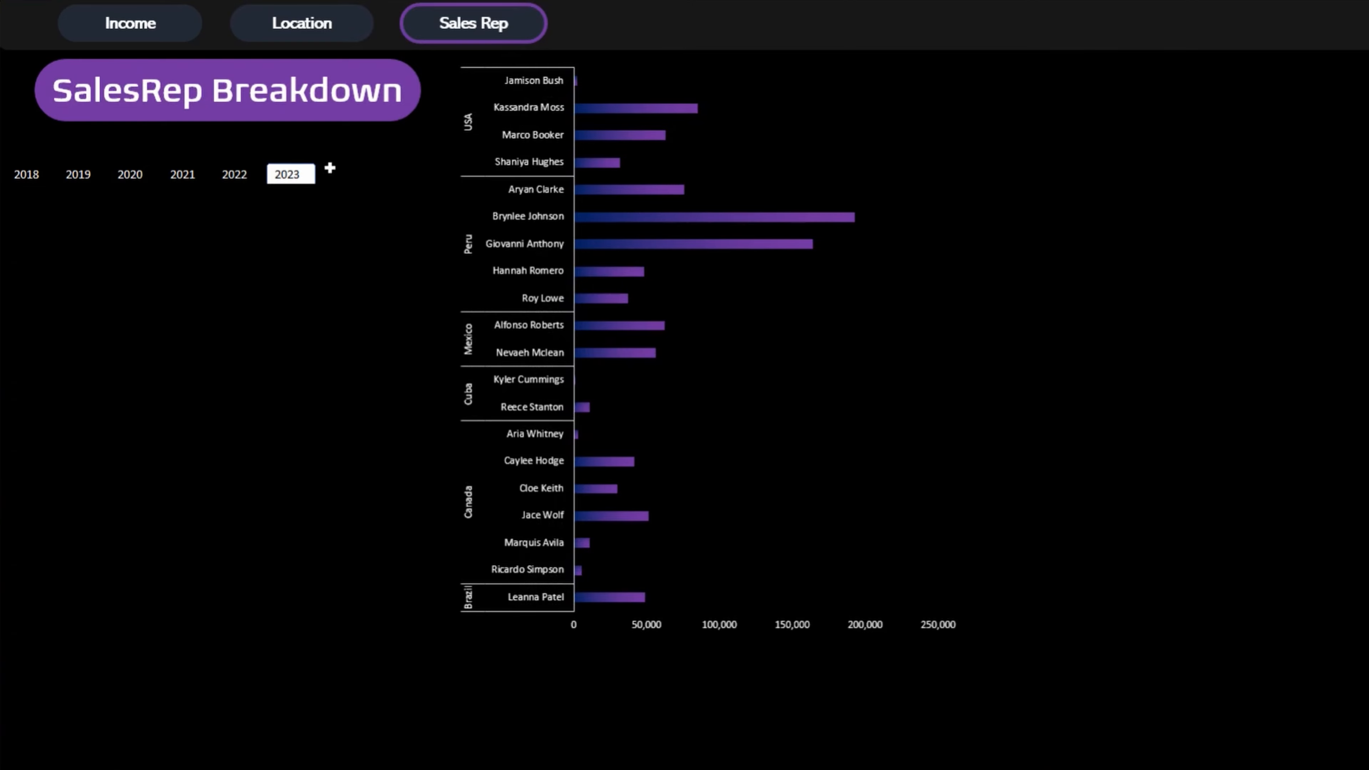
Step: Preview the SalesRep Breakdown chart for the years 2022 and 2021
left_click(238, 175)
left_click(175, 183)
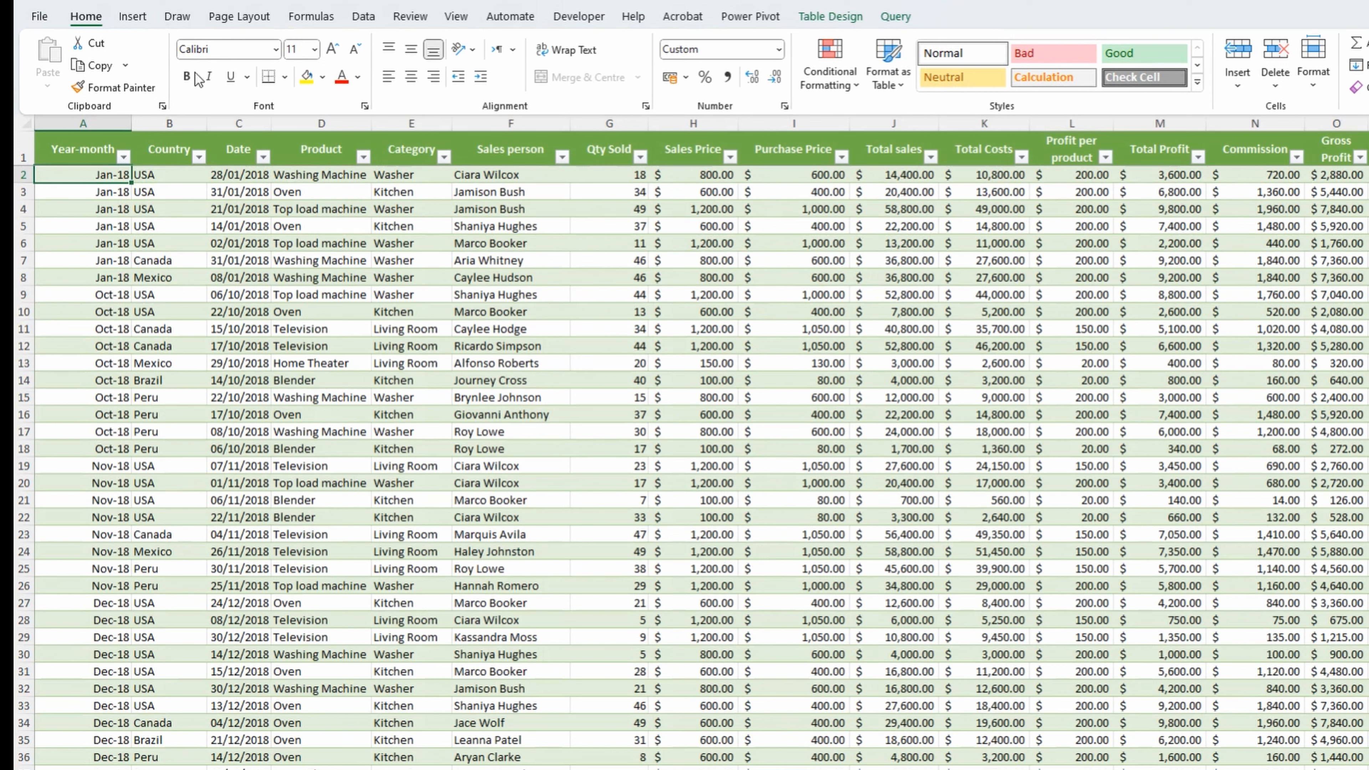
Step: Create a PivotTable from the DataTBLfromFiles table, placed in cell B3 of the existing PivotData worksheet
left_click(133, 16)
key("alt")
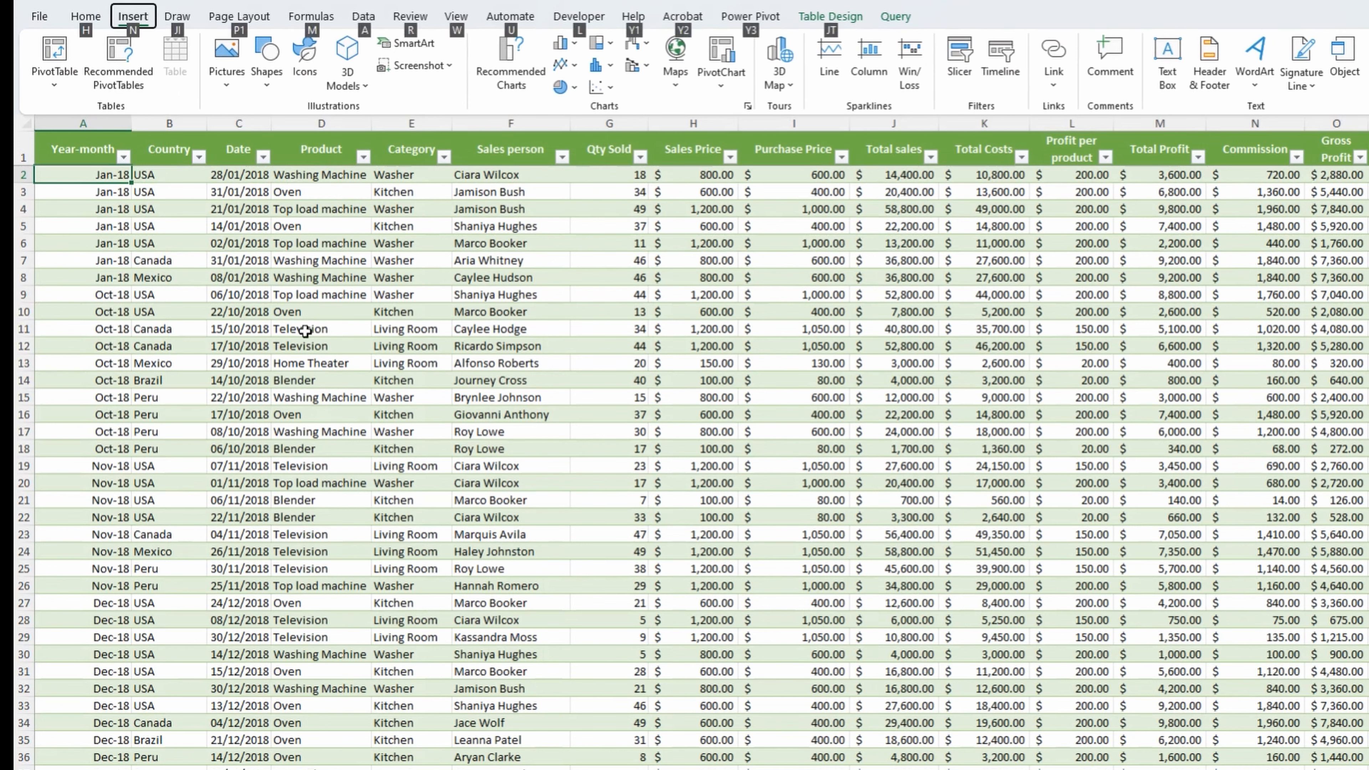
key("n")
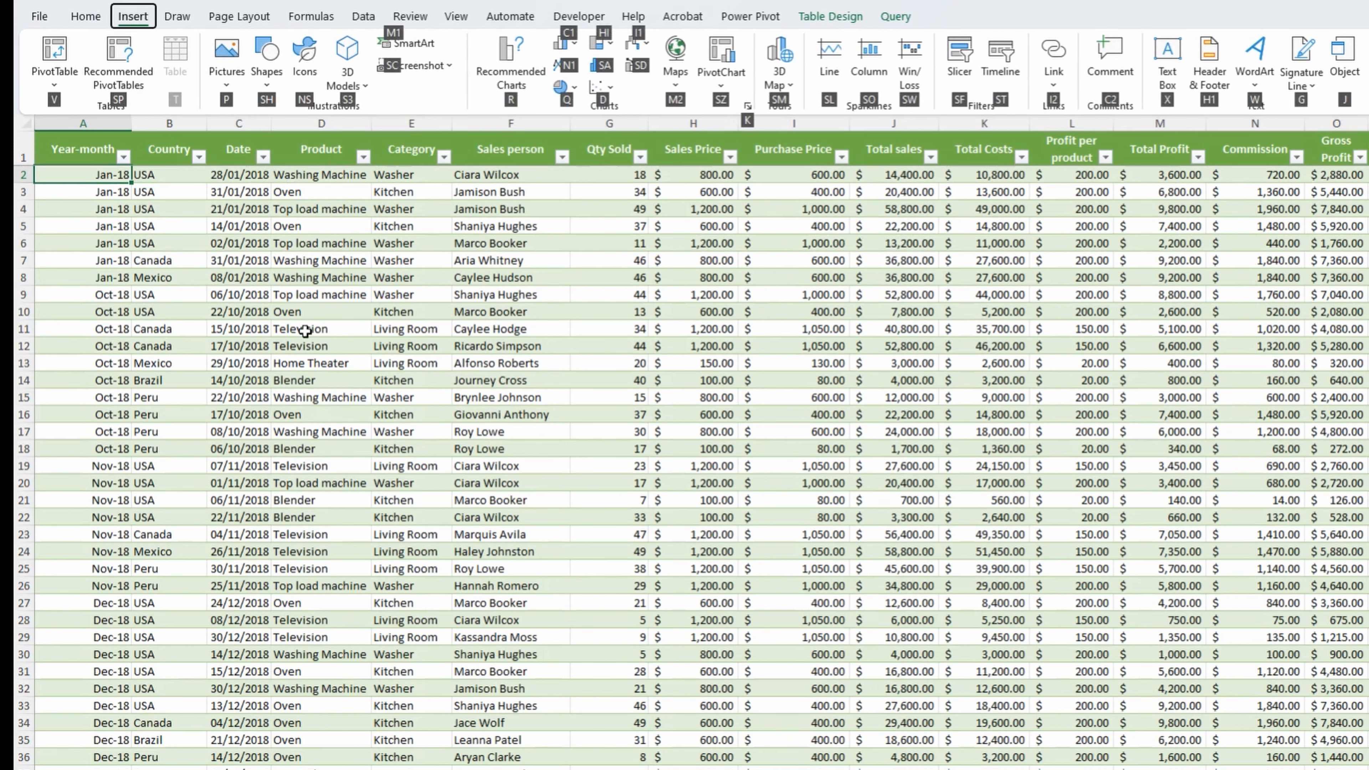
key("v")
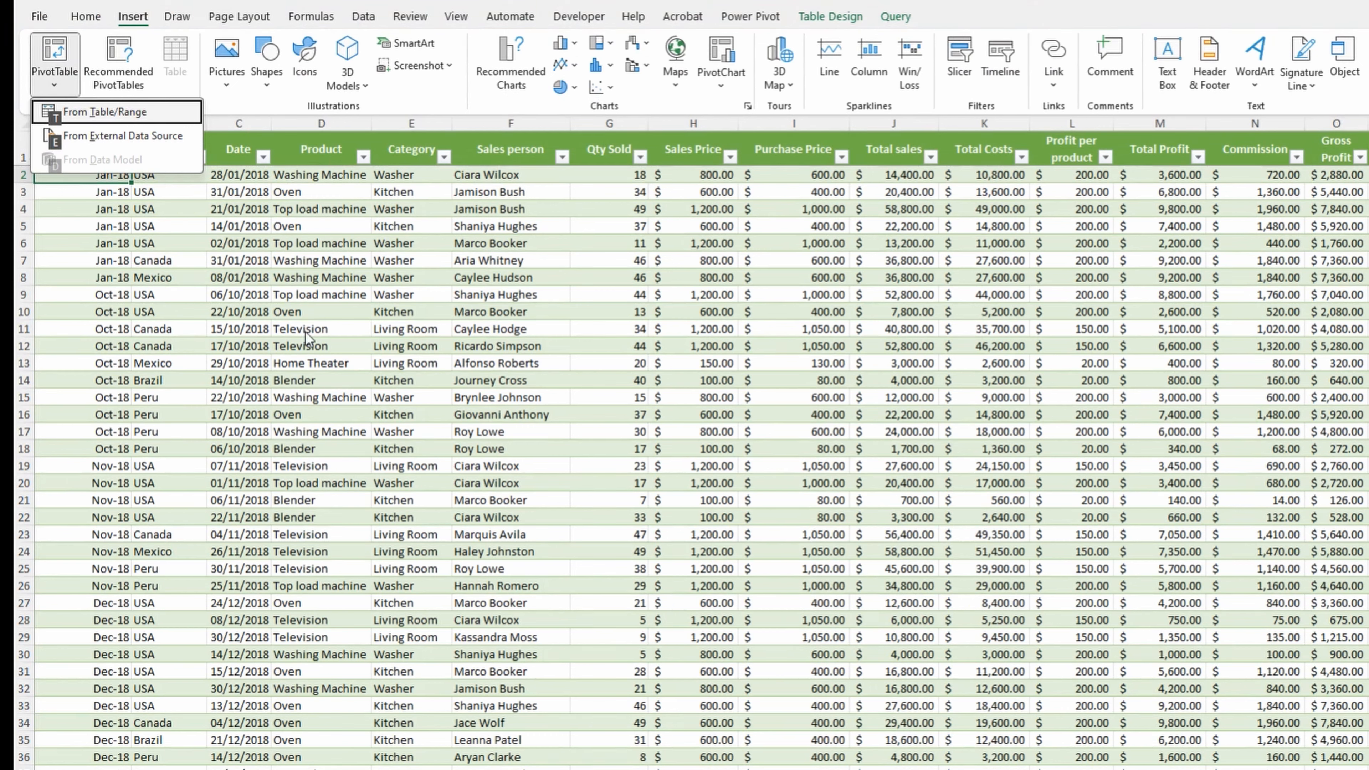
key("t")
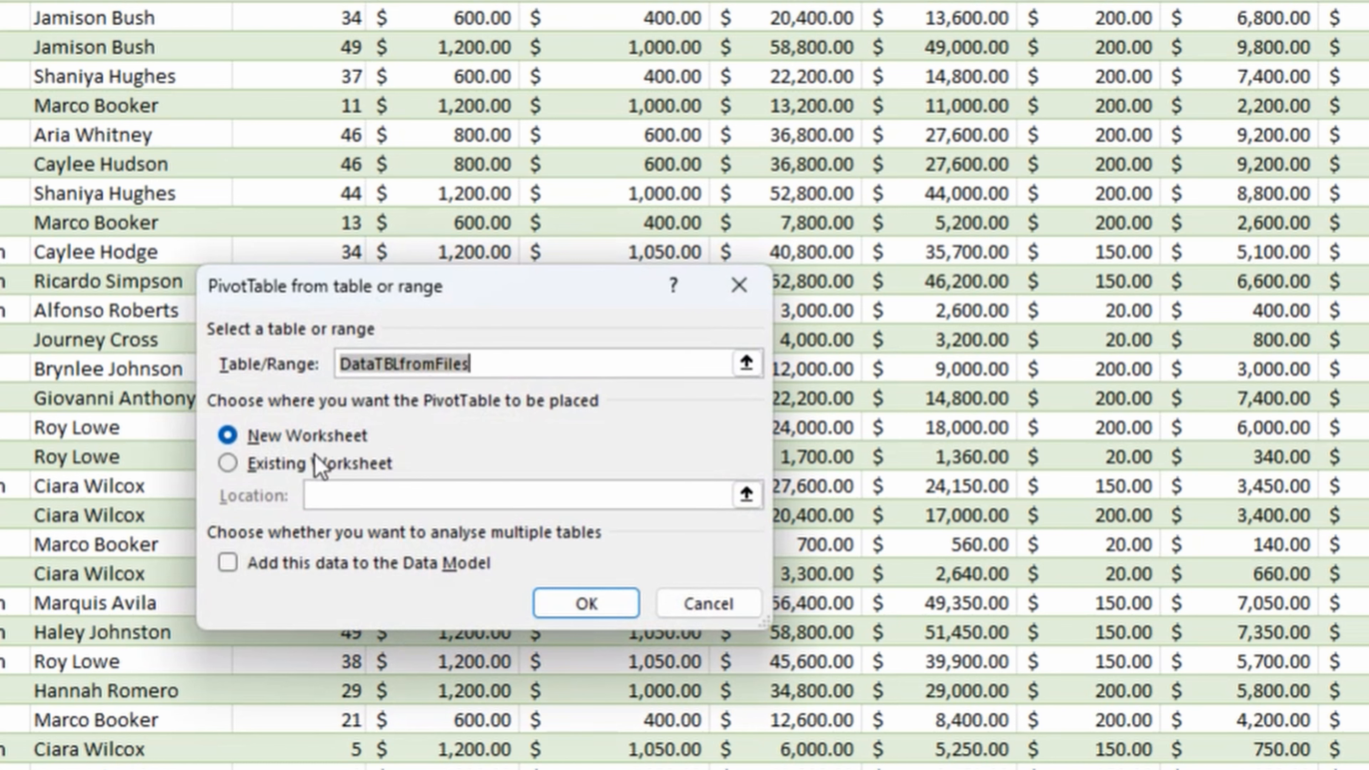
left_click(319, 464)
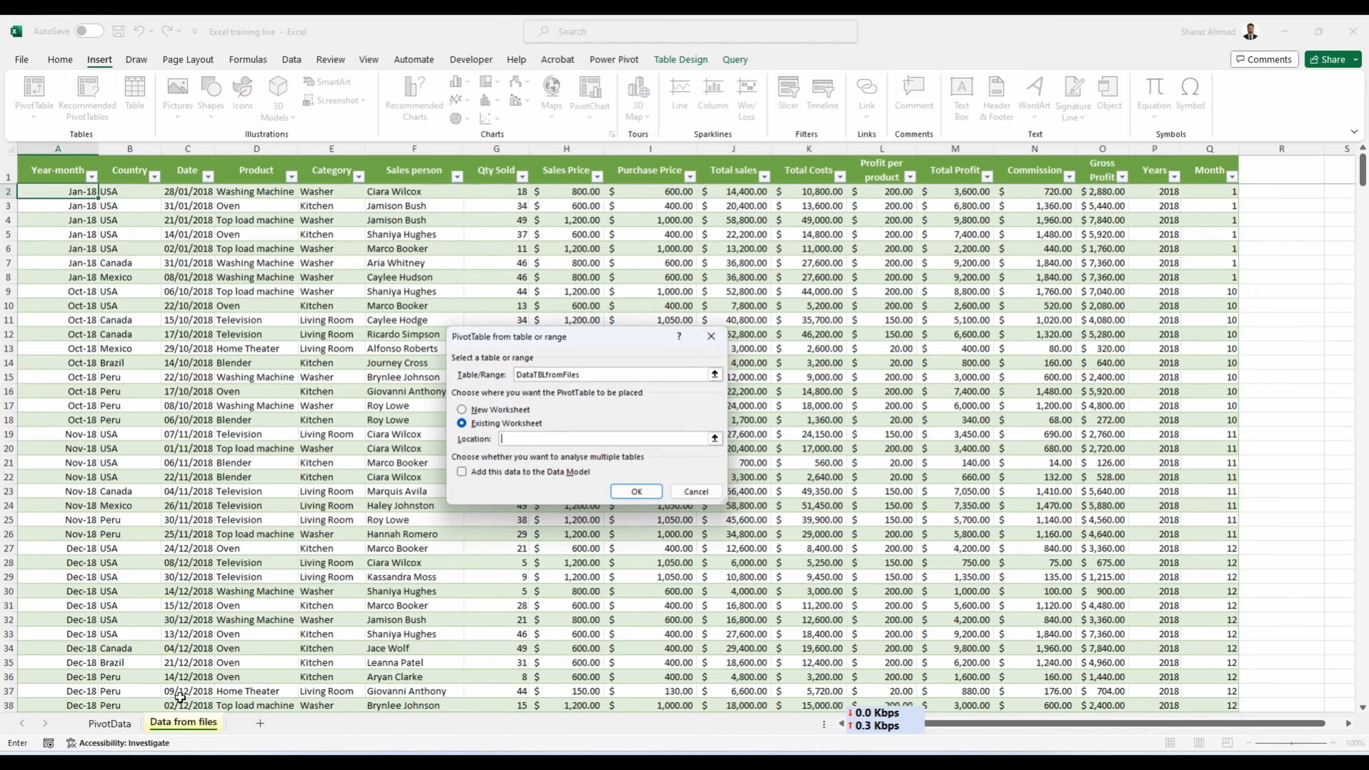
left_click(129, 724)
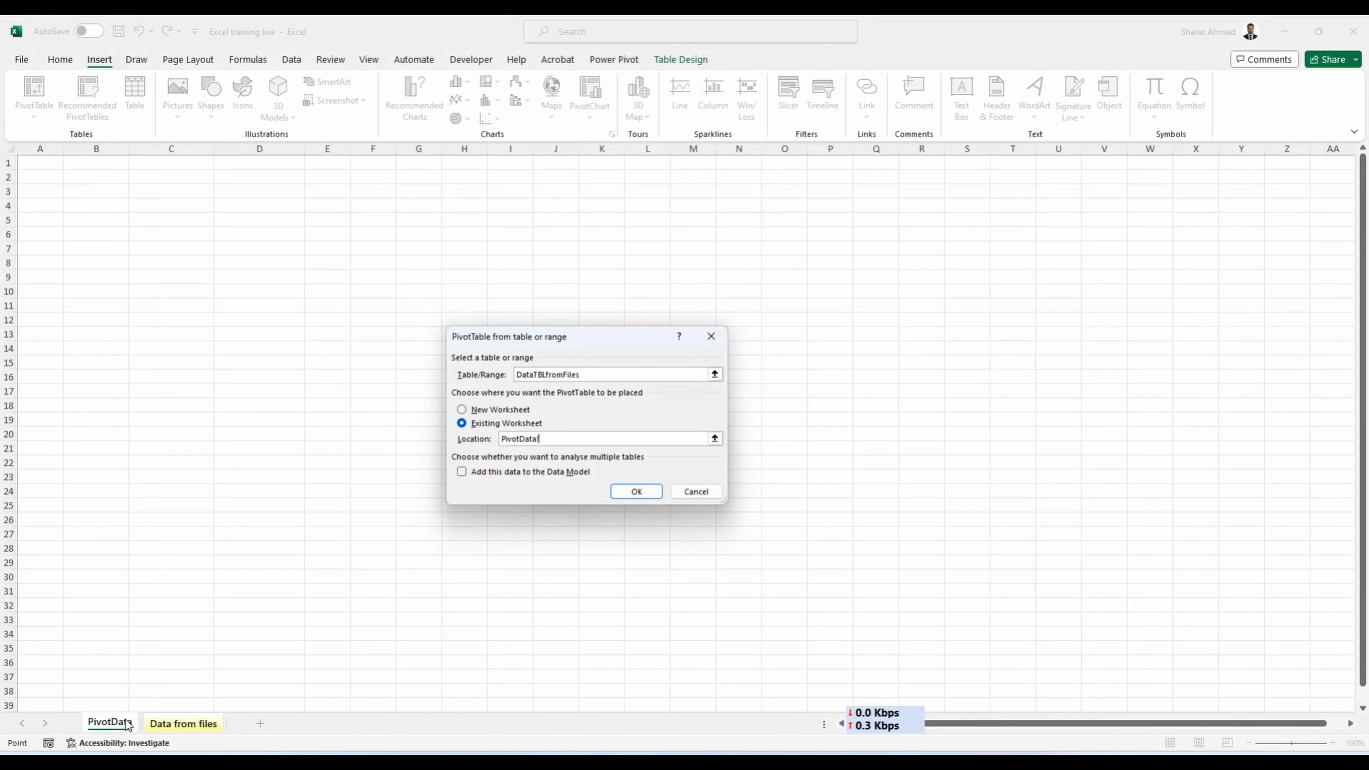
left_click(112, 191)
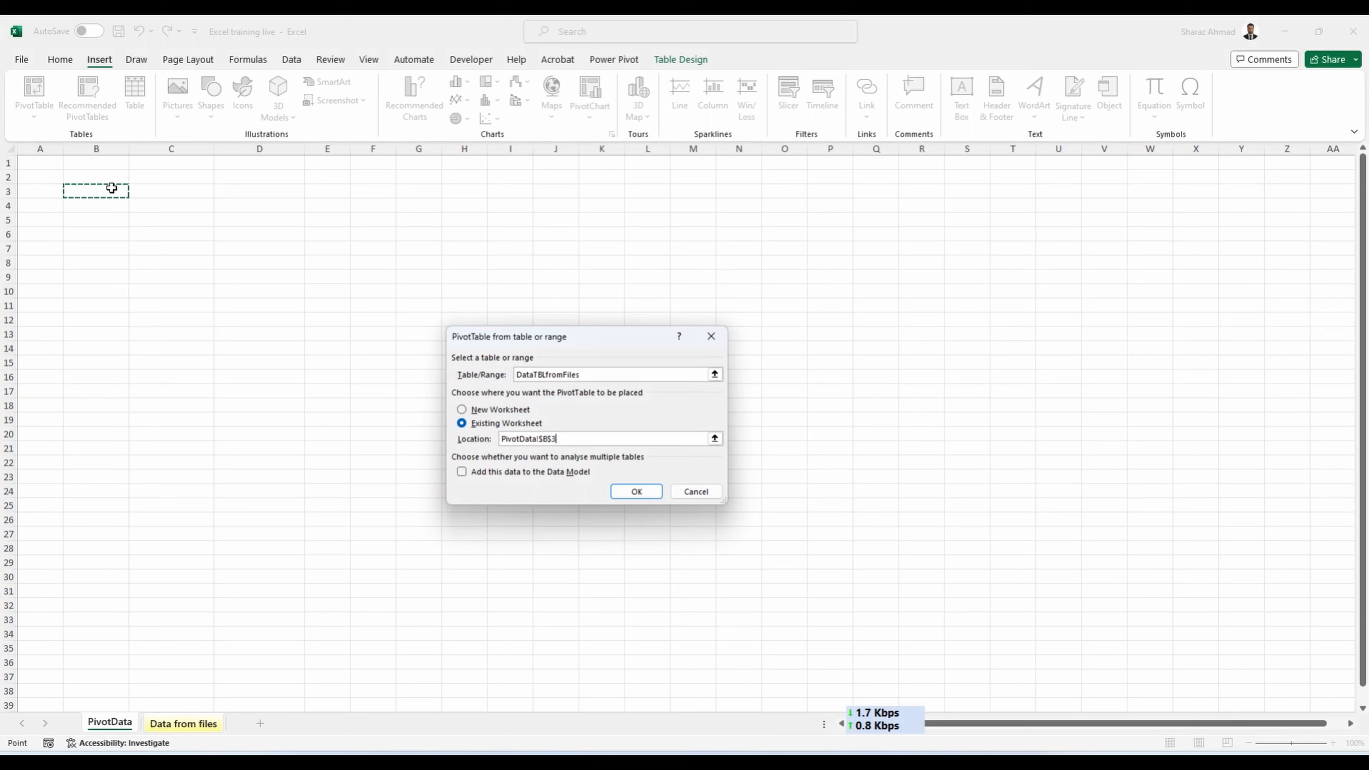
left_click(637, 491)
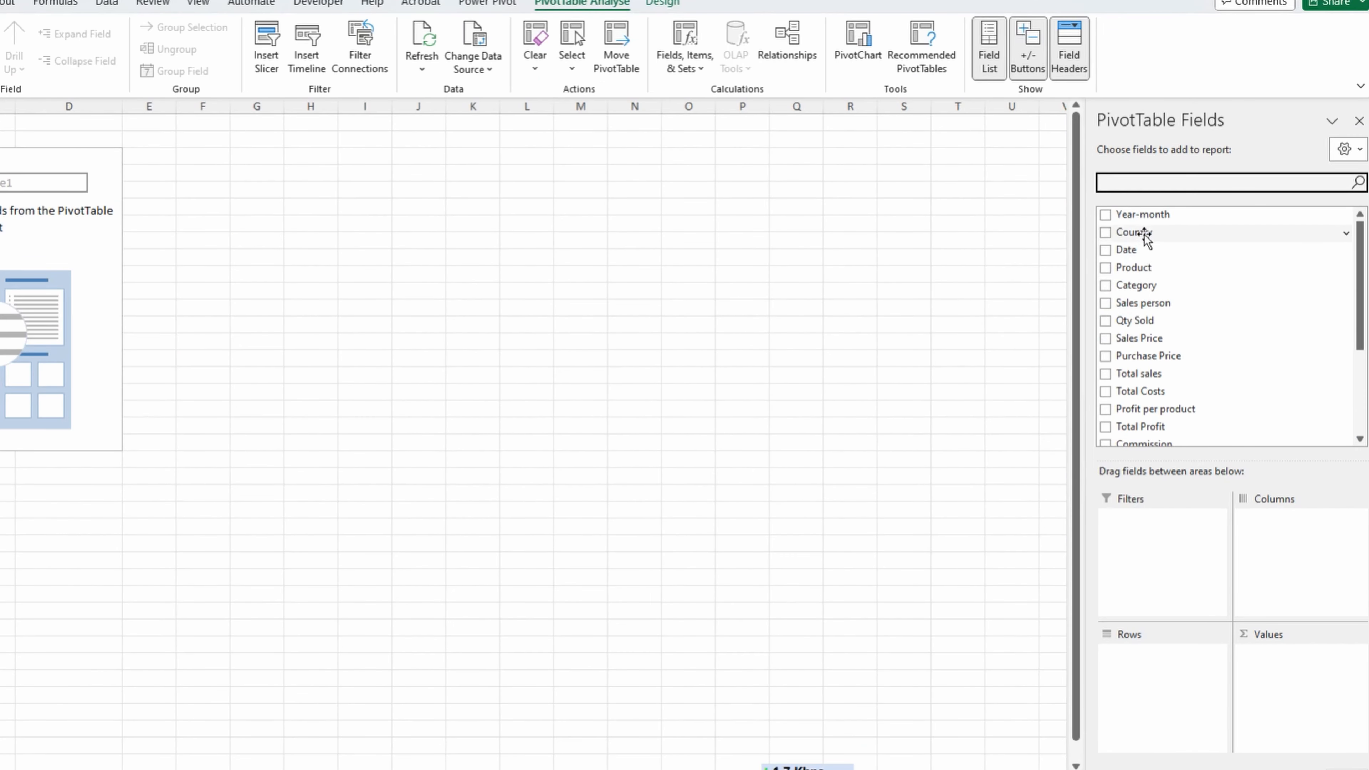
Step: Add Country to the PivotTable's rows and Total sales to its values twice
left_click(1167, 255)
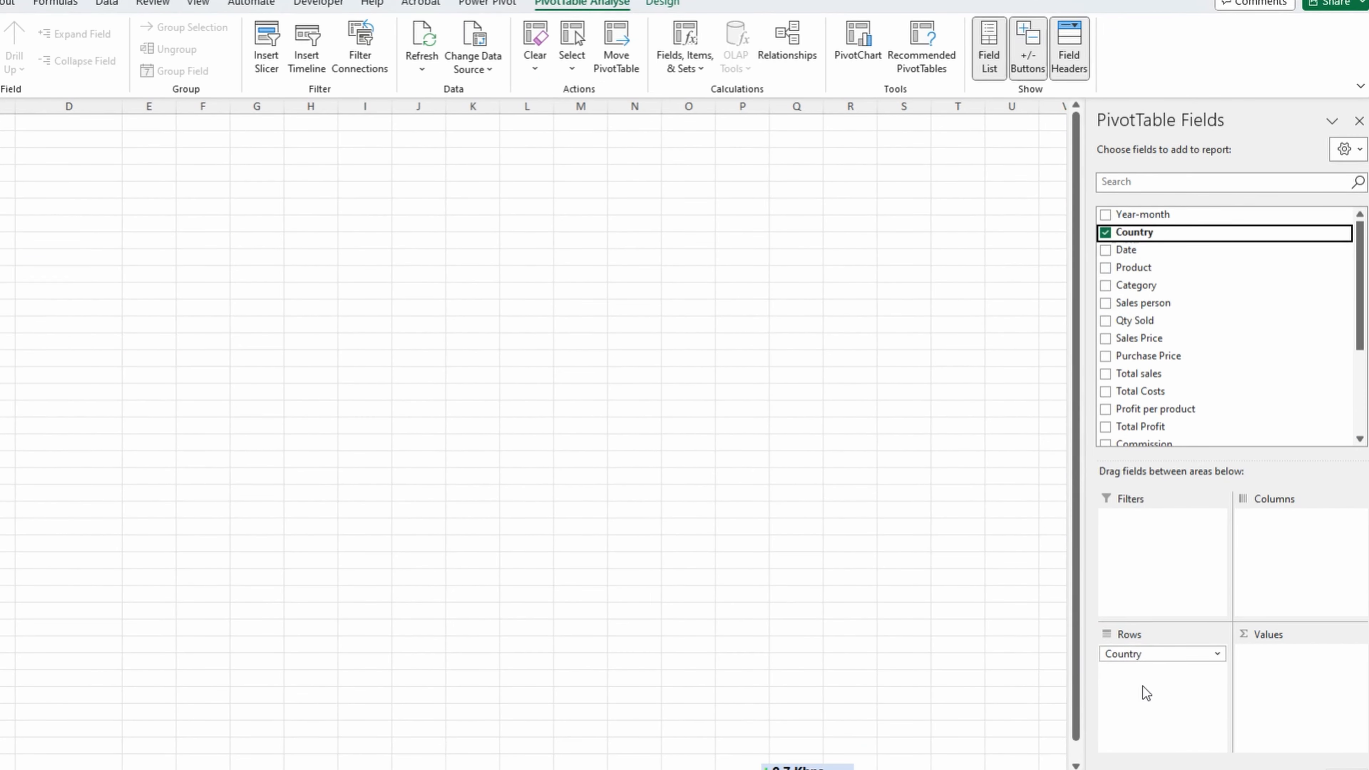
left_click_drag(1140, 373, 1287, 651)
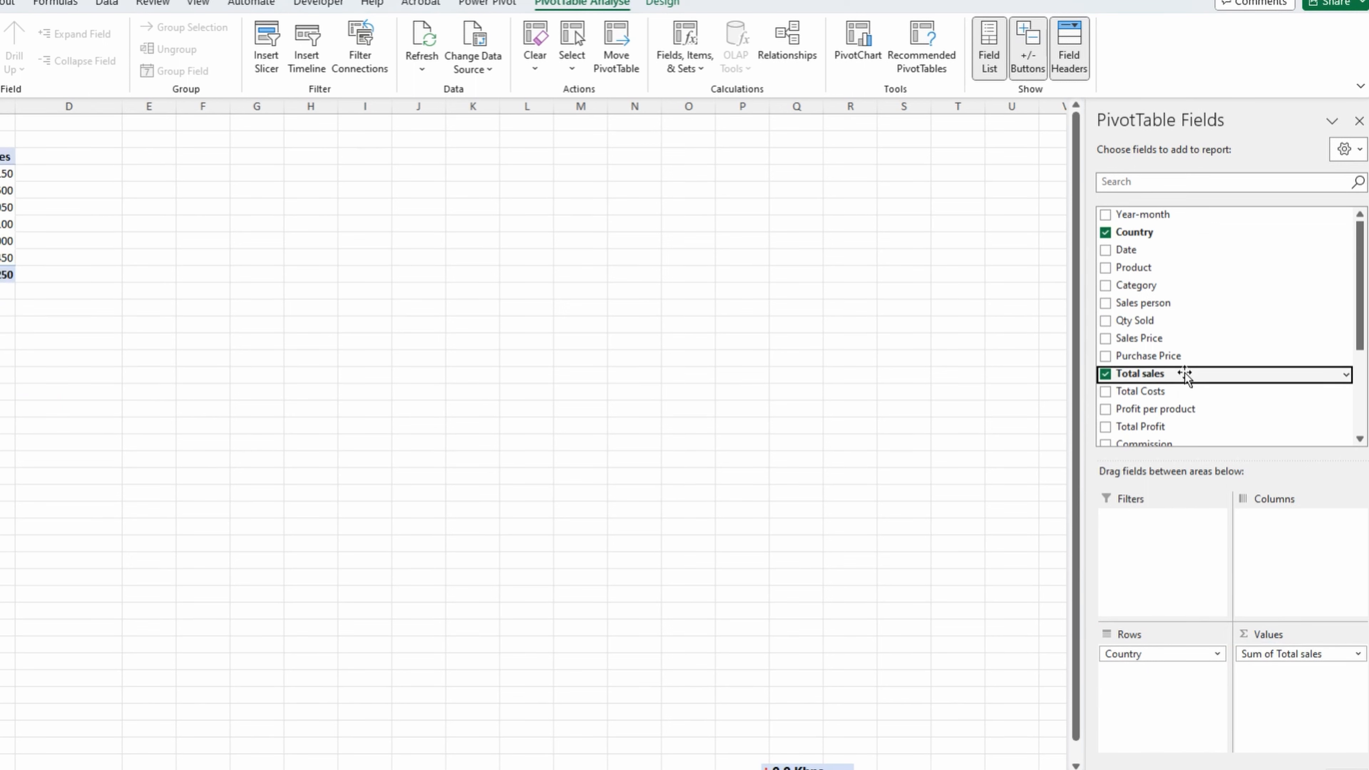
left_click_drag(1185, 373, 1327, 694)
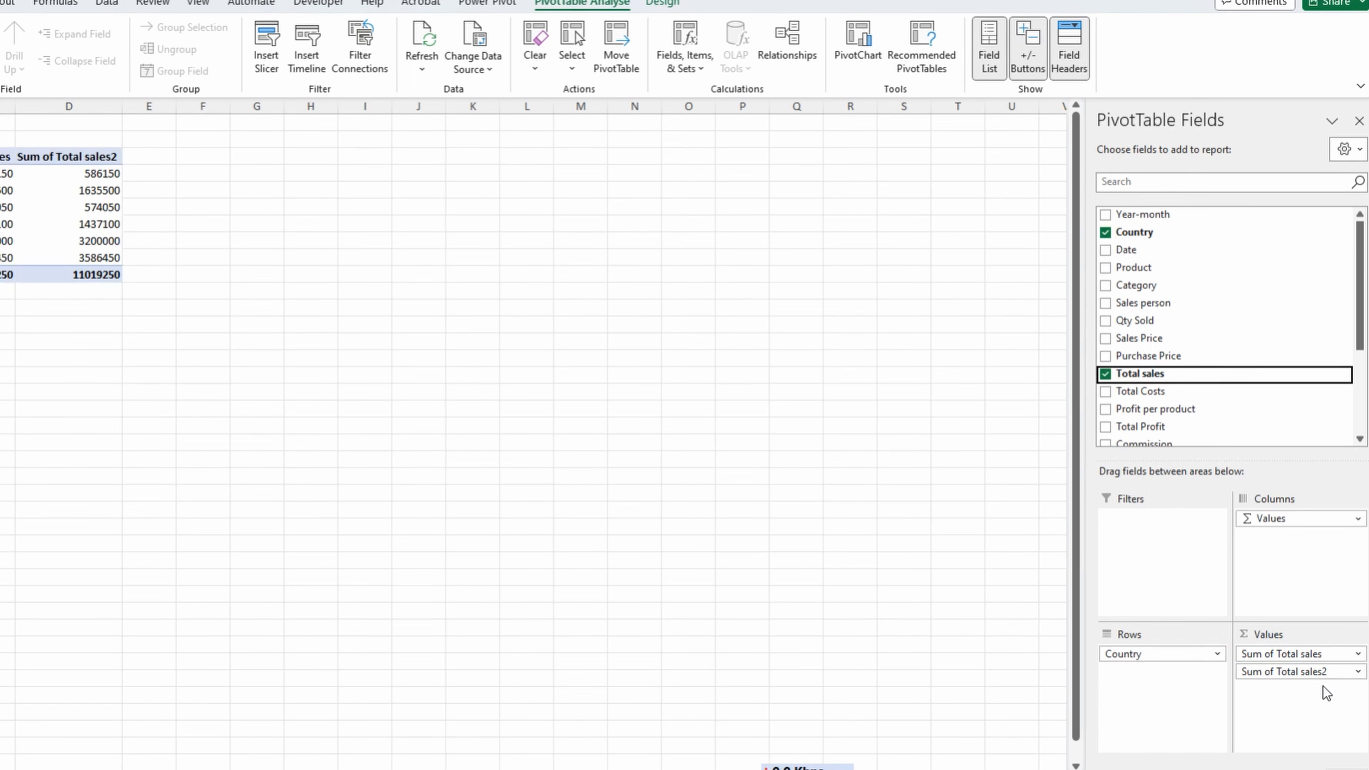
Step: Format the first Sum of Total sales field as dollar currency with 0 decimal places
left_click(1308, 653)
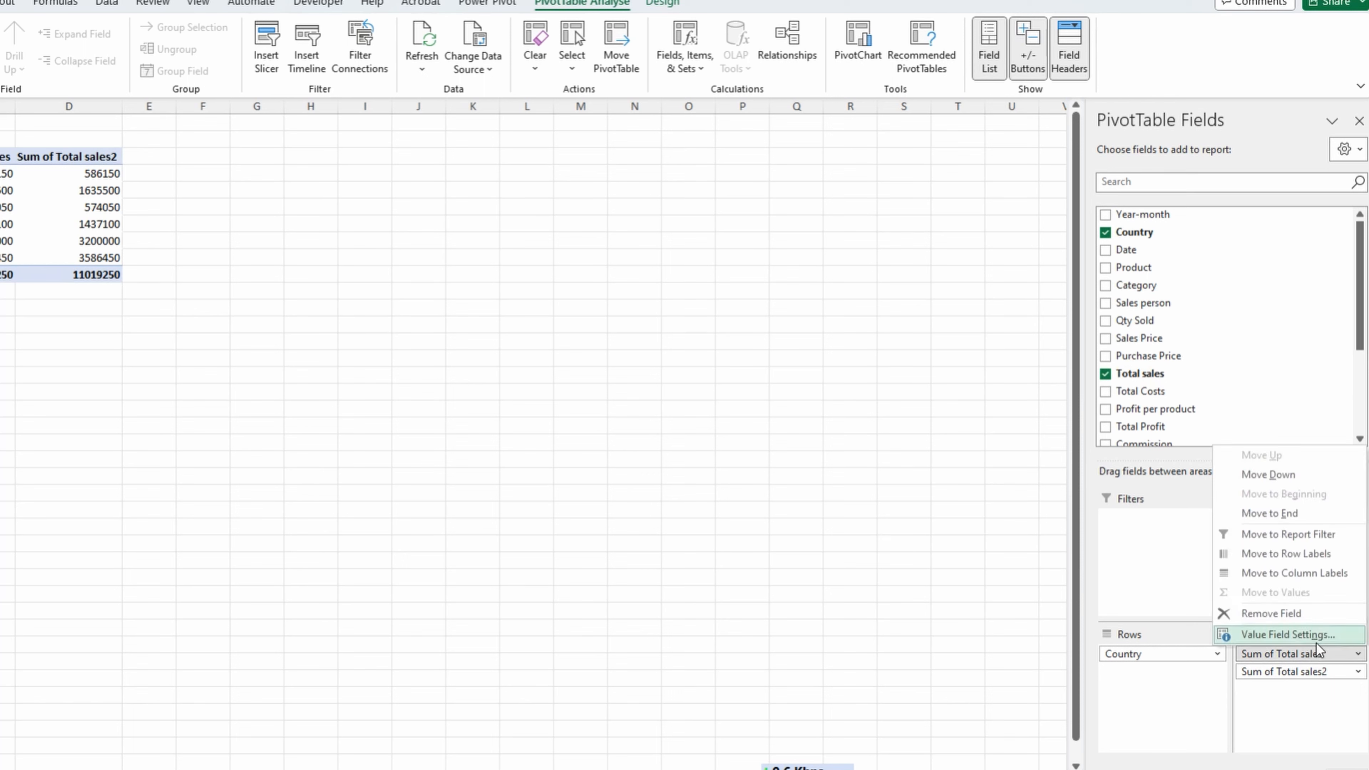
left_click(1288, 637)
left_click(348, 509)
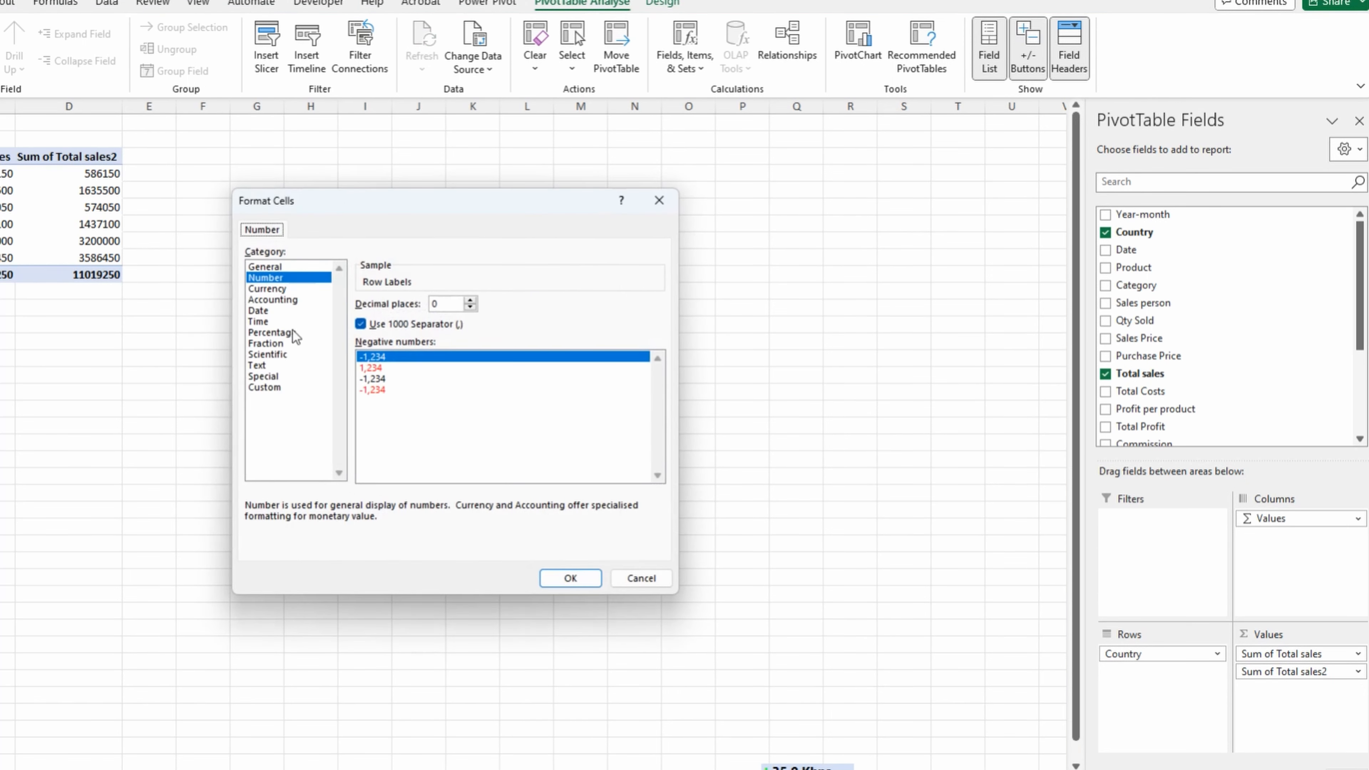
left_click(270, 289)
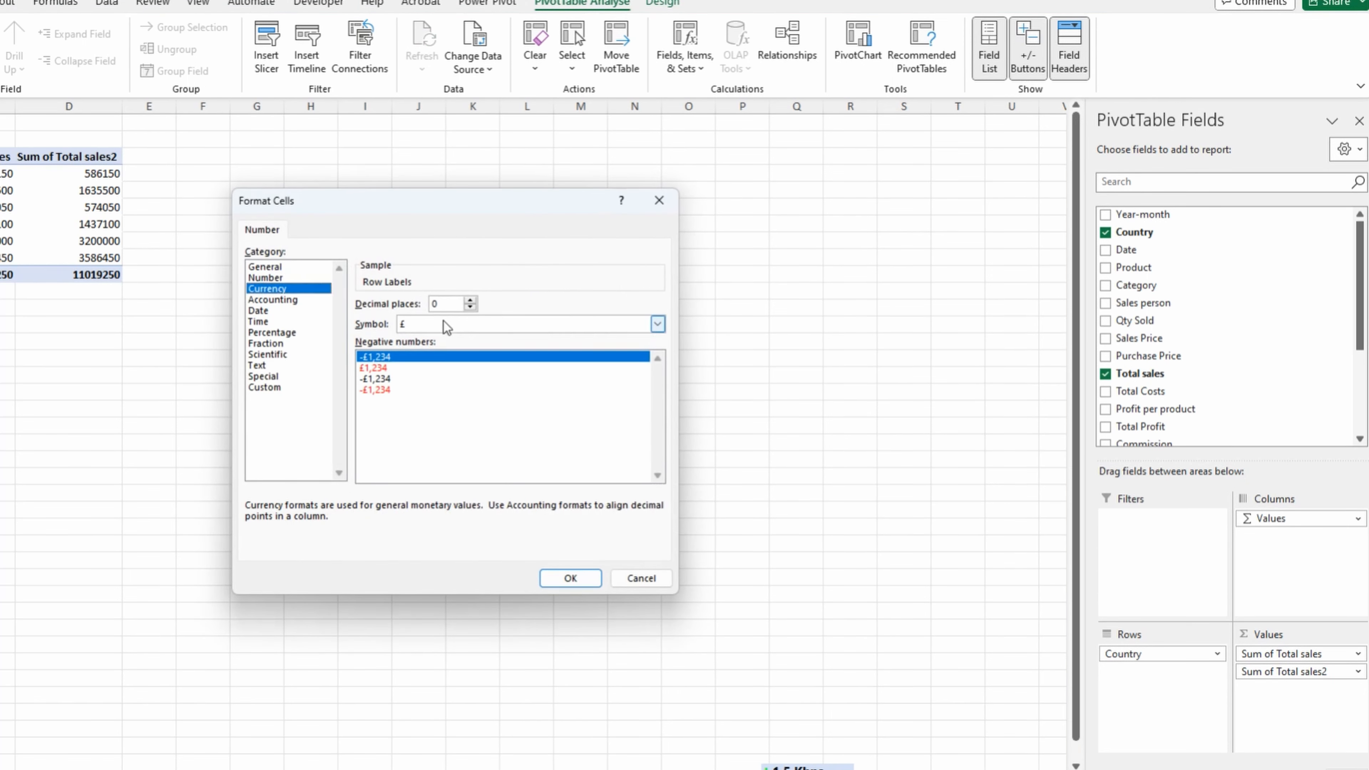
left_click(570, 578)
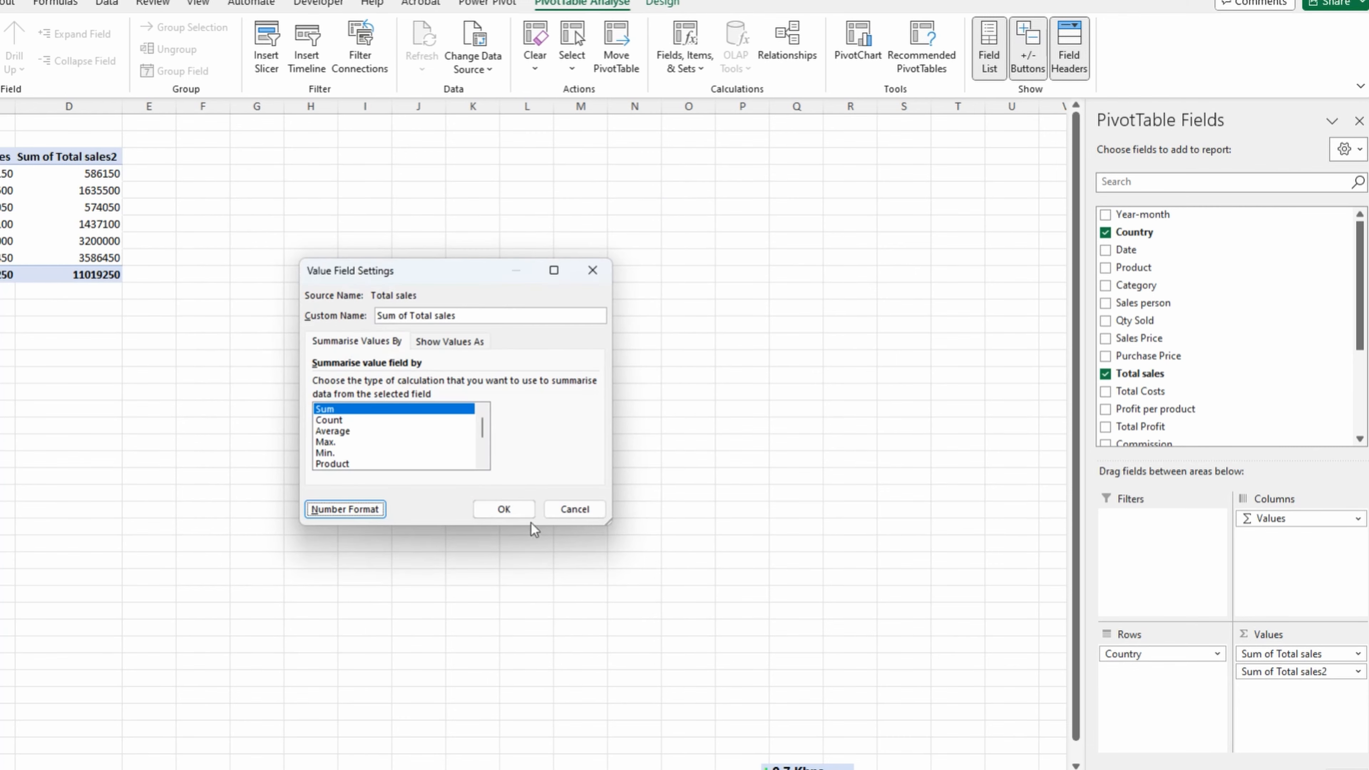
left_click(507, 508)
Step: Show the Sum of Total sales2 field's values as % of Grand Total
left_click_drag(105, 173, 101, 258)
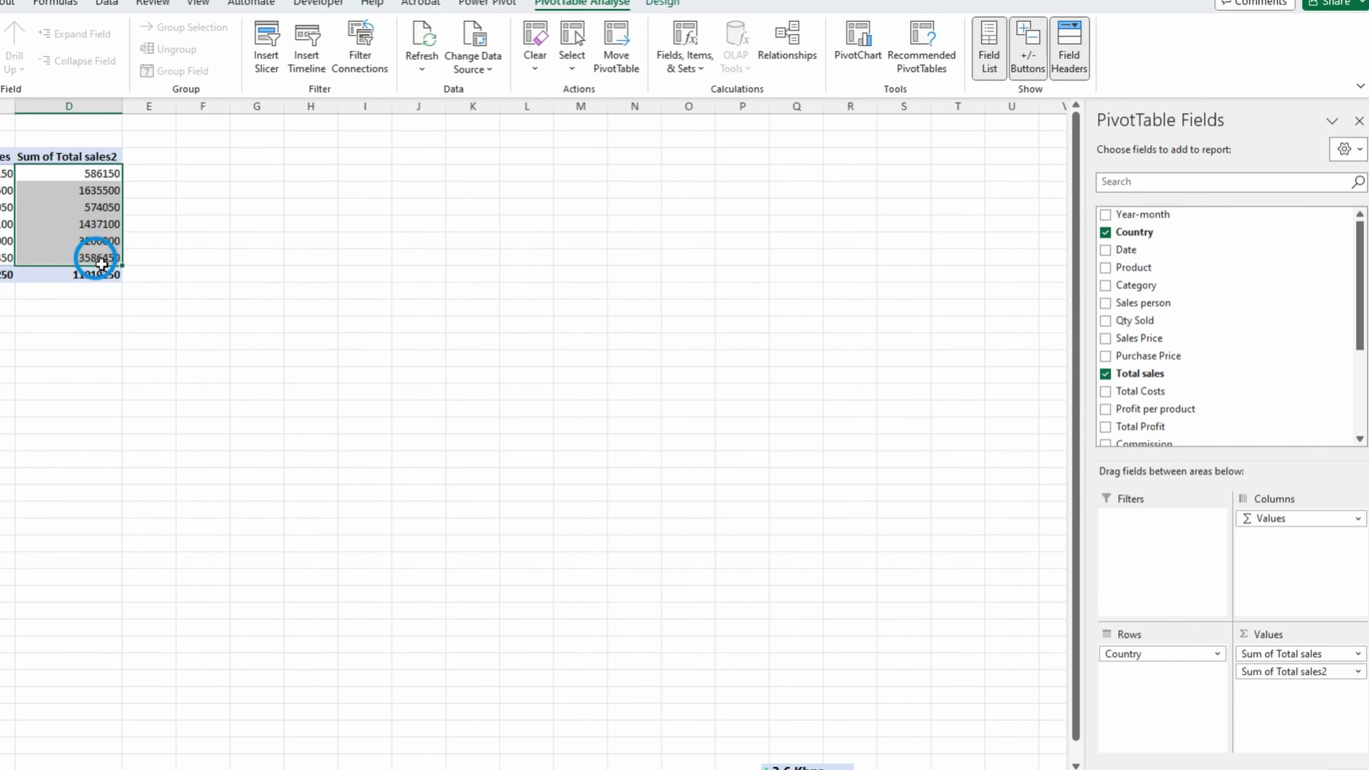
left_click(74, 219)
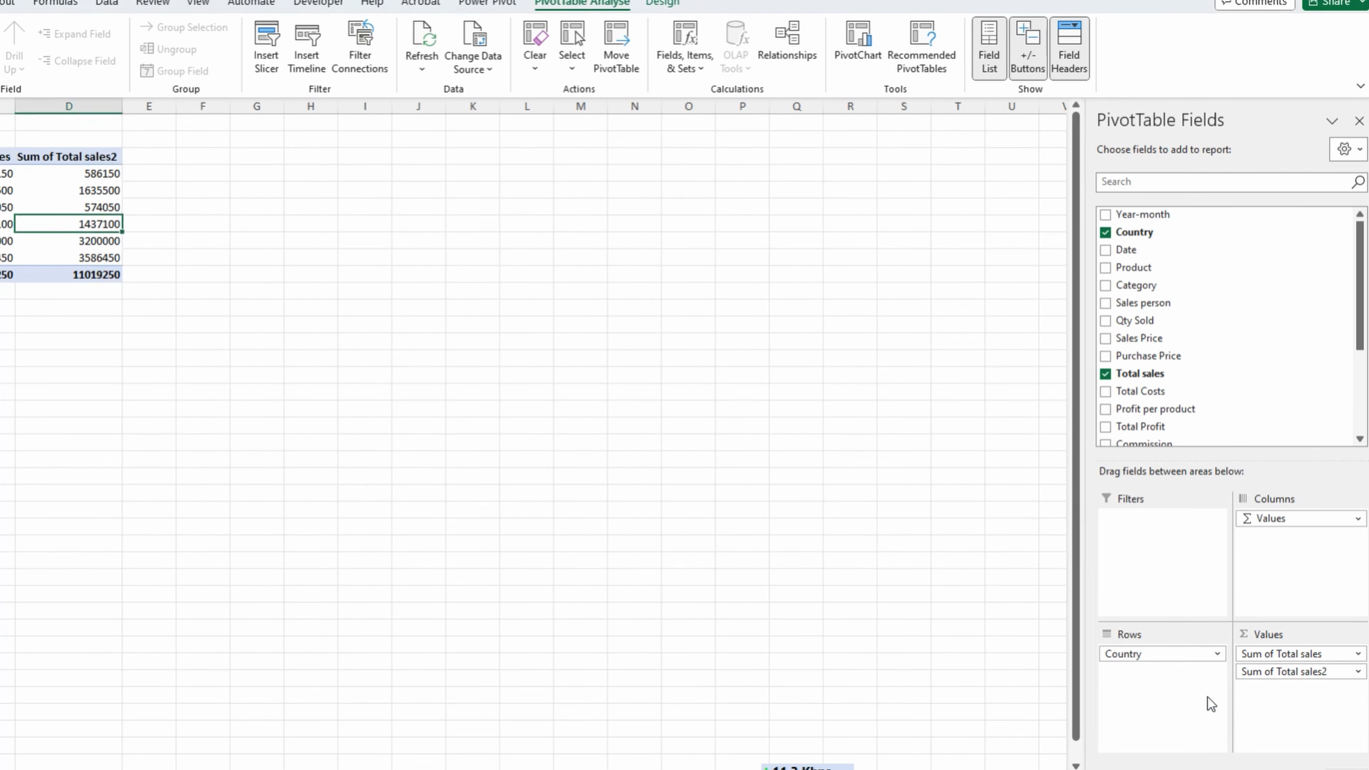
left_click(1288, 671)
left_click(1287, 653)
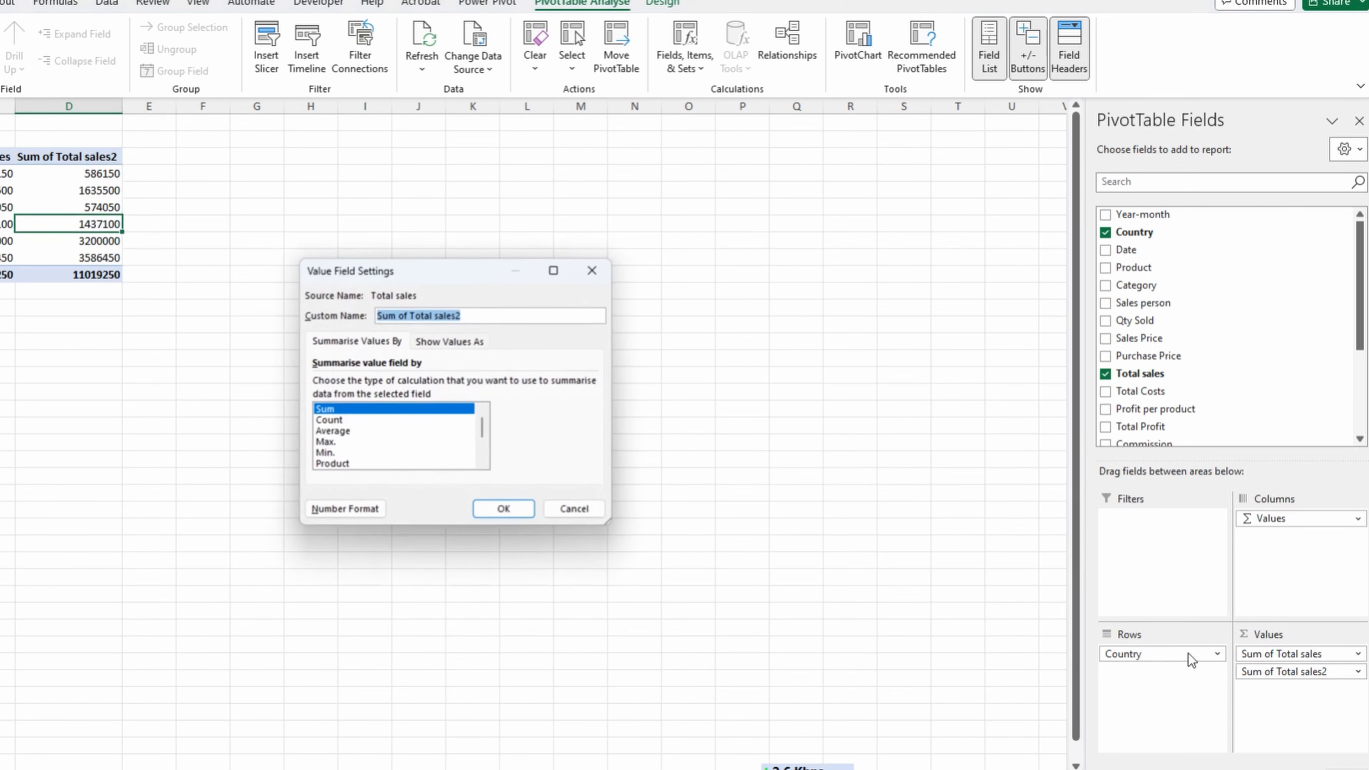
left_click(448, 342)
left_click(393, 383)
left_click(391, 405)
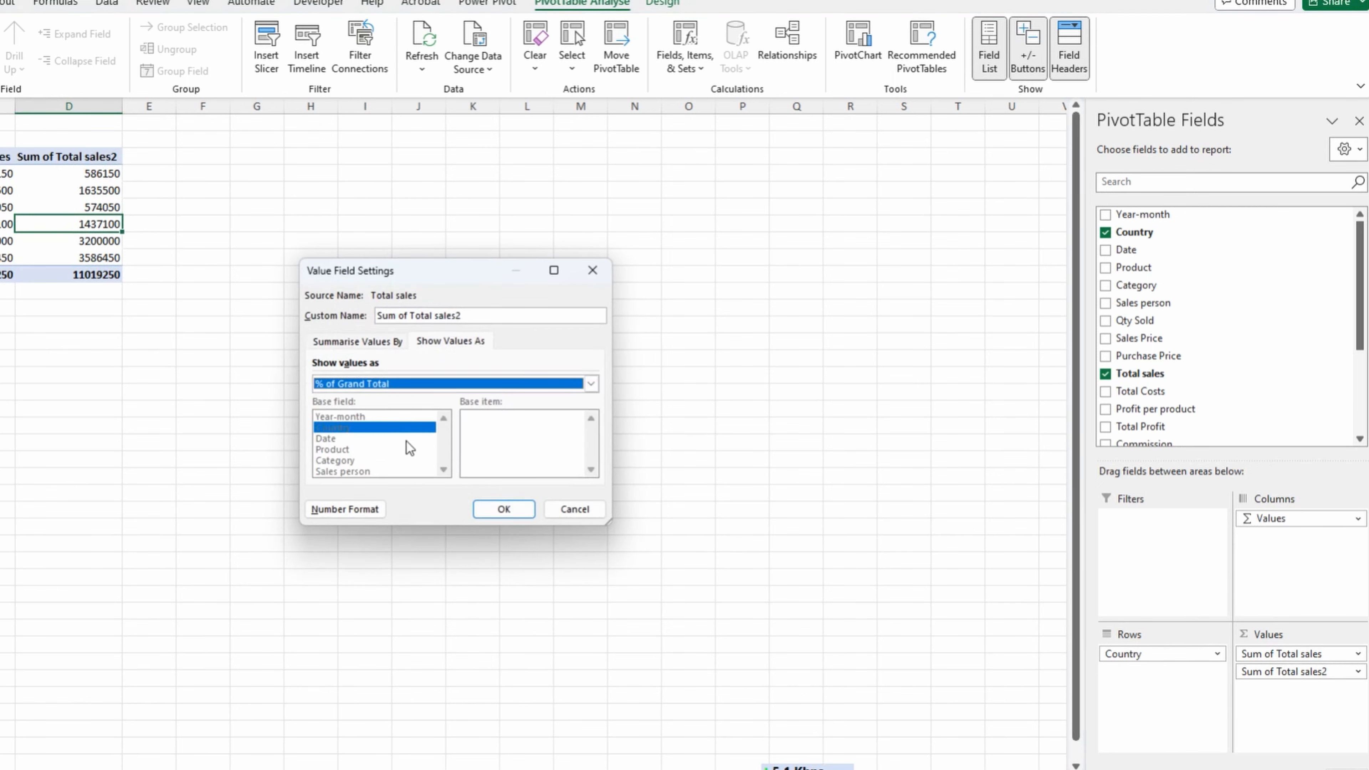
left_click(493, 513)
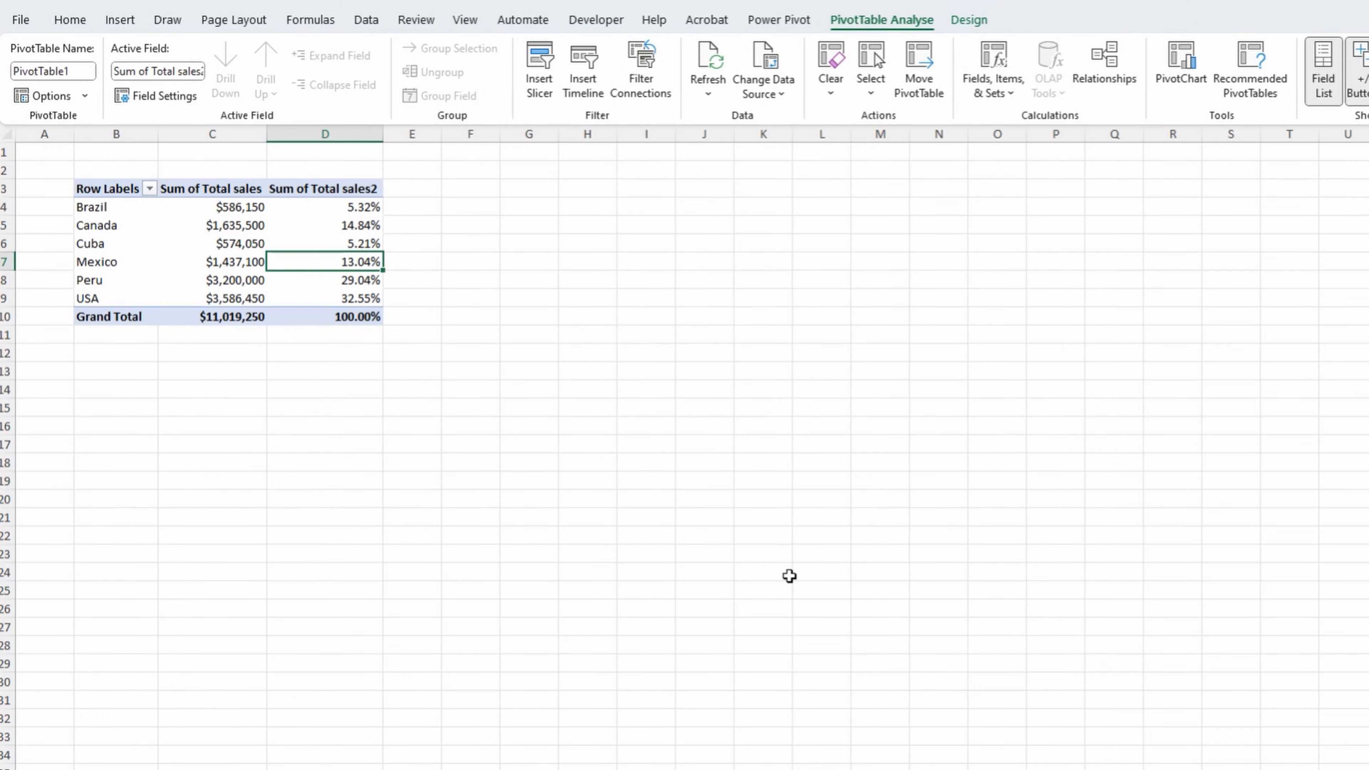
Step: Copy the country names in B4:B9, excluding Grand Total, and paste them starting at cell F4
left_click_drag(118, 214, 135, 296)
key("ctrl+c")
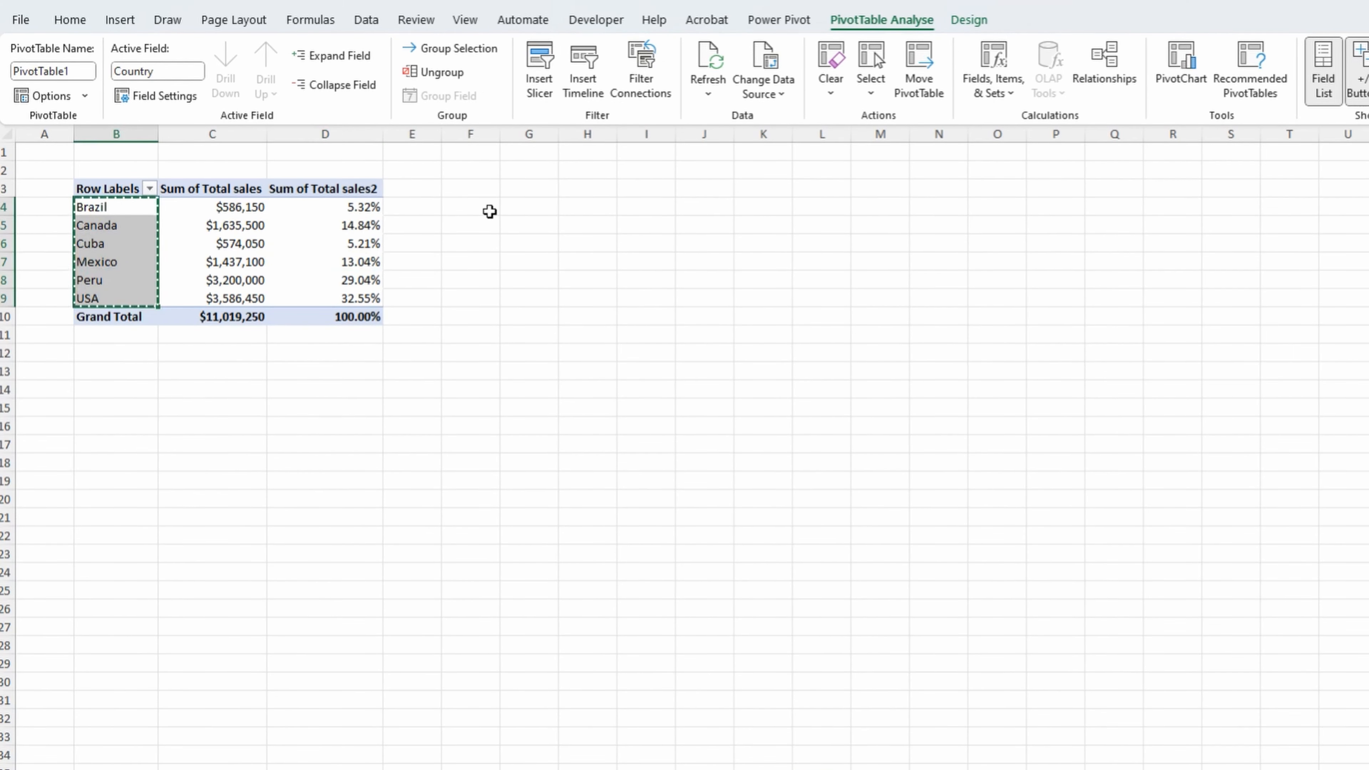
right_click(466, 208)
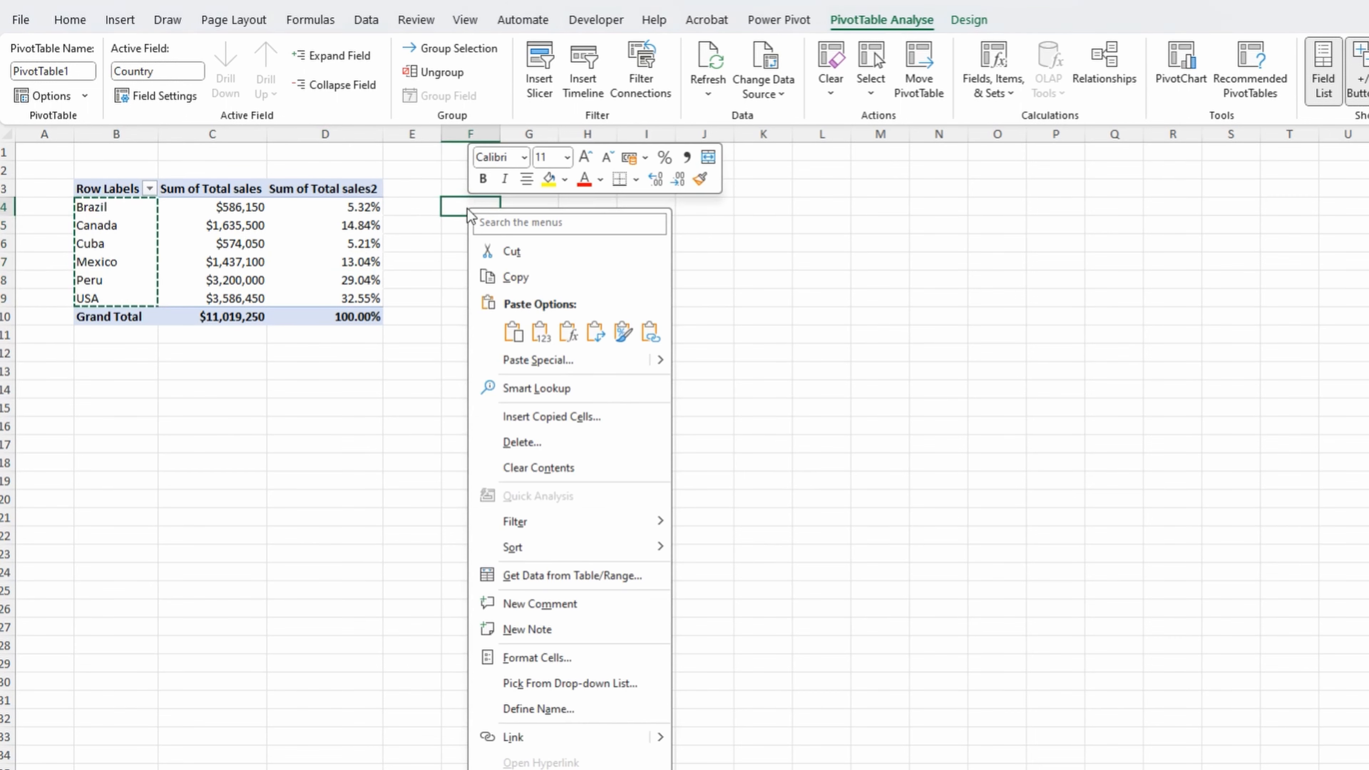
key("p")
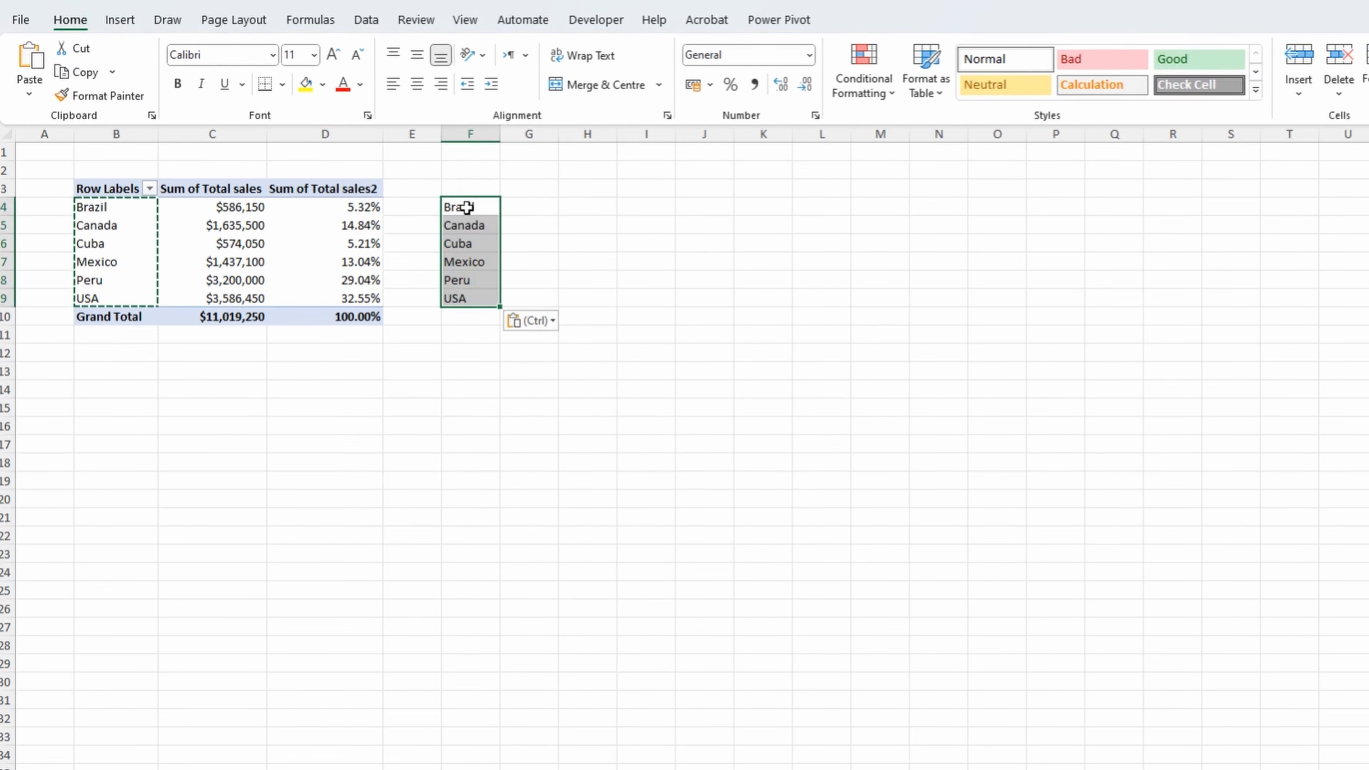
Step: Enter the header X in G3 and the values 1, 3, 5, 6, 8 and 9 beside the countries in G4:G9
left_click(528, 193)
type("X")
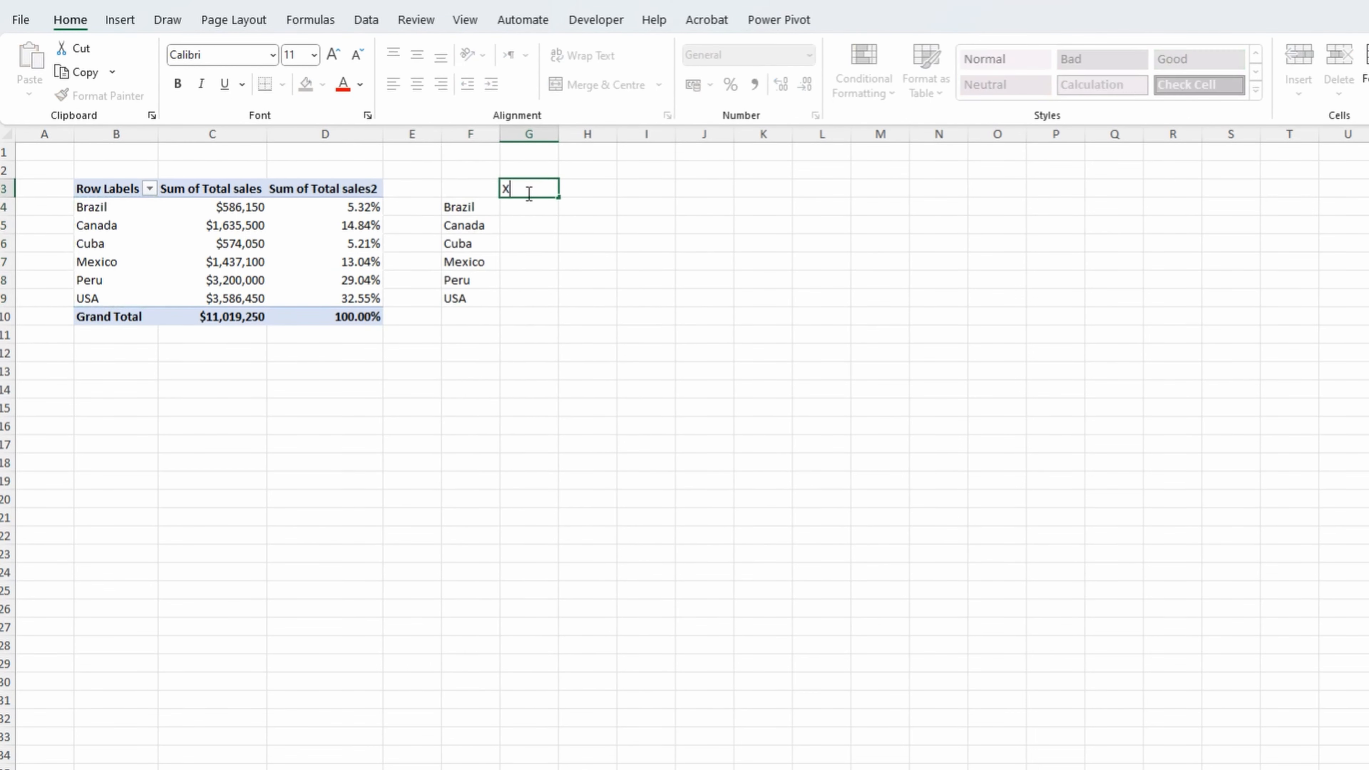
key("Return")
type("1")
key("Return")
type("3")
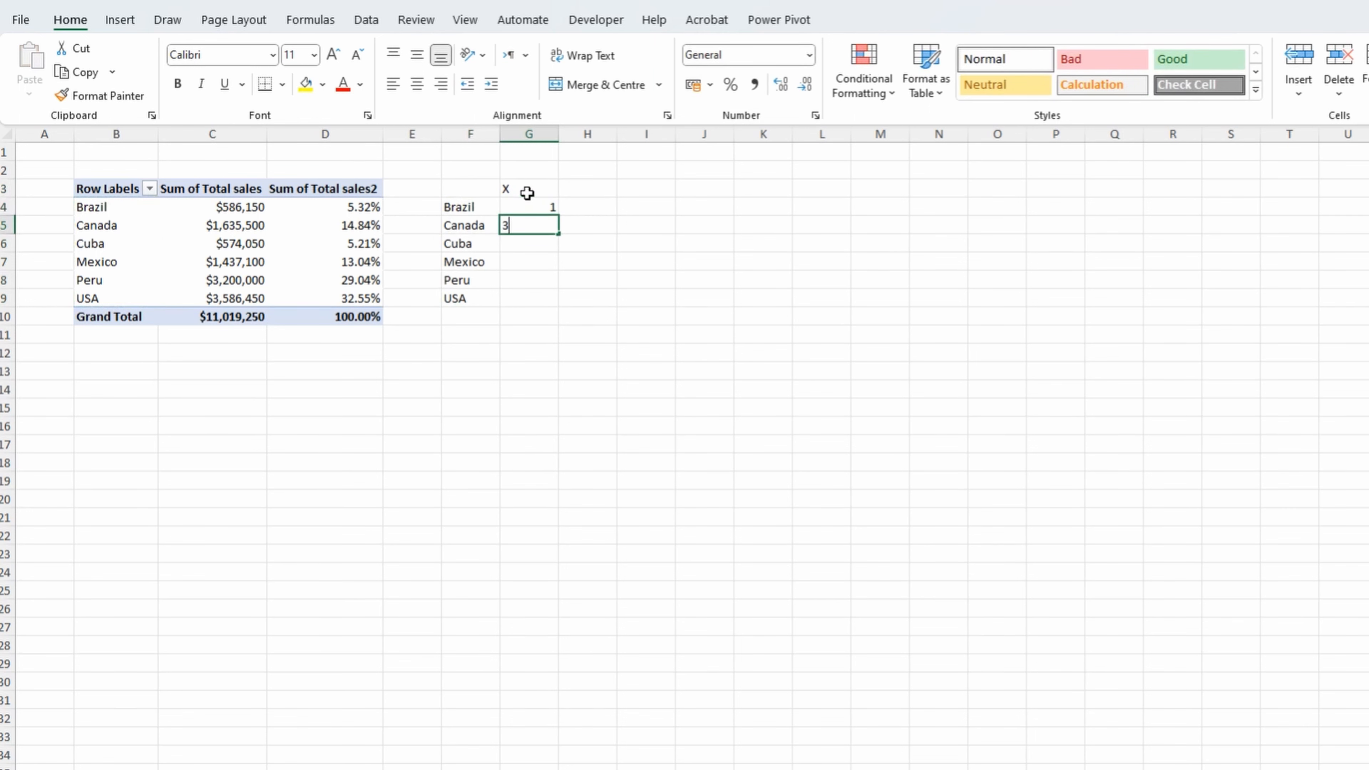
key("Return")
type("5")
key("Return")
type("6")
key("Return")
type("8")
key("Return")
type("9")
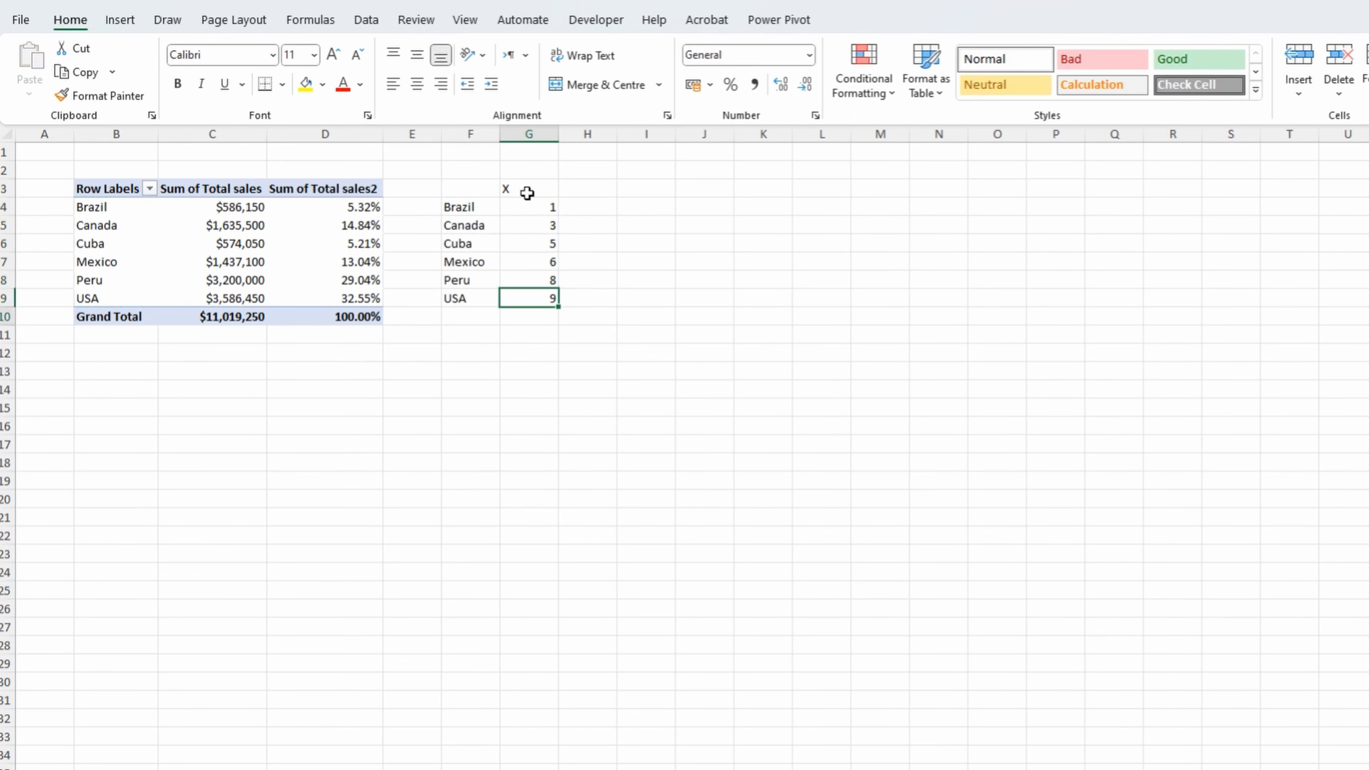
key("Return")
Step: Enter the header Y in H3 and the values 4, 8, 0, 9, 6 and 3 in H4:H9
left_click(528, 194)
key("Tab")
type("Y")
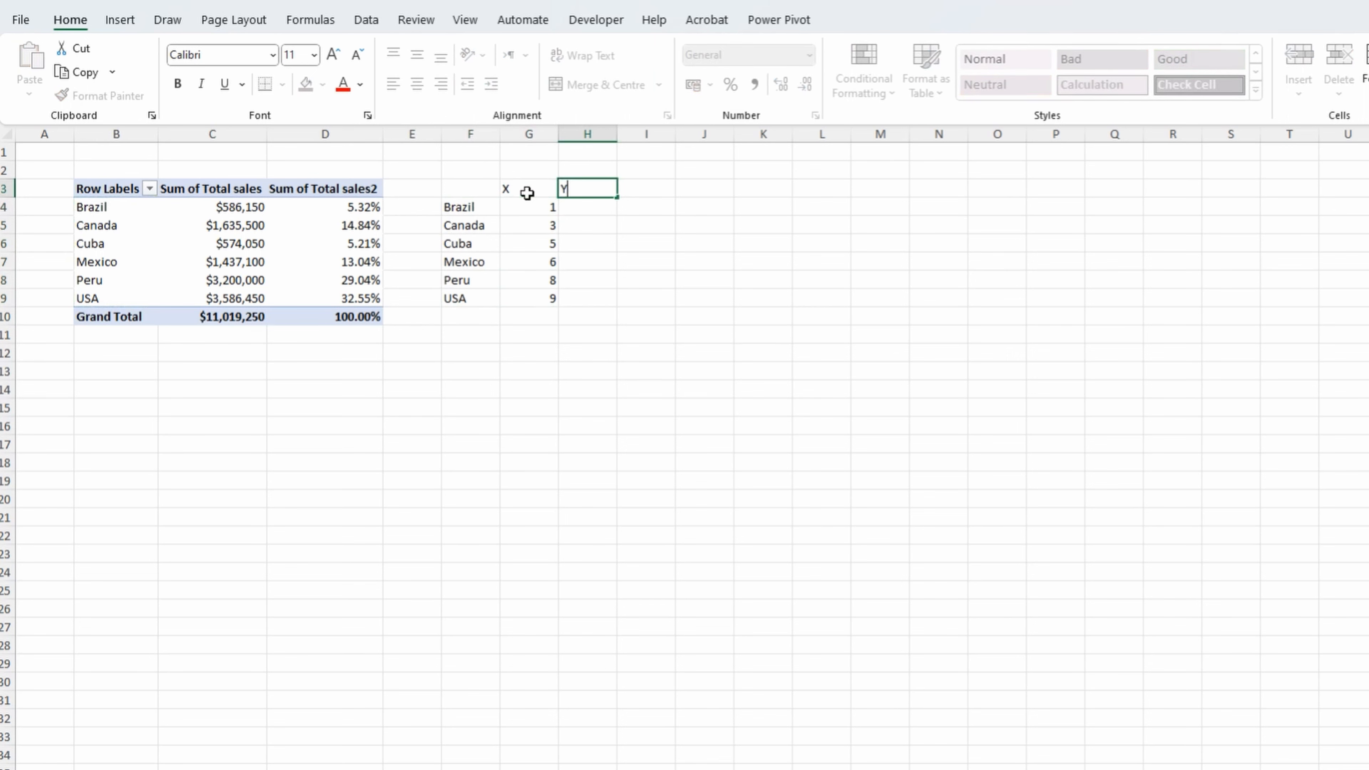
key("Return")
type("4")
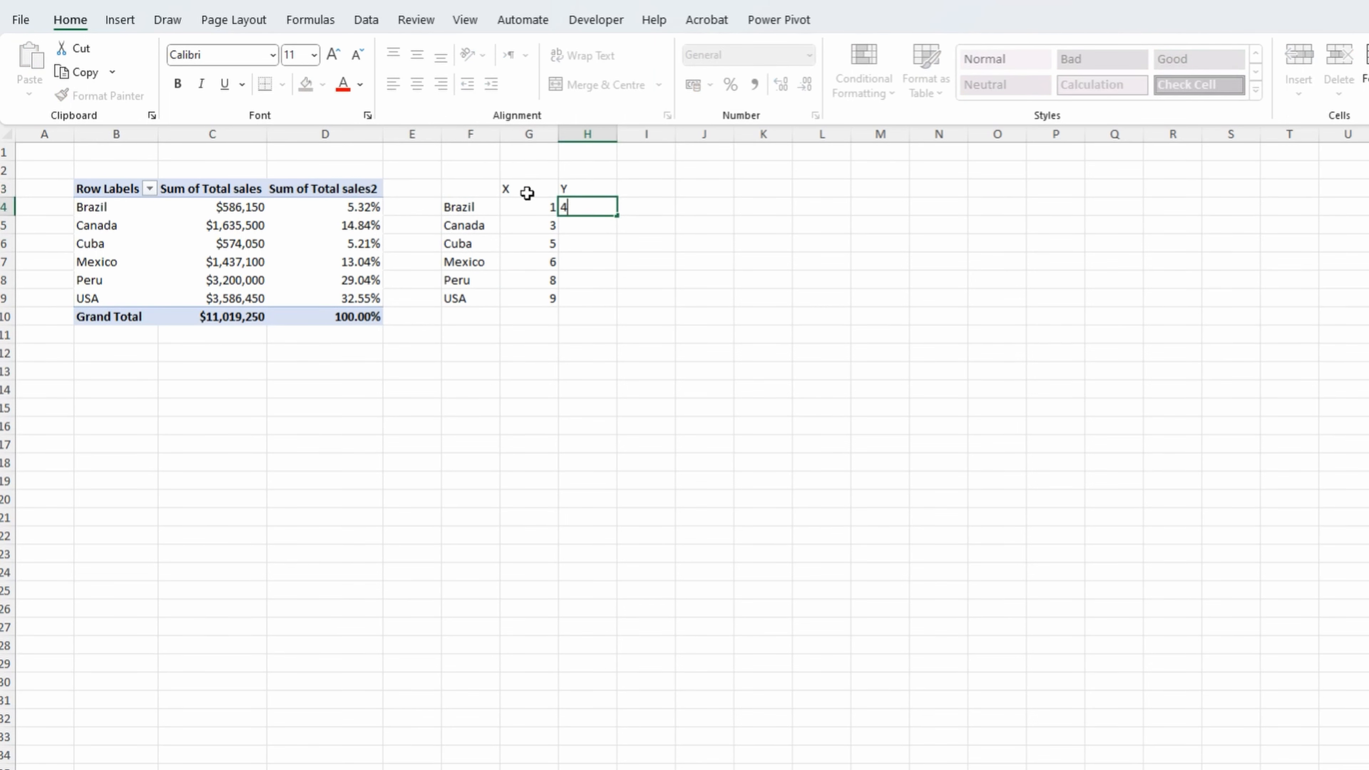
key("Return")
type("8")
key("Return")
type("0")
key("Return")
type("9")
key("Return")
type("6")
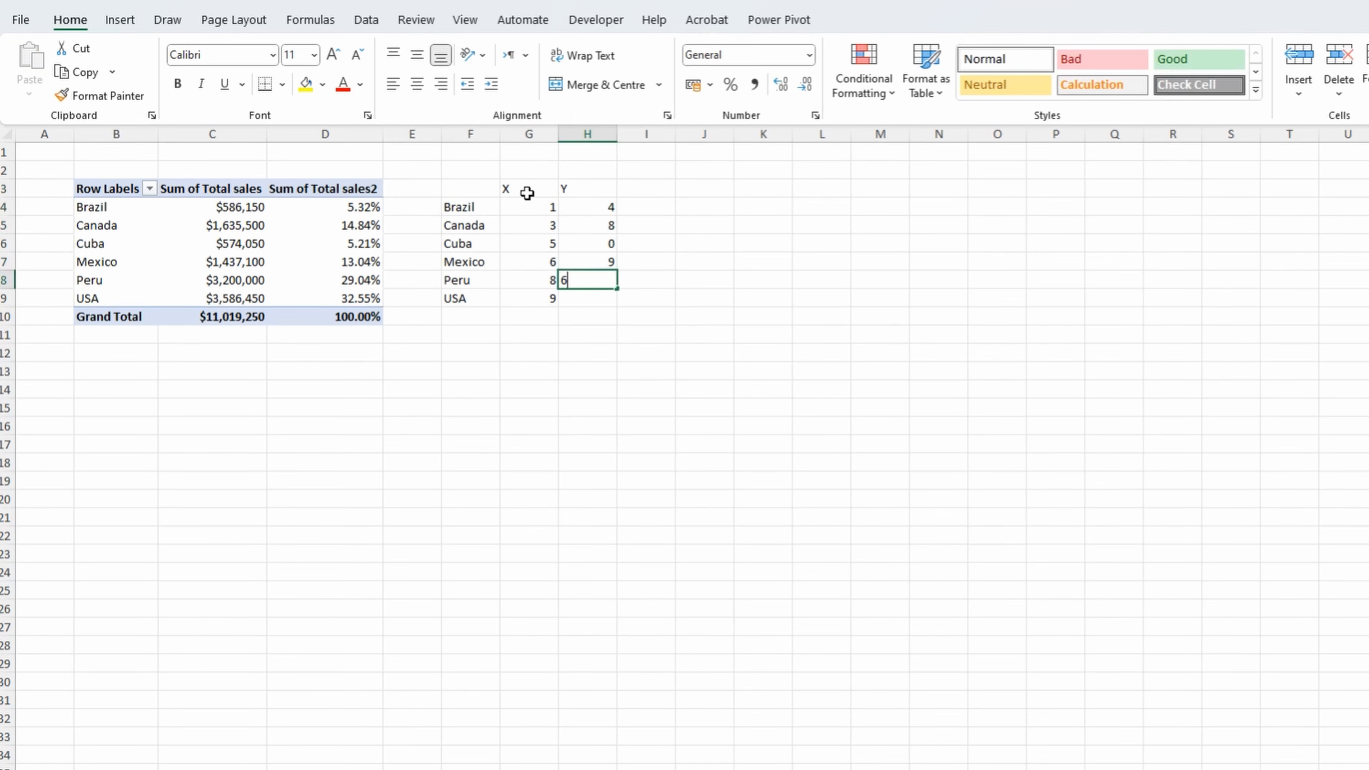
key("Return")
type("3")
key("Return")
Step: Add the header Amount in cell I3, next to the Y column
key("ctrl+Up")
key("ctrl+Up")
key("Right")
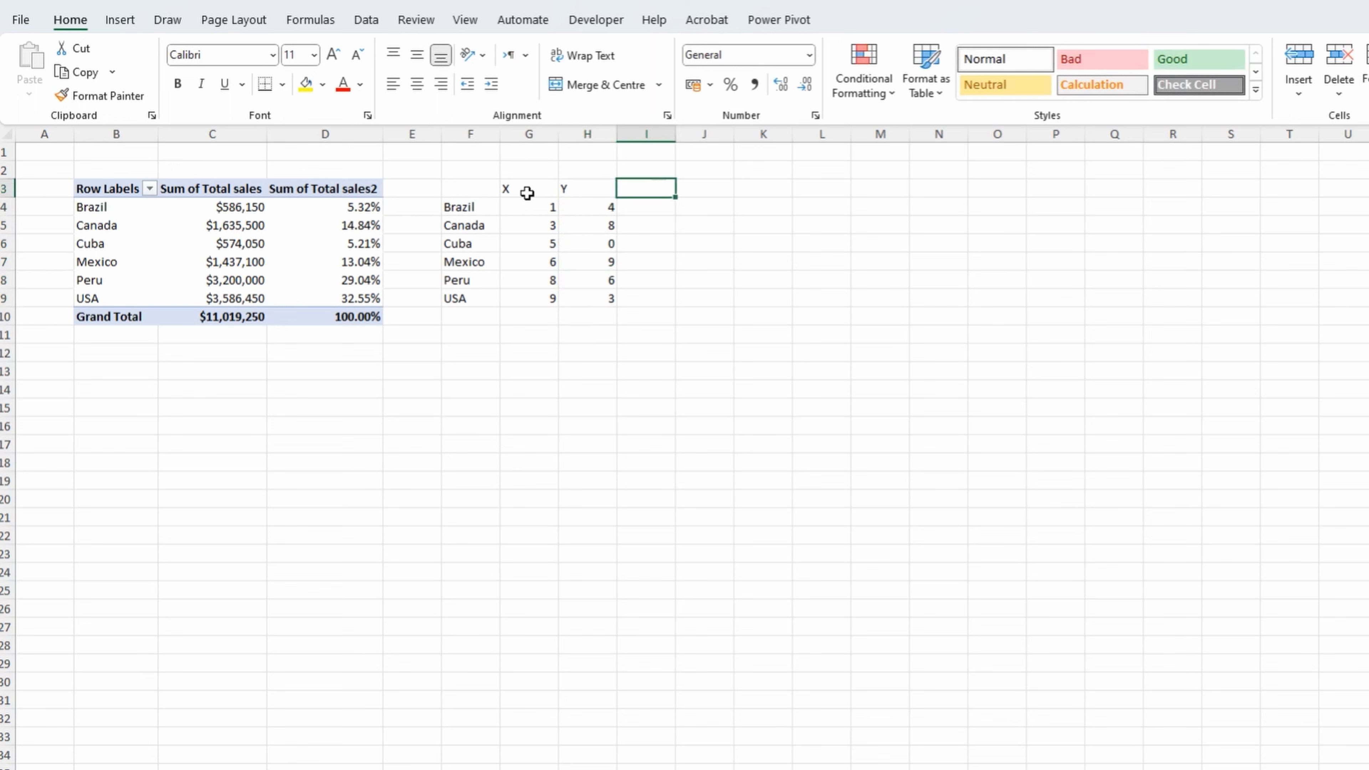
type("Amount")
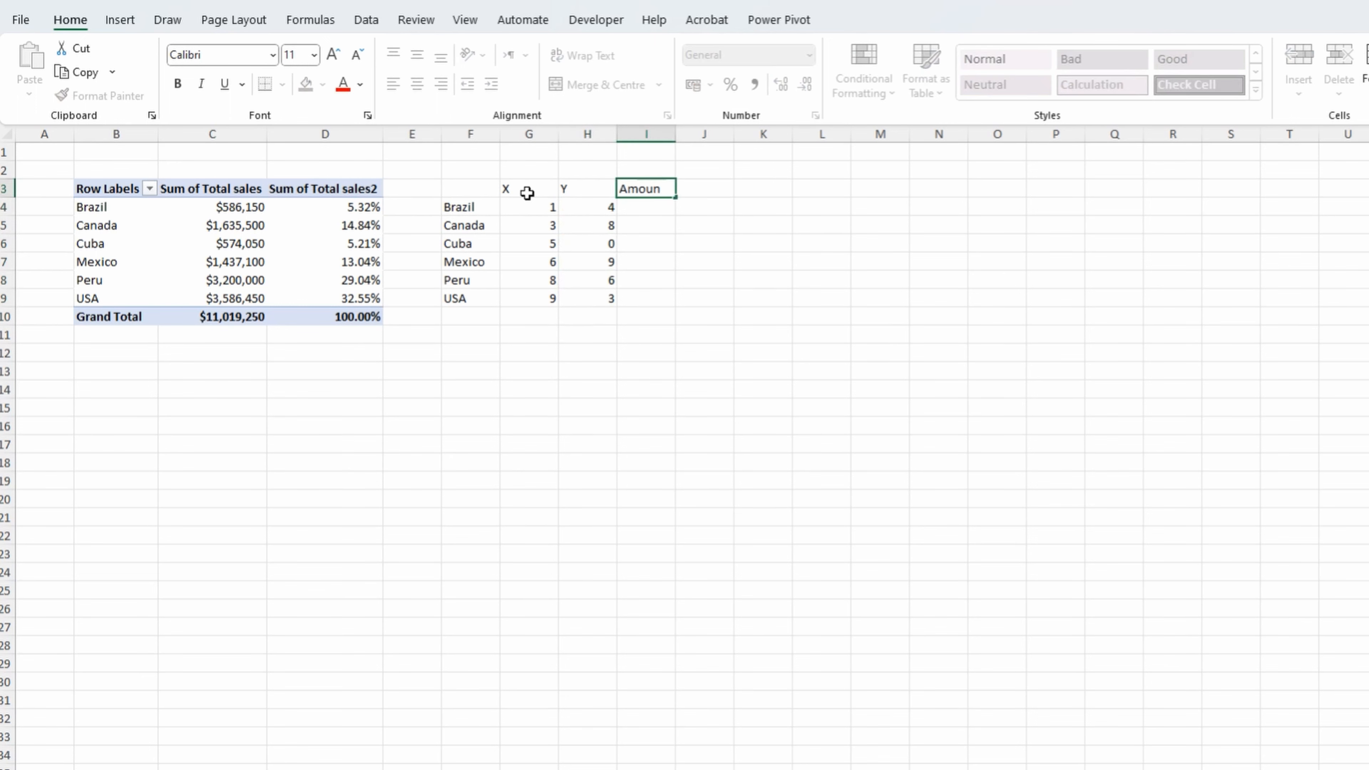
key("Return")
Step: Enter =VLOOKUP($F4,$B$3:$D$10,2,0) in I4 to pull the country's total sales from the PivotTable
type("=vl")
key("Tab")
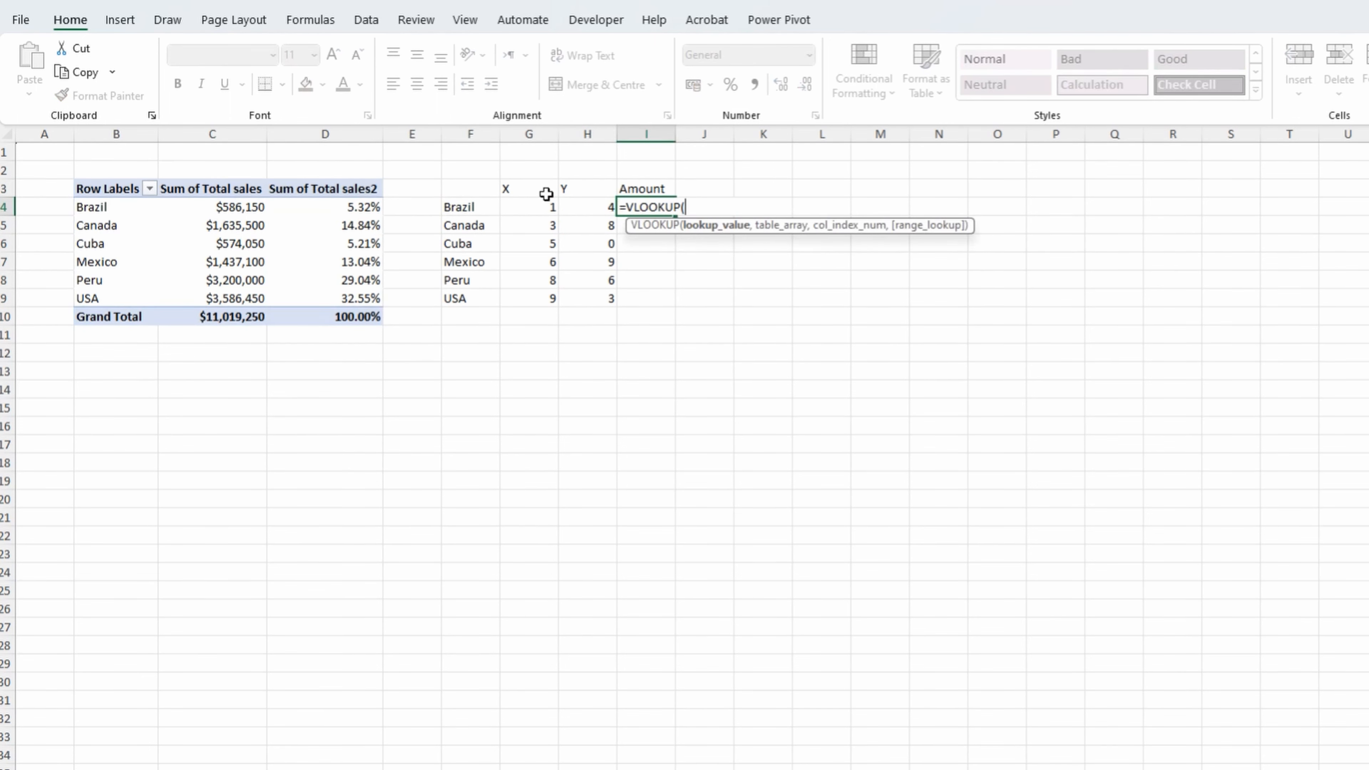
left_click(464, 206)
key("F4")
key("F4")
key("F4")
type(",")
left_click_drag(93, 189, 336, 309)
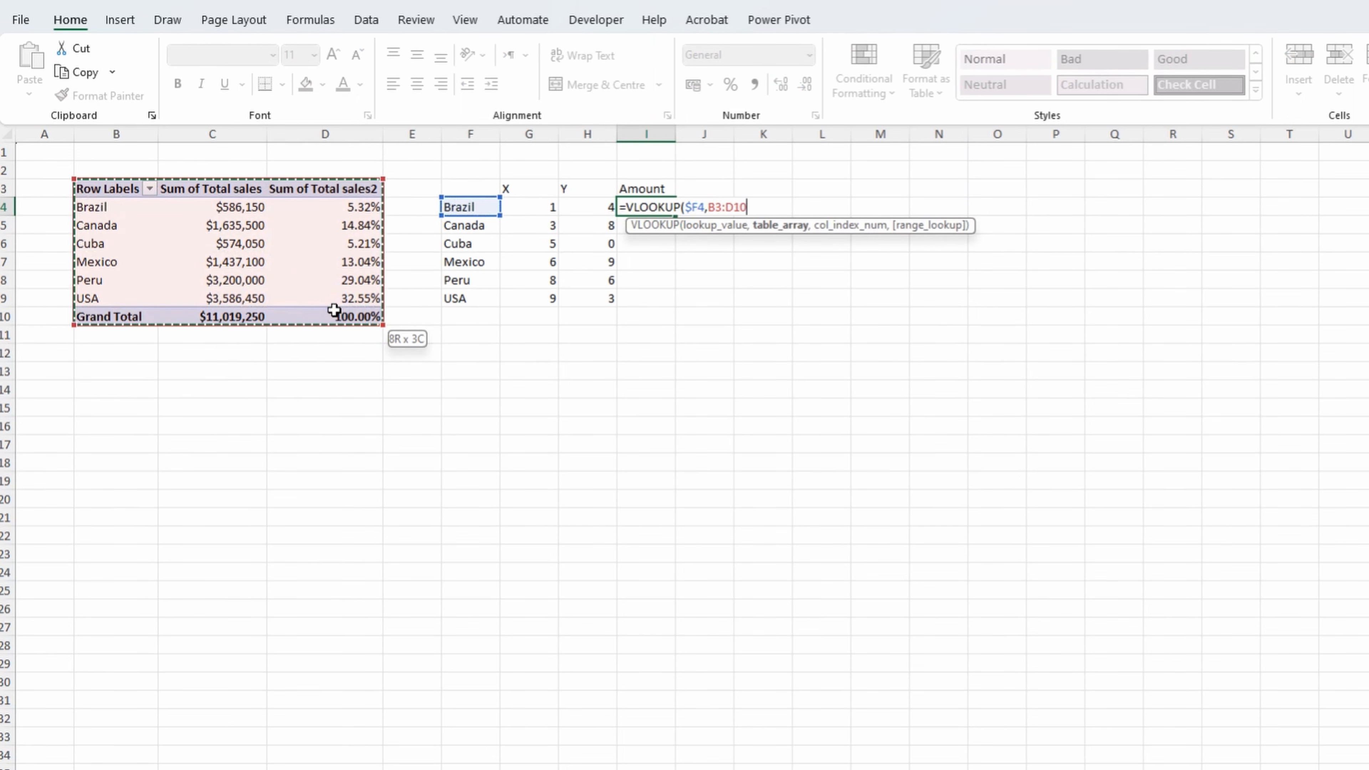
key("F4")
type(",1")
key("BackSpace")
type("2,0)")
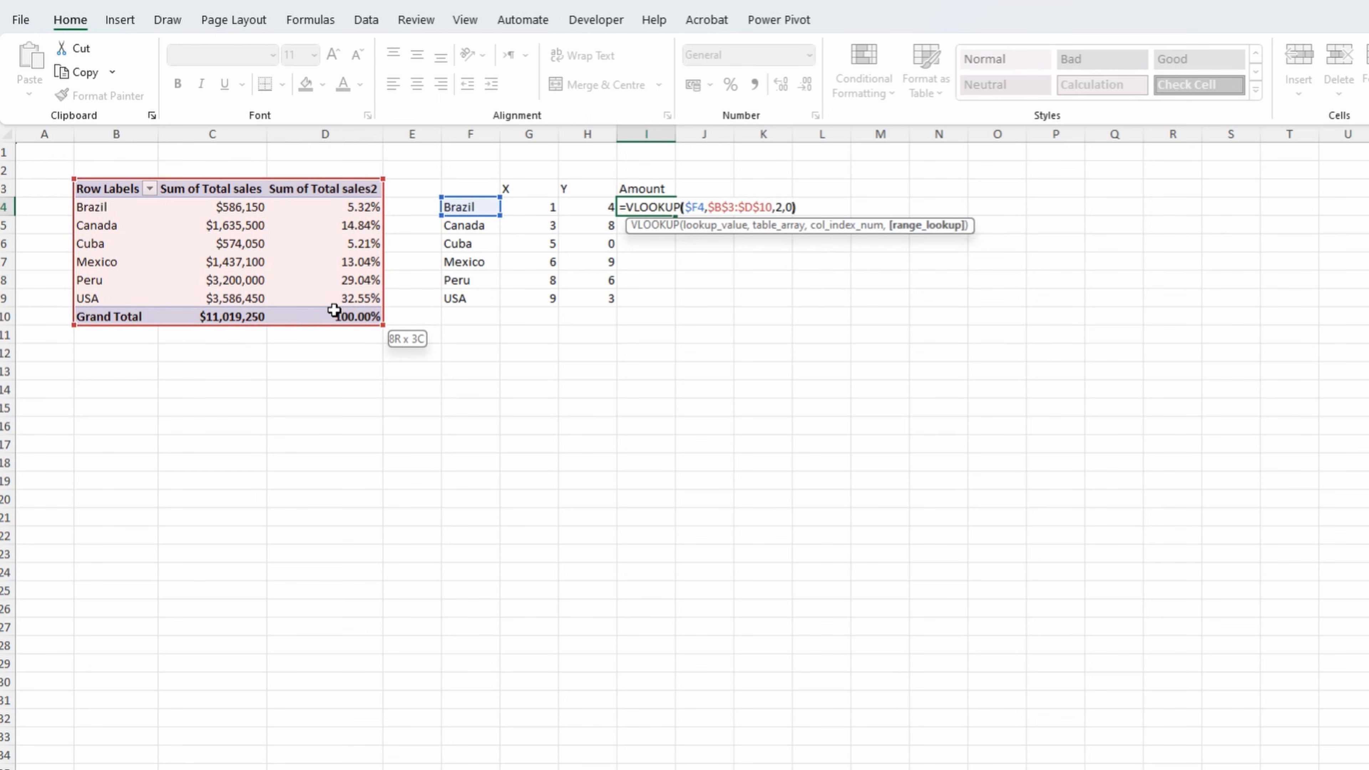
key("Return")
Step: Fill the Amount lookup formula down from I4 to I9 and add a SUM of I4:I9 in I10
key("Up")
key("shift+Down")
key("shift+Down")
key("shift+Down")
key("shift+Down")
key("shift+Down")
key("ctrl+d")
key("shift+Down")
key("alt+equal")
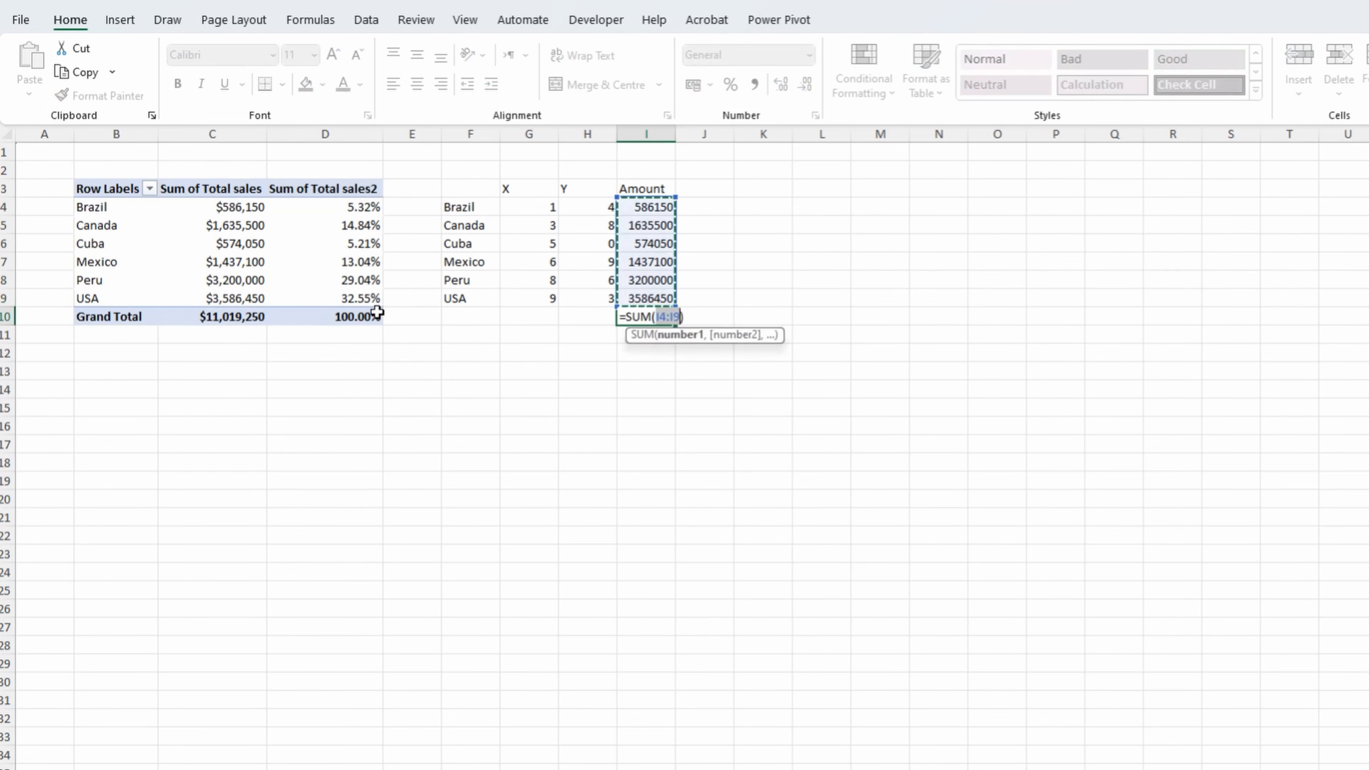
Step: Format the Amount values in I4:I10 with the comma number style and no decimals
left_click(755, 84)
left_click(805, 84)
left_click(805, 84)
Step: Add the header Max in J3 and enter =IF($I4=MAX($I$4:$I$9),MAX($I$4:$I$9),"") in J4
left_click(749, 192)
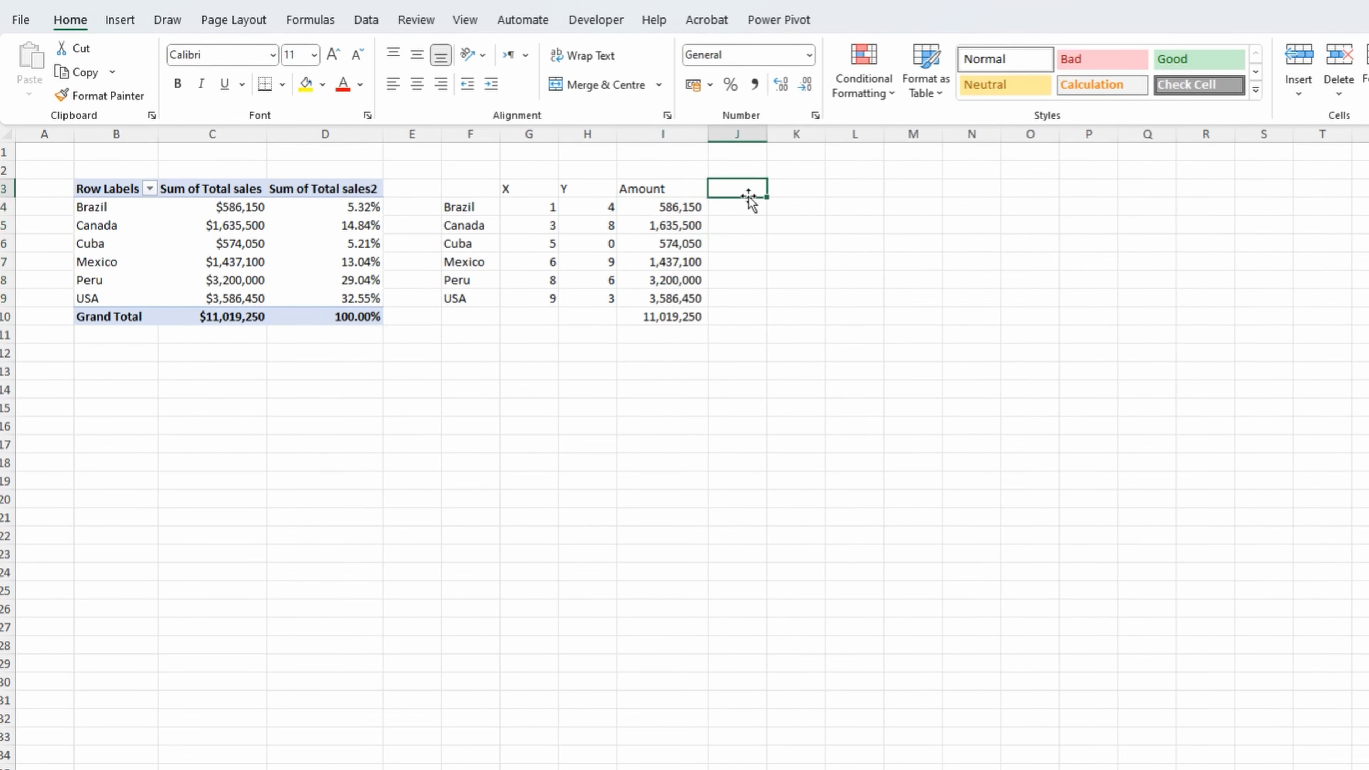
type("Max")
key("Return")
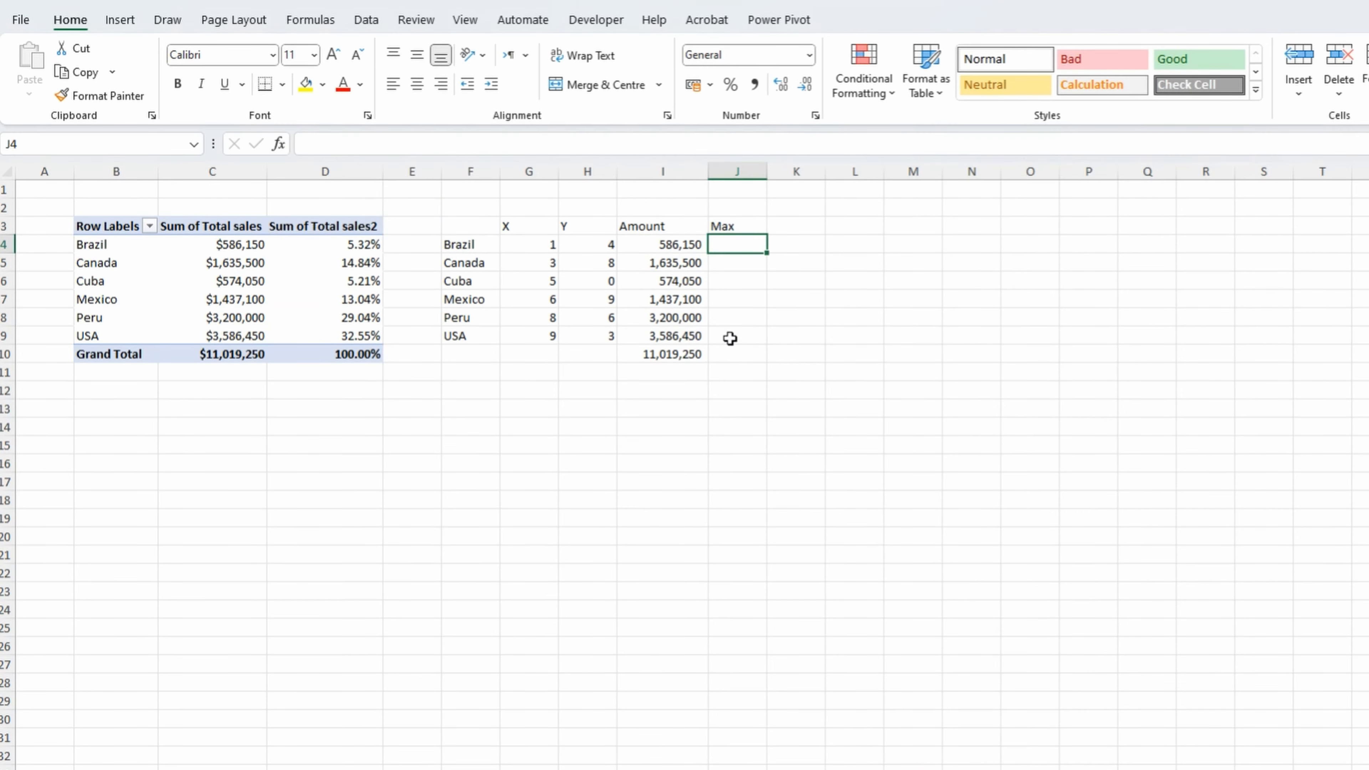
type("=if")
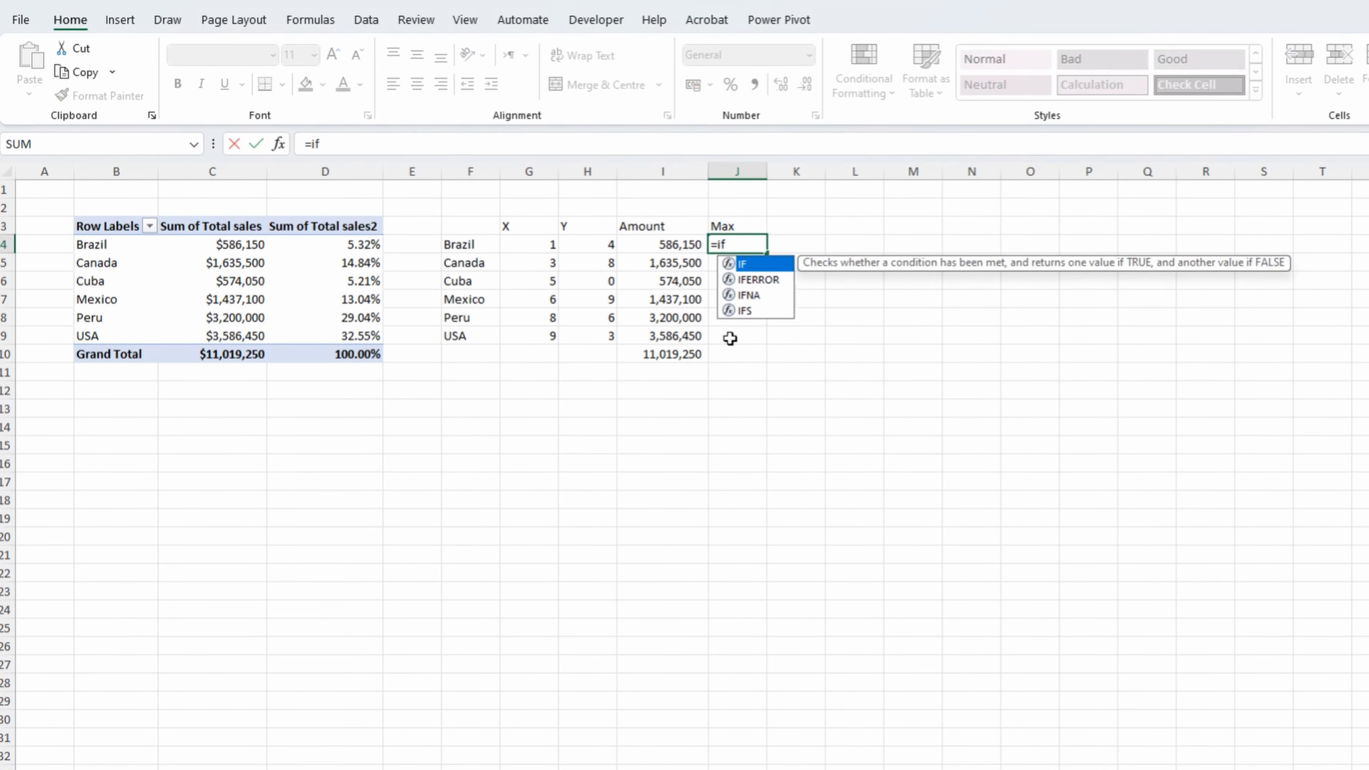
key("Tab")
type("$I4=max")
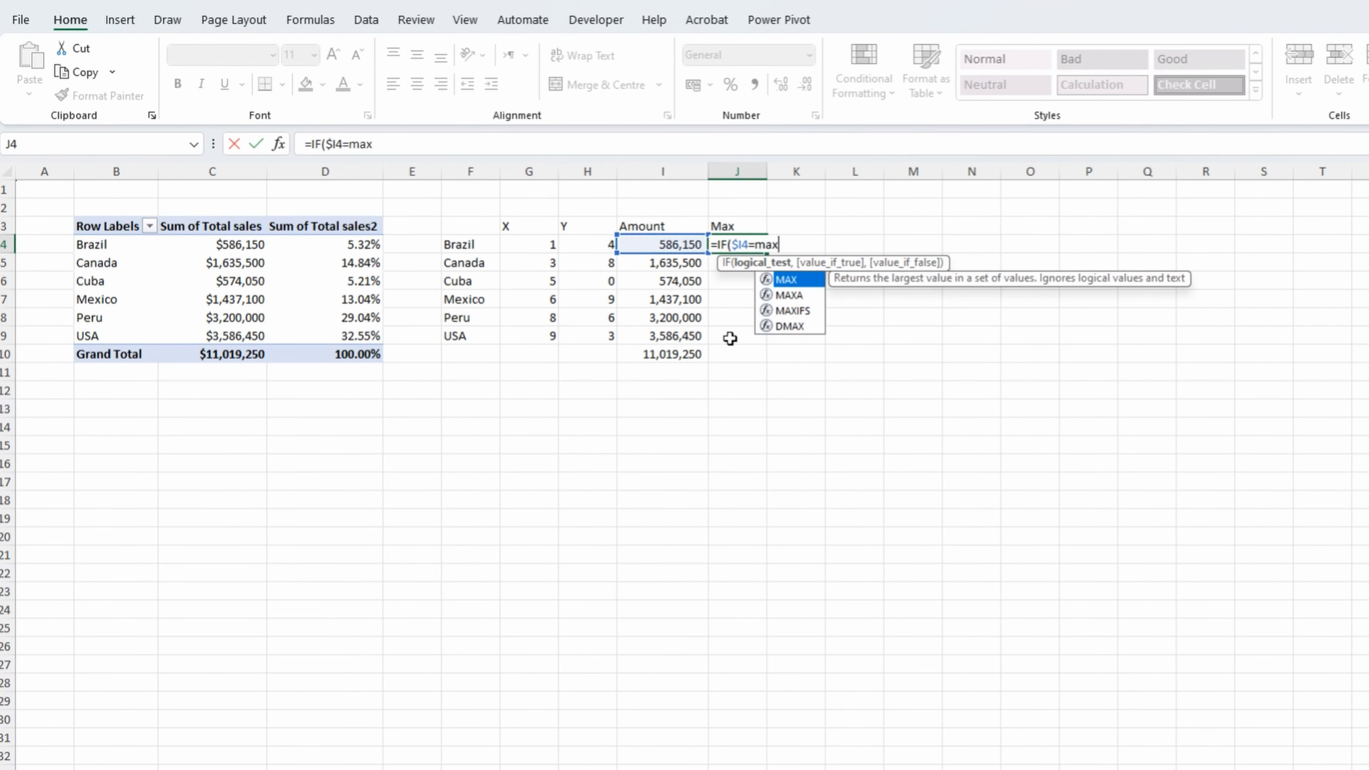
key("Tab")
key("Left")
key("ctrl+shift+Down")
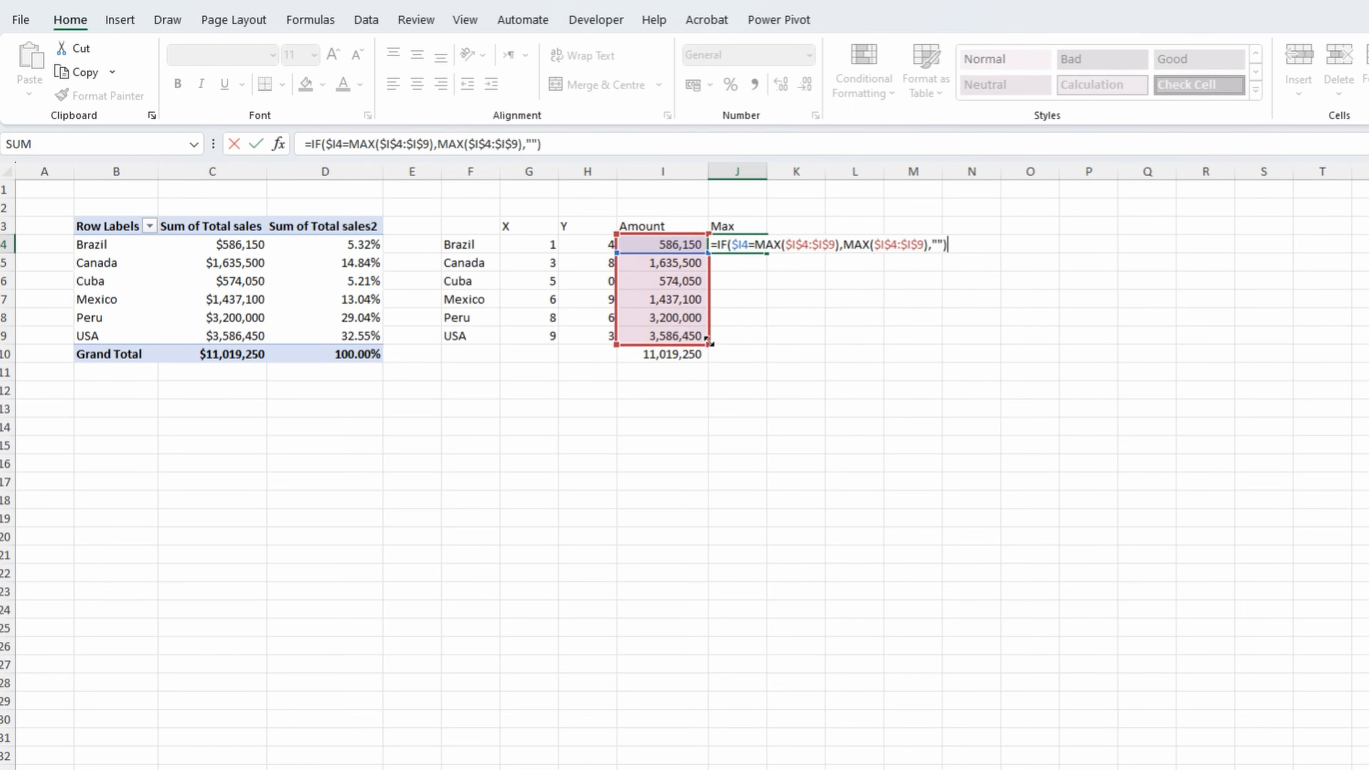
key("Return")
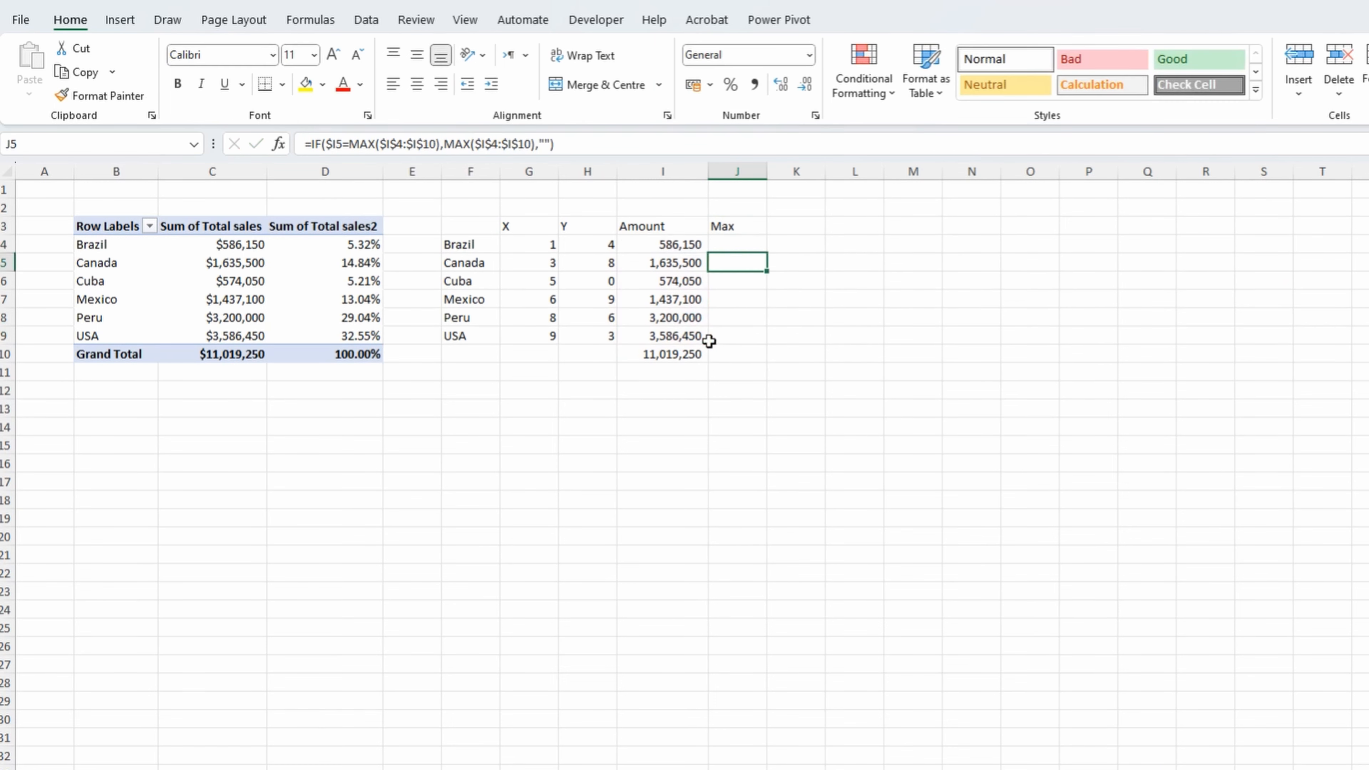
Step: Fill the Max formula down from J4 through J9
key("Up")
key("ctrl+shift+Down")
key("ctrl+d")
Step: Add the header No Max in K3 and copy the Max formula from J4 into K4
key("Up")
key("Right")
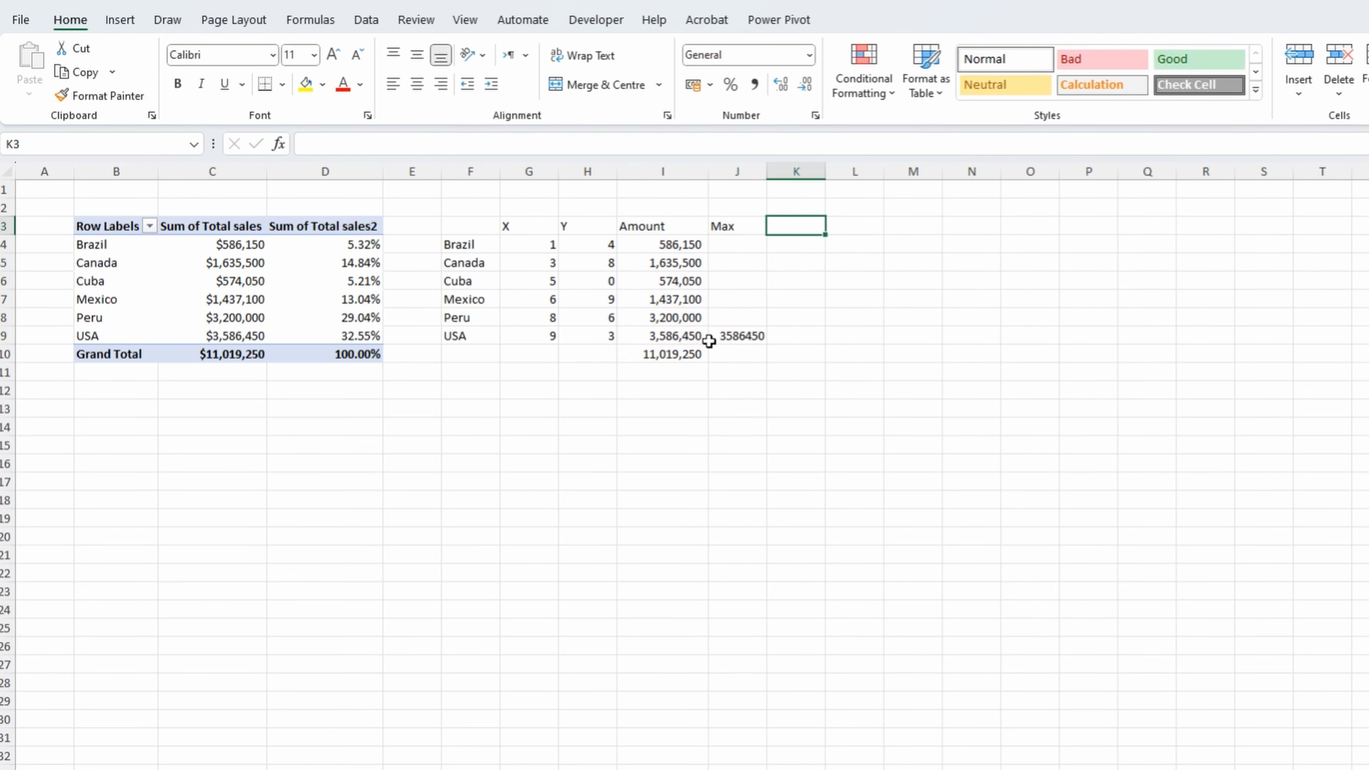
type("Mi")
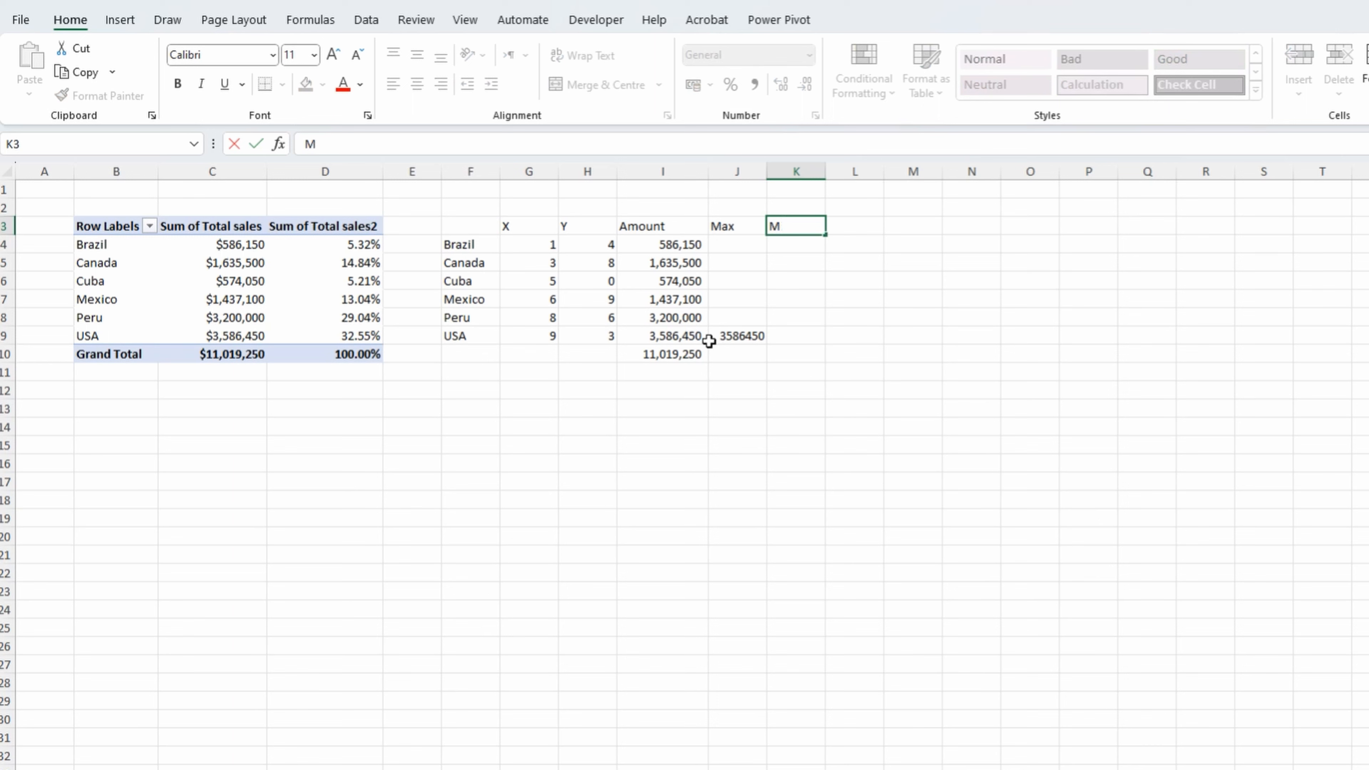
key("BackSpace")
type("No Max")
key("Return")
key("ctrl+v")
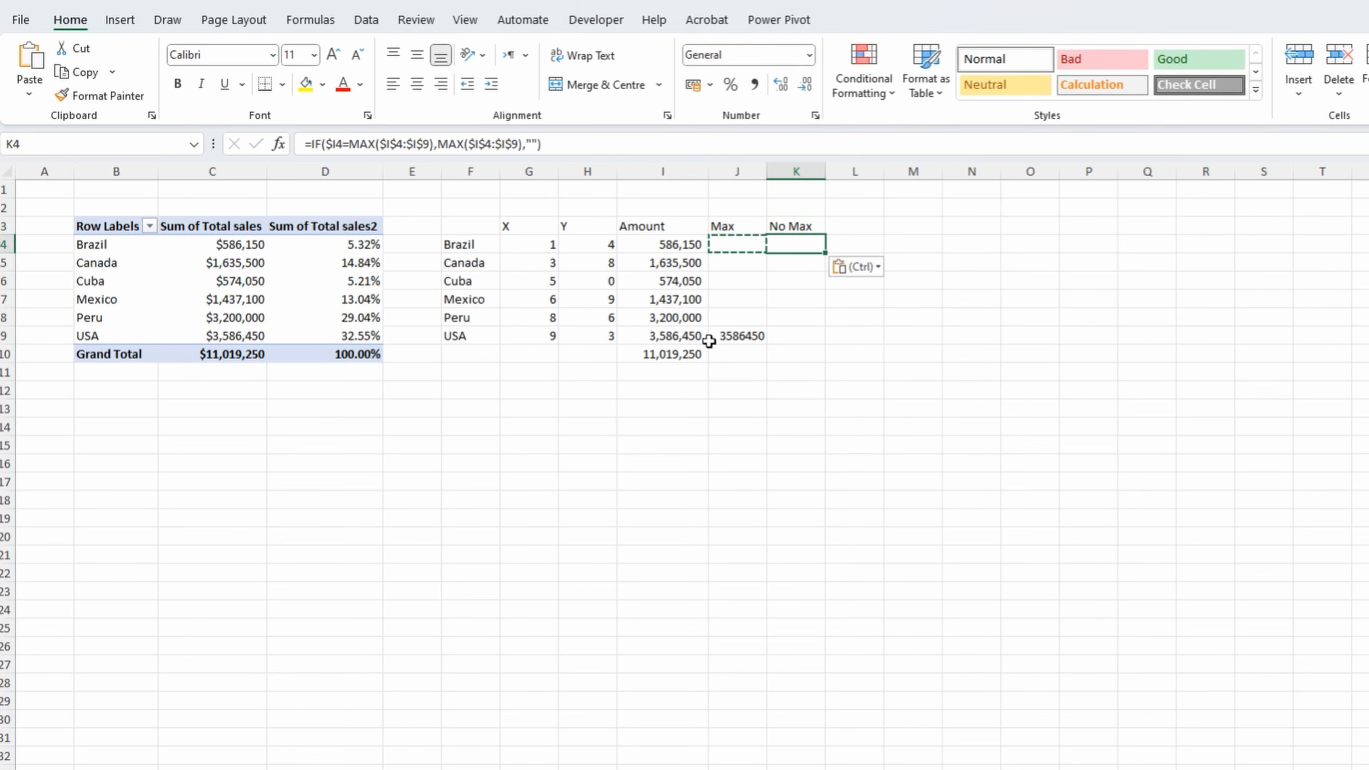
Step: Change the K4 formula to =IF($I4=MAX($I$4:$I$9),"",I4) and fill it down to K9
key("F2")
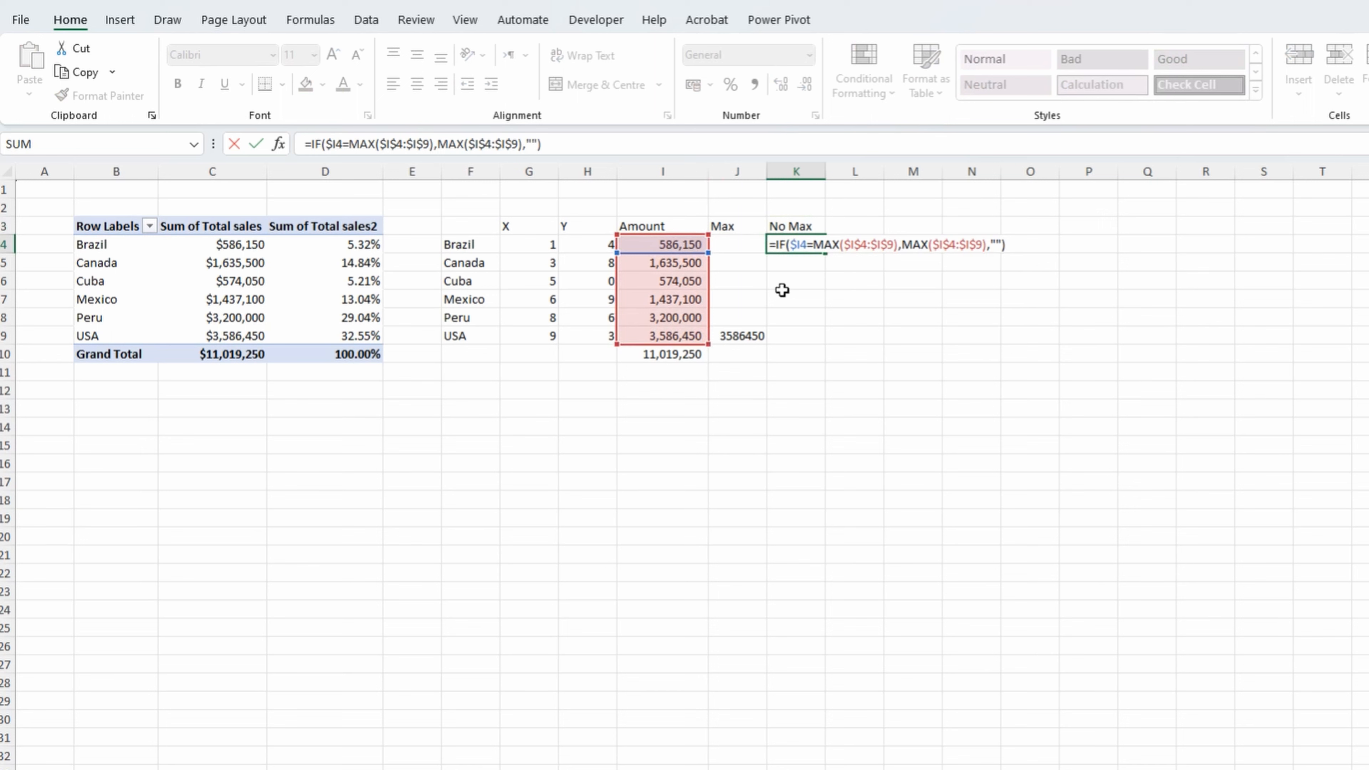
left_click(901, 244)
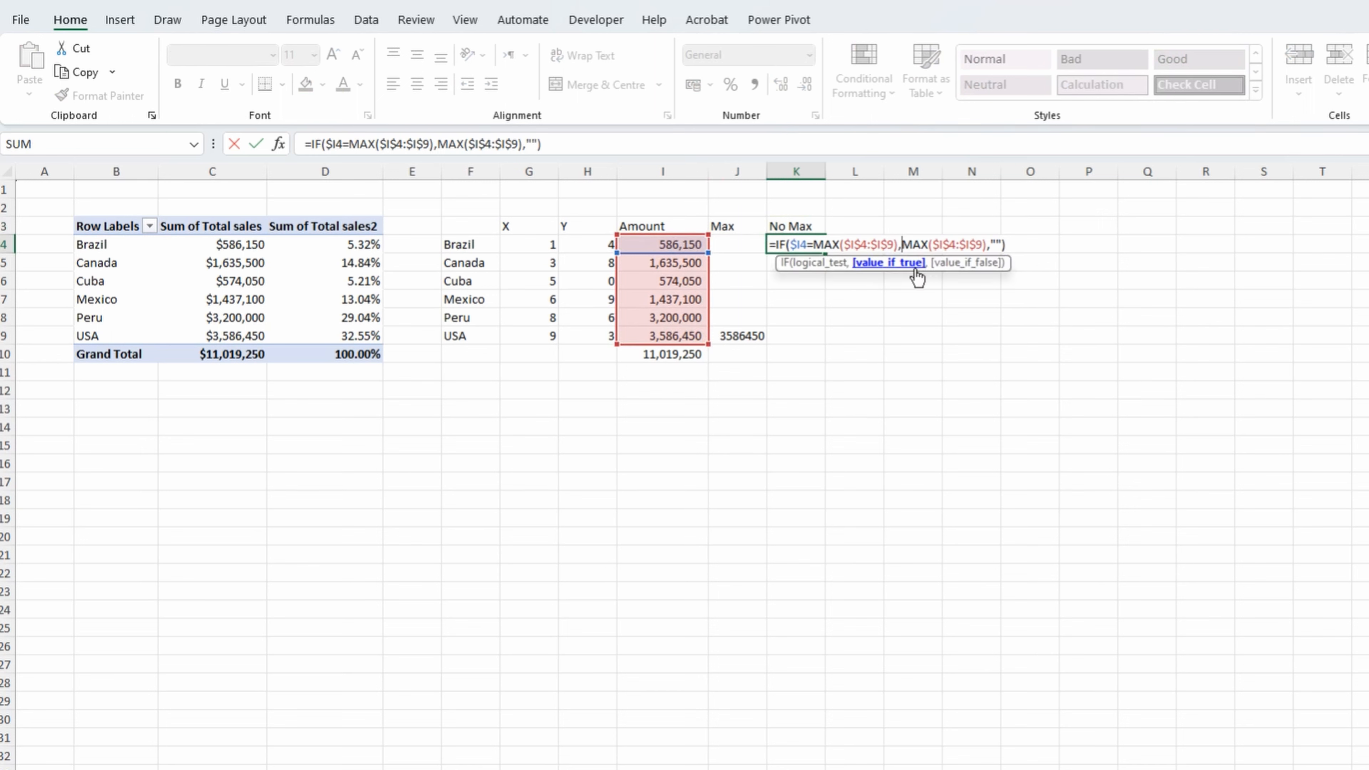
type("\"\",")
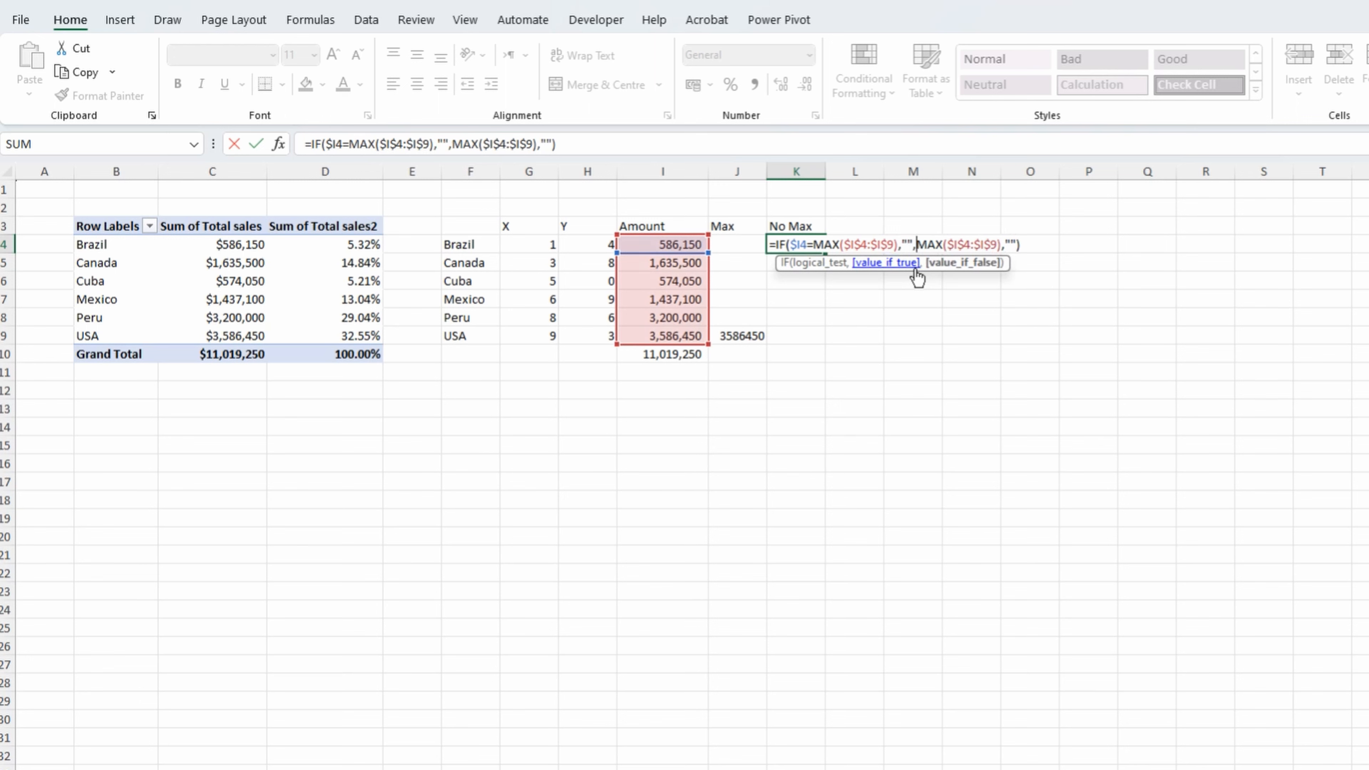
key("Delete")
key("Delete")
key("Delete")
key("Delete")
key("Delete")
key("Delete")
key("Delete")
key("Delete")
key("Delete")
key("Delete")
key("Delete")
key("Delete")
key("Delete")
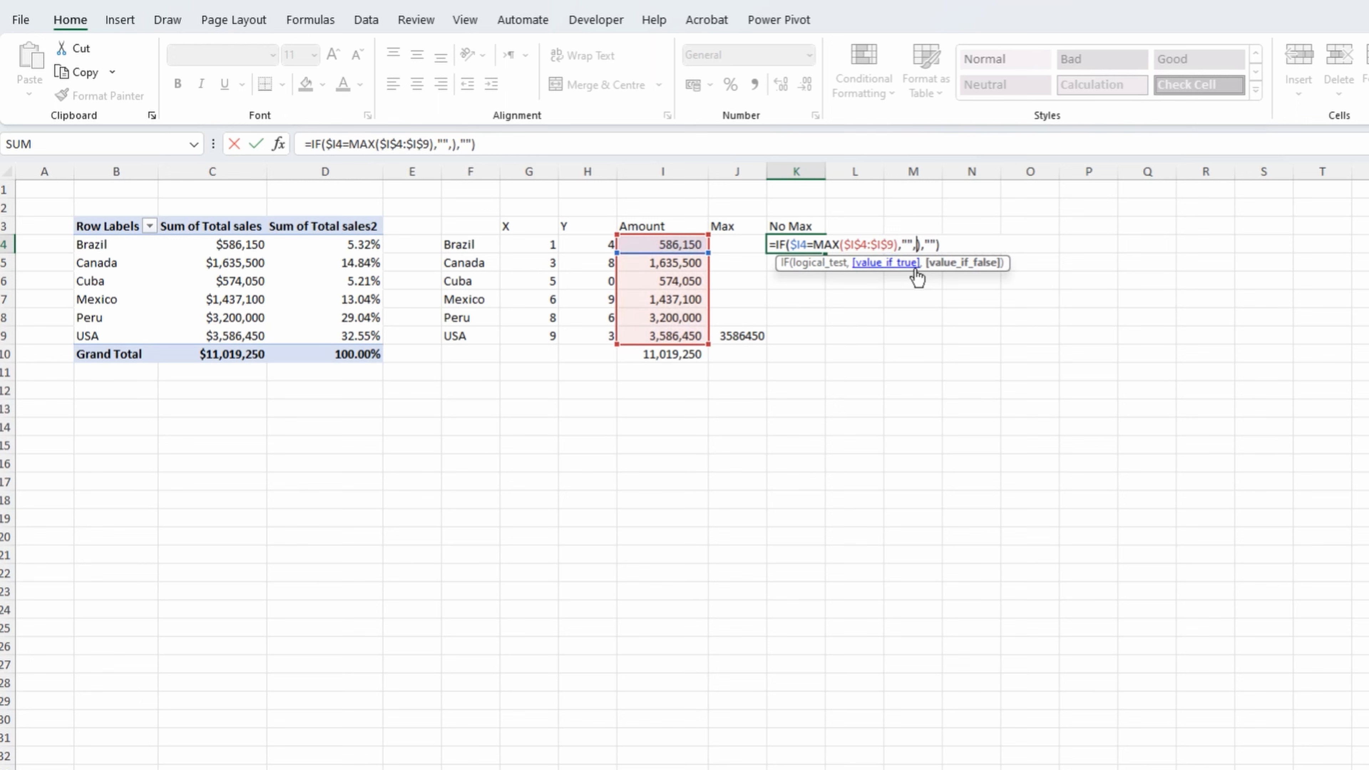
key("Delete")
key("Delete")
key("Delete")
key("Delete")
left_click(678, 242)
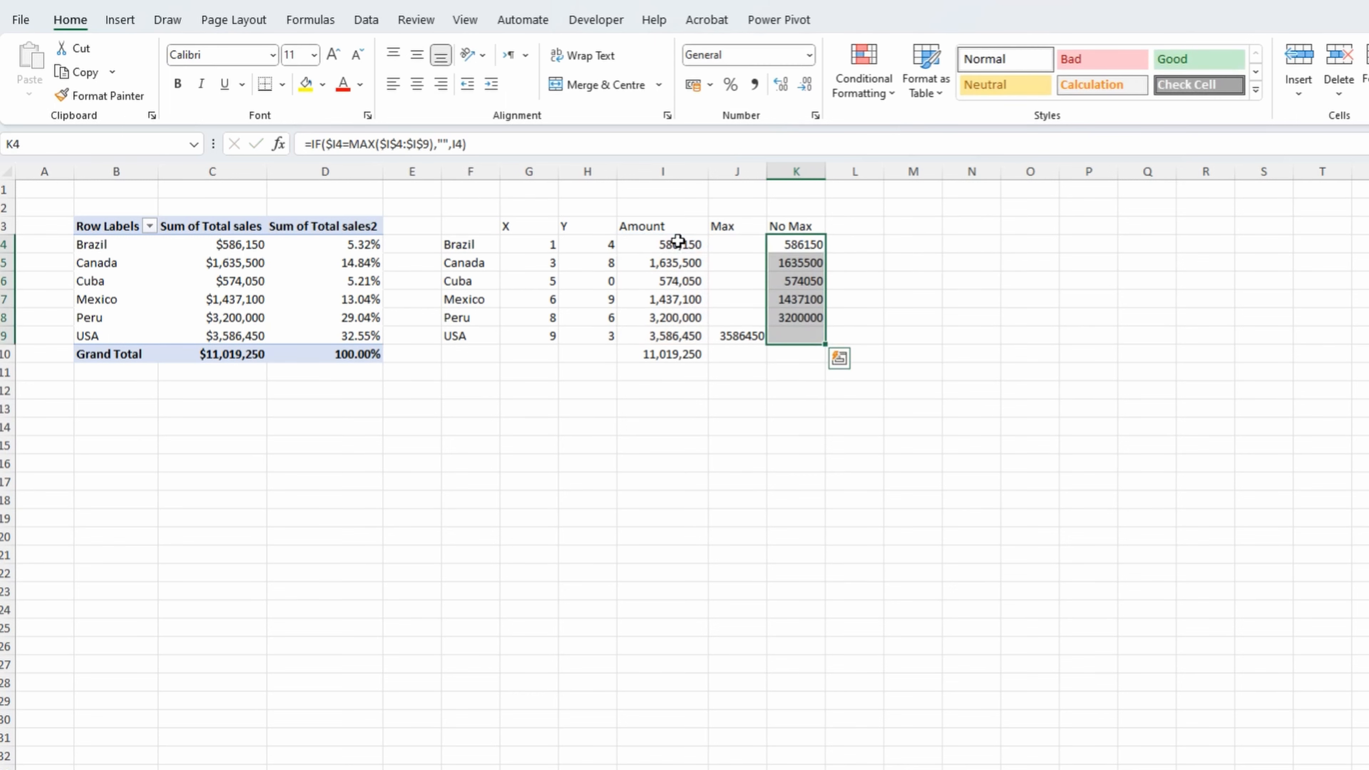
Step: Format the Max and No Max values in J4:K9 with the comma number style and no decimals
left_click(747, 84)
left_click(805, 84)
left_click(805, 85)
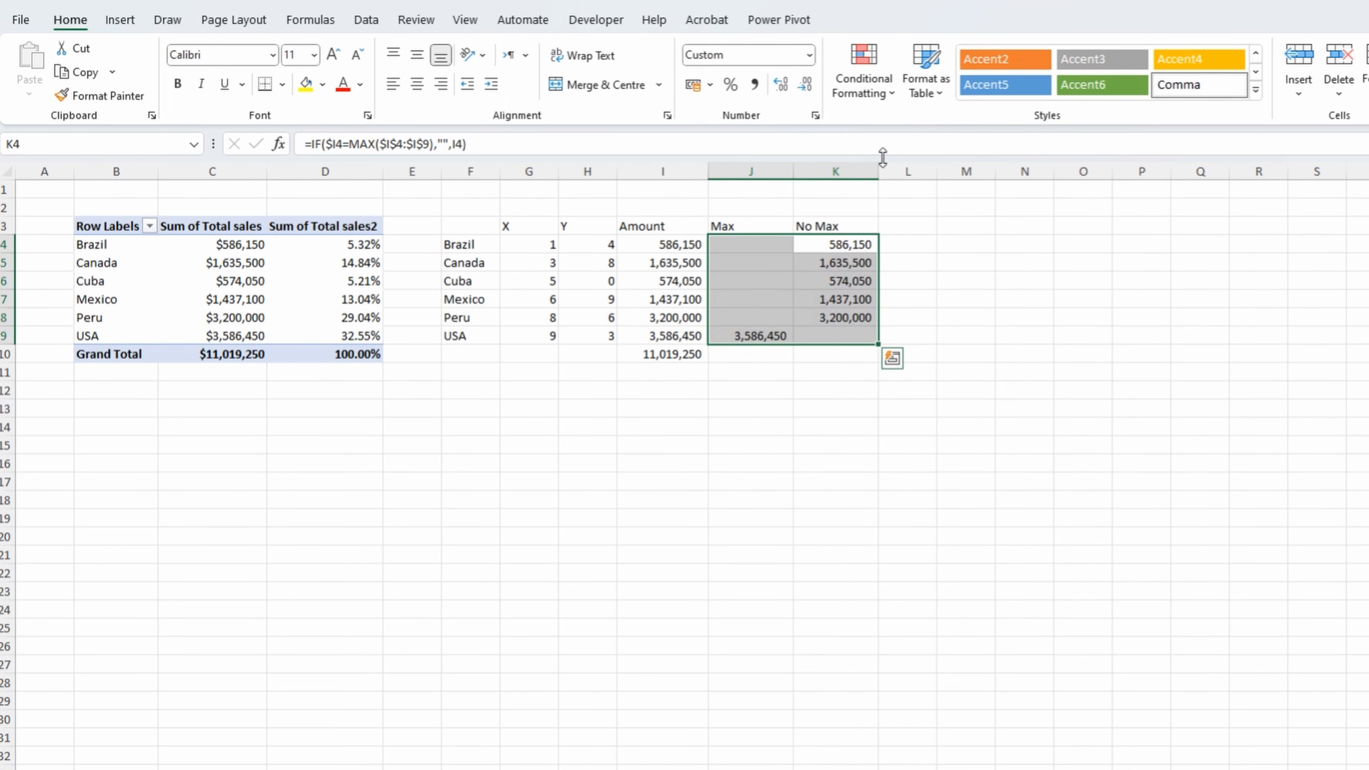
Step: Add the header % in L3 and reuse the Amount lookup in L4 with column index 3, as =VLOOKUP($F4,$B$3:$D$10,3,0)
left_click(919, 229)
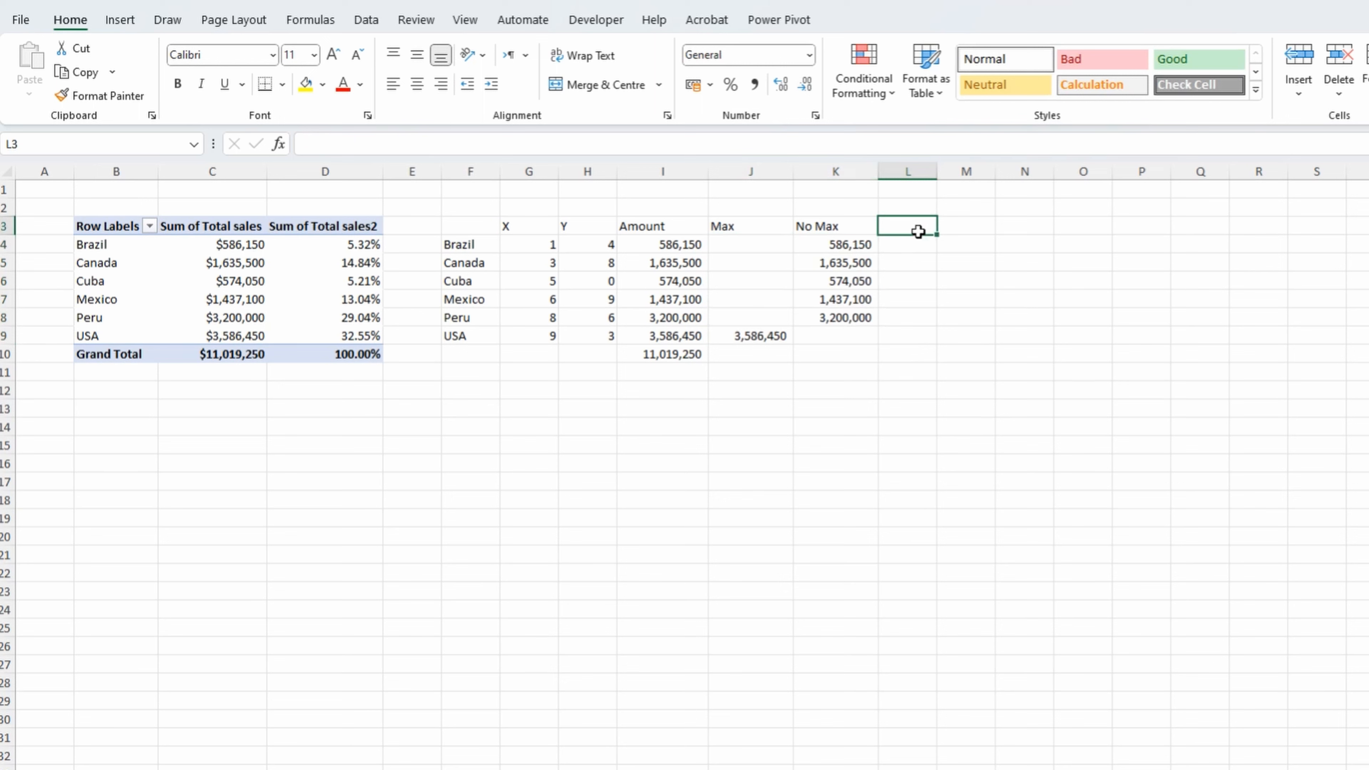
type("%")
key("Return")
key("Left")
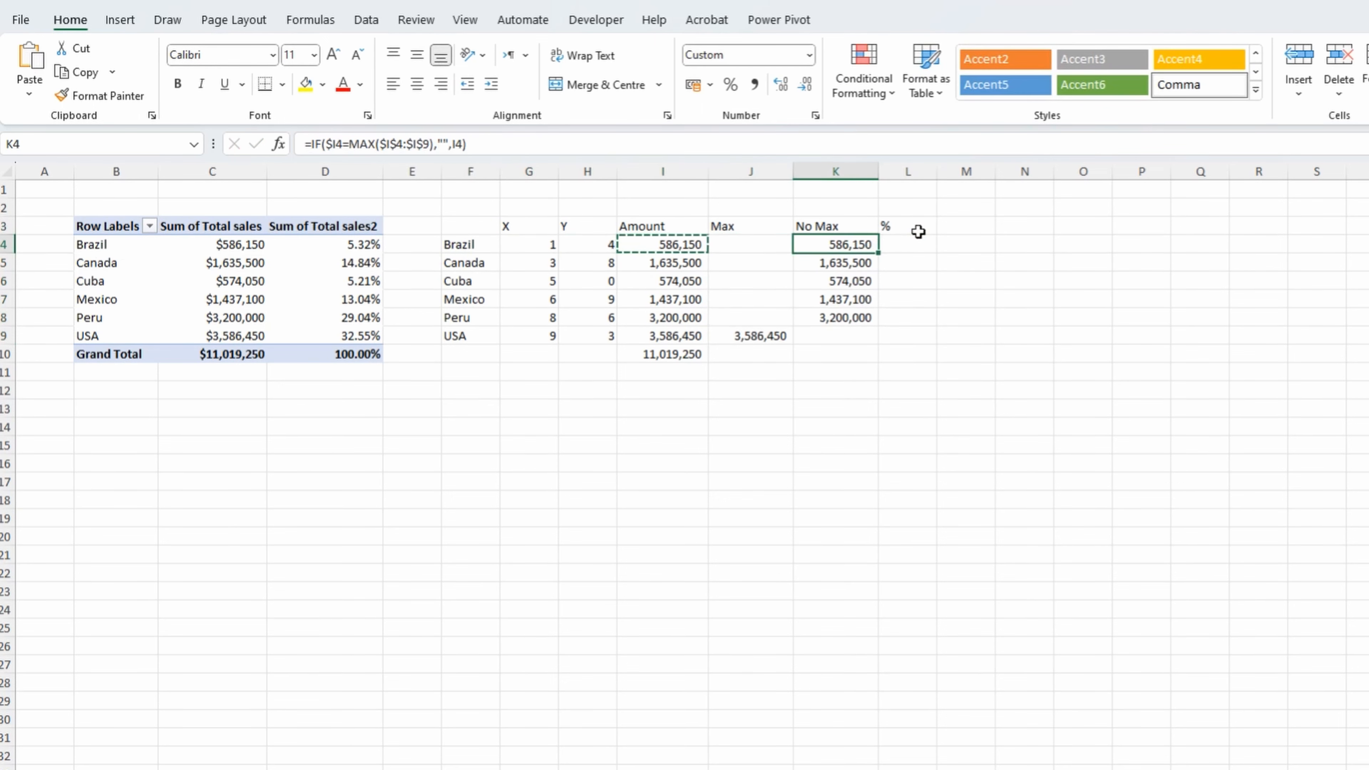
key("Right")
type("586,150")
key("F2")
left_click(1044, 246)
key("BackSpace")
type("3")
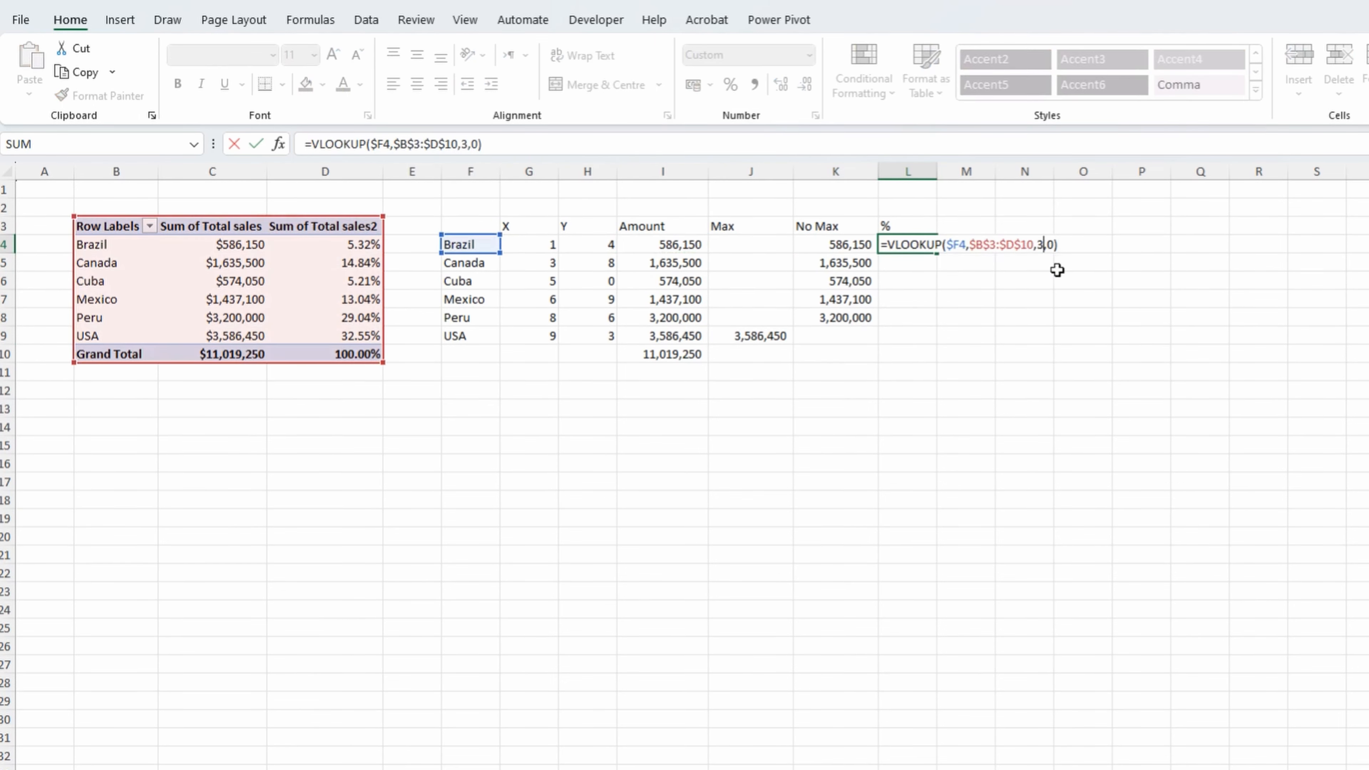
key("Return")
Step: Fill the % lookup formula down from L4 to L8 and format those cells as percentages
key("Left")
key("ctrl+Down")
key("Right")
key("ctrl+shift+Up")
key("Up")
key("ctrl+shift+Up")
key("ctrl+d")
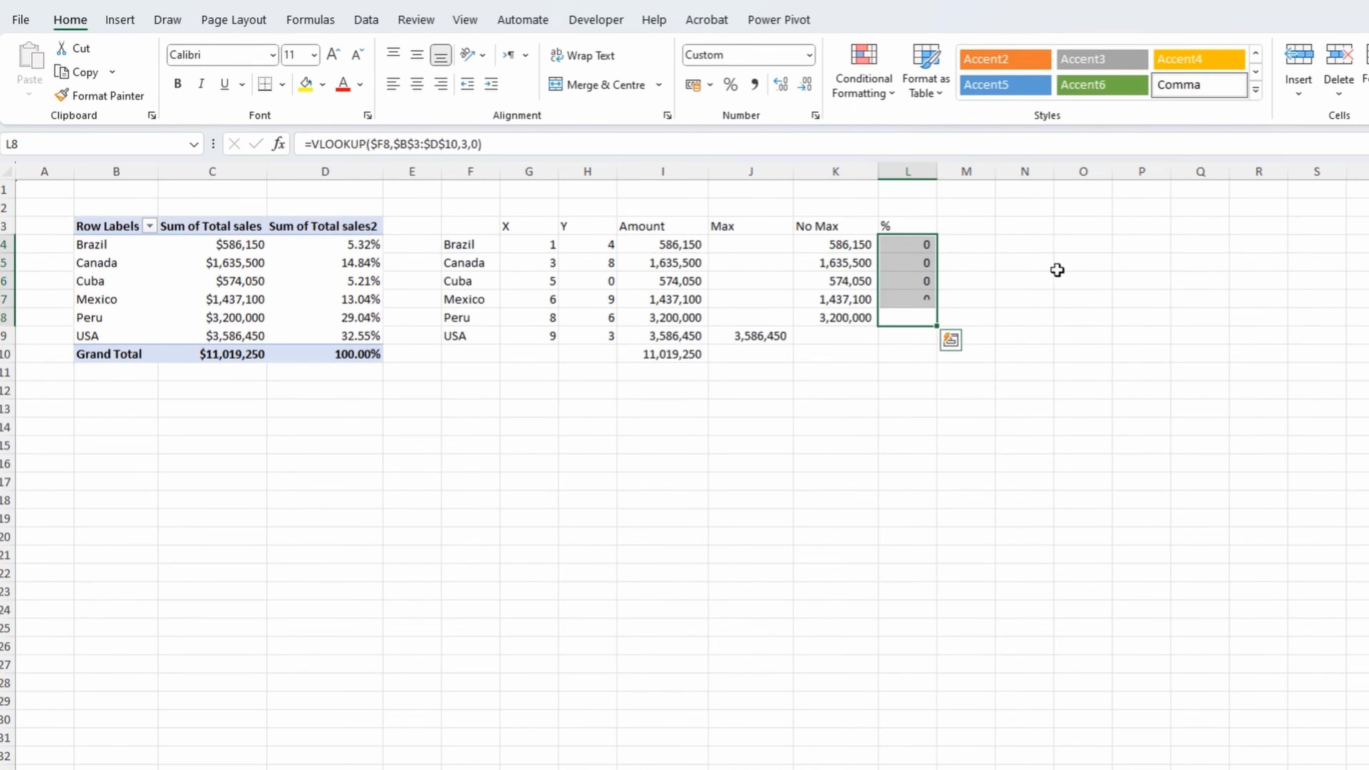
left_click(731, 84)
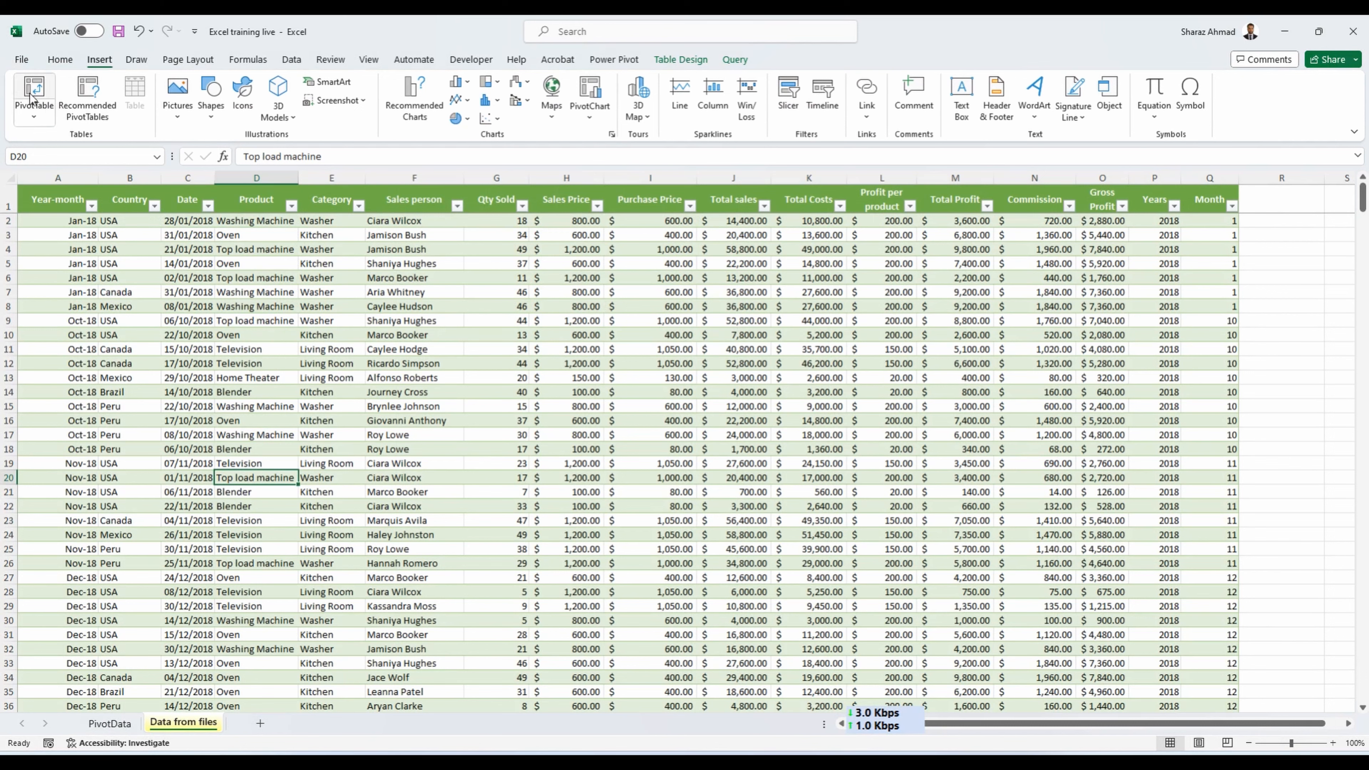
Step: Insert a PivotTable from DataTBLfromFiles on the existing PivotData sheet at cell O3
left_click(34, 89)
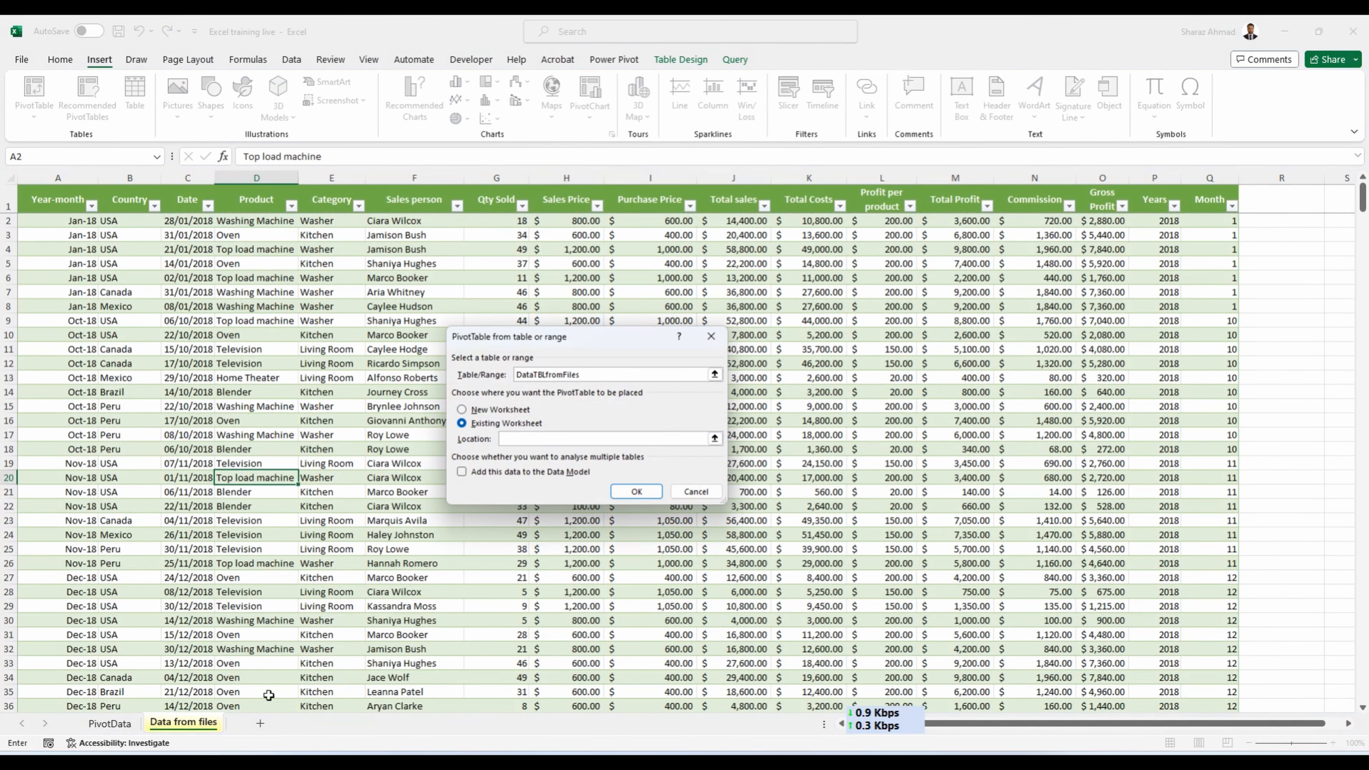
left_click(110, 723)
left_click(834, 219)
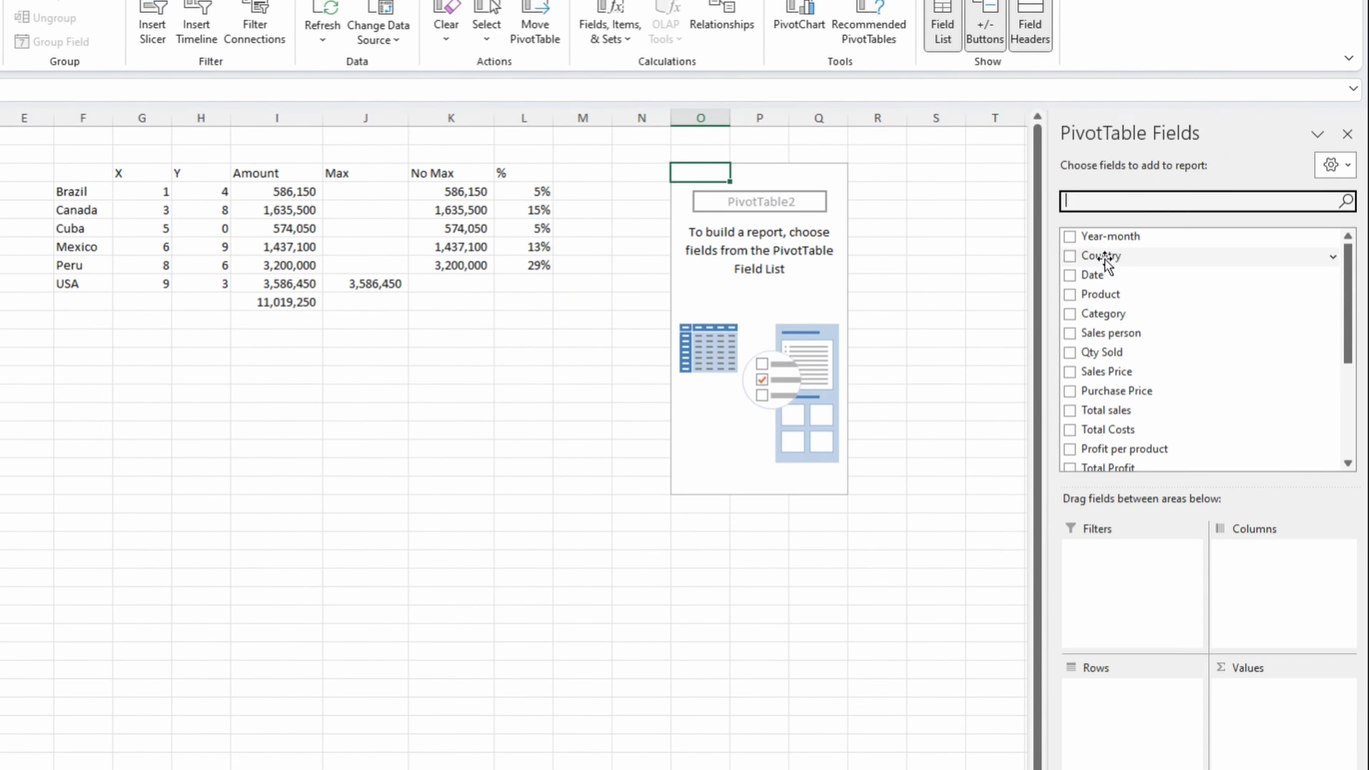
Step: Place Country and Category in the new PivotTable's rows and add Total sales twice as values
left_click_drag(1110, 257, 1132, 696)
left_click_drag(1099, 318, 1128, 740)
left_click_drag(1132, 410, 1322, 723)
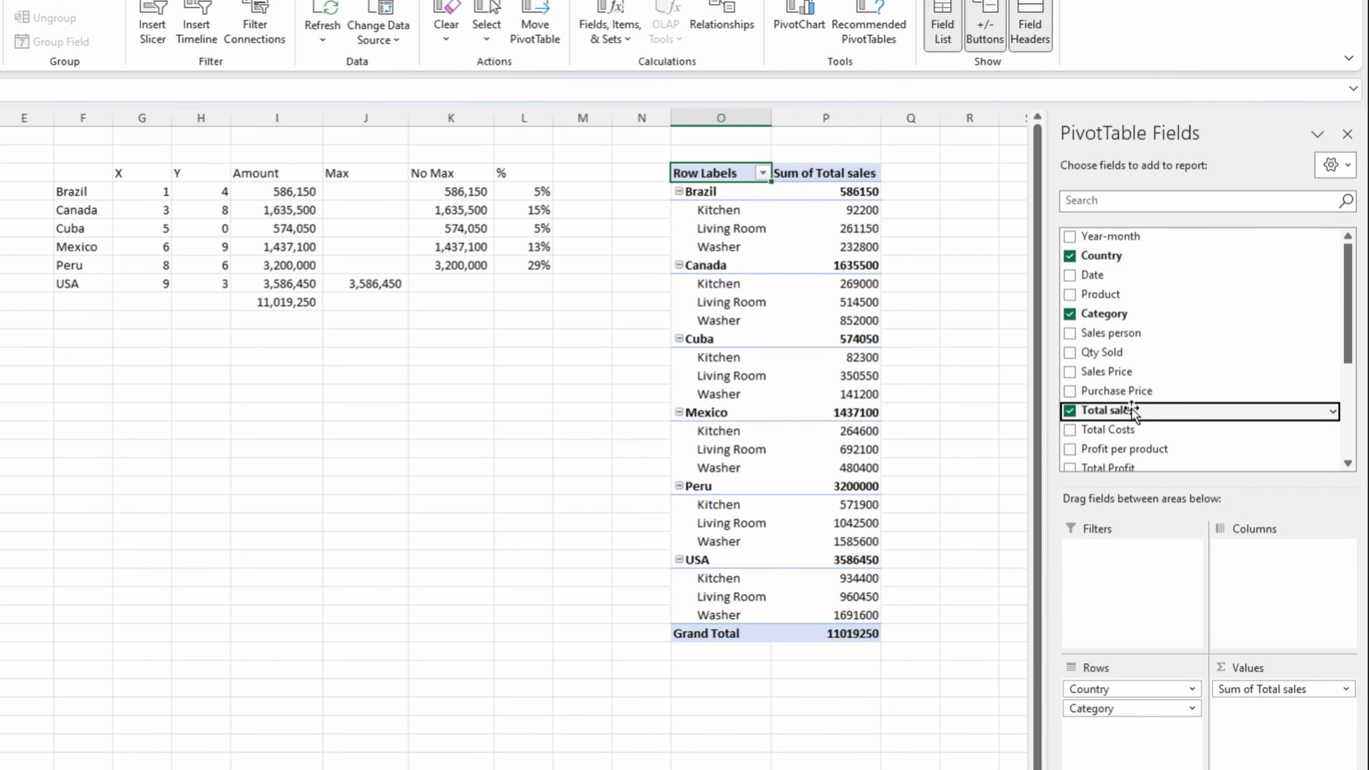
left_click_drag(1171, 409, 1288, 712)
Step: Format the Sum of Total sales field as Currency with the $ English (United States) symbol and 0 decimal places
left_click(1293, 689)
left_click(1269, 668)
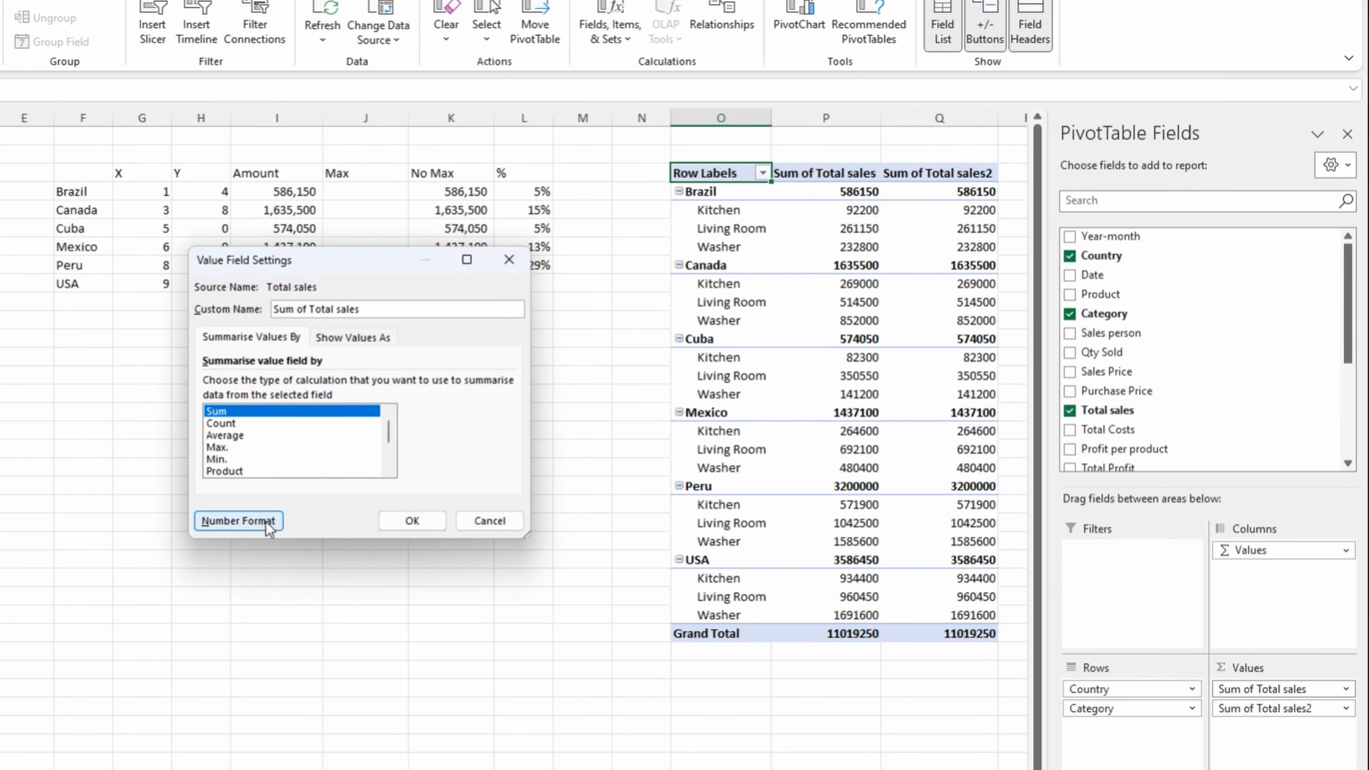
left_click(321, 520)
left_click(153, 279)
left_click(579, 318)
left_click(358, 516)
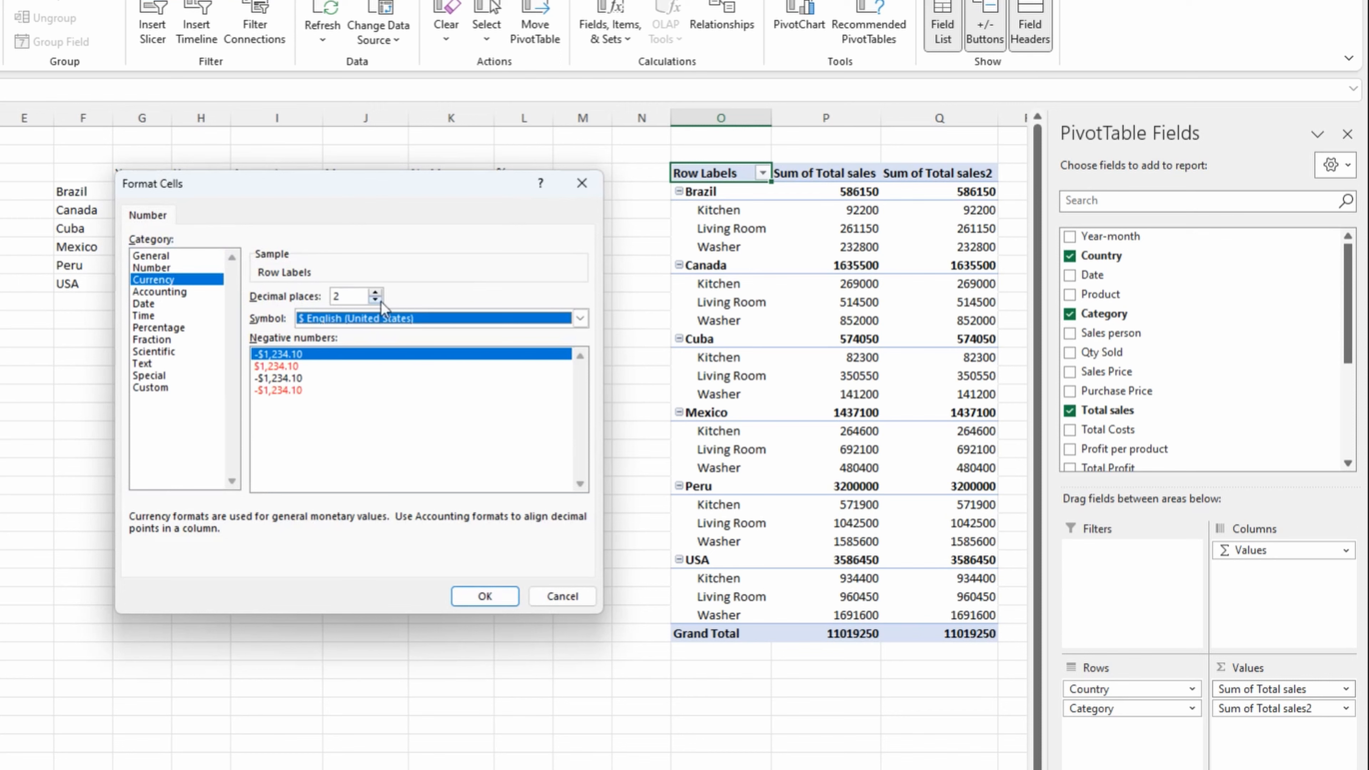
left_click(485, 596)
left_click(415, 524)
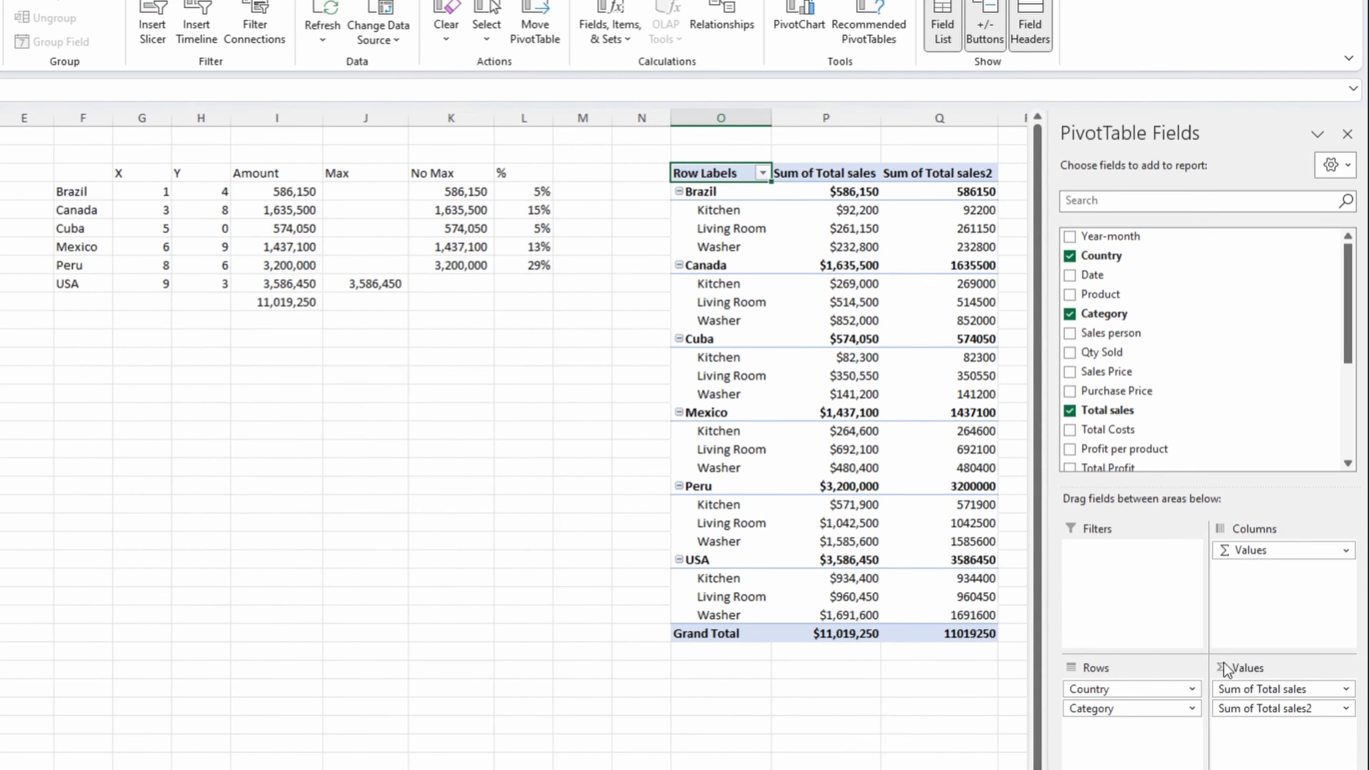
Step: Show the Sum of Total sales2 field as % of Grand Total
left_click(1297, 709)
left_click(1267, 686)
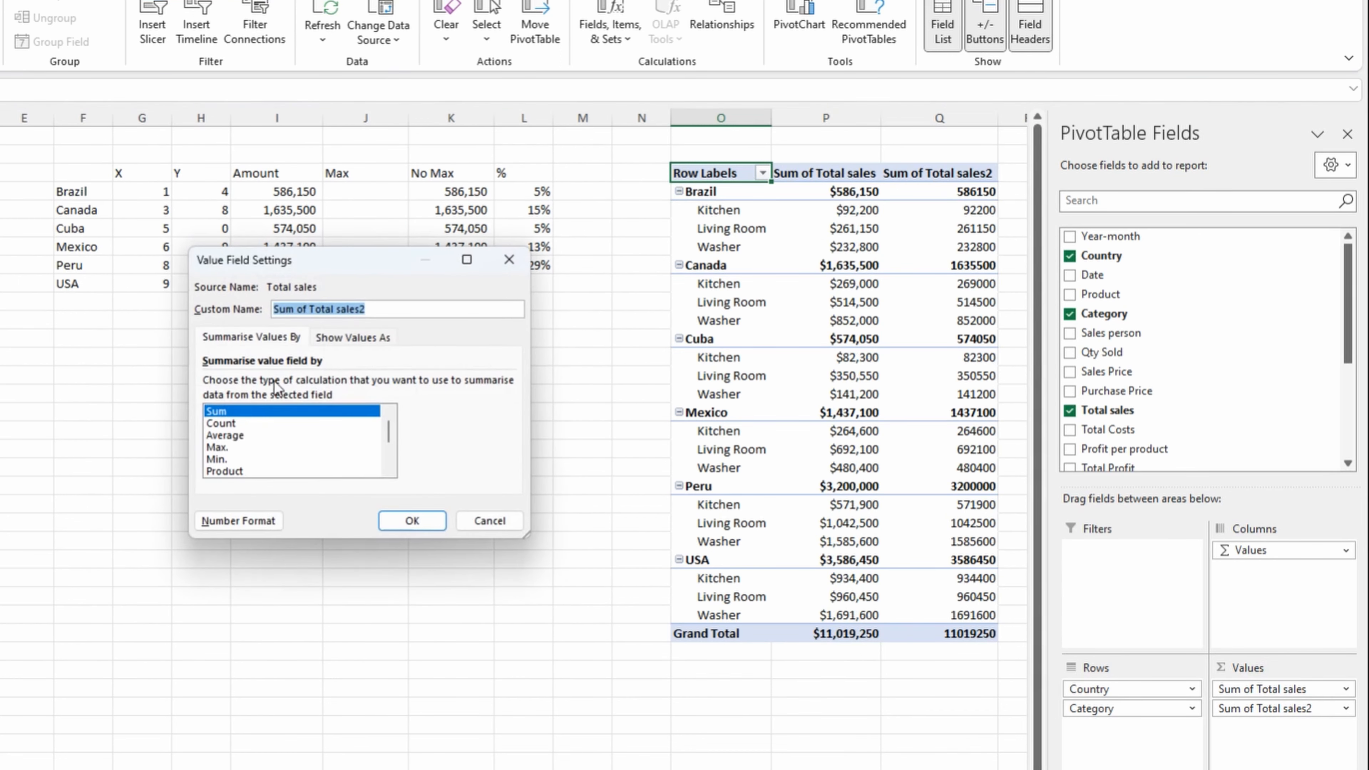
left_click(340, 337)
left_click(291, 383)
left_click(273, 410)
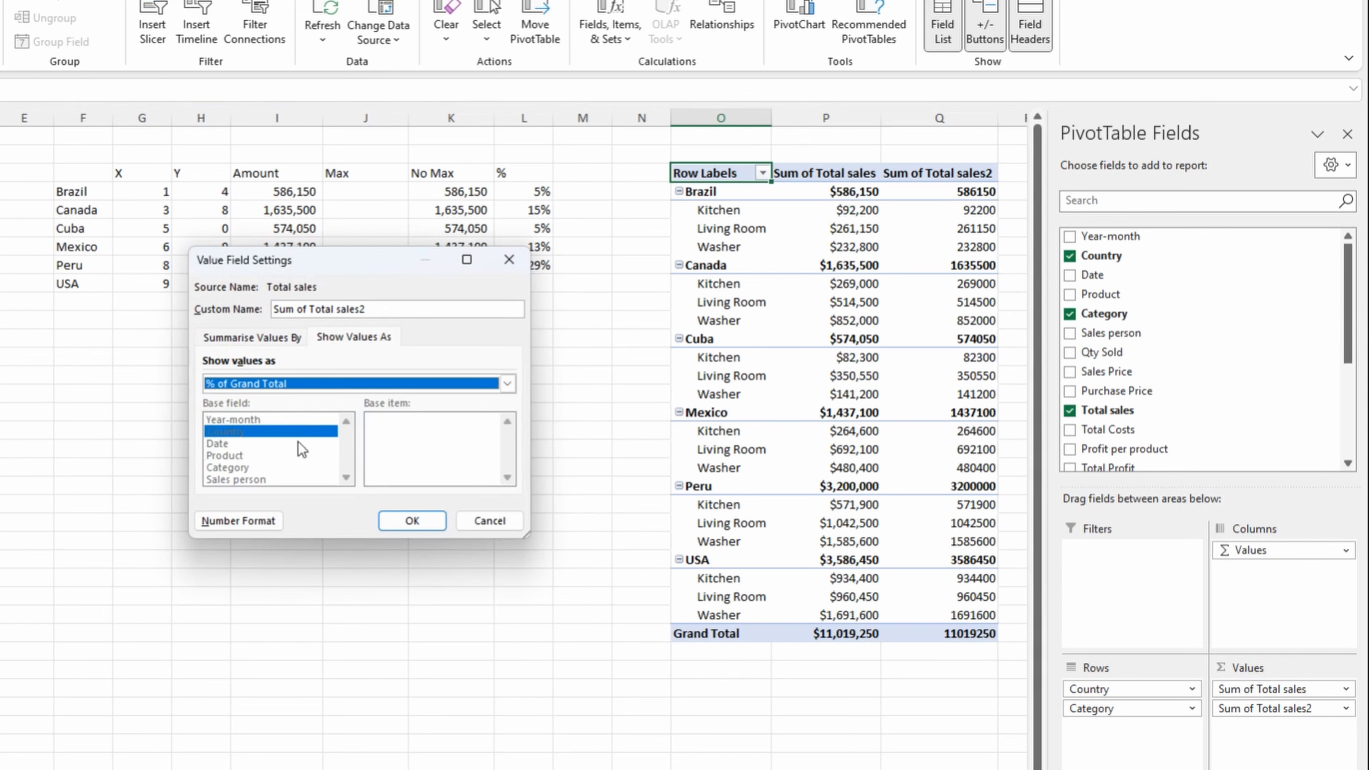
left_click(395, 522)
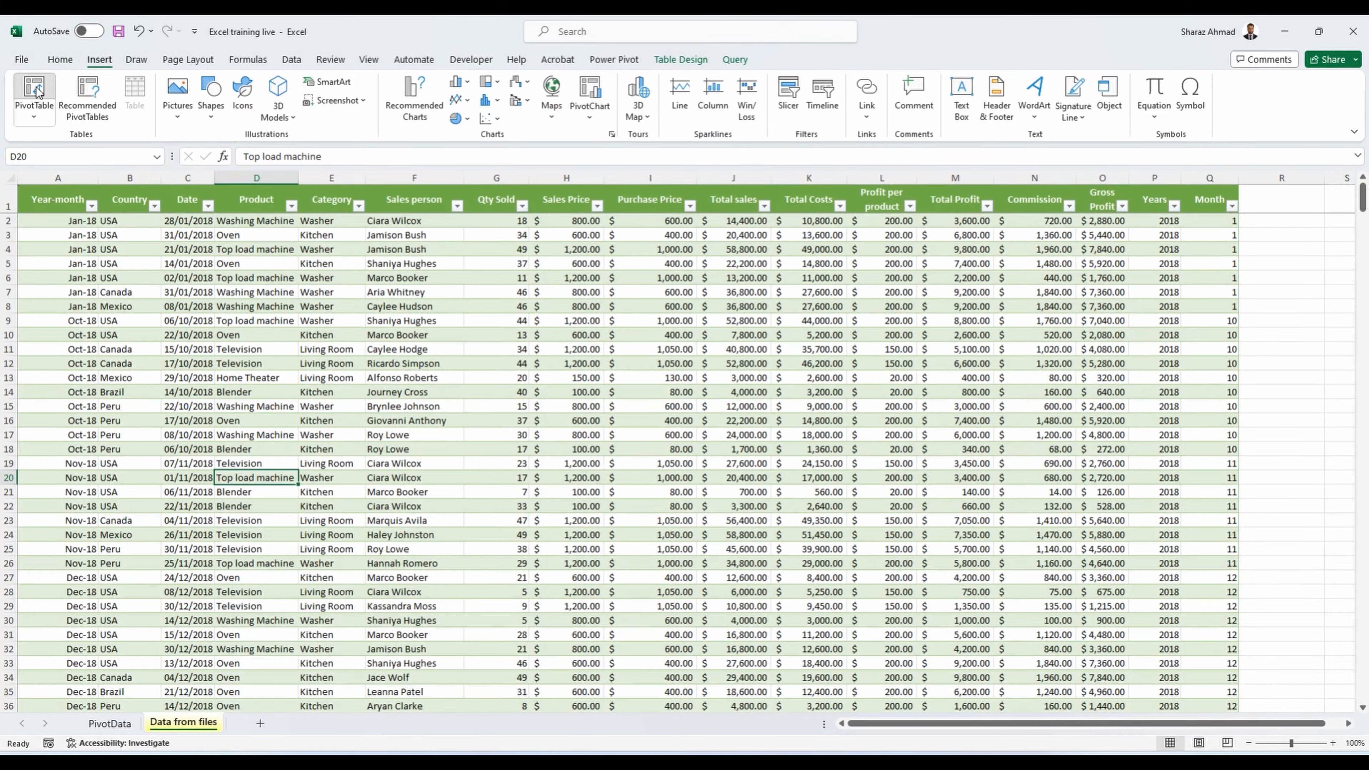
Step: Insert another PivotTable from DataTBLfromFiles on the existing PivotData sheet at cell T3
left_click(34, 94)
left_click(461, 423)
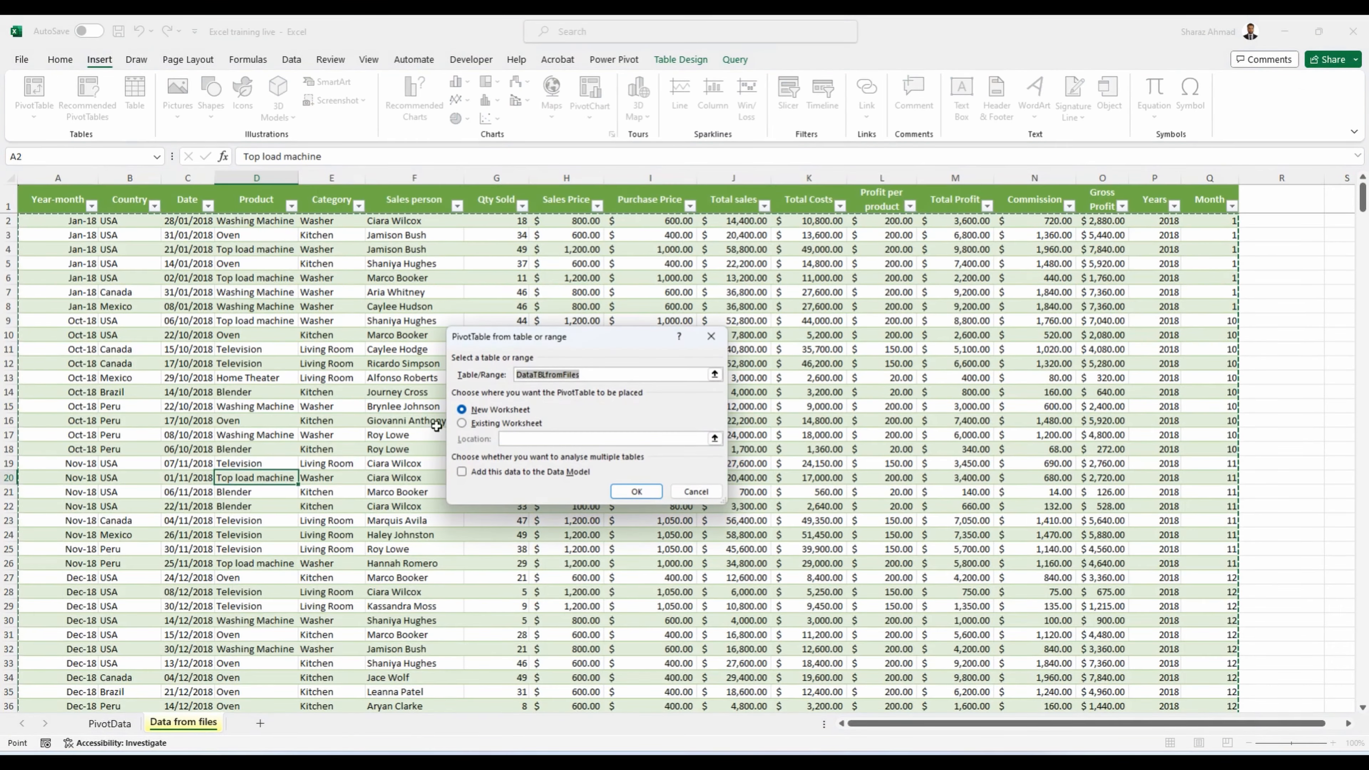
left_click(109, 722)
left_click(522, 220)
left_click(636, 491)
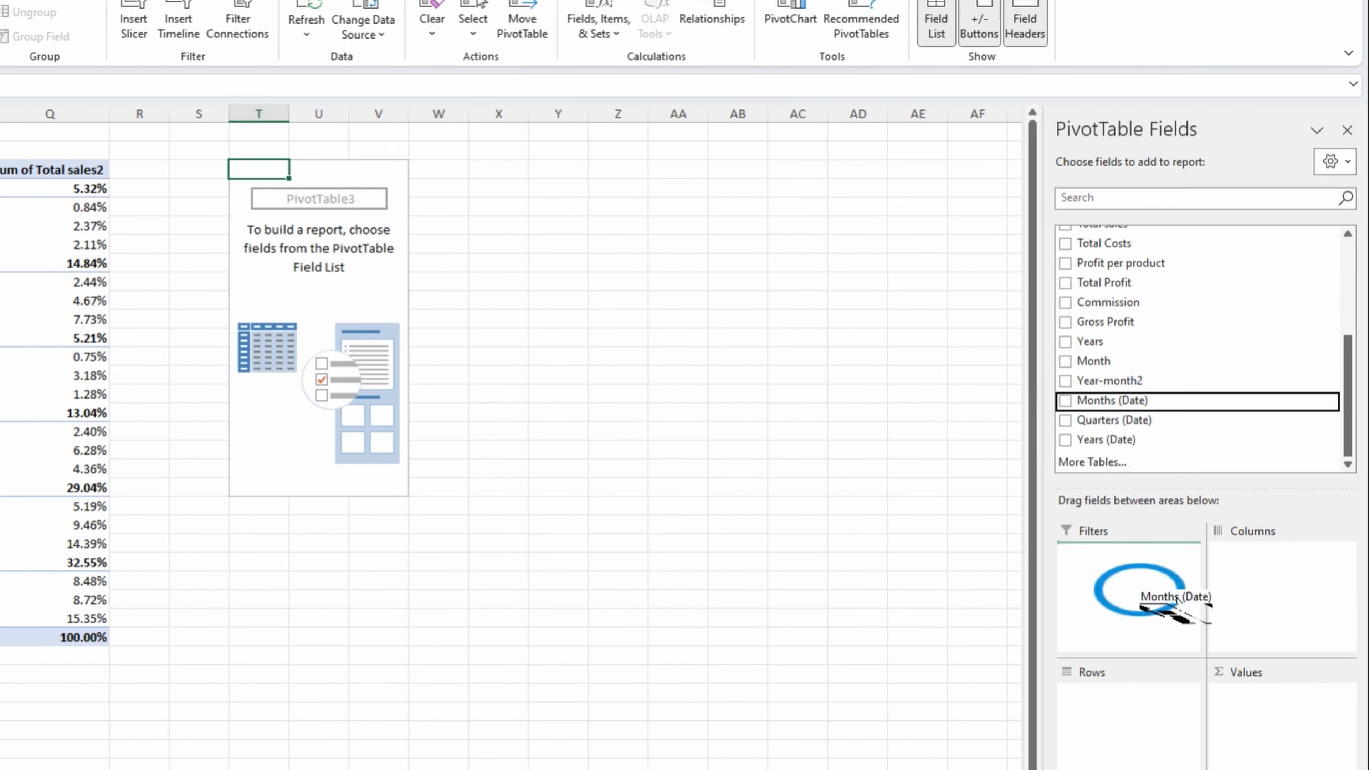
Step: Place Months (Date) in the T3 PivotTable's rows and add Total sales twice as values
left_click_drag(1178, 599, 1162, 693)
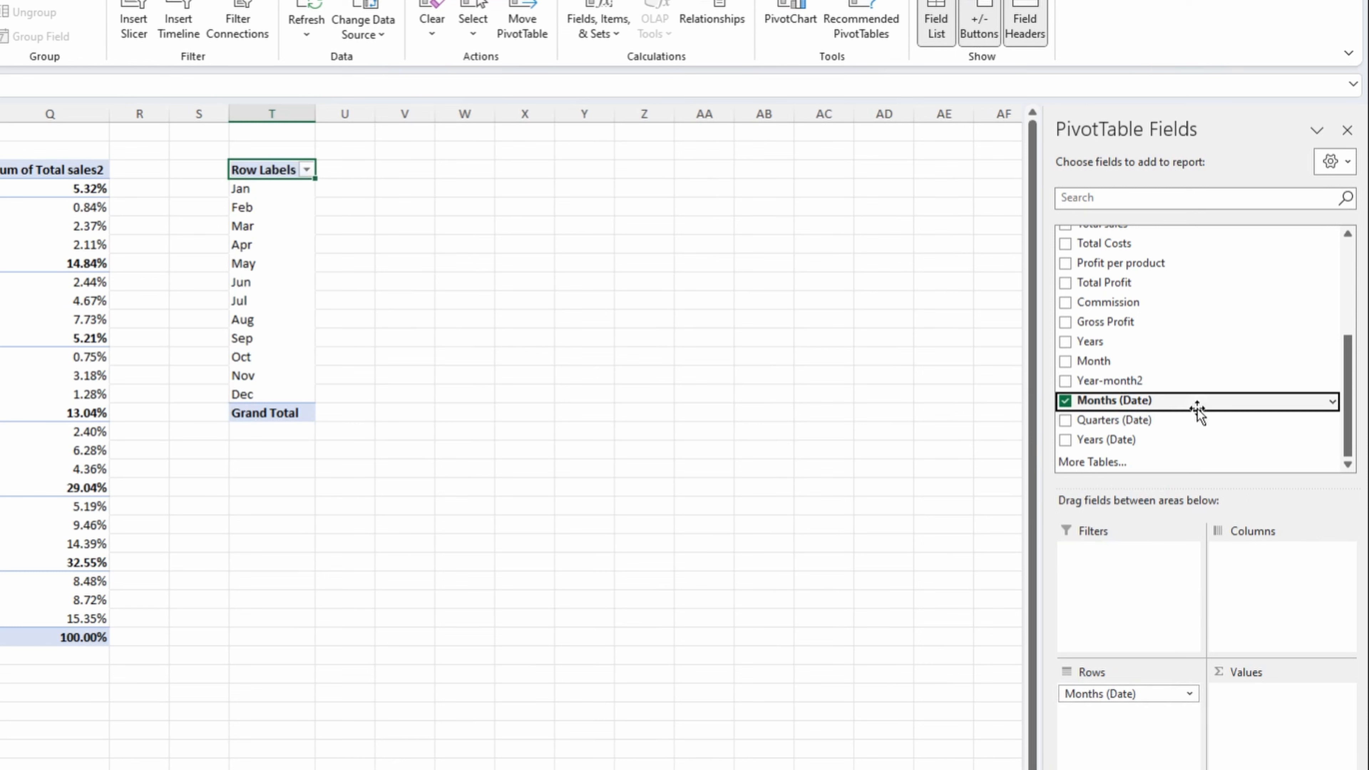
scroll(1113, 257, "up", 1)
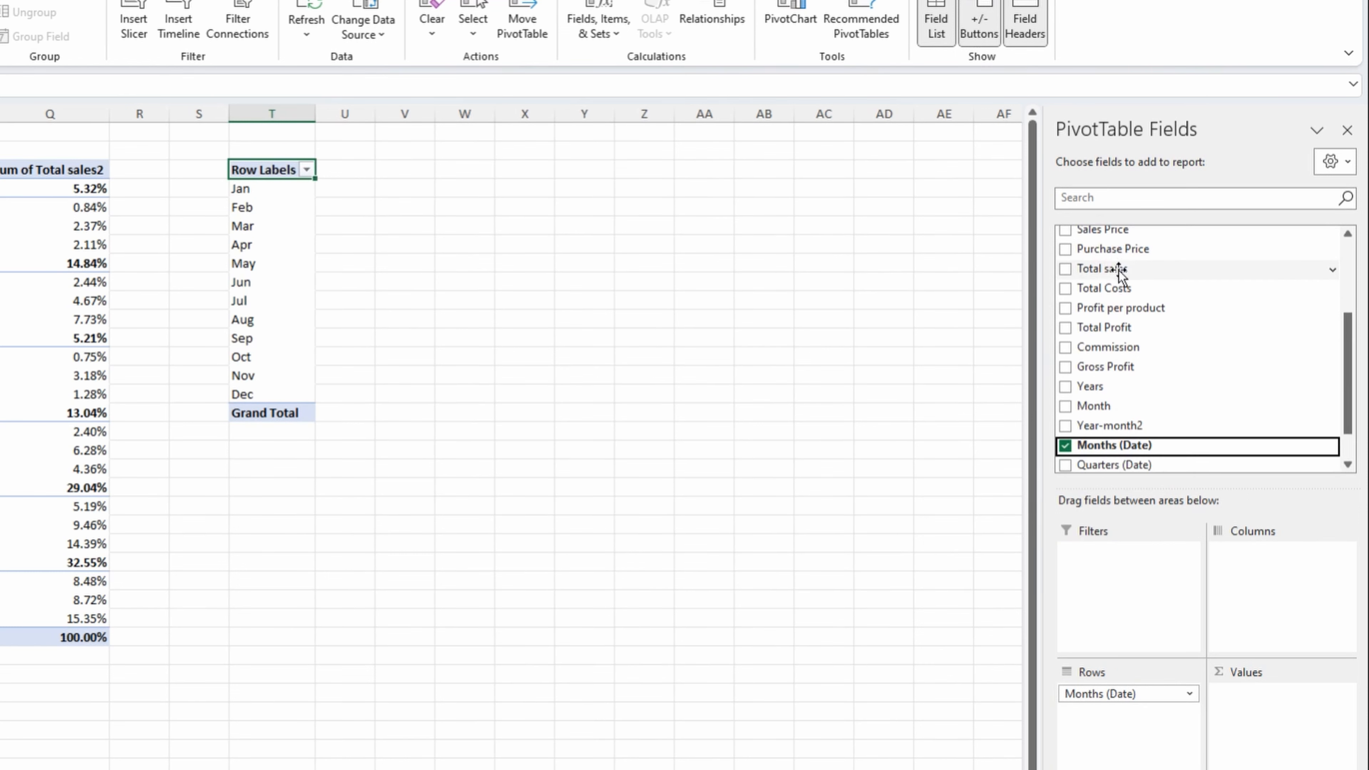
left_click_drag(1118, 268, 1234, 685)
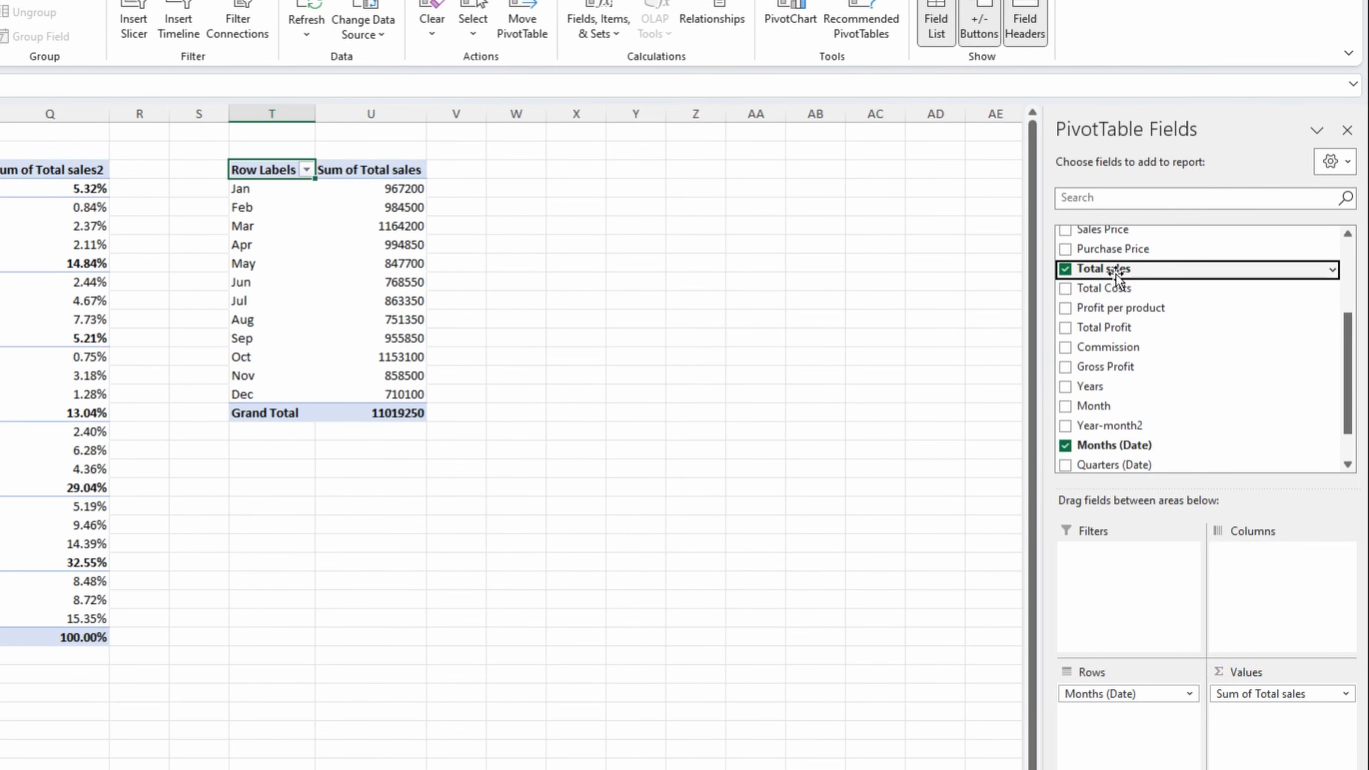
left_click_drag(1099, 268, 1242, 716)
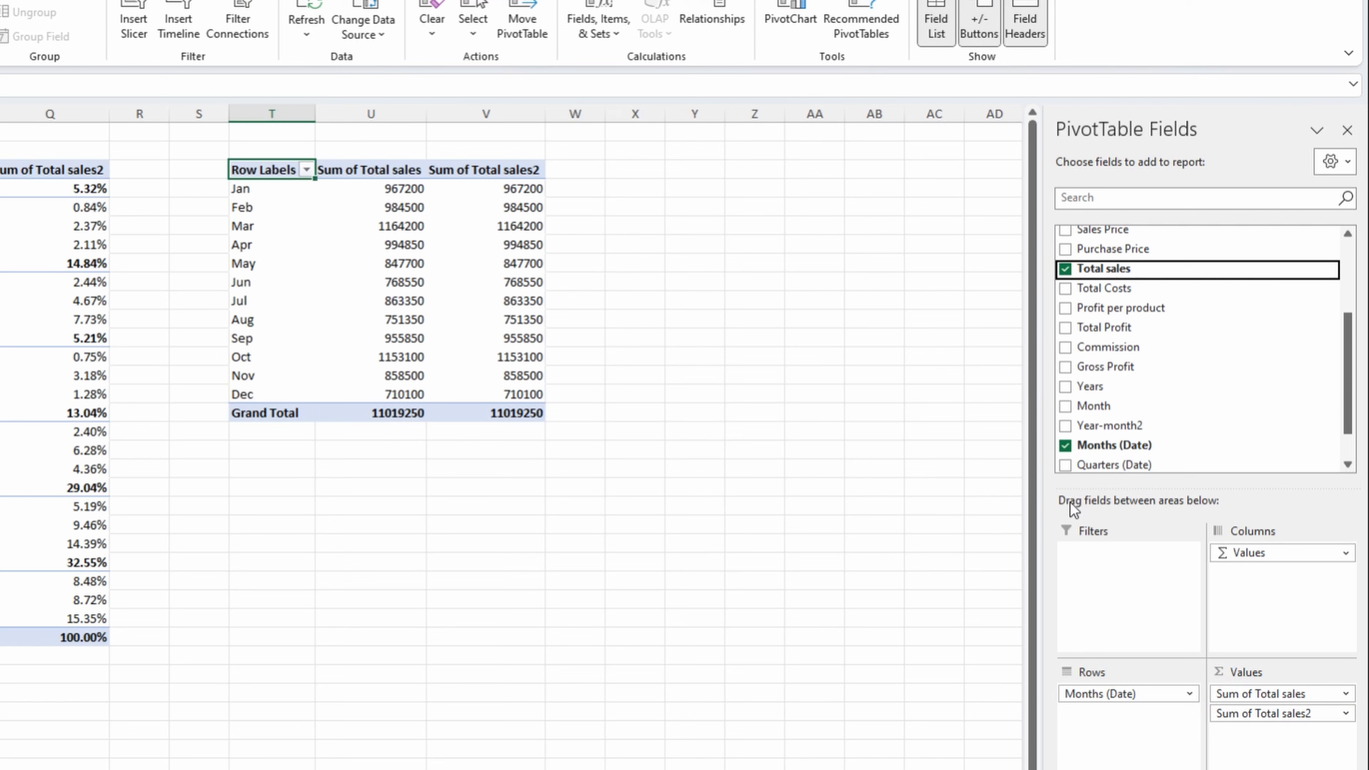
Step: Format the monthly PivotTable's Sum of Total sales field as dollar Currency with 0 decimal places
left_click(1273, 695)
left_click(1267, 681)
left_click(230, 524)
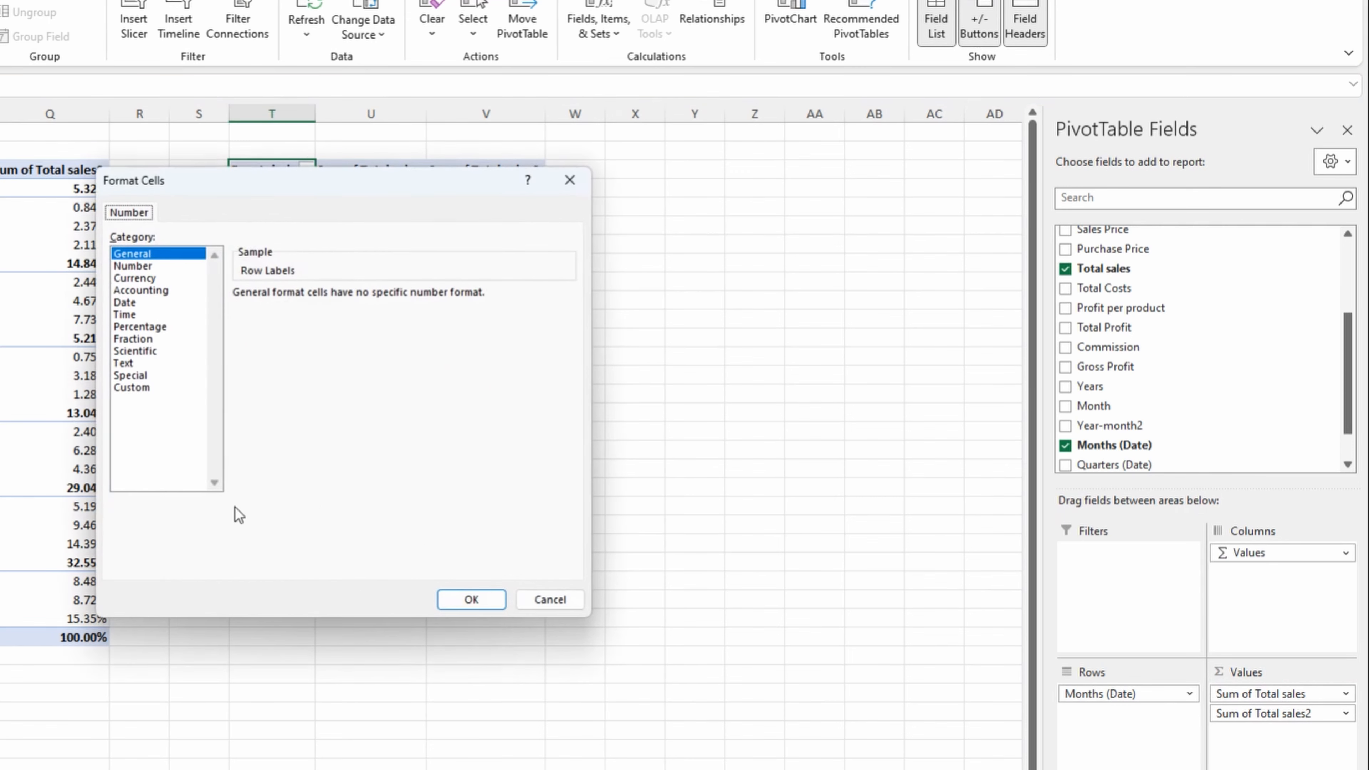
left_click(132, 266)
left_click(470, 600)
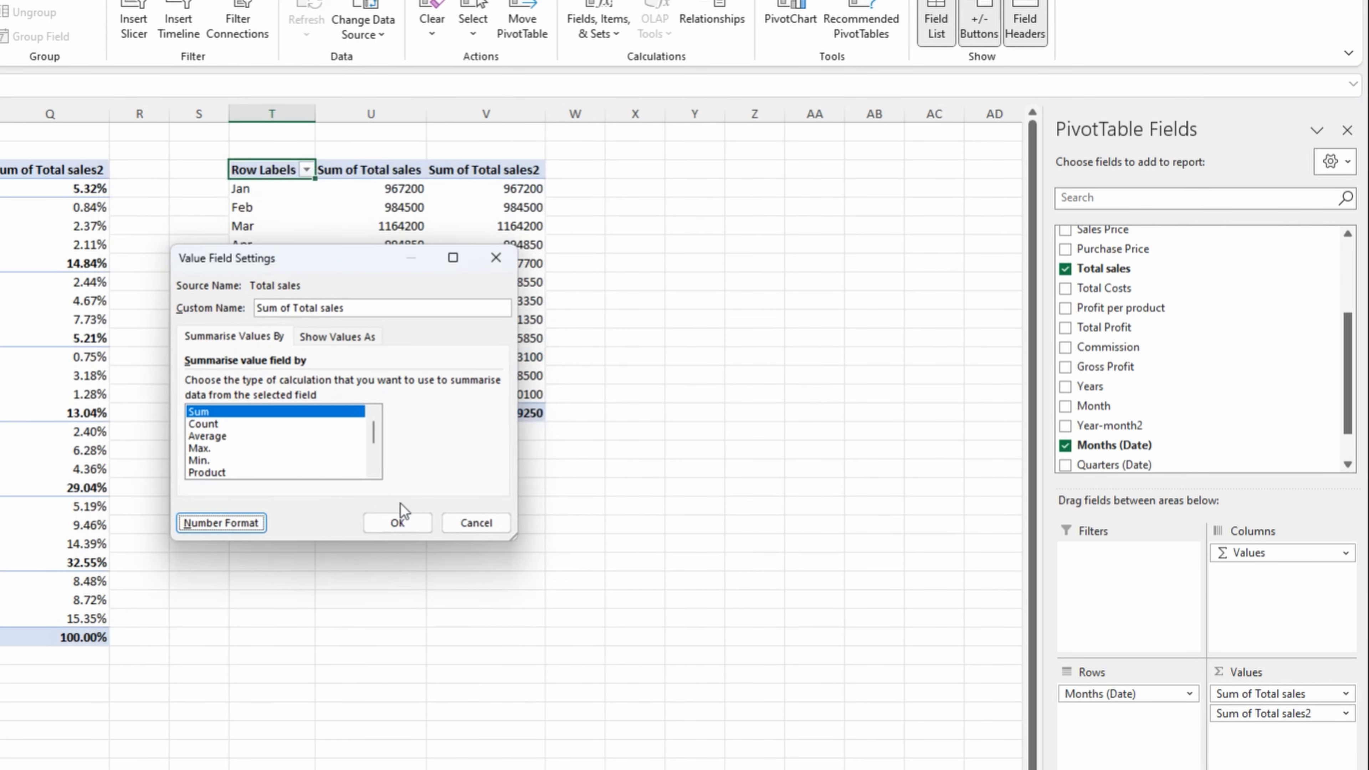
left_click(399, 521)
Step: Show the monthly PivotTable's Sum of Total sales2 field as % of Grand Total
left_click(1278, 714)
left_click(1264, 691)
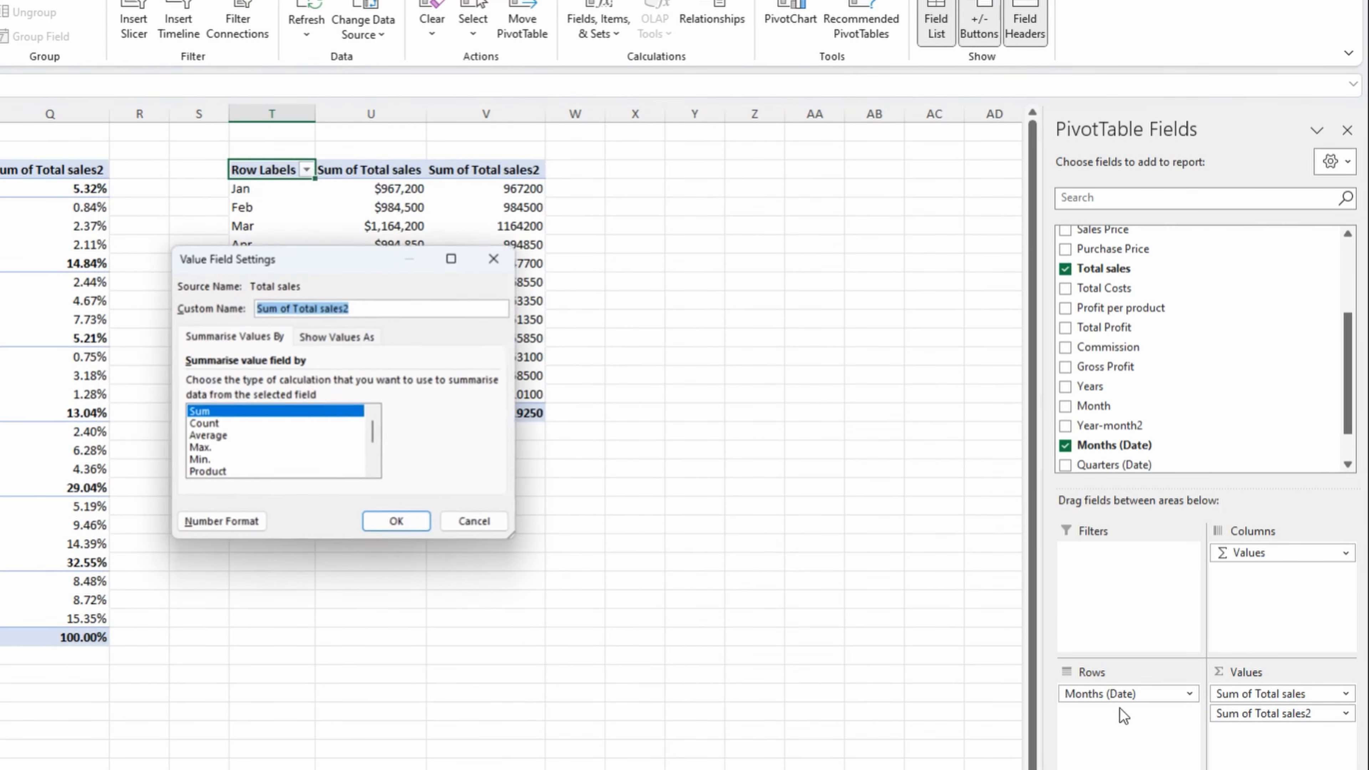
left_click(353, 339)
left_click(312, 384)
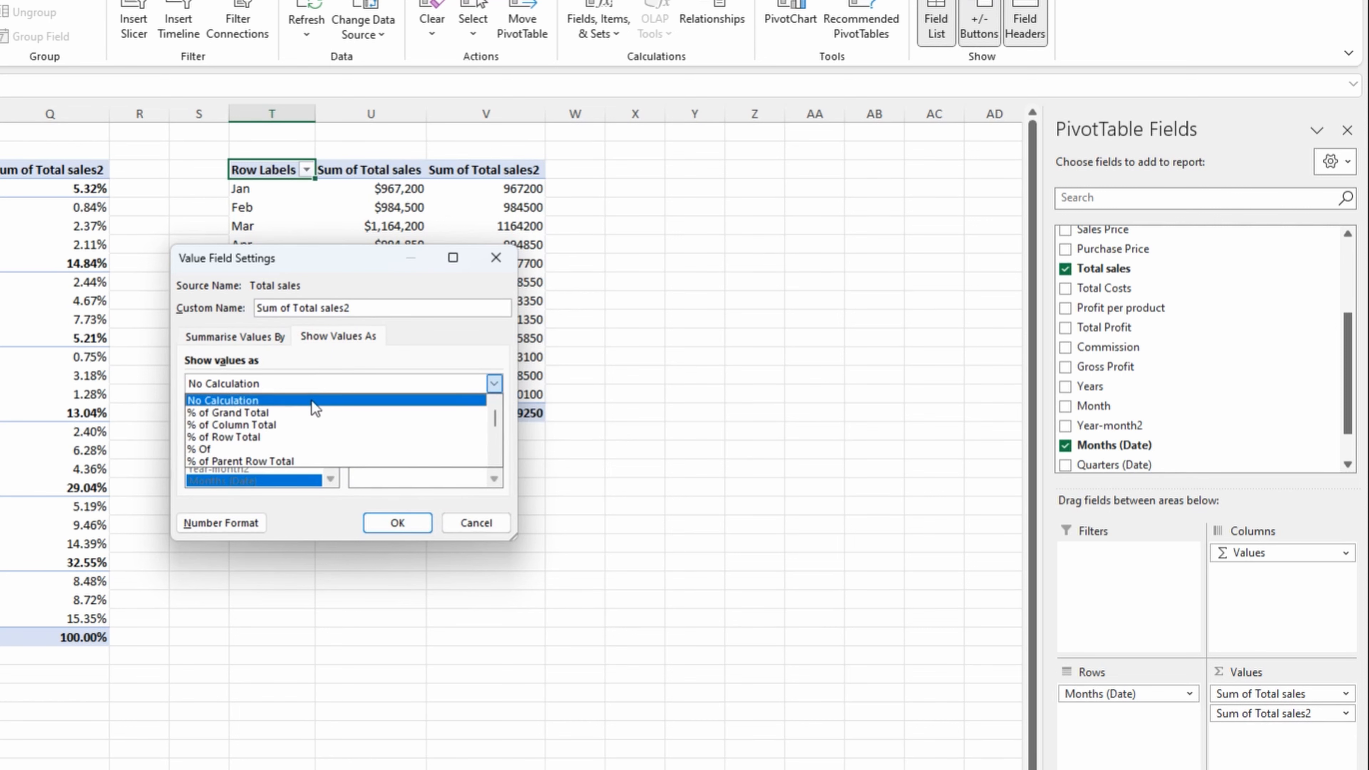
left_click(302, 414)
left_click(369, 517)
Step: Copy the month names Jan to Dec from the T3 PivotTable into cells X4:X15
left_click_drag(264, 189, 264, 395)
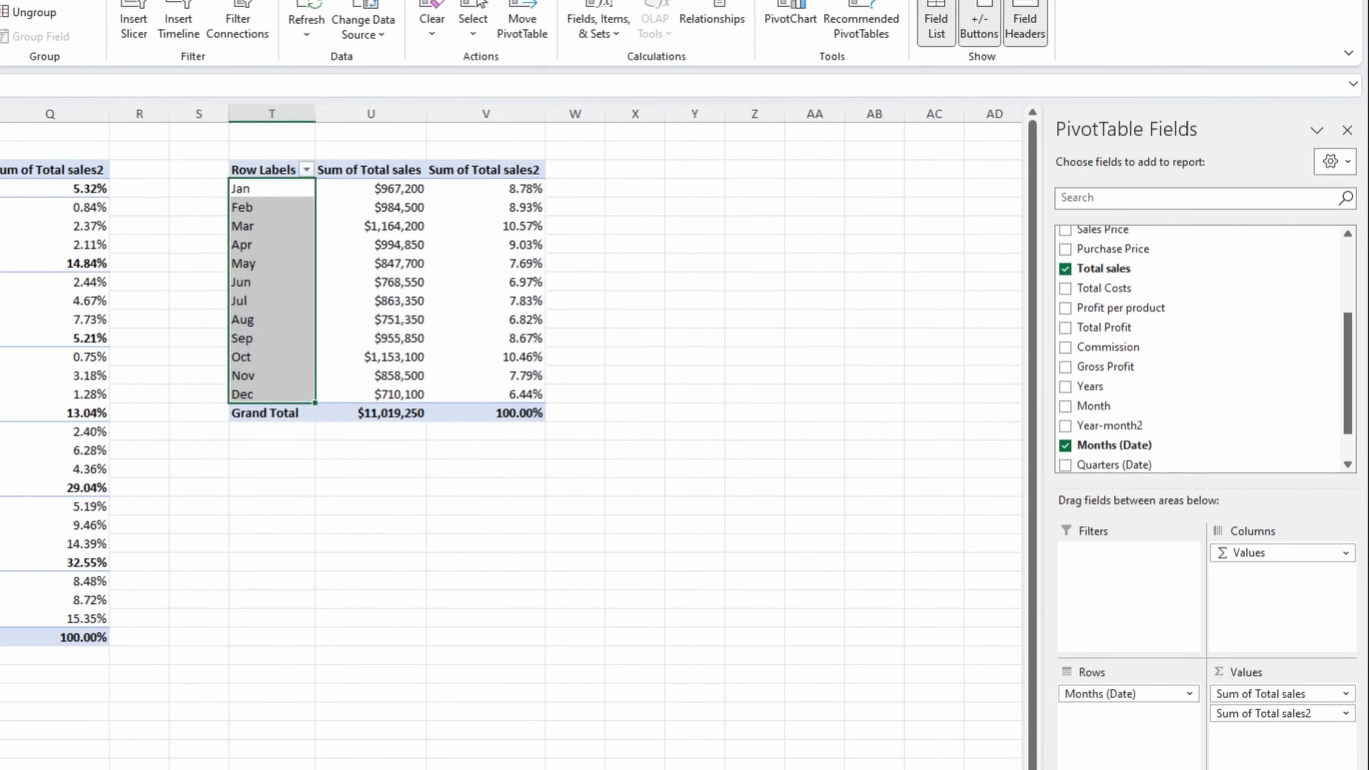
key("ctrl+c")
right_click(639, 188)
left_click(700, 312)
Step: Enter the formula =VLOOKUP(X4,$T$3:$V$16,2,0) in cell Y4 to look up the month's total sales
left_click(688, 189)
type("=vl")
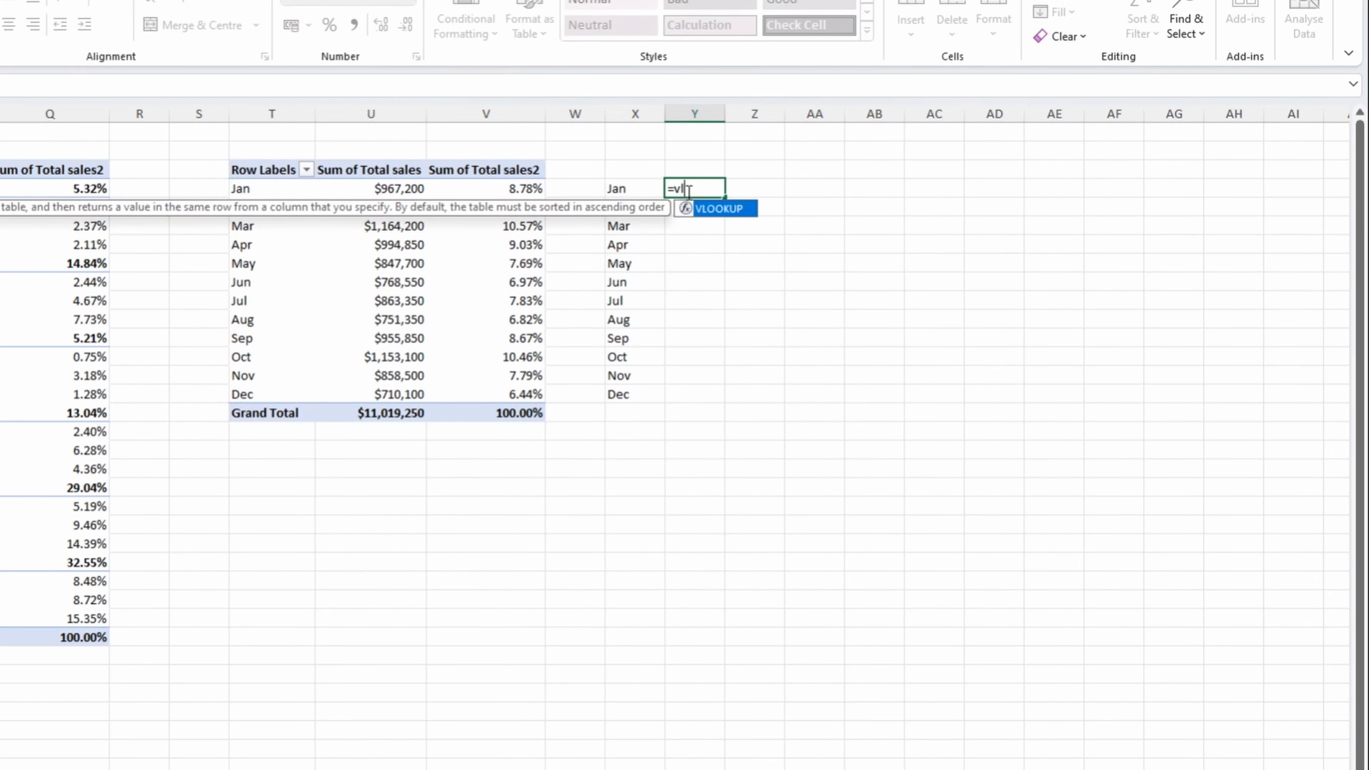
key("Tab")
left_click(635, 188)
type(",")
left_click_drag(260, 171, 499, 410)
key("F4")
type(",2,")
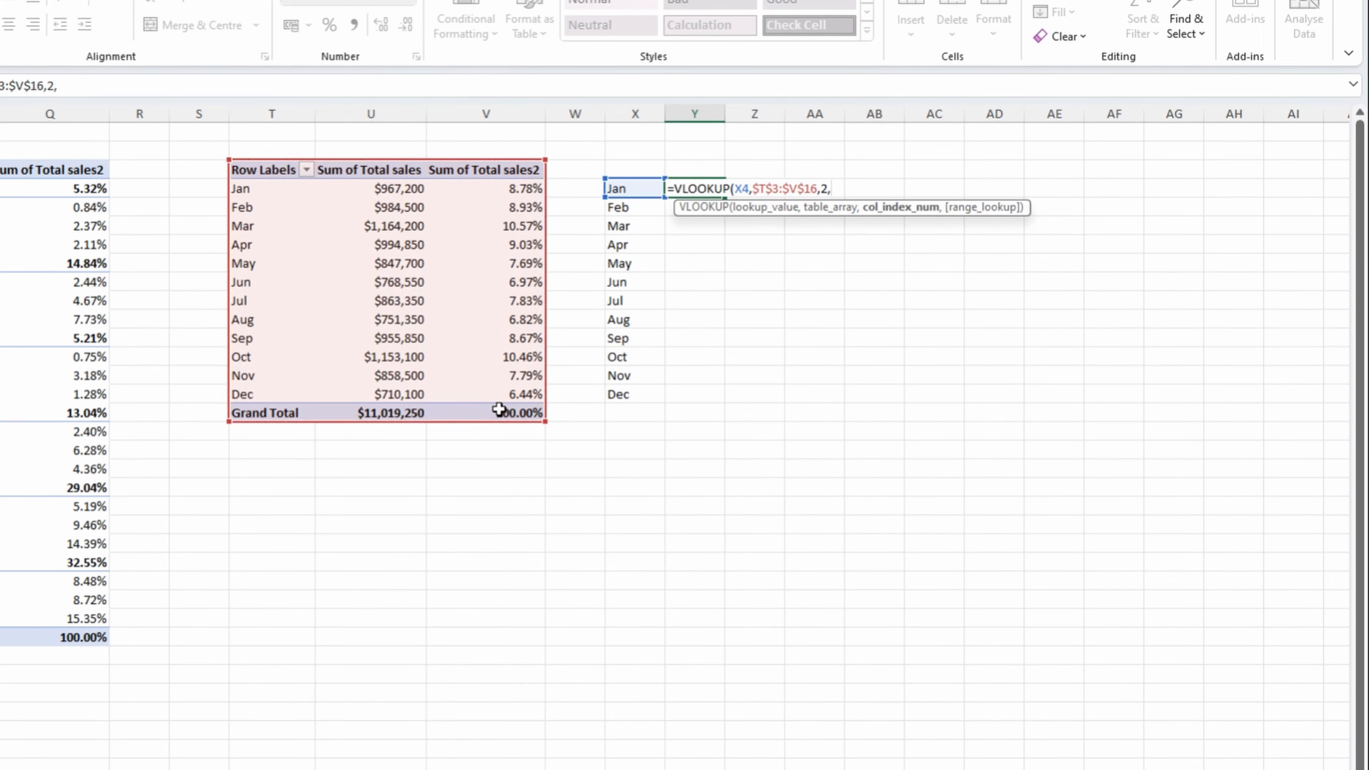
type("0)")
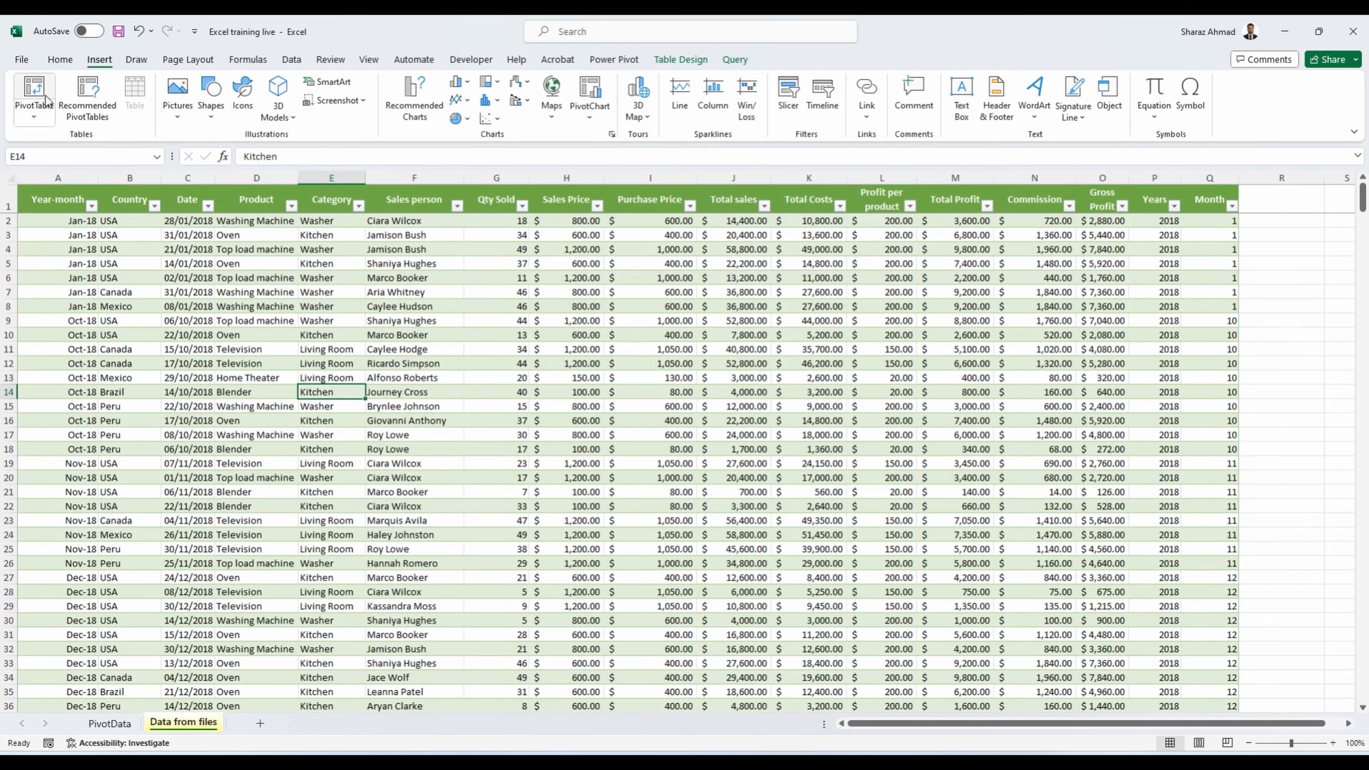
Step: Insert another PivotTable from DataTBLfromFiles on the existing PivotData sheet at cell AB3
left_click(34, 92)
left_click(461, 423)
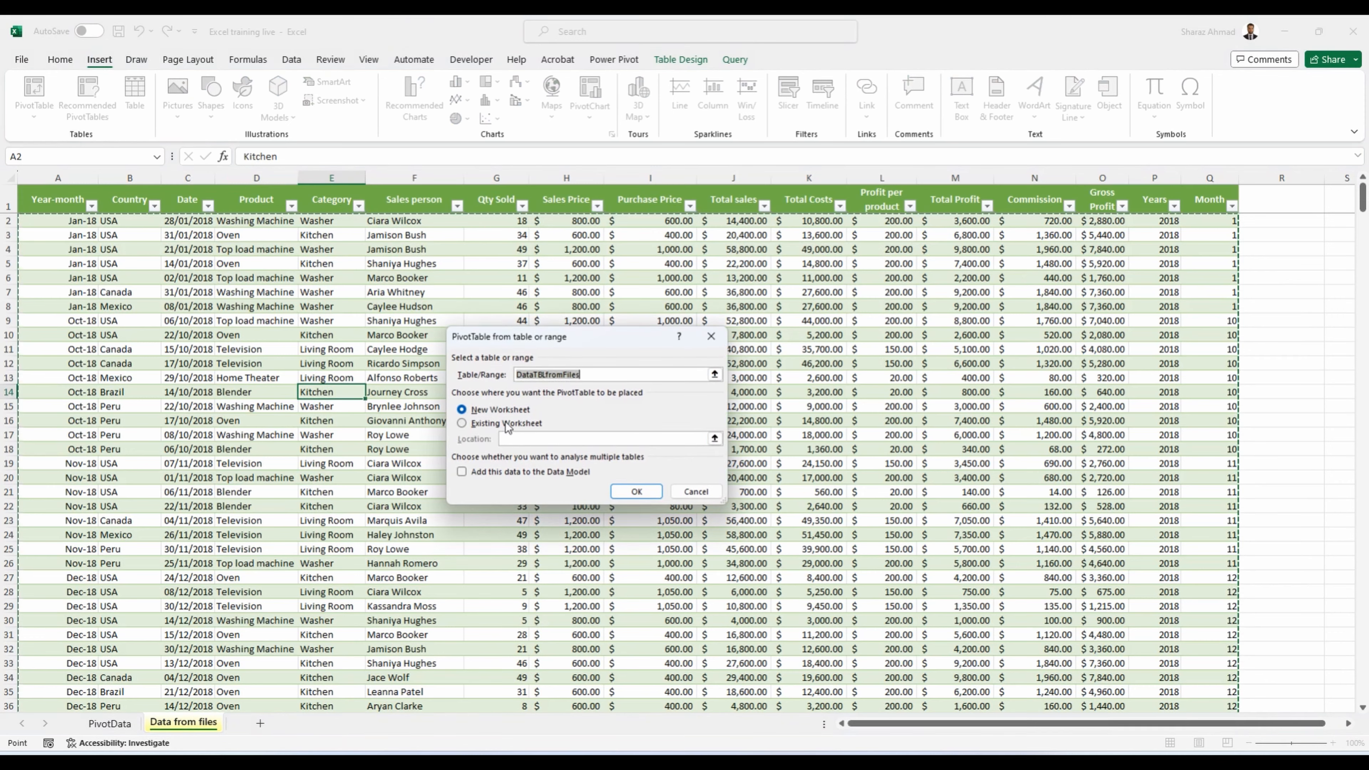
left_click(109, 723)
left_click(994, 216)
left_click(636, 491)
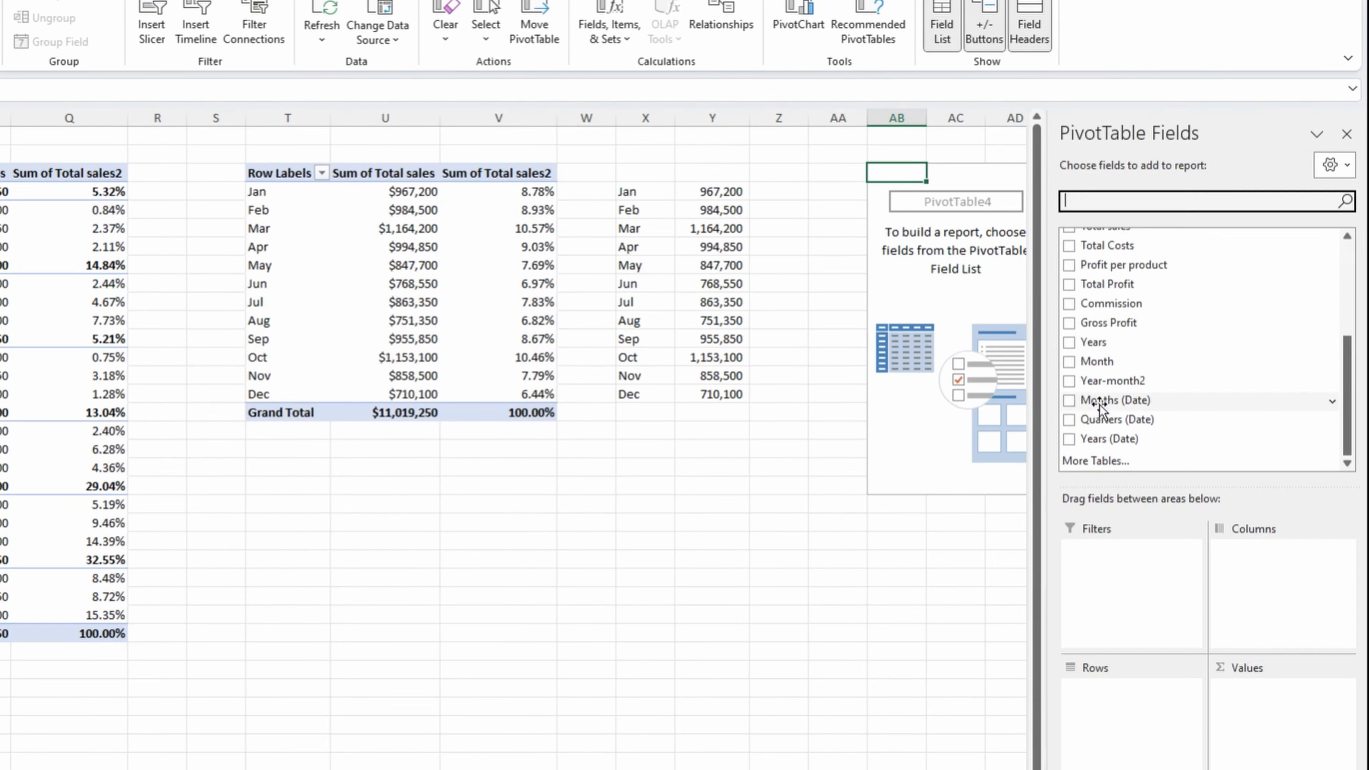
Step: Place Months (Date) in the AB3 PivotTable's rows and add Total sales twice as values
left_click_drag(1133, 391, 1160, 646)
left_click_drag(1128, 737, 1129, 737)
scroll(1110, 280, "up", 1)
left_click_drag(1108, 271, 1263, 728)
Step: Summarise the first Total sales field by Average and format it as Number with a thousands separator and 0 decimal places
left_click(1283, 689)
left_click(1232, 667)
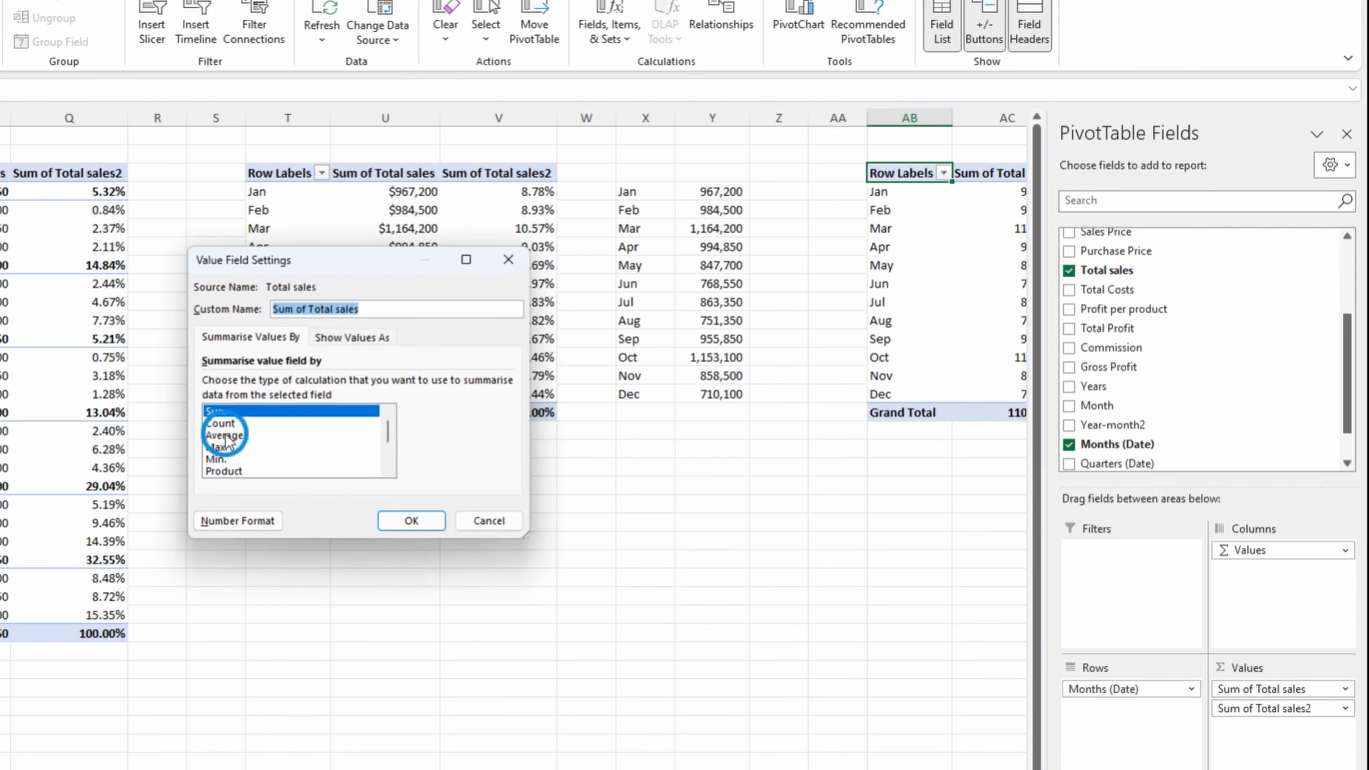
left_click(224, 436)
left_click(272, 532)
left_click(152, 269)
left_click(480, 596)
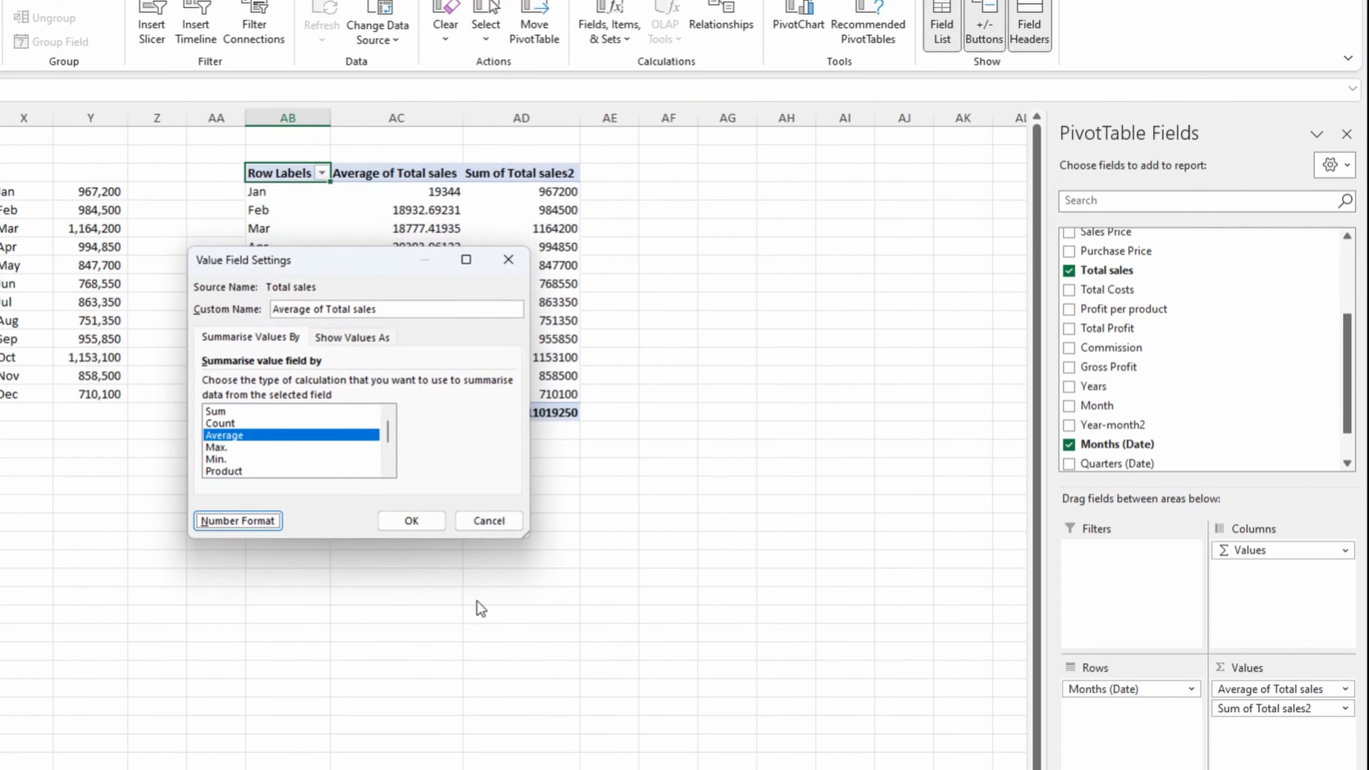
left_click(411, 520)
Step: Show the Sum of Total sales2 field of the AB3 PivotTable as % of Grand Total
left_click(1283, 708)
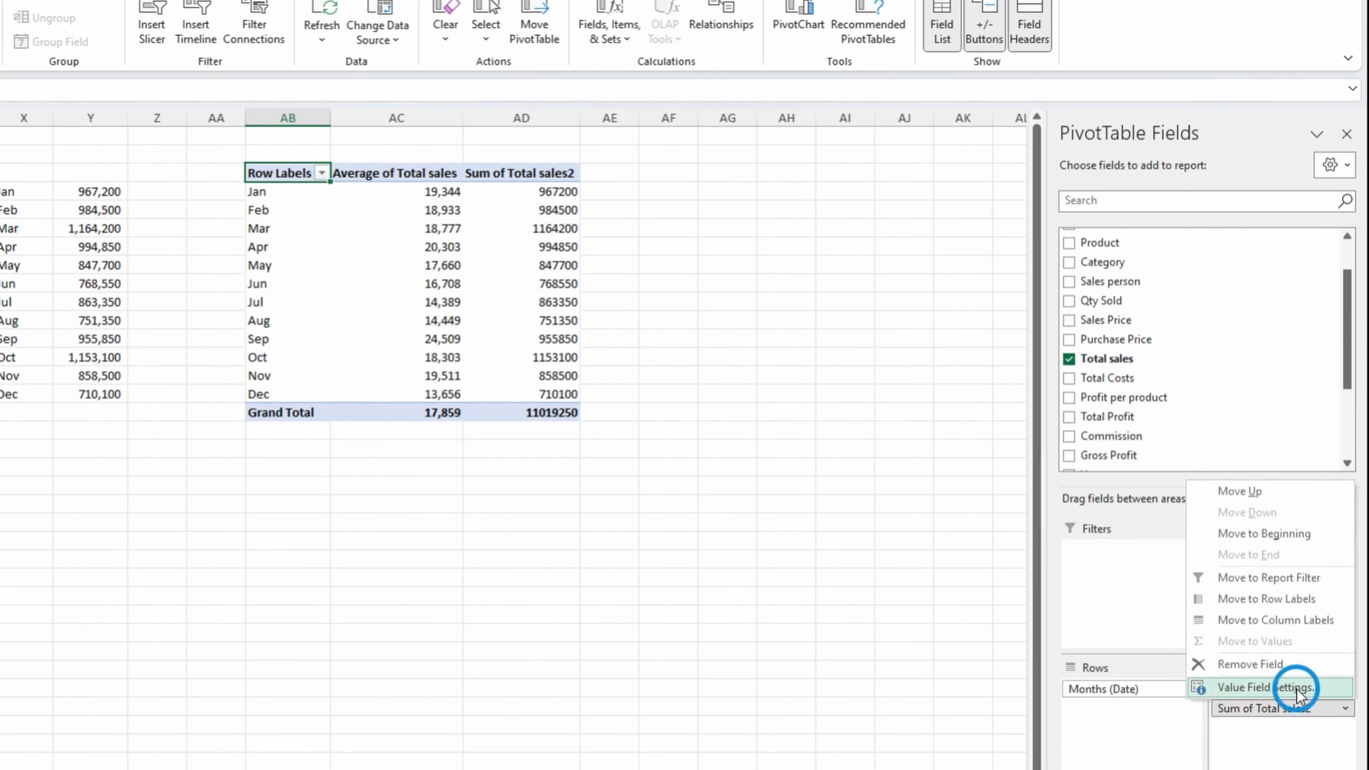
left_click(1253, 688)
left_click(353, 337)
left_click(288, 383)
left_click(288, 412)
left_click(421, 524)
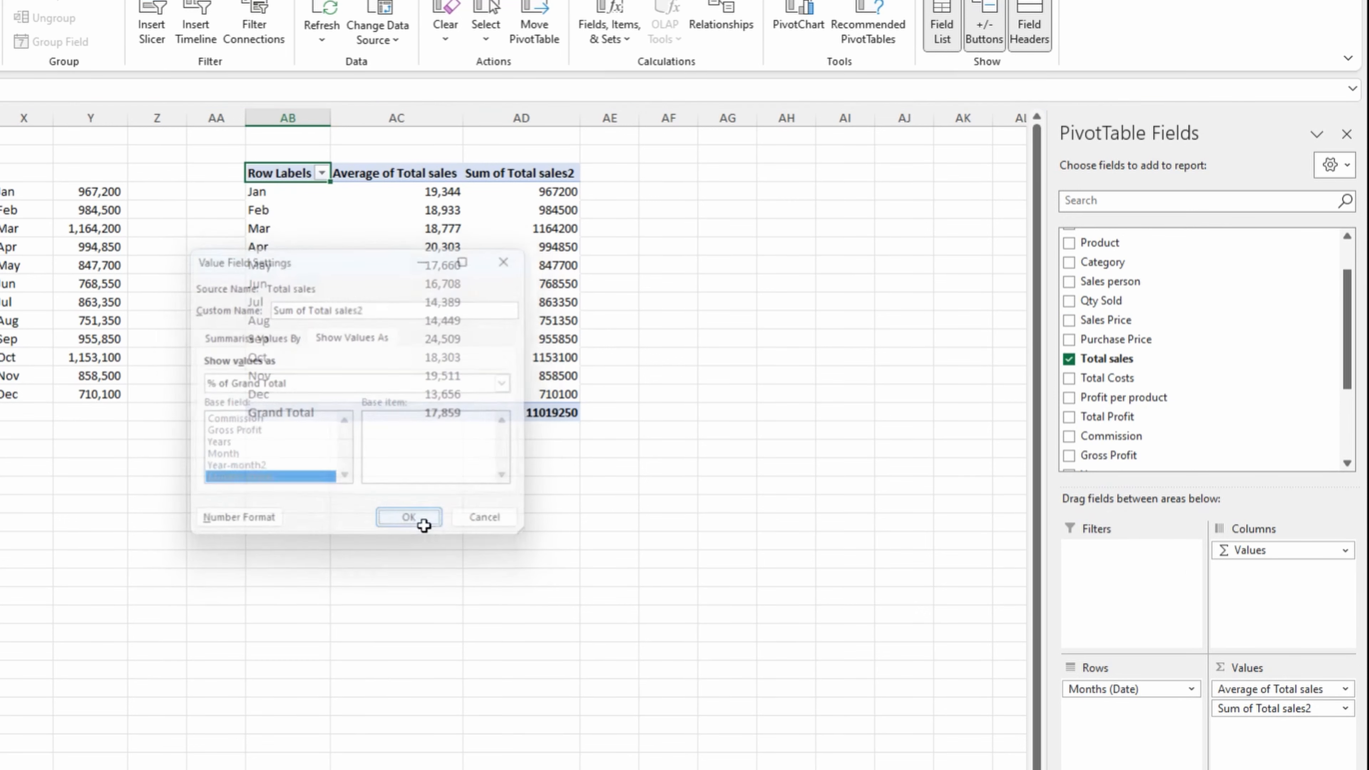
Step: Paste the month names into AF4:AF15 and enter =VLOOKUP(AF4,$AB$3:$AD$16,2,0) in cell AG4
left_click(666, 192)
type("Jan Feb Mar Apr May Jun Jul Aug Sep Oct Nov Dec")
left_click(740, 190)
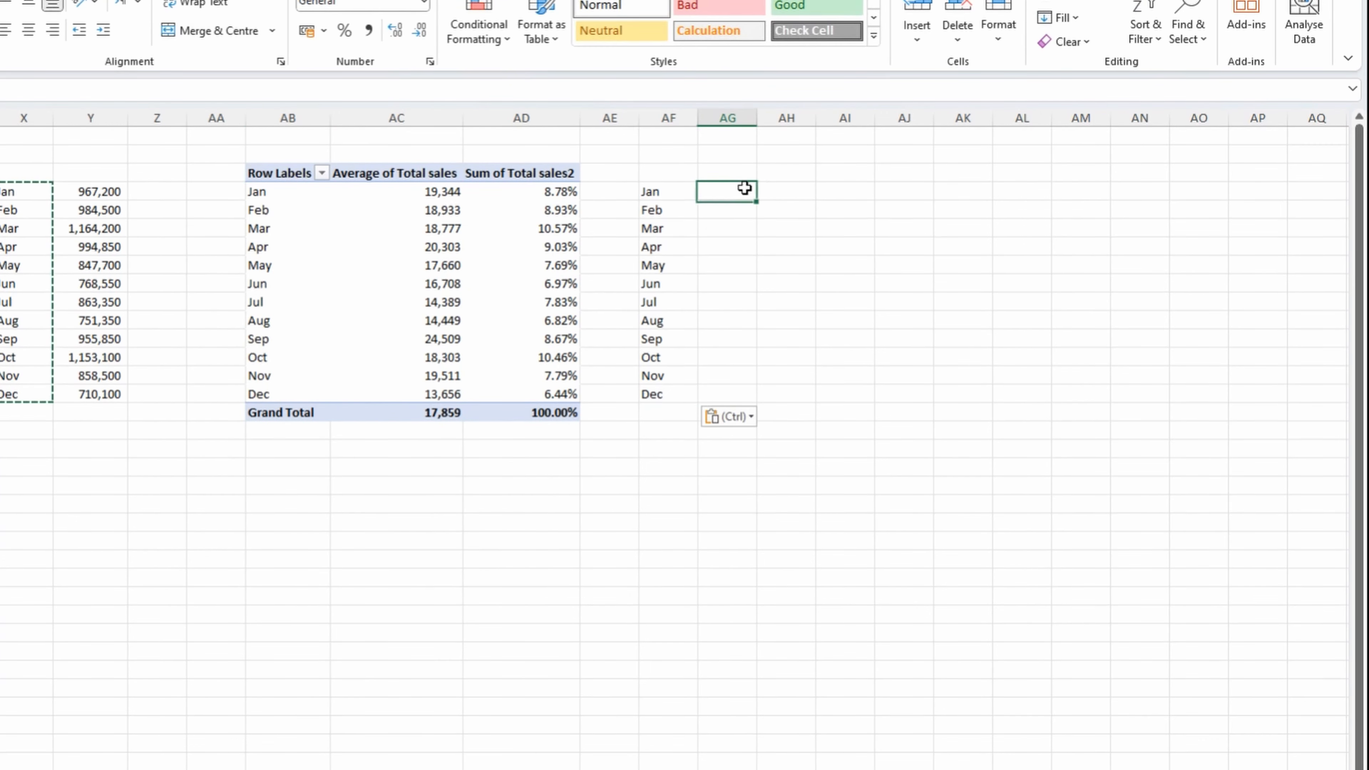
type("=VLOOKUP(,")
key("BackSpace")
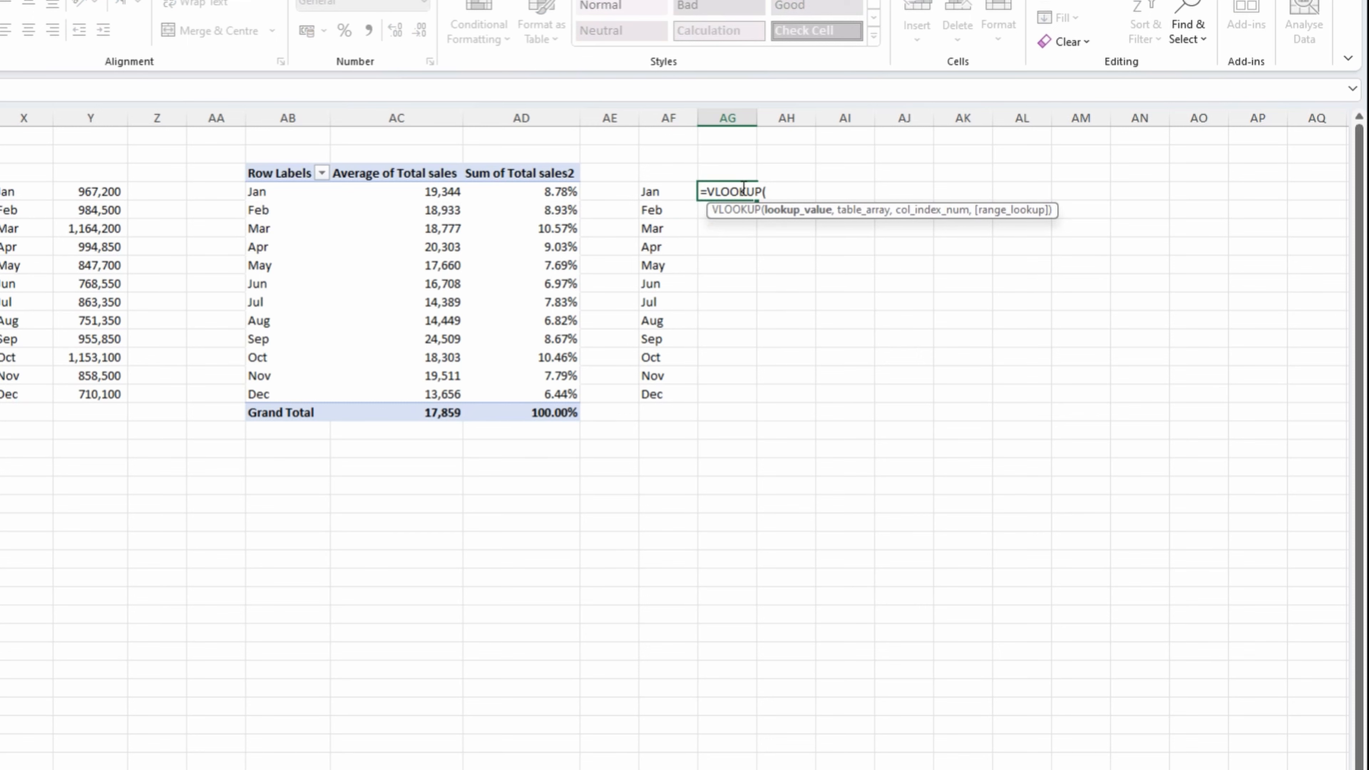
left_click(685, 188)
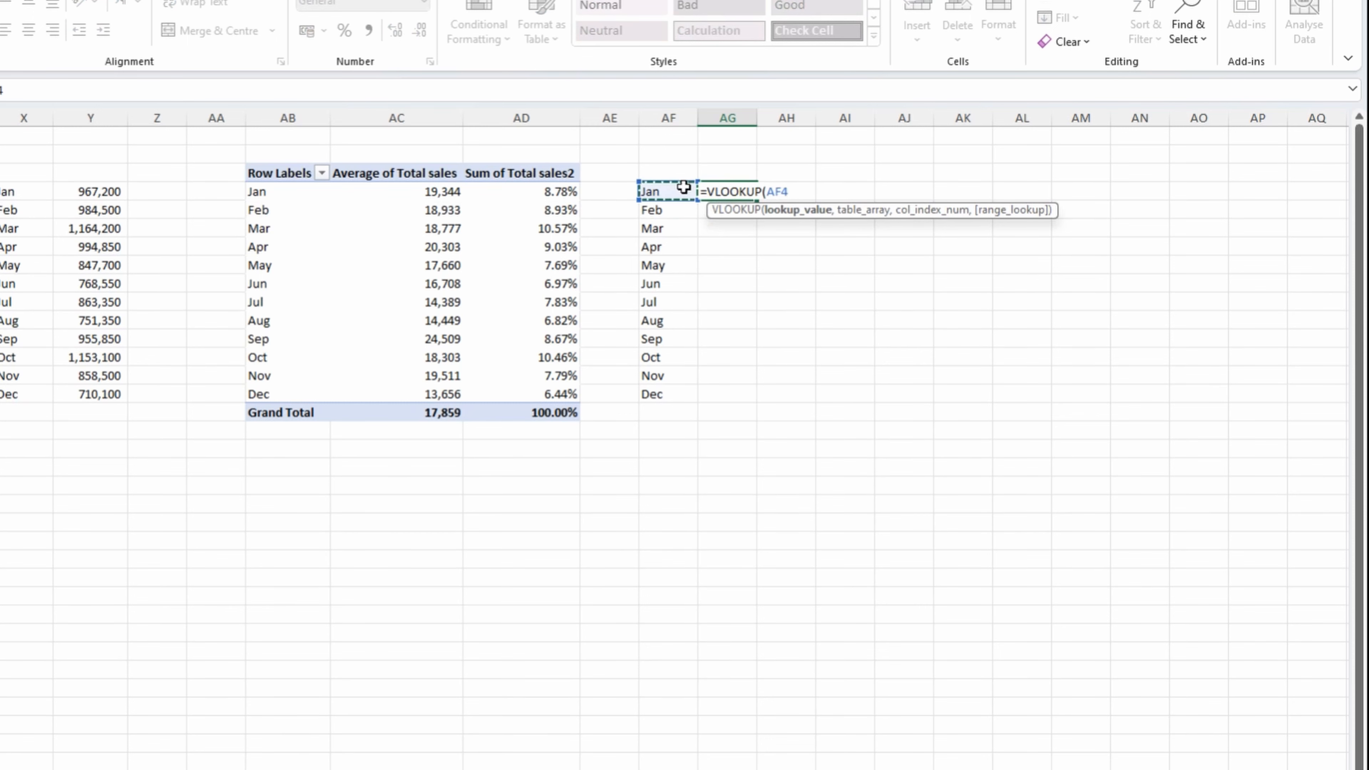
type(",")
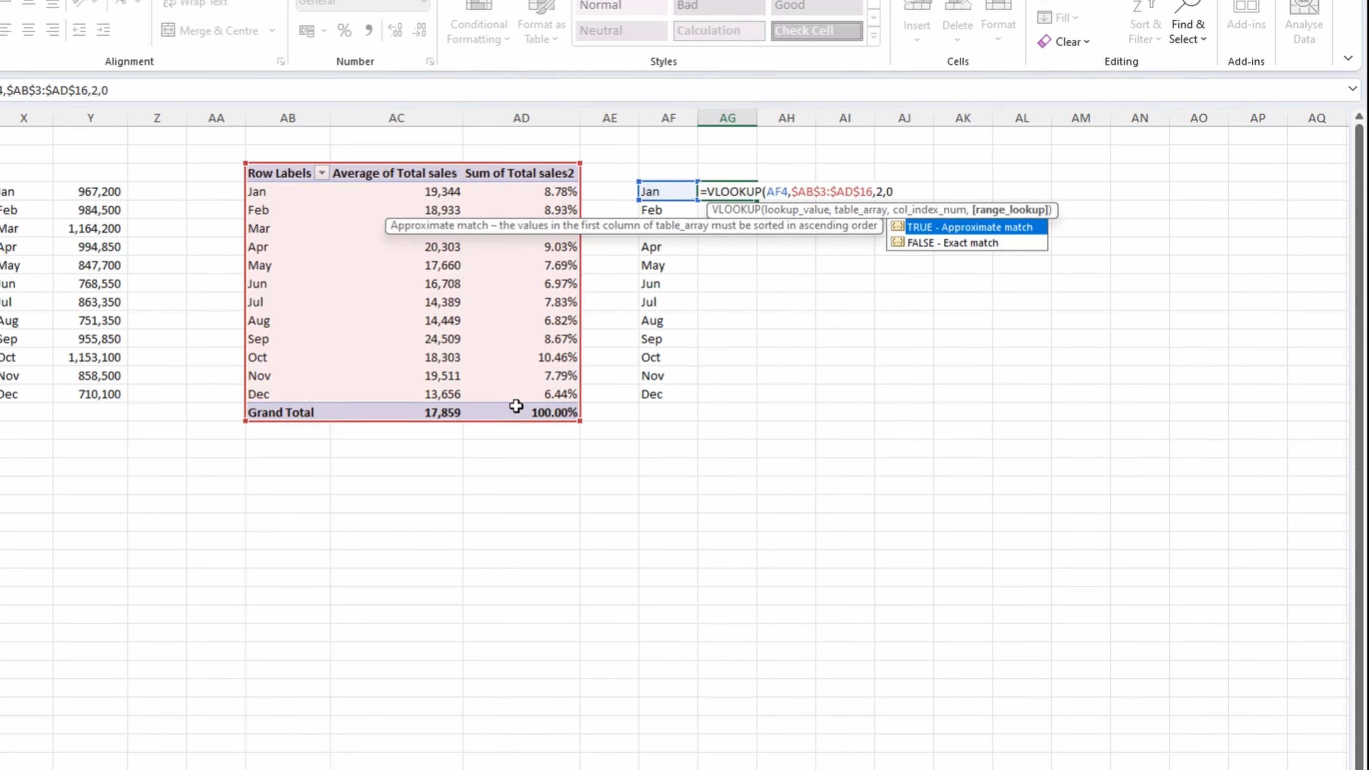
type(")")
key("Return")
Step: Format AG4 with a thousands separator and no decimals, and fill its formula down to AG15
left_click(727, 192)
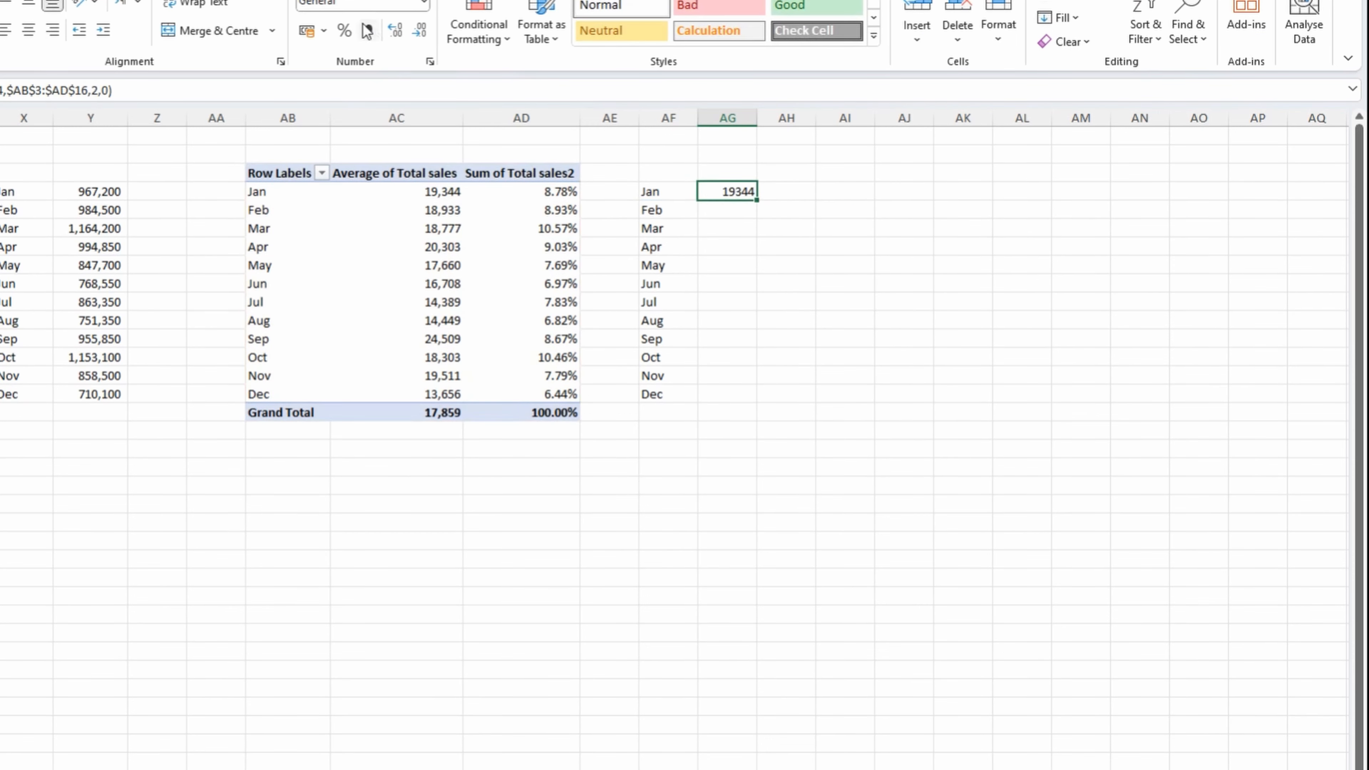
left_click(369, 31)
left_click(419, 30)
left_click(419, 31)
left_click_drag(766, 200, 766, 398)
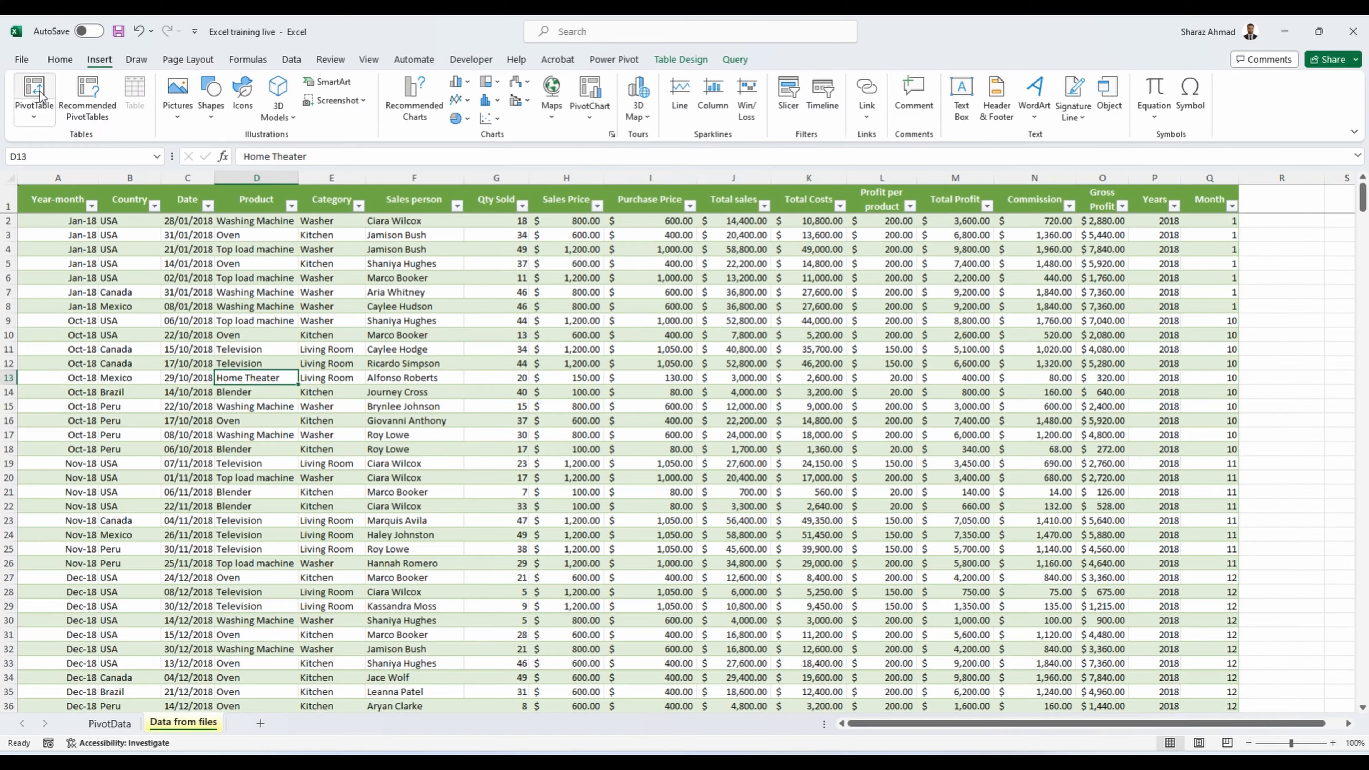
Step: Insert another PivotTable from DataTBLfromFiles on the existing PivotData sheet at cell AI3
left_click(34, 95)
left_click(462, 423)
key("ctrl+Page_Up")
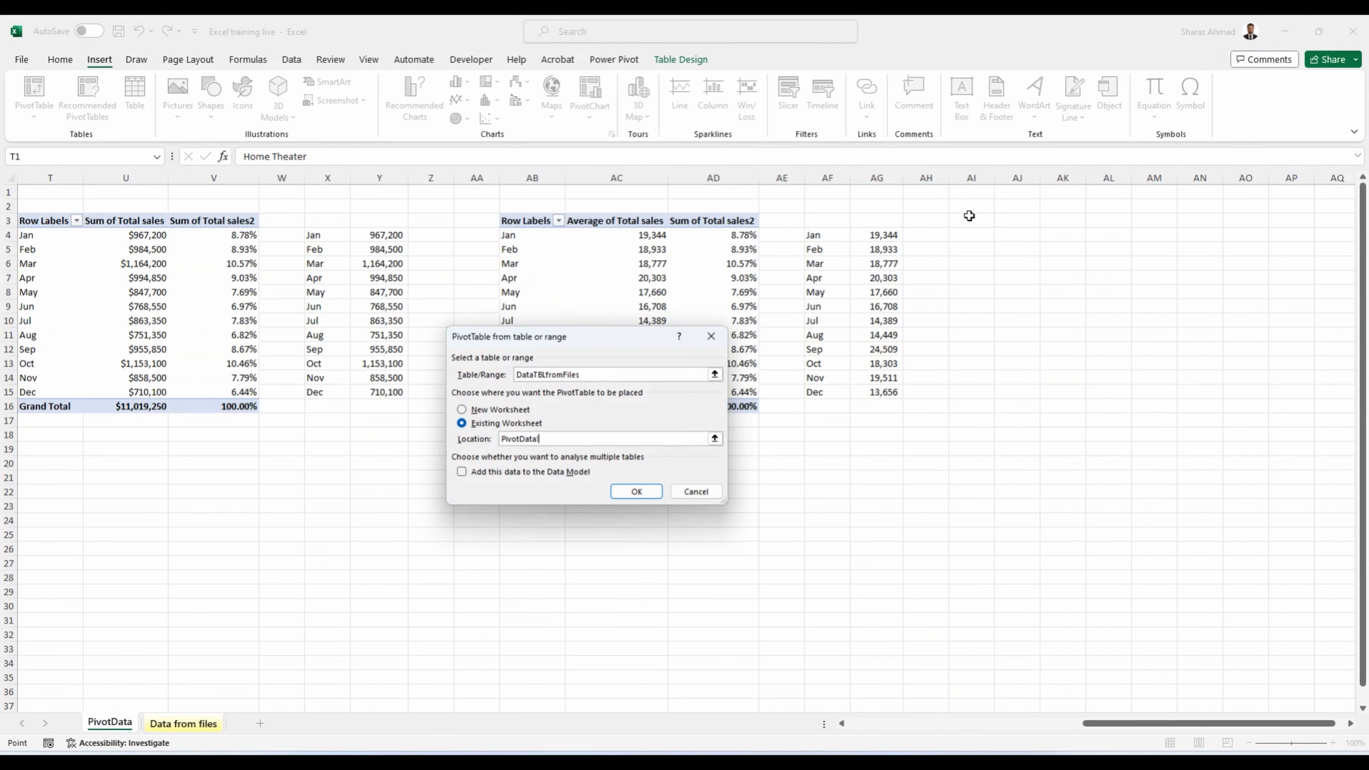
left_click(969, 216)
left_click(638, 490)
Step: Place Country in the AI3 PivotTable's rows and add Total sales twice as values
left_click_drag(1110, 263, 1143, 691)
scroll(1124, 345, "down", 2)
left_click_drag(1117, 326, 1273, 742)
left_click_drag(1116, 327, 1249, 692)
Step: Format the country PivotTable's Sum of Total sales field as Number with the 1000 separator and 0 decimal places
left_click(1278, 676)
left_click(1278, 656)
left_click(288, 519)
left_click(207, 273)
left_click(306, 322)
left_click(419, 304)
left_click(419, 305)
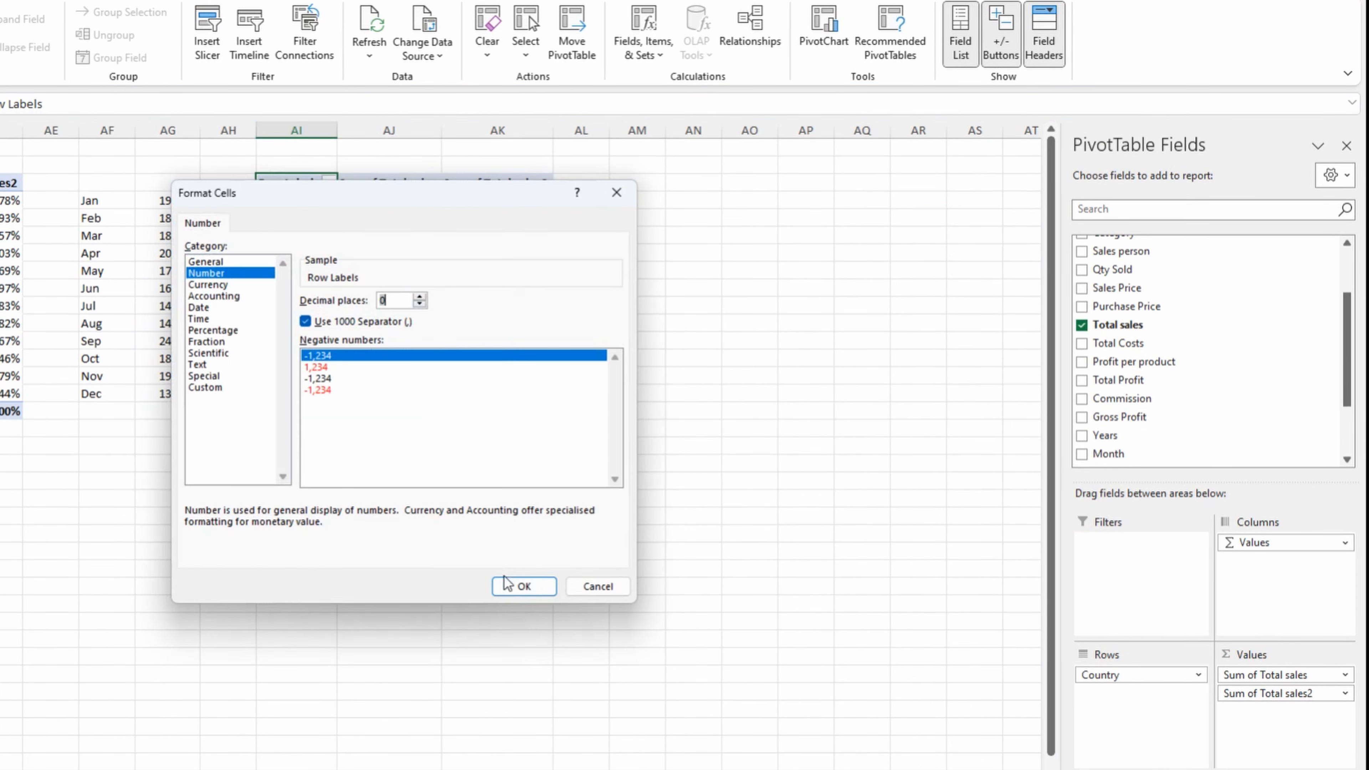
left_click(524, 586)
left_click(455, 513)
Step: Show the country PivotTable's Sum of Total sales2 field as % of Grand Total
left_click(1262, 694)
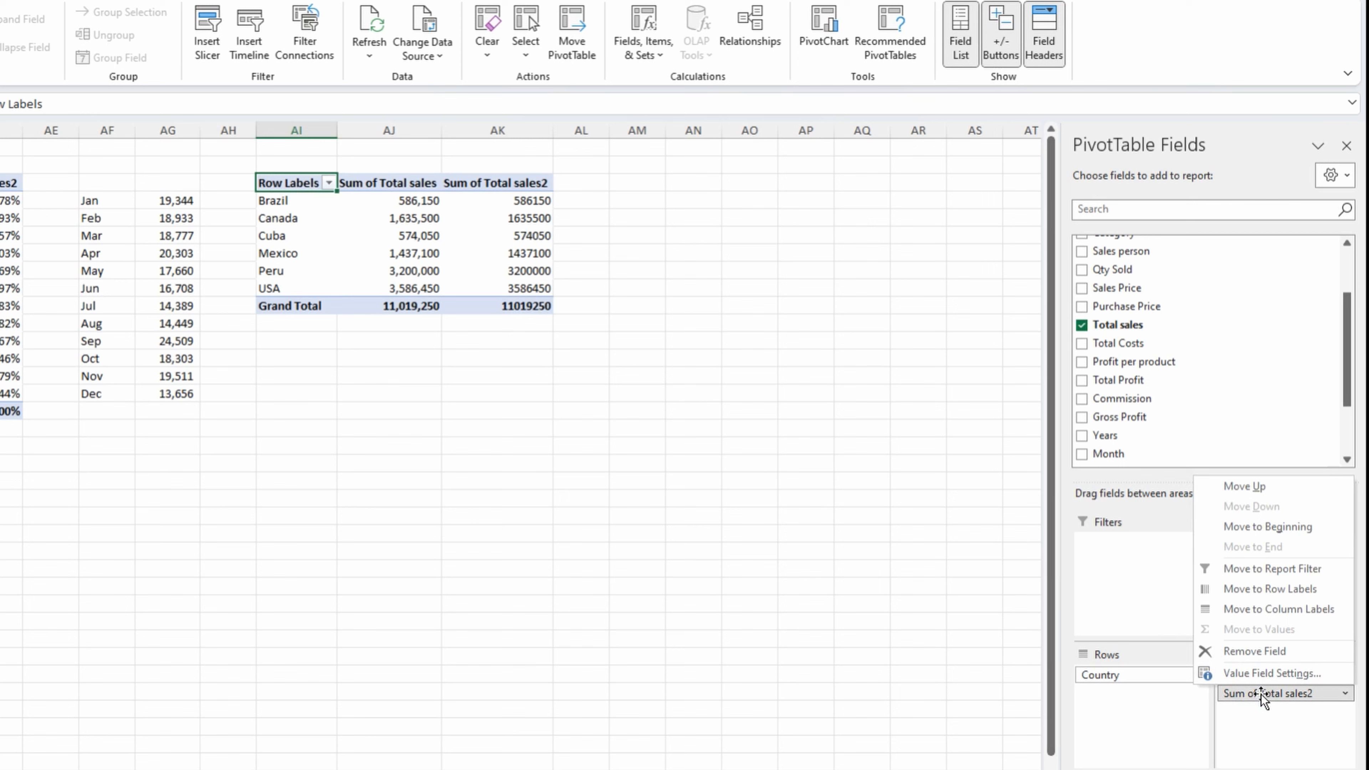
left_click(1269, 674)
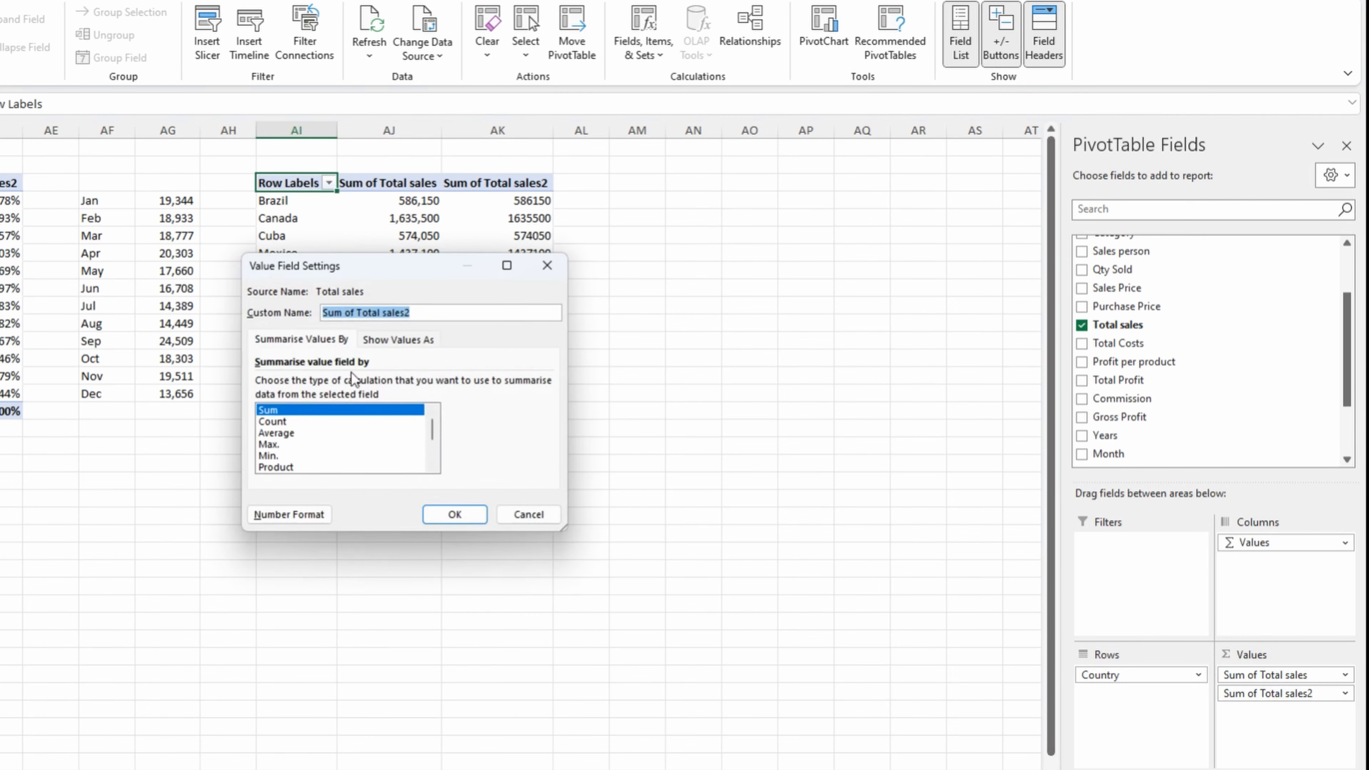
left_click(398, 340)
left_click(356, 384)
left_click(348, 406)
left_click(430, 509)
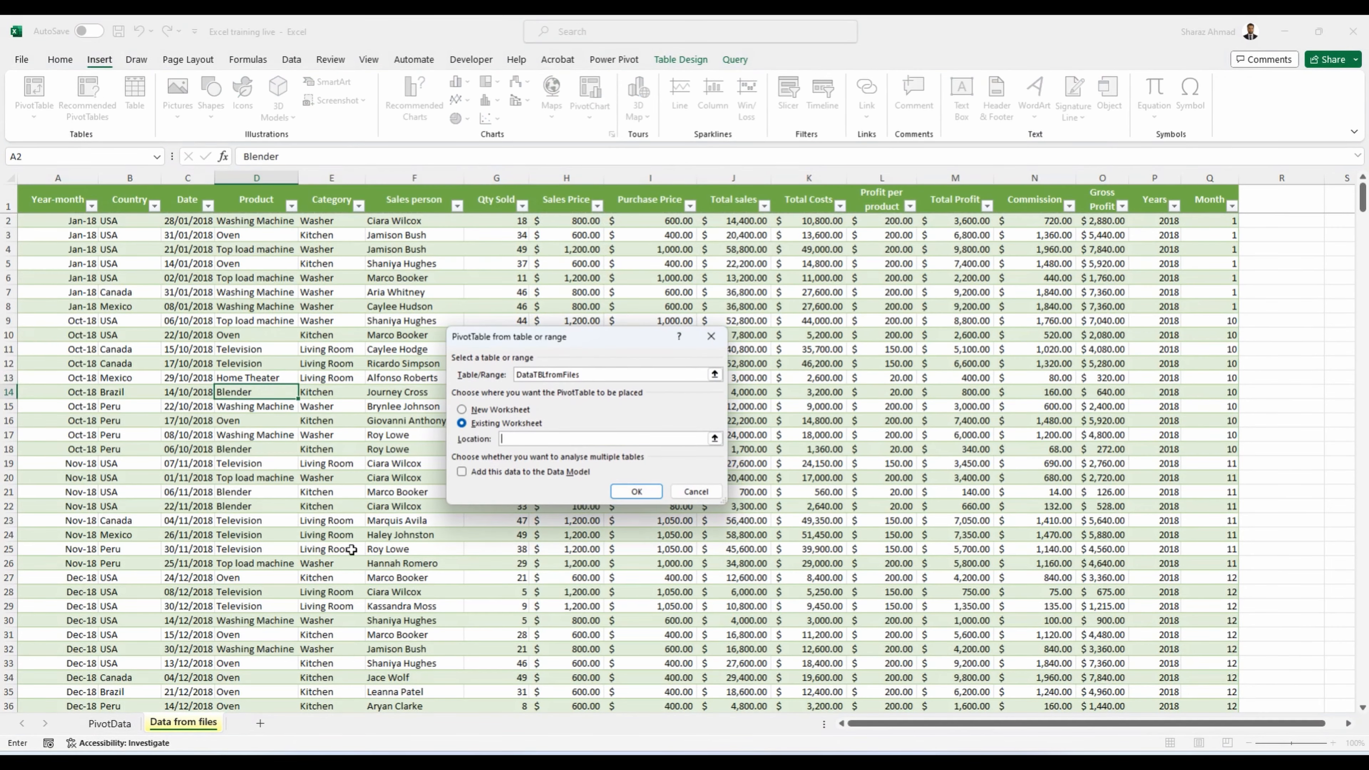
Step: Insert a PivotTable at AM3 on the PivotData sheet with Country and Sales person as rows and Total sales as values
left_click(109, 723)
left_click(777, 221)
left_click(637, 492)
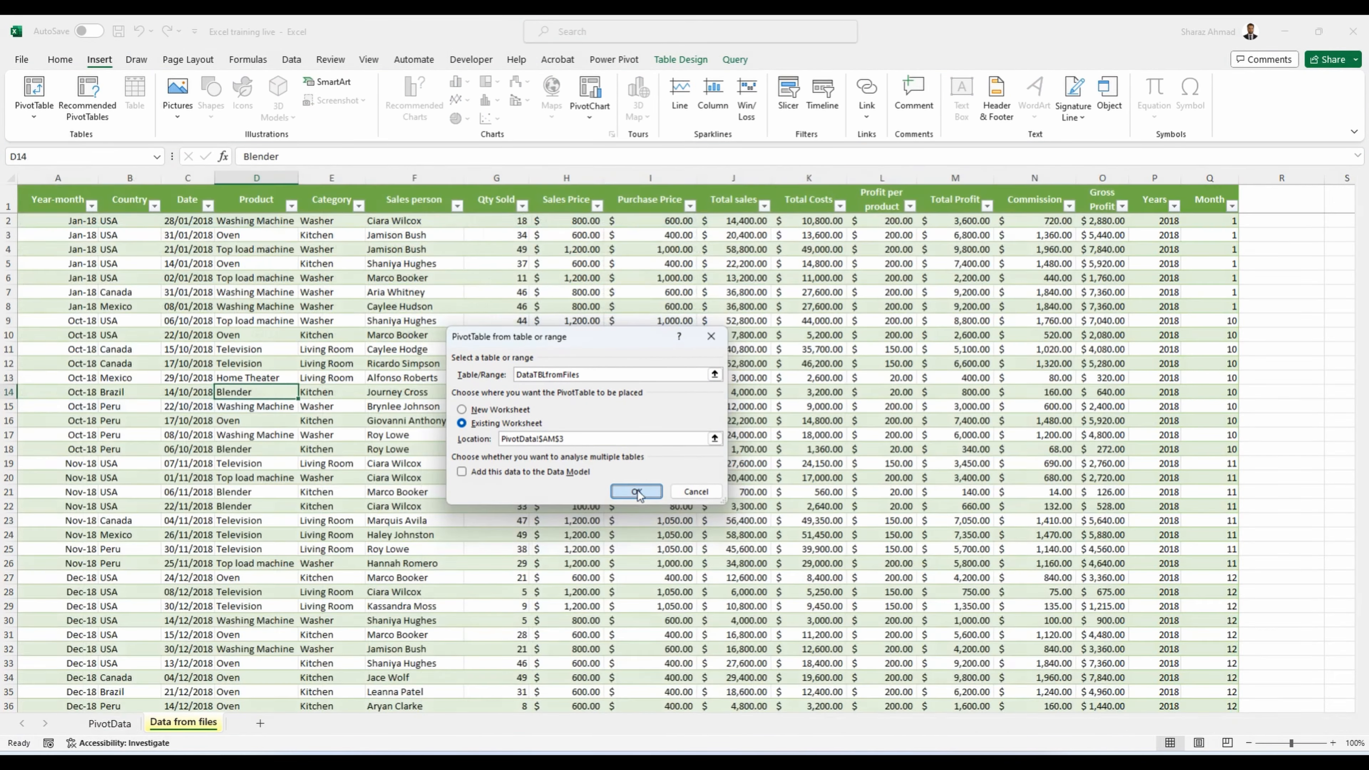
left_click_drag(1158, 285, 1121, 661)
left_click_drag(1122, 357, 1260, 647)
Step: Format the salesperson PivotTable's Sum of Total sales field as Number with a thousands separator and 0 decimal places
left_click(1353, 626)
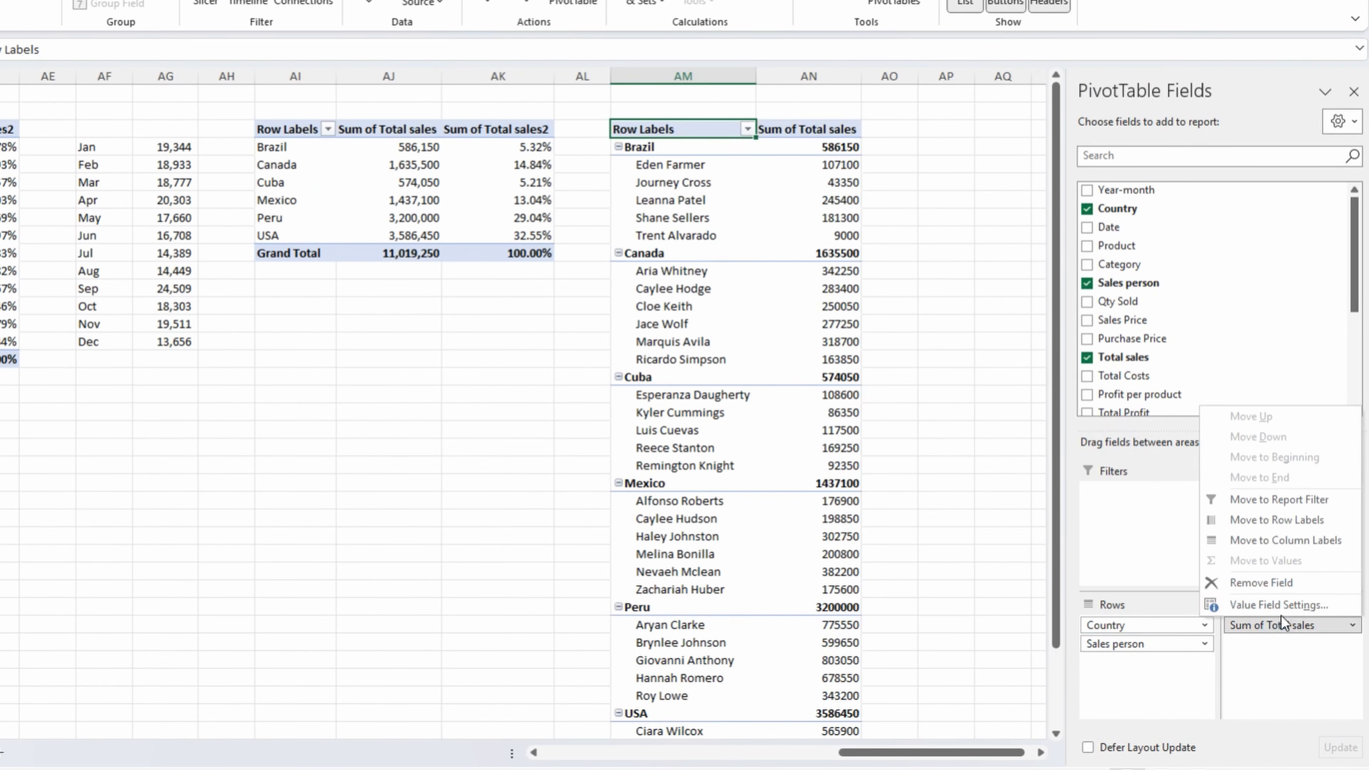
left_click(1283, 610)
left_click(314, 466)
left_click(204, 220)
left_click(525, 536)
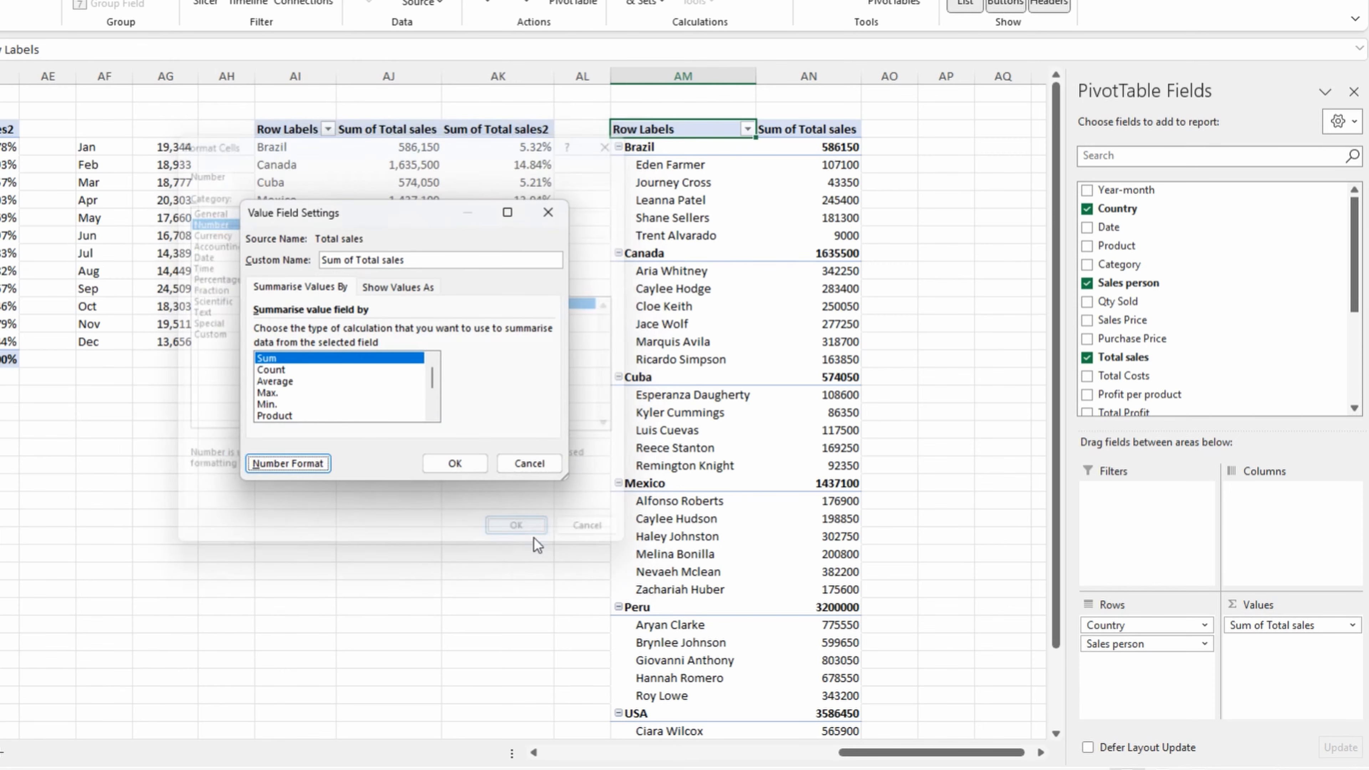
left_click(454, 463)
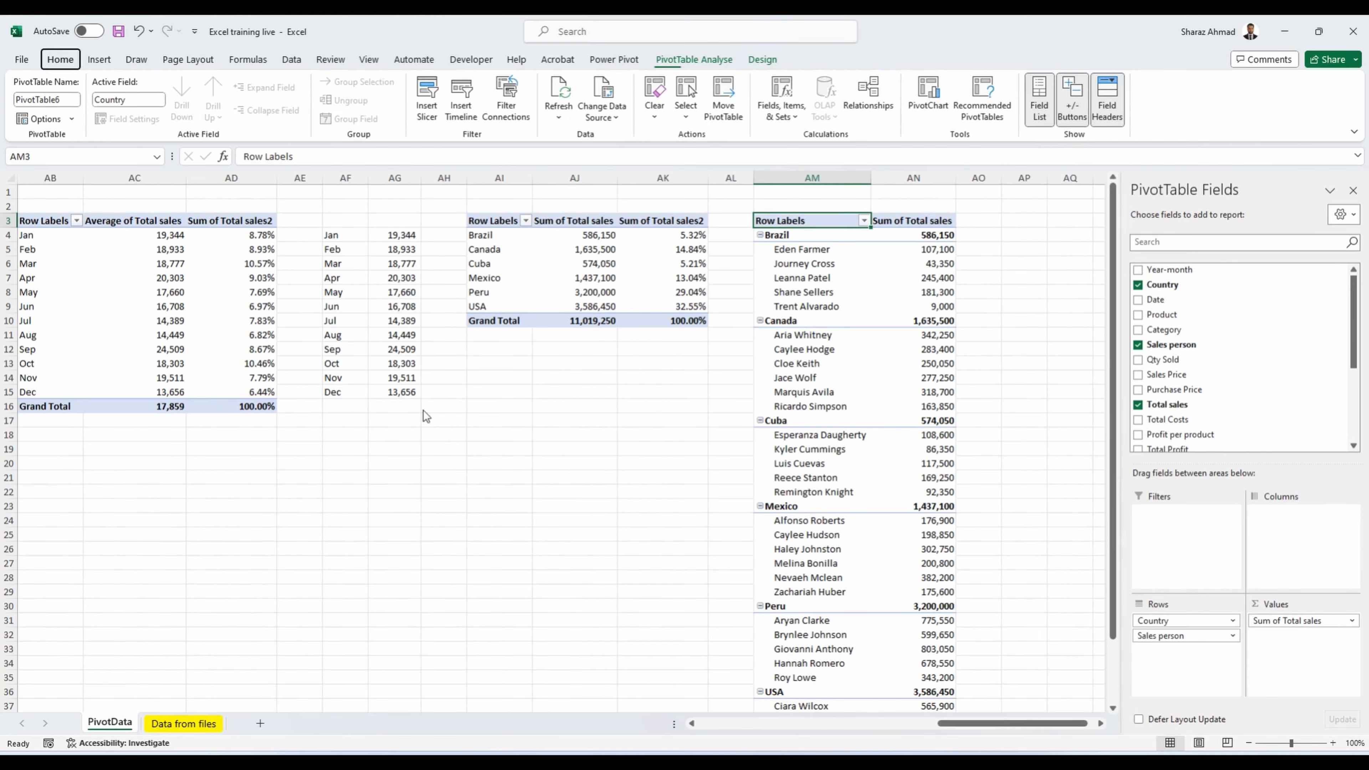
Step: Add a new worksheet and rename it Dash Income
key("shift+F11")
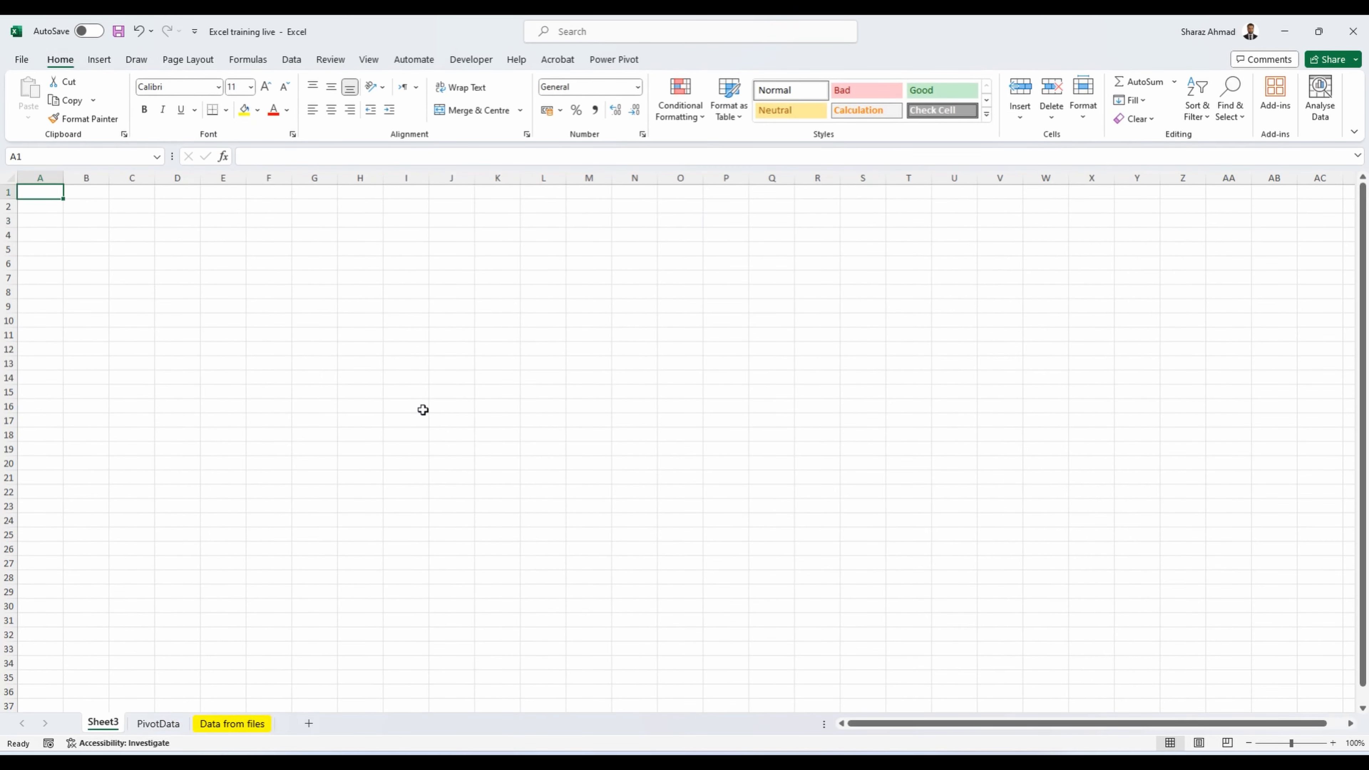
key("alt+h")
type("orDash Income")
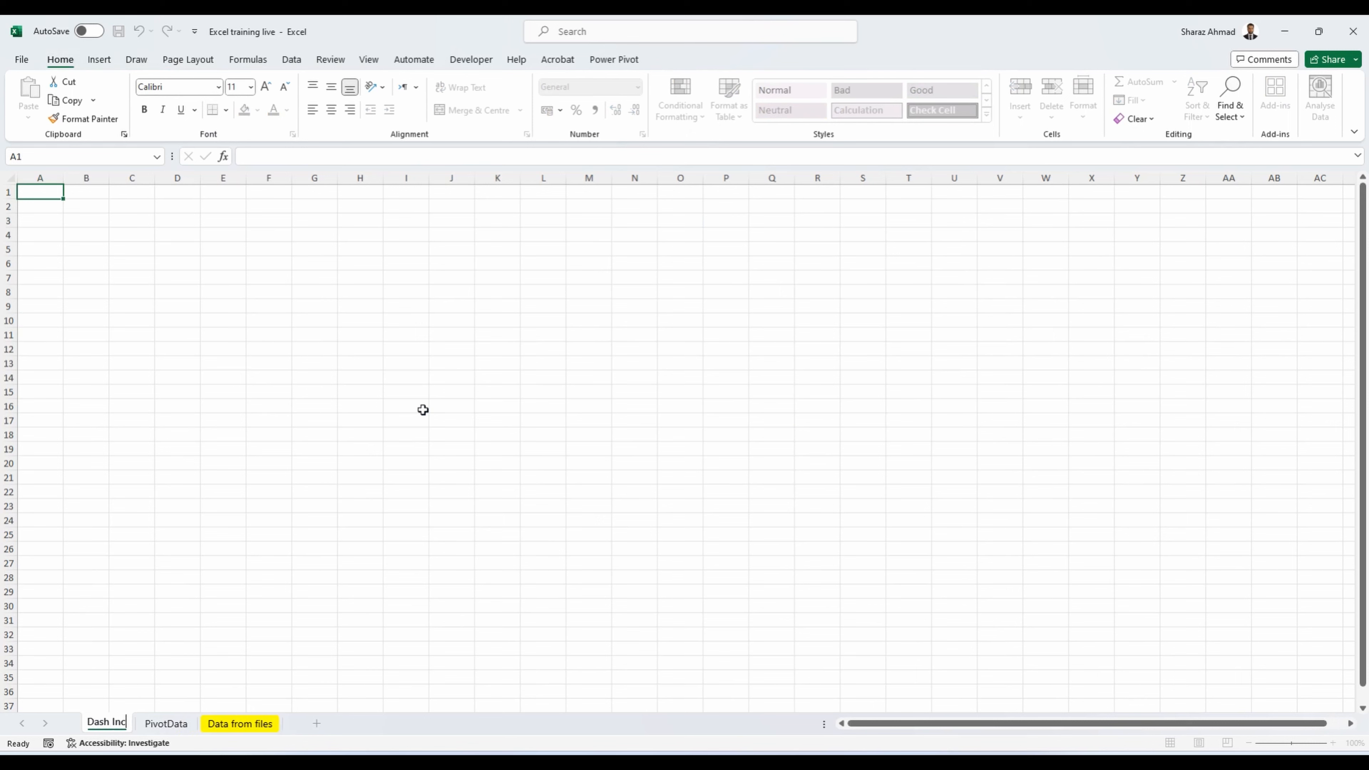
Step: Draw a rectangle about 47.2 cm wide and 1.59 cm high across rows 1 to 3 of the Dash Income sheet
left_click(102, 61)
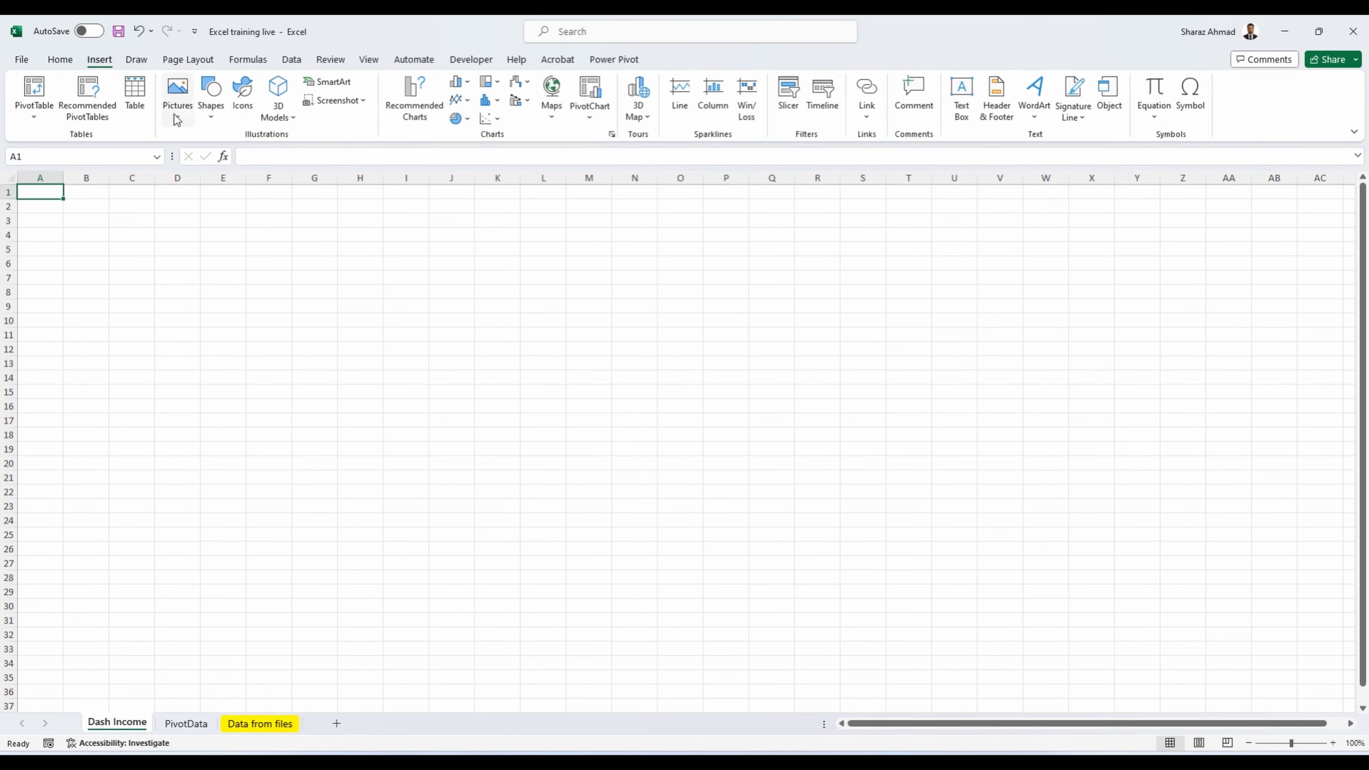
left_click(211, 118)
left_click(248, 157)
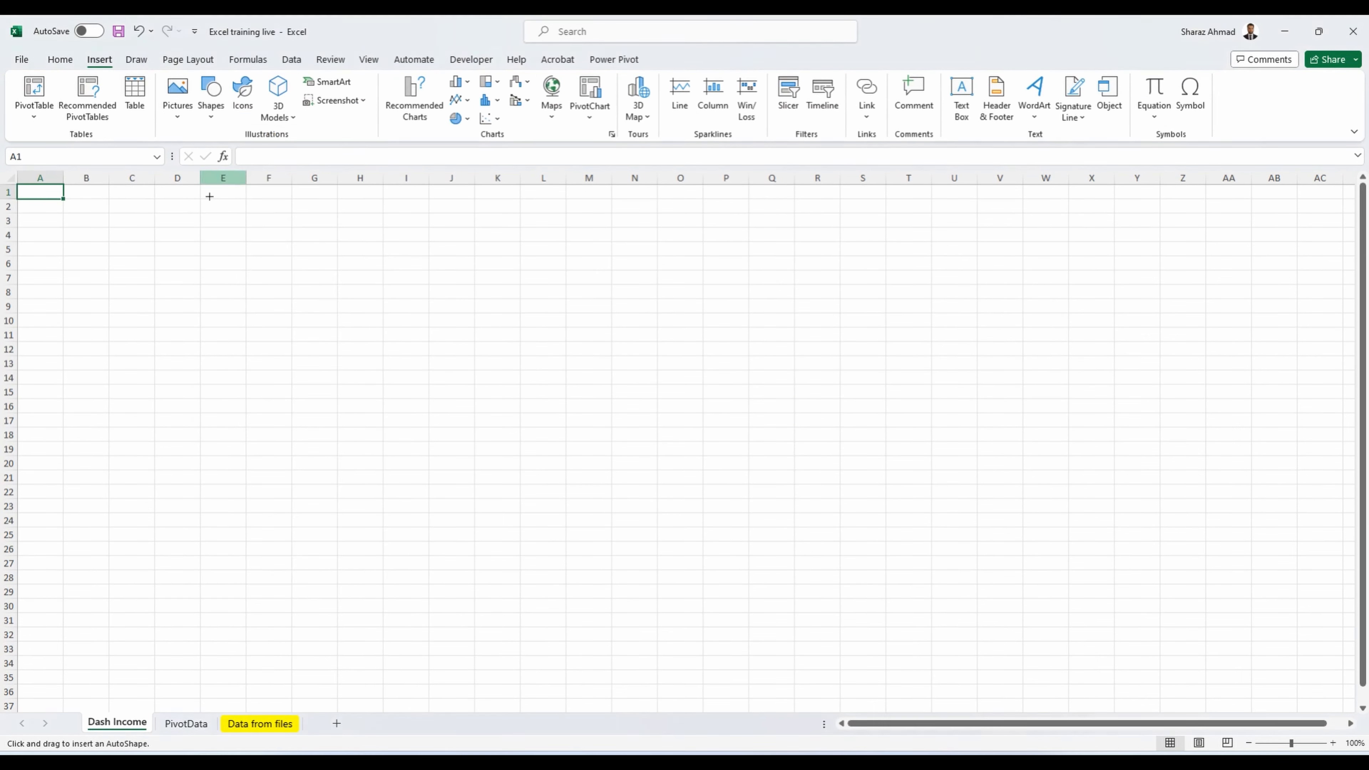
mouse_move(24, 231)
left_mouse_down()
mouse_move(352, 210)
mouse_move(1095, 208)
mouse_move(1300, 187)
left_mouse_up()
Step: Fill the header rectangle with a near-black theme colour and remove its outline
left_click(555, 88)
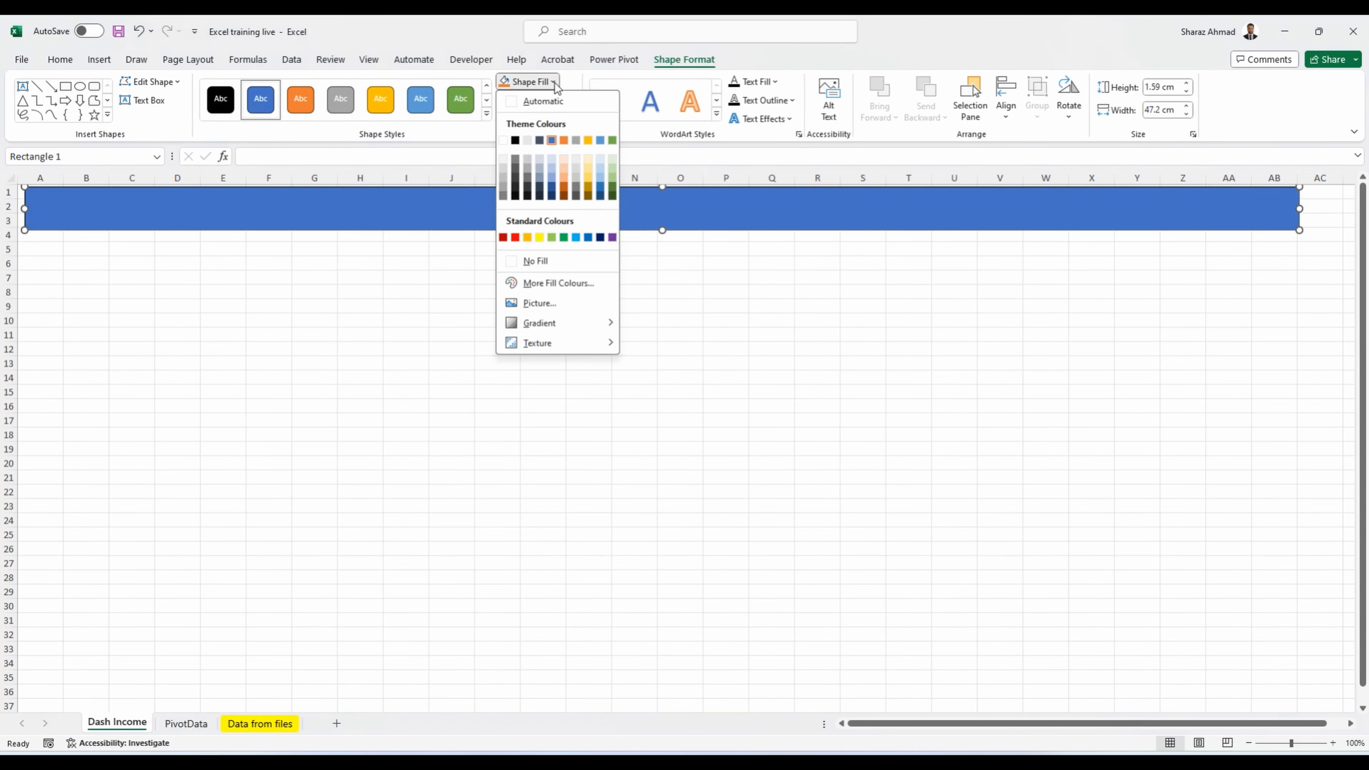
left_click(522, 198)
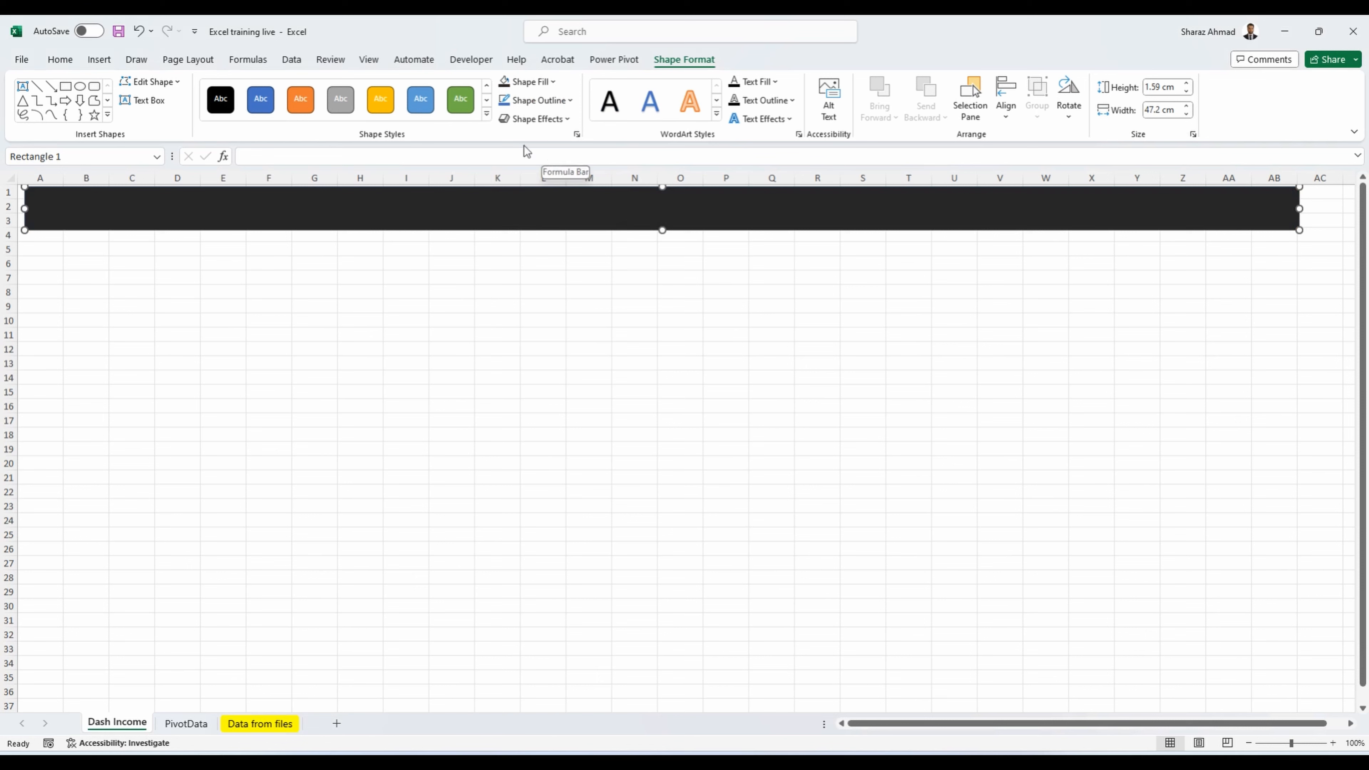
left_click(560, 100)
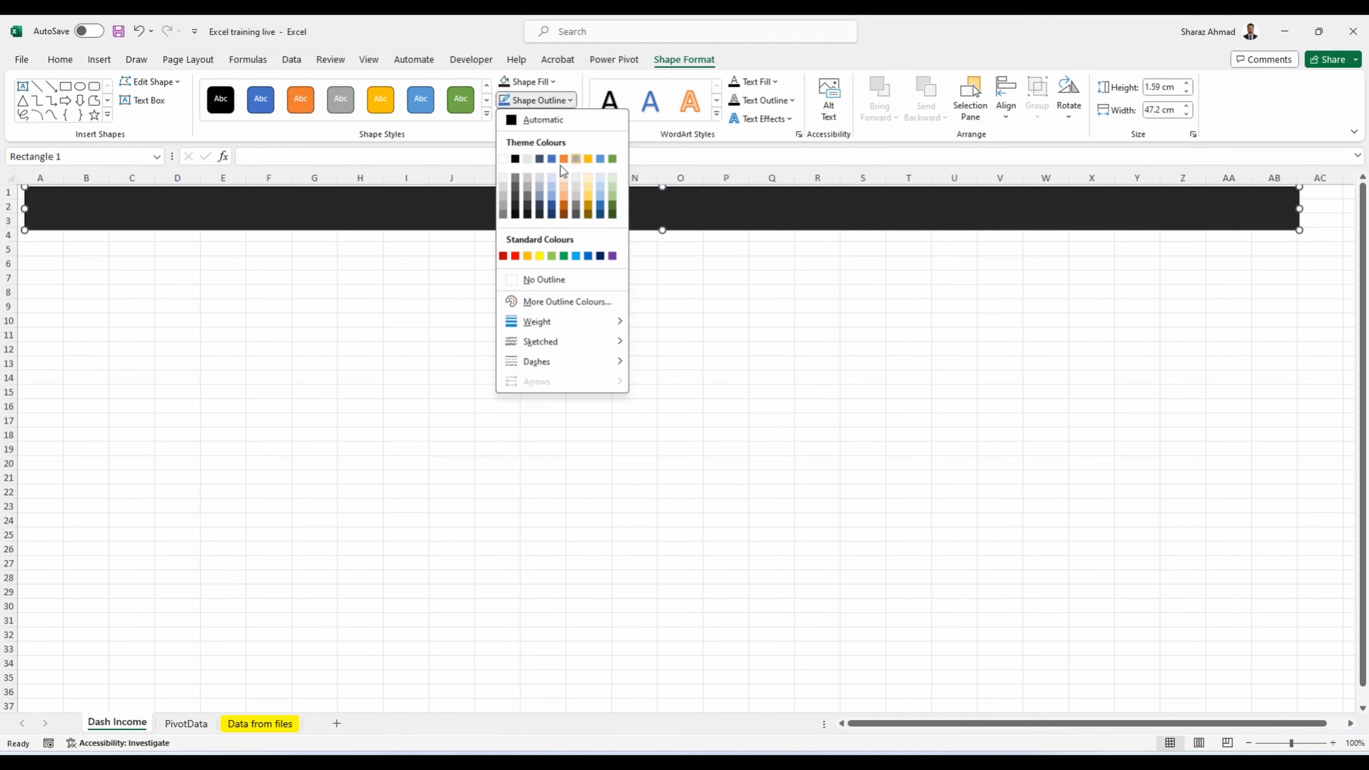
left_click(541, 280)
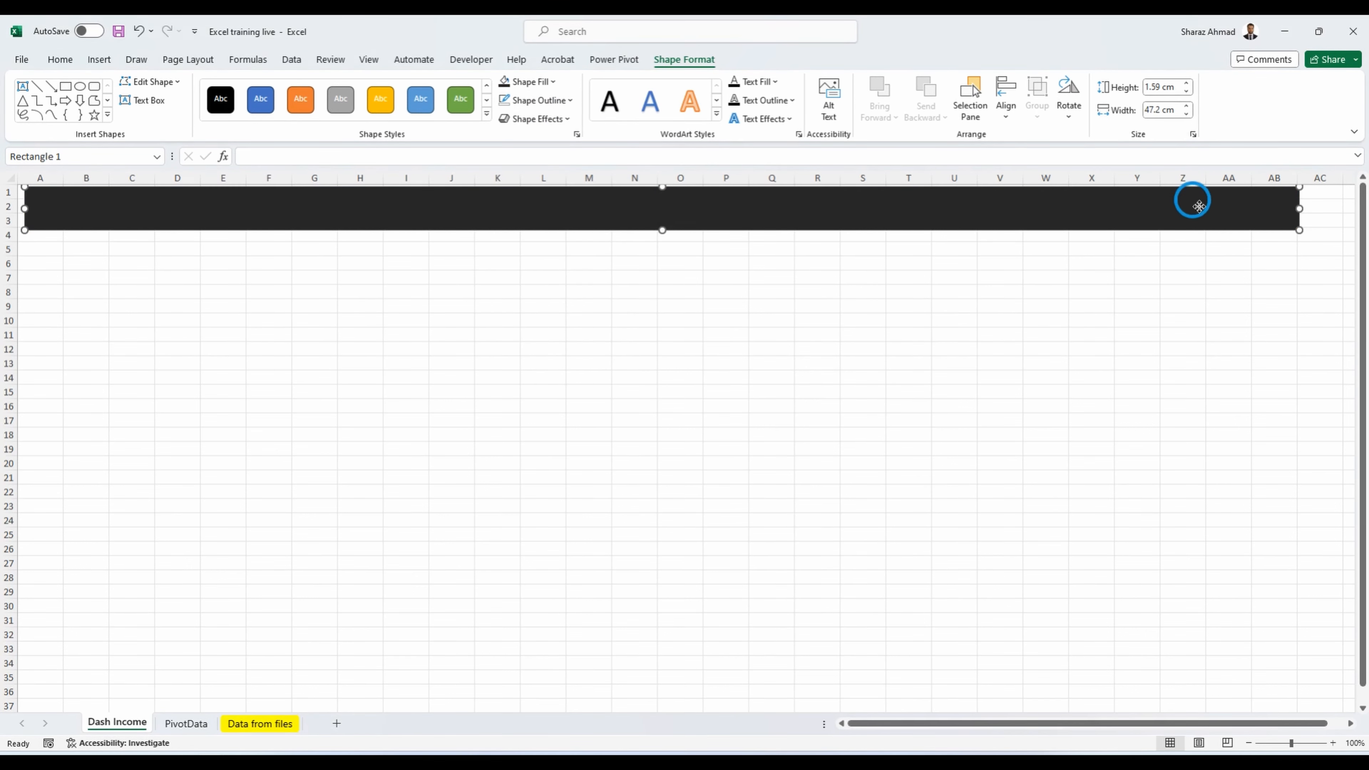
Step: Move the header rectangle into the corner at cell A1 and set its width to 55 cm
left_click_drag(1198, 206, 1196, 194)
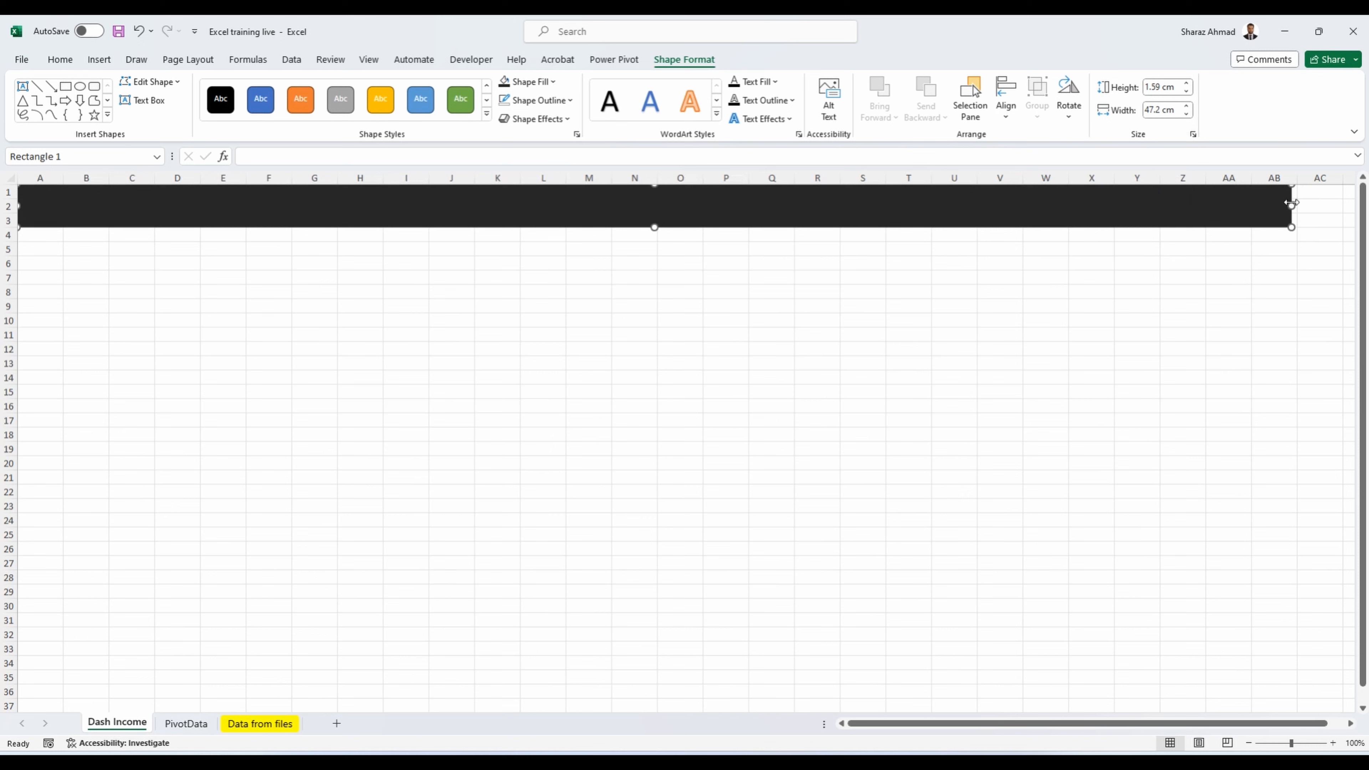
left_click(1151, 109)
key("Return")
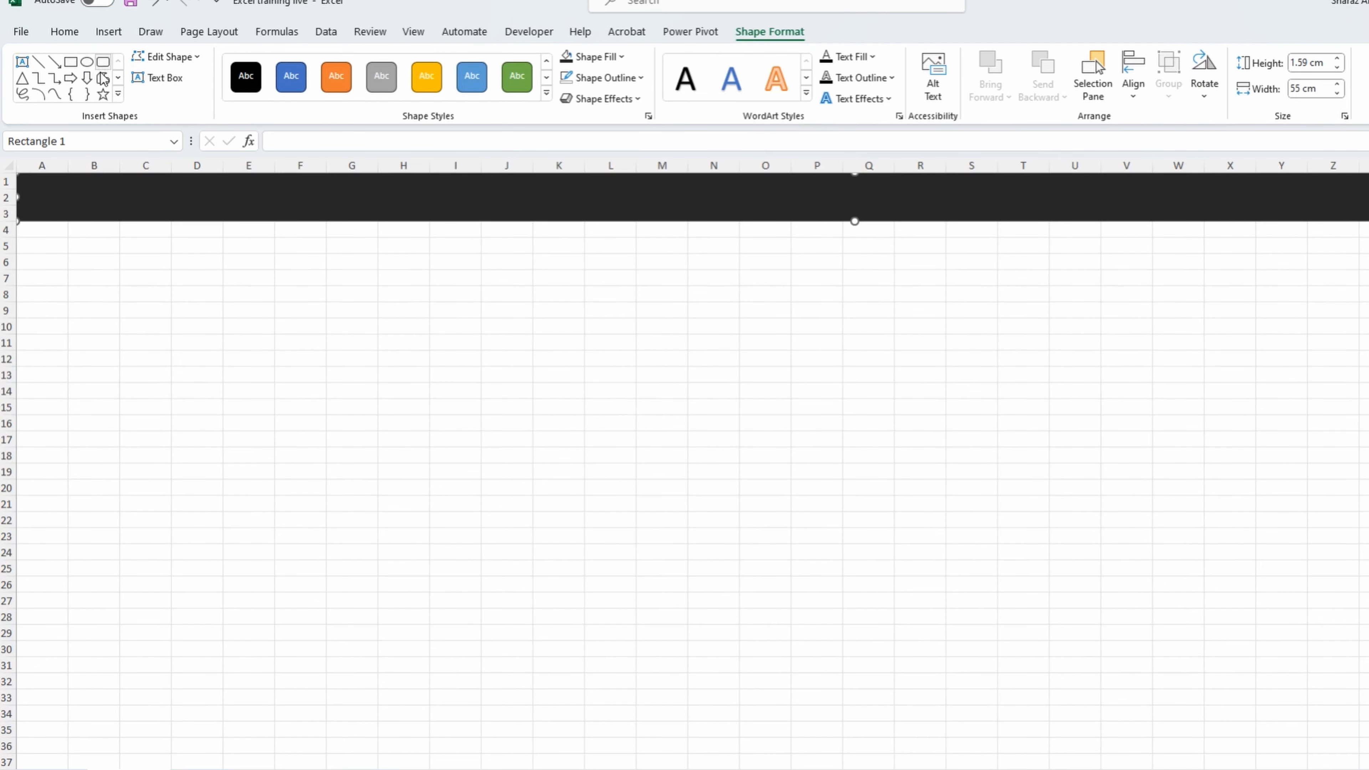
Step: Draw a rounded rectangle about 5.21 by 1.22 cm below the header bar and round its corners fully into a pill shape
left_click_drag(104, 255, 265, 292)
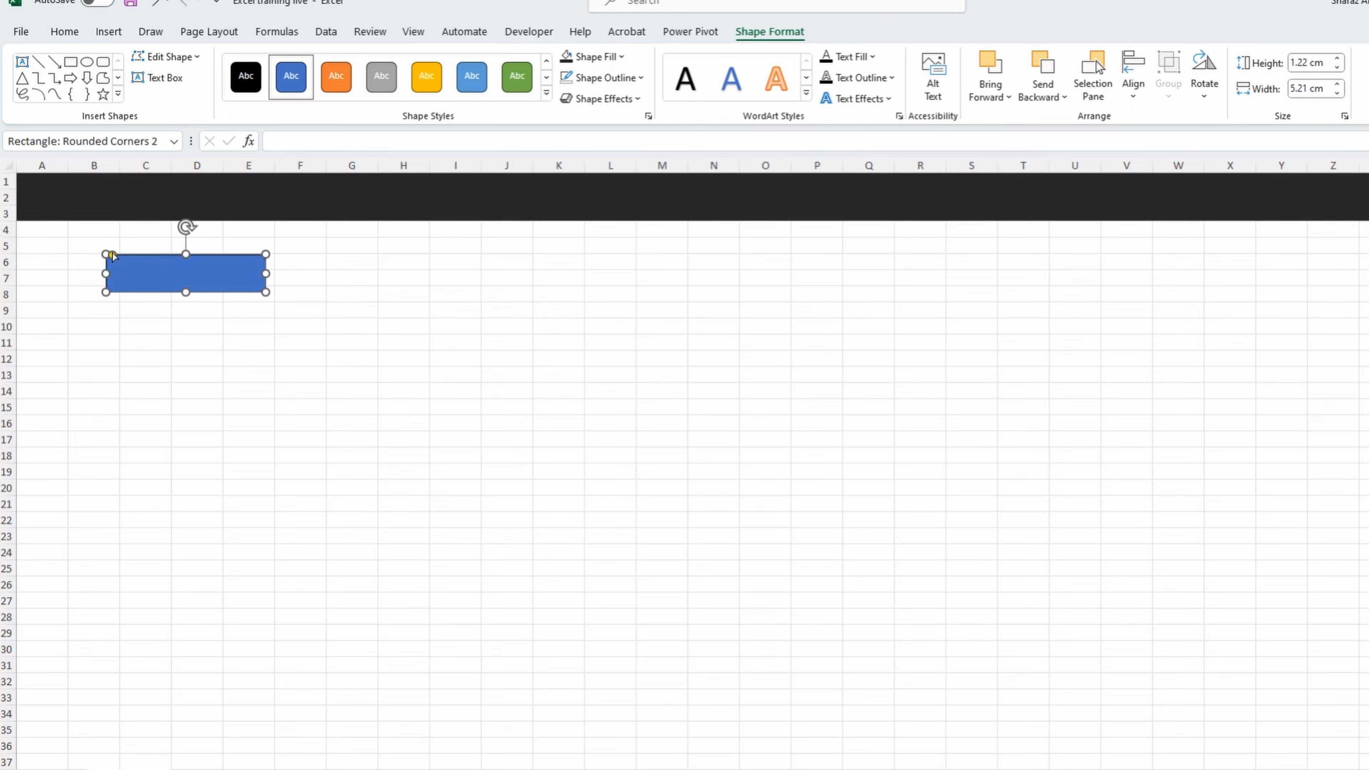
left_click_drag(112, 256, 126, 254)
Step: Set the pill shape's height to 1.13 cm and its width to 4.28 cm
left_click(1295, 63)
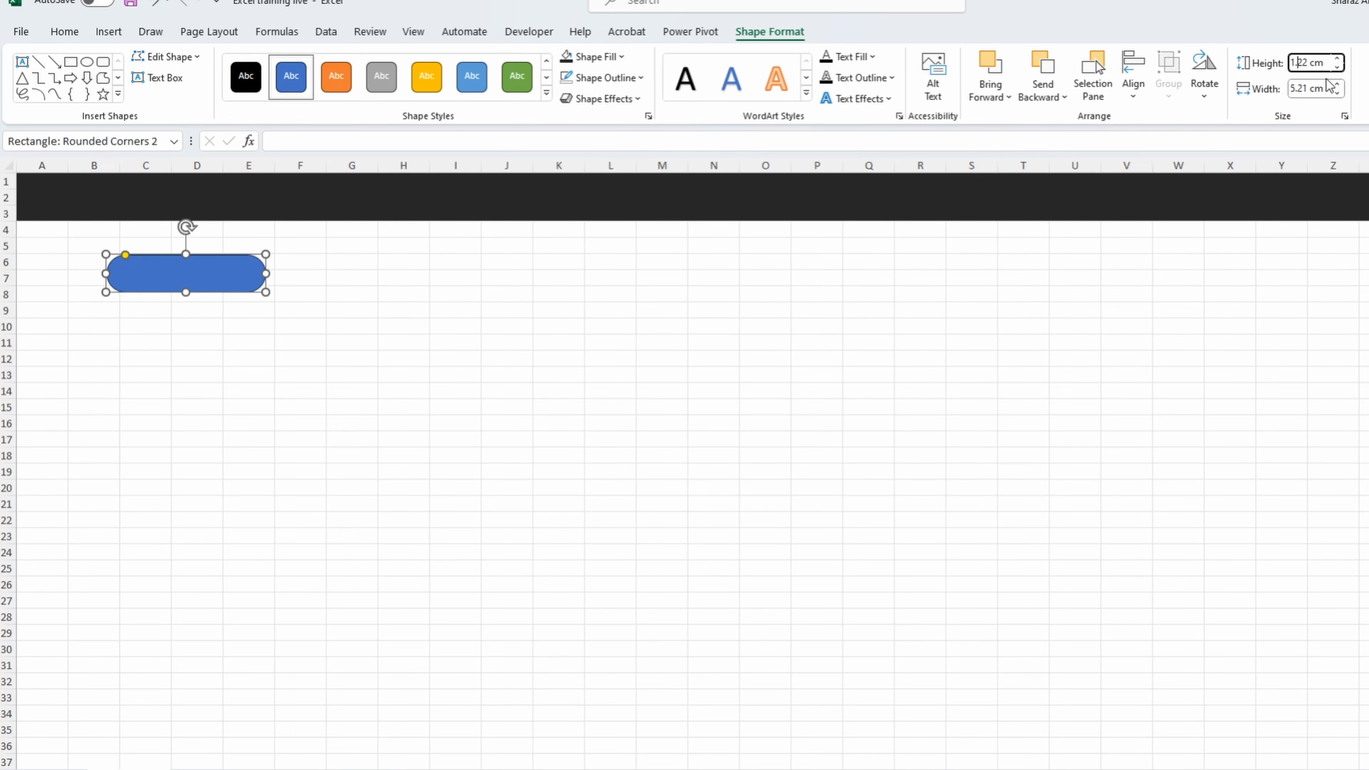
key("Tab")
key("BackSpace")
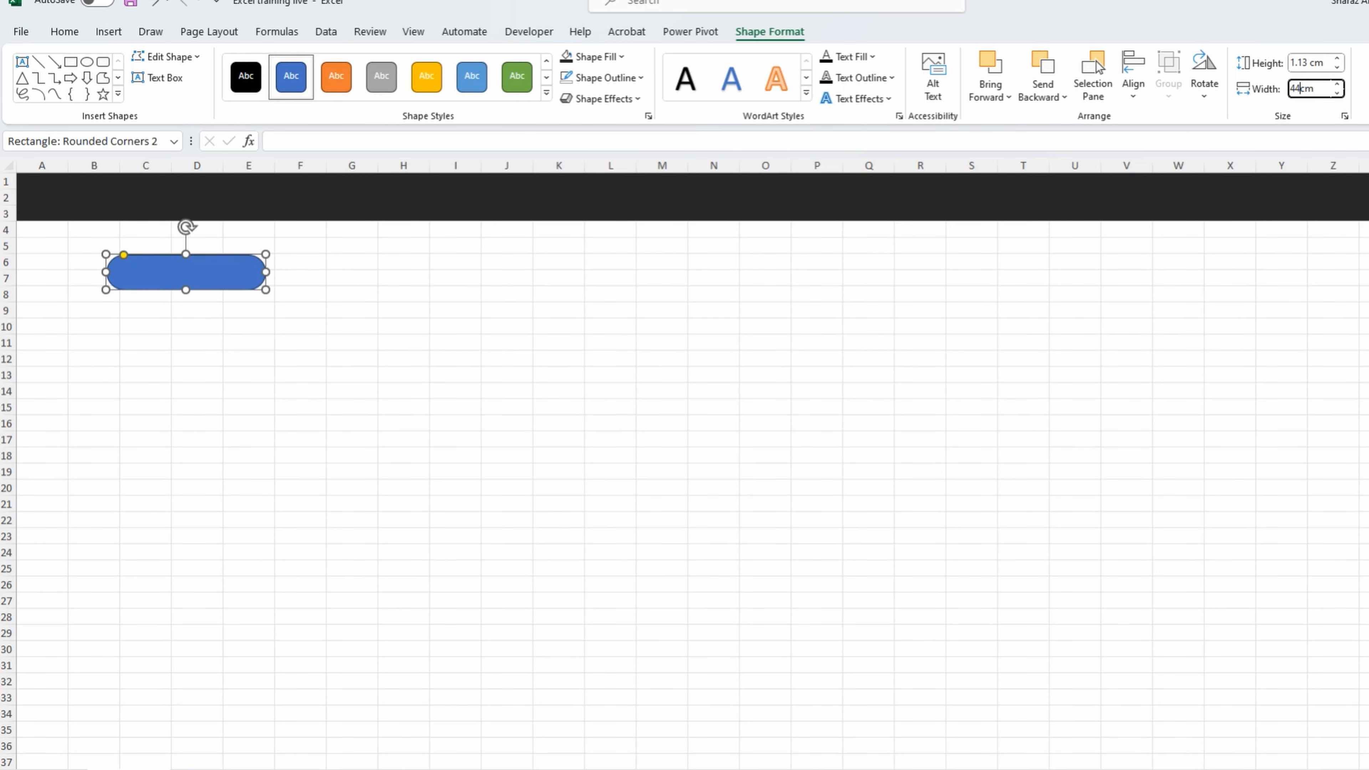
type("4.28")
key("Return")
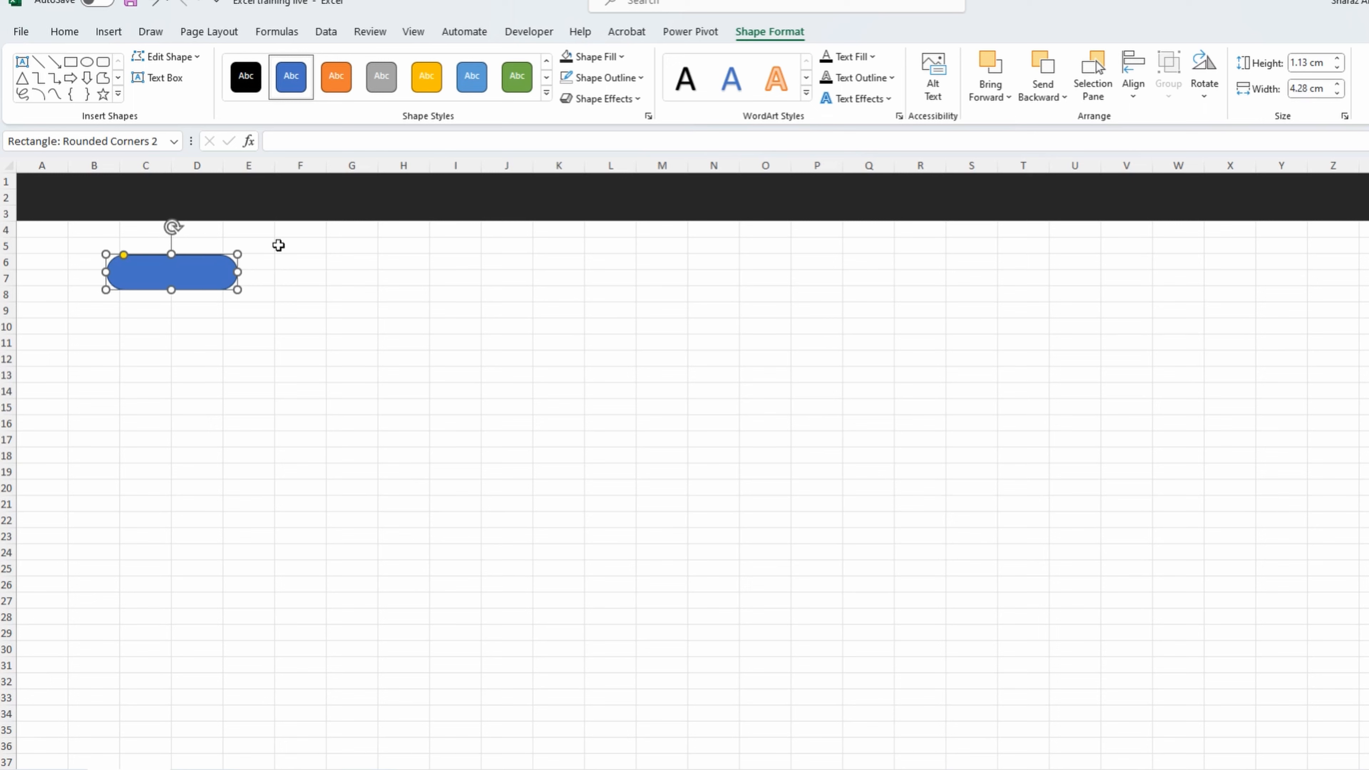
Step: Move the pill shape onto the header bar over columns A to C and fill it with grey
left_click_drag(185, 268, 119, 191)
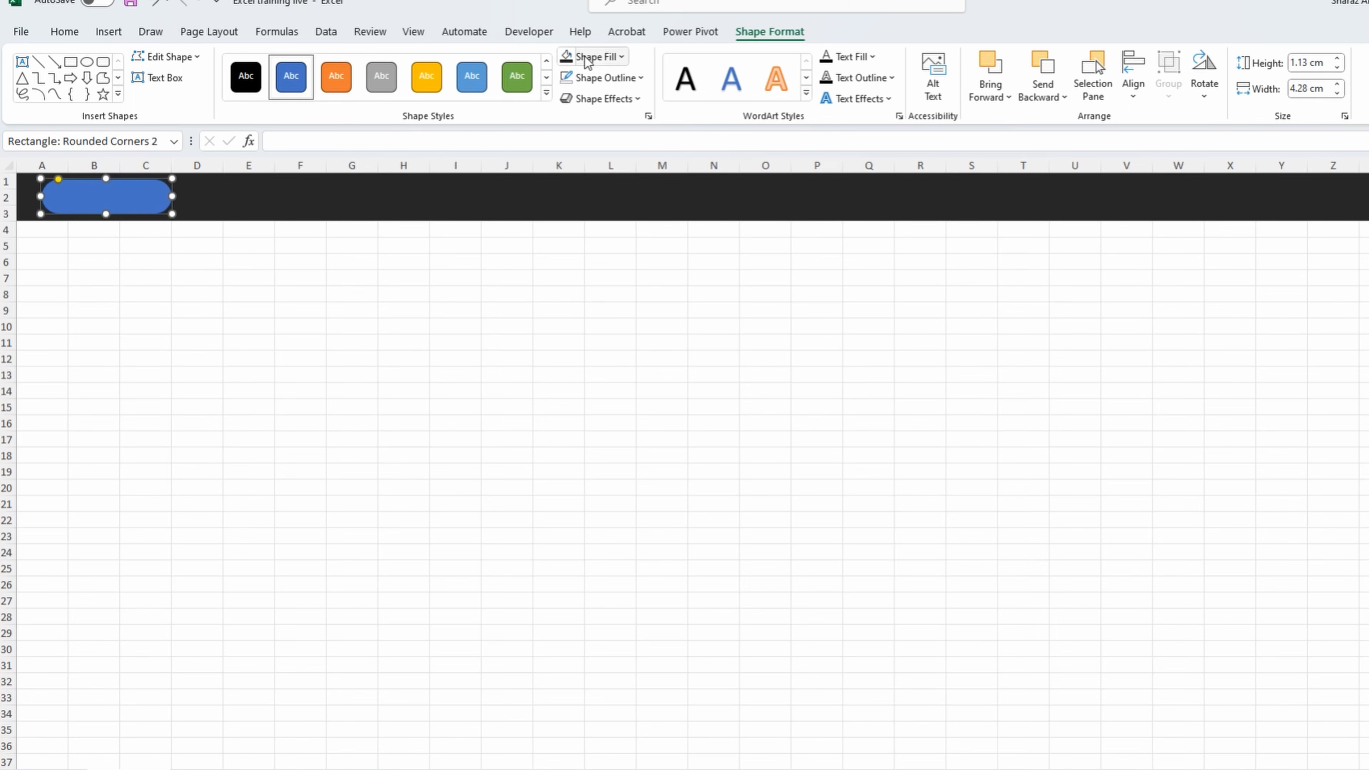
left_click(619, 57)
left_click(594, 167)
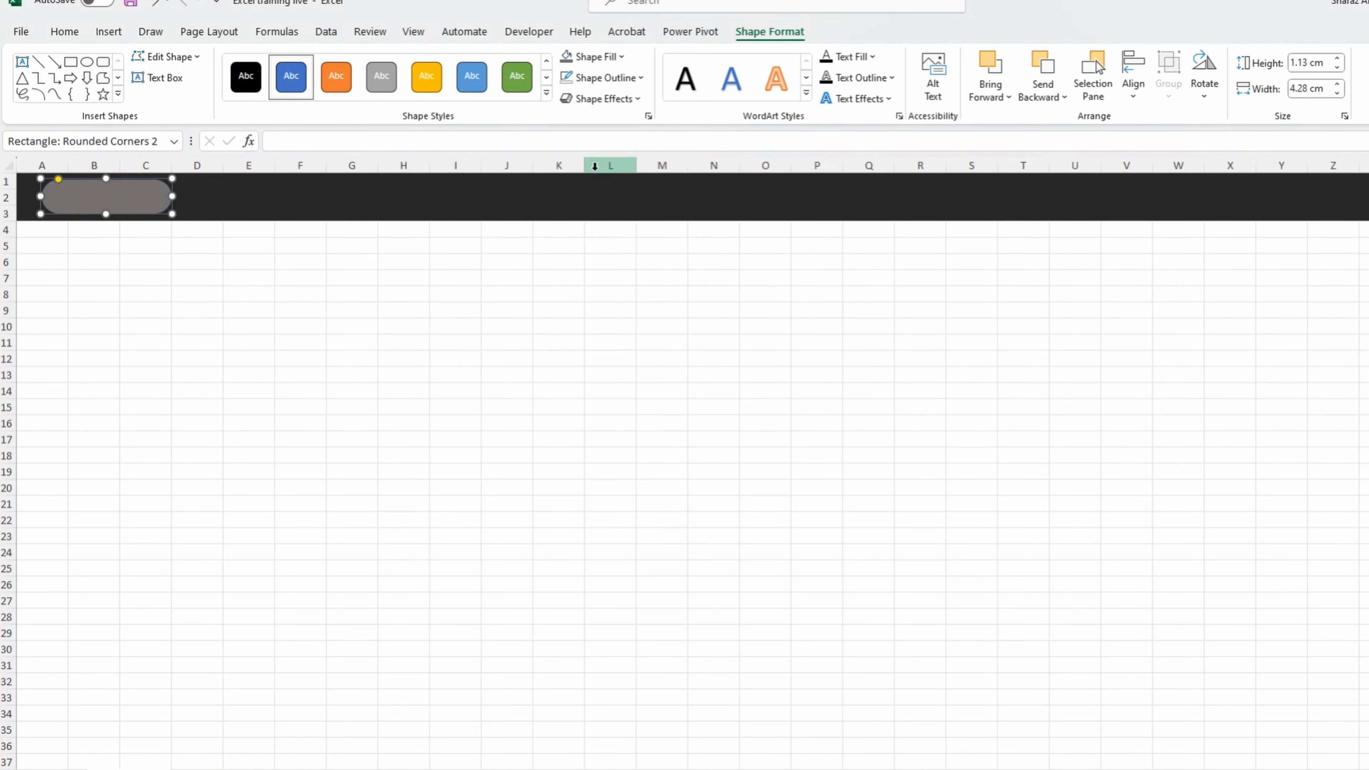
Step: Enter the text Income in the pill shape and centre it horizontally and vertically
left_click(77, 203)
type("Income")
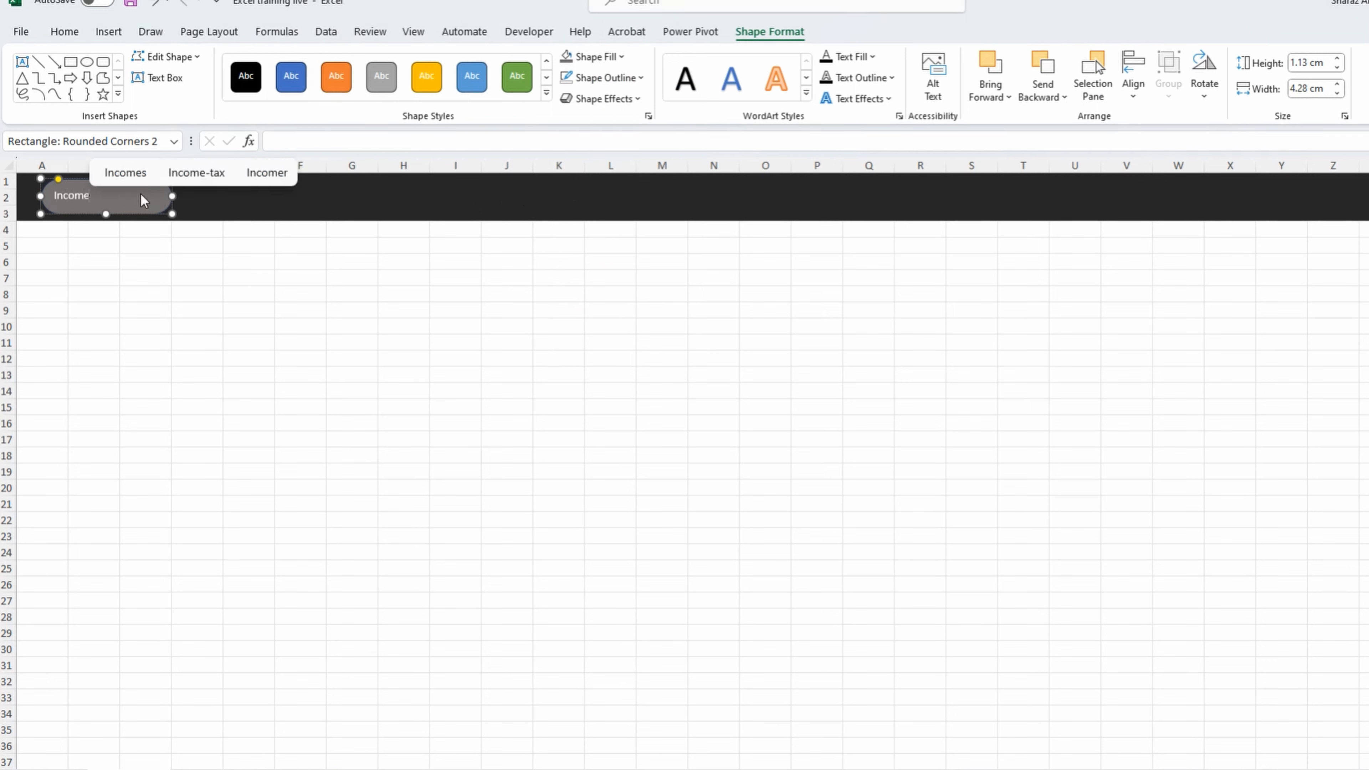
left_click(83, 33)
left_click(370, 63)
left_click(371, 88)
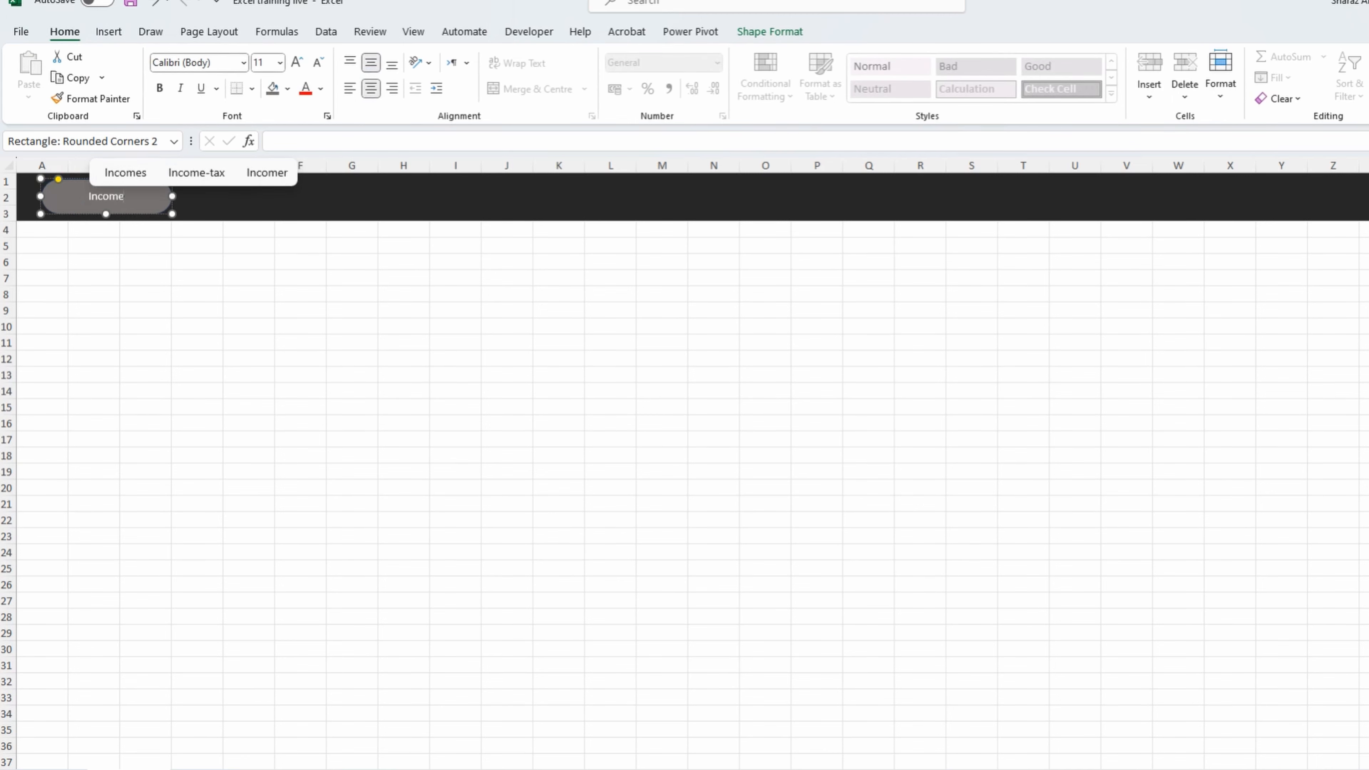
Step: Format the pill's Income text as 14 point, bold and white
key("ctrl+a")
left_click(279, 62)
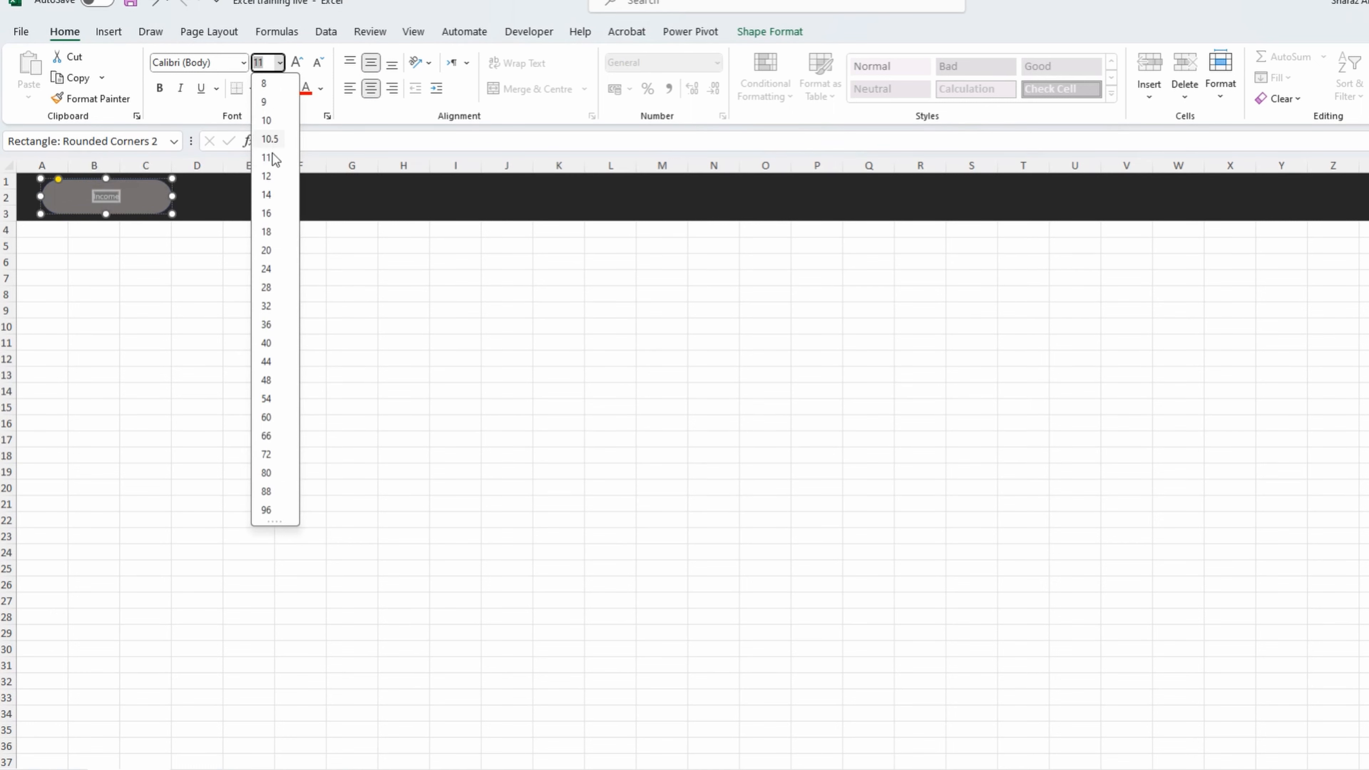
left_click(270, 196)
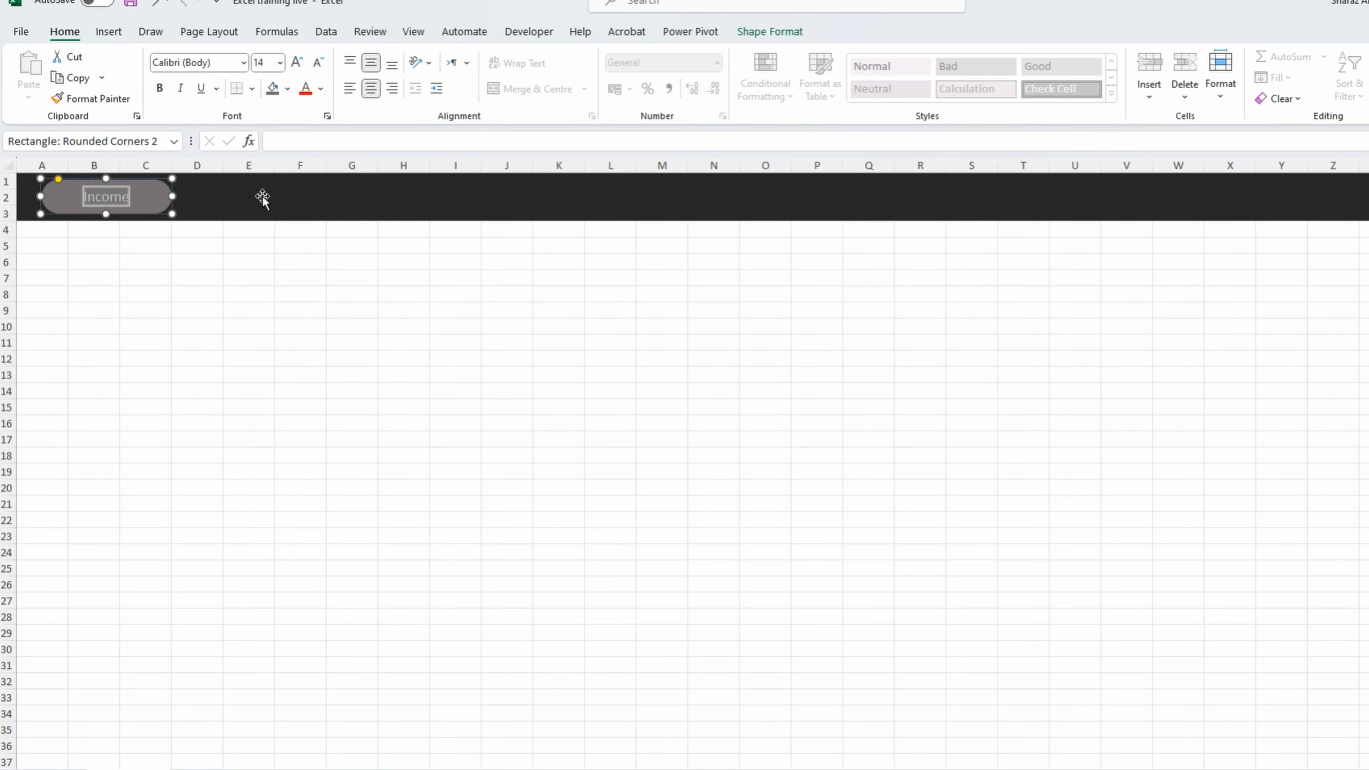
left_click(162, 89)
left_click(320, 88)
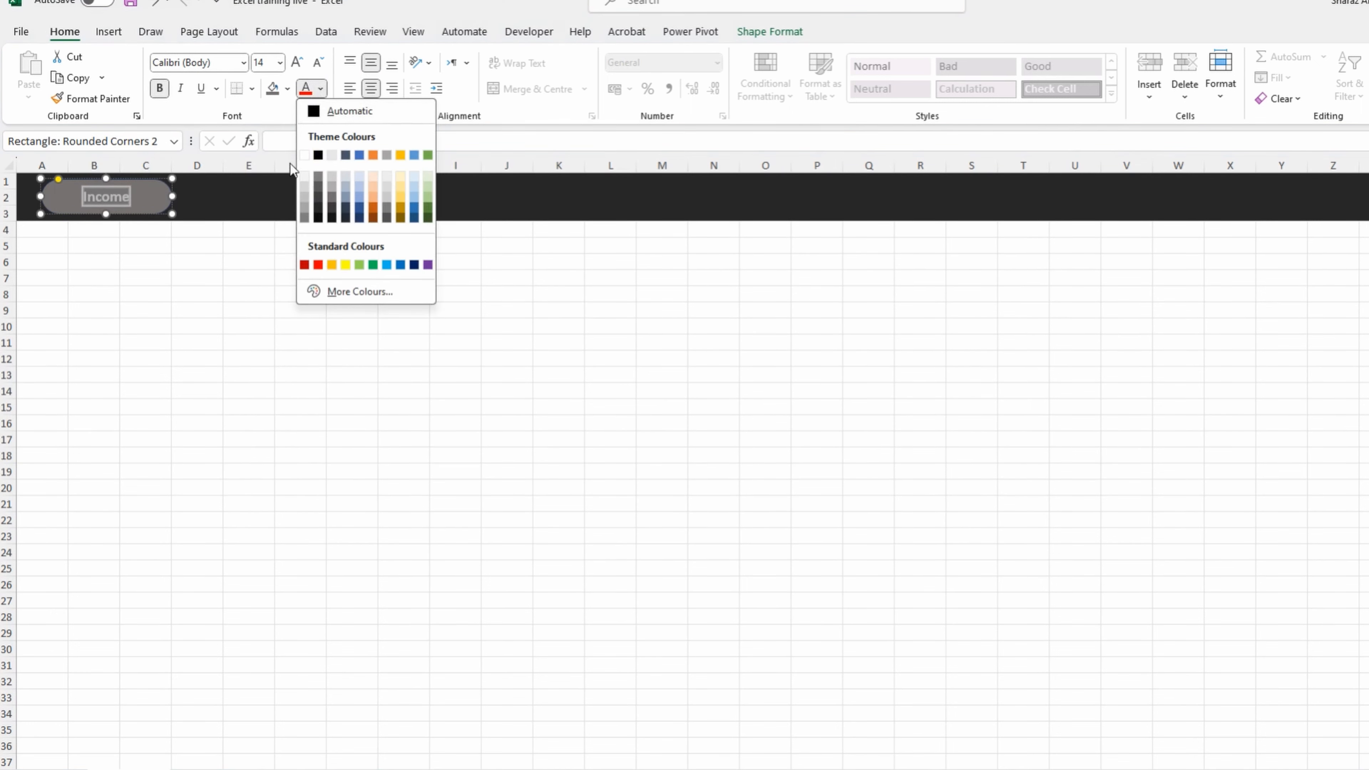
left_click(304, 154)
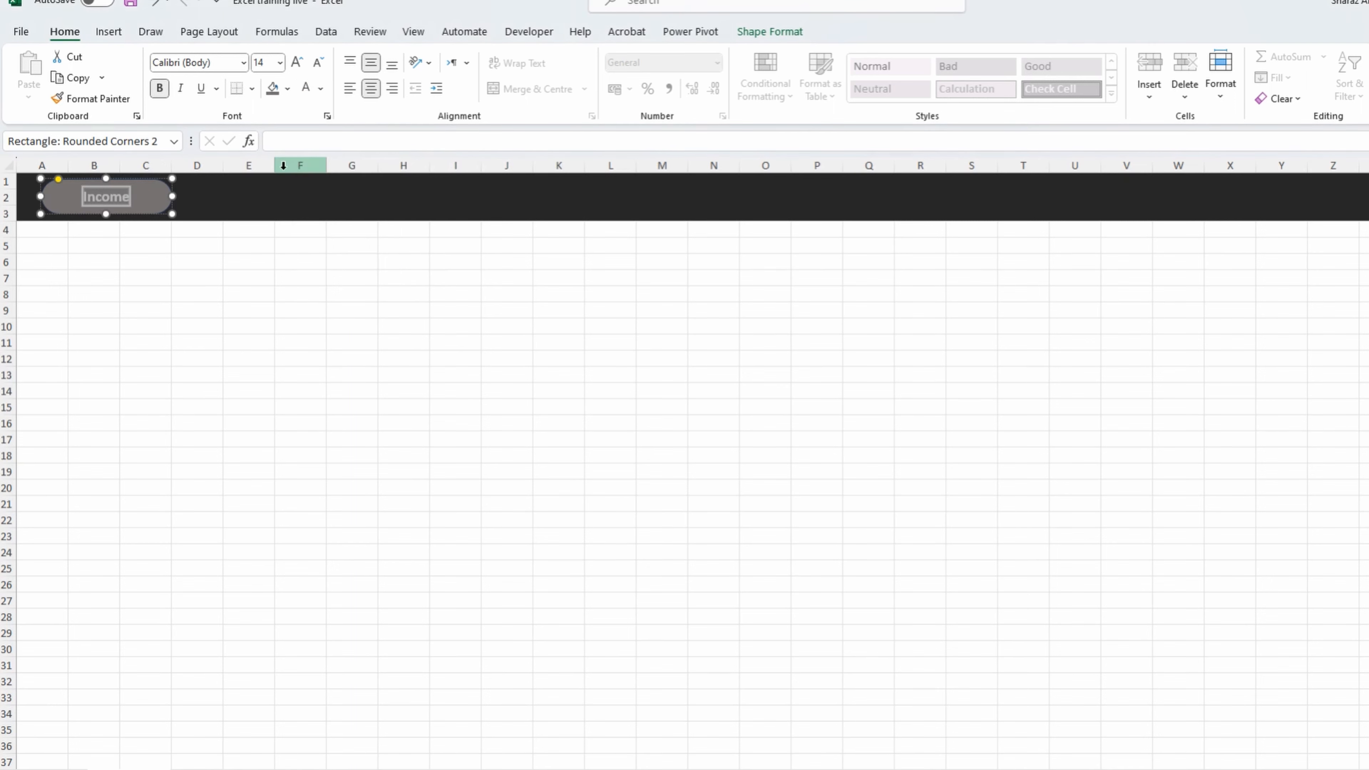
Step: Change the Income pill's fill to a dark grey slightly lighter than the header bar
left_click(768, 33)
left_click(593, 55)
left_click(579, 165)
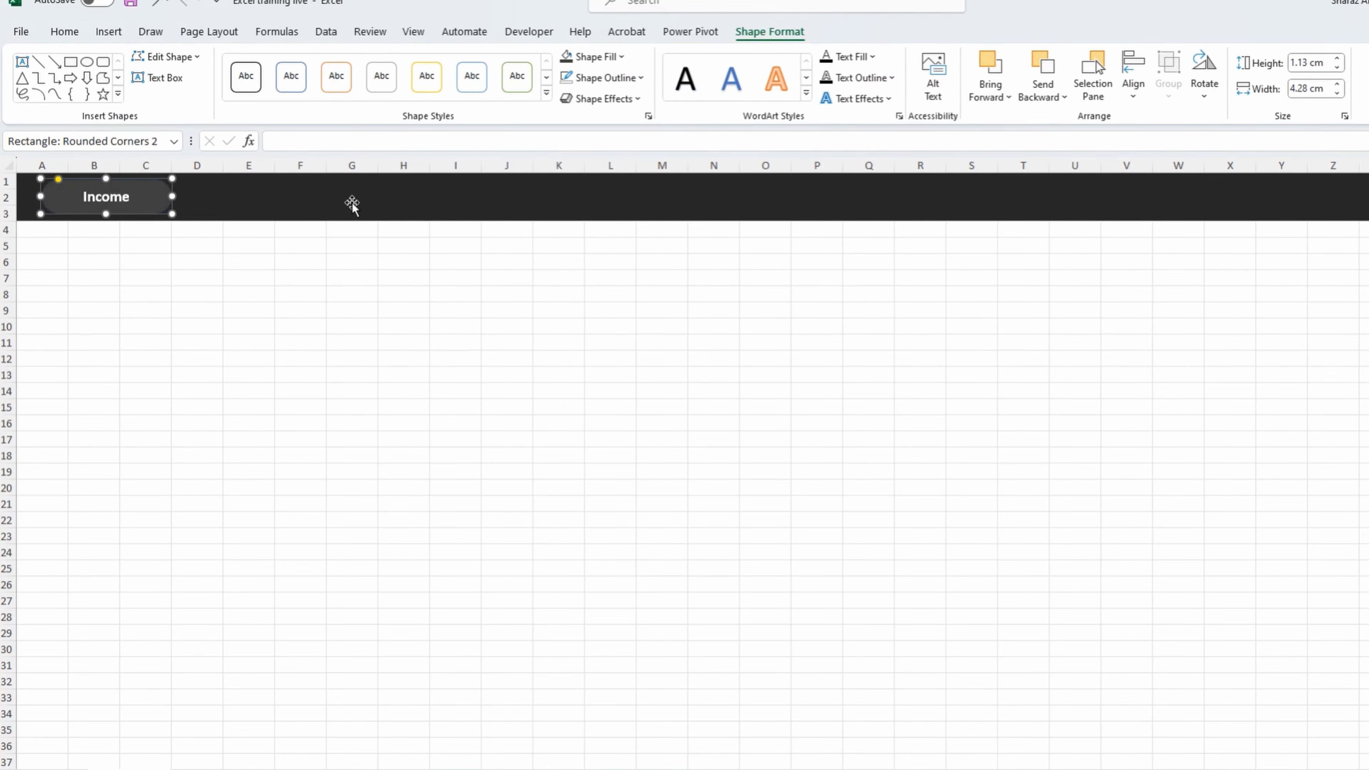
Step: Shift the Income pill slightly left and align it with the middle of the header bar
left_click(167, 213)
left_click(164, 212)
left_click(207, 205, "ctrl")
left_click(327, 32)
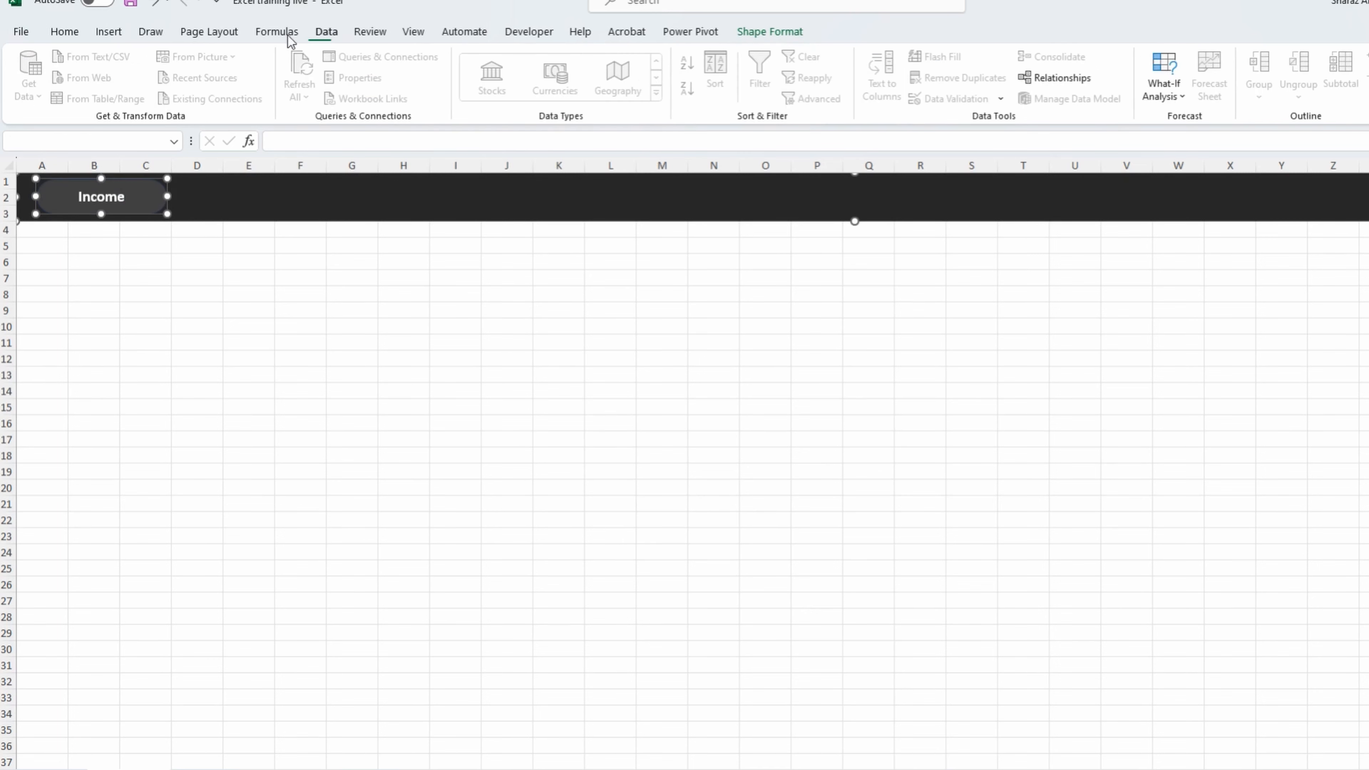
left_click(210, 32)
left_click(902, 81)
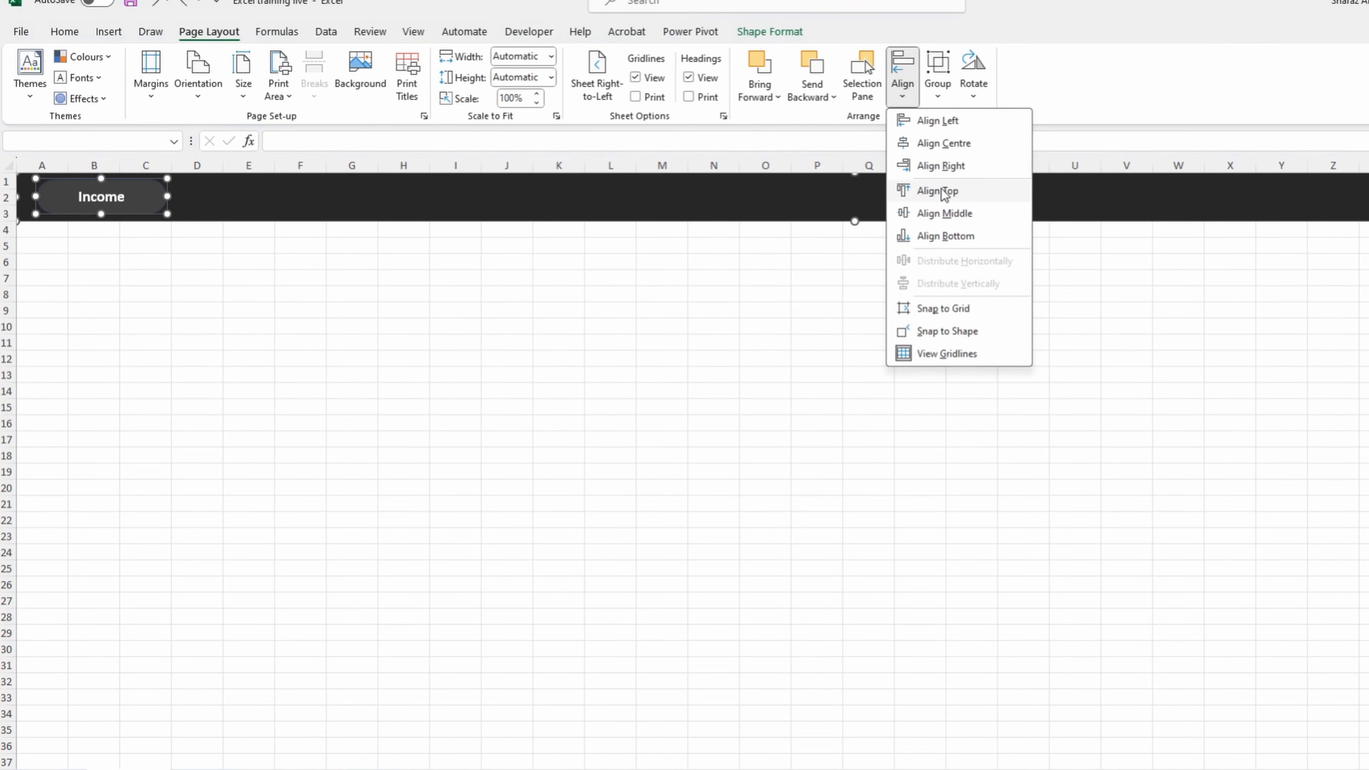
left_click(939, 213)
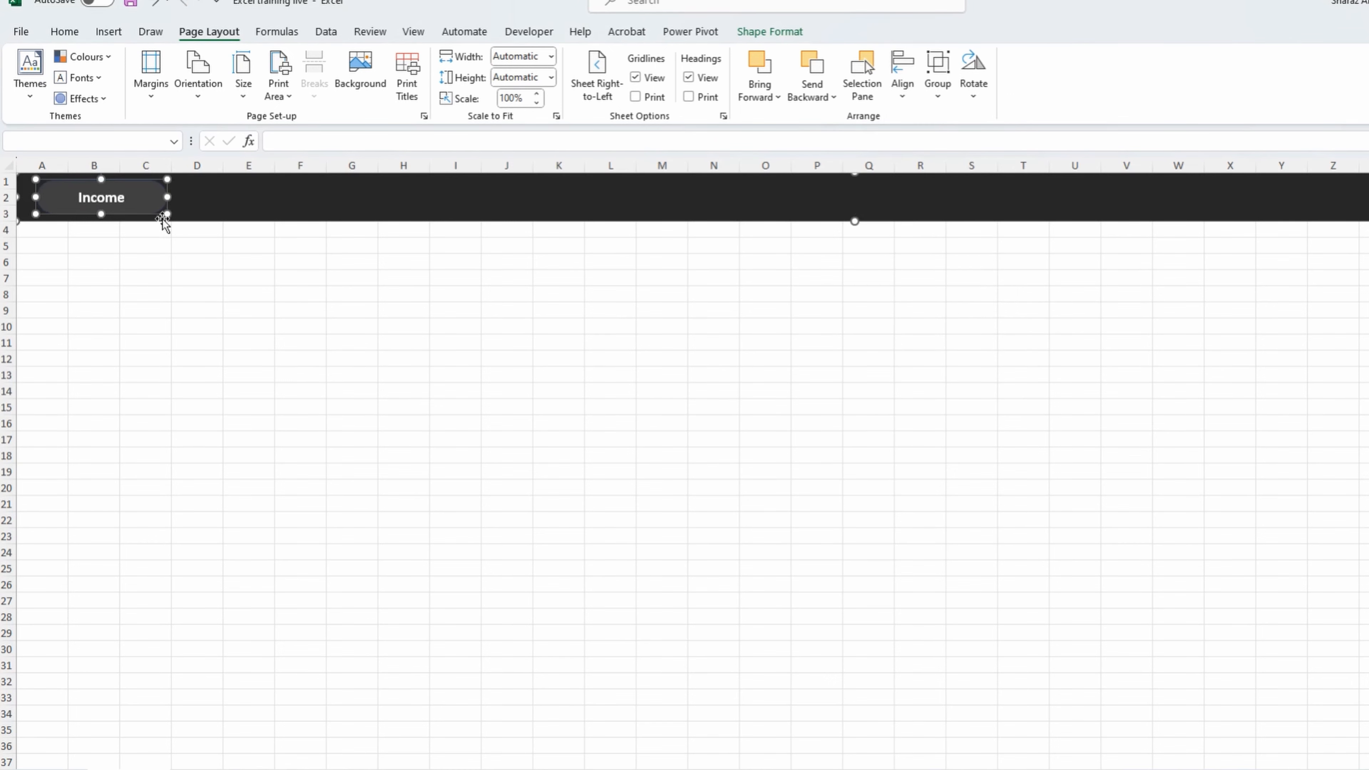
Step: Duplicate the Income pill twice along the header bar, over columns D to F and G to I
left_click(184, 261)
left_click(150, 204)
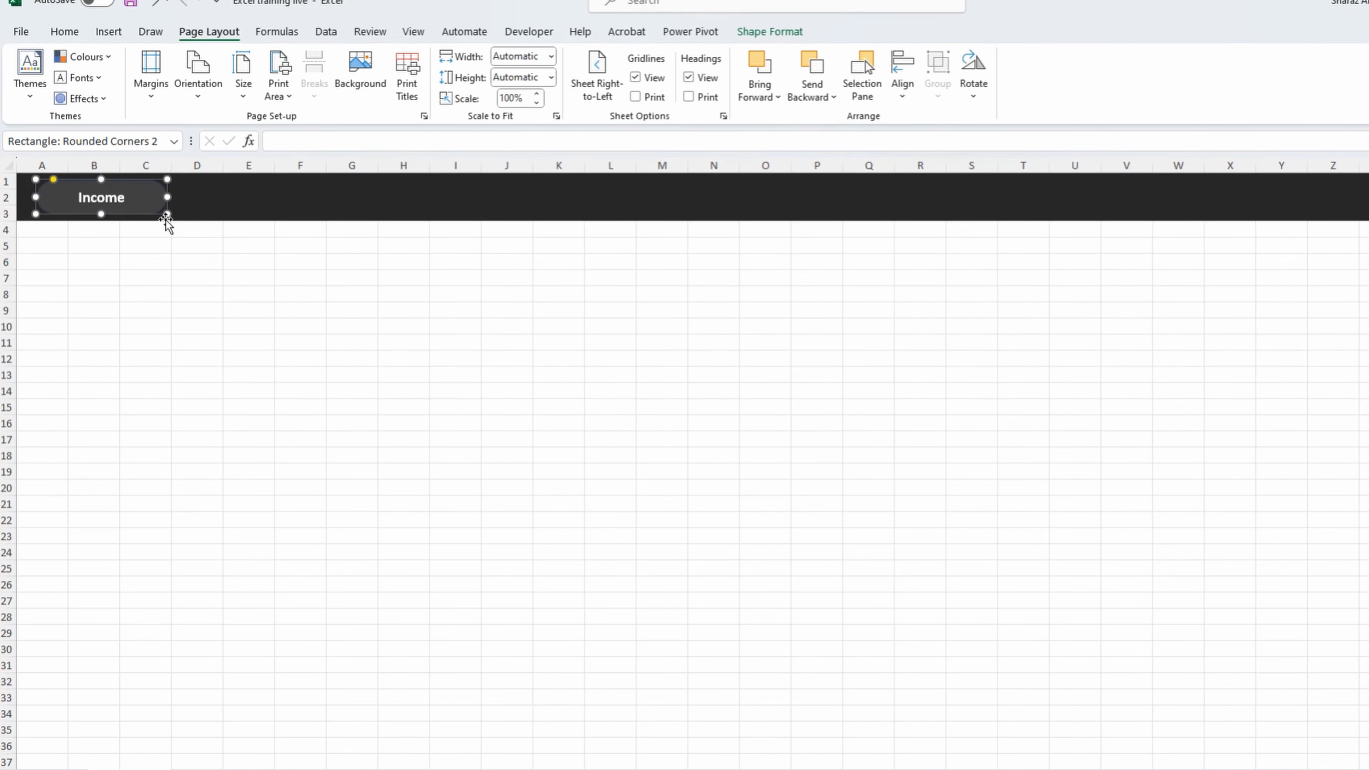
left_click_drag(155, 205, 432, 197)
Step: Align the second and the third Income pill with the middle of the header bar
left_click(297, 208)
left_click(485, 197, "ctrl")
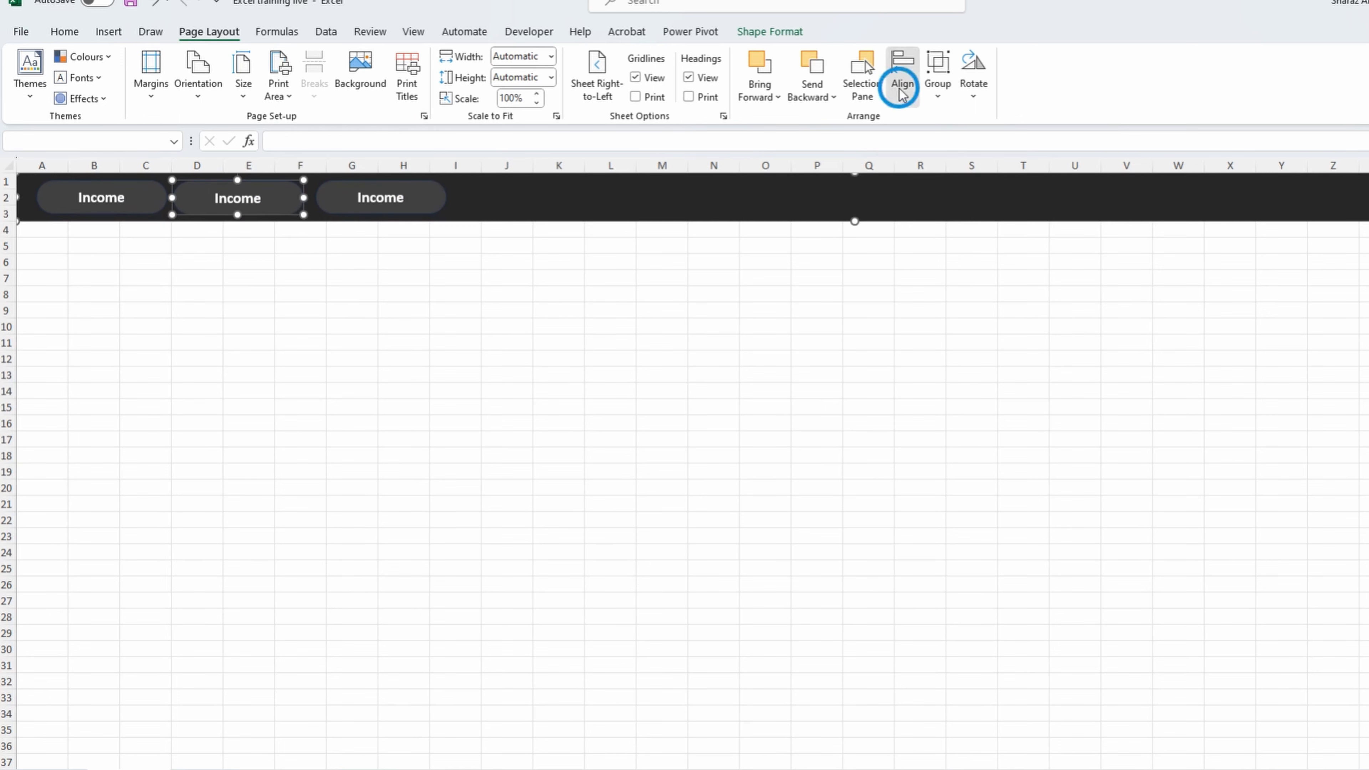
left_click(902, 95)
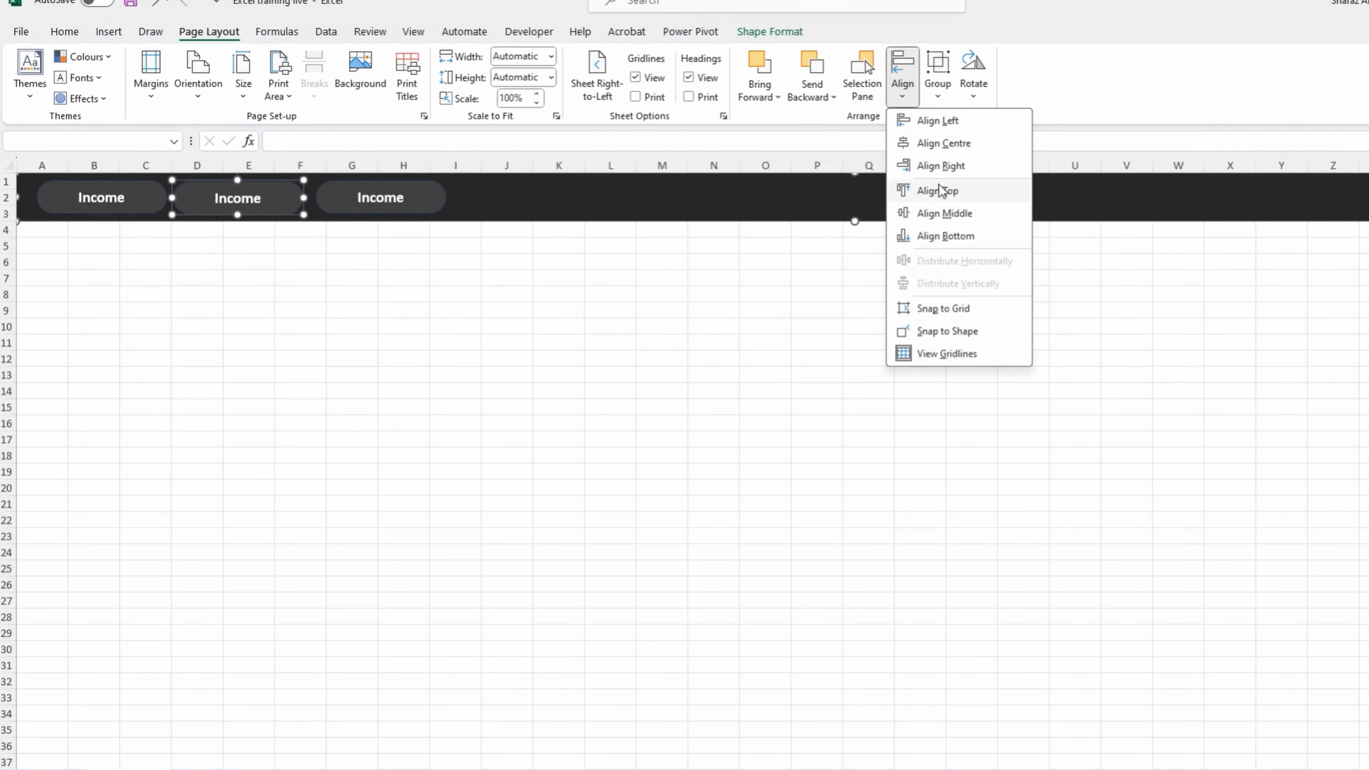
left_click(943, 214)
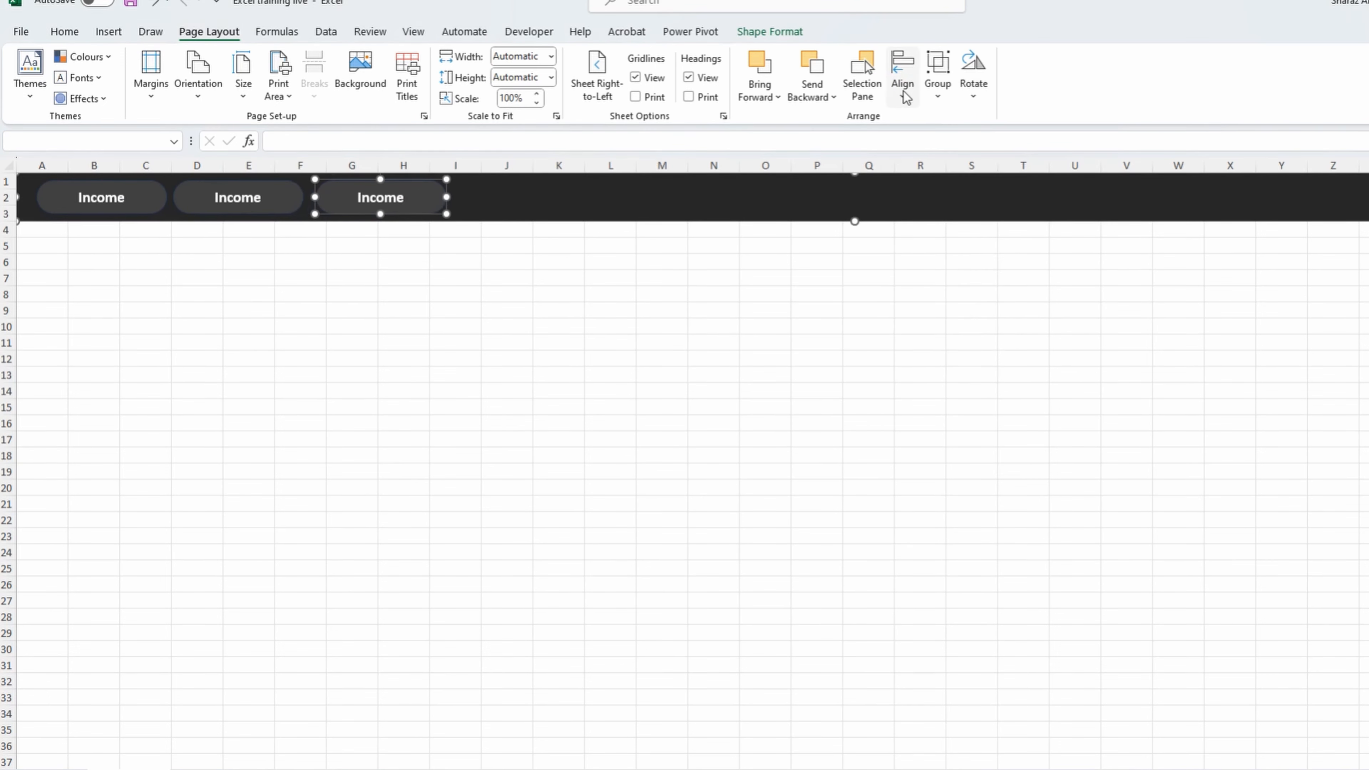
left_click(904, 91)
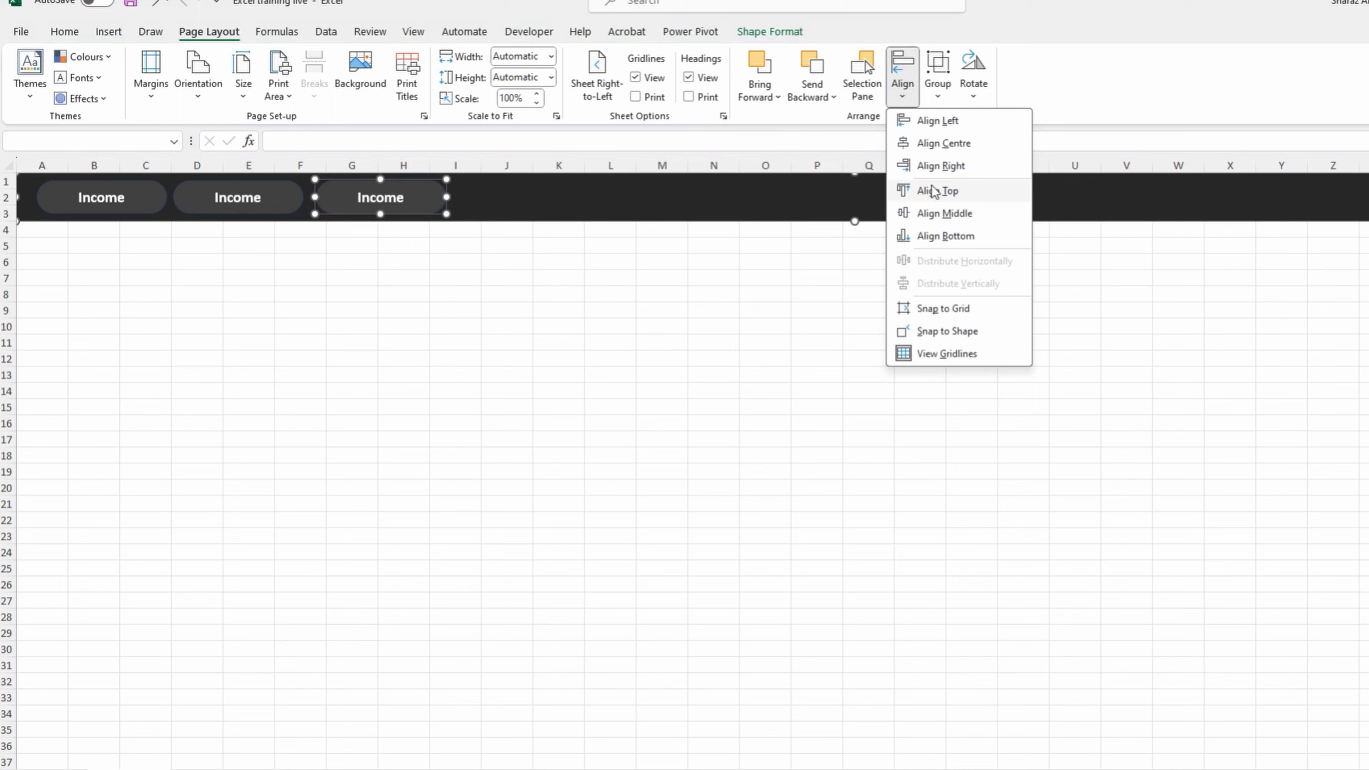
left_click(935, 212)
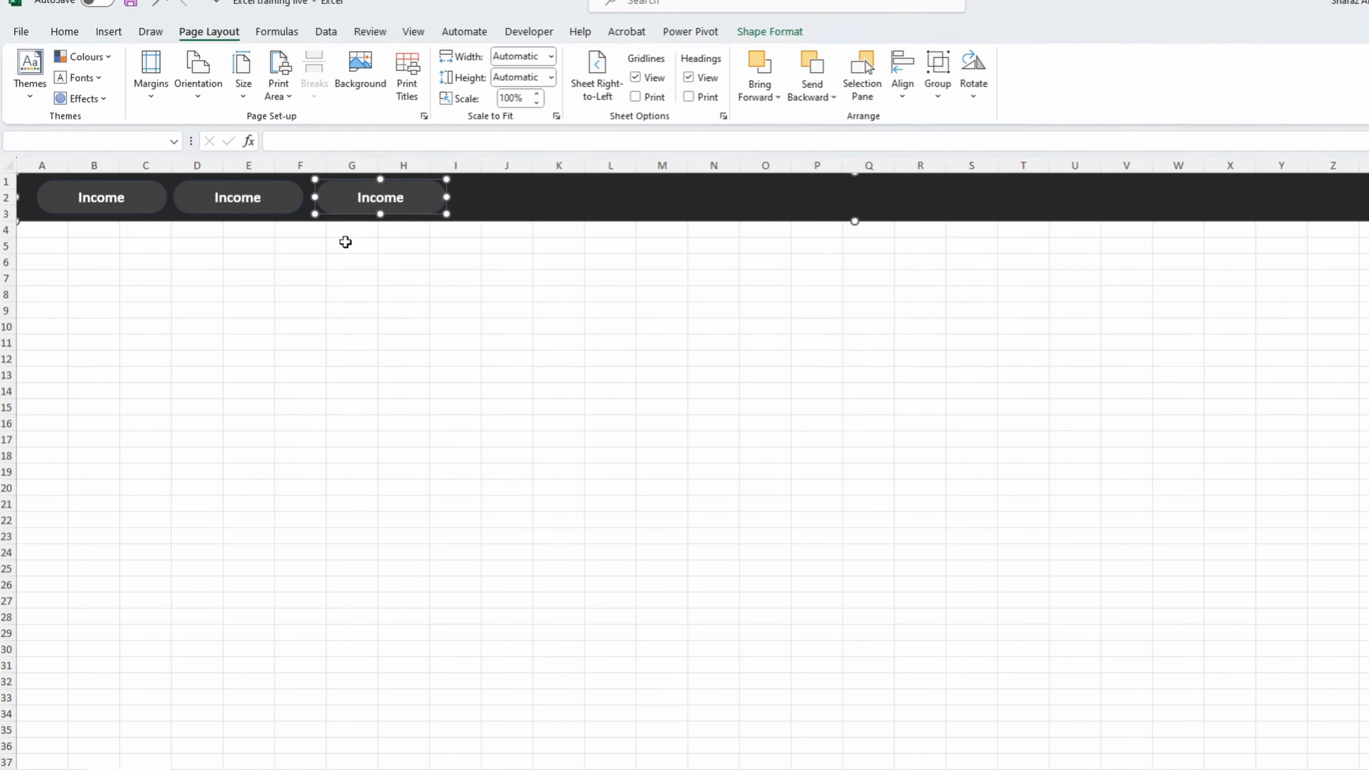
Step: Nudge the second Income pill slightly to the right to even out the spacing between the three pills
left_click(290, 204)
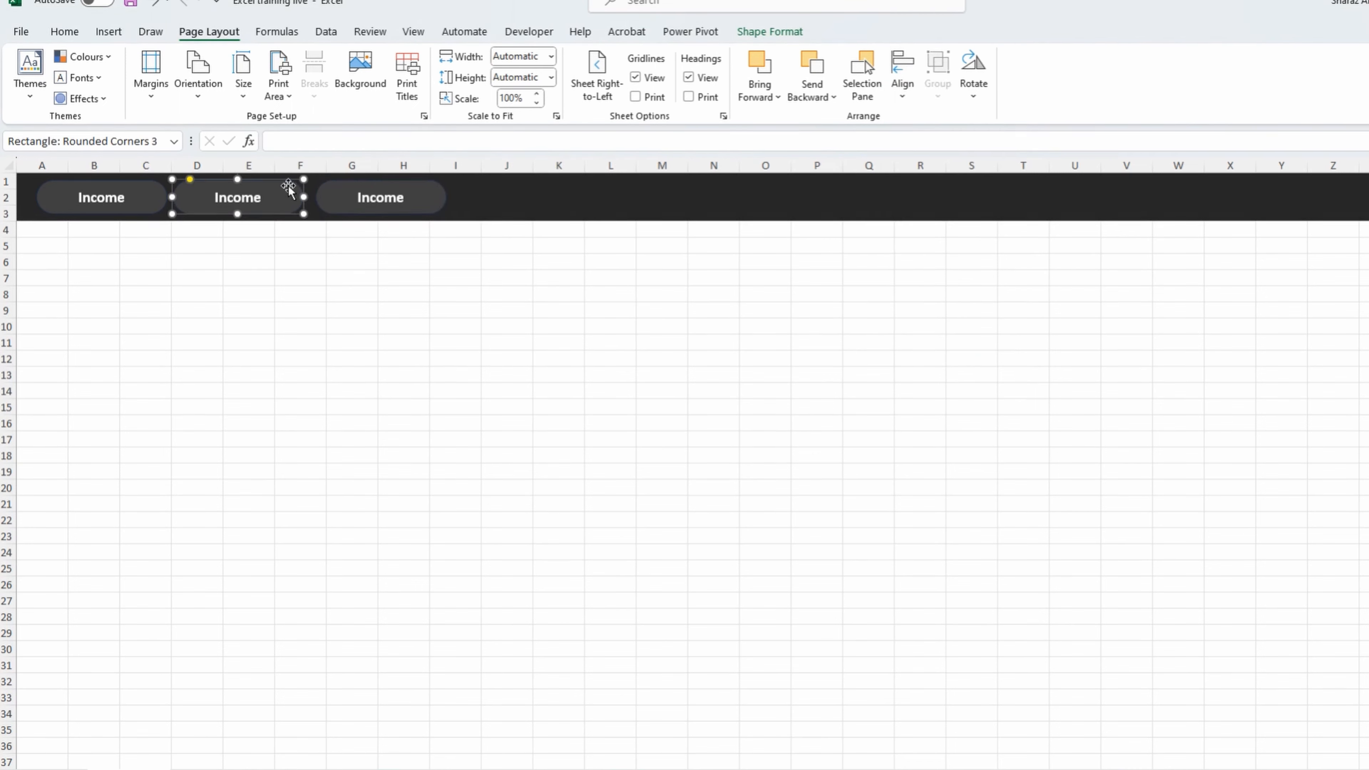
key("Right")
key("Right")
key("Right")
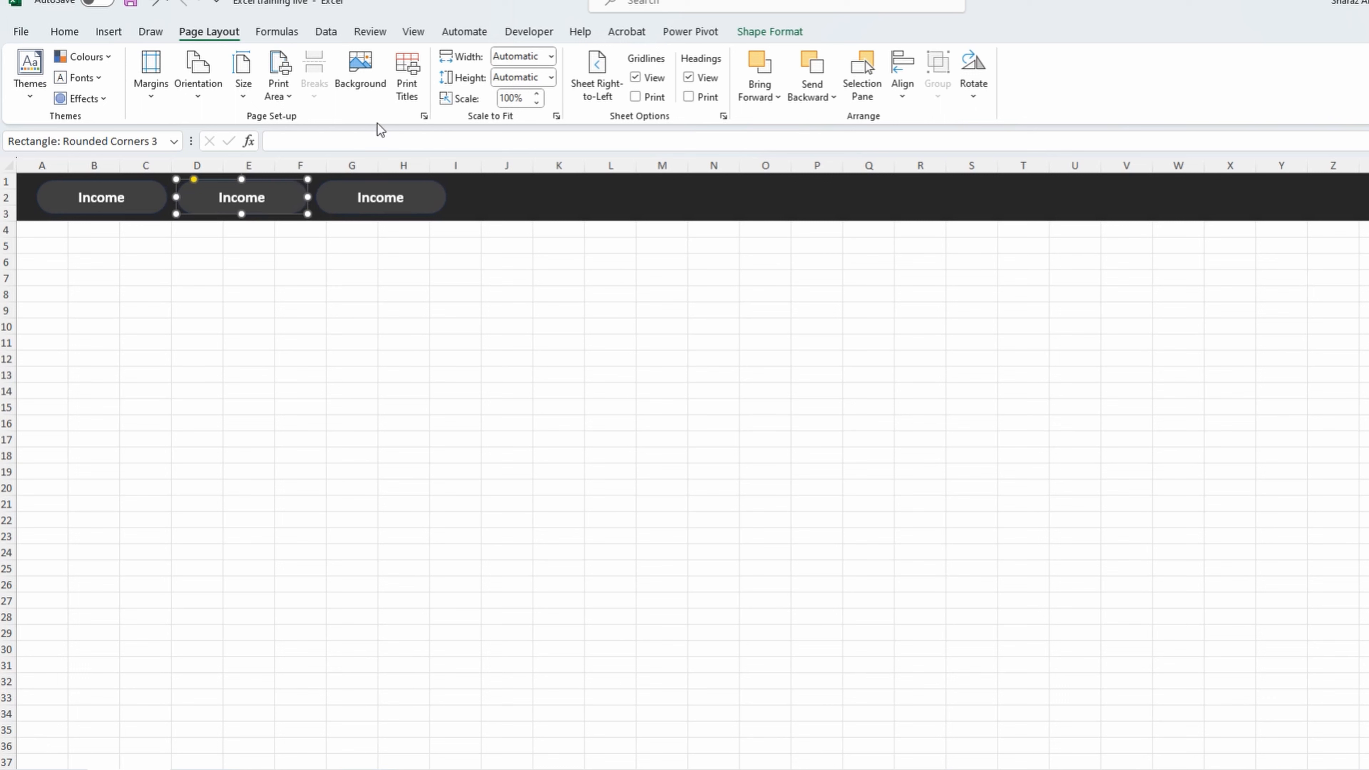
Step: Change the text of the second pill to Location and of the third pill to Sales Rep
double_click(252, 208)
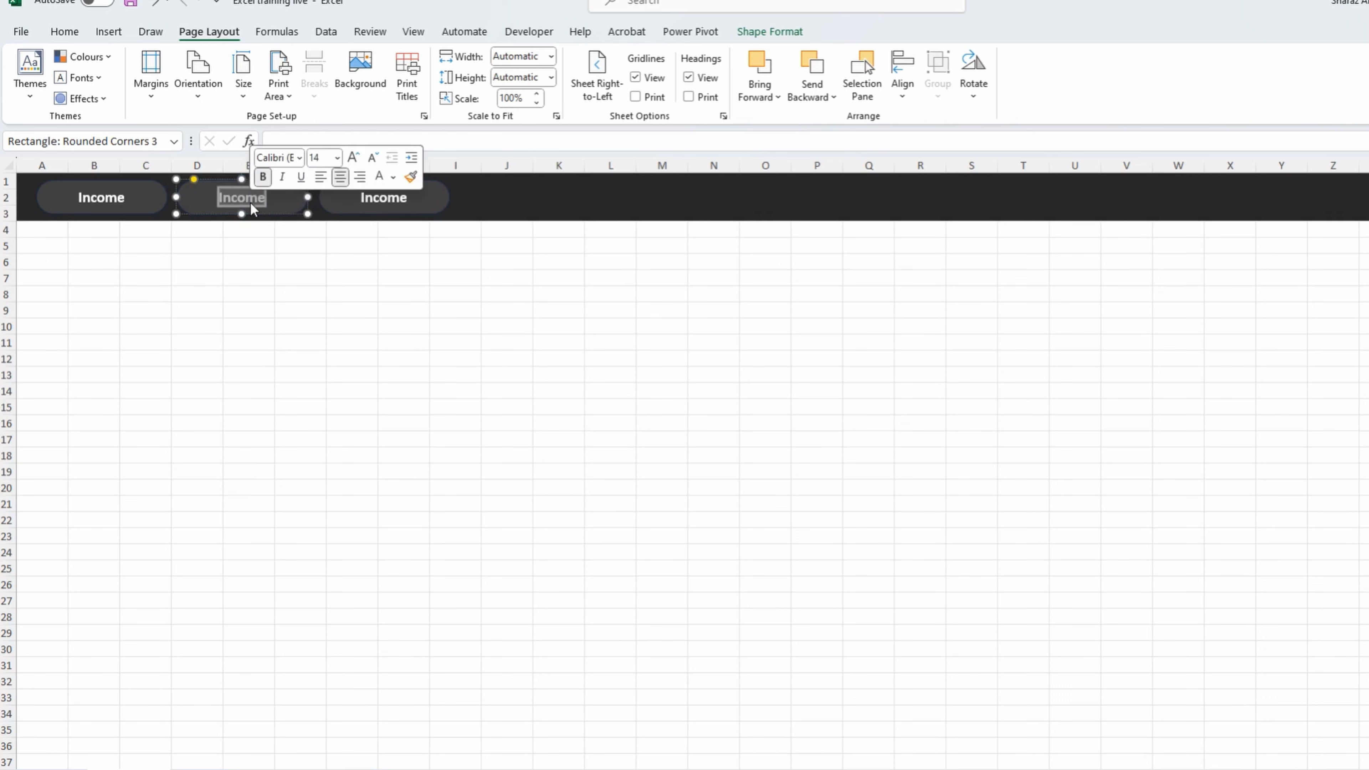
type("Location")
double_click(379, 201)
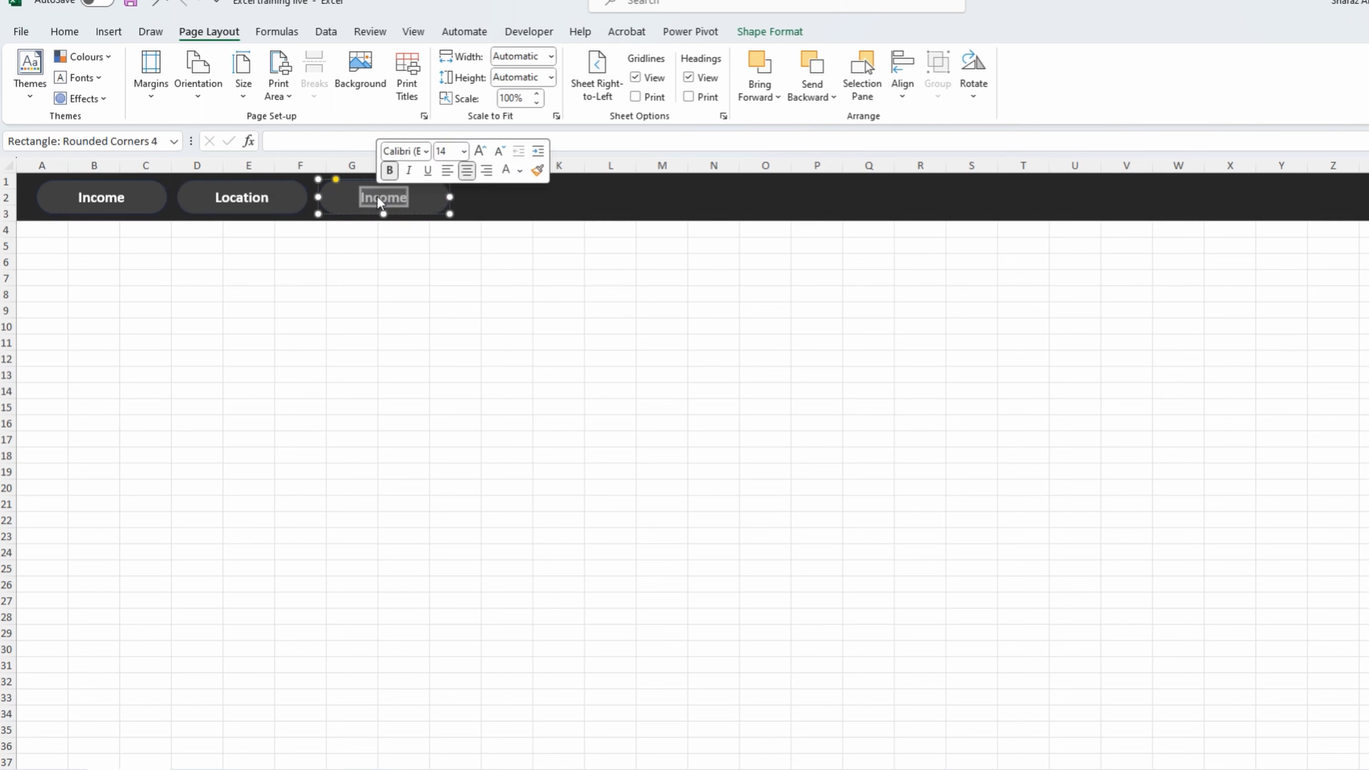
type("Sales Rep")
left_click(484, 280)
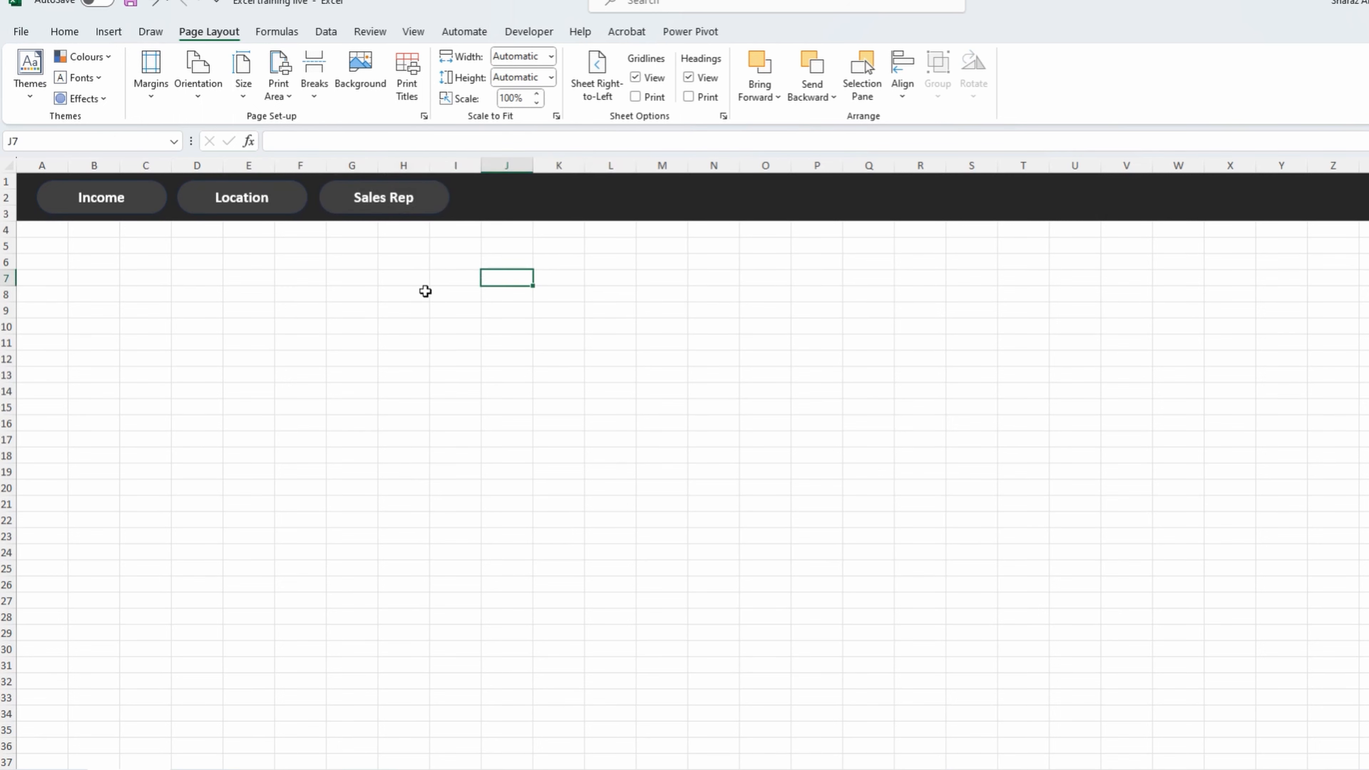
Step: Fill all cells of the sheet with black
left_click(7, 165)
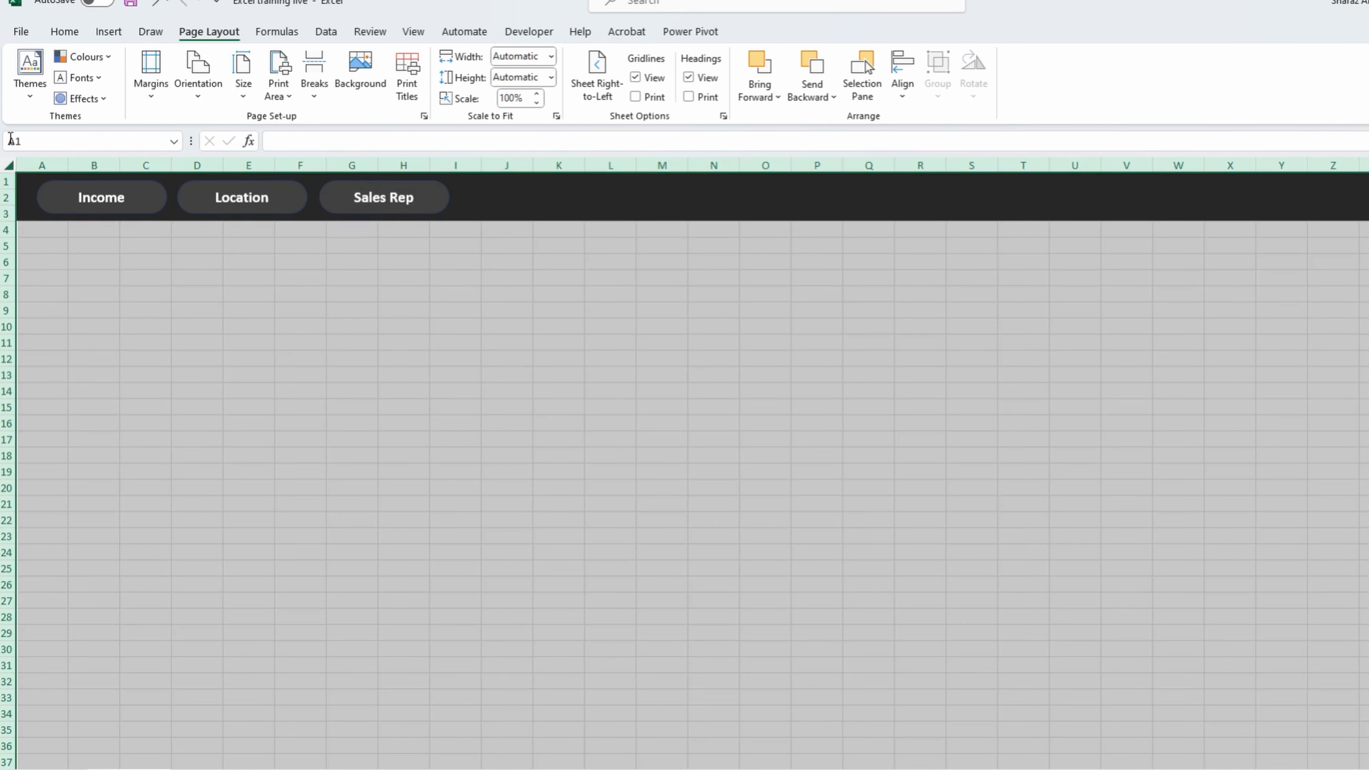
left_click(59, 36)
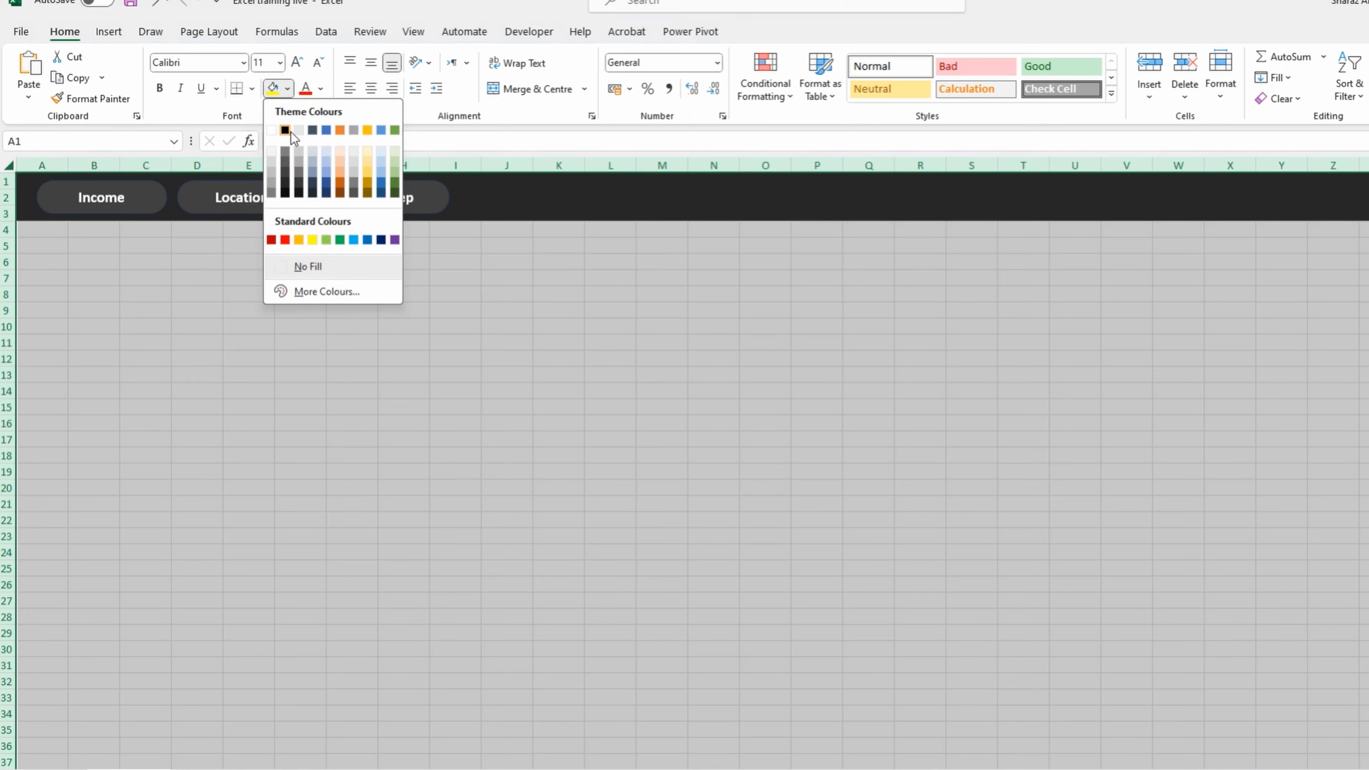
left_click(285, 130)
Step: Recolour the header bar in the darkest near-black shade and the three navigation pills in a darker grey
left_click(508, 188)
left_click(288, 89)
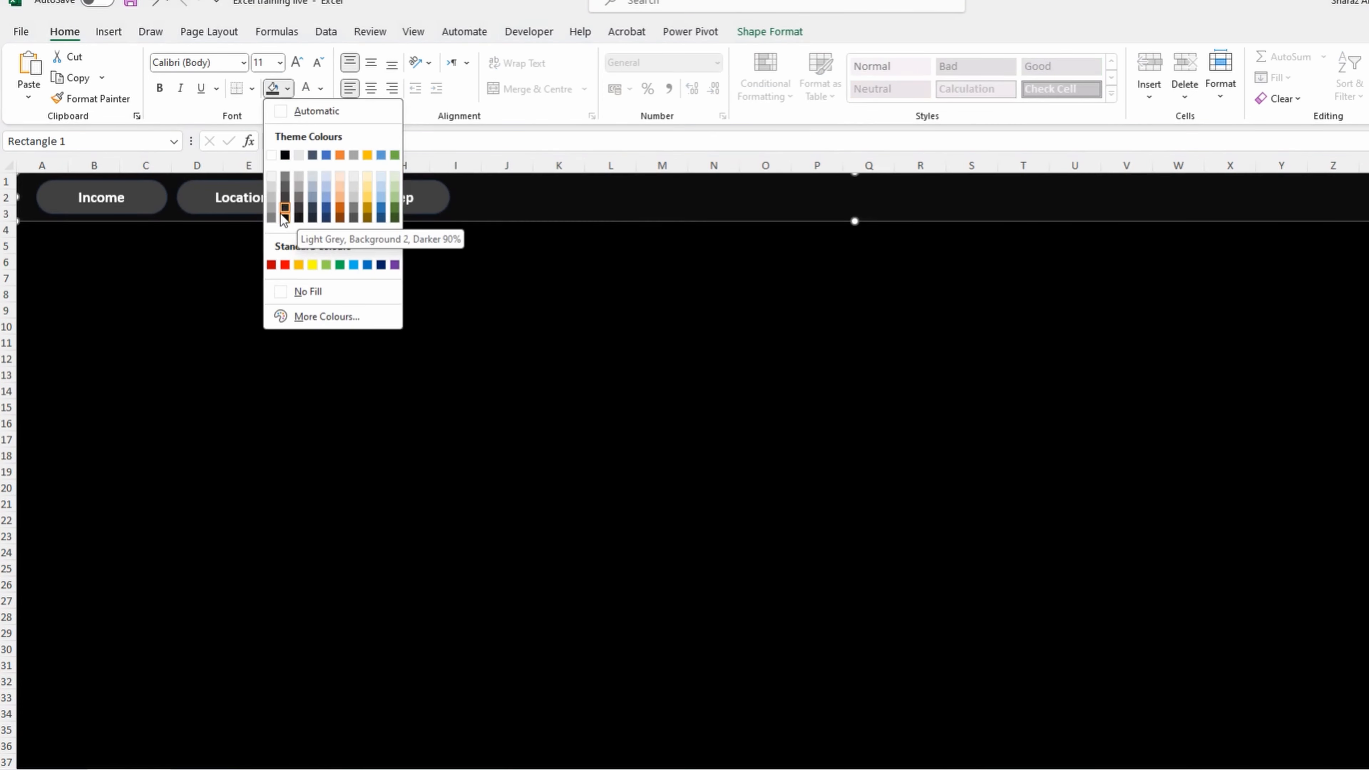
left_click(284, 219)
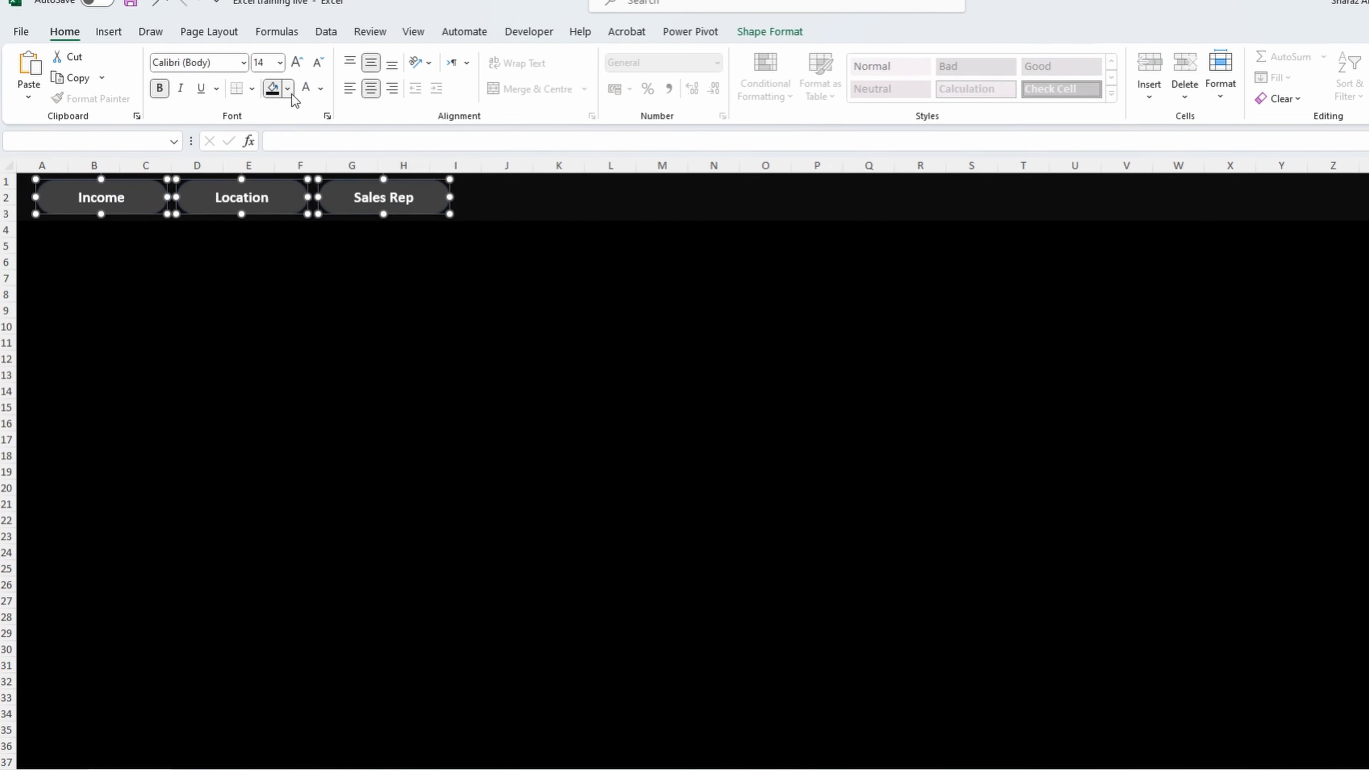
left_click(292, 94)
left_click(280, 200)
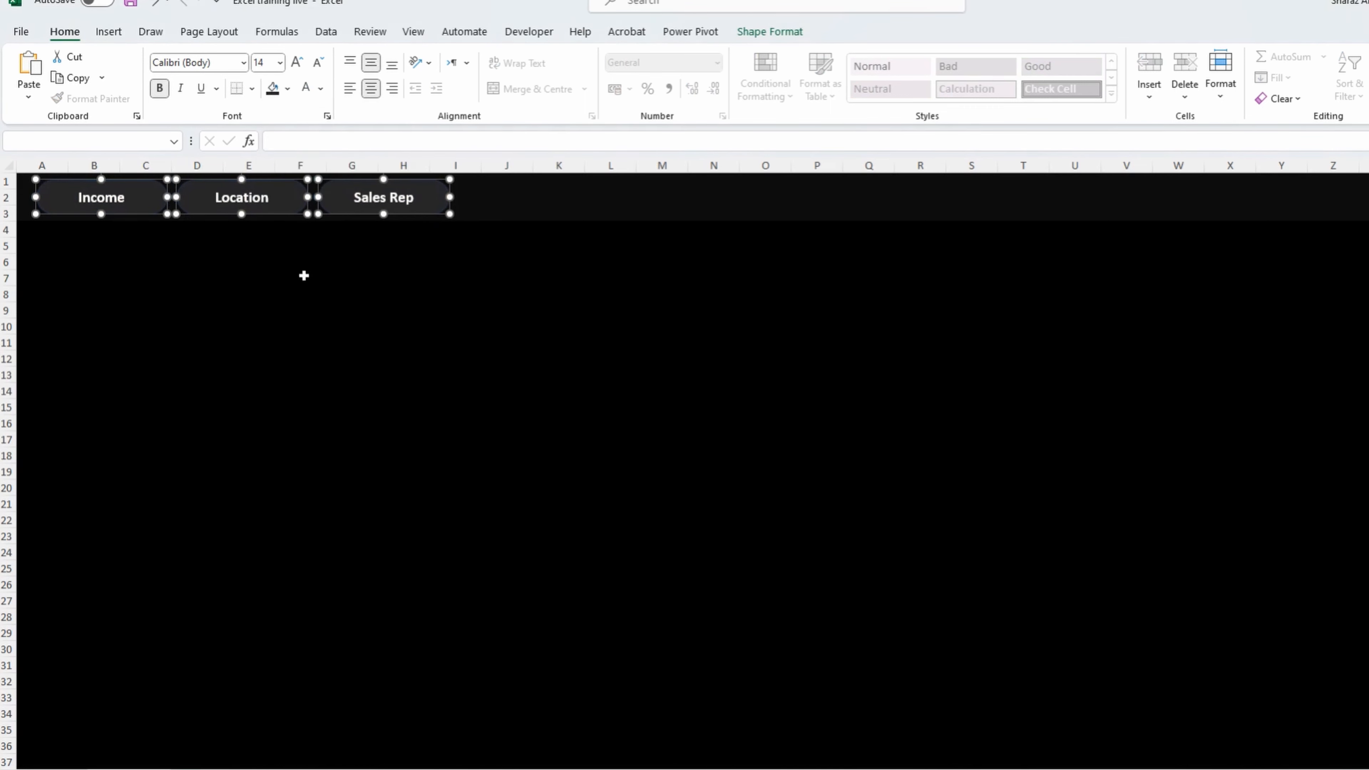
left_click(304, 276)
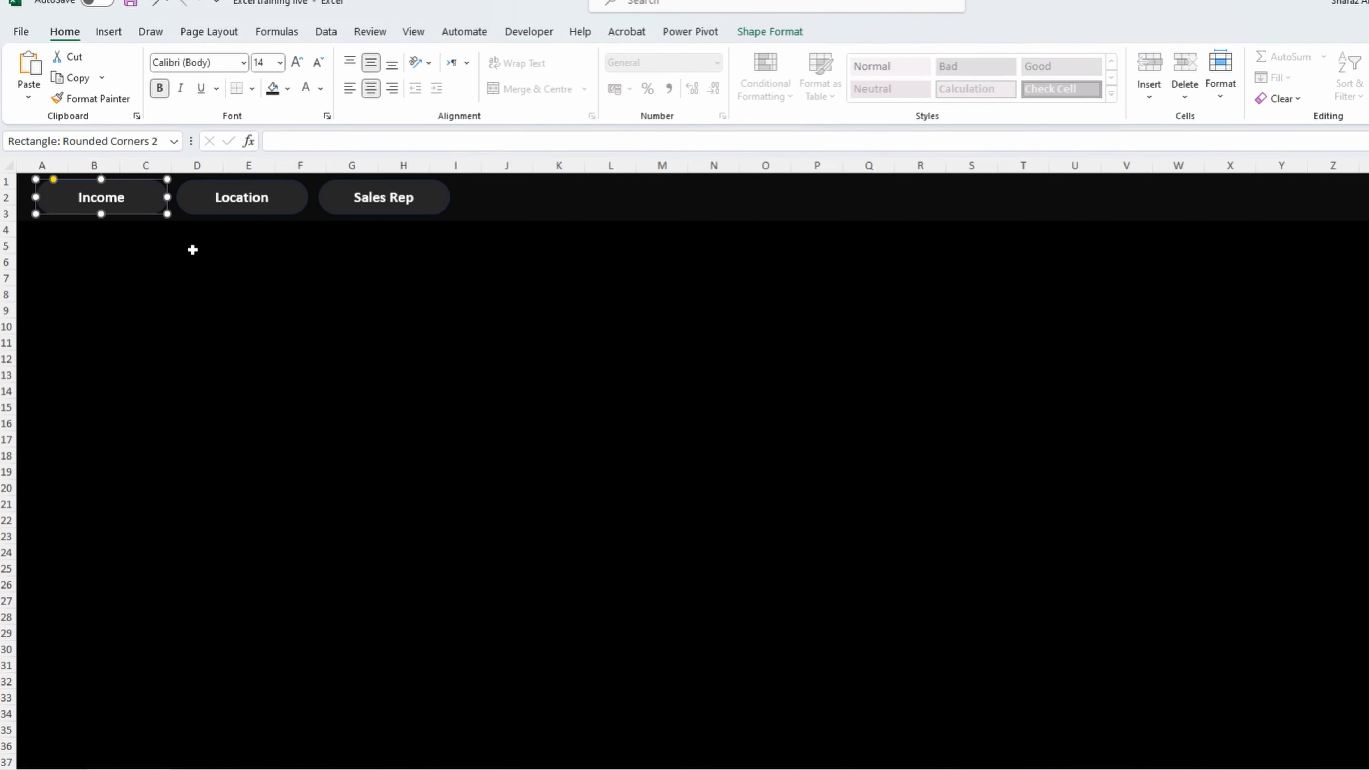
Step: Duplicate the Income pill, place the copy below the header bar and size it 1.88 cm high by 11.5 cm wide
key("ctrl+d")
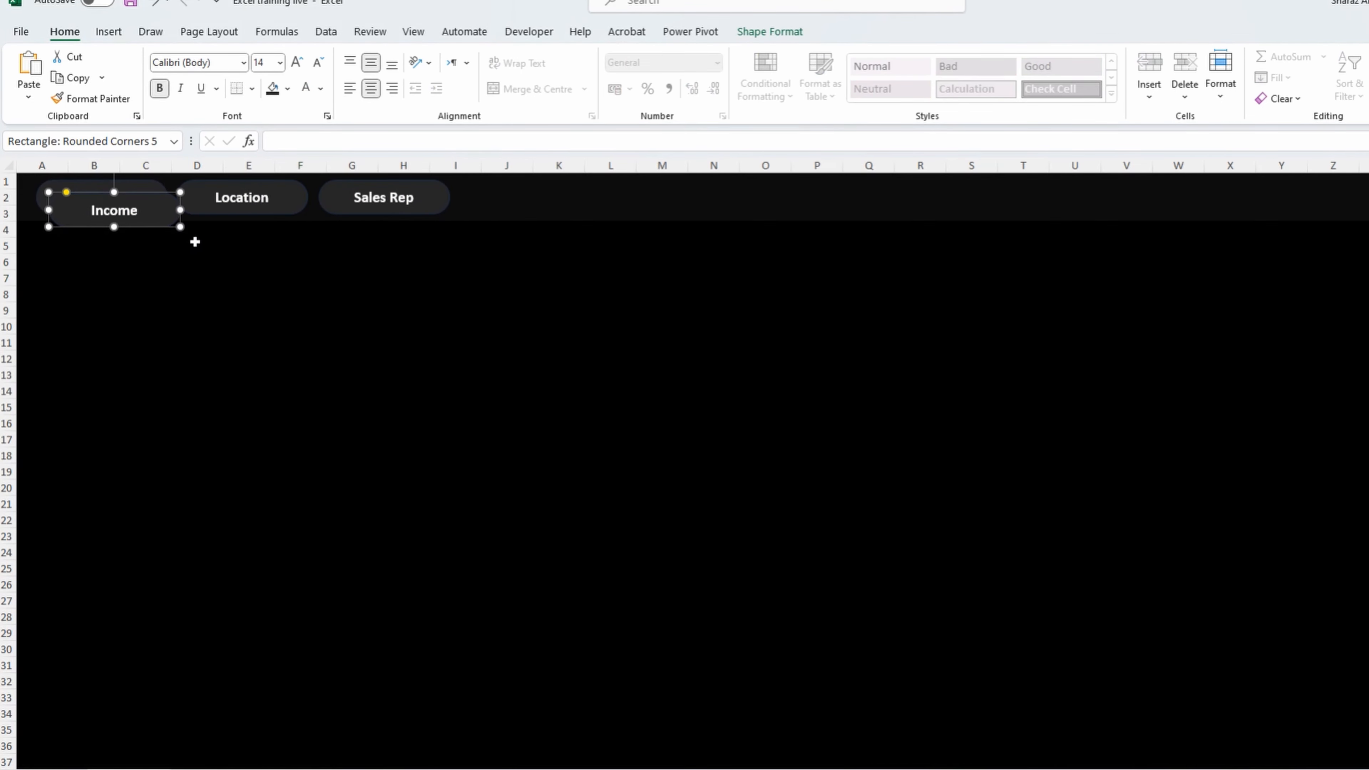
left_click_drag(164, 217, 169, 259)
left_click(756, 35)
left_click(1309, 61)
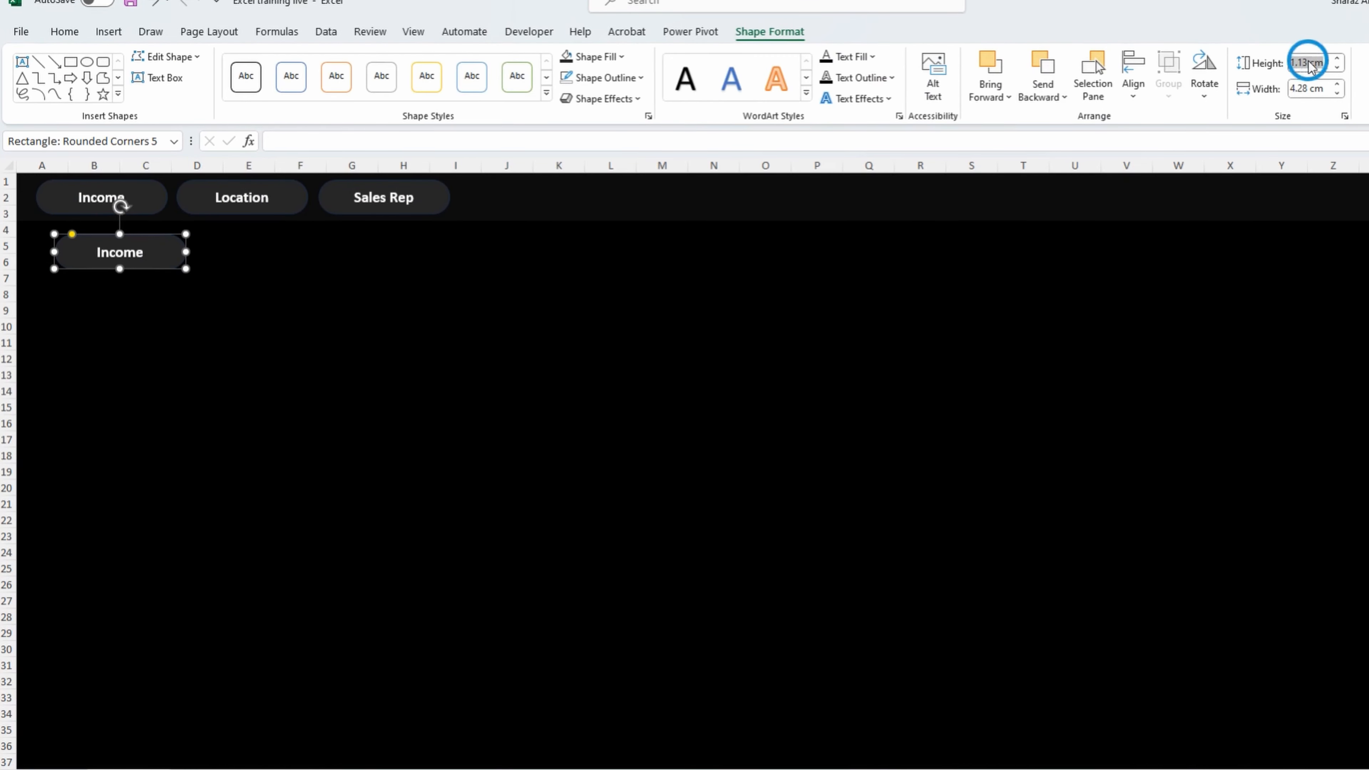
type("1.88")
key("Tab")
type("11.5")
key("Tab")
Step: Extend the text of the large pill to Income Breakdown
double_click(240, 264)
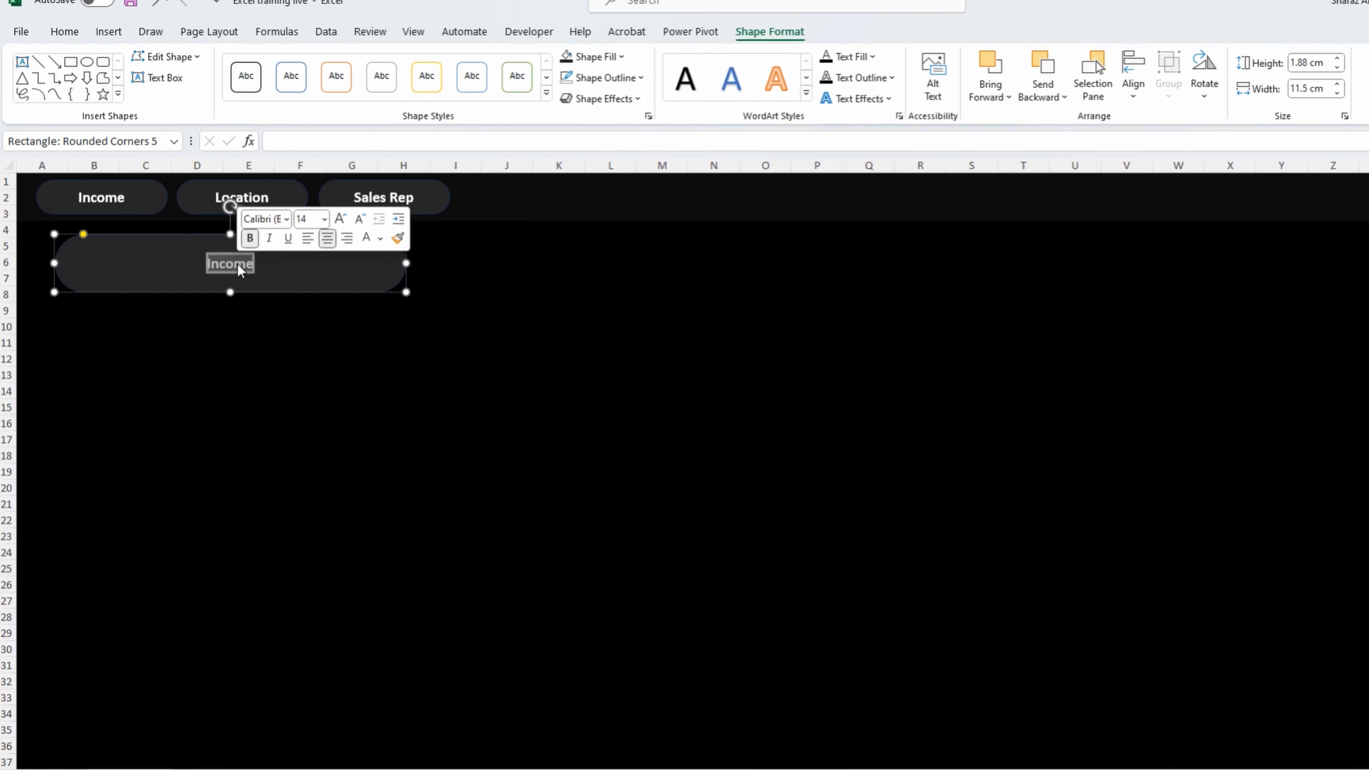
key("Right")
type("Breakdown")
left_click(643, 217)
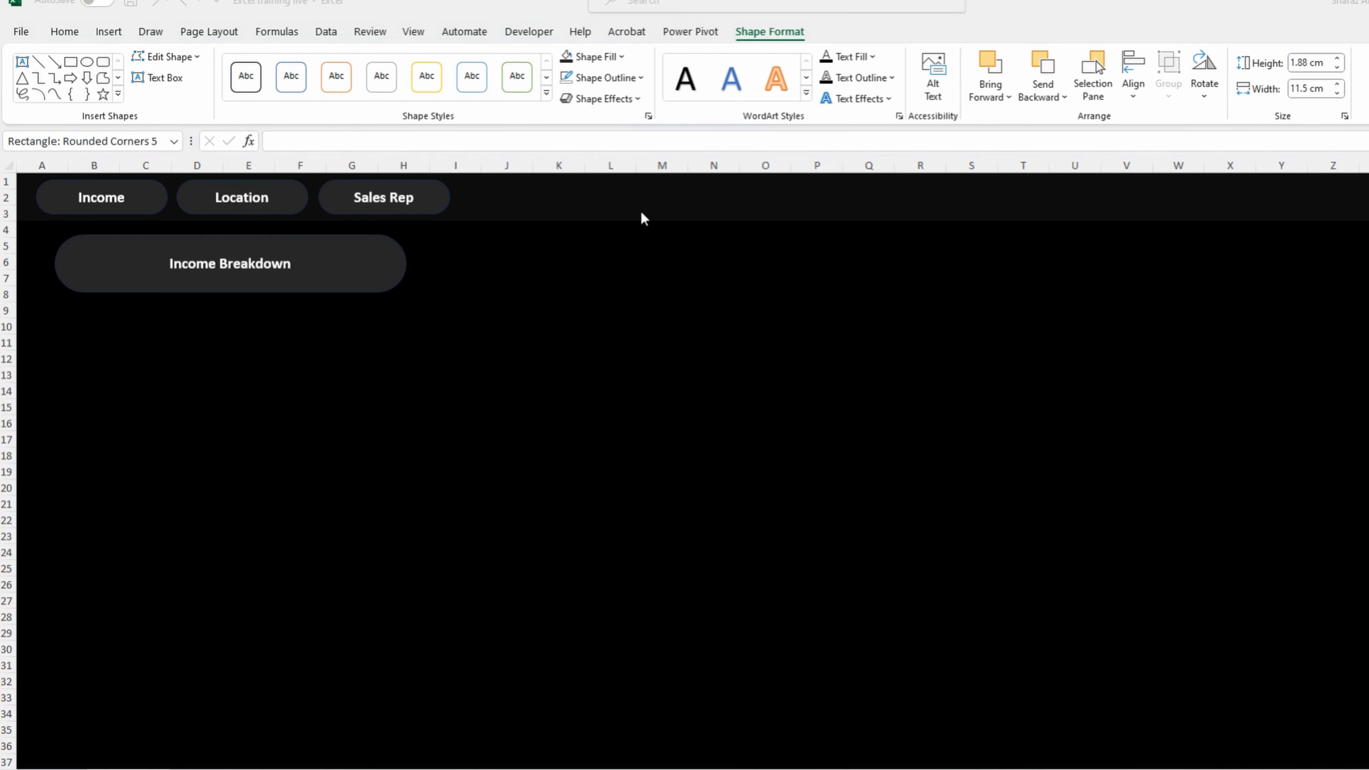
Step: Set the Income Breakdown title to 28 pt Biome and the text of the three navigation pills to Abadi
triple_click(261, 263)
left_click(65, 32)
left_click(280, 63)
left_click(265, 290)
left_click(233, 63)
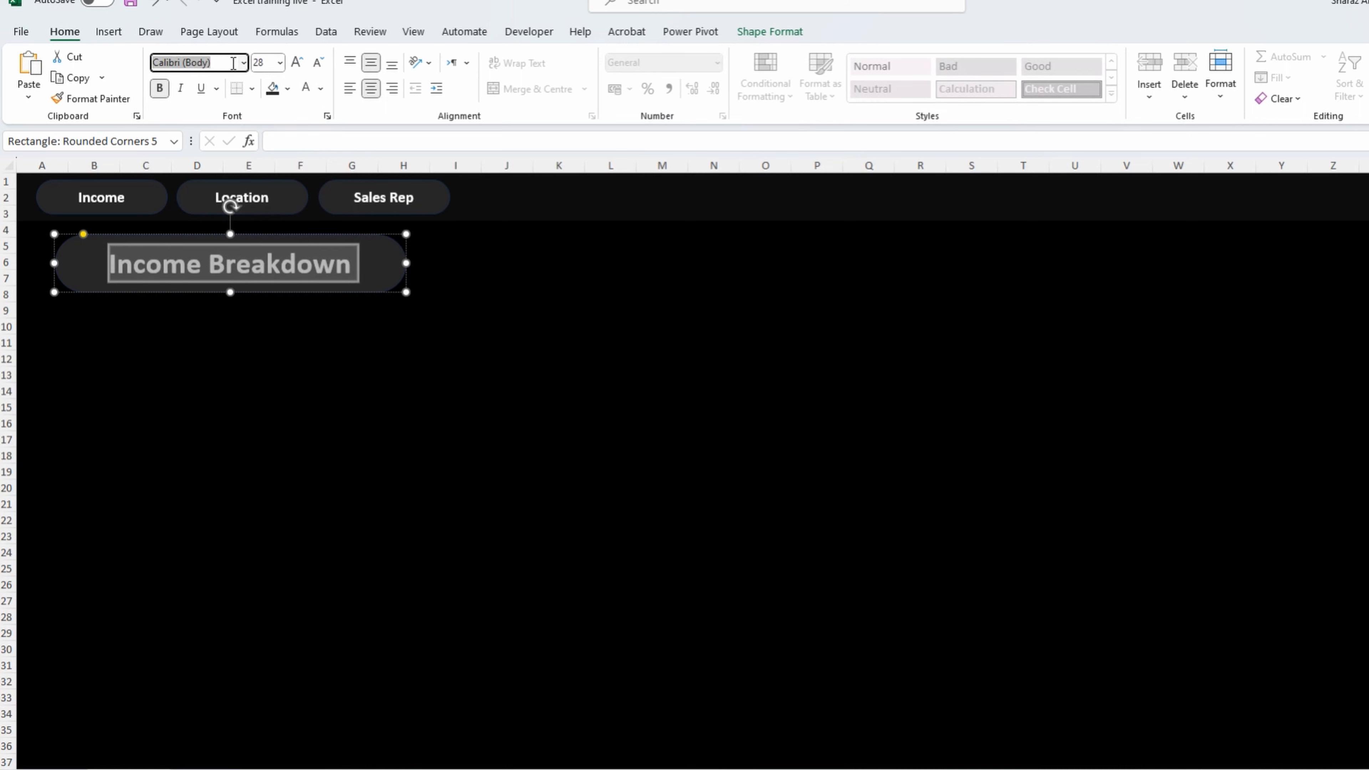
key("Return")
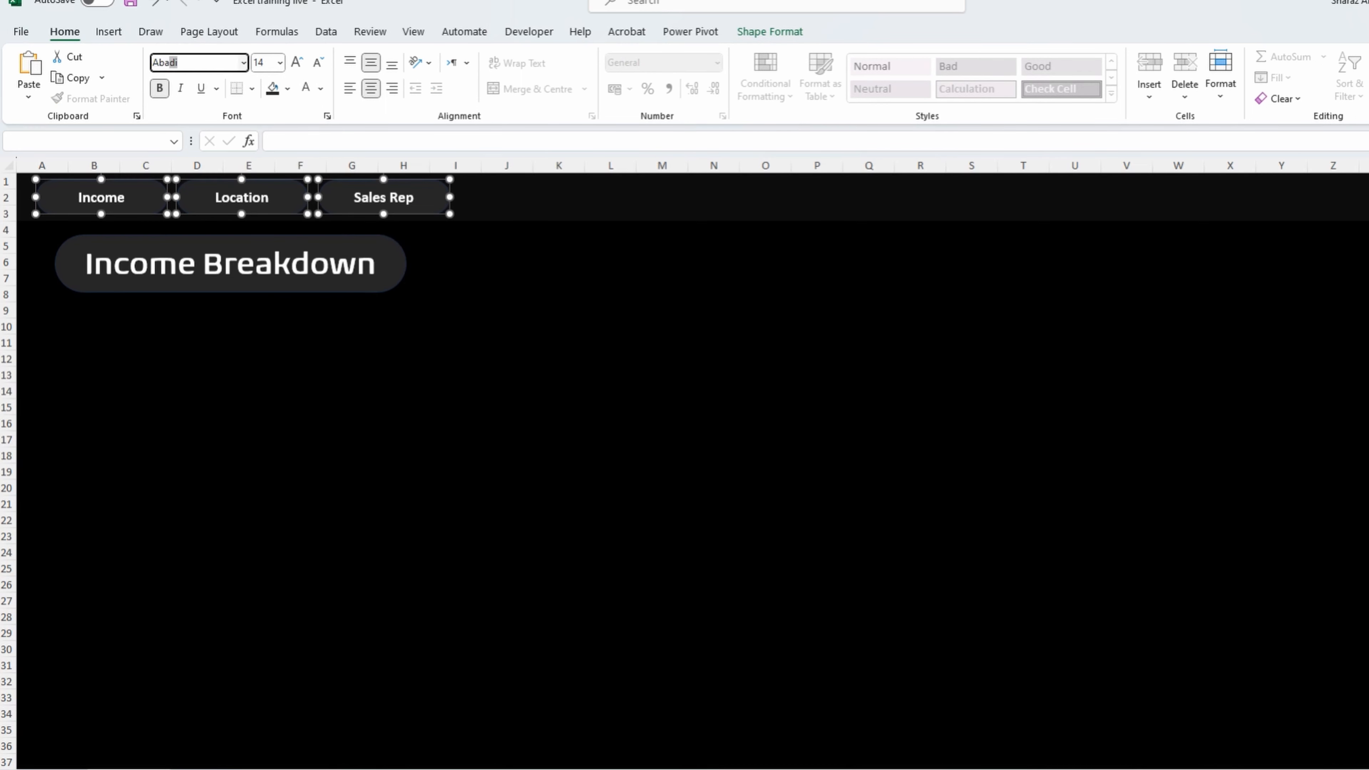
key("Tab")
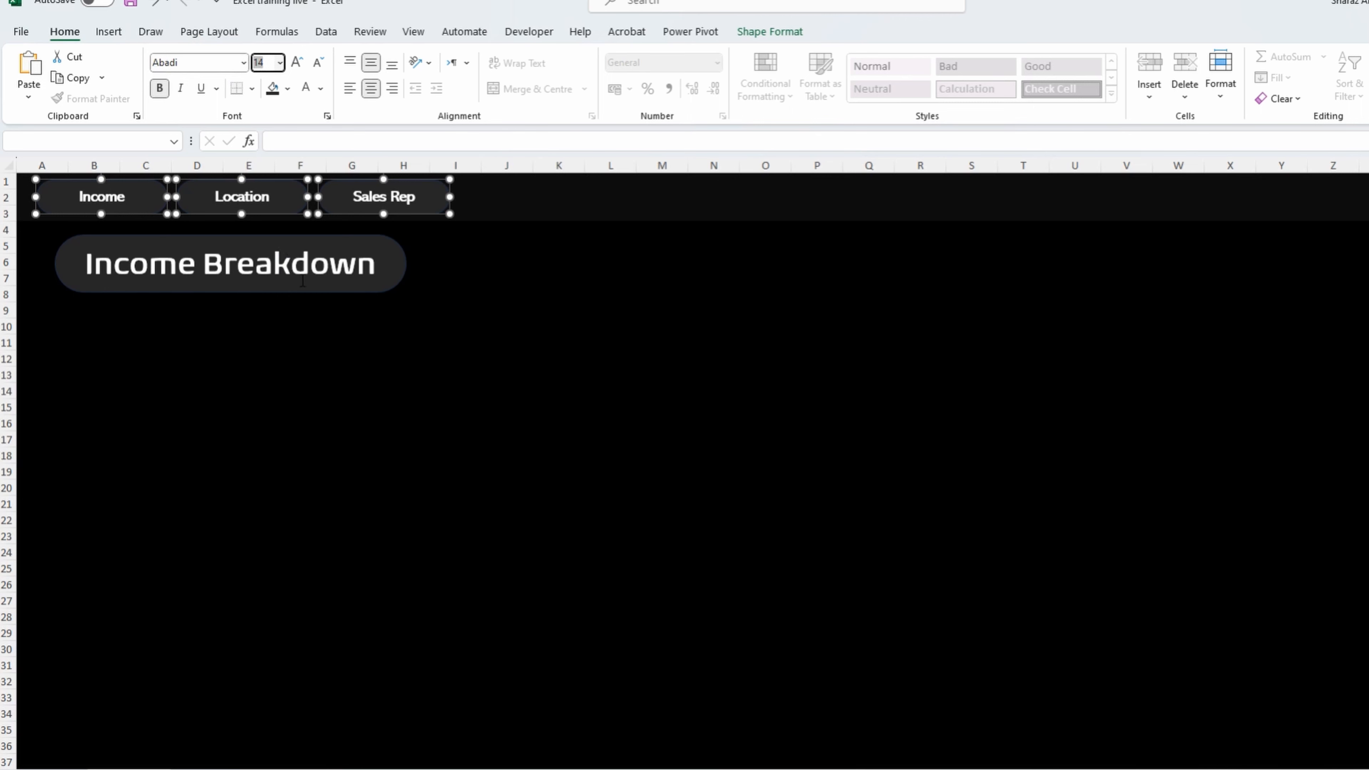
Step: Fill the Income Breakdown title pill with the standard purple
left_click(302, 280)
left_click(288, 88)
left_click(393, 266)
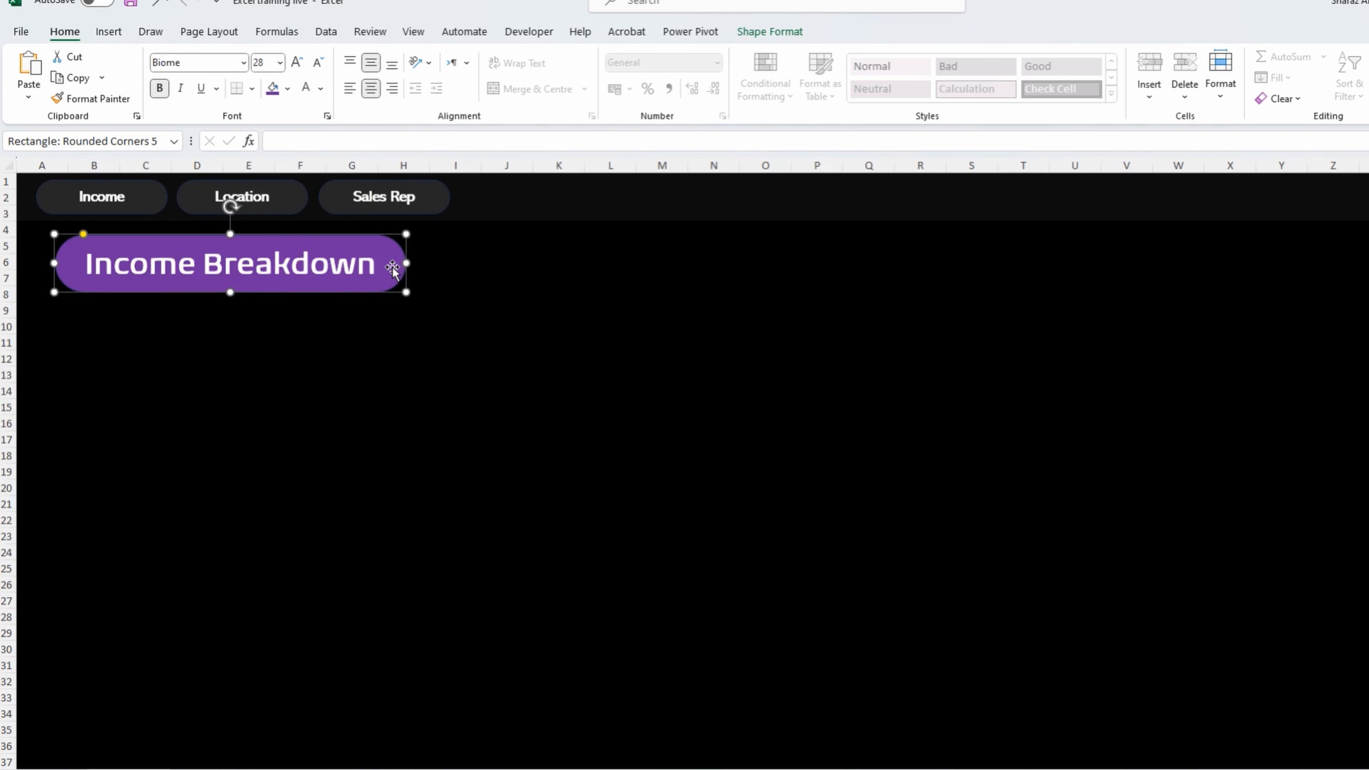
Step: Give the Income navigation pill a standard purple outline with a 3 pt weight
left_click(137, 213)
left_click(770, 31)
left_click(602, 77)
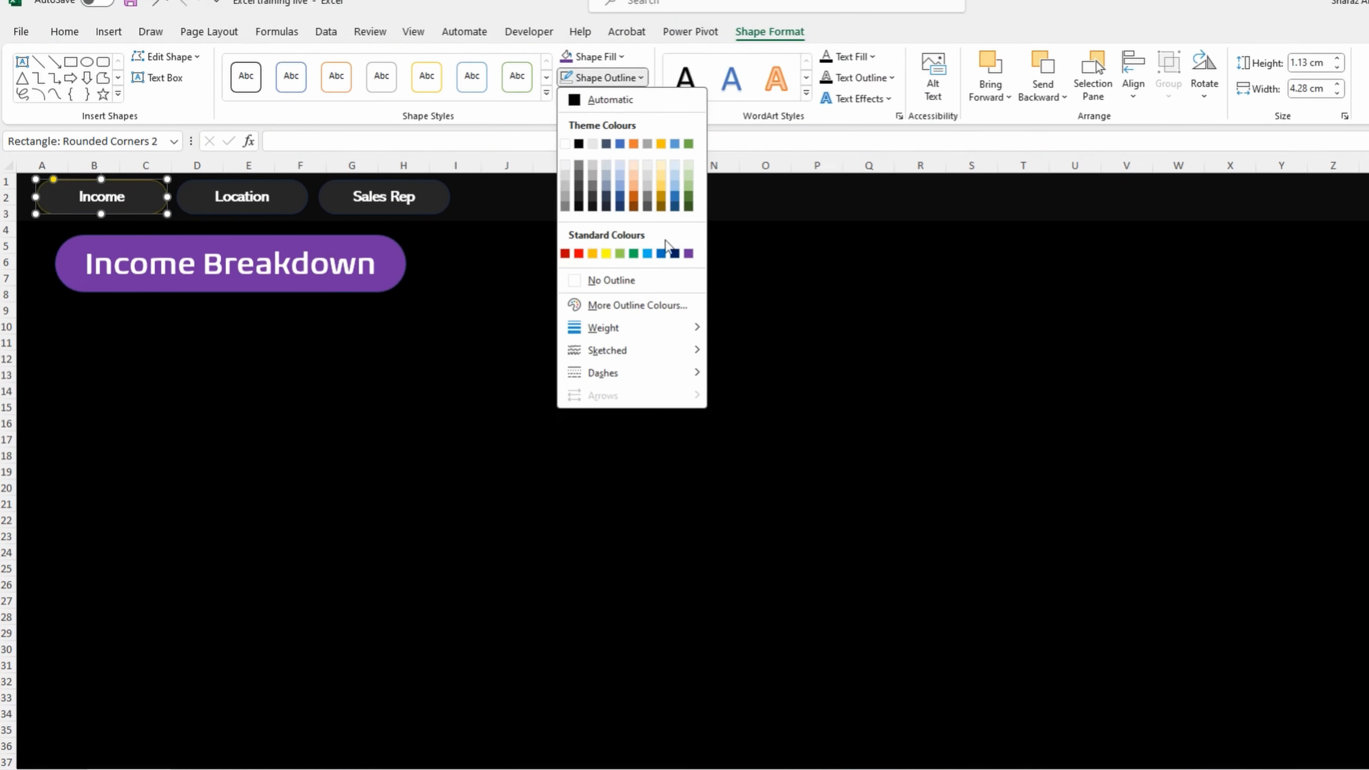
left_click(688, 254)
left_click(602, 77)
mouse_move(603, 327)
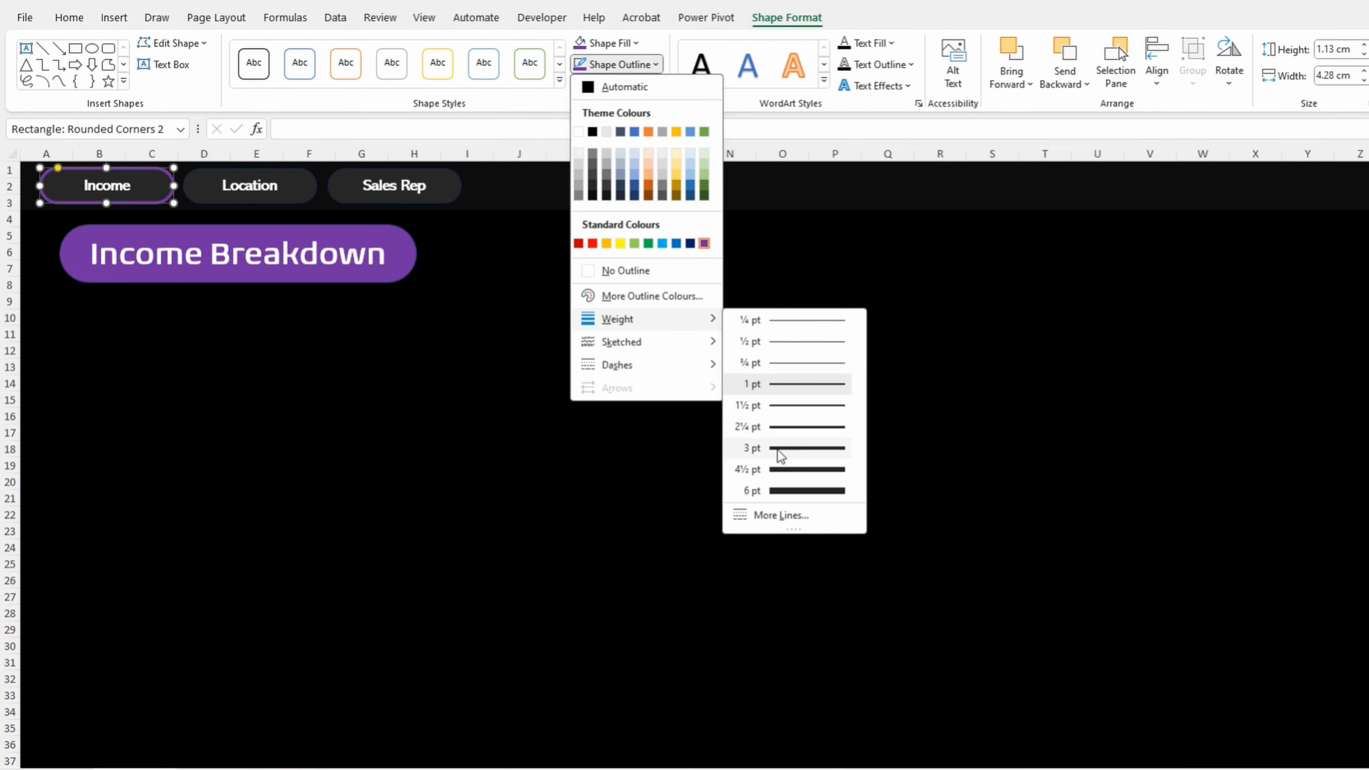
left_click(749, 464)
left_click(350, 377)
Step: Link the Income navigation pill to cell A1 of the Dash Income sheet with a blank ScreenTip
right_click(161, 183)
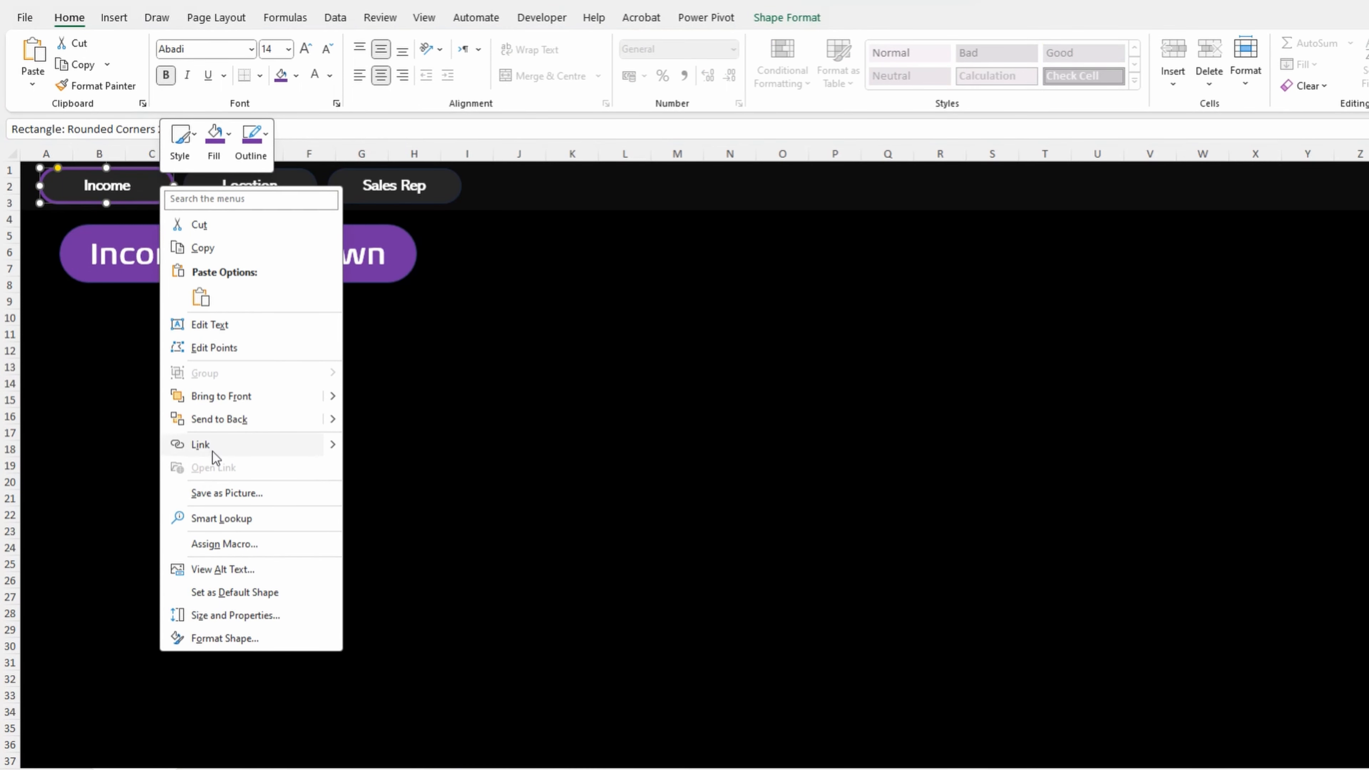
left_click(217, 444)
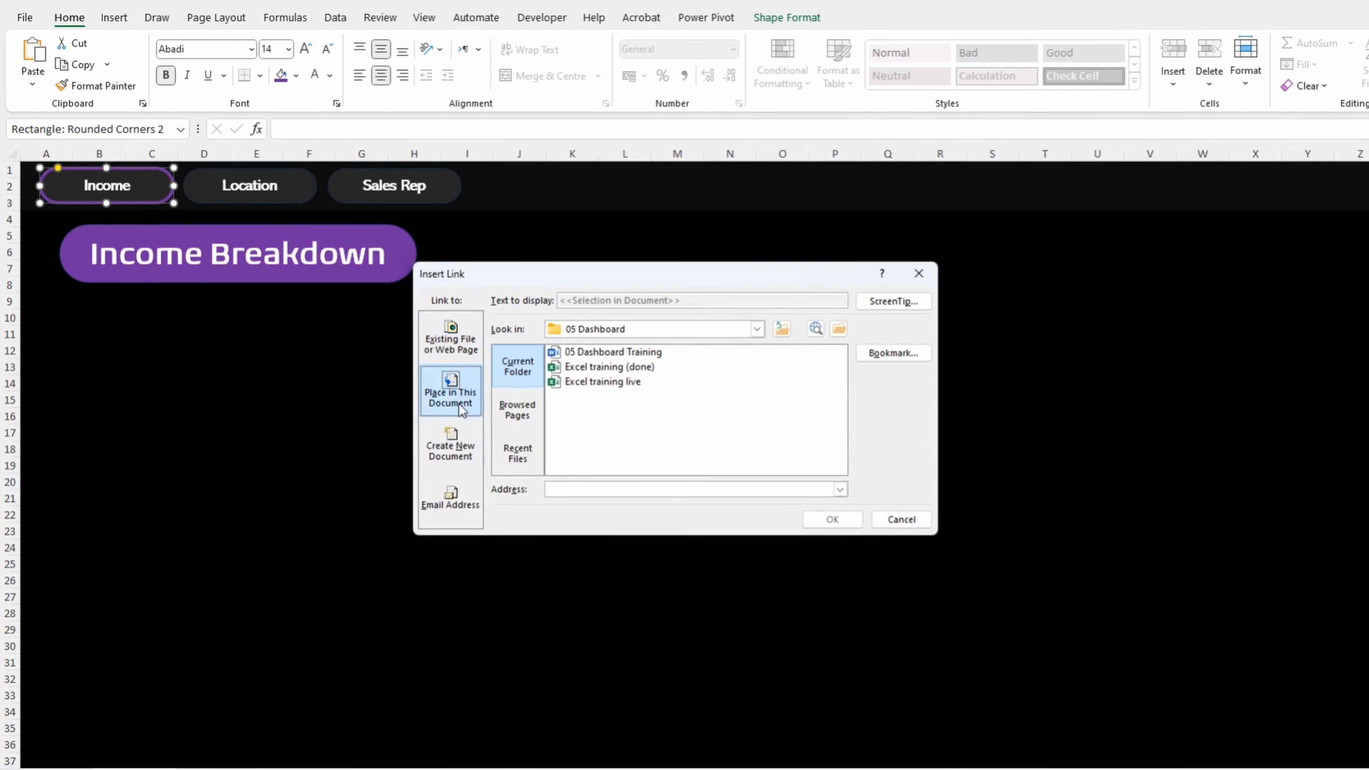
left_click(450, 392)
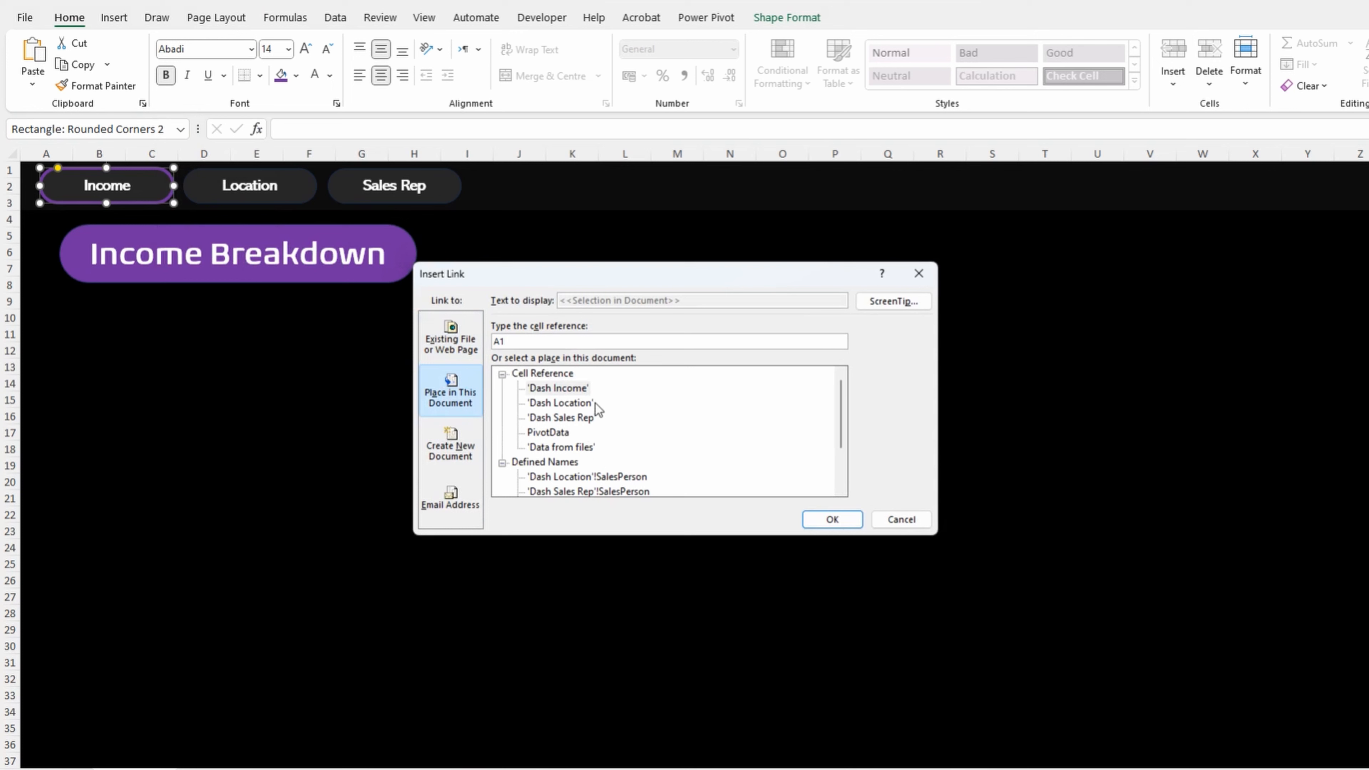
left_click(558, 388)
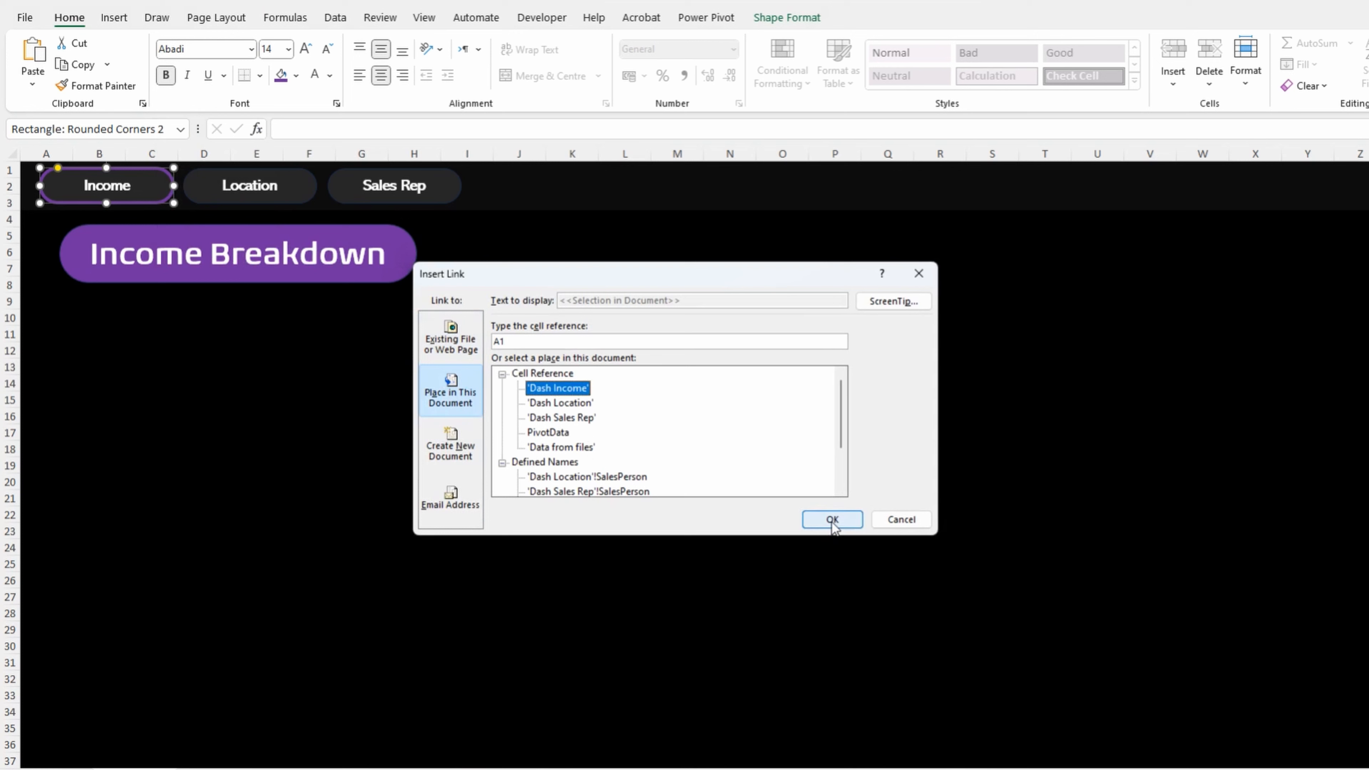
left_click(868, 302)
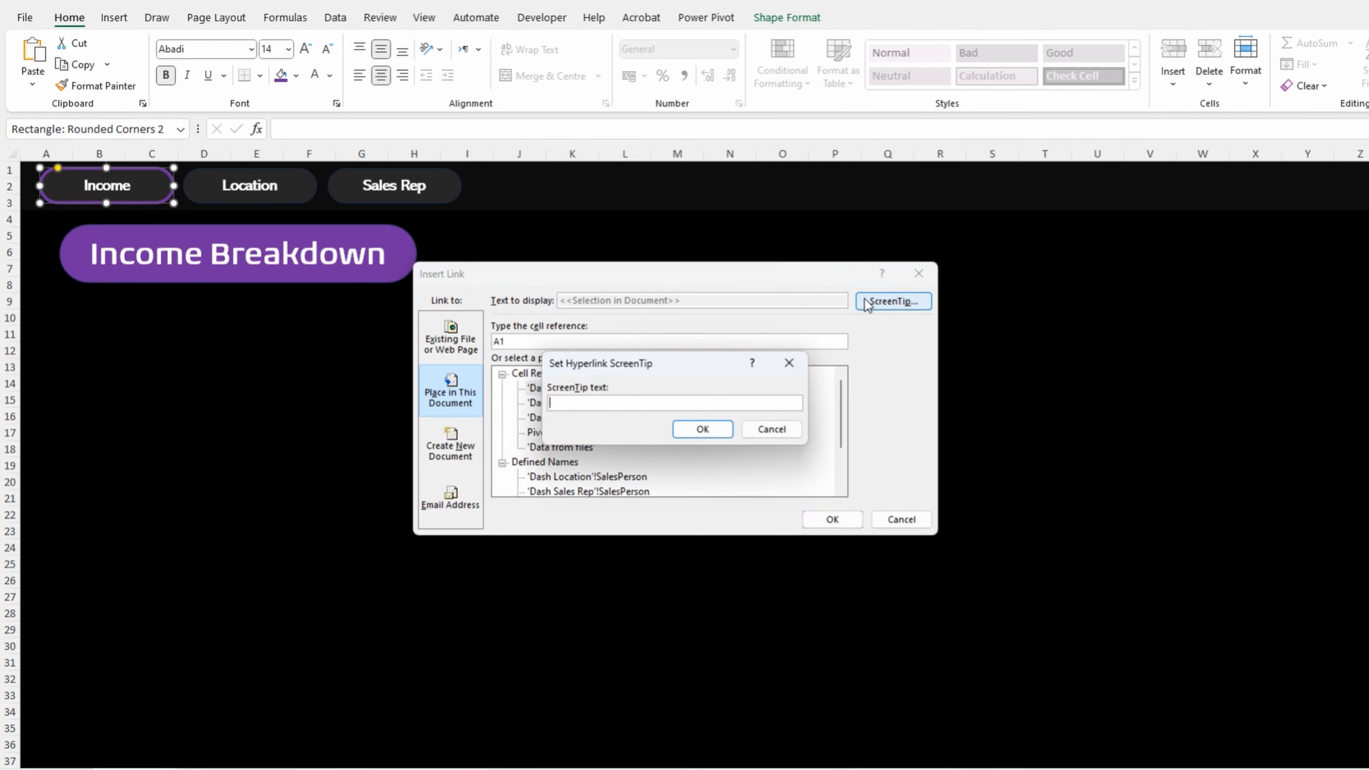
key("Return")
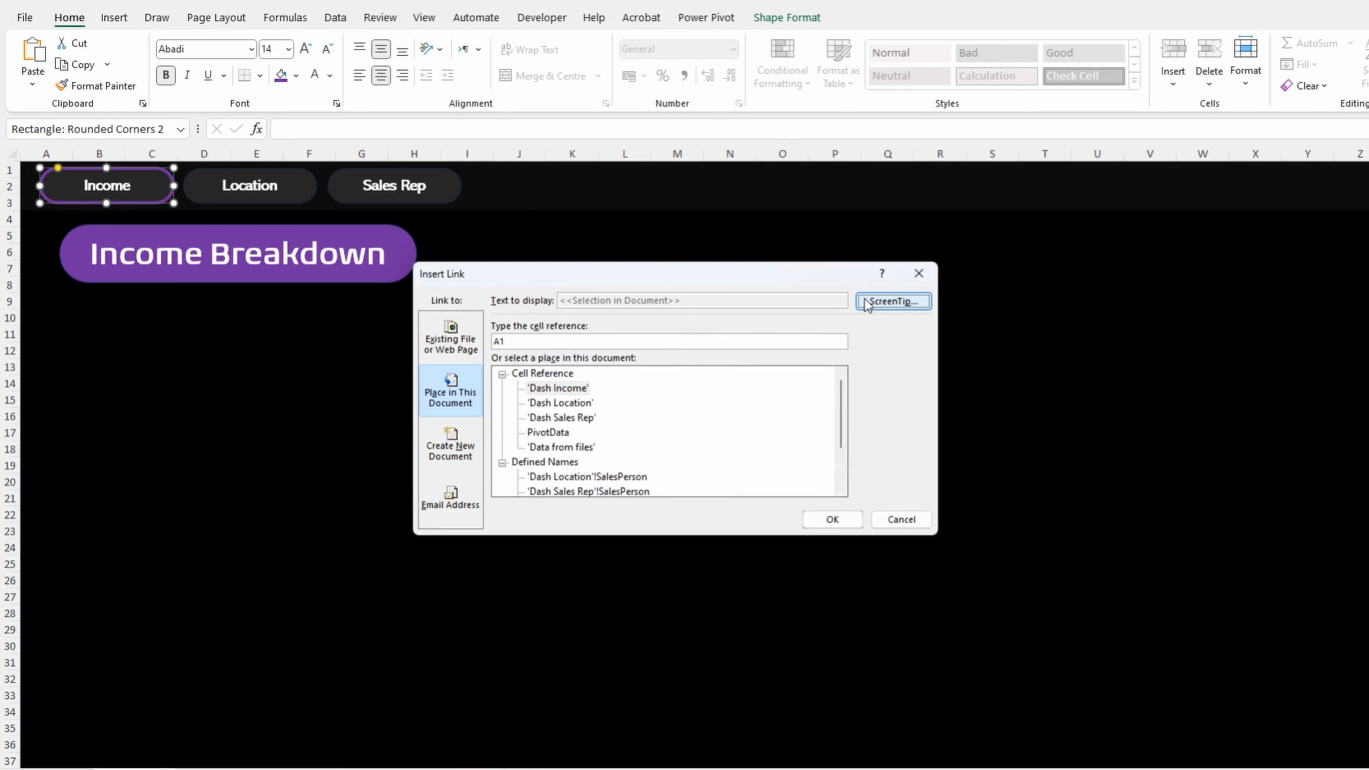
left_click(834, 519)
key("Escape")
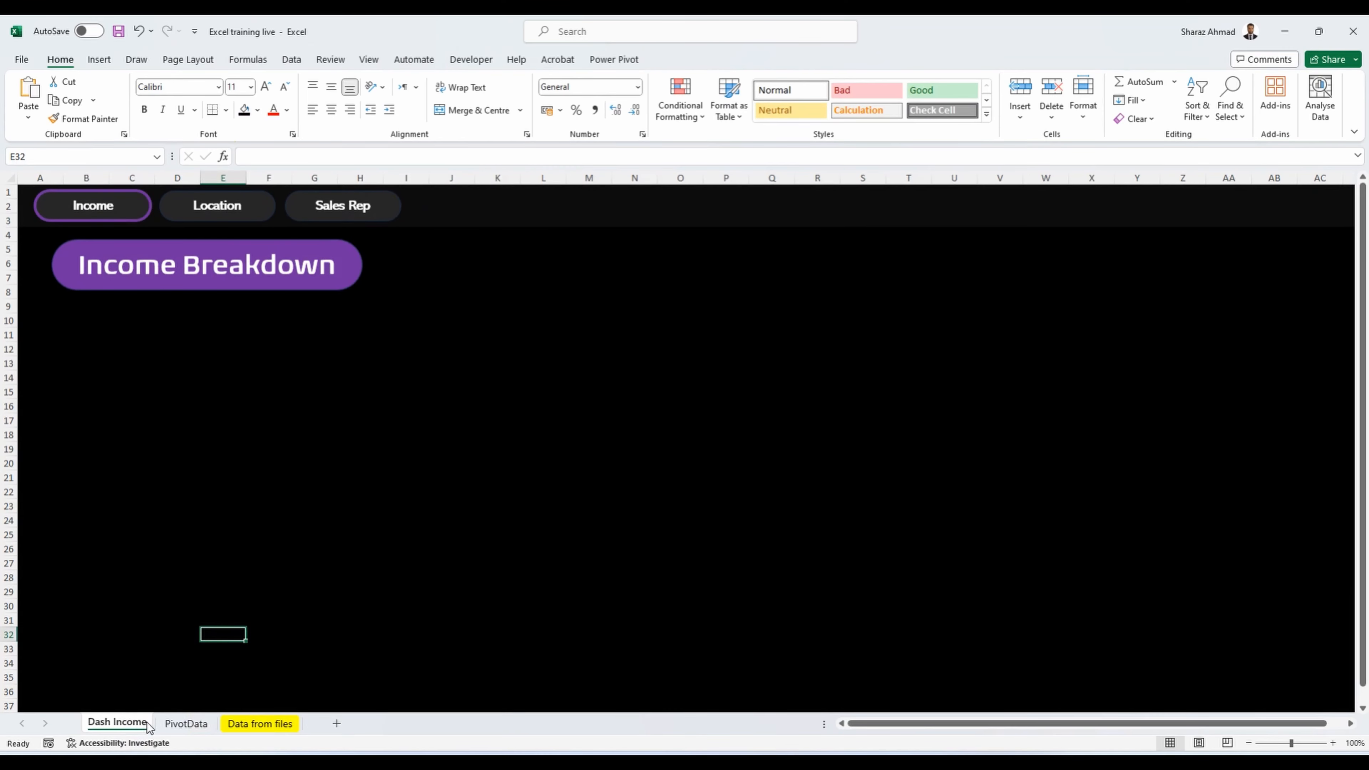
Step: Duplicate the Dash Income sheet twice before PivotData, keeping the existing version of the SalesPerson name
left_click(170, 724)
left_click_drag(214, 723, 284, 723)
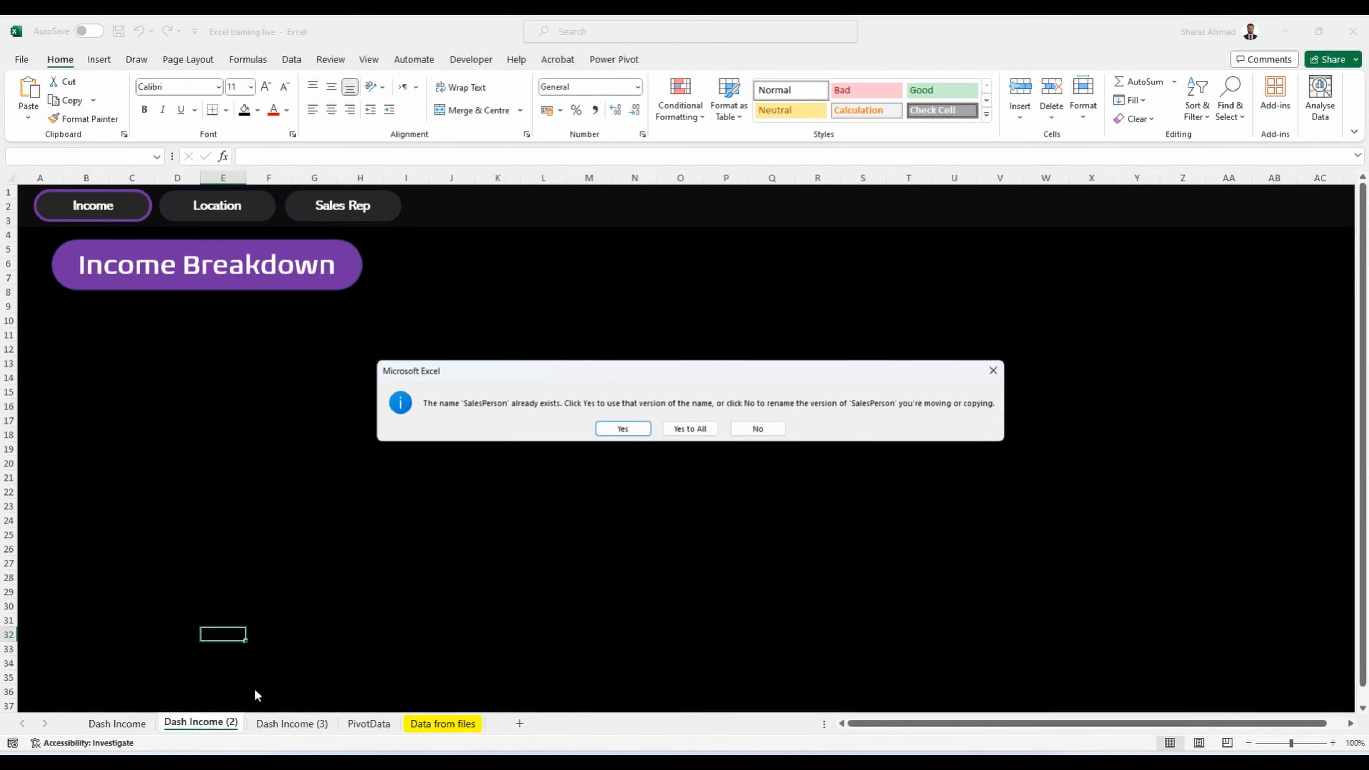
key("Return")
Step: Rename the sheet Dash Income (2) as Dash Location
right_click(229, 722)
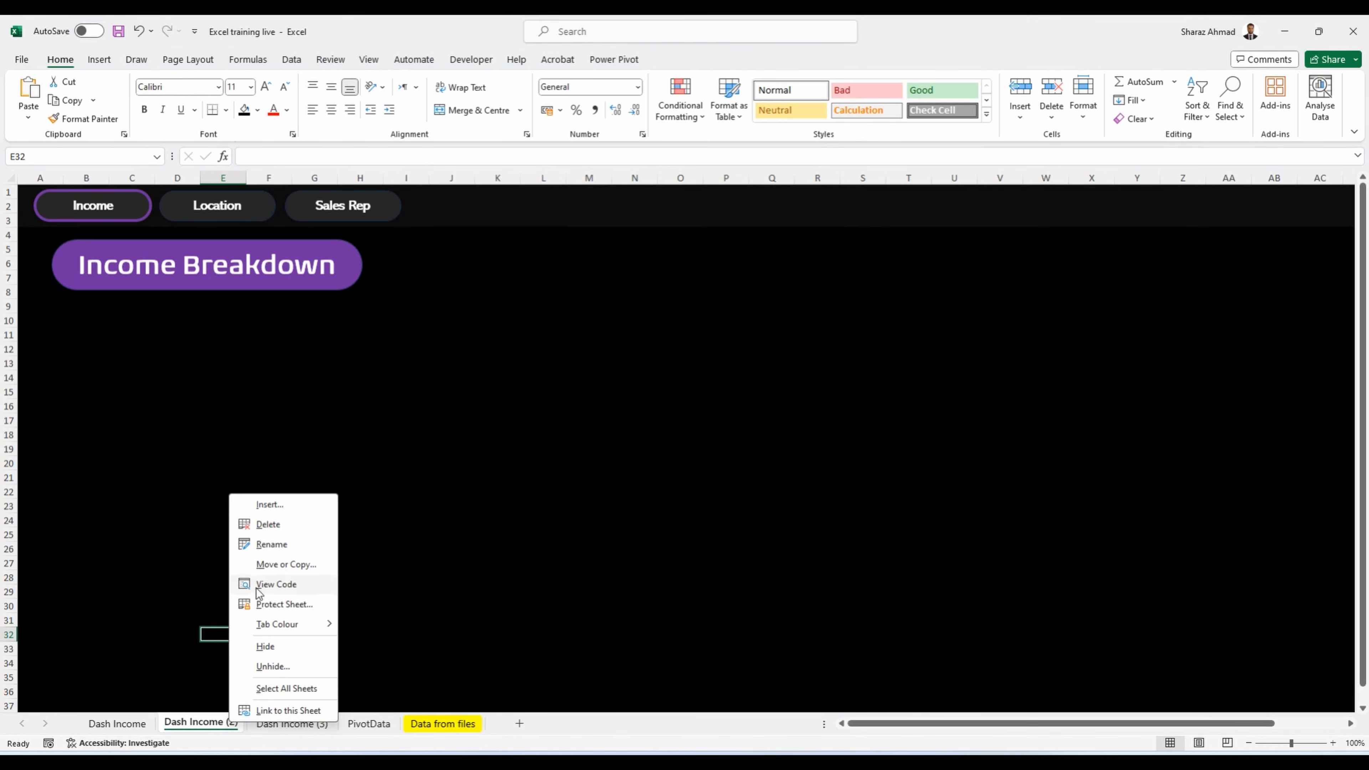
left_click(268, 543)
type("Dash Location")
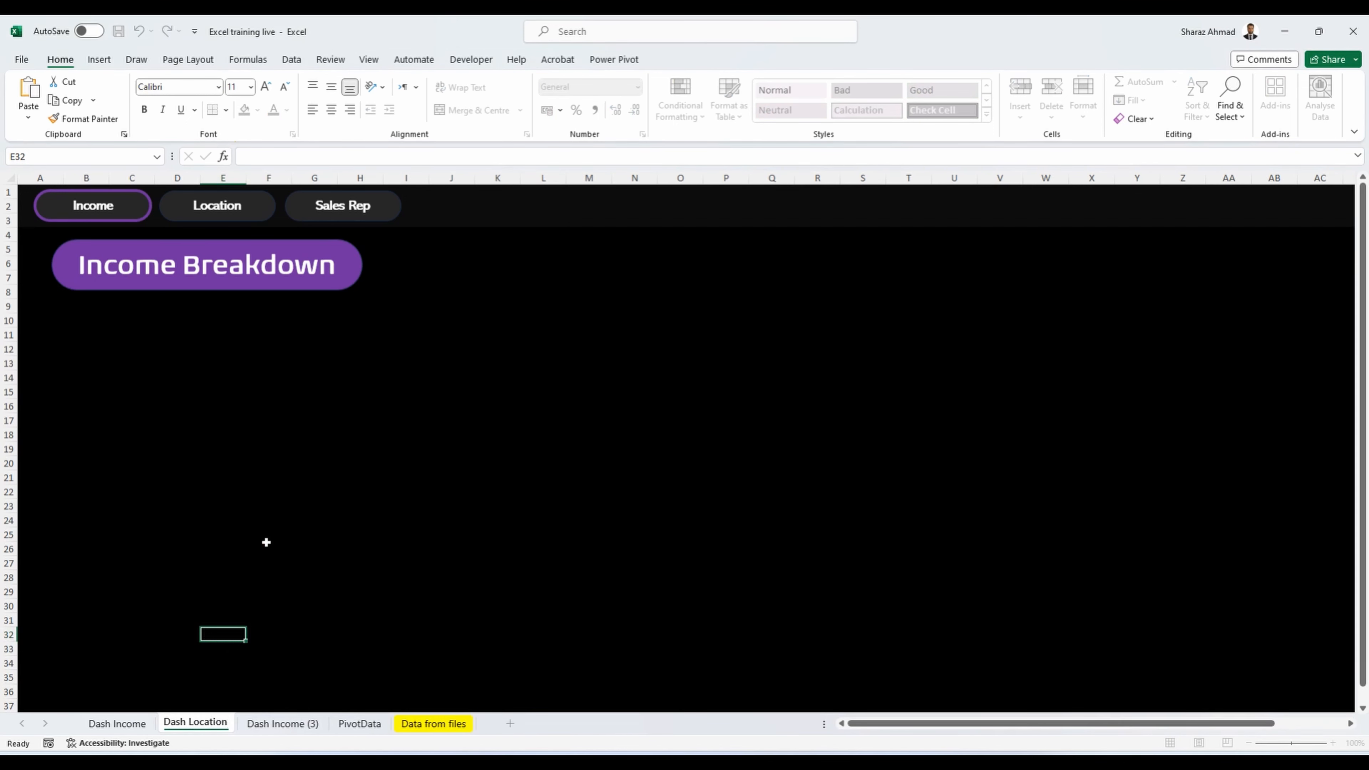
key("Return")
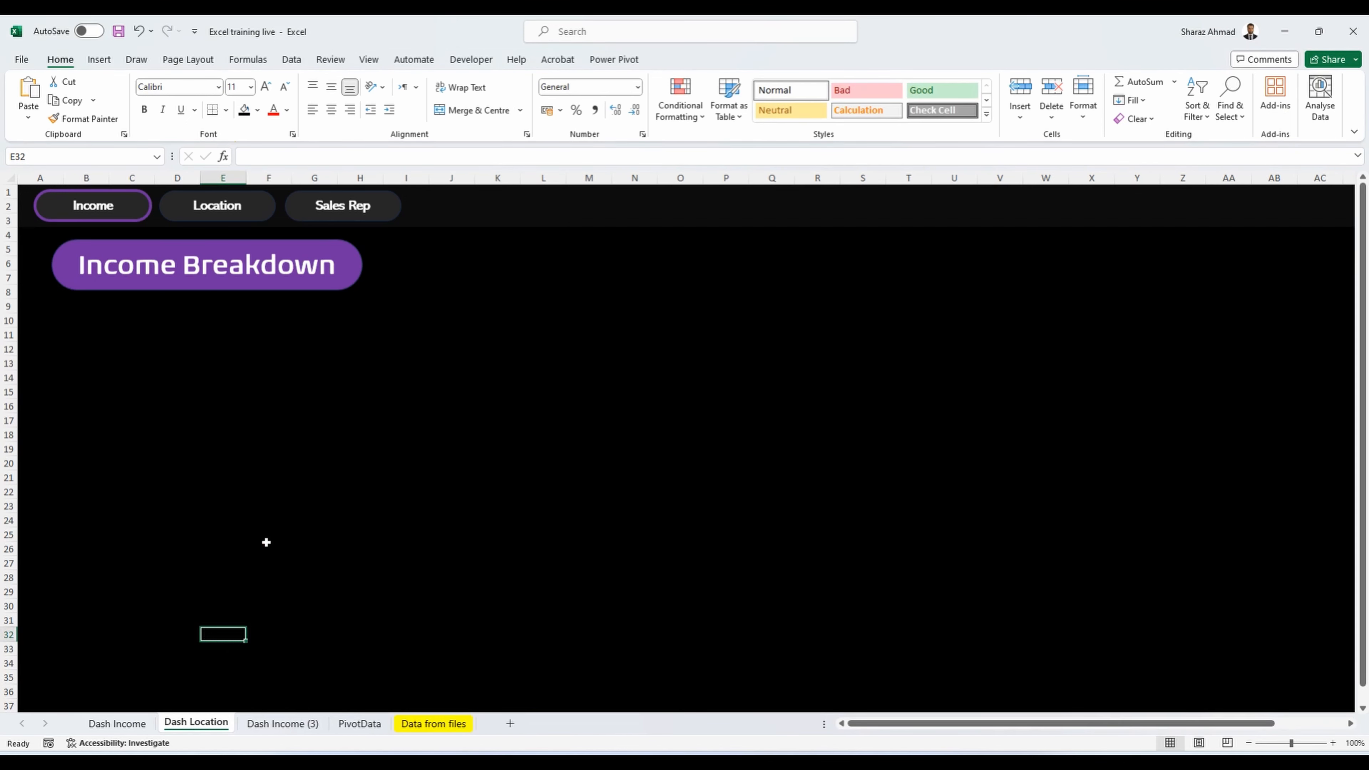
Step: Rename the sheet Dash Income (3) as Dash SalesRep
key("ctrl+Page_Down")
key("alt+h")
type("or")
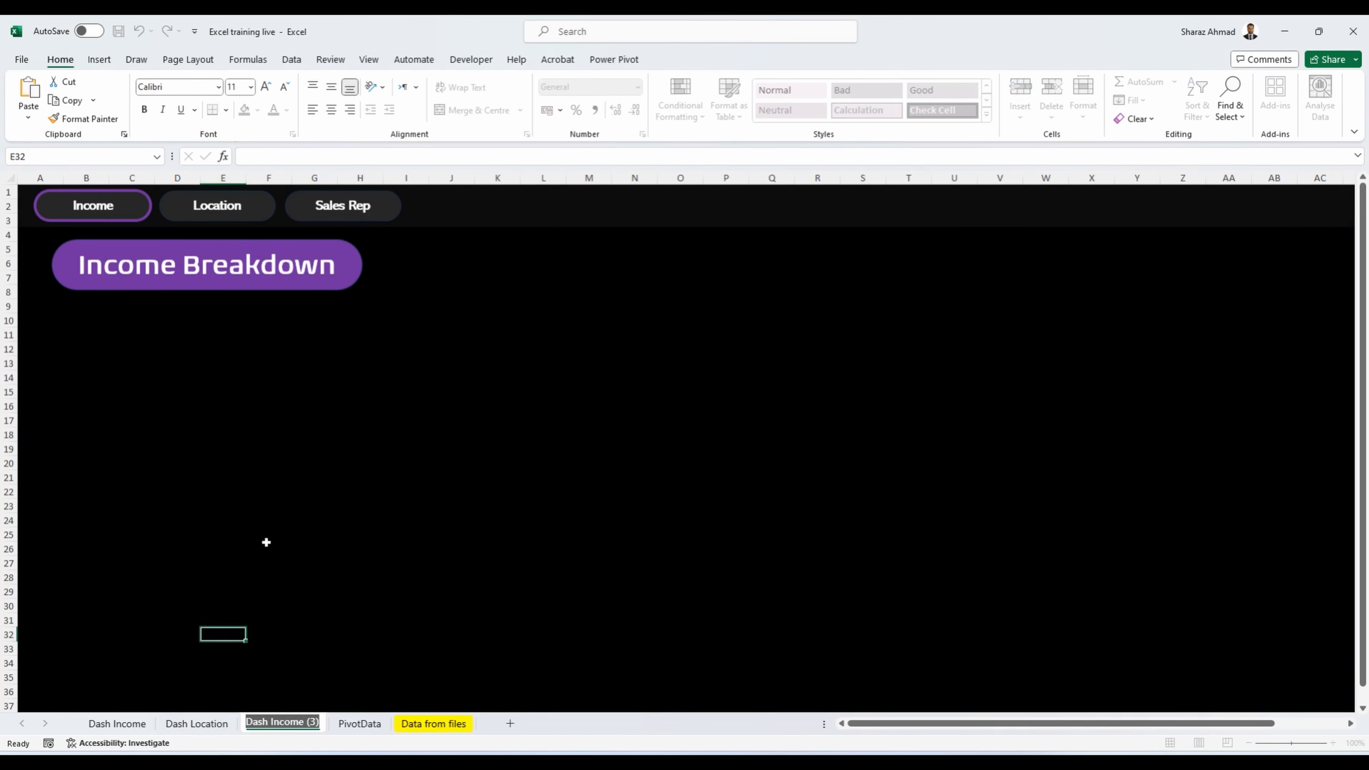
type("Dash SalesR")
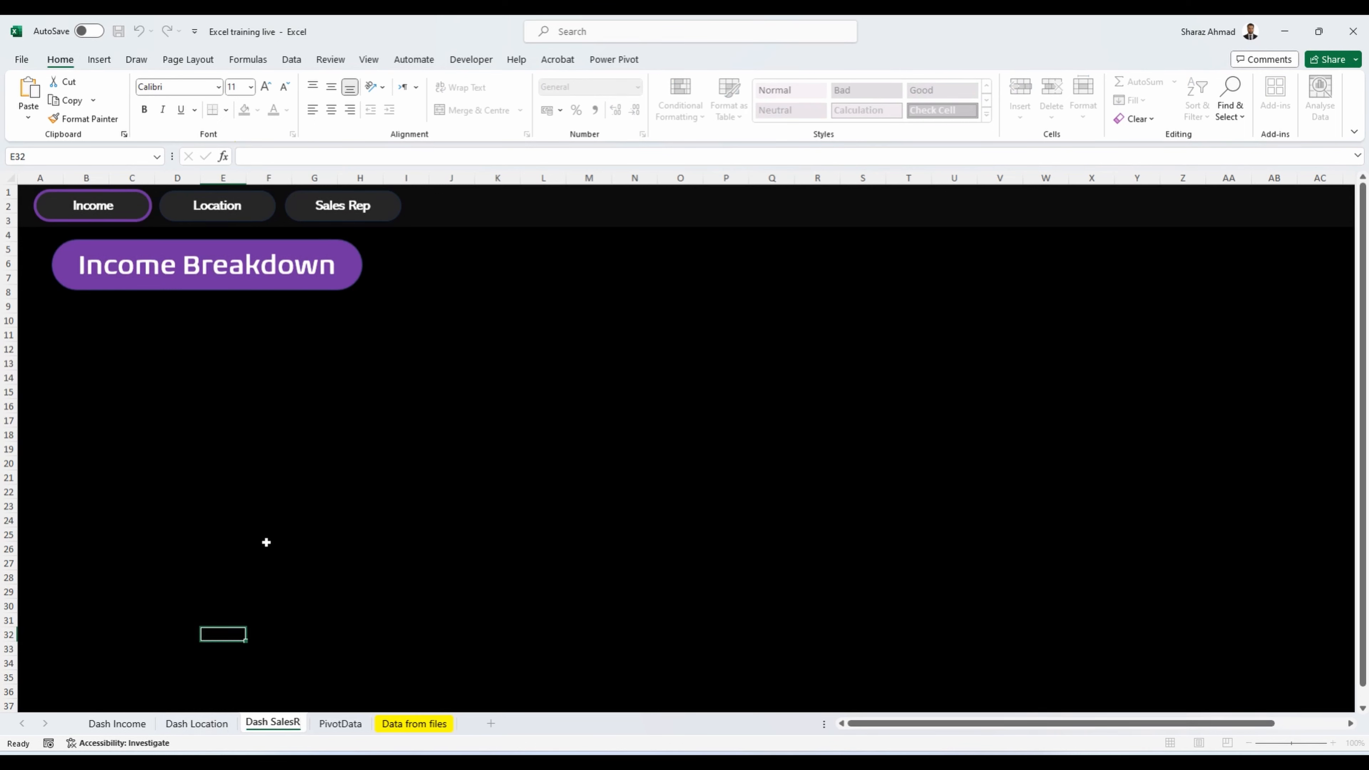
type("ep")
key("Return")
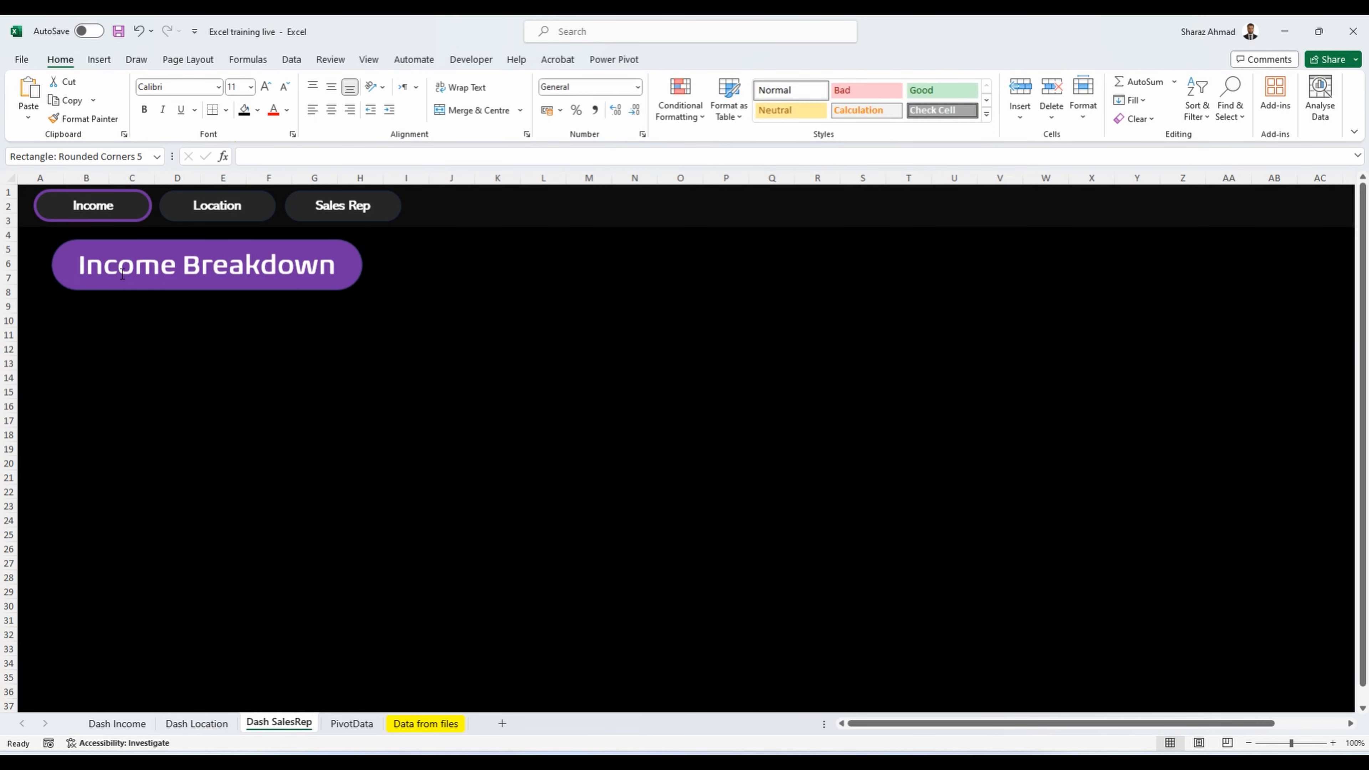
Step: Change the title on the Dash SalesRep sheet to SalesRep Breakdown
left_click(121, 265)
double_click(122, 265)
type("SalesRep")
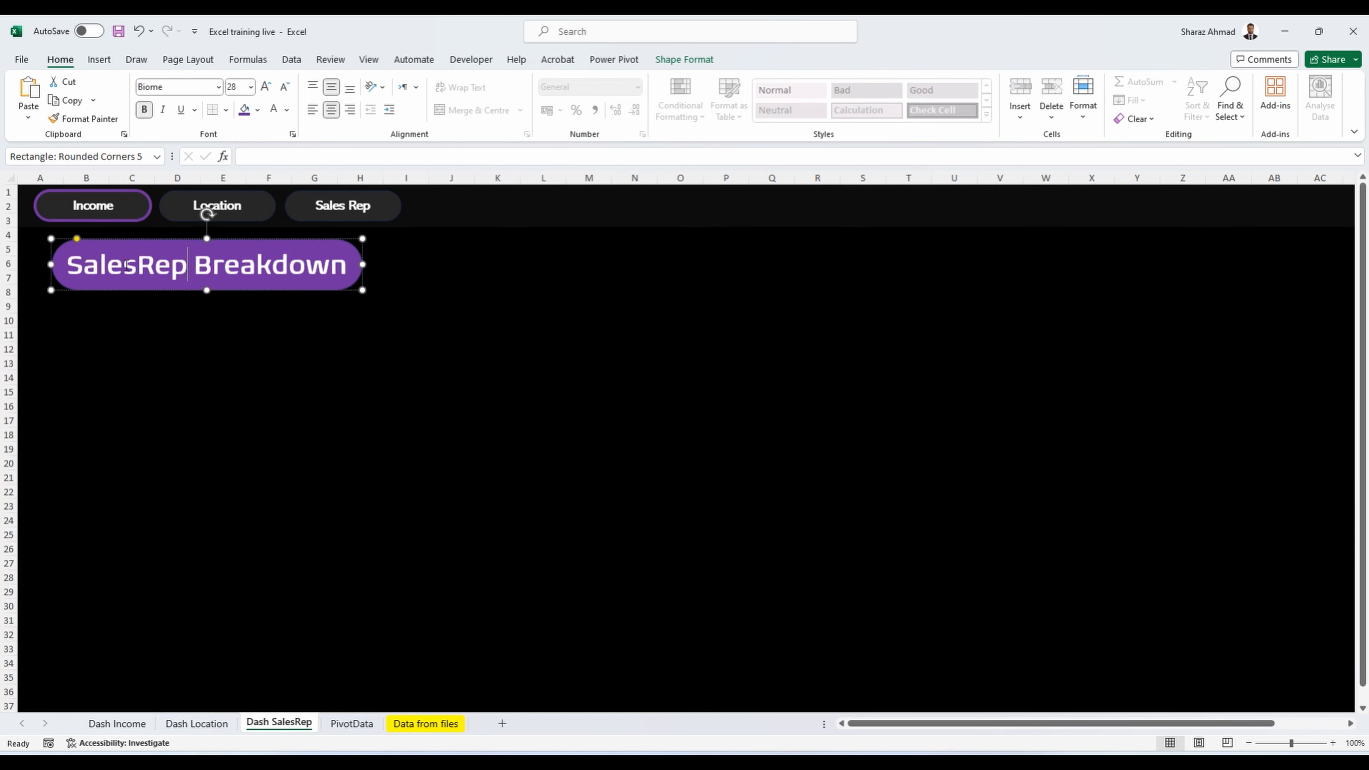
left_click(100, 363)
Step: Change the title on the Dash Location sheet to Location Breakdown
left_click(210, 725)
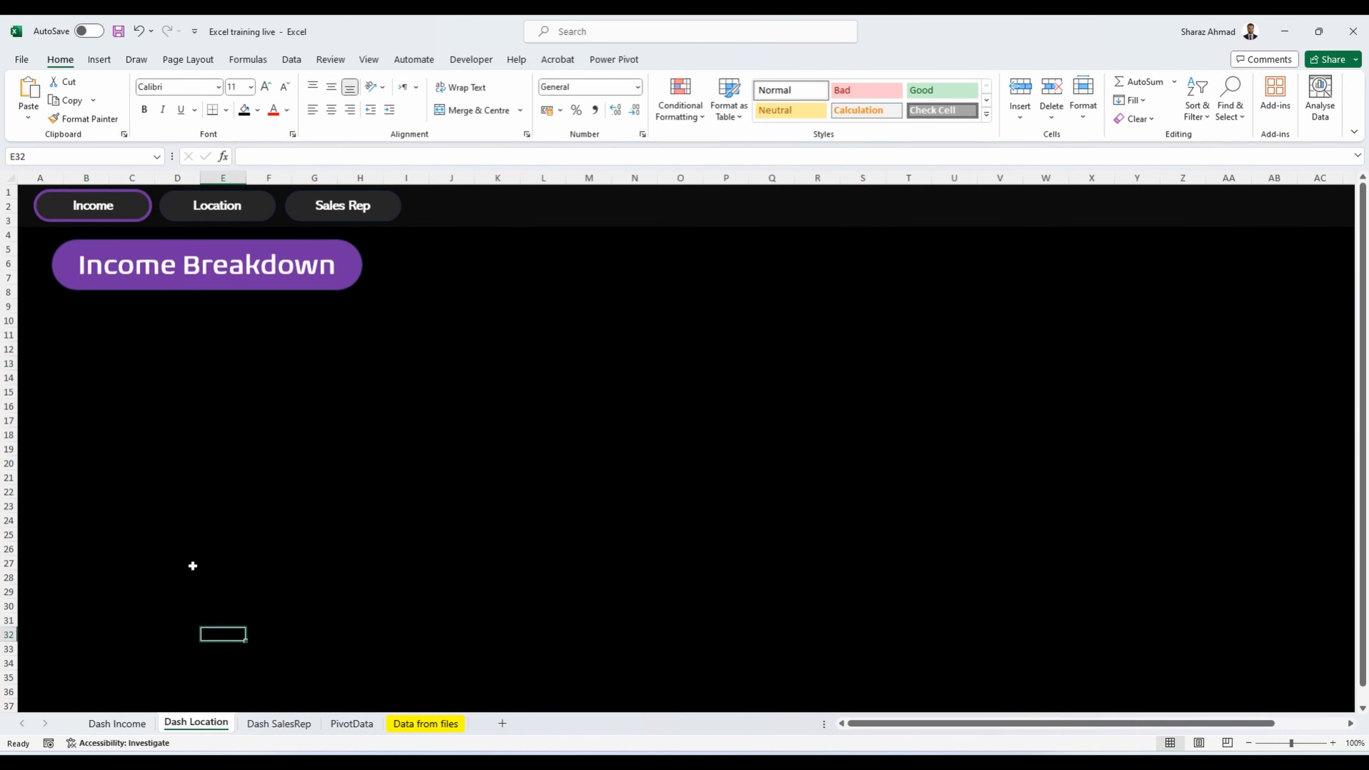
double_click(152, 269)
type("Location")
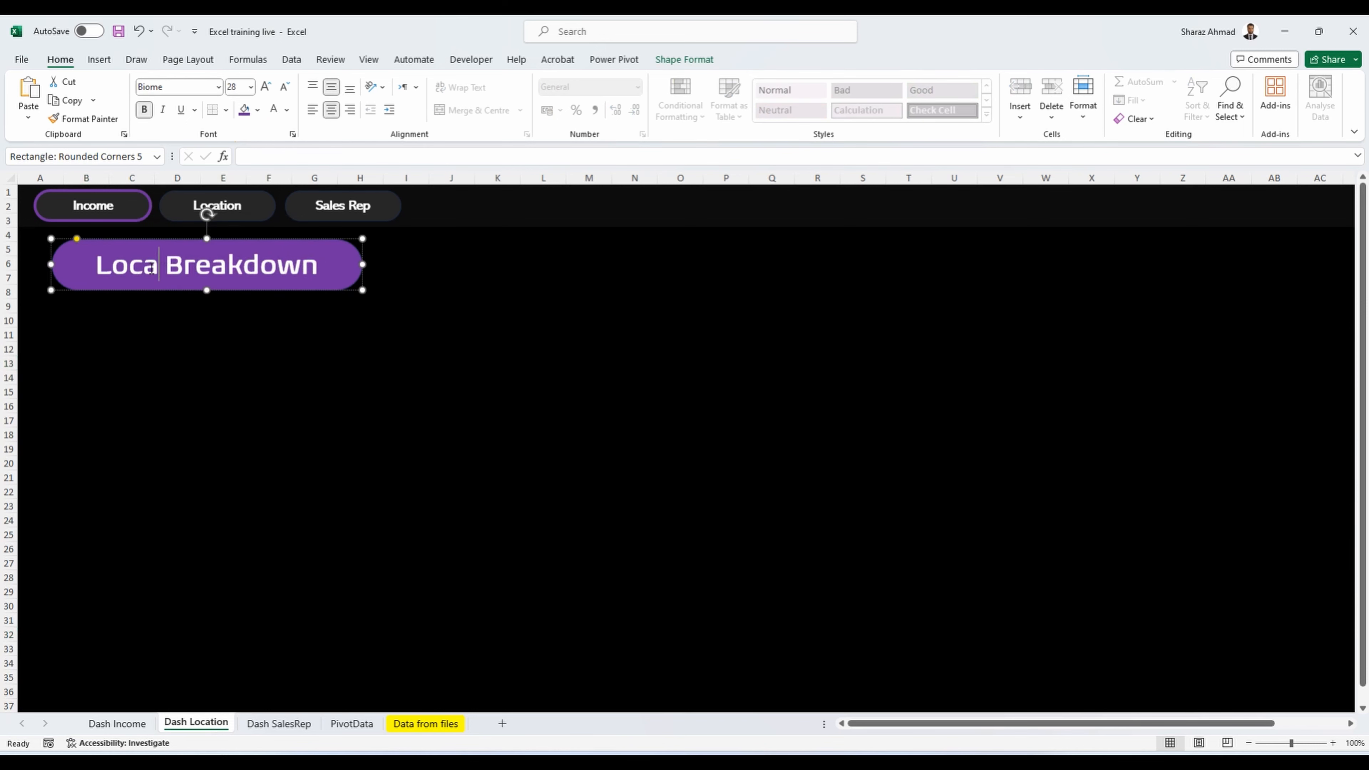
left_click(88, 422)
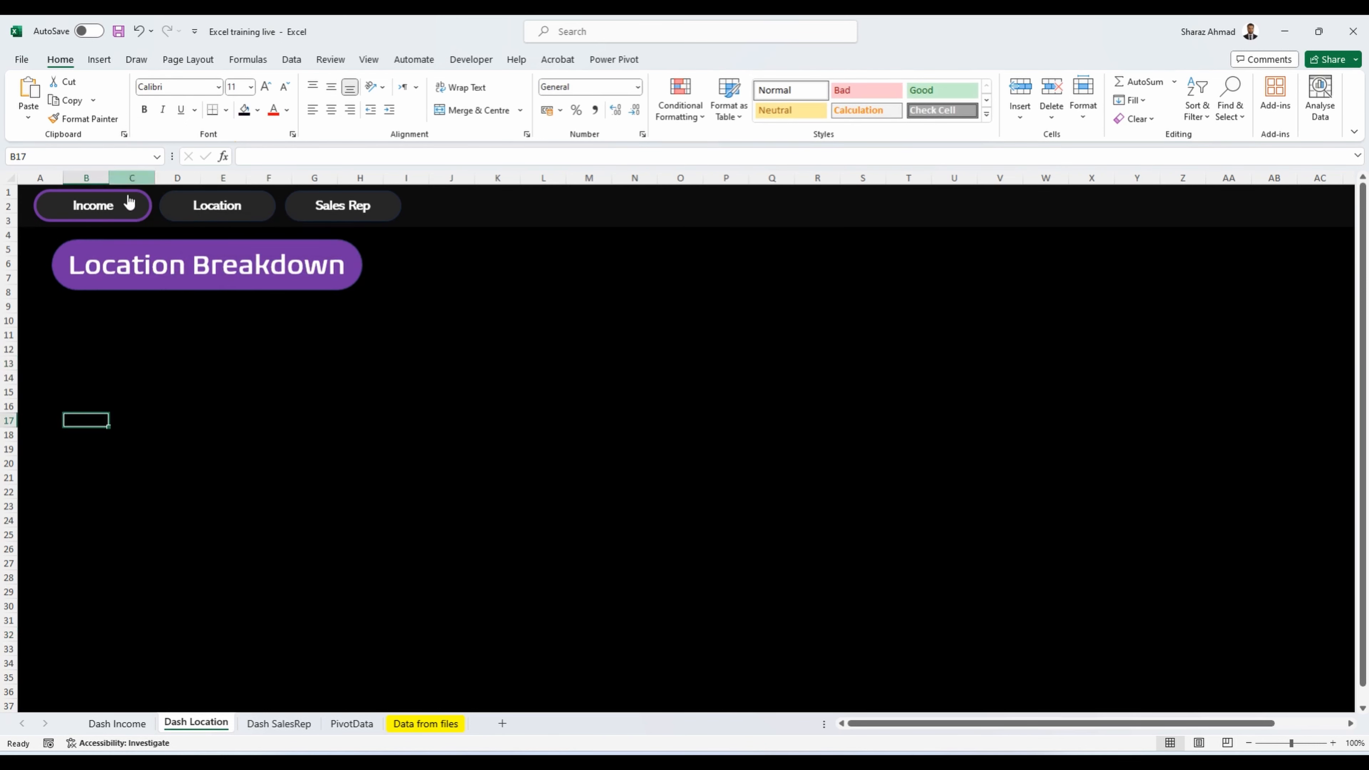
Step: Remove the outline from the Income navigation button on the Dash Location sheet
right_click(150, 213)
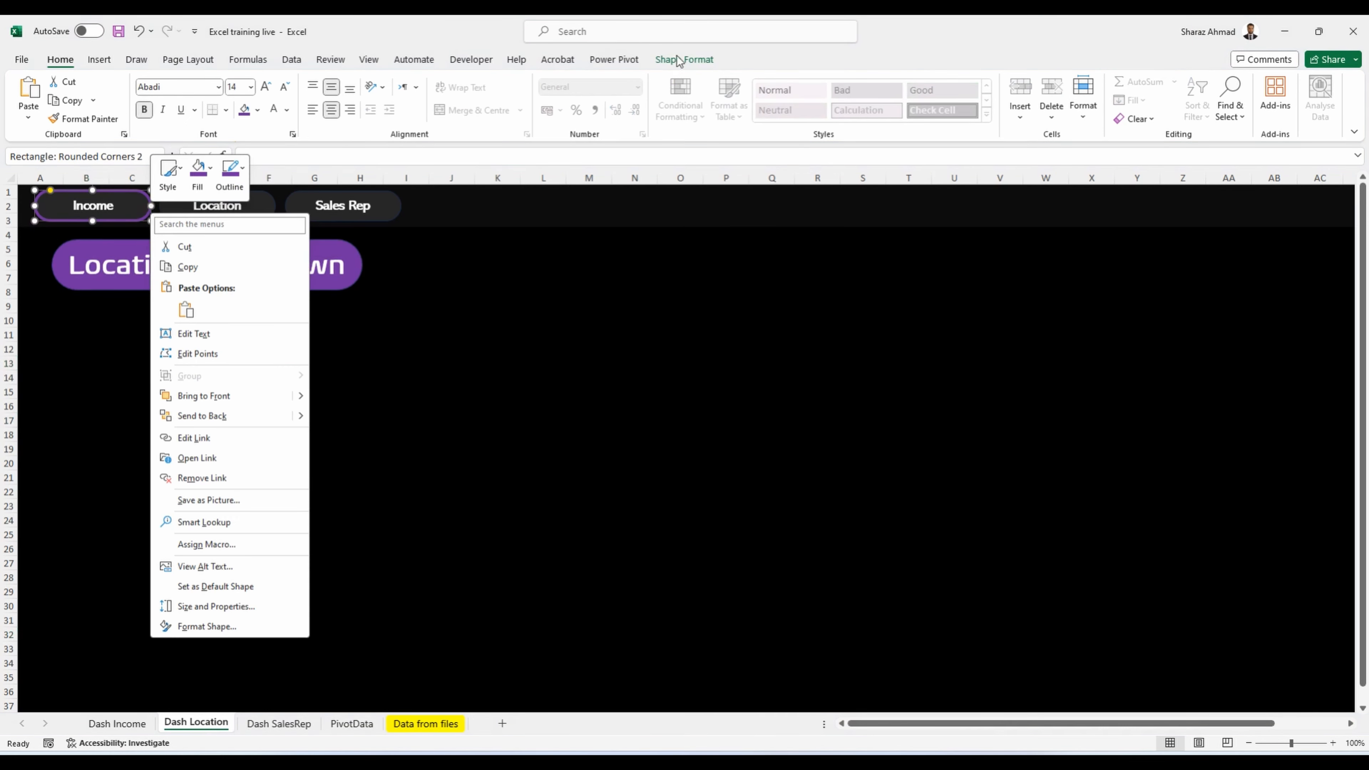
left_click(680, 60)
left_click(680, 59)
left_click(560, 101)
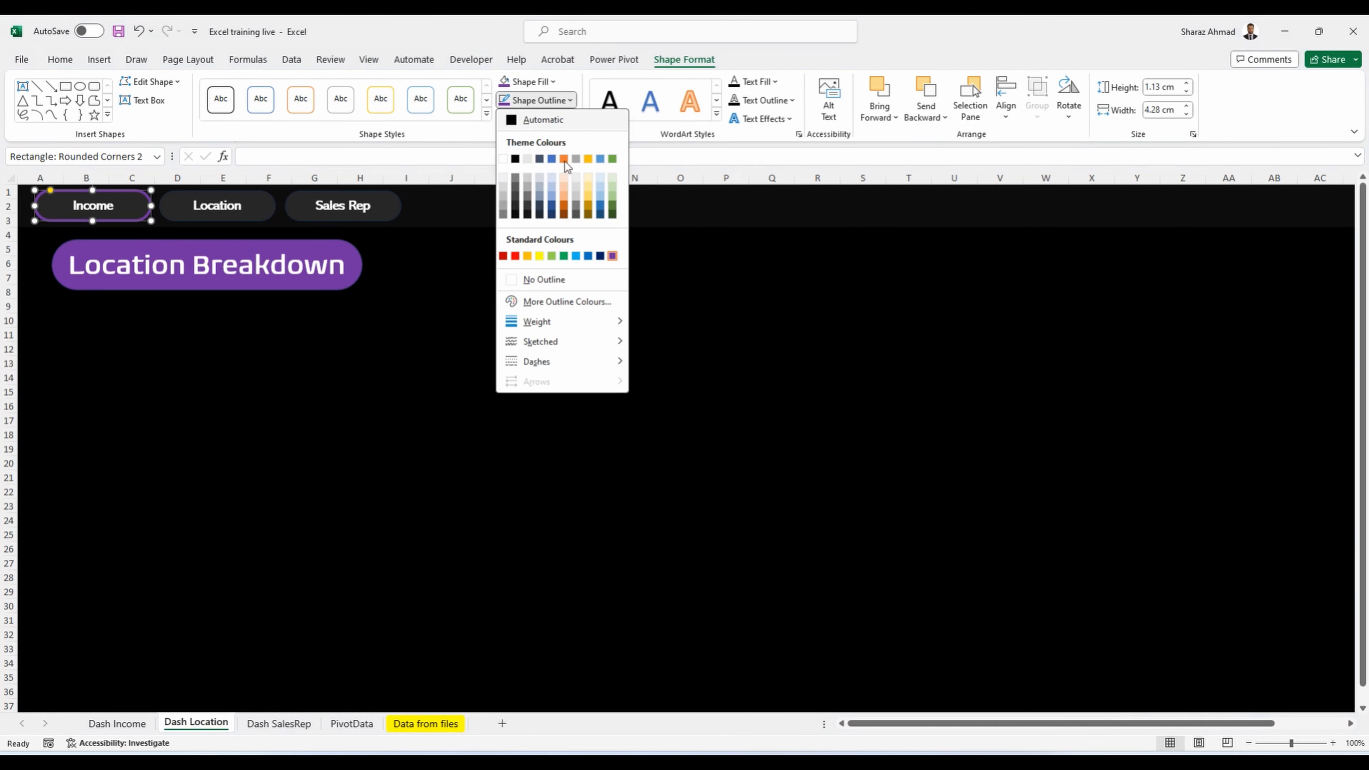
left_click(544, 279)
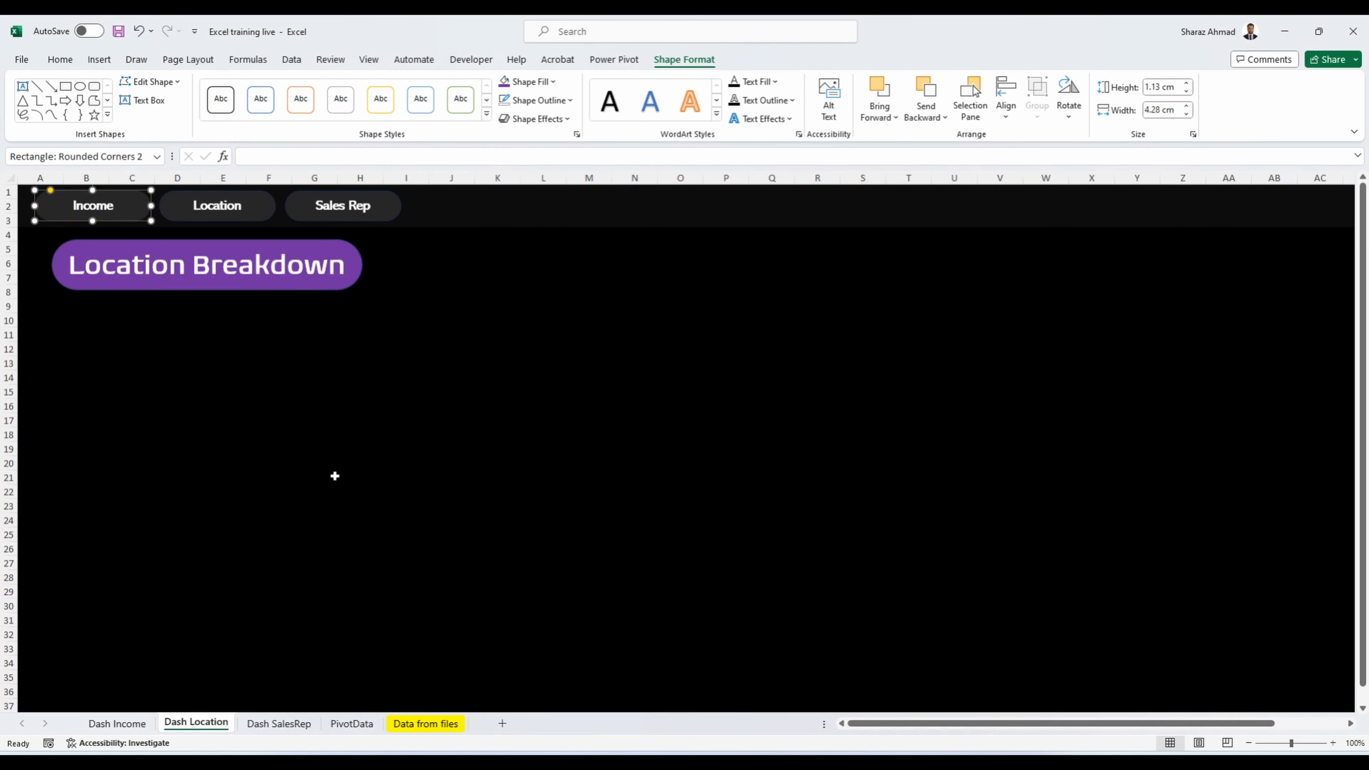
Step: Give the Location button on the Dash Location sheet a purple outline with a 3 pt weight
right_click(259, 222)
left_click(516, 99)
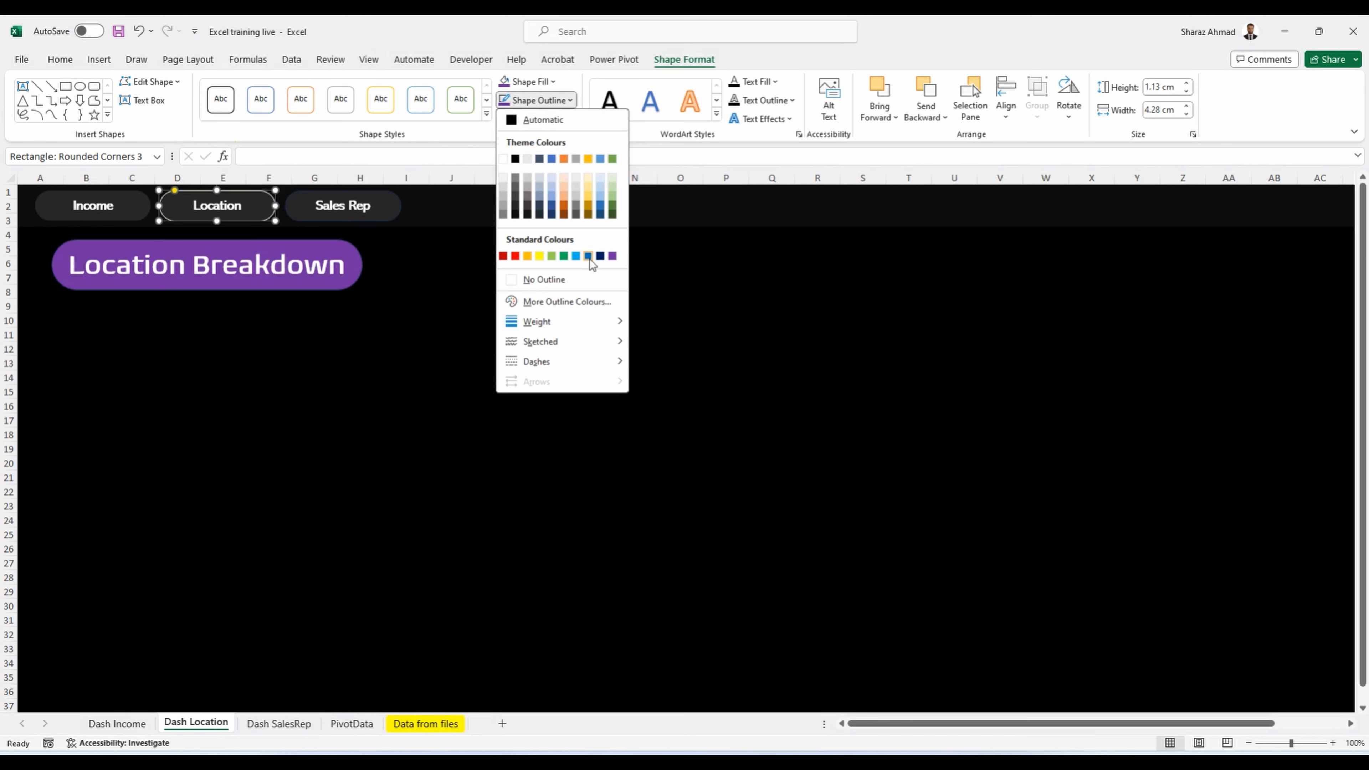
left_click(613, 257)
left_click(561, 100)
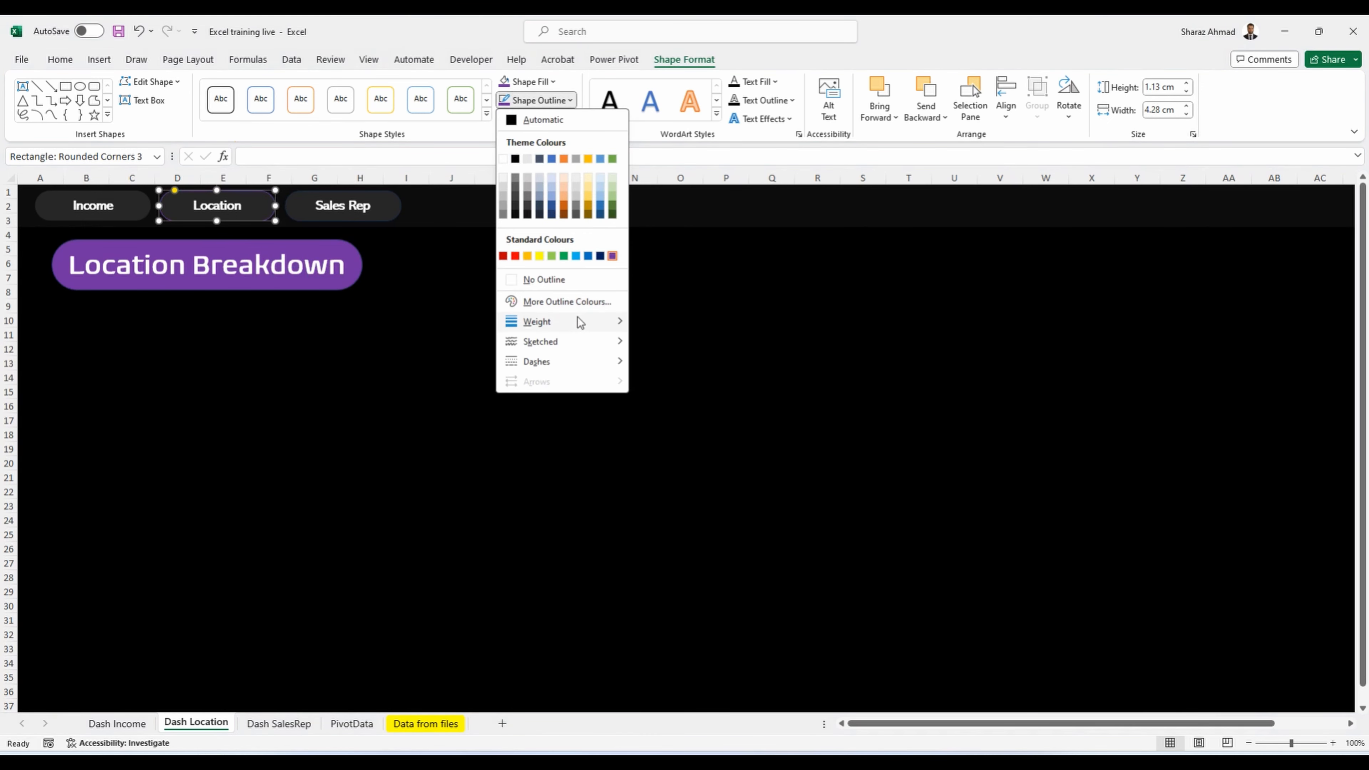
mouse_move(579, 323)
left_click(685, 434)
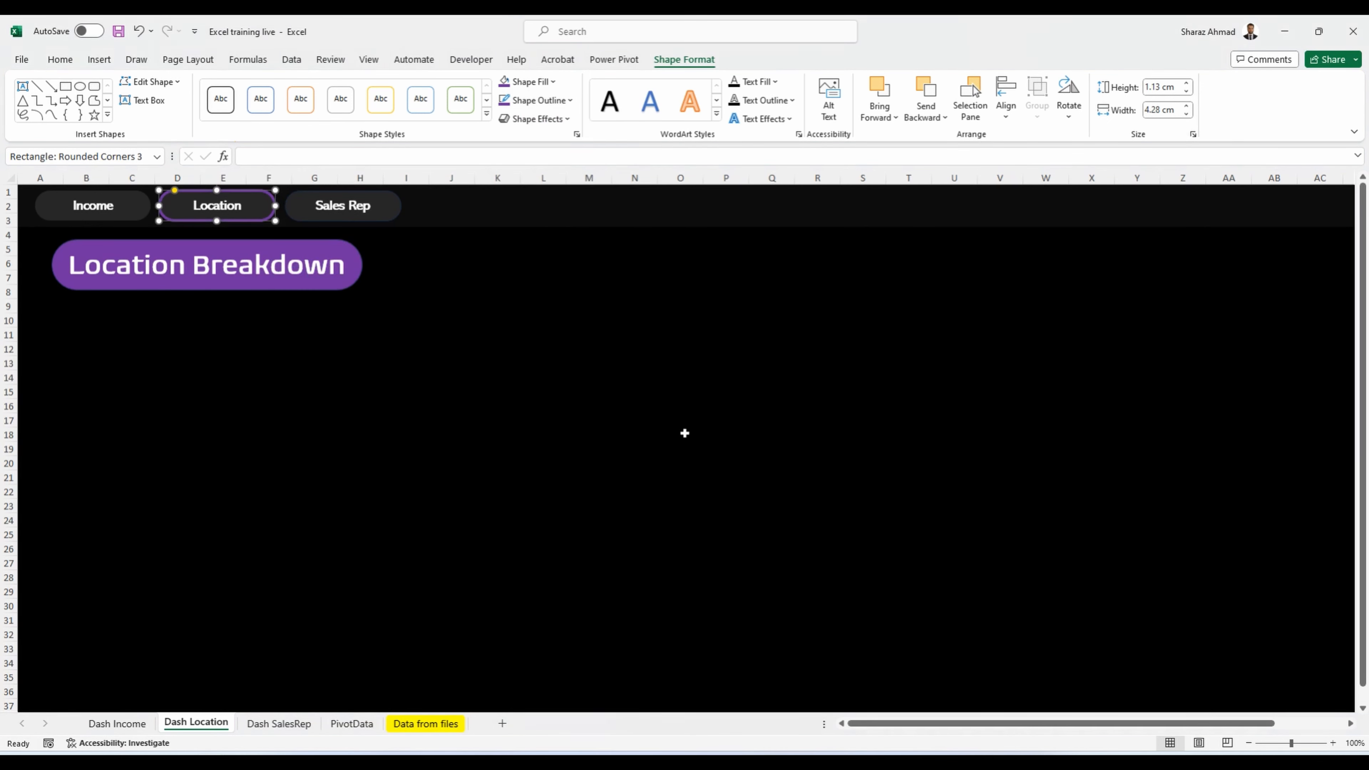
Step: Remove the outline from the Income navigation button on the Dash SalesRep sheet
left_click(259, 728)
right_click(134, 224)
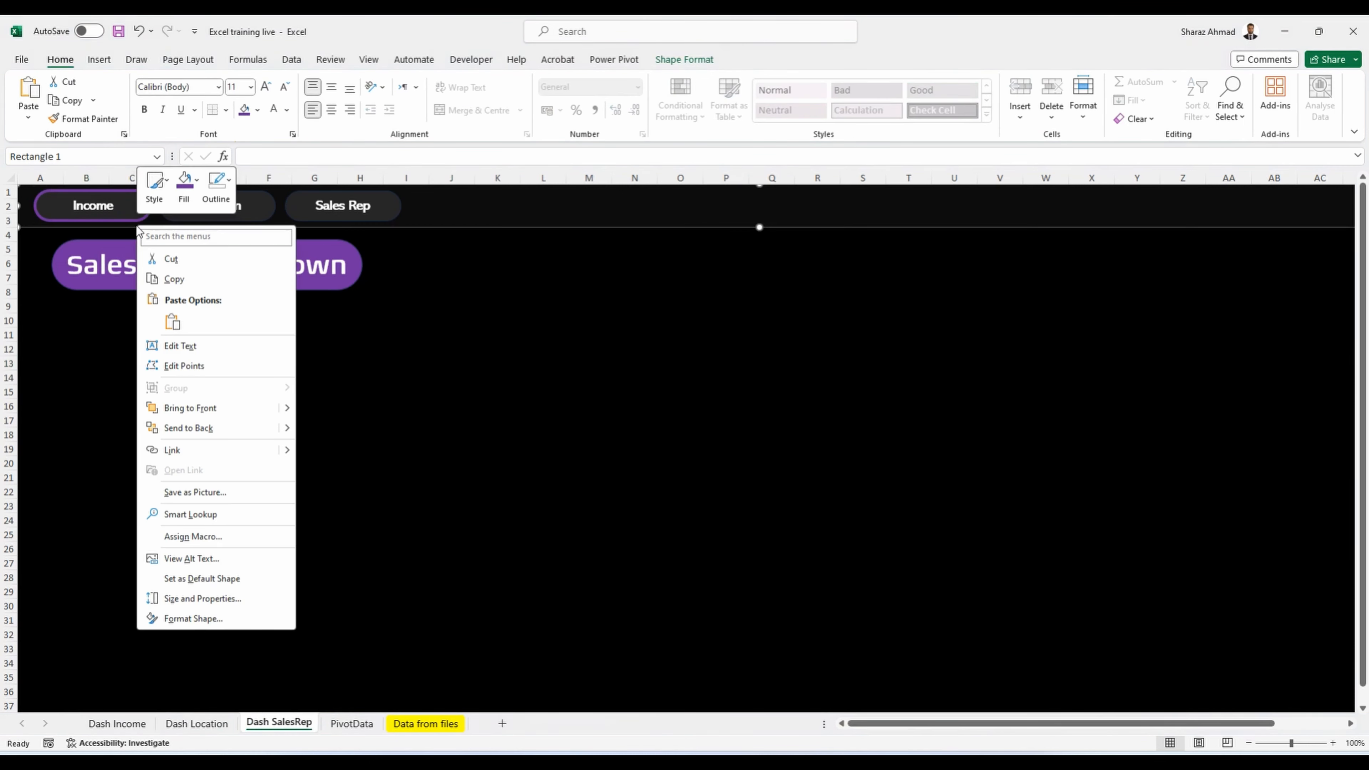
right_click(134, 222)
right_click(135, 221)
left_click(682, 58)
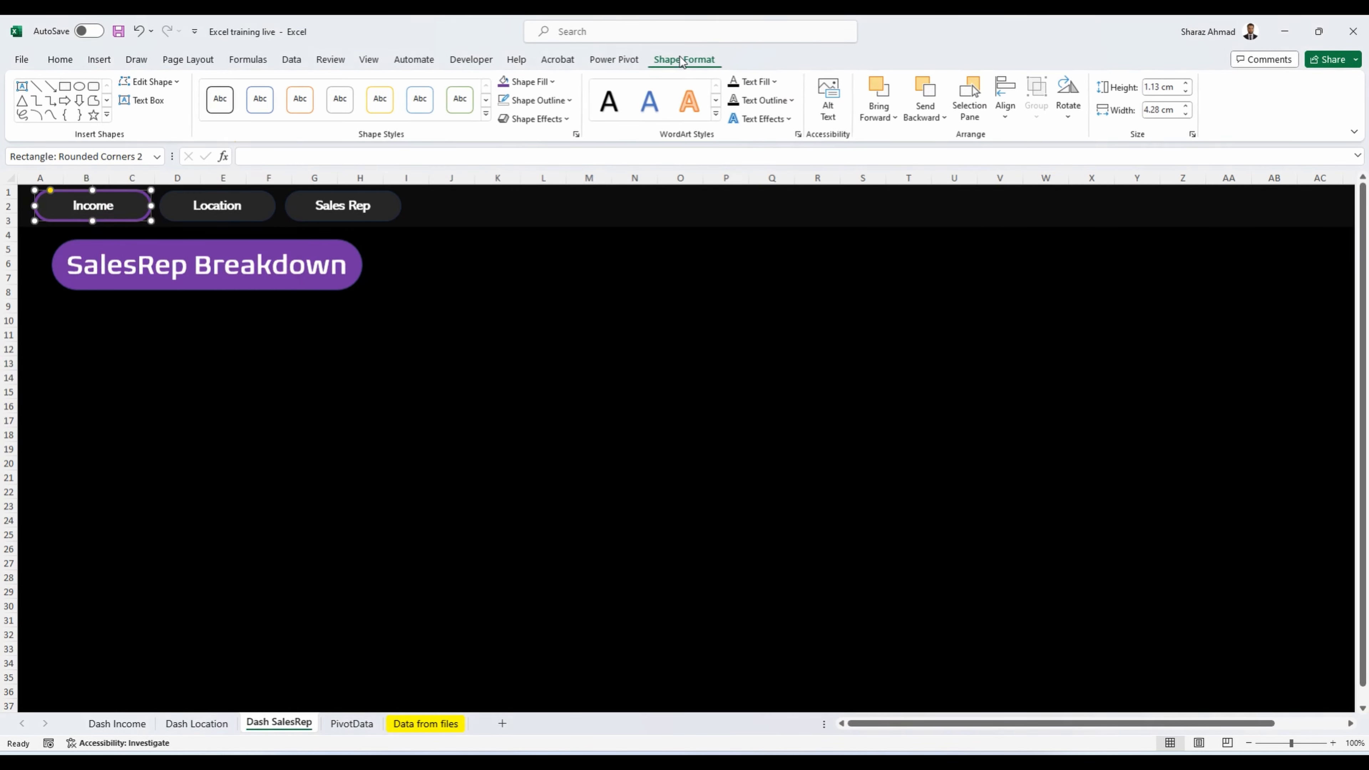
left_click(538, 100)
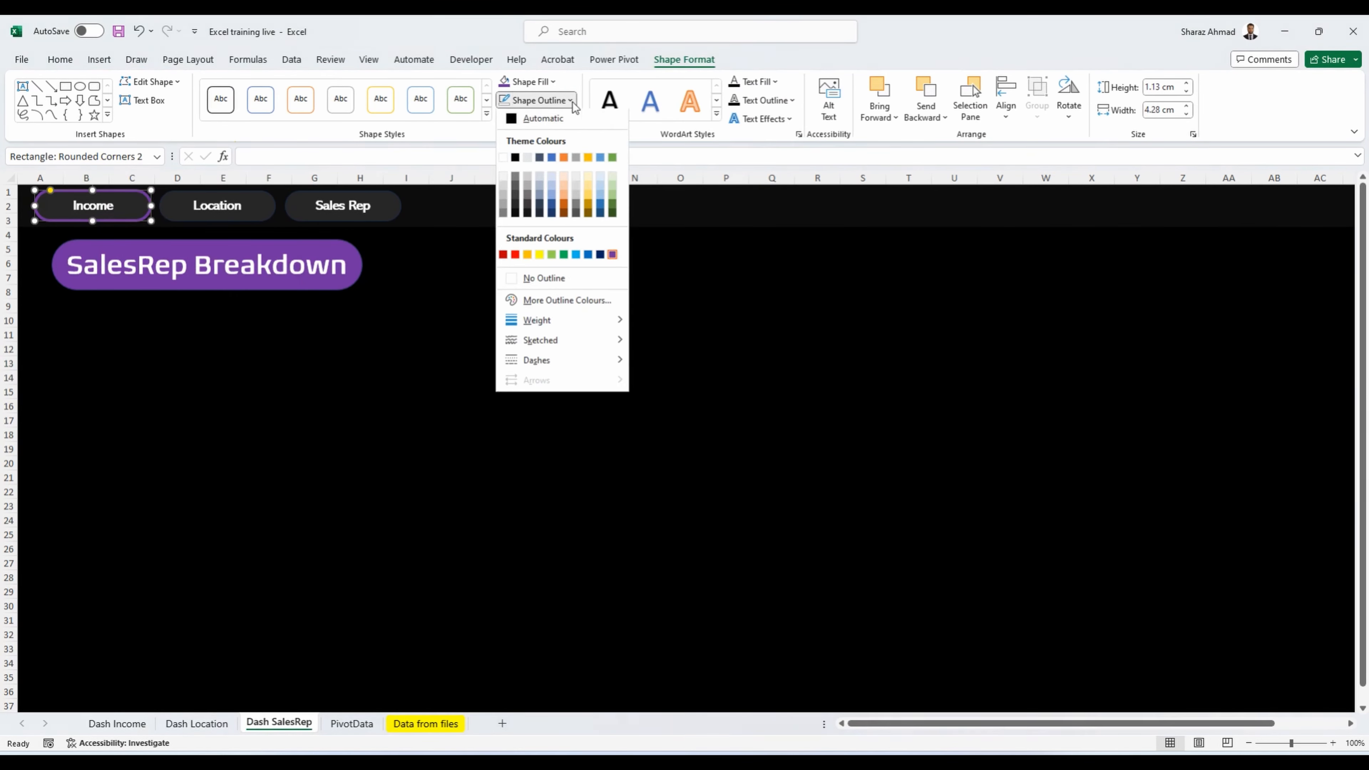
left_click(572, 280)
Step: Give the Sales Rep button on the Dash SalesRep sheet a purple outline with a 3 pt weight
right_click(345, 215)
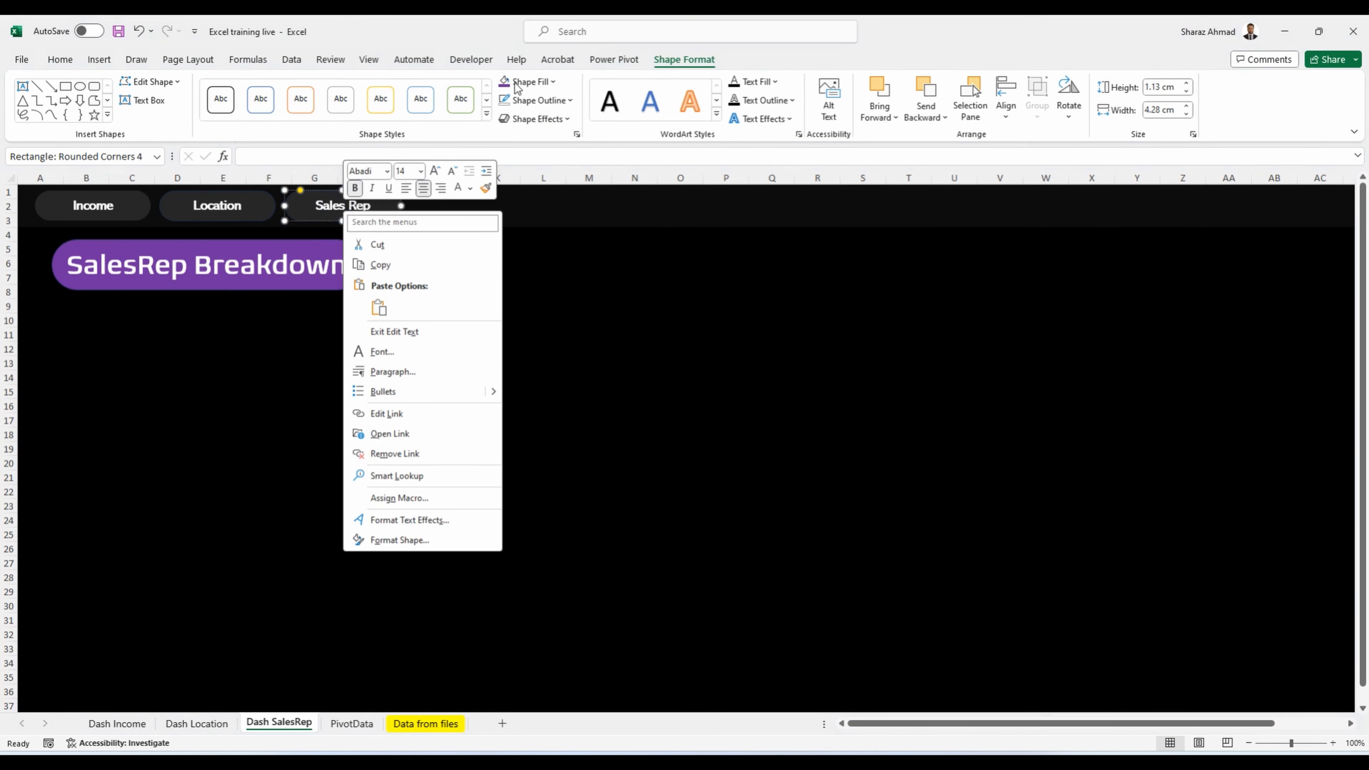
left_click(537, 100)
left_click(613, 256)
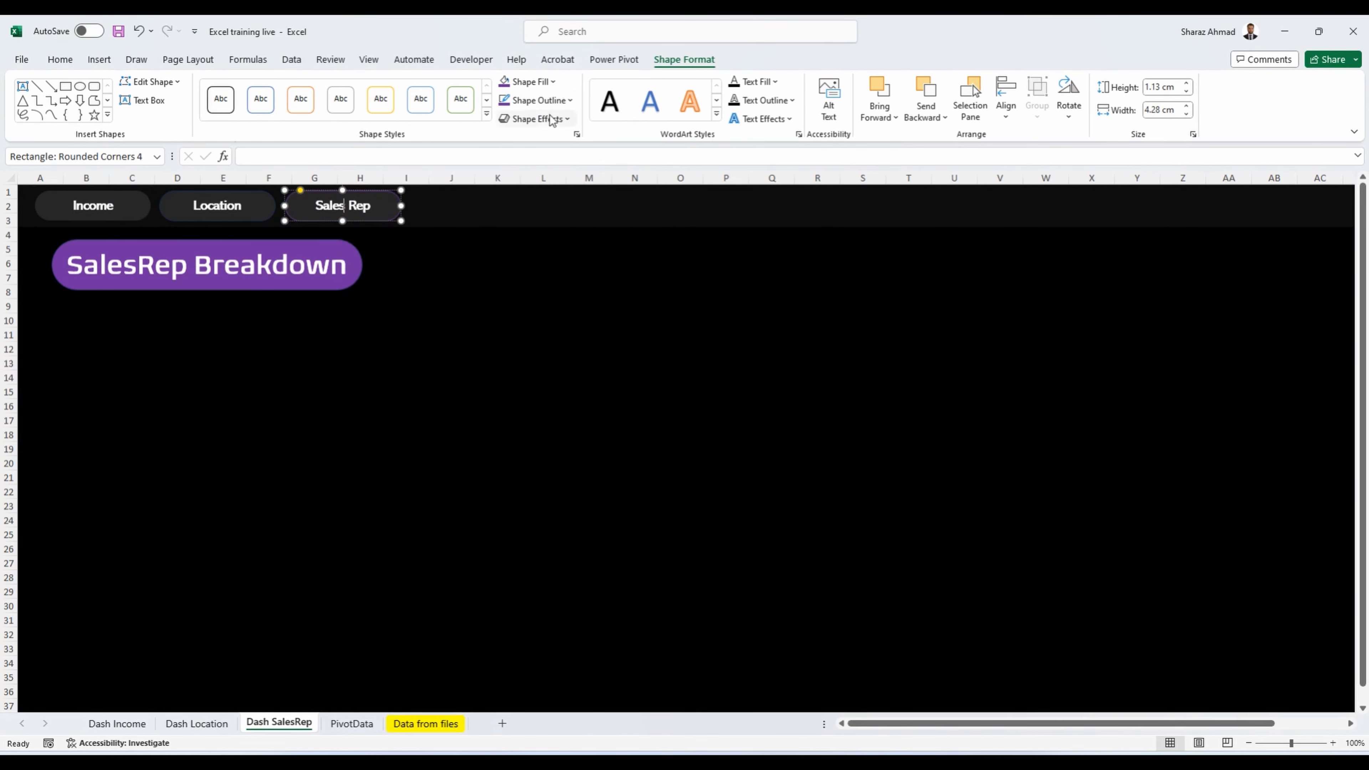
left_click(540, 100)
mouse_move(588, 322)
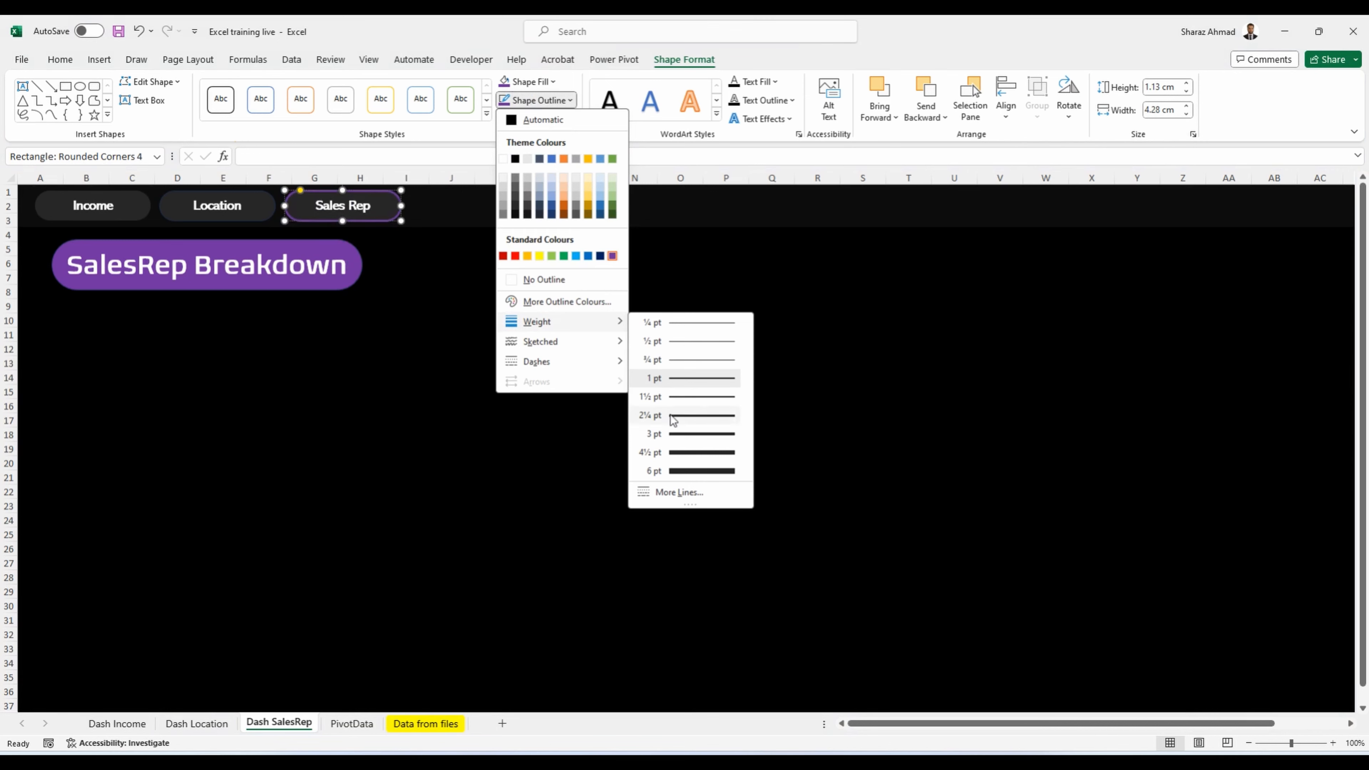
left_click(676, 433)
Step: Link the Sales Rep button on the Dash SalesRep sheet to Dash SalesRep, keeping the ScreenTip SalesRep Breakdown
left_click(350, 723)
left_click(296, 724)
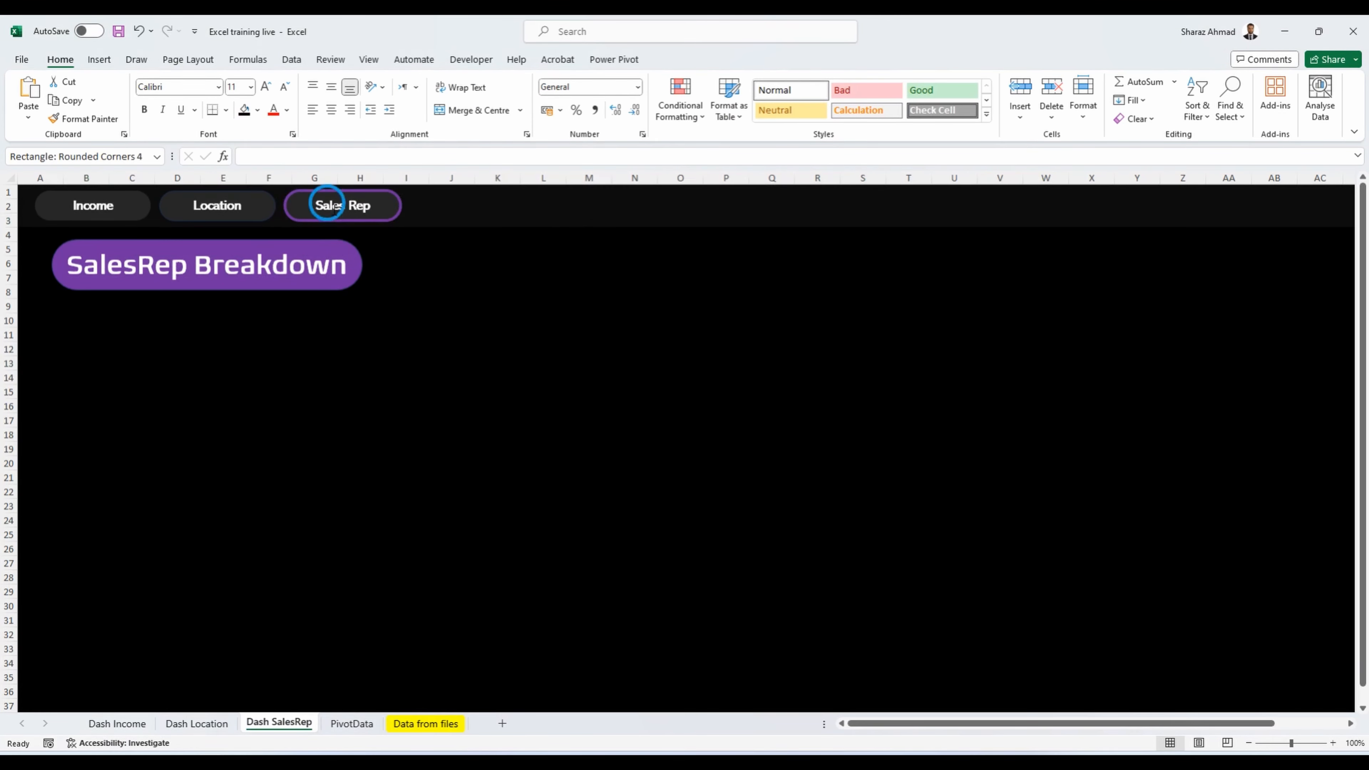
right_click(328, 204)
left_click(398, 417)
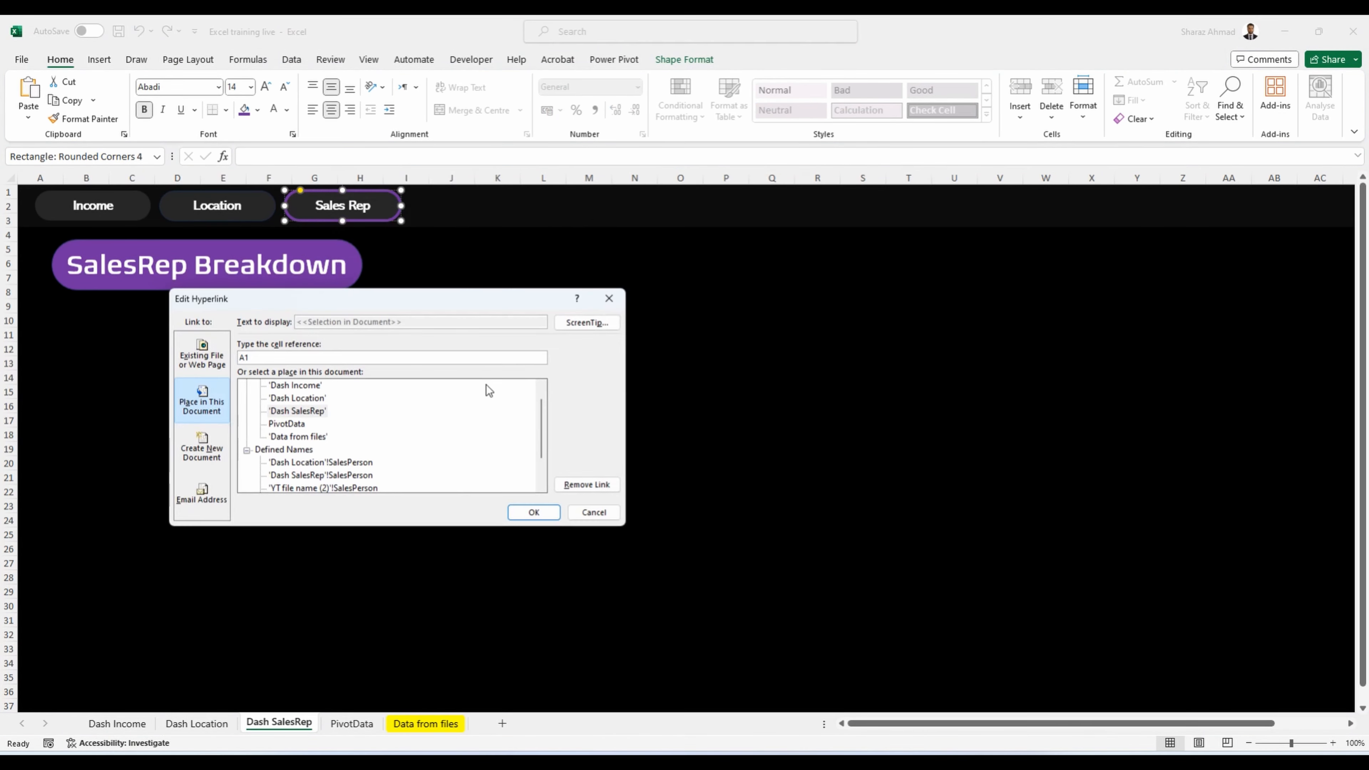
left_click(314, 412)
left_click(571, 327)
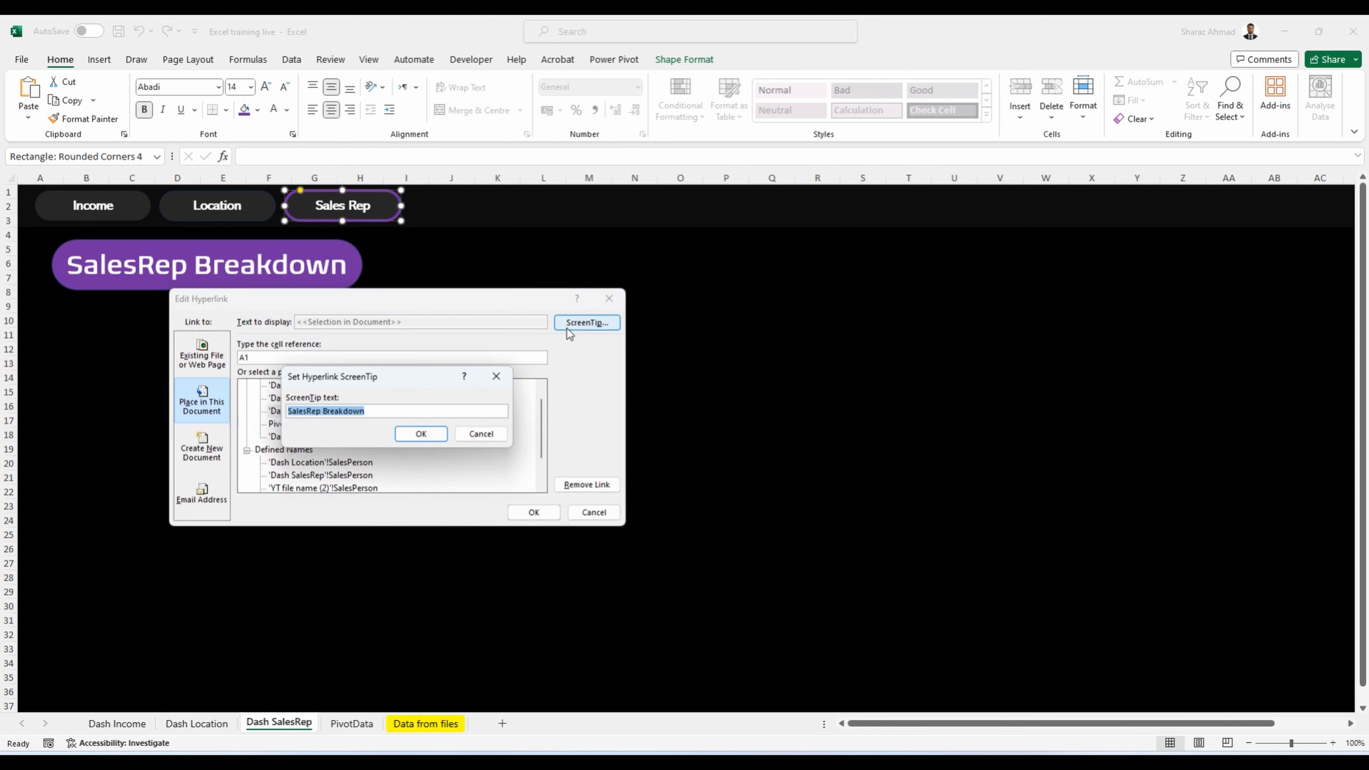
left_click(423, 435)
left_click(528, 514)
Step: On the Dash Location sheet, edit the Sales Rep button's link so it targets Dash SalesRep
left_click(211, 724)
right_click(351, 215)
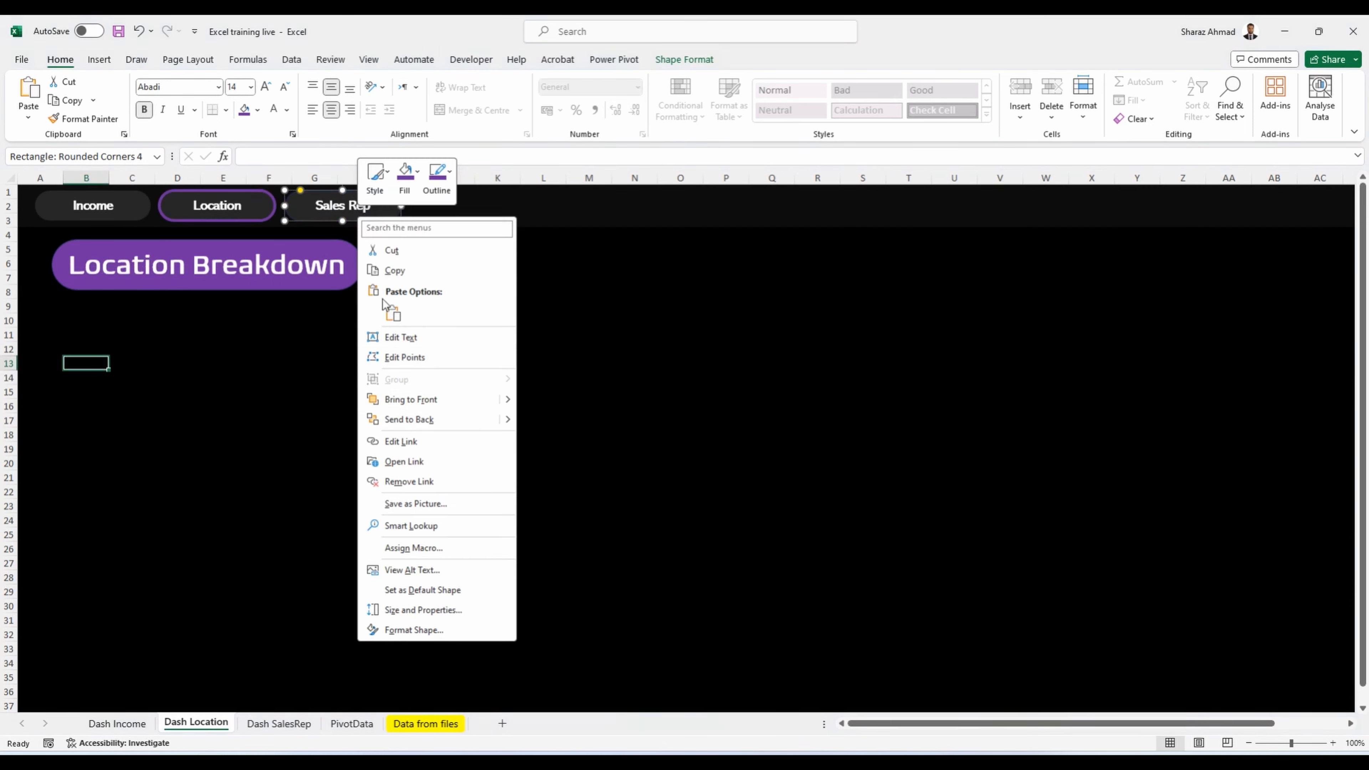
left_click(413, 445)
left_click(344, 441)
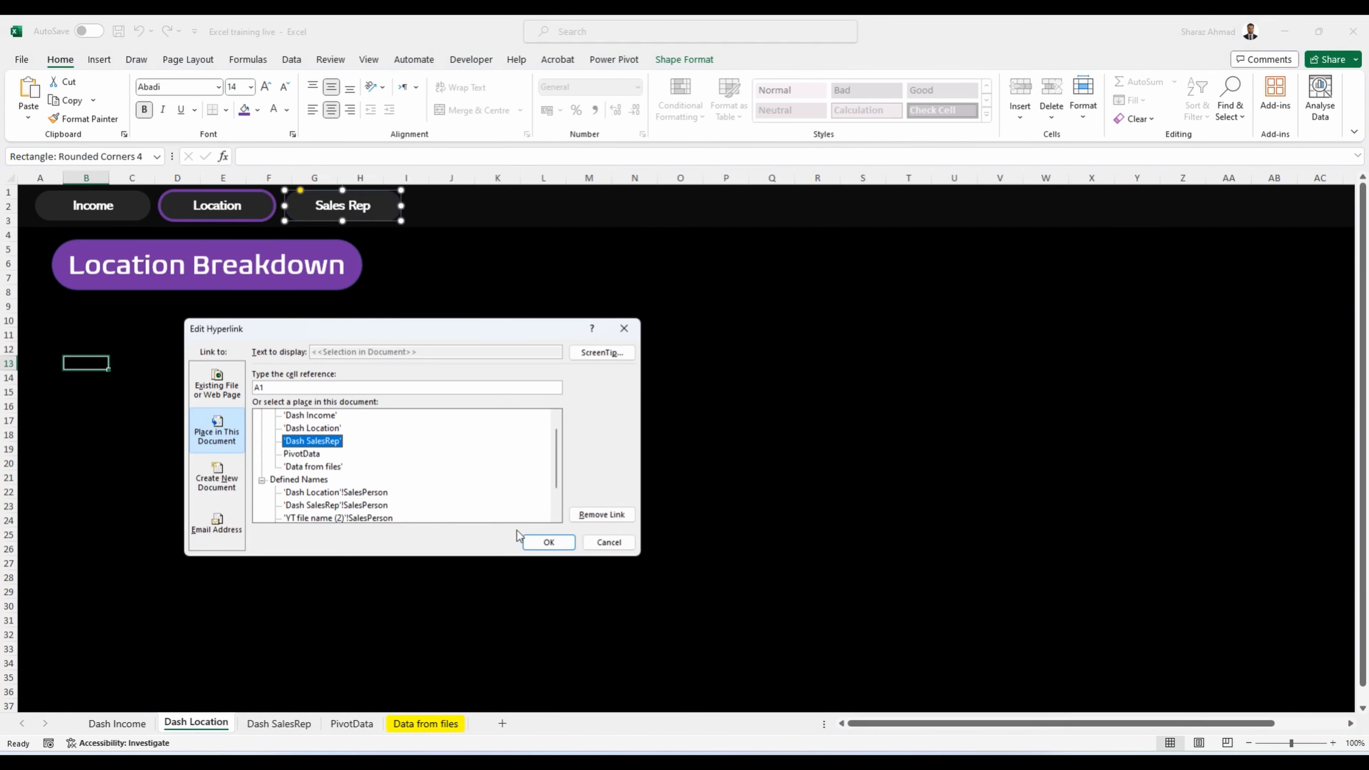
left_click(526, 540)
Step: On the Dash Income sheet, edit the Sales Rep button's link so it targets Dash SalesRep
left_click(117, 724)
right_click(380, 213)
left_click(423, 435)
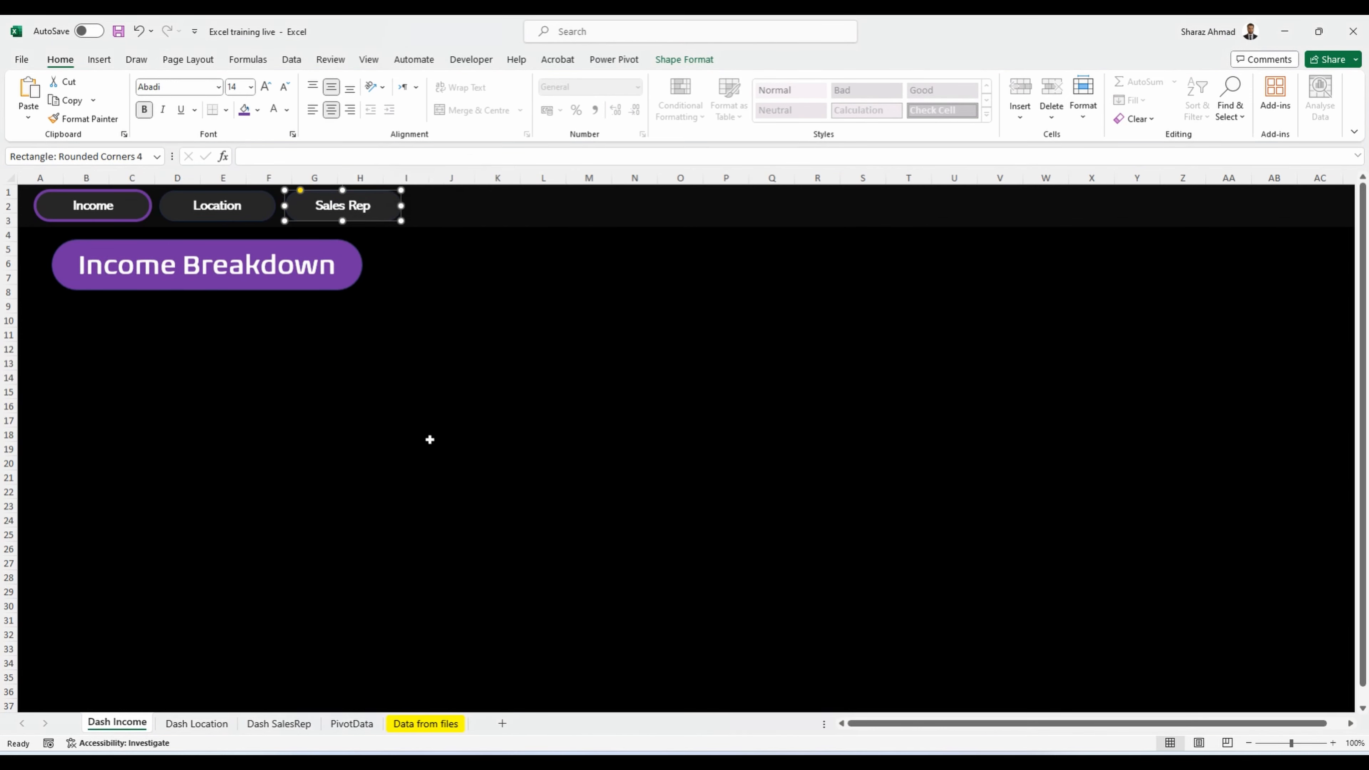
left_click(344, 431)
left_click(531, 536)
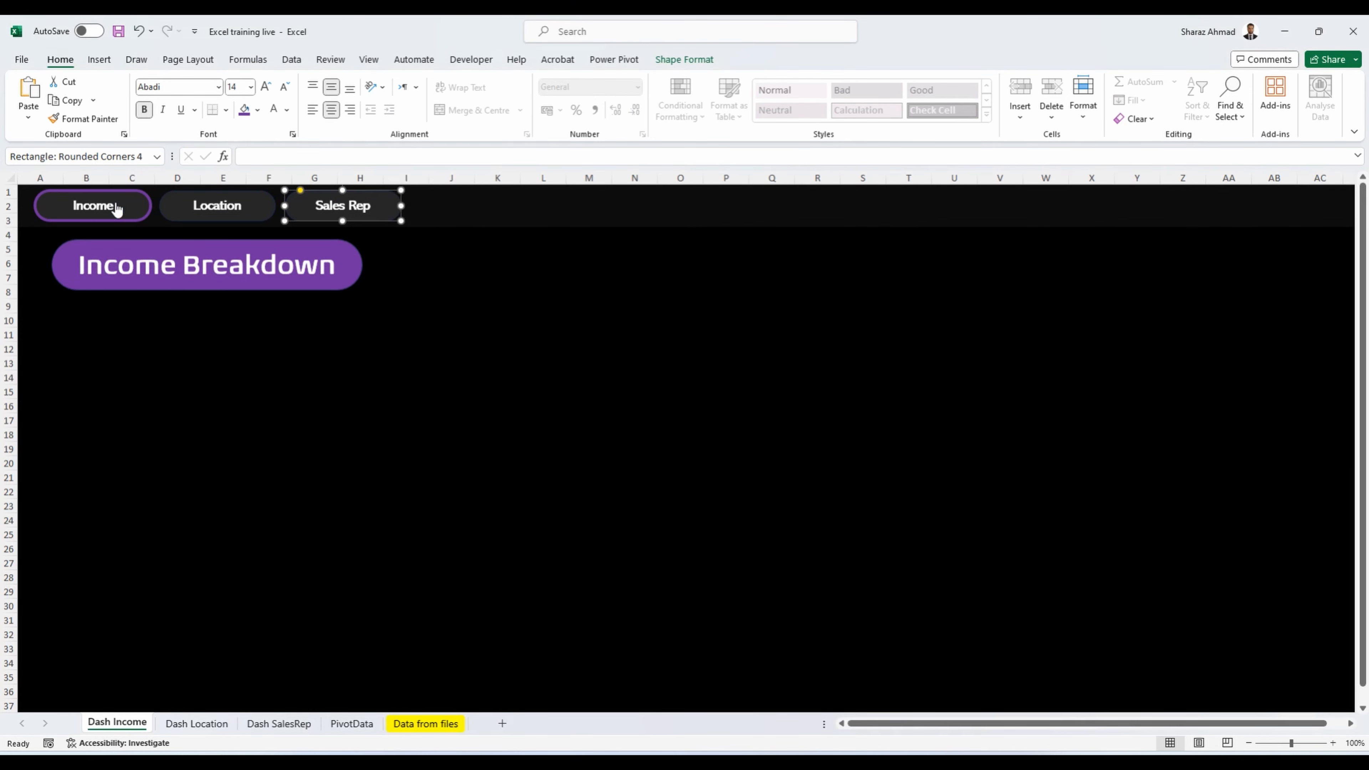
Step: Test the Income, Location and Sales Rep navigation buttons by switching between the three dashboard sheets
left_click(117, 209)
left_click(216, 206)
left_click(355, 213)
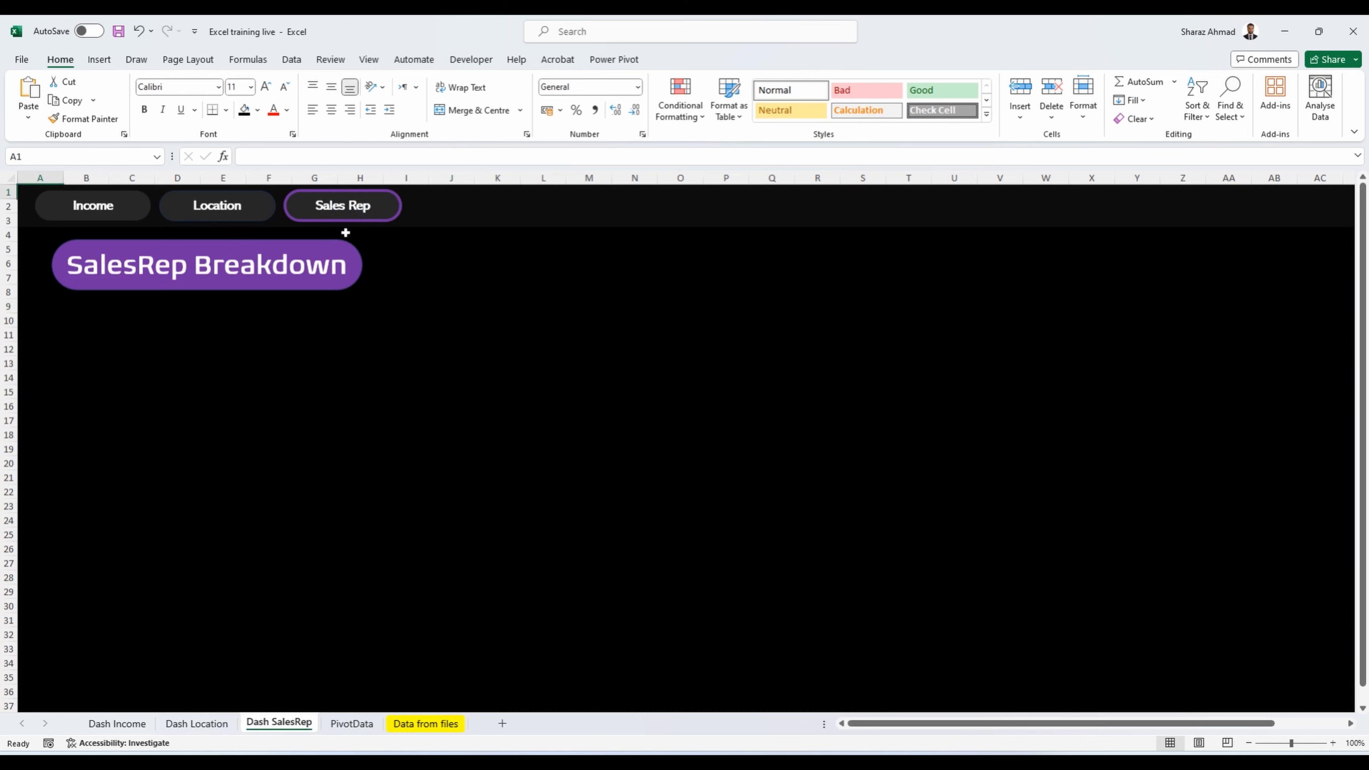
left_click(248, 221)
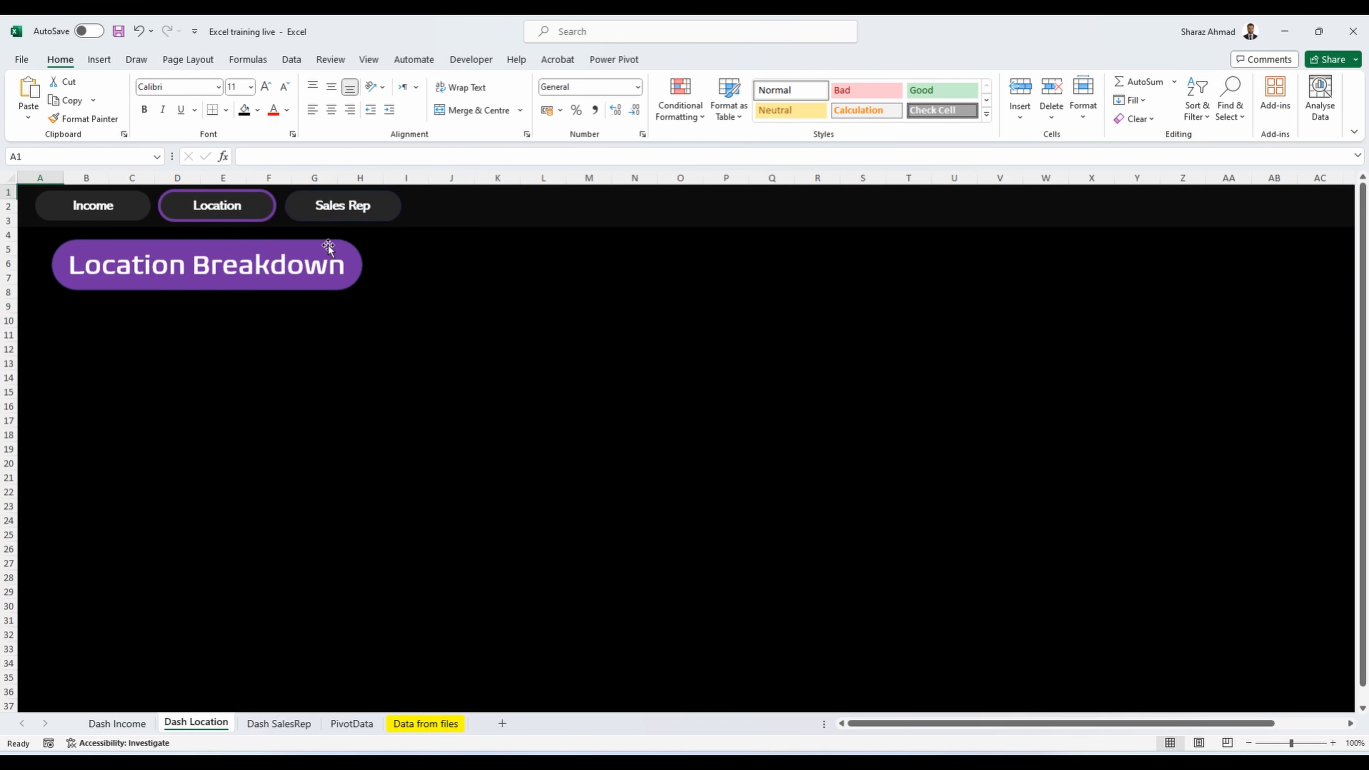
left_click(336, 221)
left_click(139, 219)
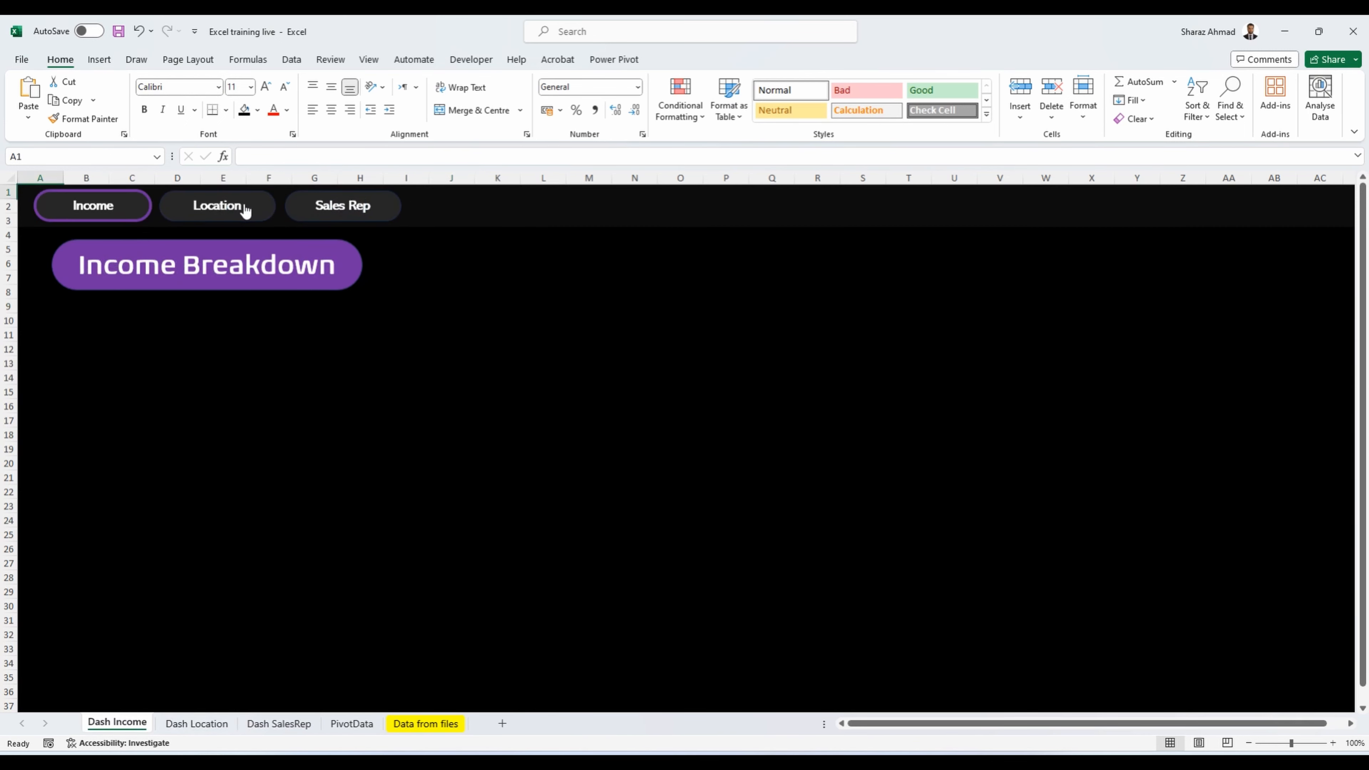
left_click(243, 211)
left_click(143, 214)
left_click(233, 211)
left_click(329, 211)
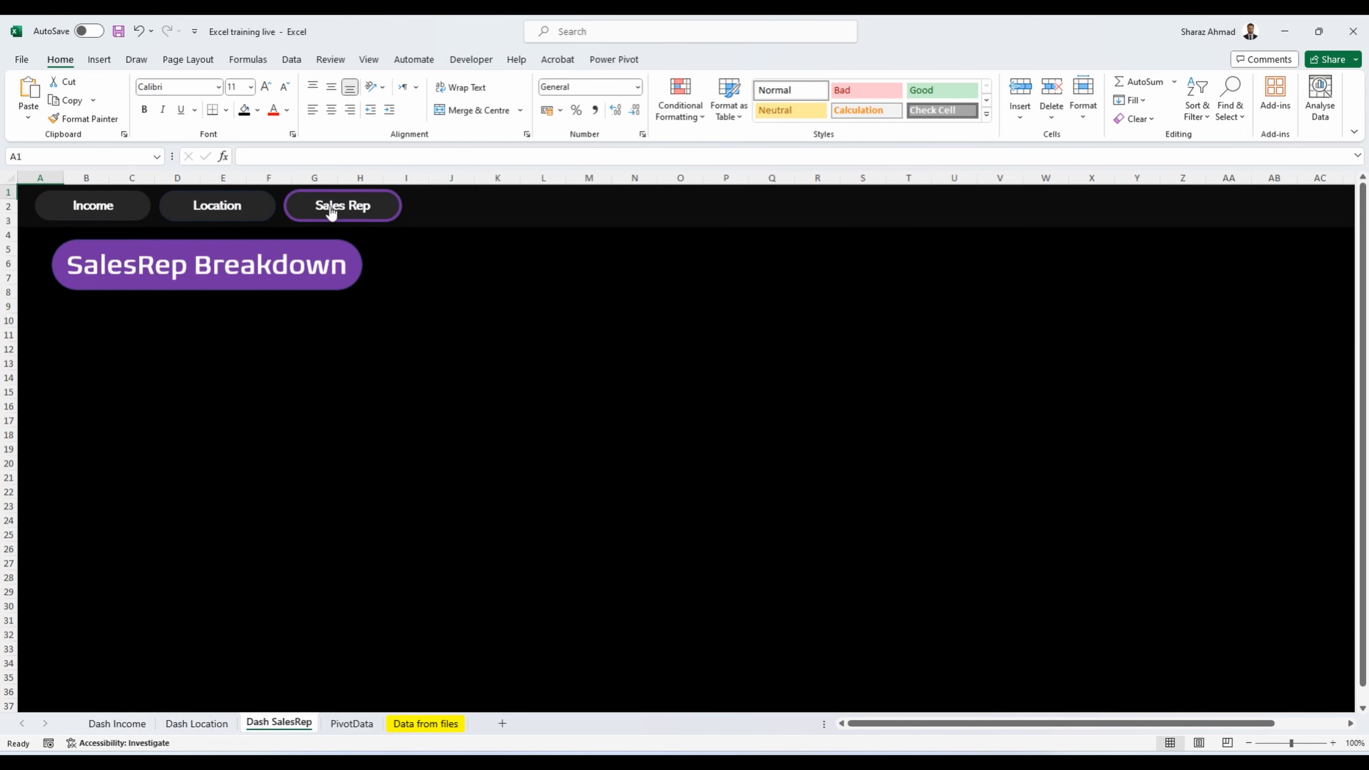
Step: Insert a clustered bar PivotChart from the PivotTable of total sales by country and sales person on PivotData
left_click(348, 724)
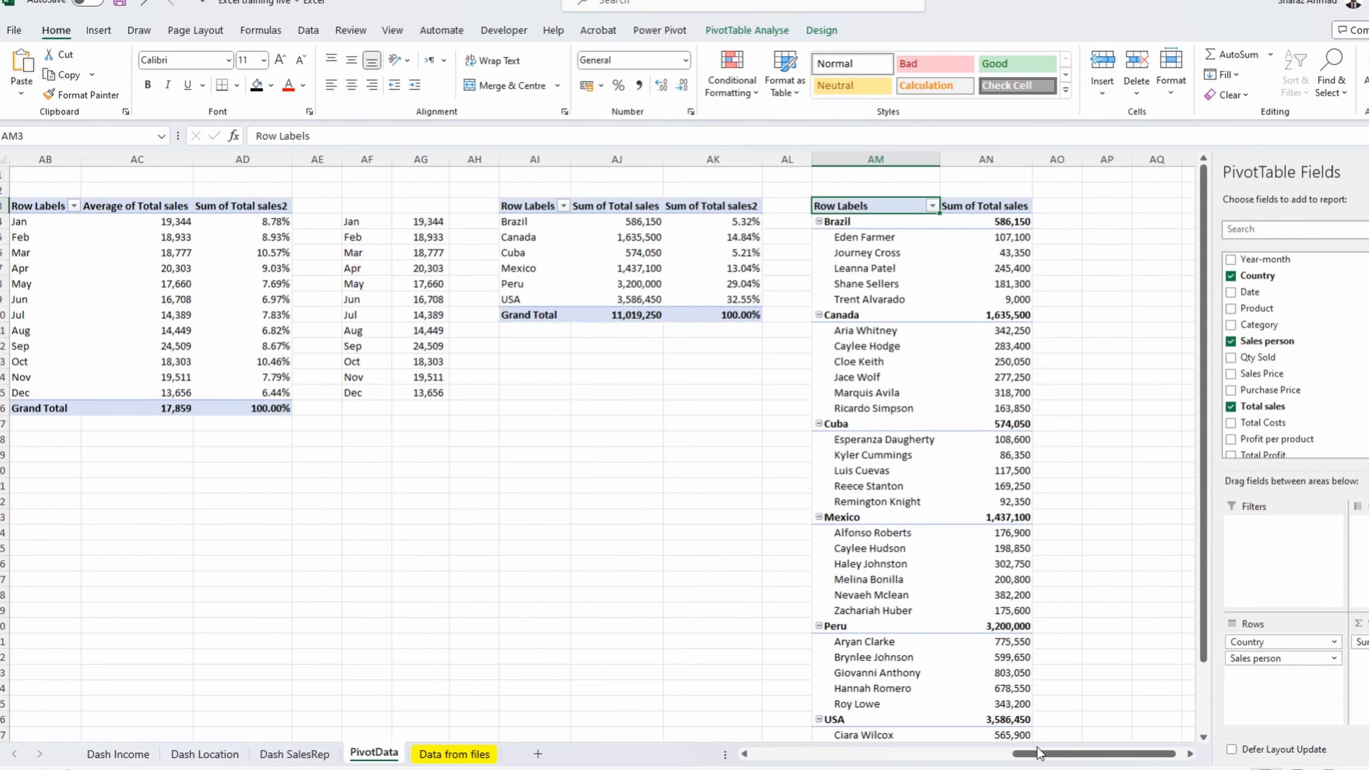
left_click_drag(1040, 754, 1044, 754)
left_click(919, 263)
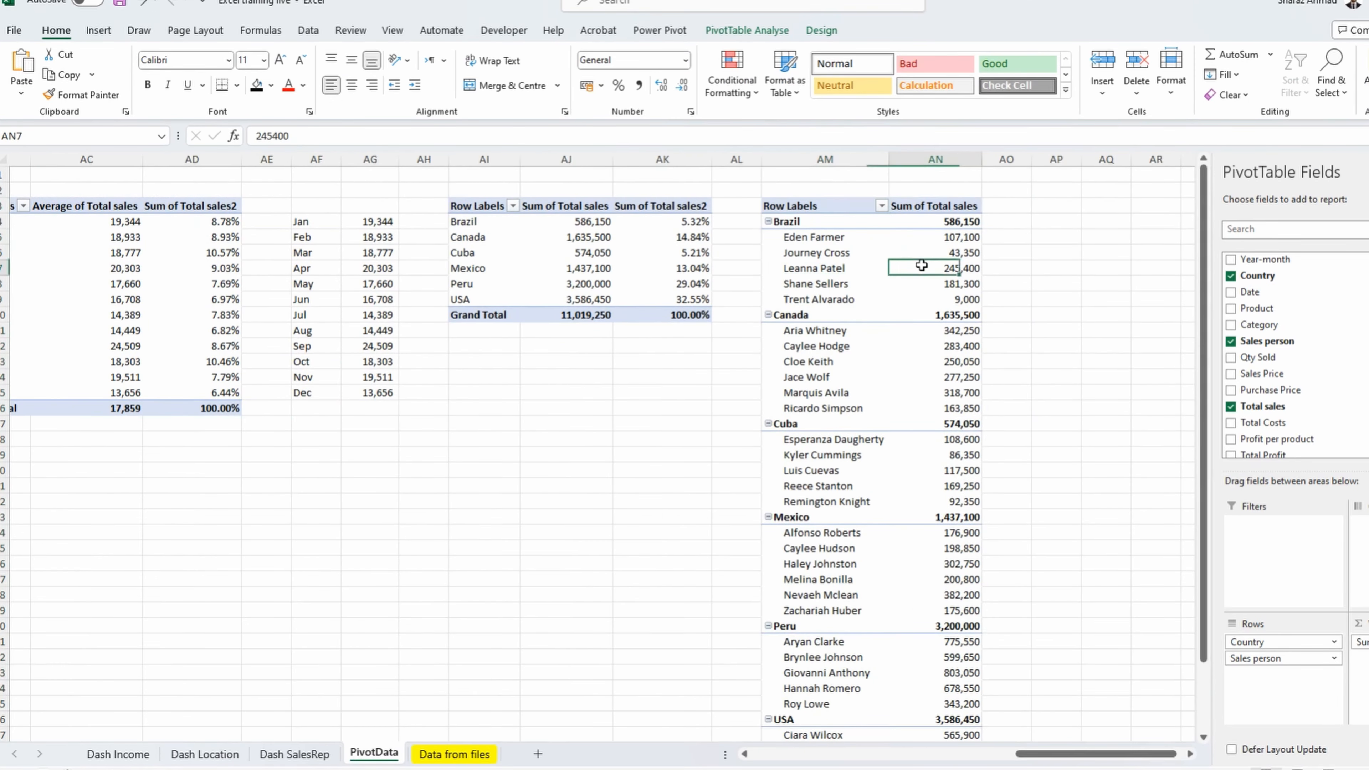
left_click(105, 31)
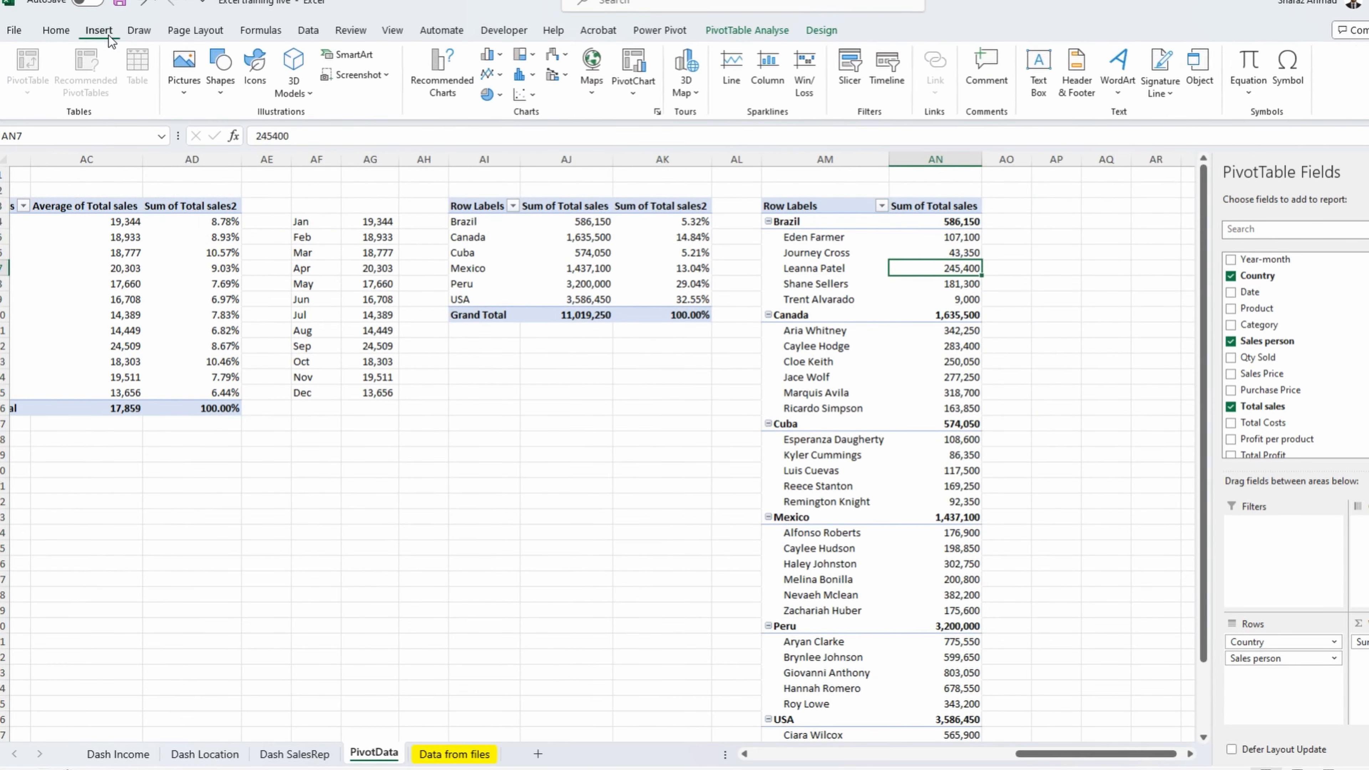
left_click(520, 187)
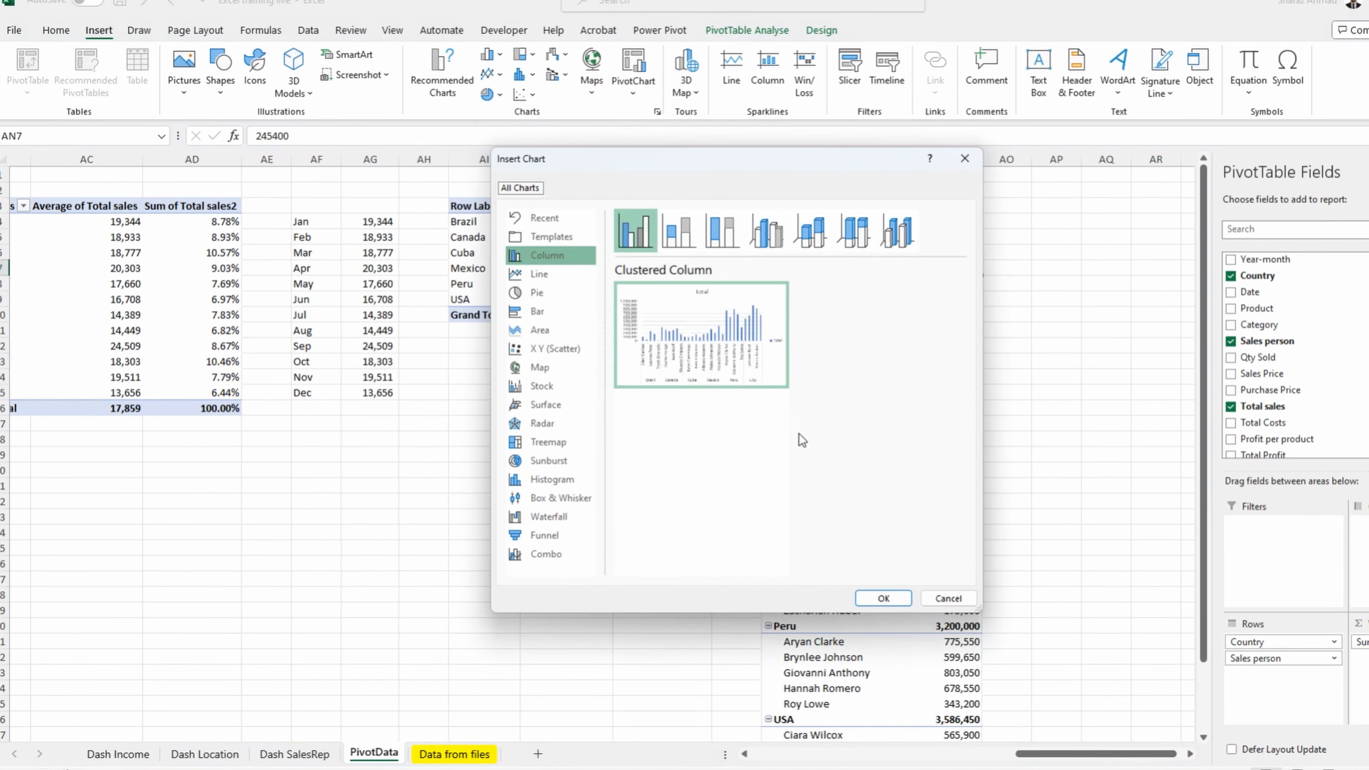
left_click(557, 315)
left_click(883, 598)
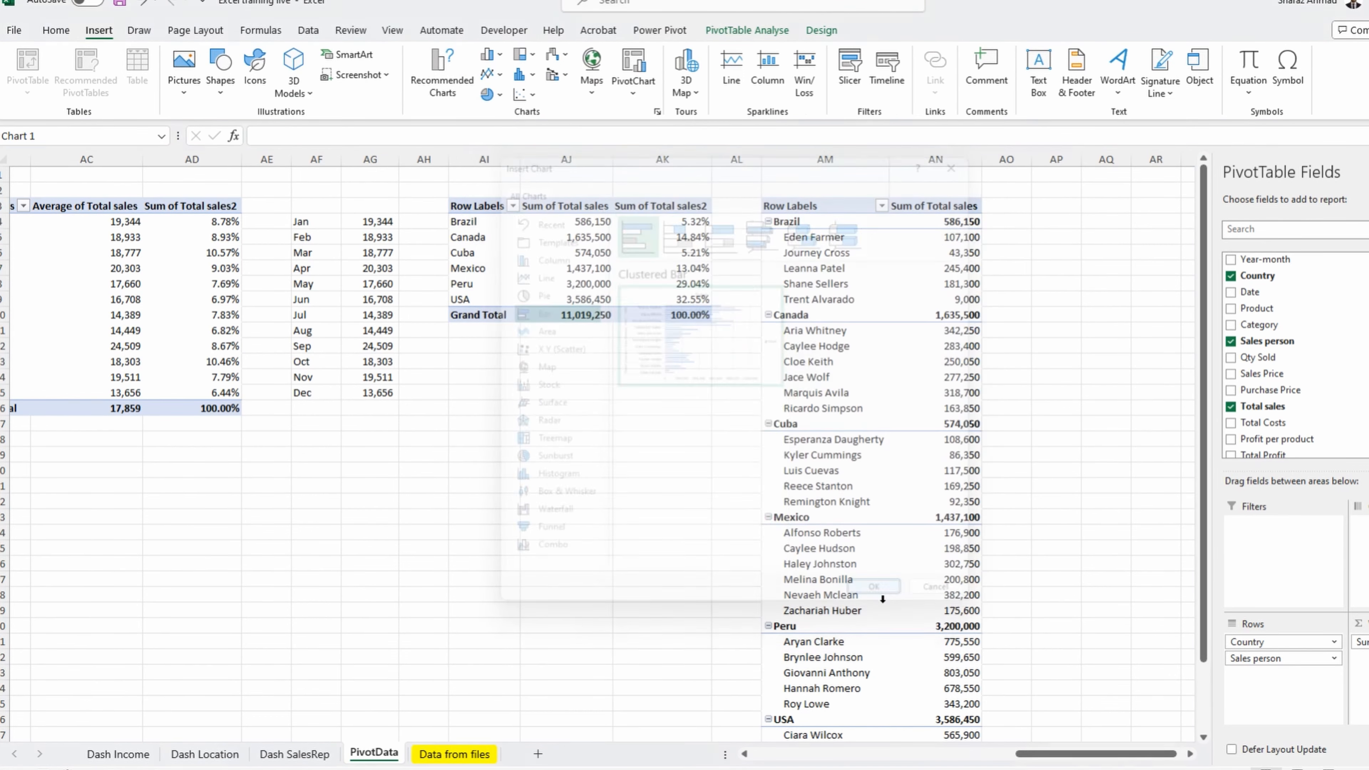
Step: Move the new bar chart from PivotData to the Dash SalesRep sheet
key("ctrl+z")
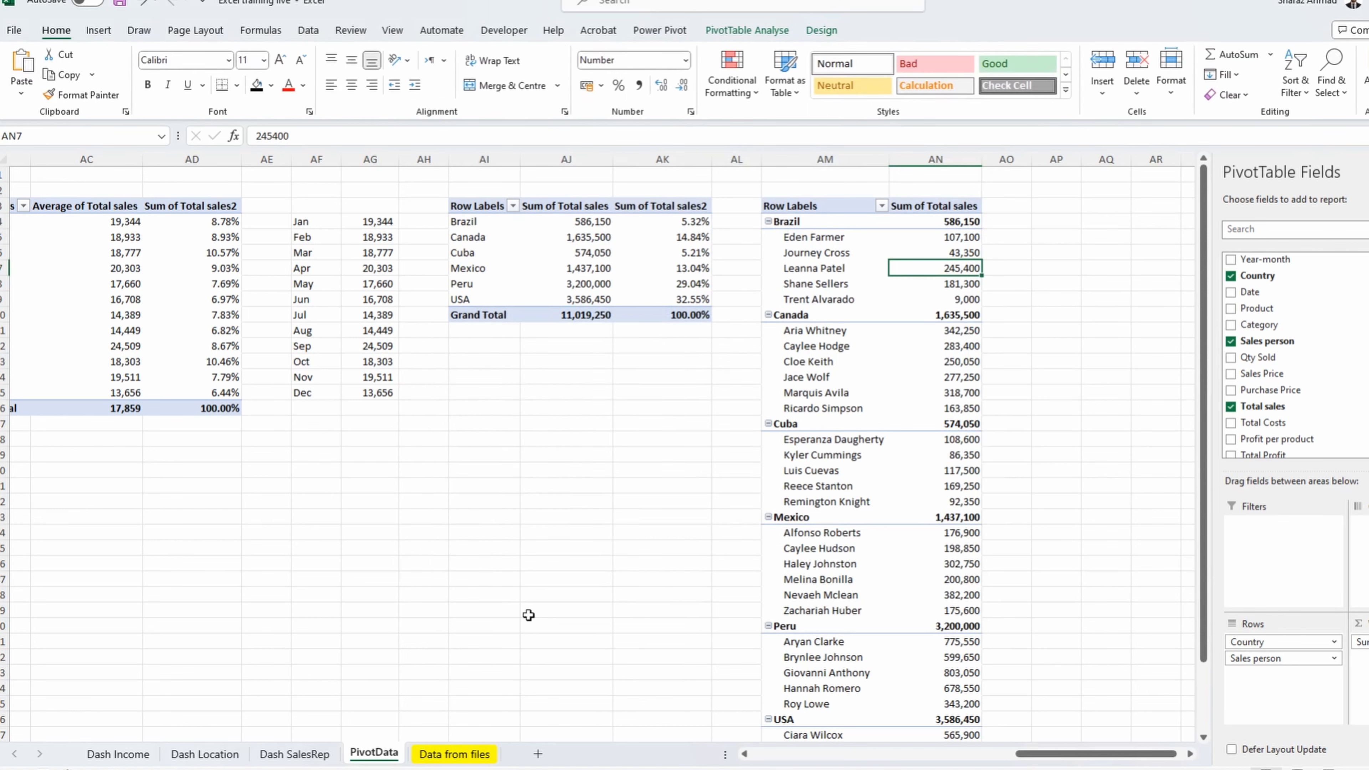
left_click(291, 753)
key("ctrl+v")
Step: Hide all field buttons on the Dash SalesRep bar chart and delete its legend and title
right_click(561, 373)
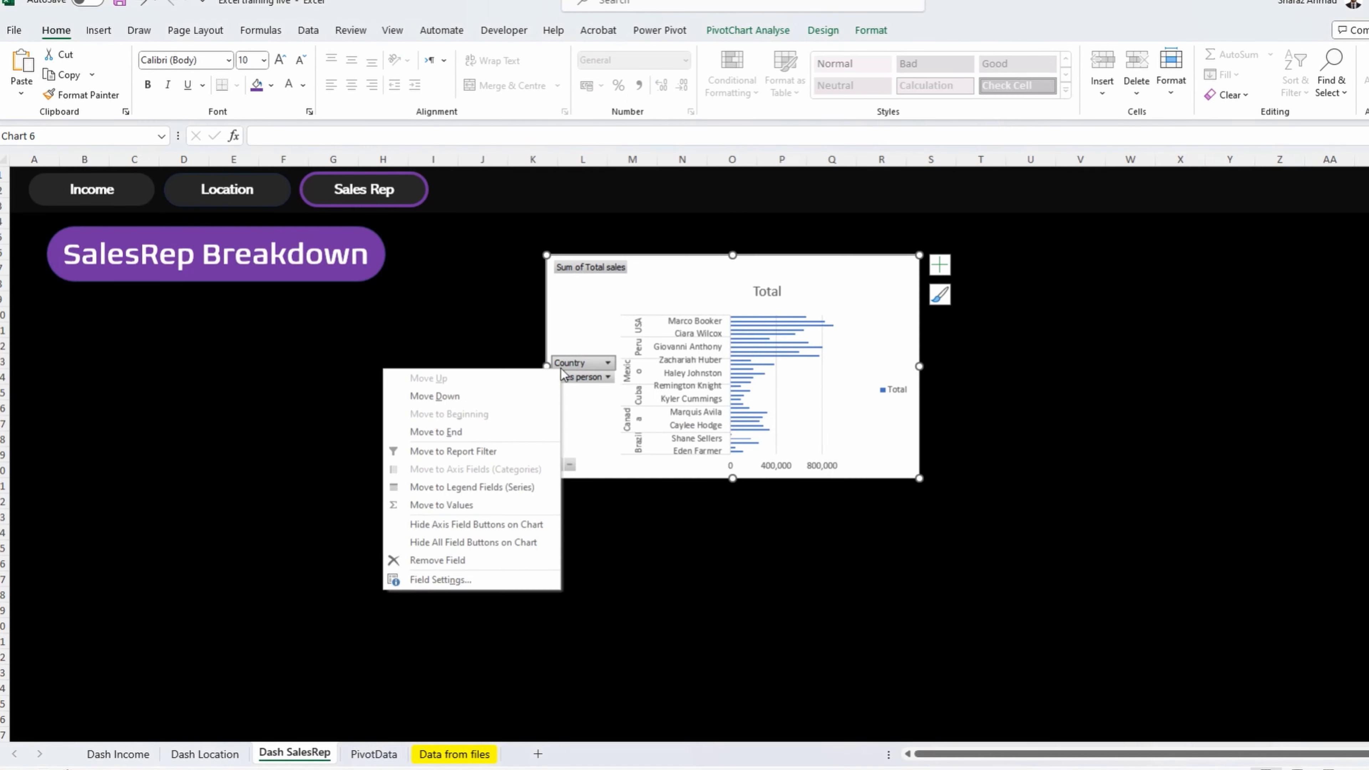
left_click(467, 539)
left_click(889, 384)
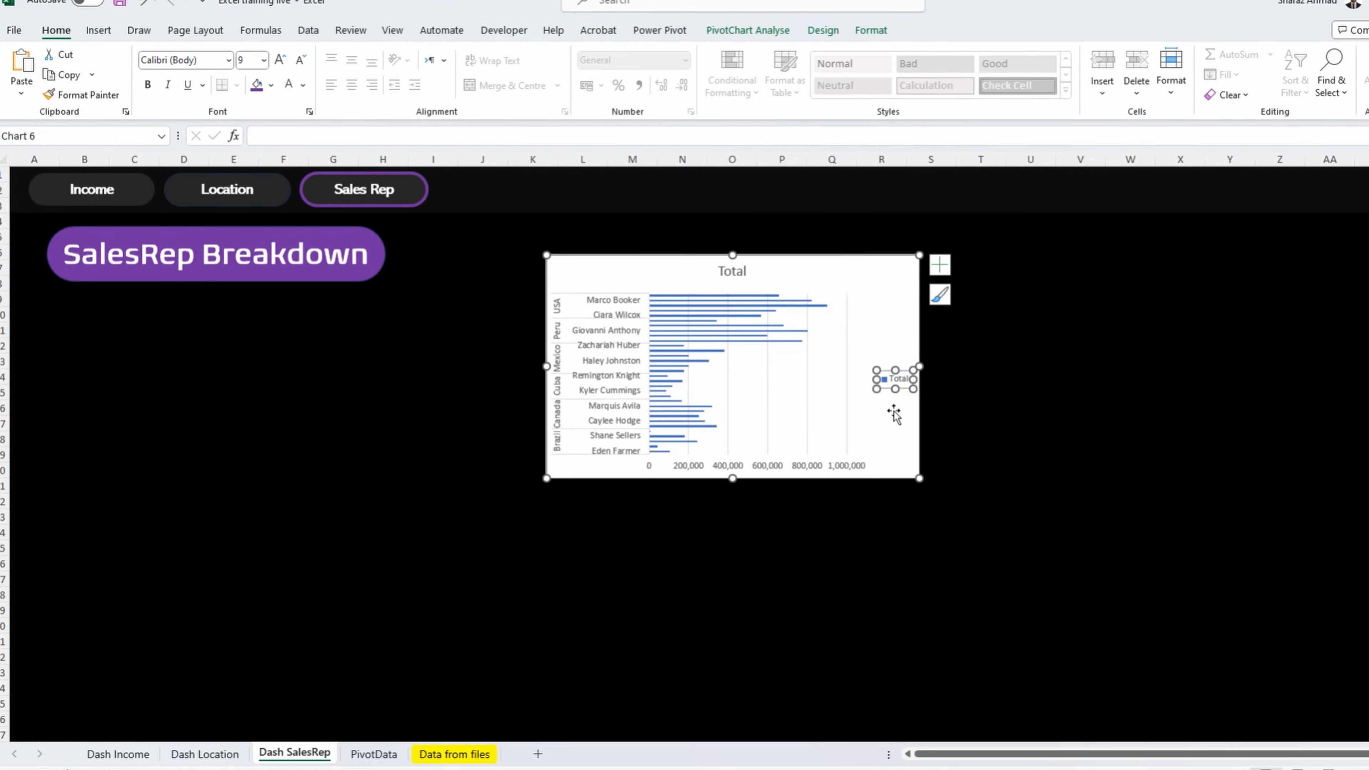
key("Delete")
left_click(738, 271)
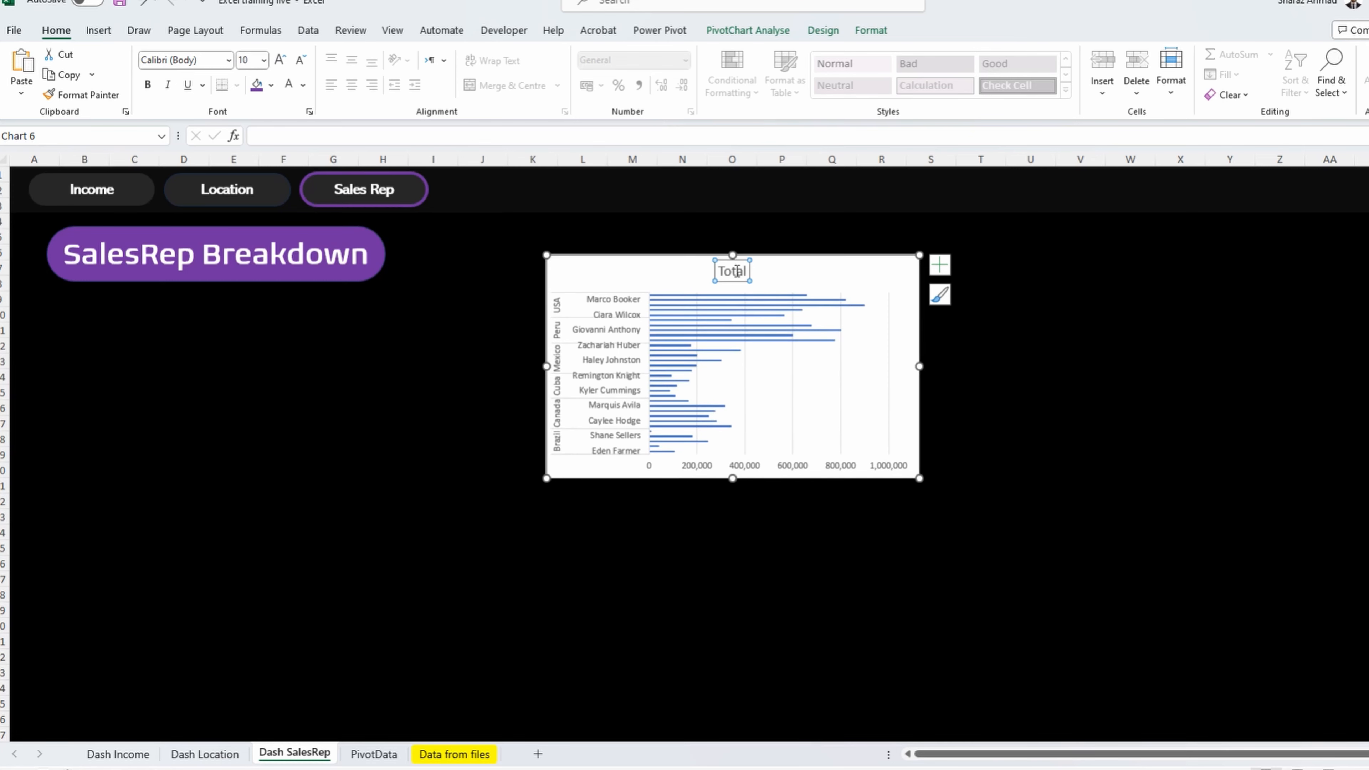
key("Delete")
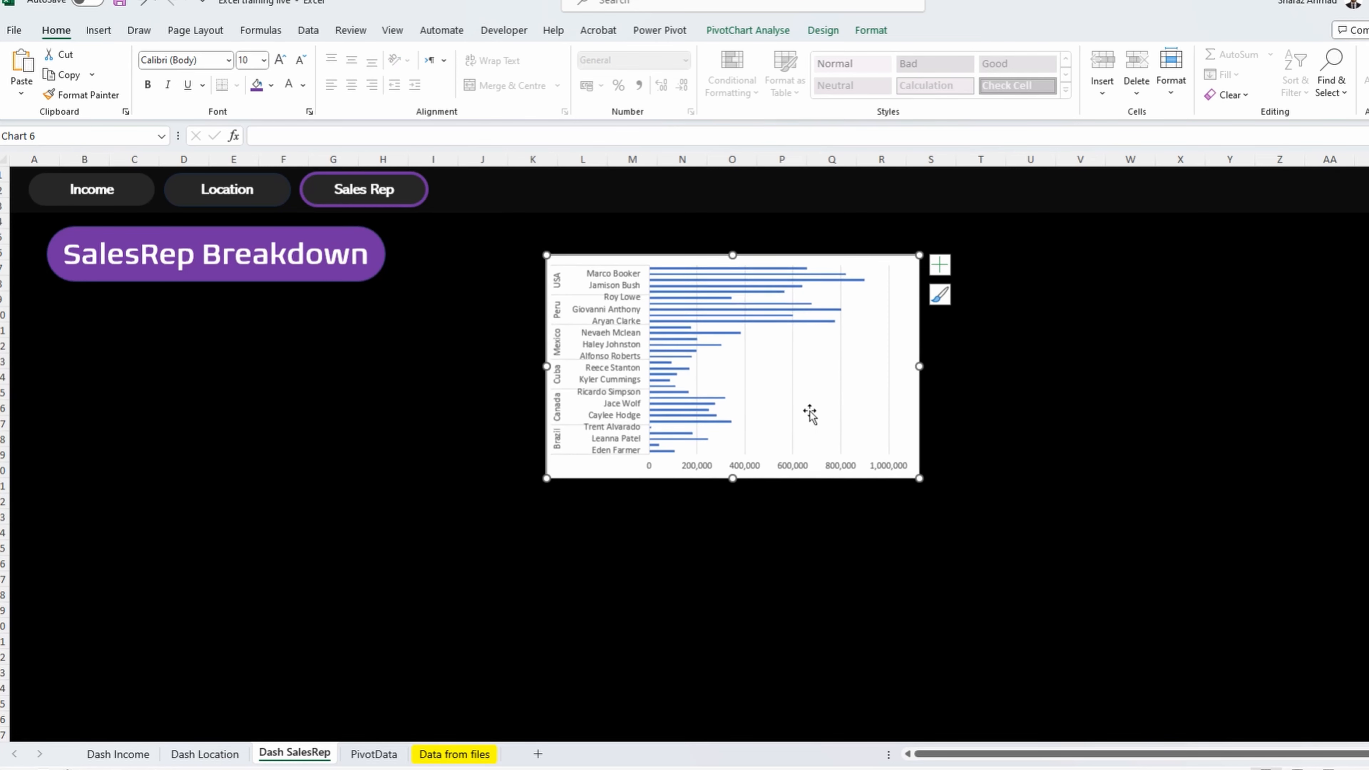
Step: Fill the sales rep chart's background with black and delete its vertical gridlines
left_click(872, 30)
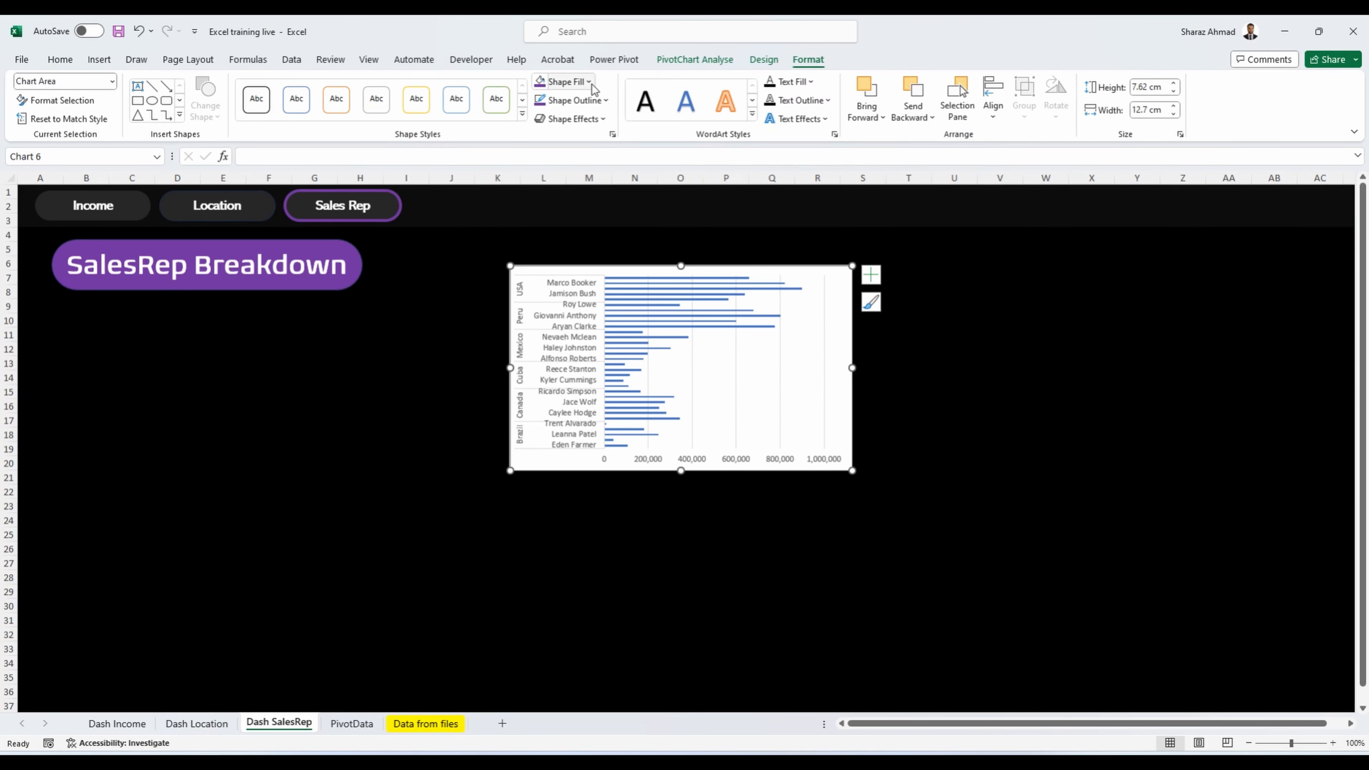
left_click(592, 86)
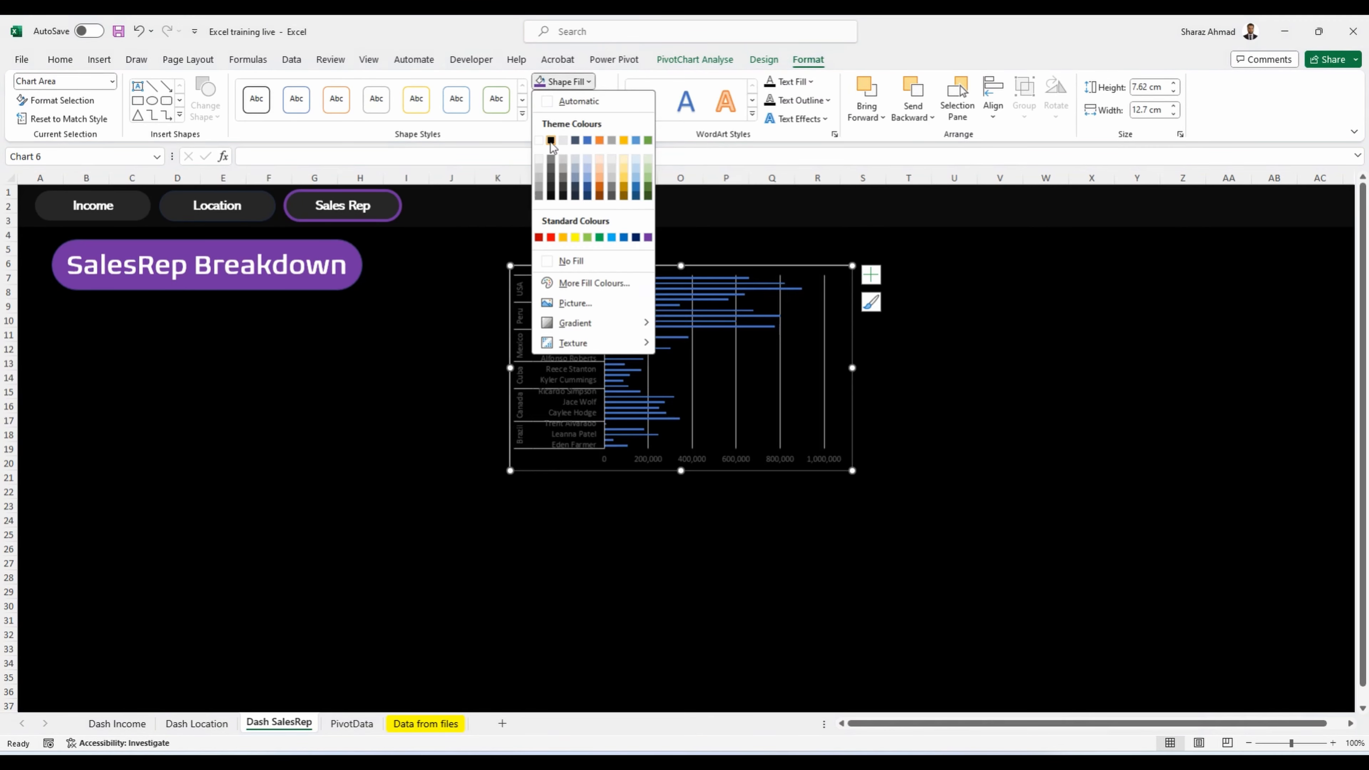
left_click(553, 147)
left_click(781, 355)
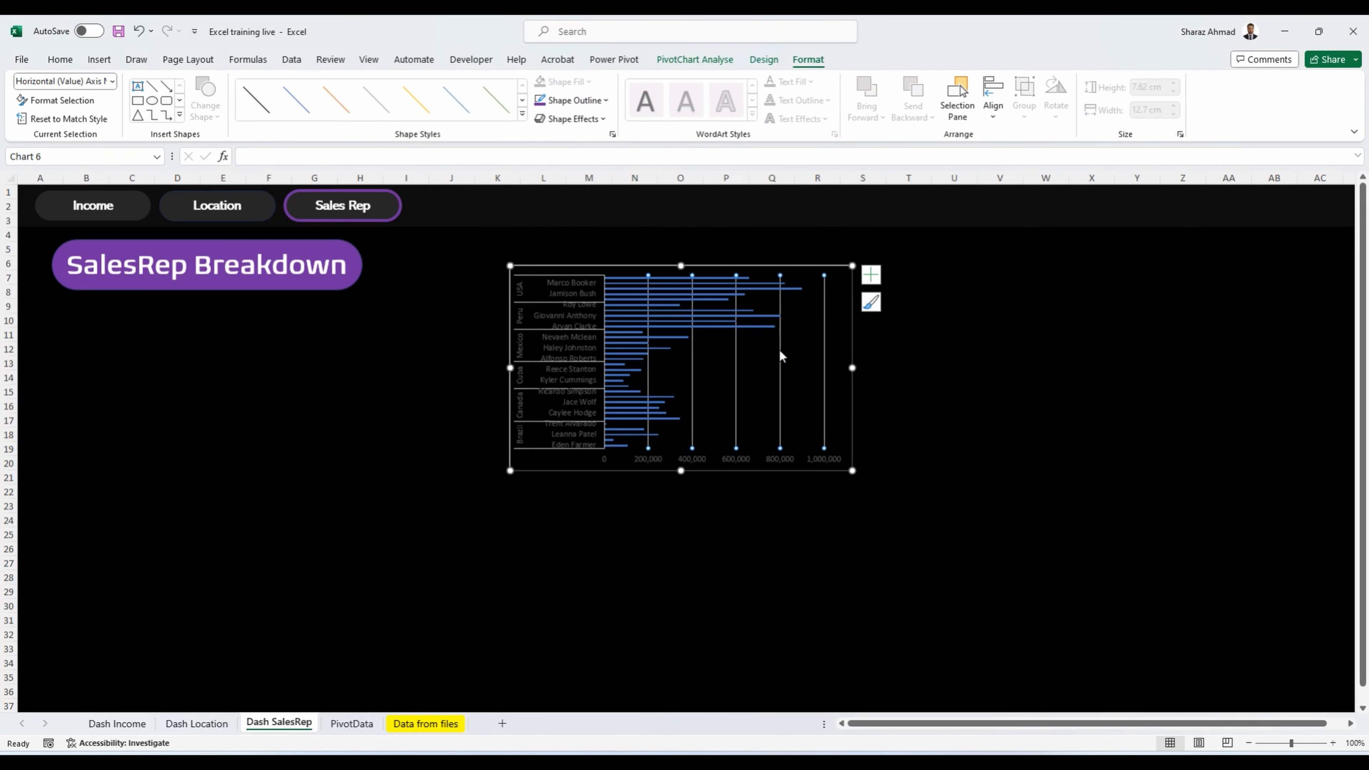
key("Delete")
Step: Set the text fill of the chart's category axis and value axis labels to white
left_click(568, 291)
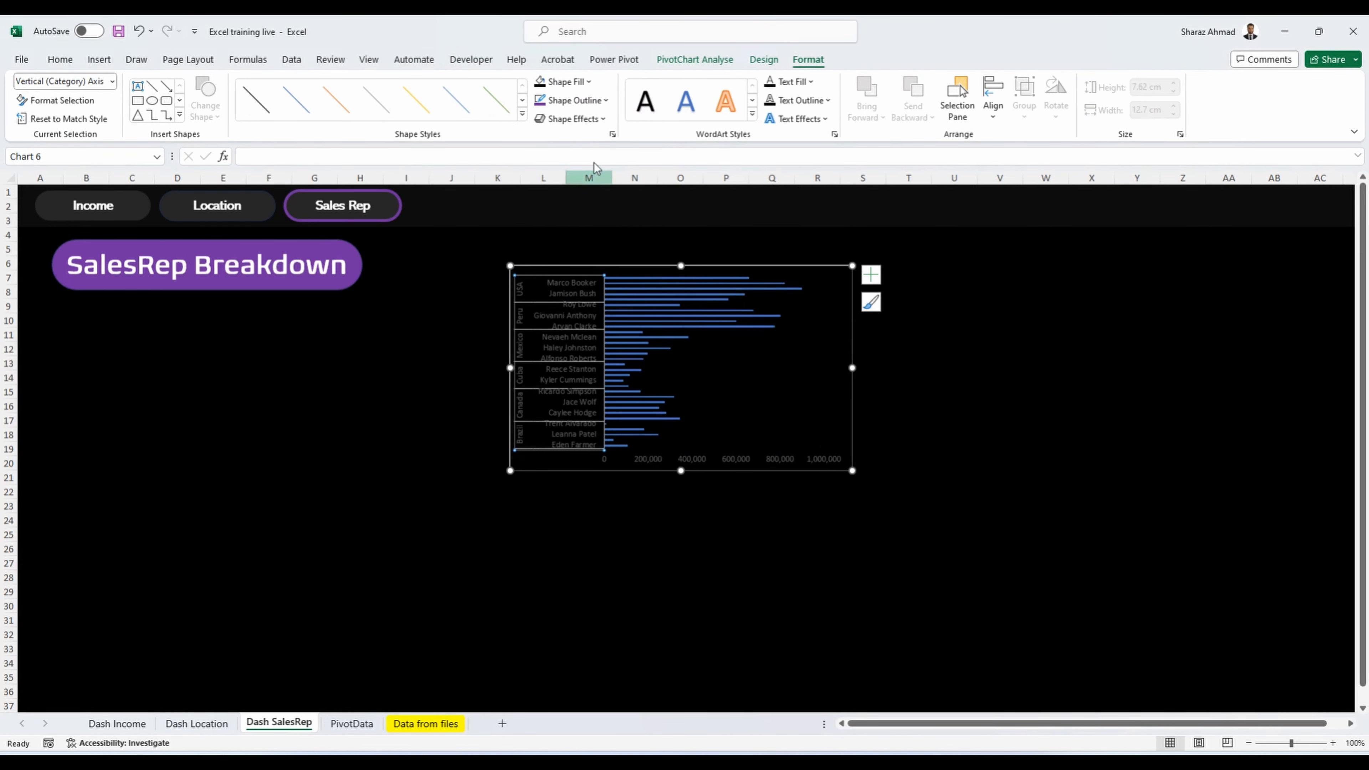
left_click(810, 81)
left_click(769, 141)
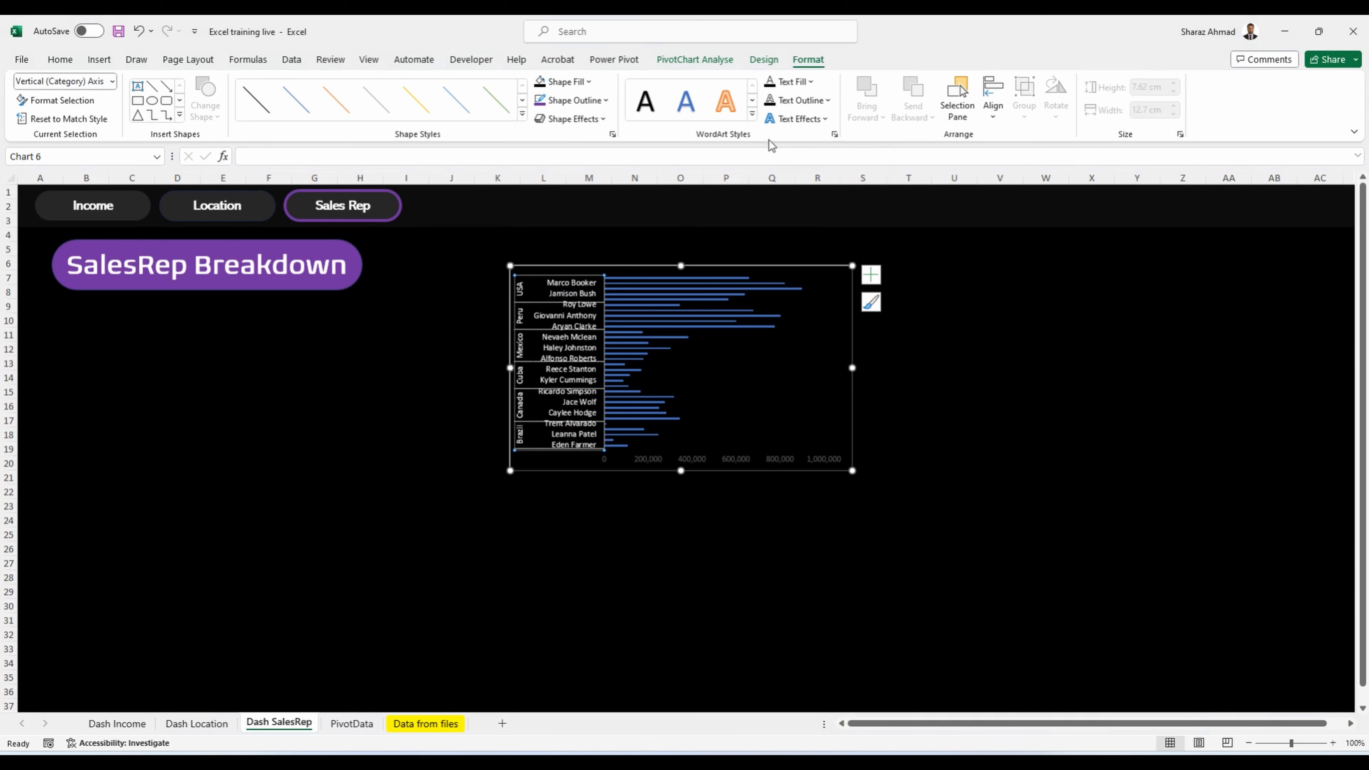
left_click(703, 459)
left_click(809, 82)
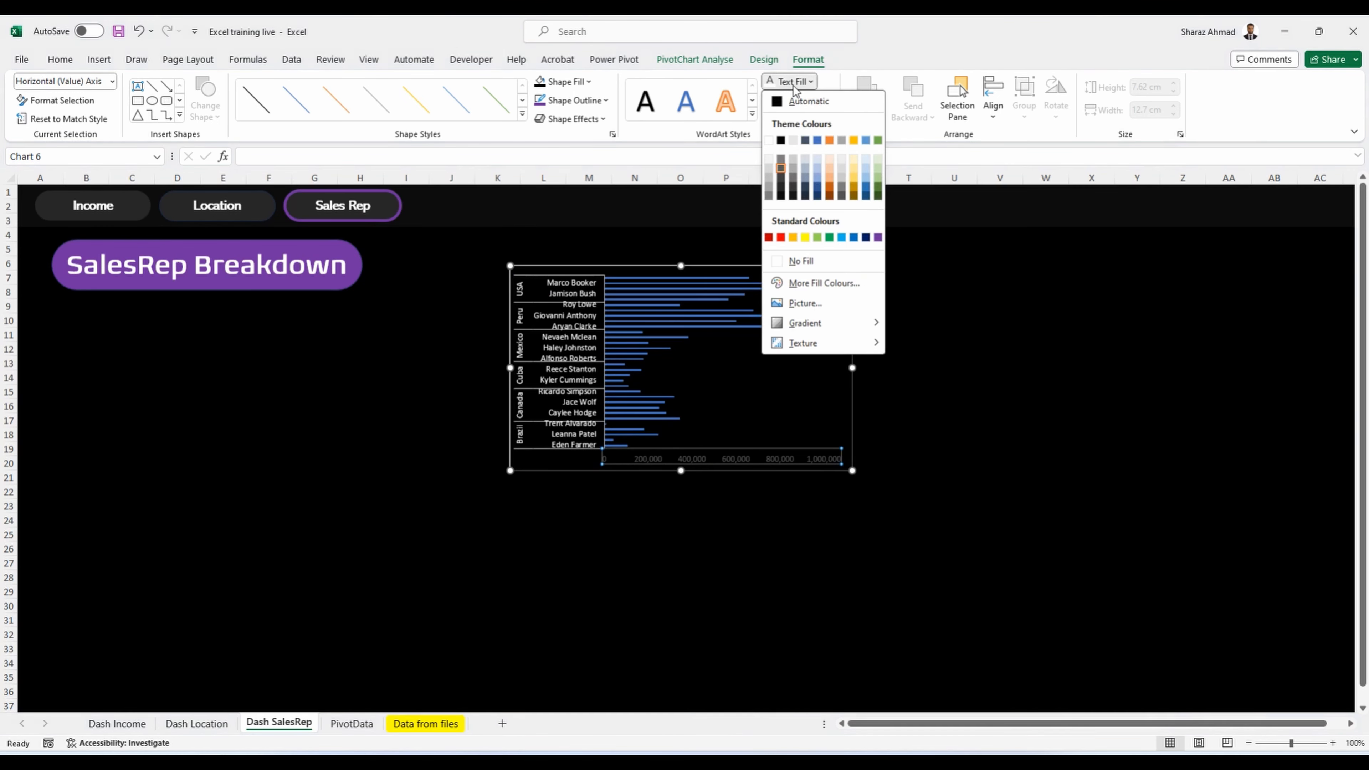
left_click(771, 141)
Step: Enlarge the sales rep chart to about 19.8 cm high and 15.5 cm wide, beside the SalesRep Breakdown title
left_click_drag(685, 268, 677, 245)
left_click_drag(524, 247, 400, 247)
left_click_drag(728, 471, 802, 690)
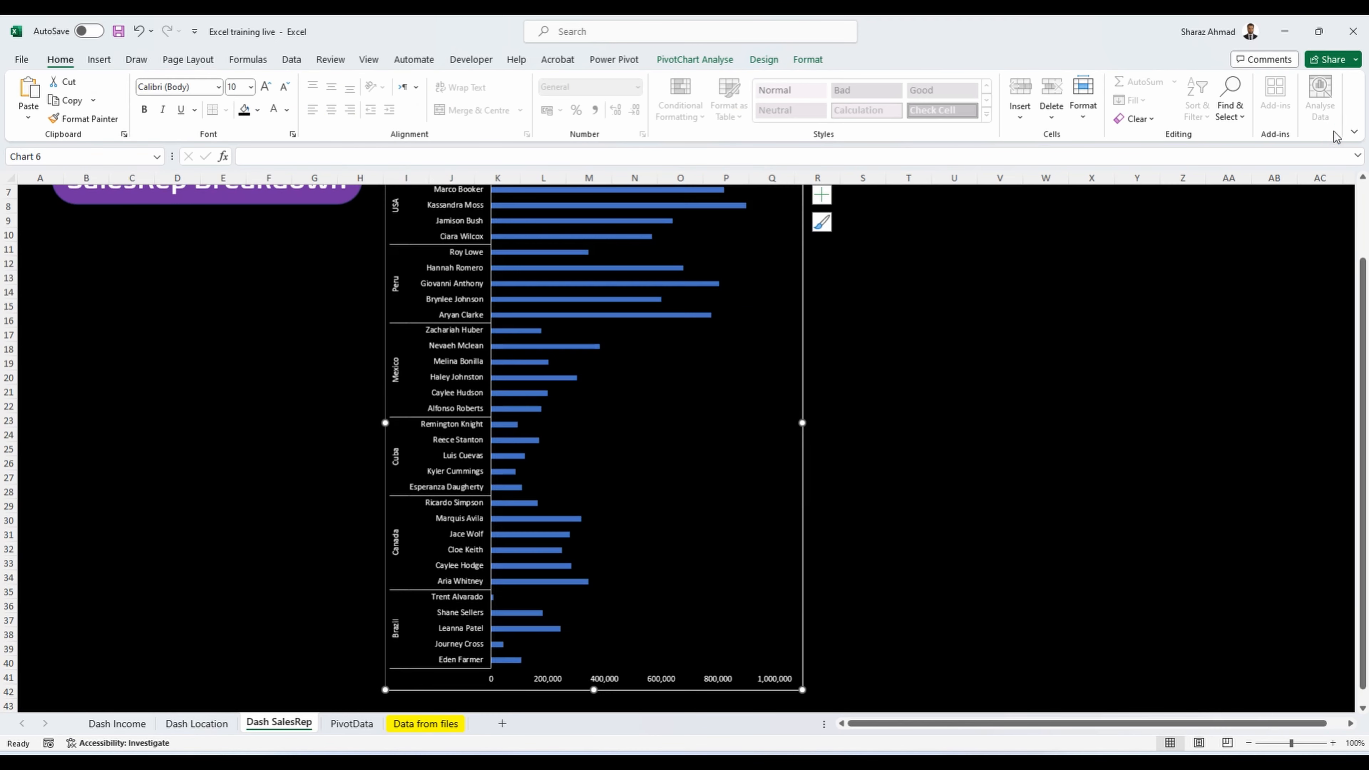
Step: Set the ribbon display to show tabs only and return to the start of the sheet
left_click(1354, 131)
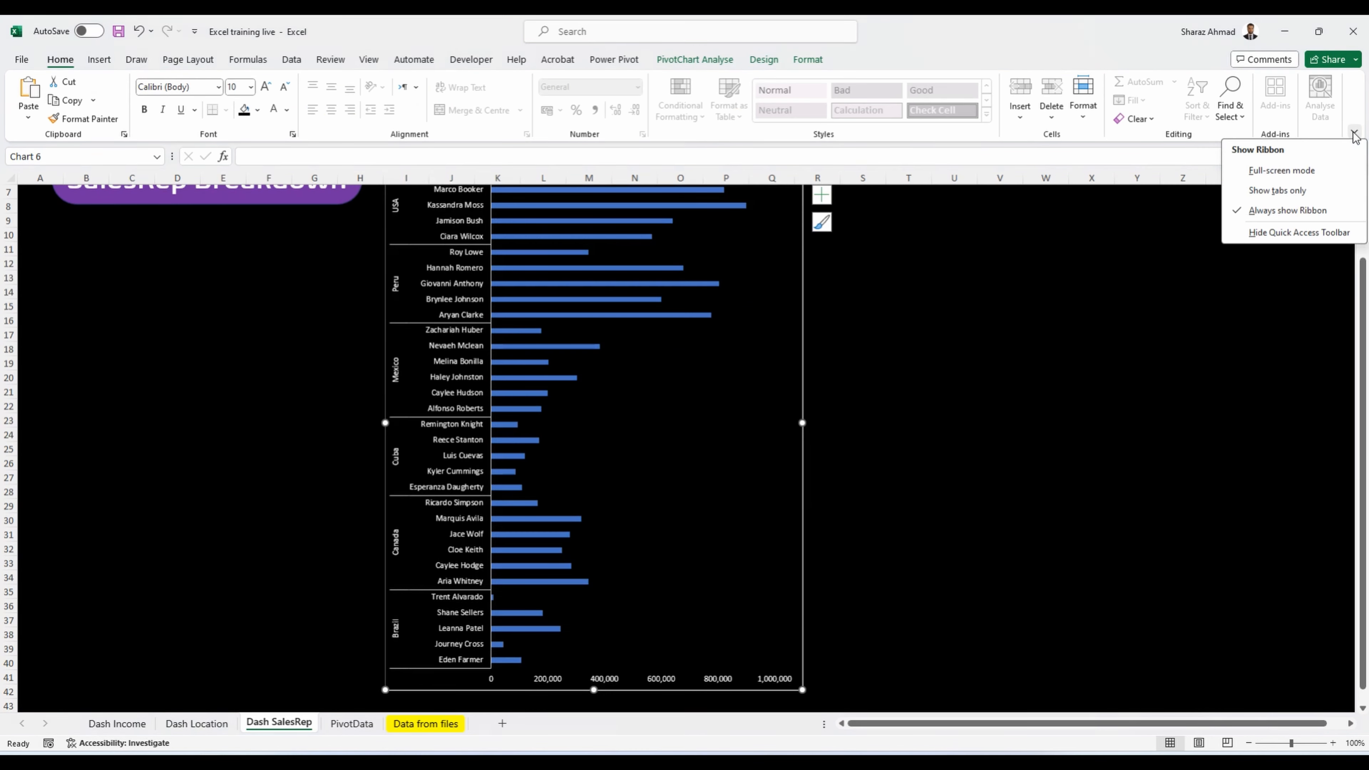
left_click(1316, 193)
scroll(945, 440, "up", 2)
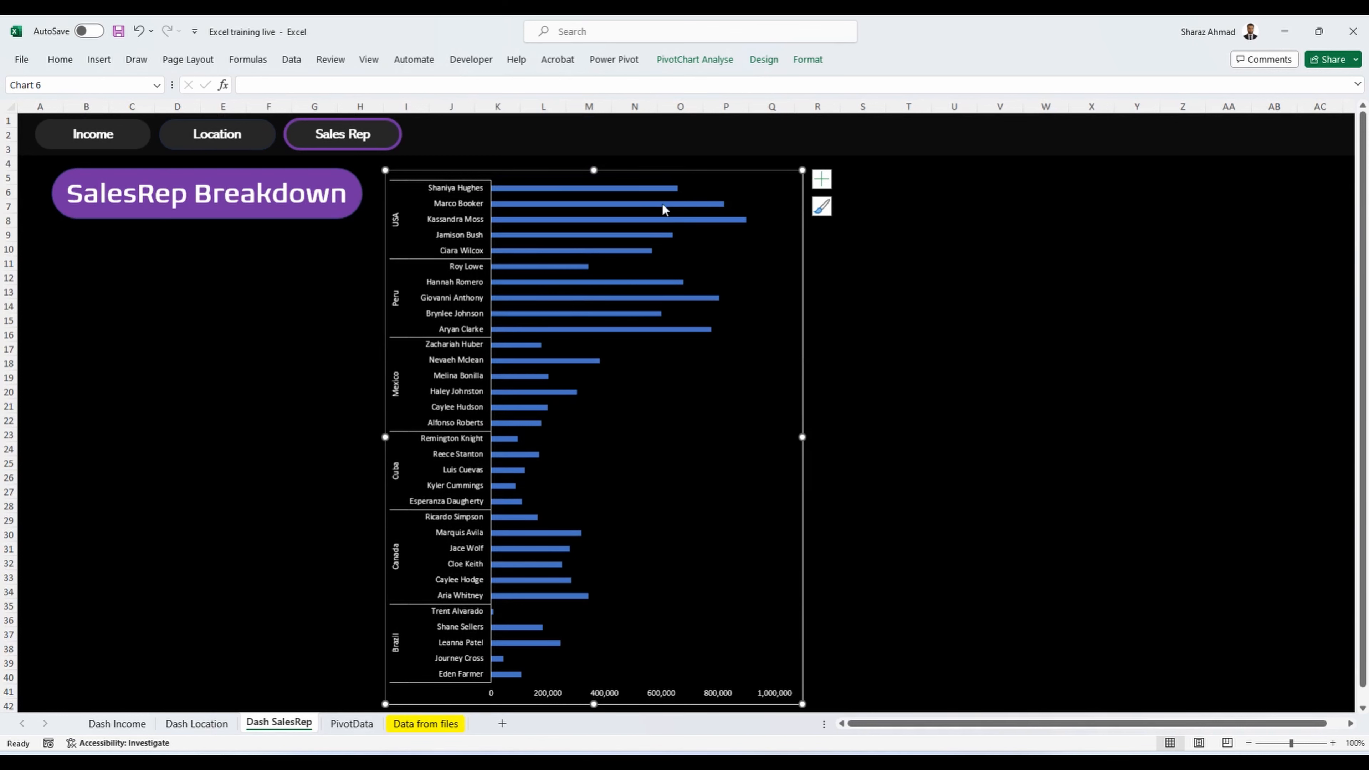
Step: Apply a gradient fill to the chart's bar series and remove the two middle gradient stops
double_click(663, 189)
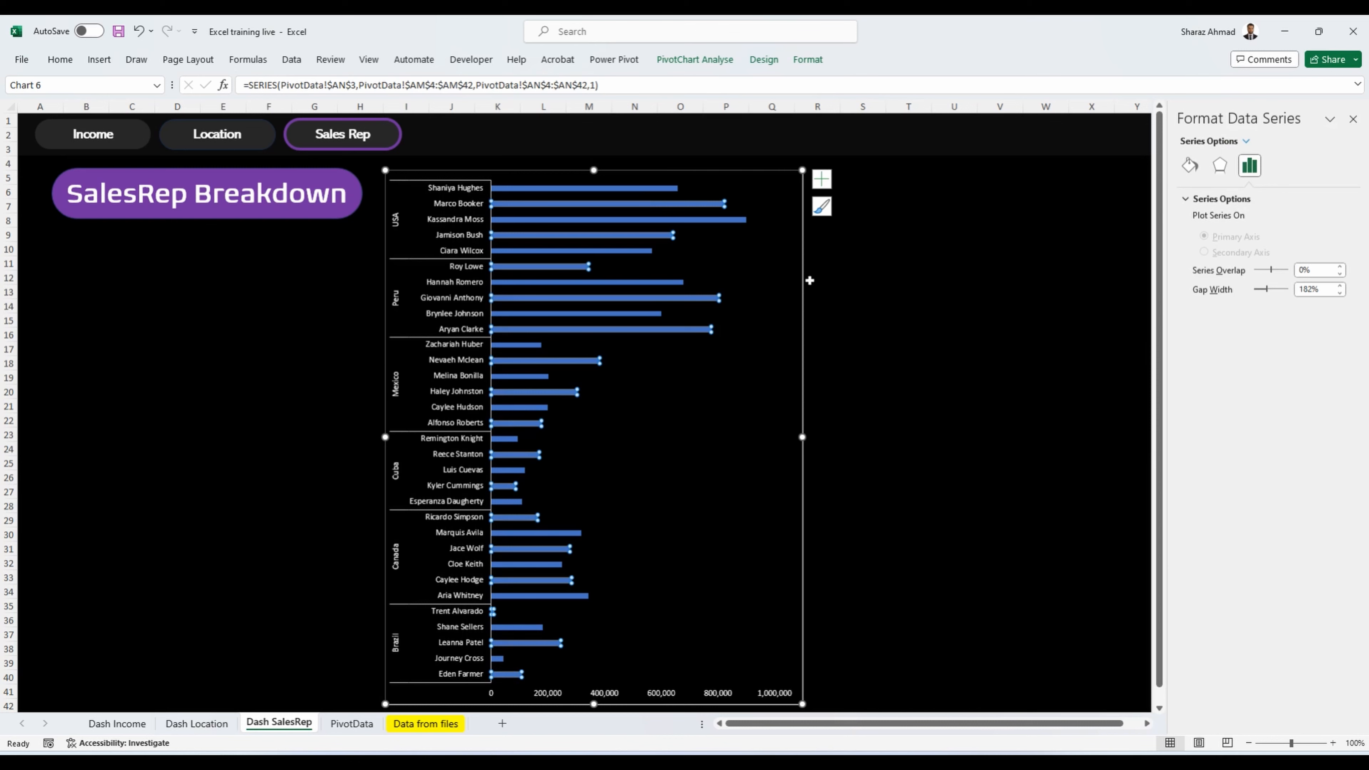
left_click(810, 281)
left_click(728, 219)
left_click(1190, 165)
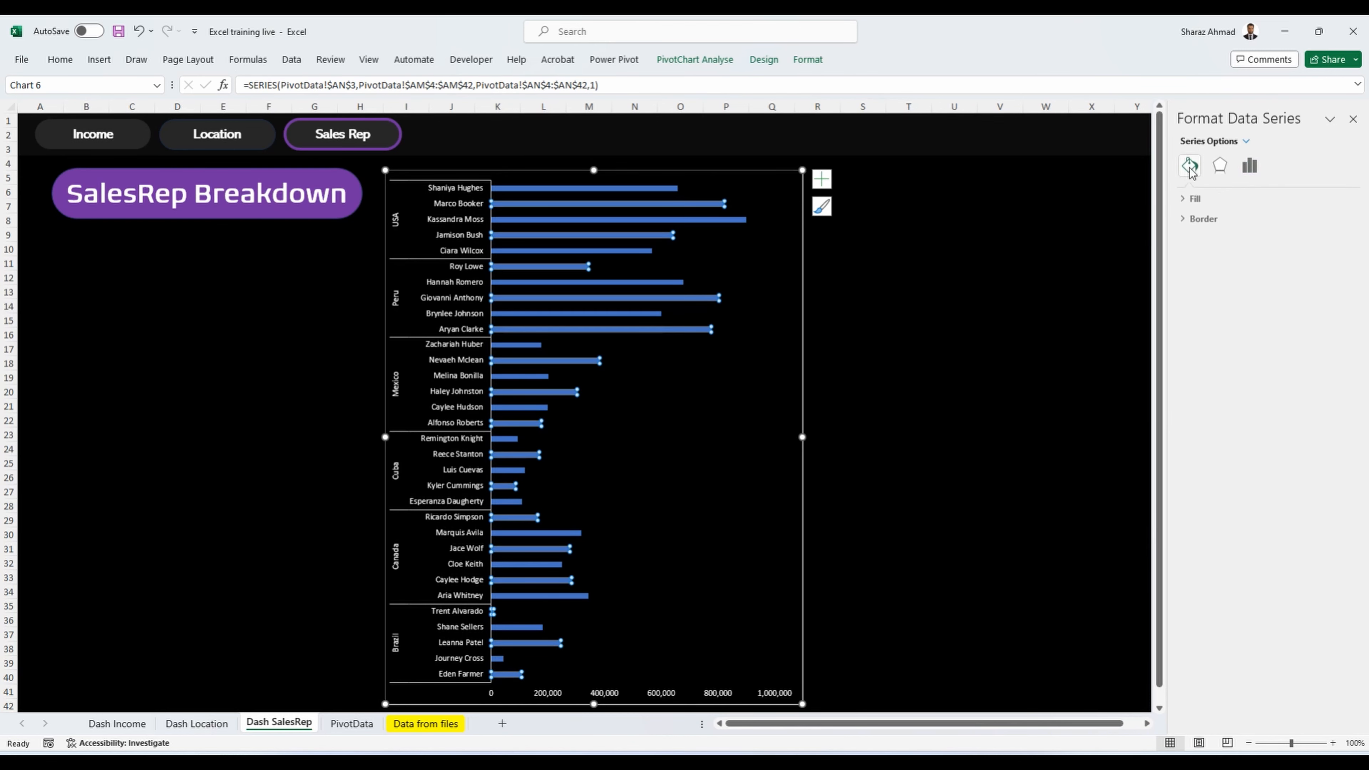
left_click(1190, 199)
left_click(1197, 252)
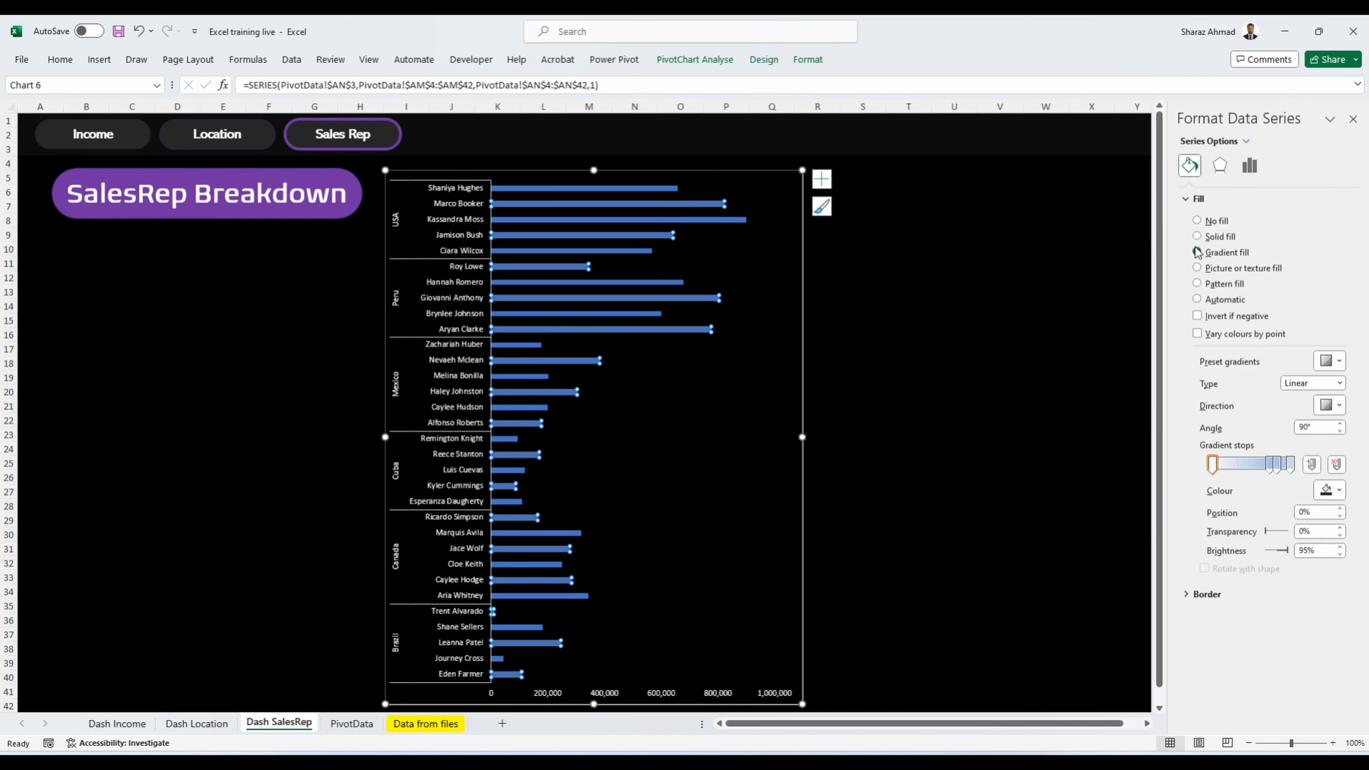
left_click(1272, 466)
left_click(1336, 464)
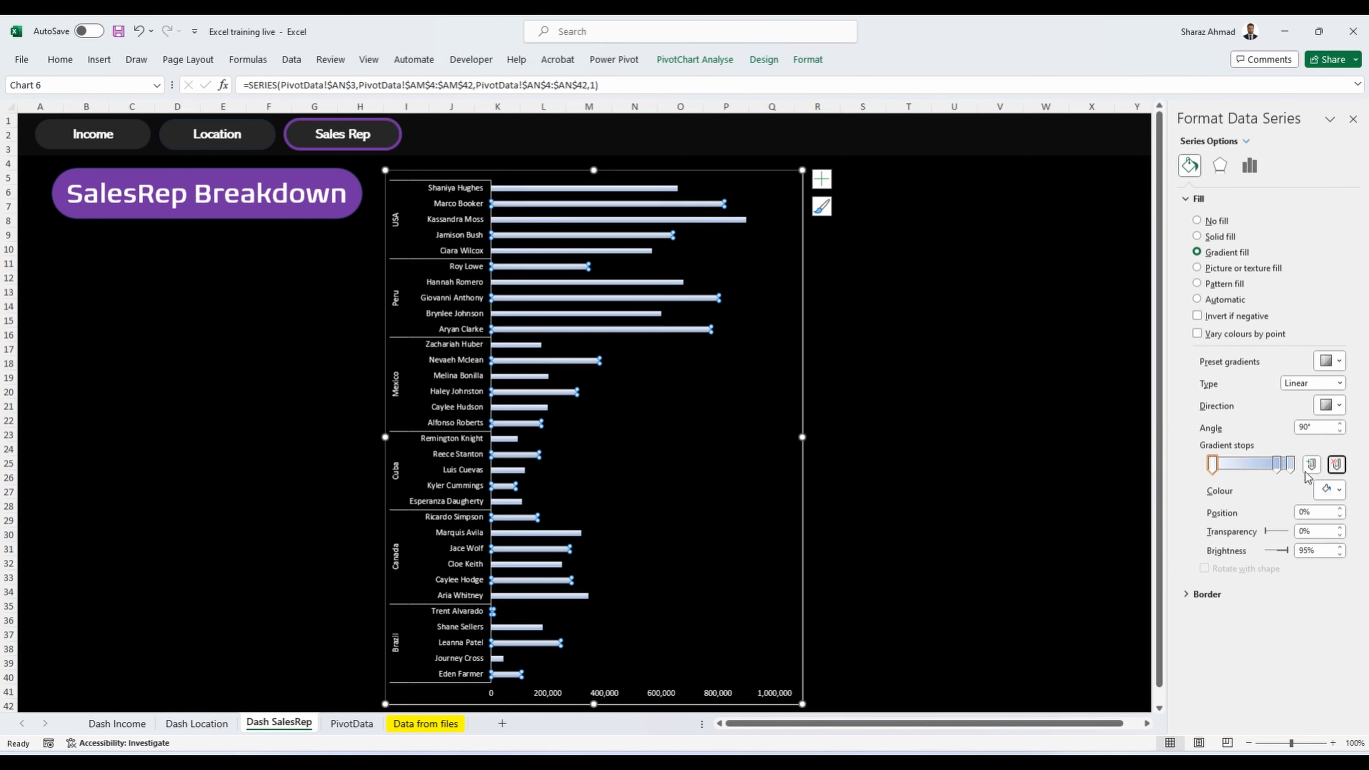
left_click(1282, 467)
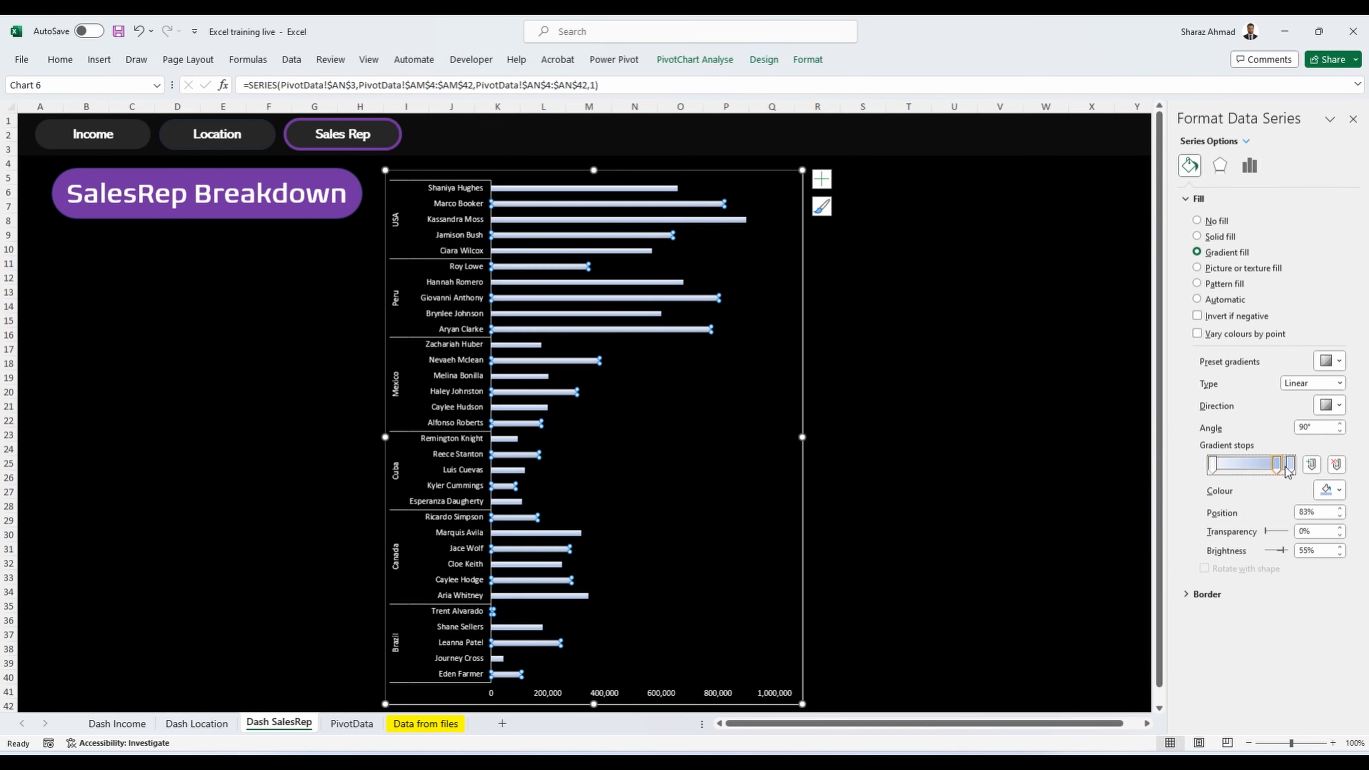
left_click(1336, 464)
Step: Colour the bar gradient's first stop dark blue and its last stop purple
left_click(1329, 490)
left_click(1342, 626)
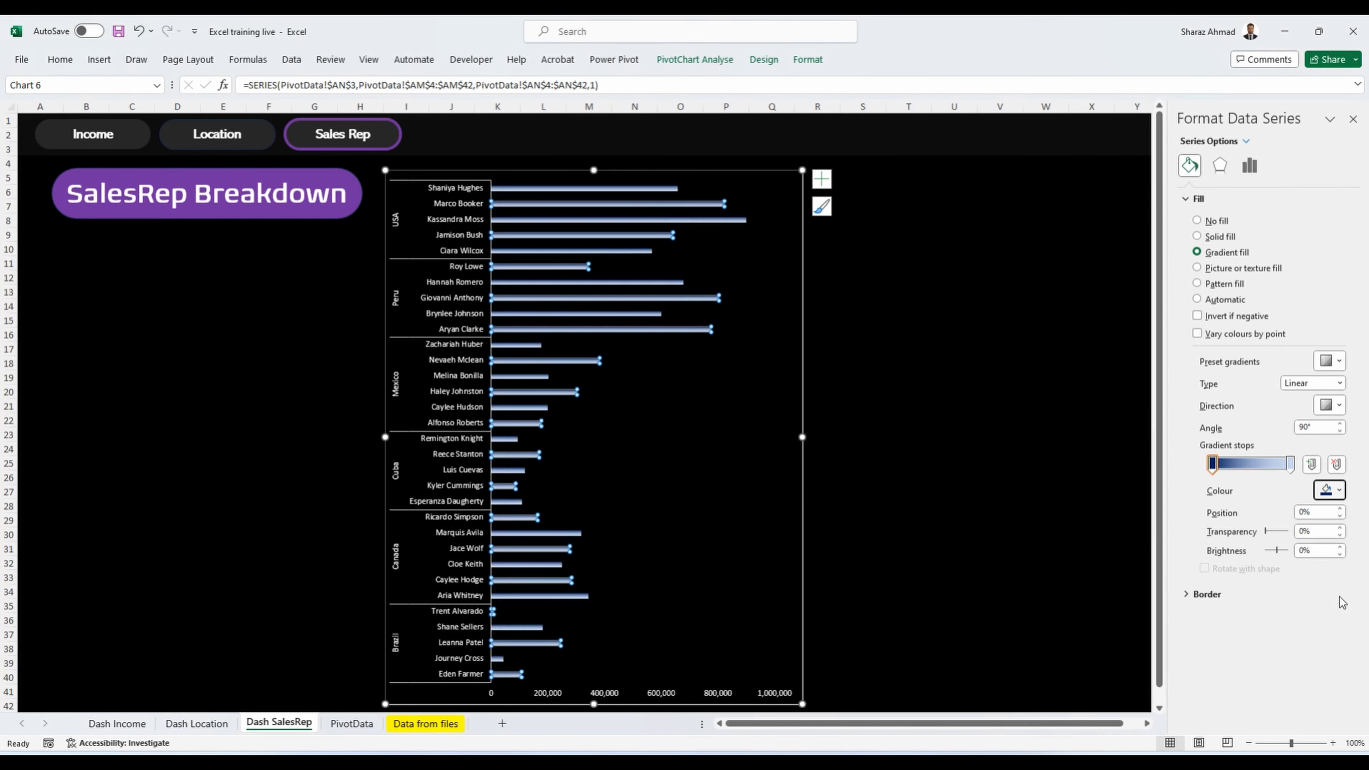
left_click(1294, 469)
left_click(1339, 490)
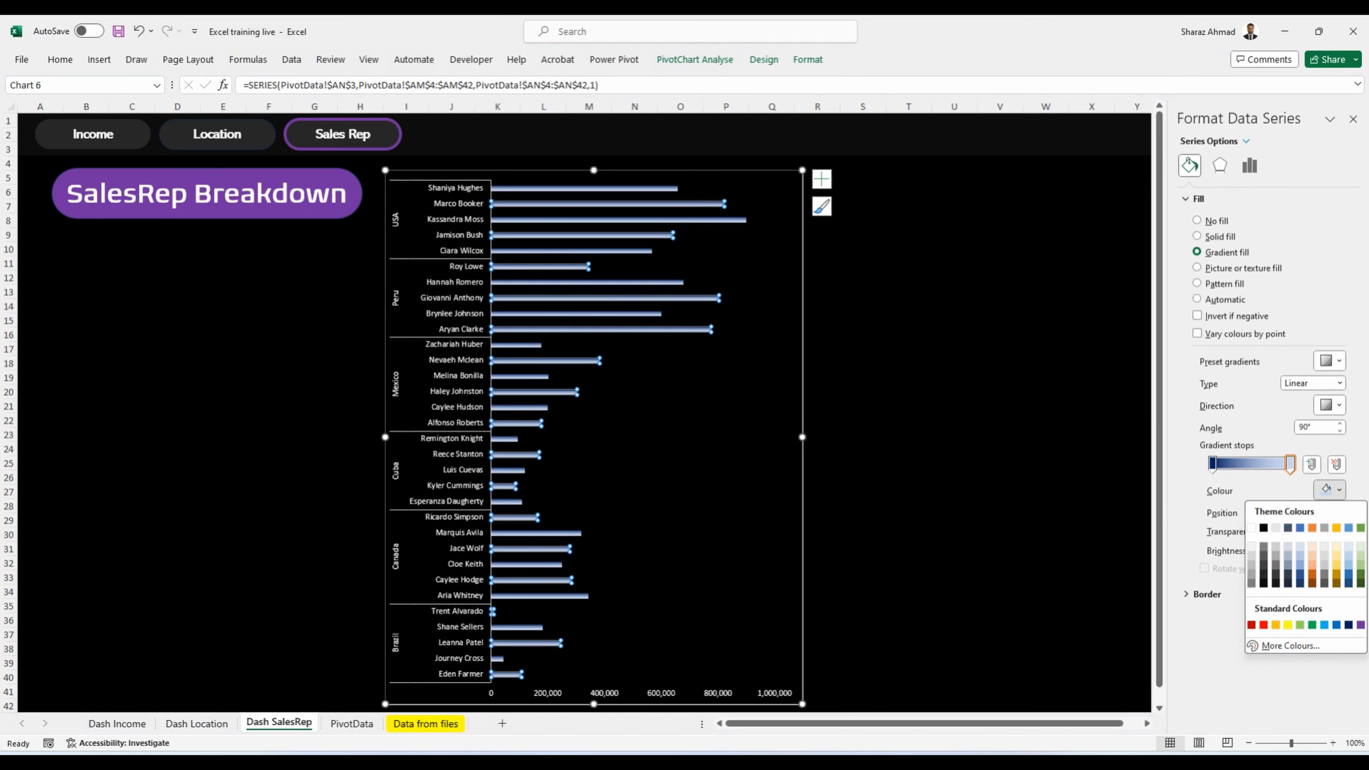
left_click(1360, 626)
Step: Change the bar gradient's type to Radial, with the first stop purple and the last stop dark blue
left_click(1321, 383)
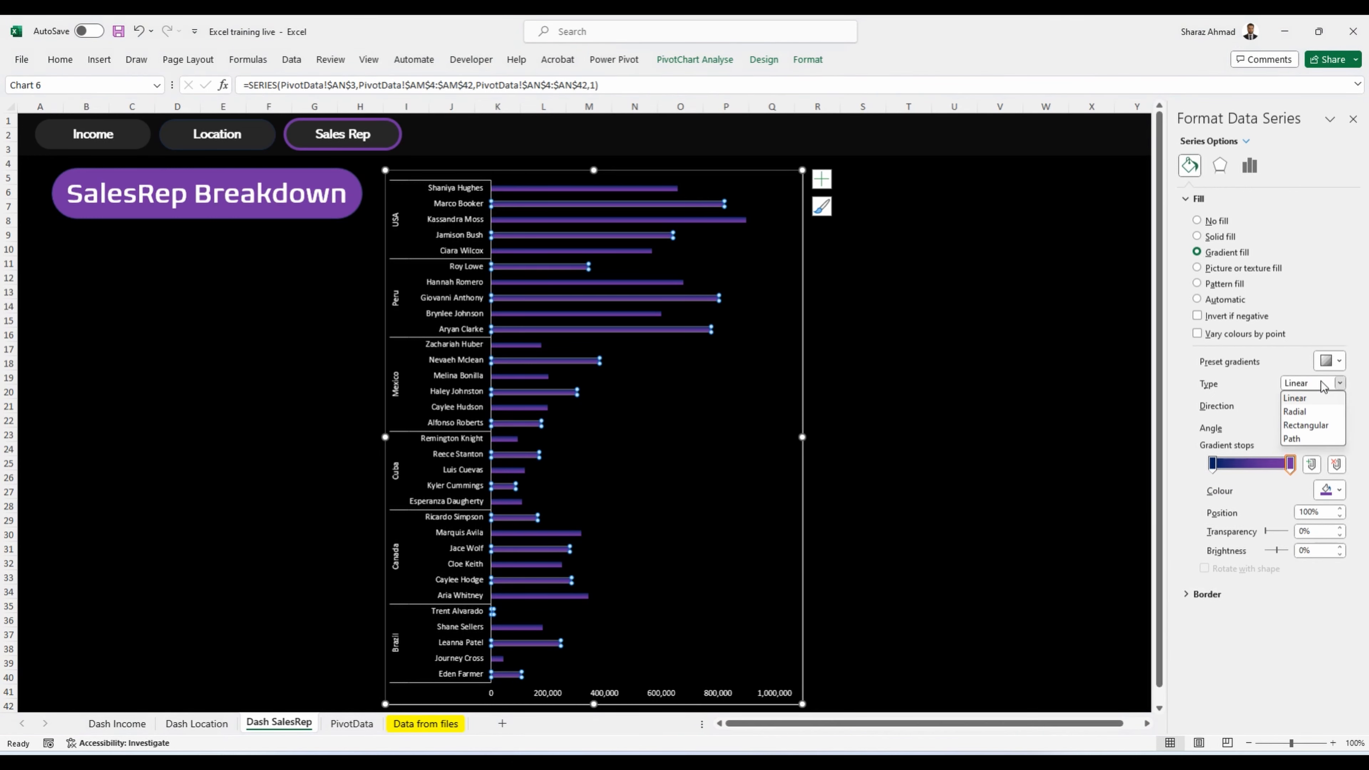
left_click(1322, 412)
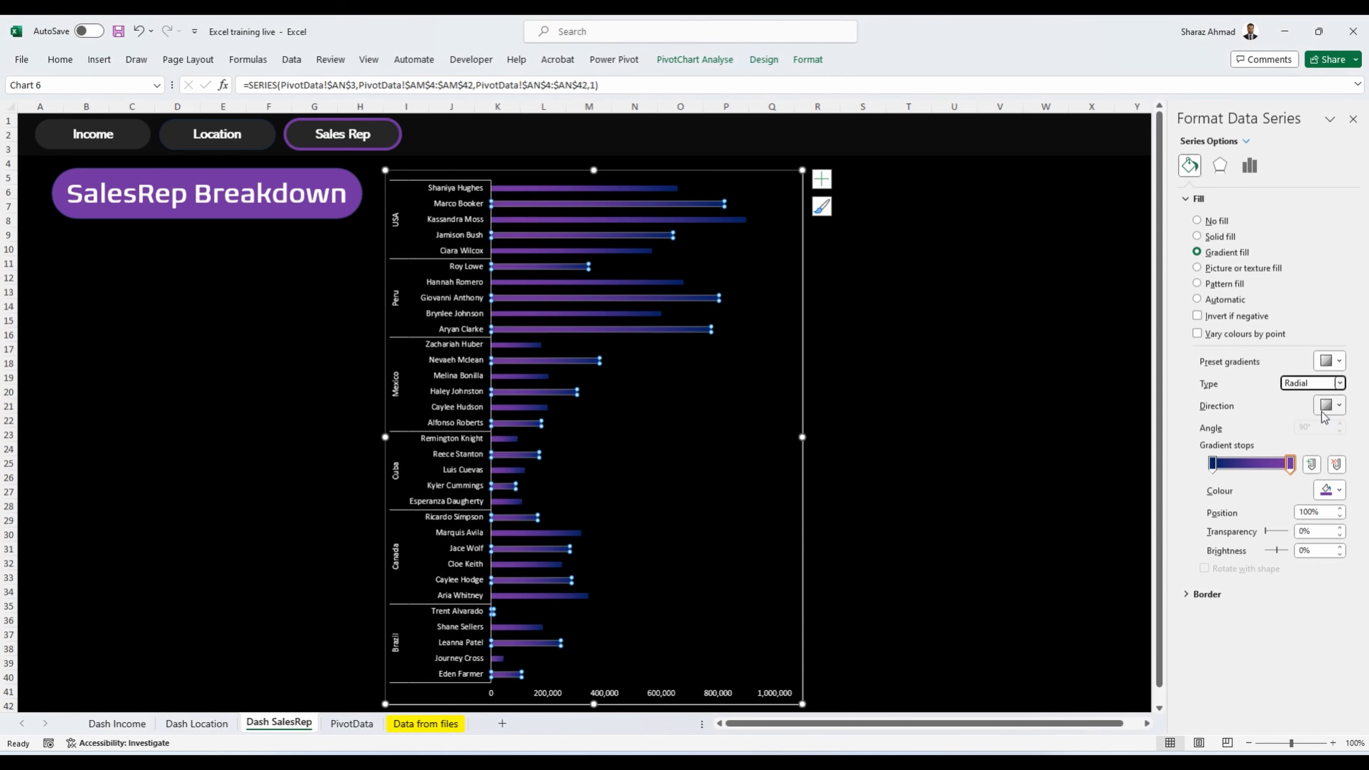
left_click(1215, 464)
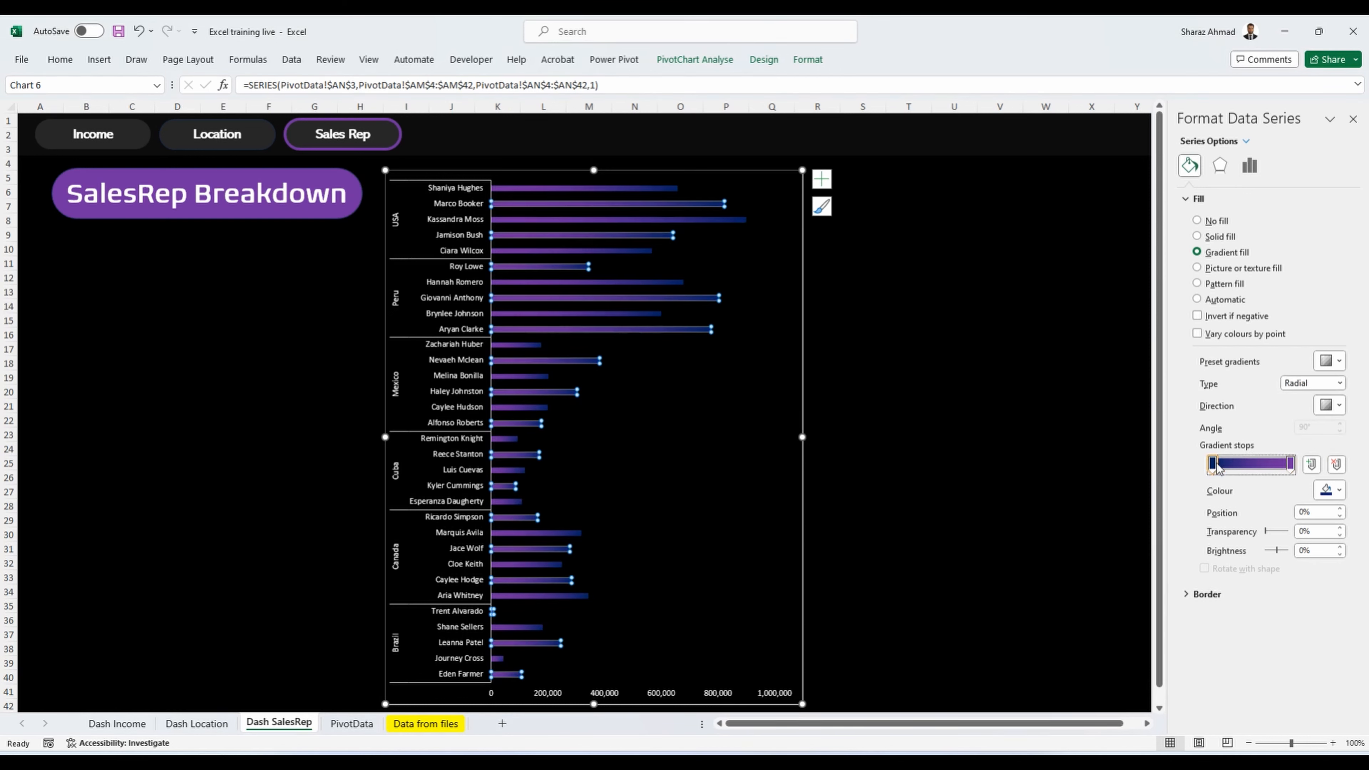
left_click(1326, 491)
left_click(1361, 625)
left_click(1290, 464)
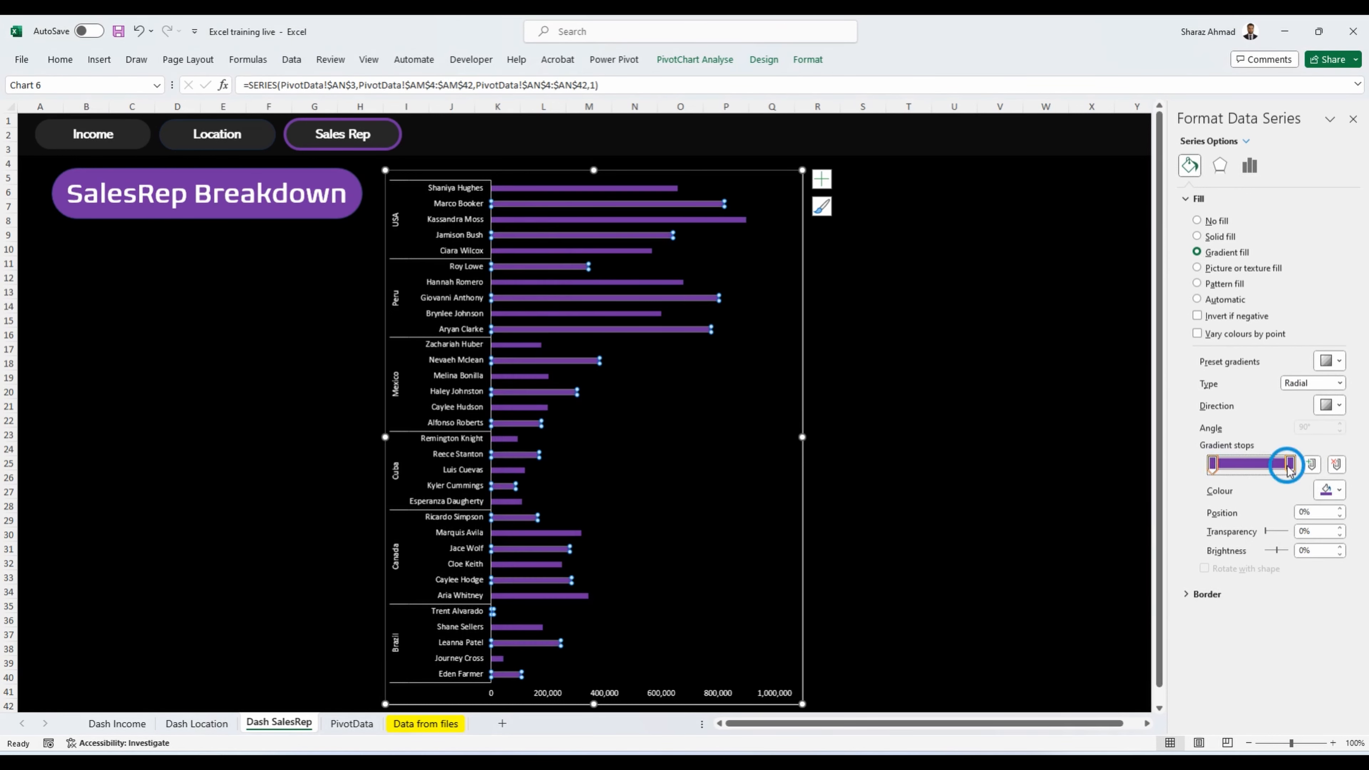
left_click(1327, 491)
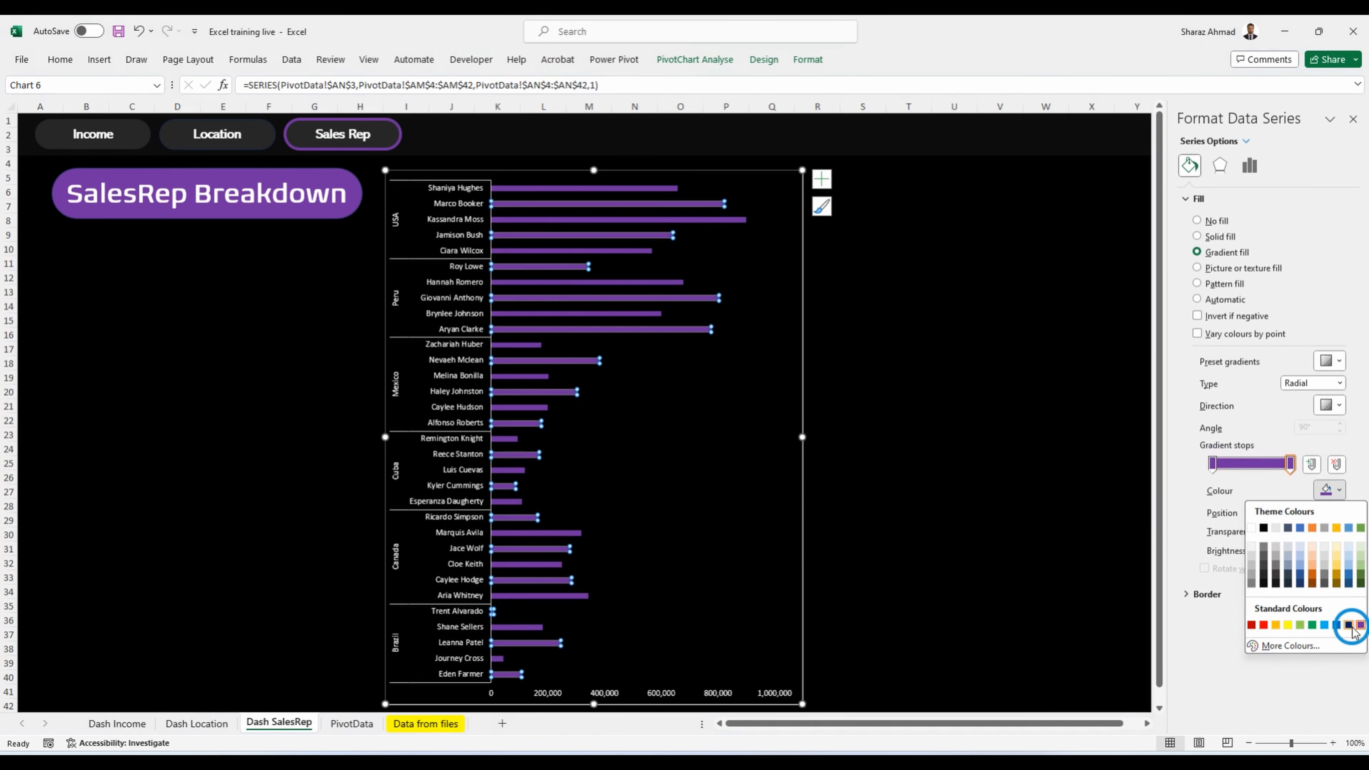
left_click(1350, 625)
left_click(1046, 491)
Step: Remove the outline around the sales rep chart area
left_click(773, 208)
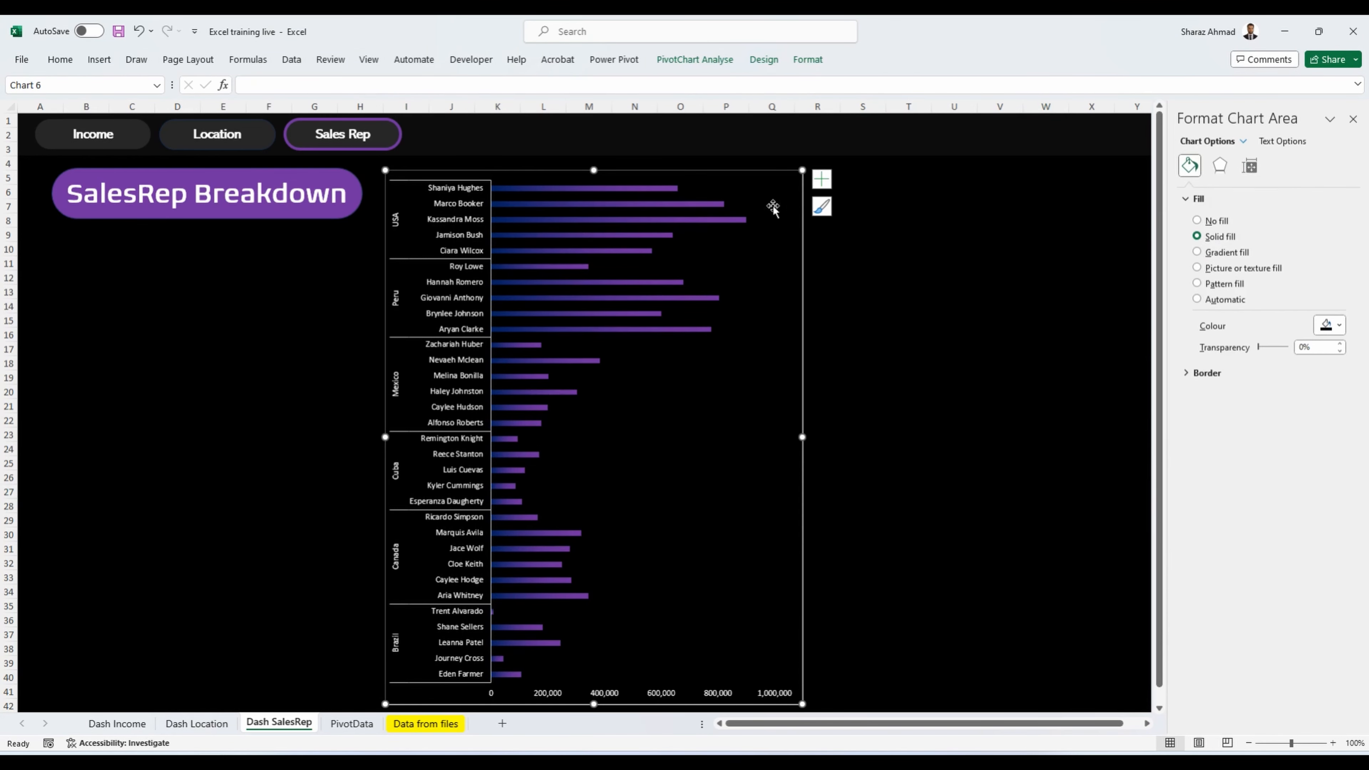
left_click(806, 61)
left_click(552, 99)
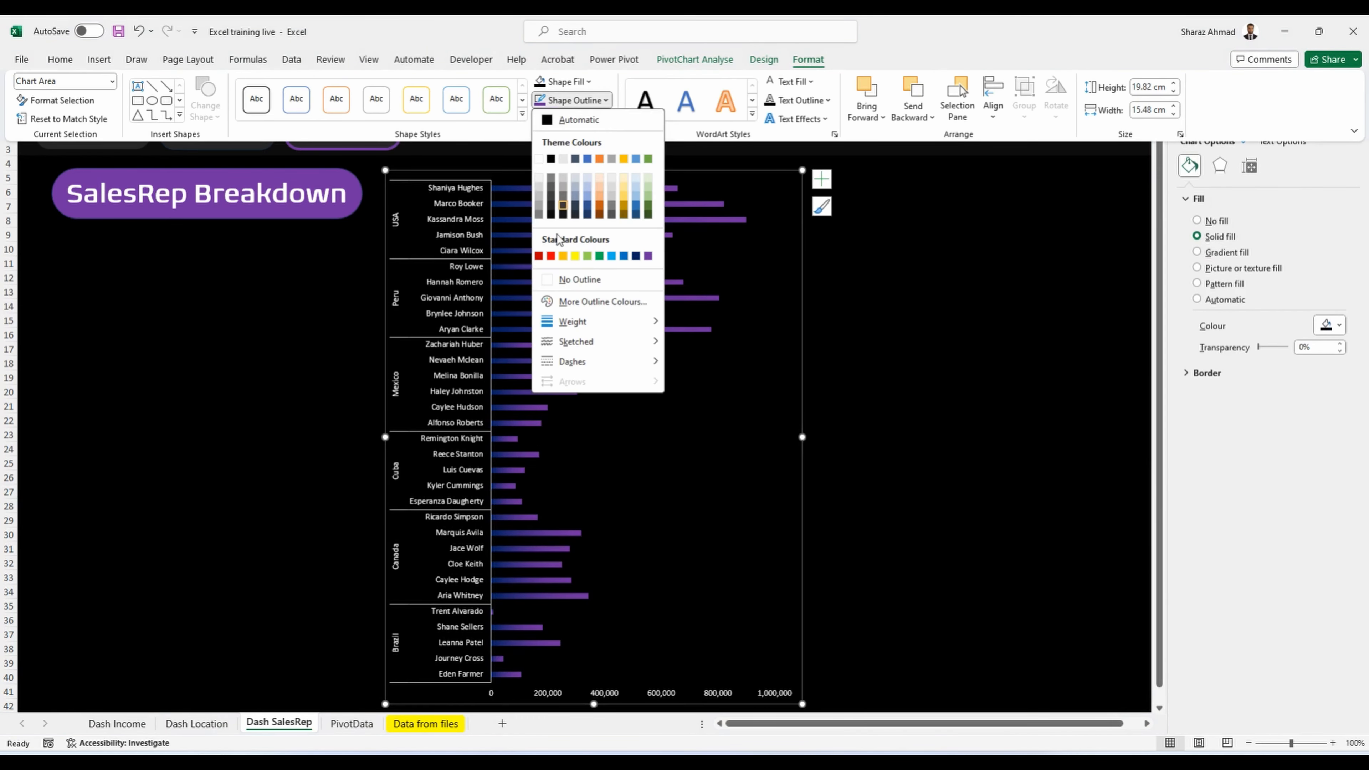
left_click(567, 280)
left_click(315, 306)
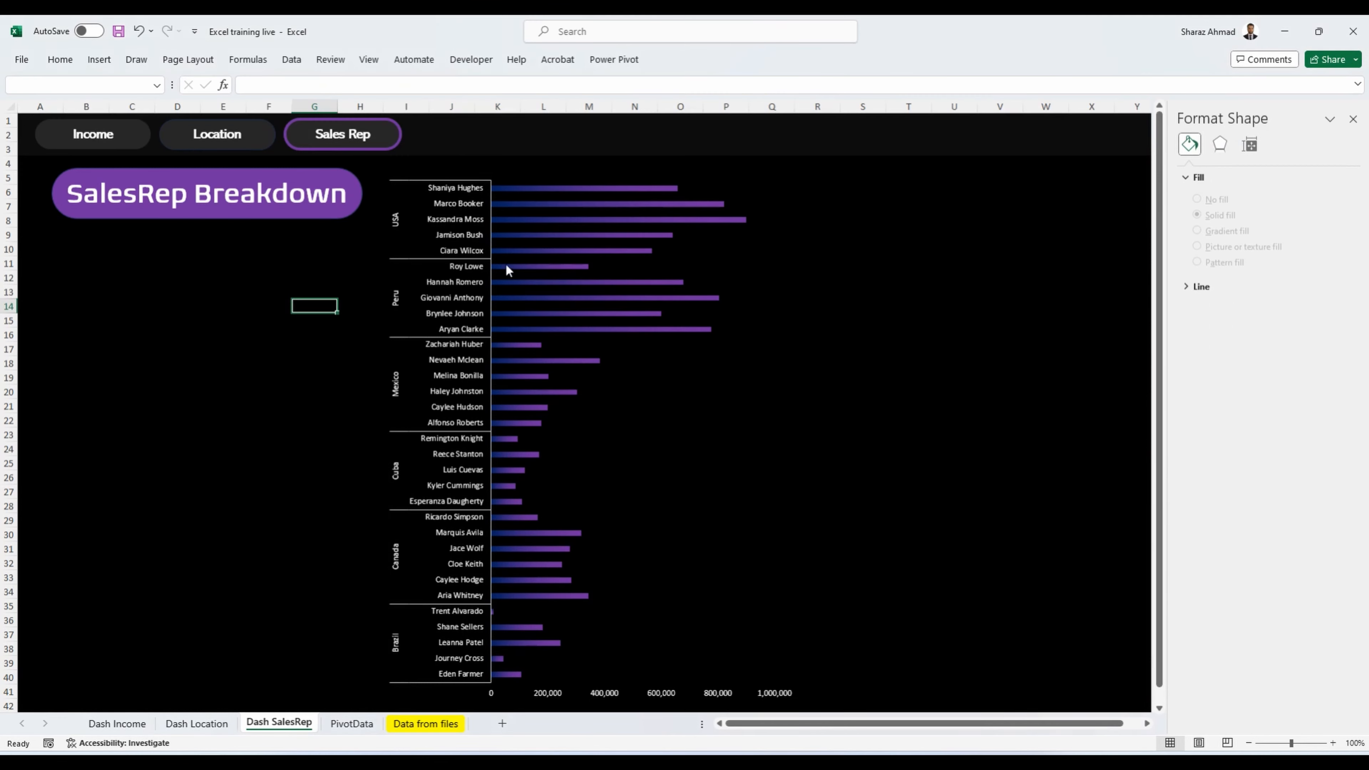
Step: Insert a Years (Date) slicer for the sales rep chart and place it beneath the SalesRep Breakdown title
left_click(506, 265)
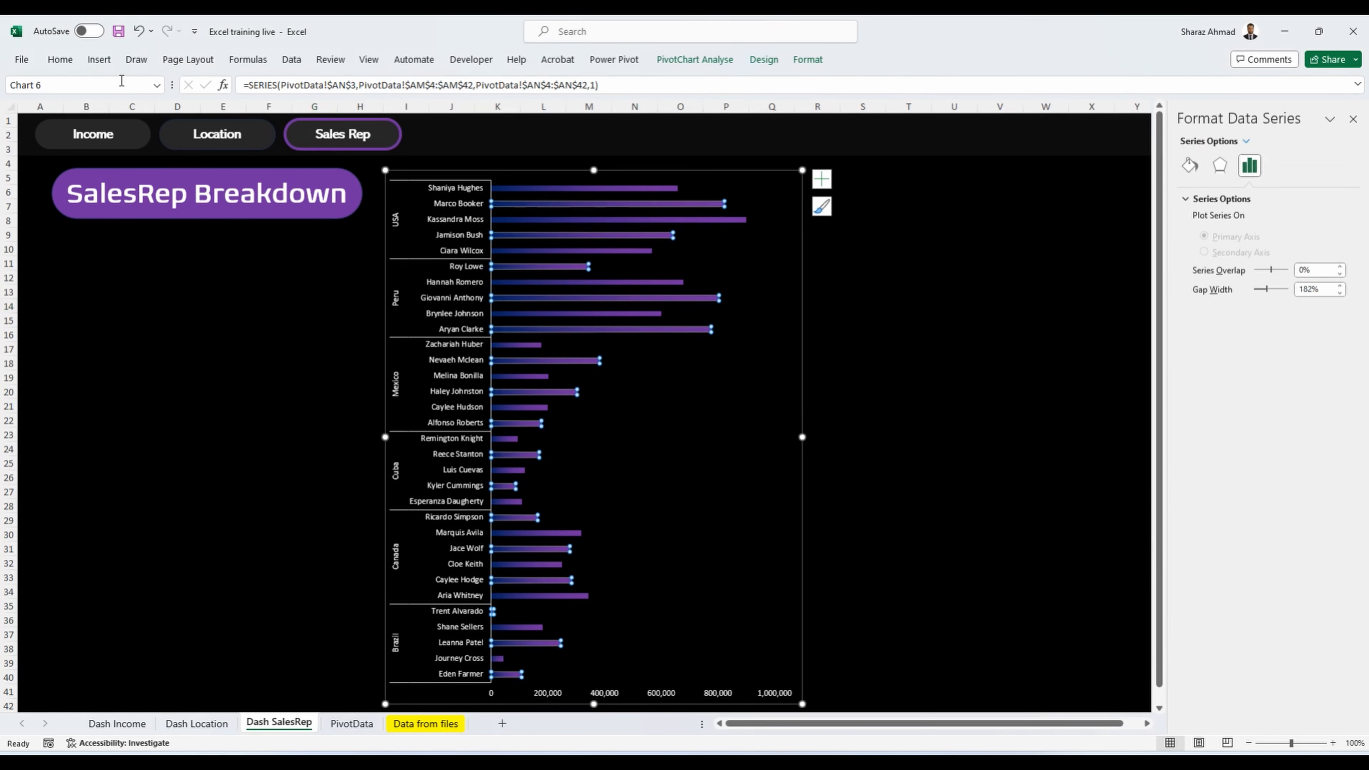
left_click(99, 60)
left_click(787, 105)
left_click(517, 534)
left_click(578, 560)
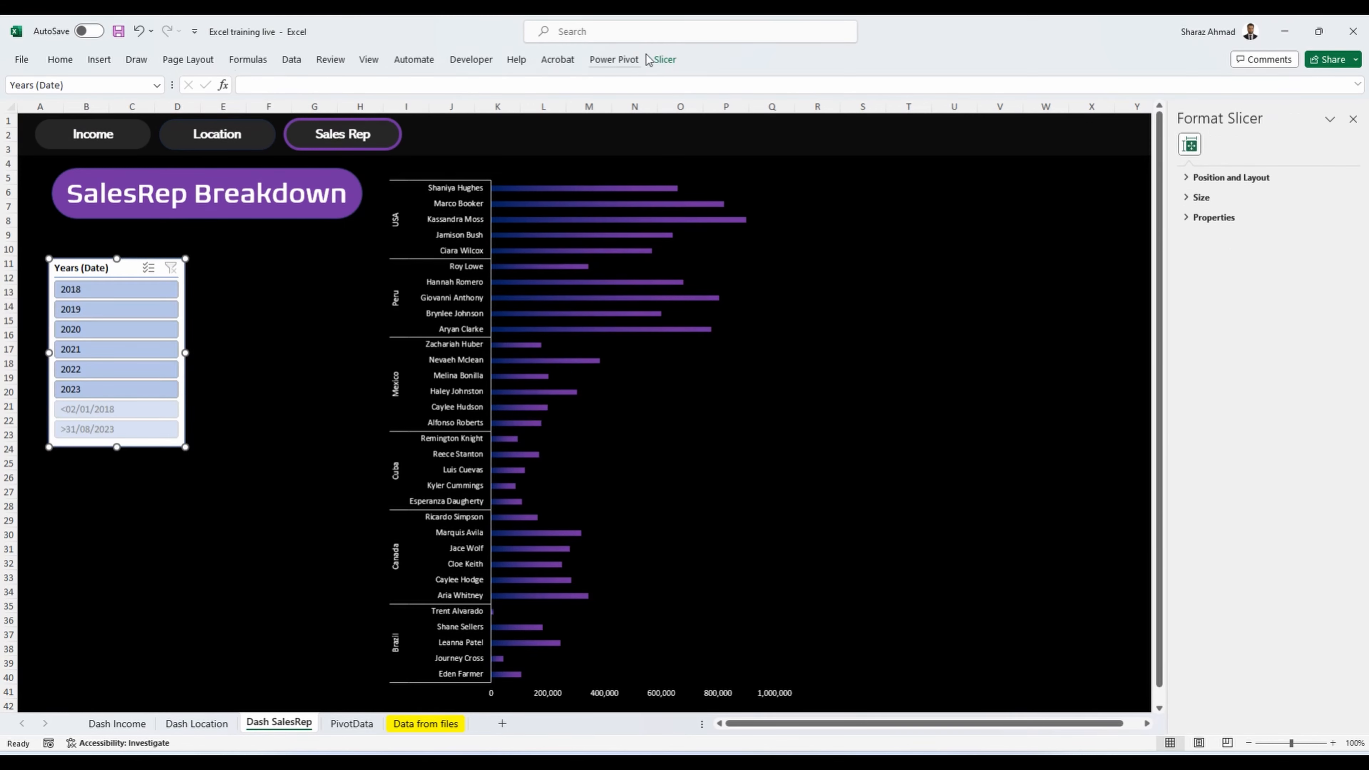
Step: In the Years (Date) slicer's settings, turn off the header and hide items with no data
left_click(660, 59)
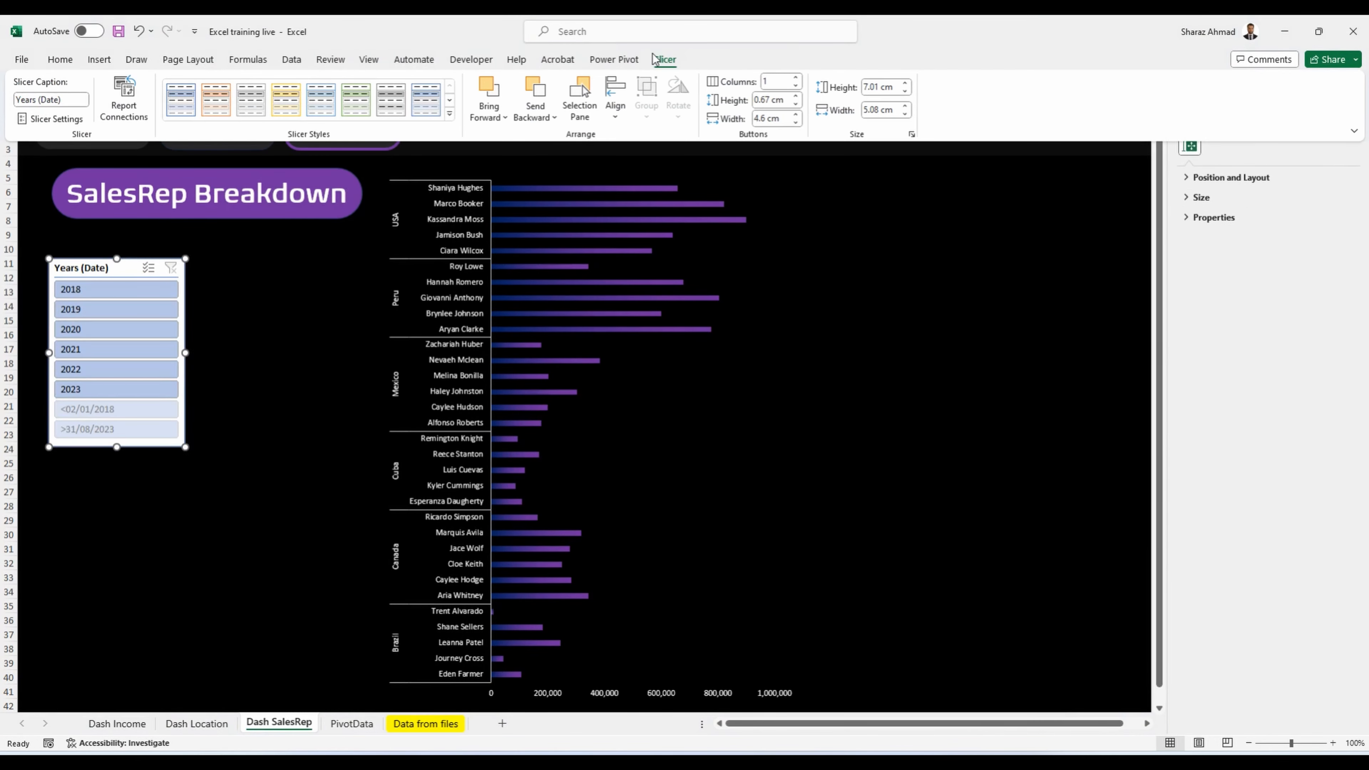
left_click(64, 120)
left_click(464, 399)
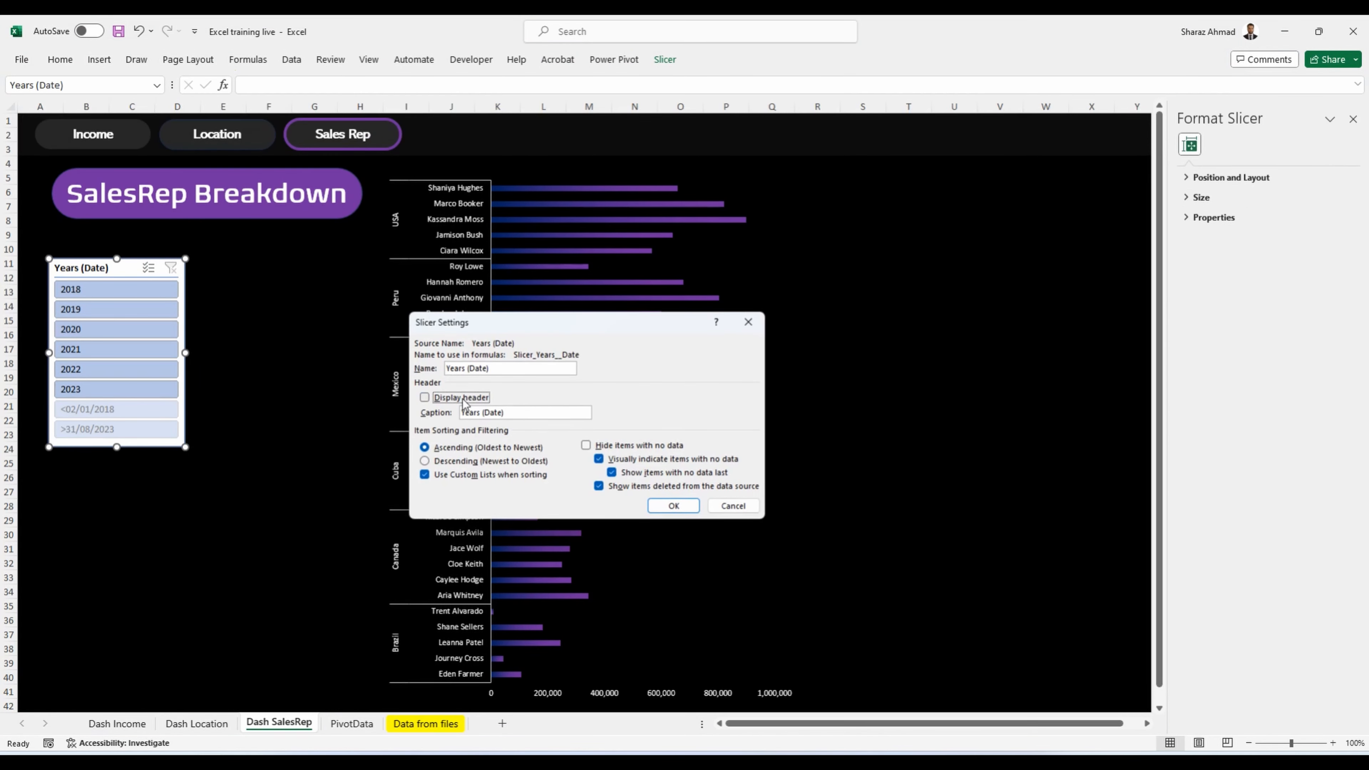
left_click(598, 448)
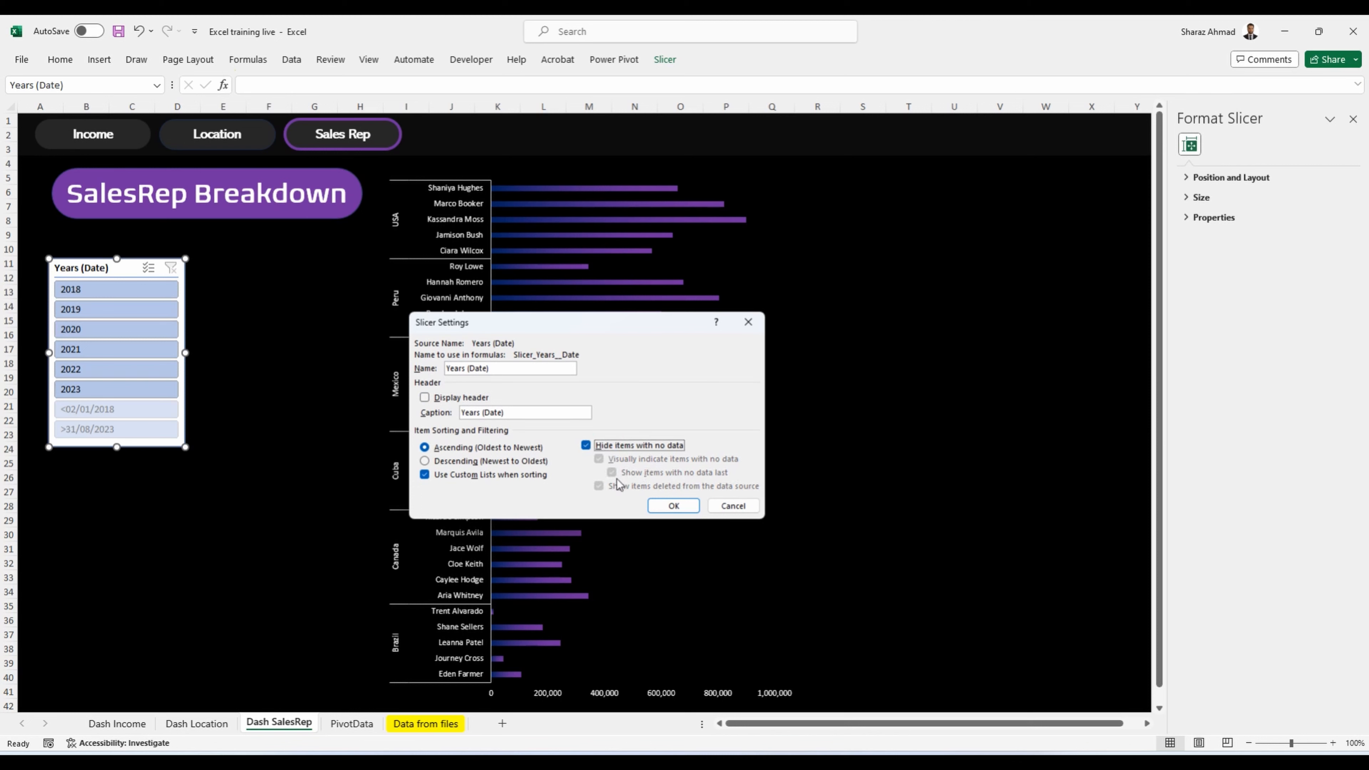
left_click(673, 506)
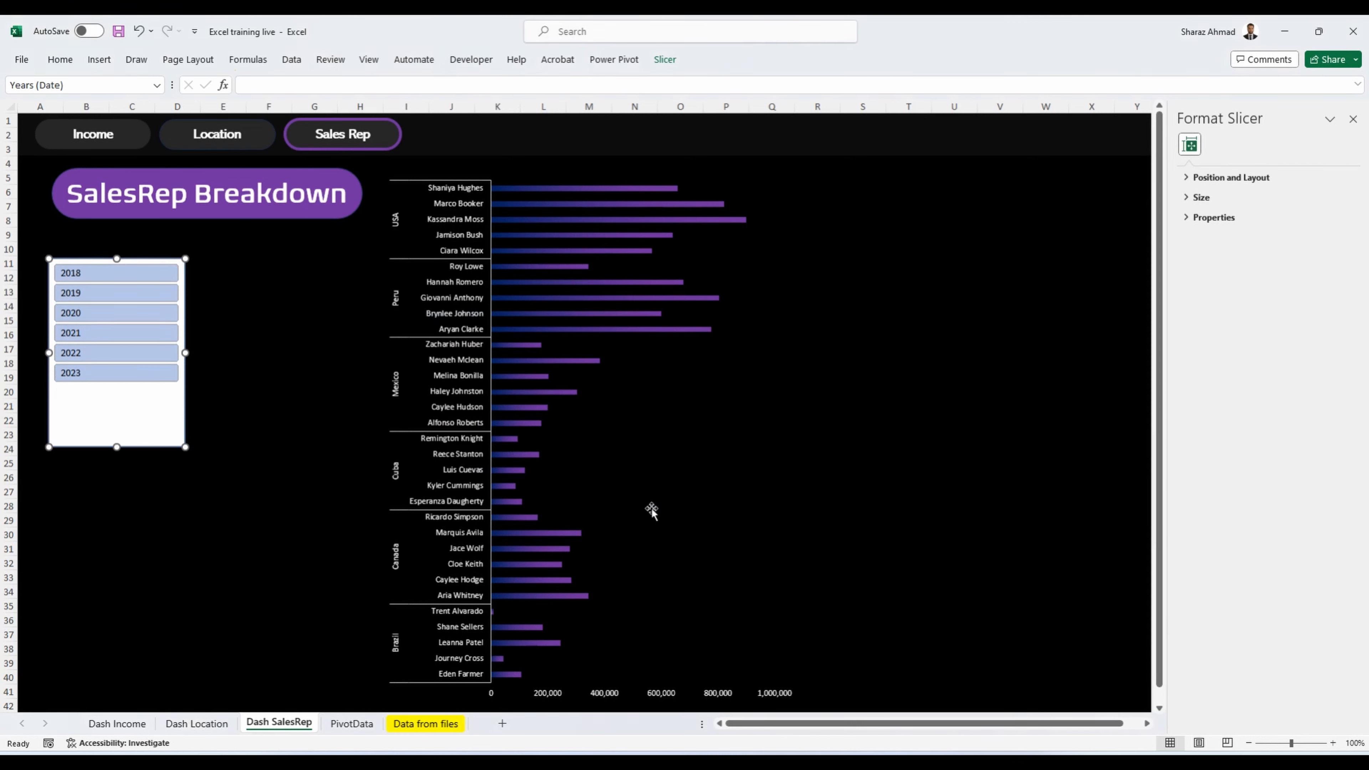
Step: Arrange the Years (Date) slicer's buttons in 6 columns
left_click(674, 61)
left_click(796, 78)
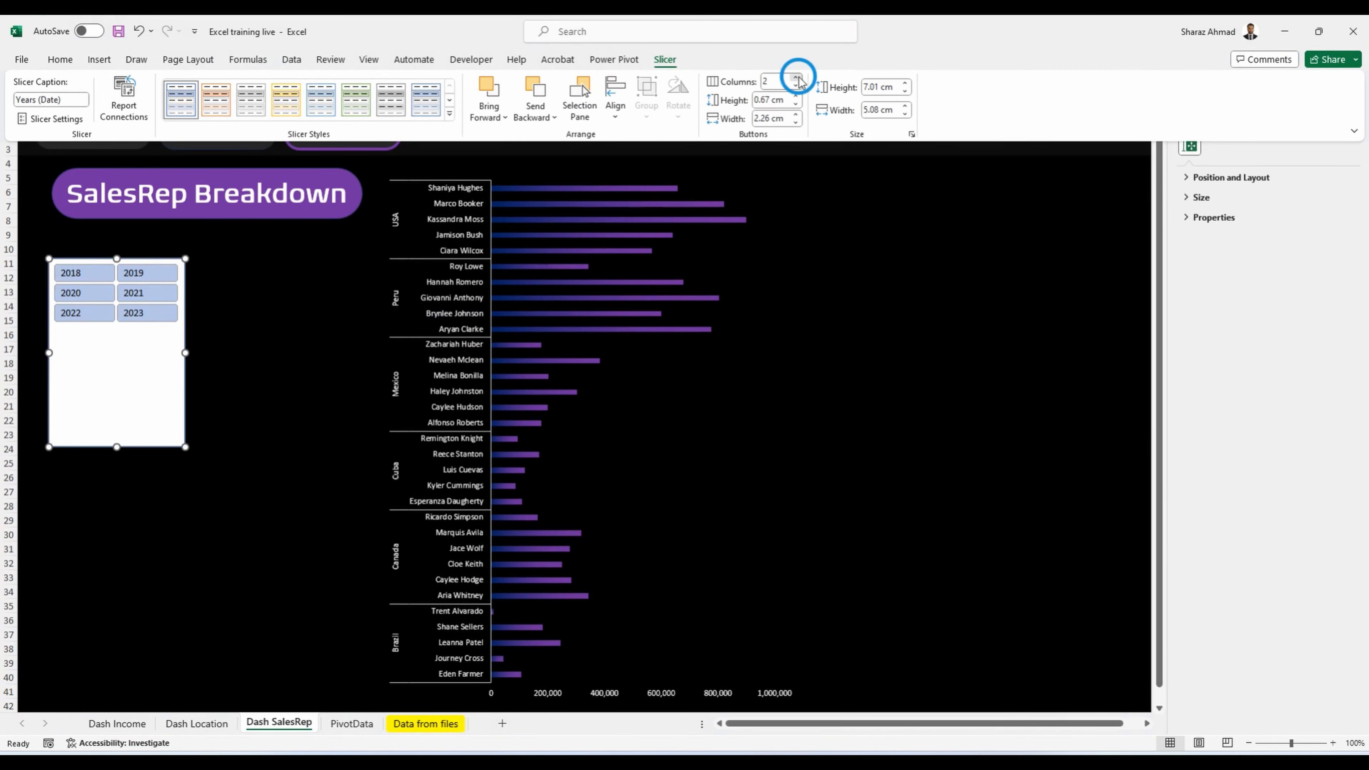
left_click(797, 78)
left_click(796, 77)
left_click(797, 78)
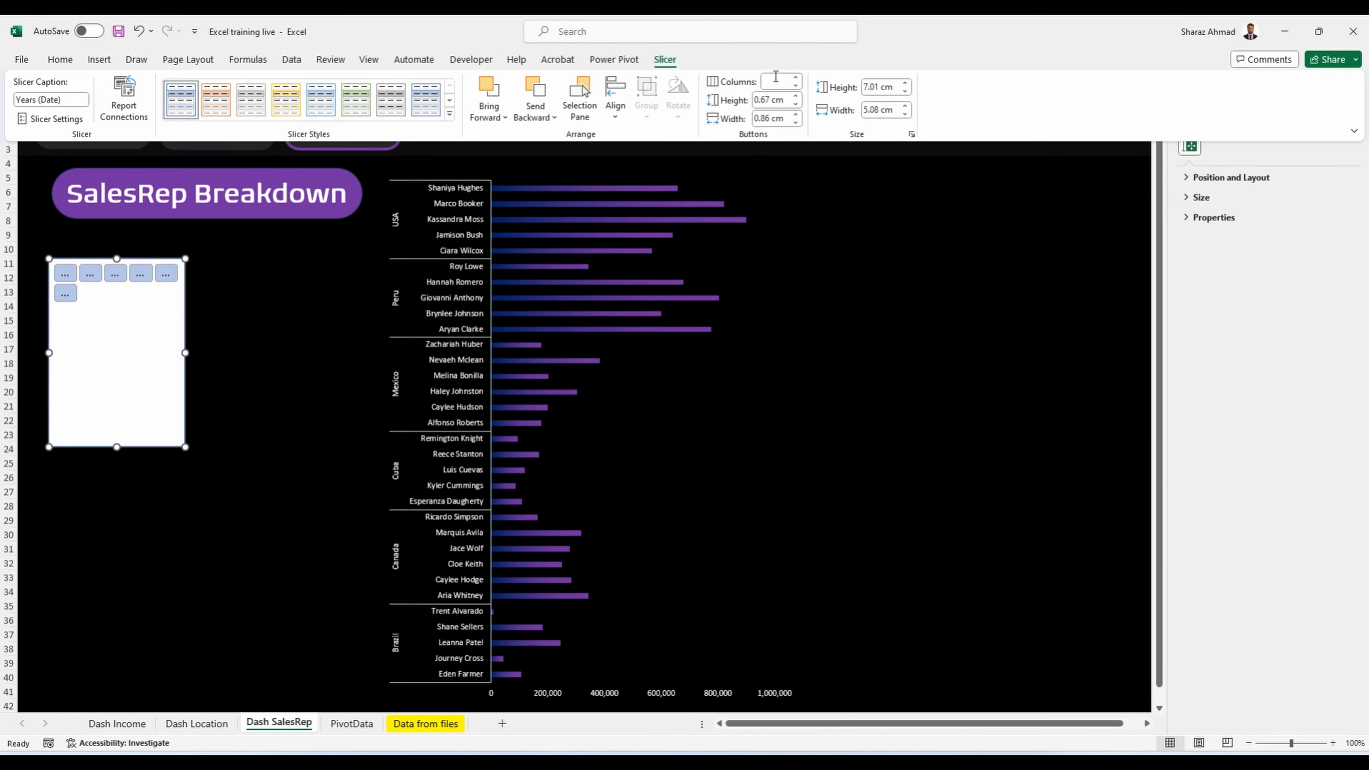
left_click(796, 78)
Step: Resize the Years (Date) slicer to about 12 cm wide and 1.6 cm high
left_click(188, 350)
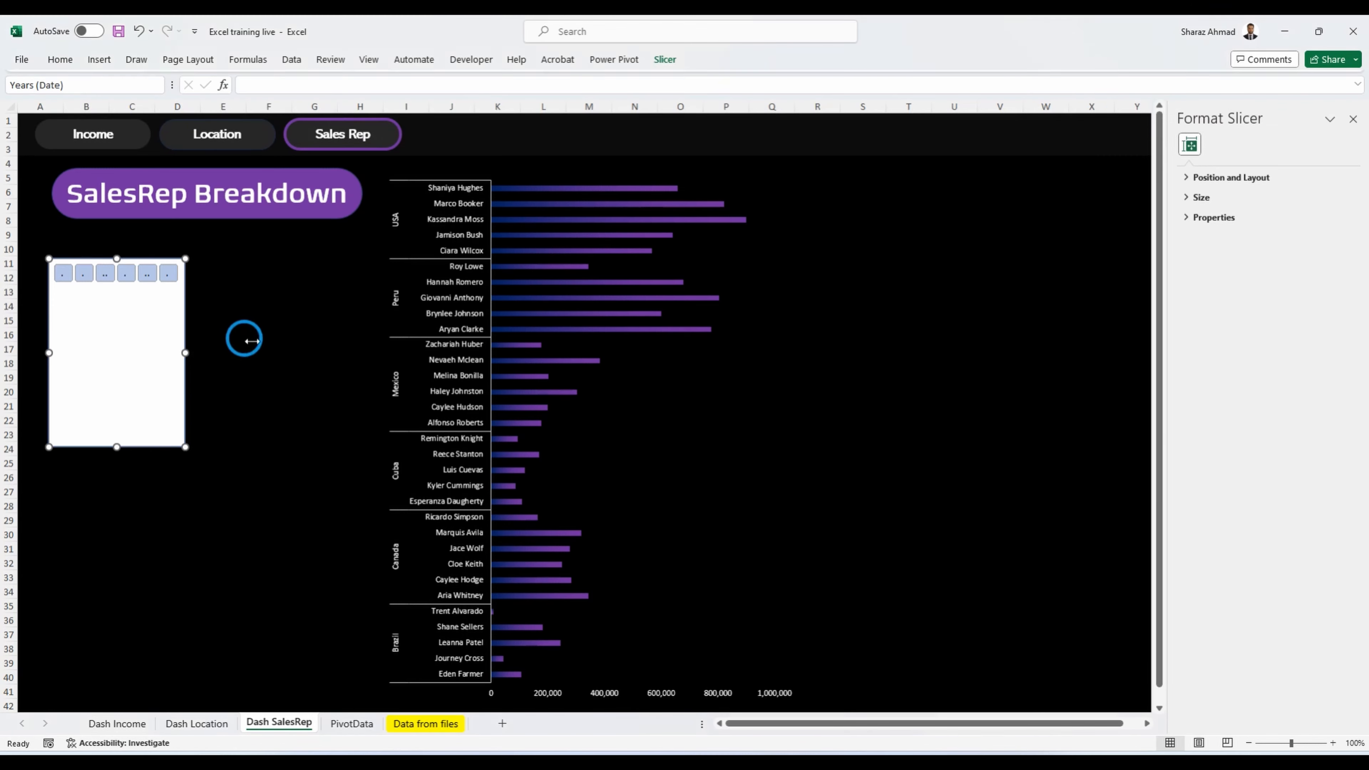
left_click_drag(189, 354, 373, 345)
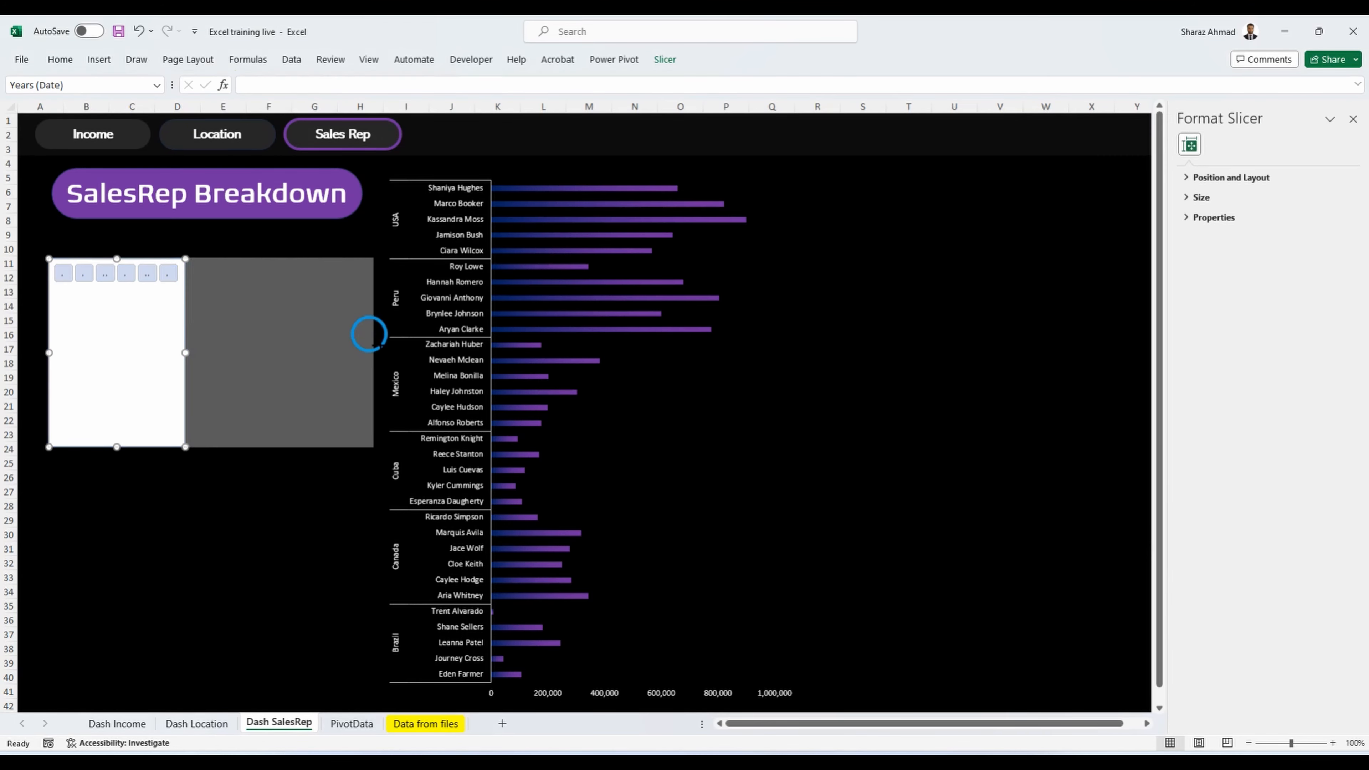
left_click_drag(206, 445, 206, 308)
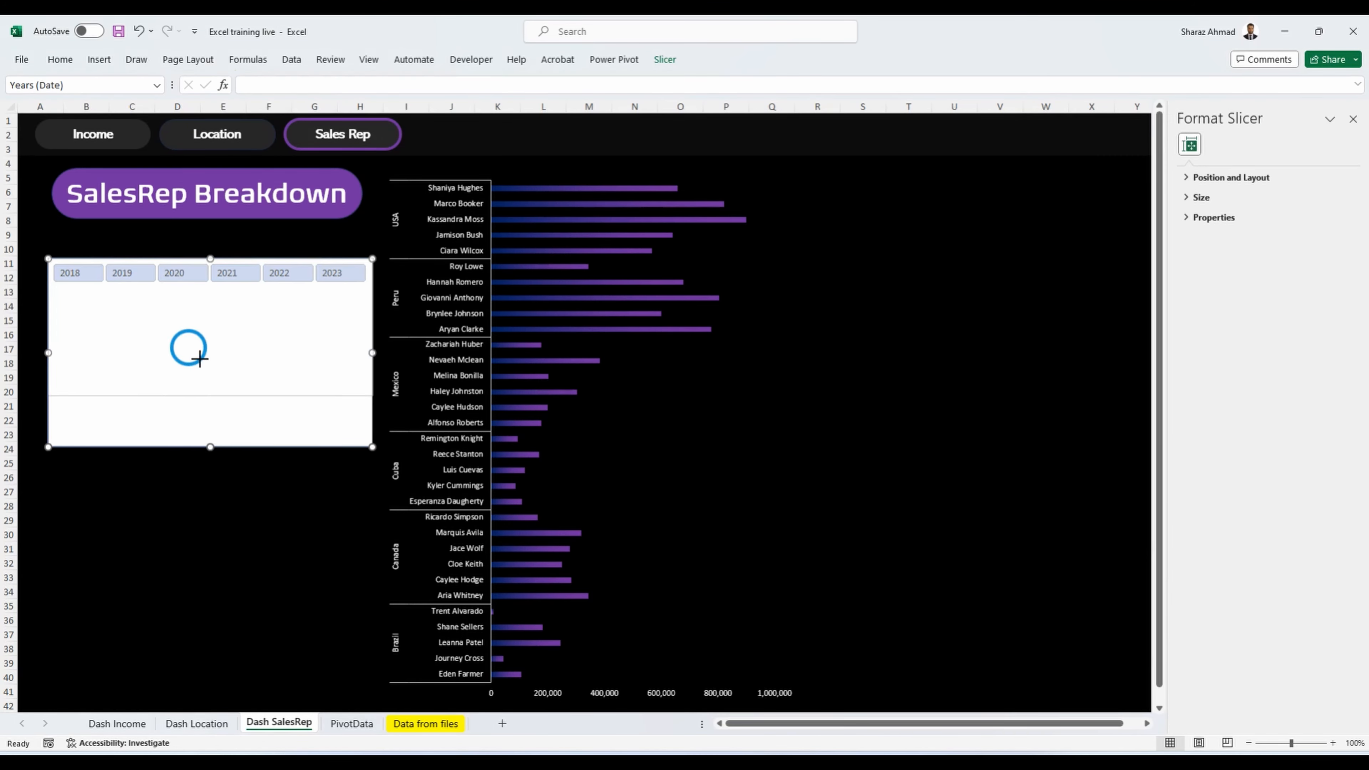
Step: Apply the black custom slicer style and give its Selected Item with Data element a white fill and automatic font colour
left_click(664, 60)
left_click(452, 120)
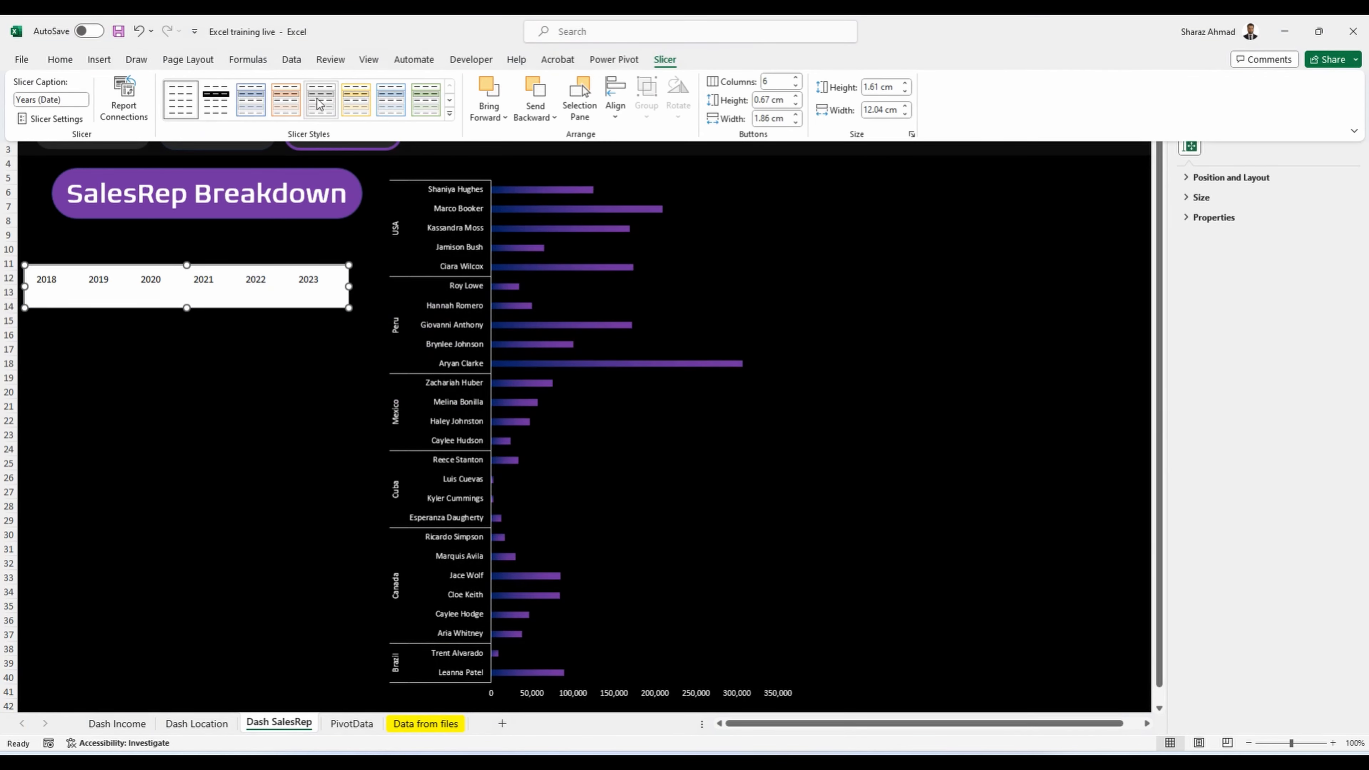
left_click(228, 104)
right_click(202, 96)
left_click(268, 126)
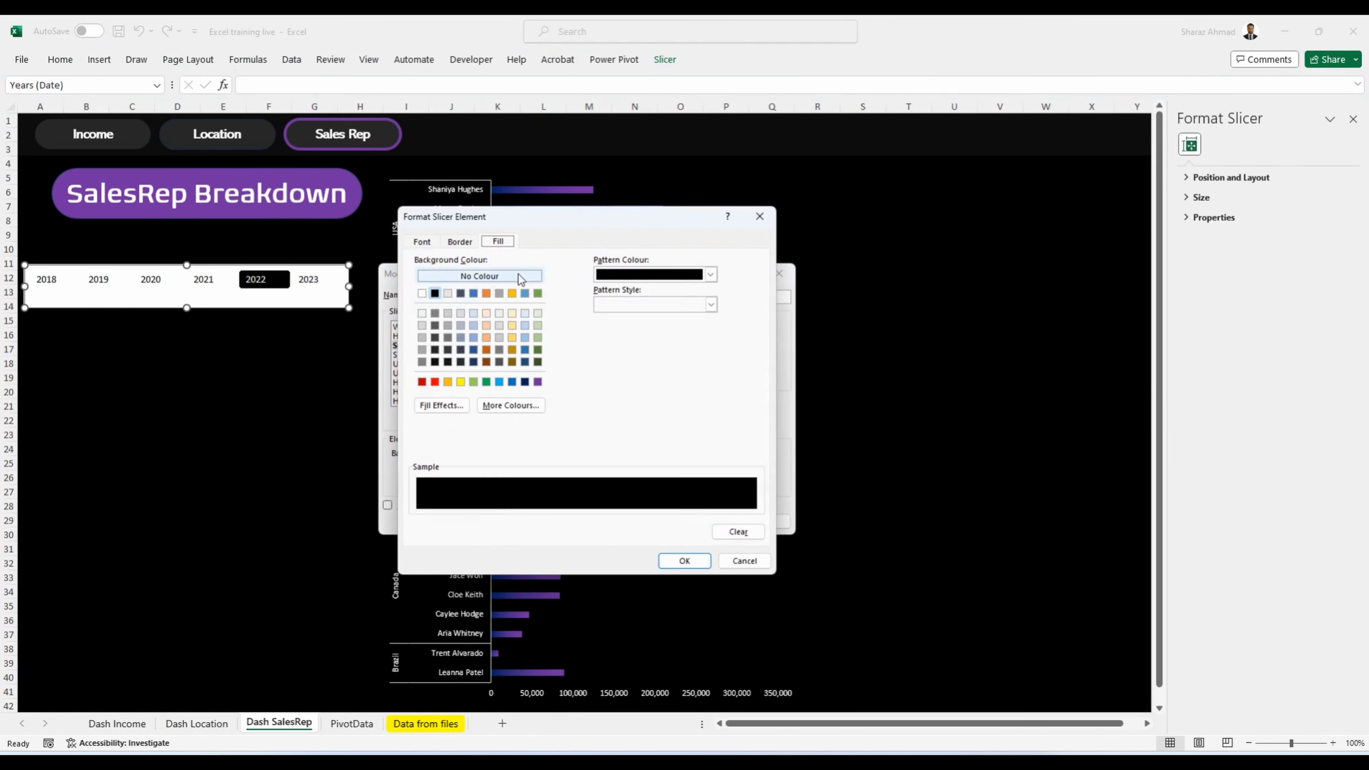
left_click(422, 241)
left_click(685, 361)
left_click(636, 380)
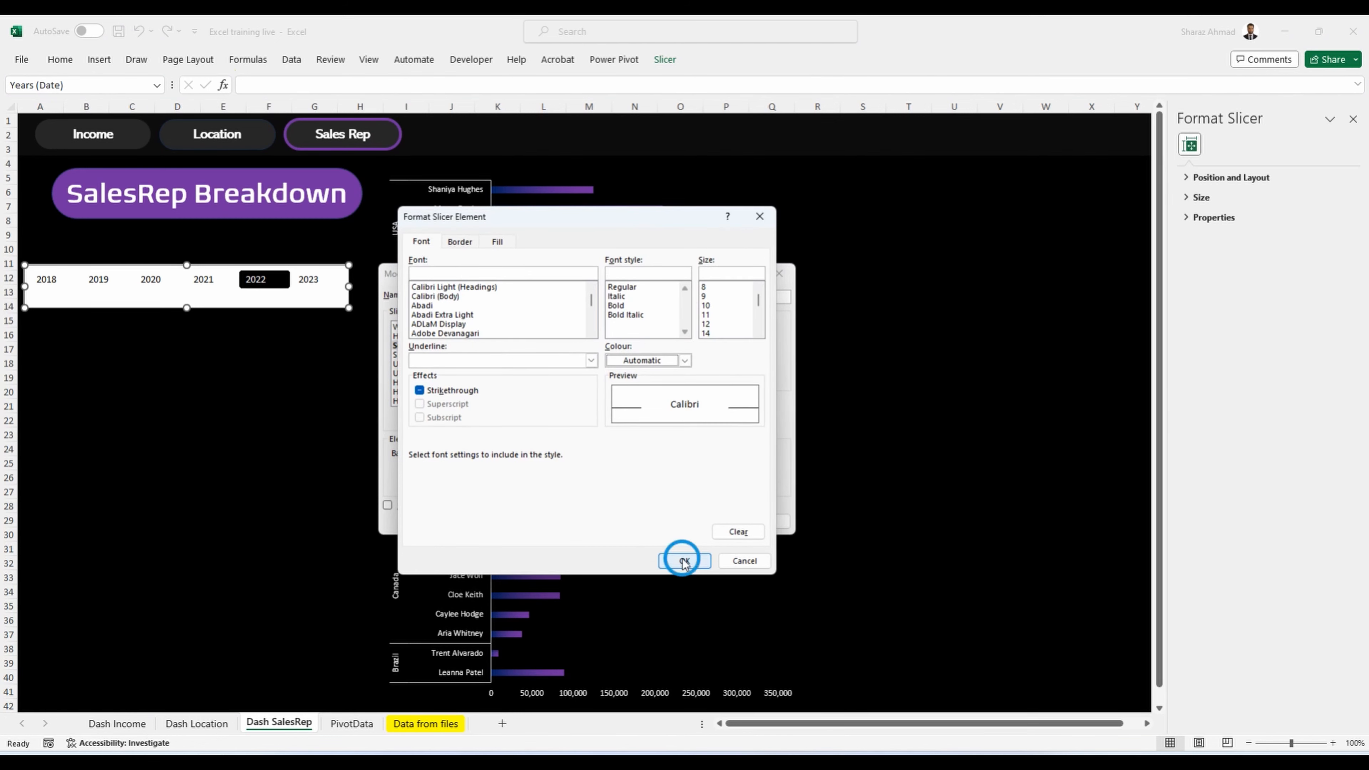
left_click(680, 560)
left_click(704, 520)
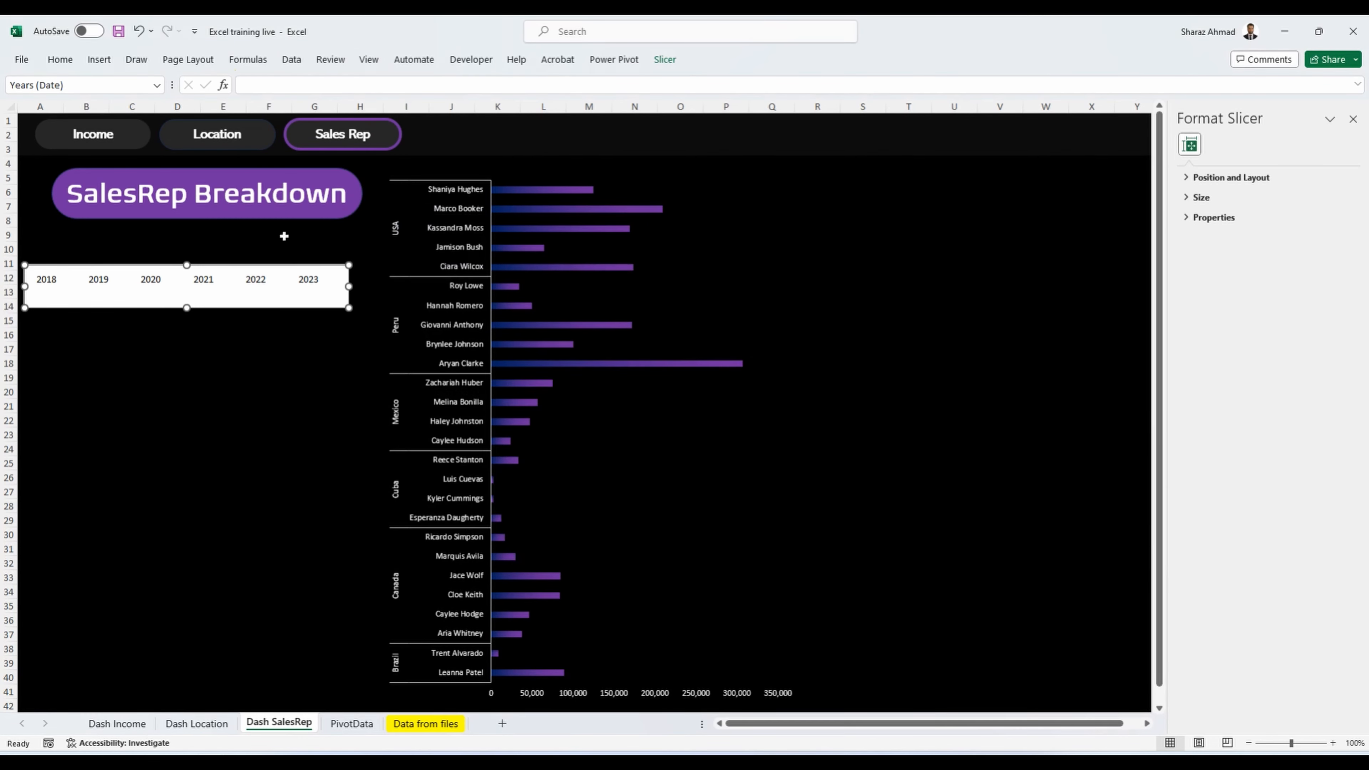
Step: Modify Slicer Style 2 so the Whole Slicer element has a black fill
left_click(662, 59)
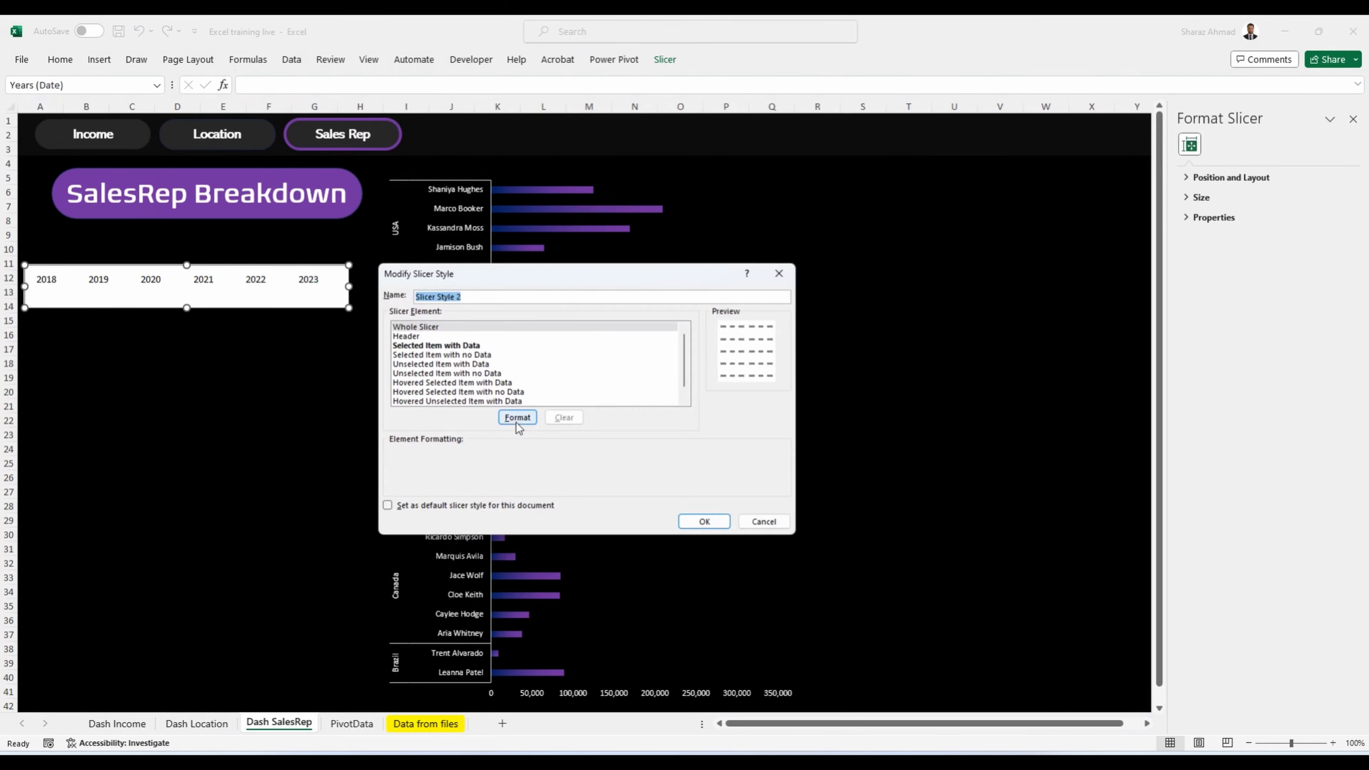
left_click(519, 420)
left_click(497, 241)
left_click(435, 293)
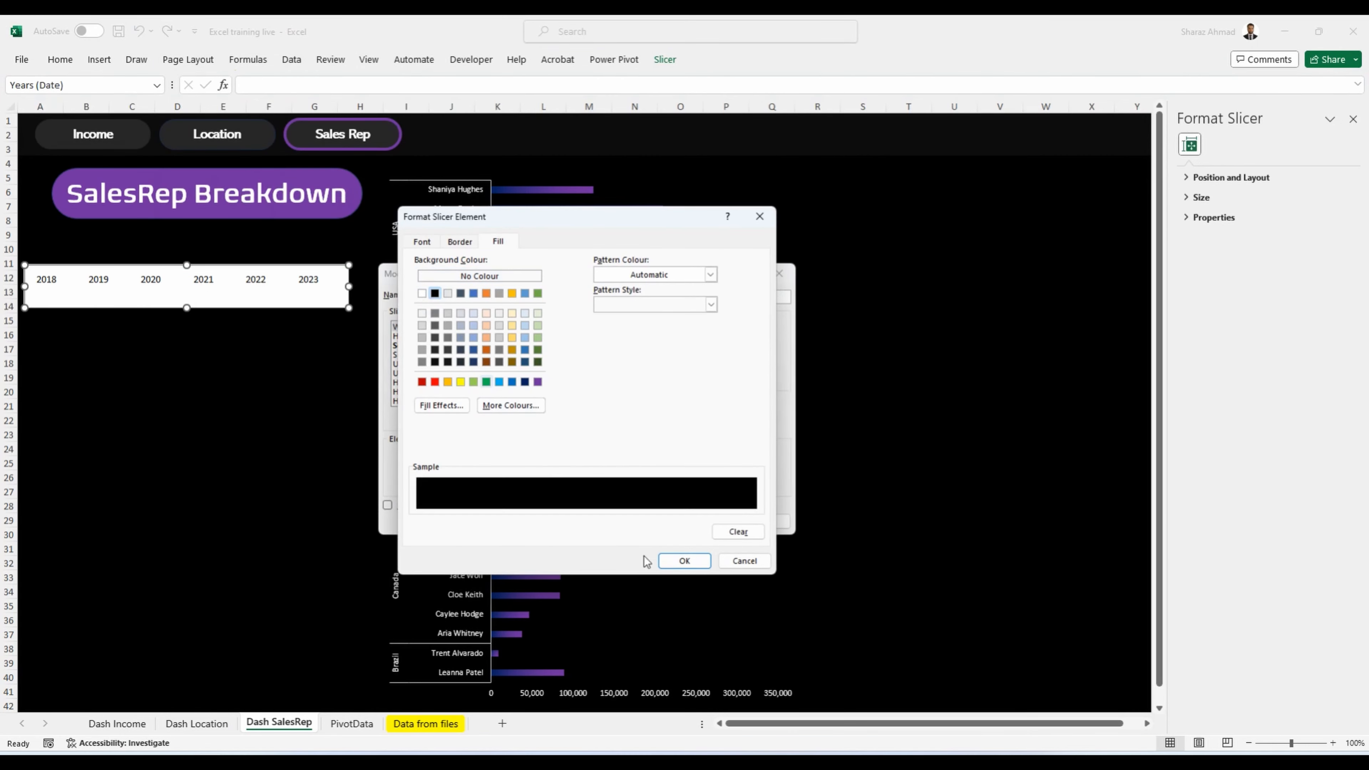
left_click(685, 560)
left_click(700, 519)
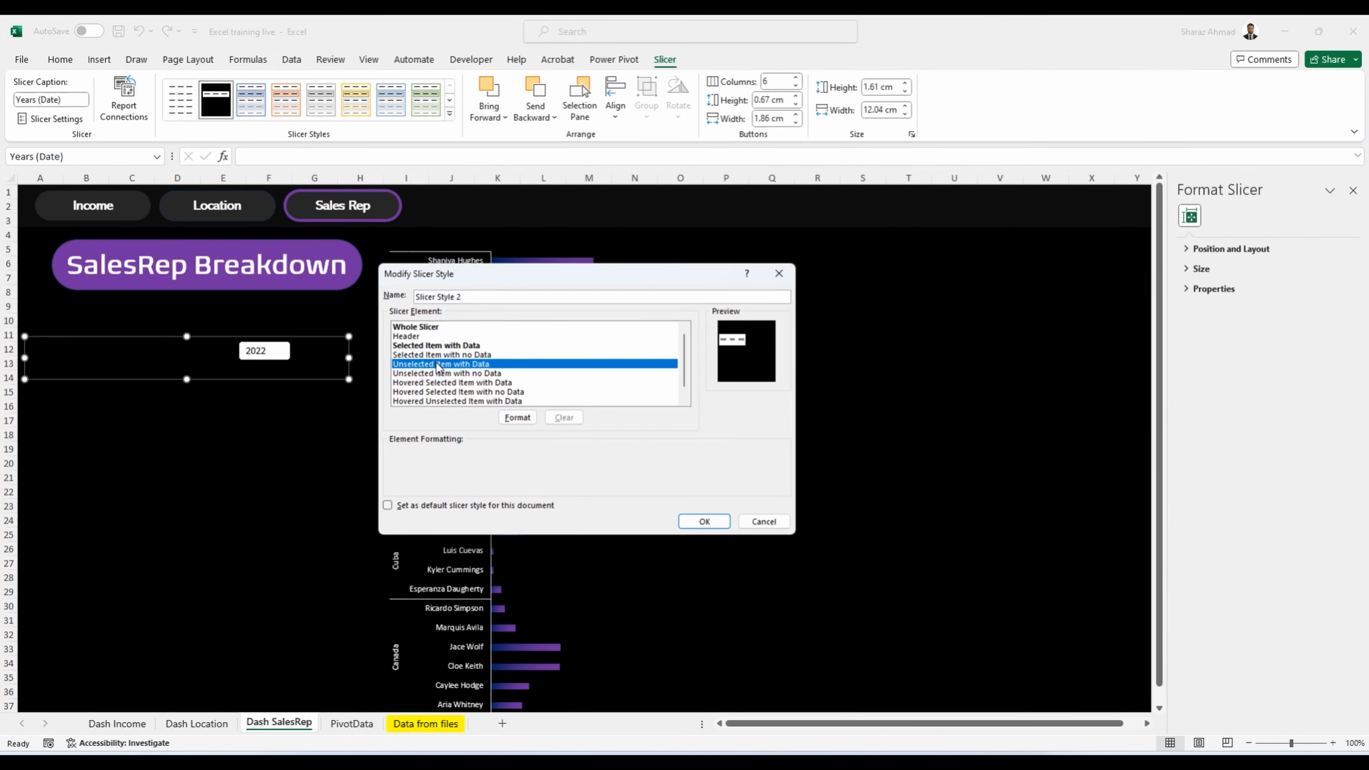
Step: In Slicer Style 2, format the Unselected Item with Data element with a black fill and white font
left_click(448, 401)
left_click(519, 421)
left_click(435, 293)
left_click(422, 241)
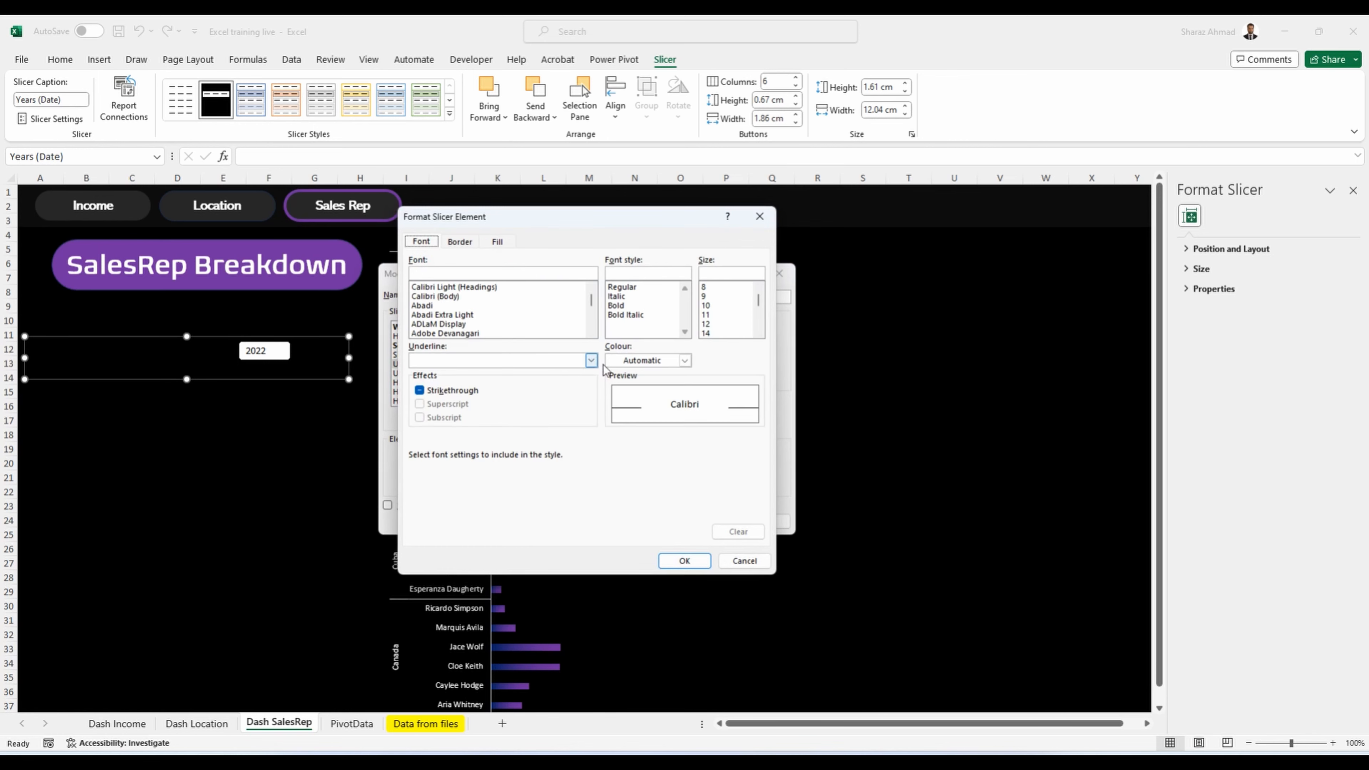
left_click(646, 361)
left_click(613, 407)
left_click(685, 561)
left_click(690, 522)
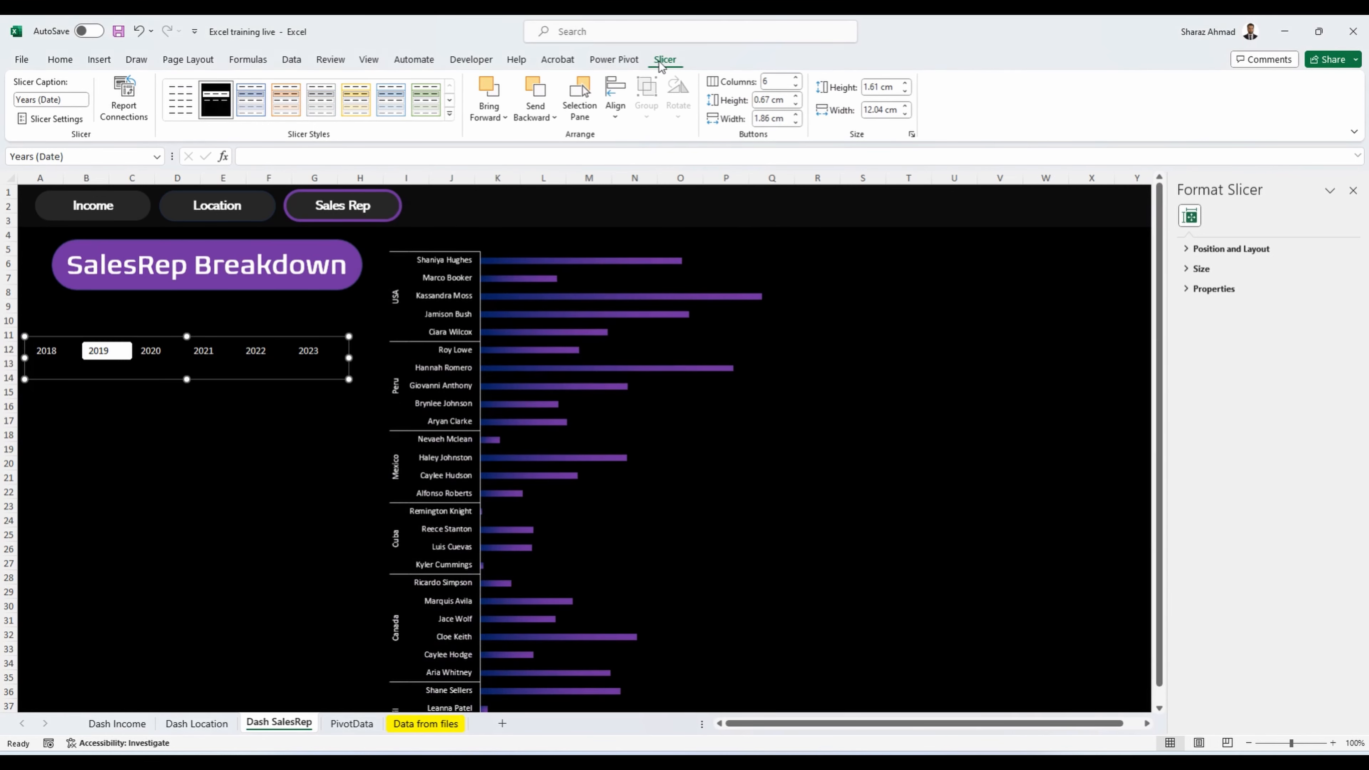
Step: In Slicer Style 2, format the Hovered Unselected Item with Data element with a dark grey fill and white font
right_click(203, 105)
left_click(261, 120)
left_click(452, 402)
left_click(518, 417)
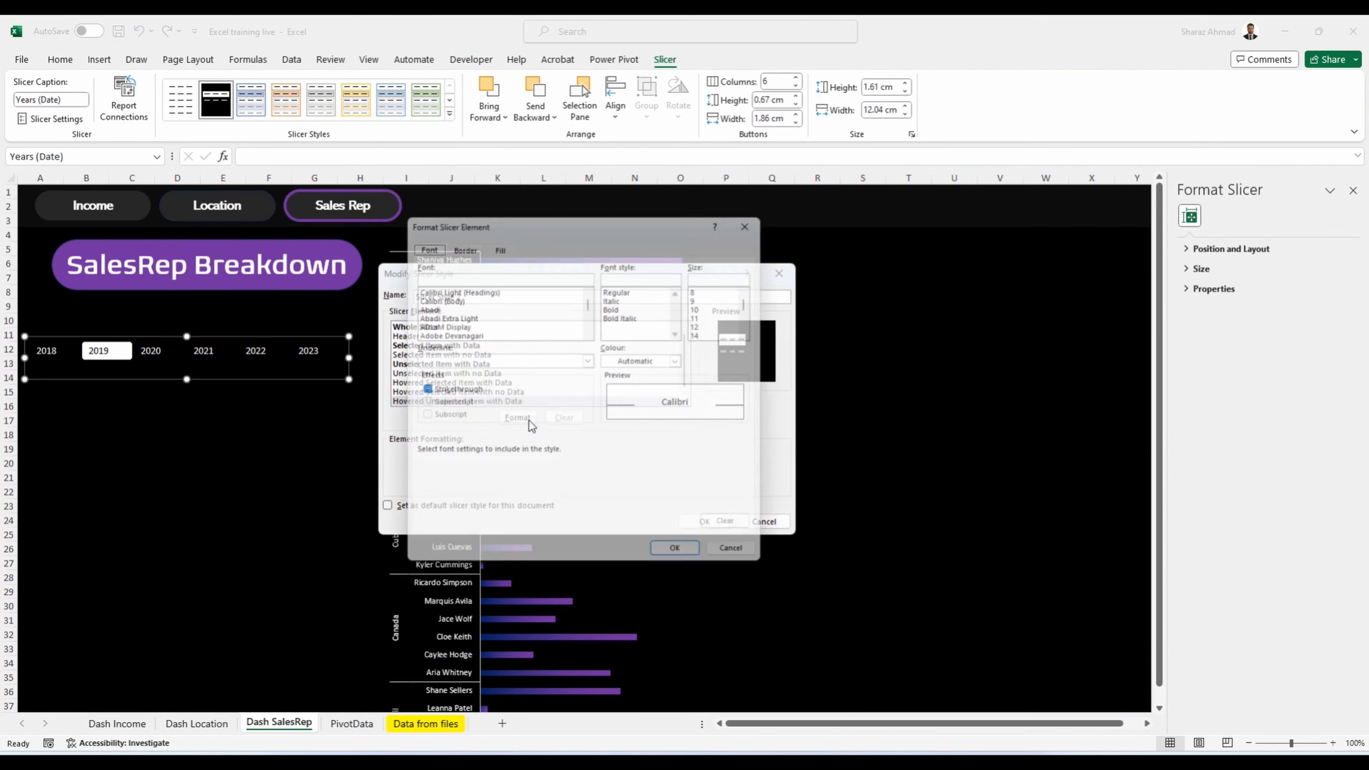
left_click(497, 242)
left_click(440, 336)
left_click(421, 241)
left_click(685, 360)
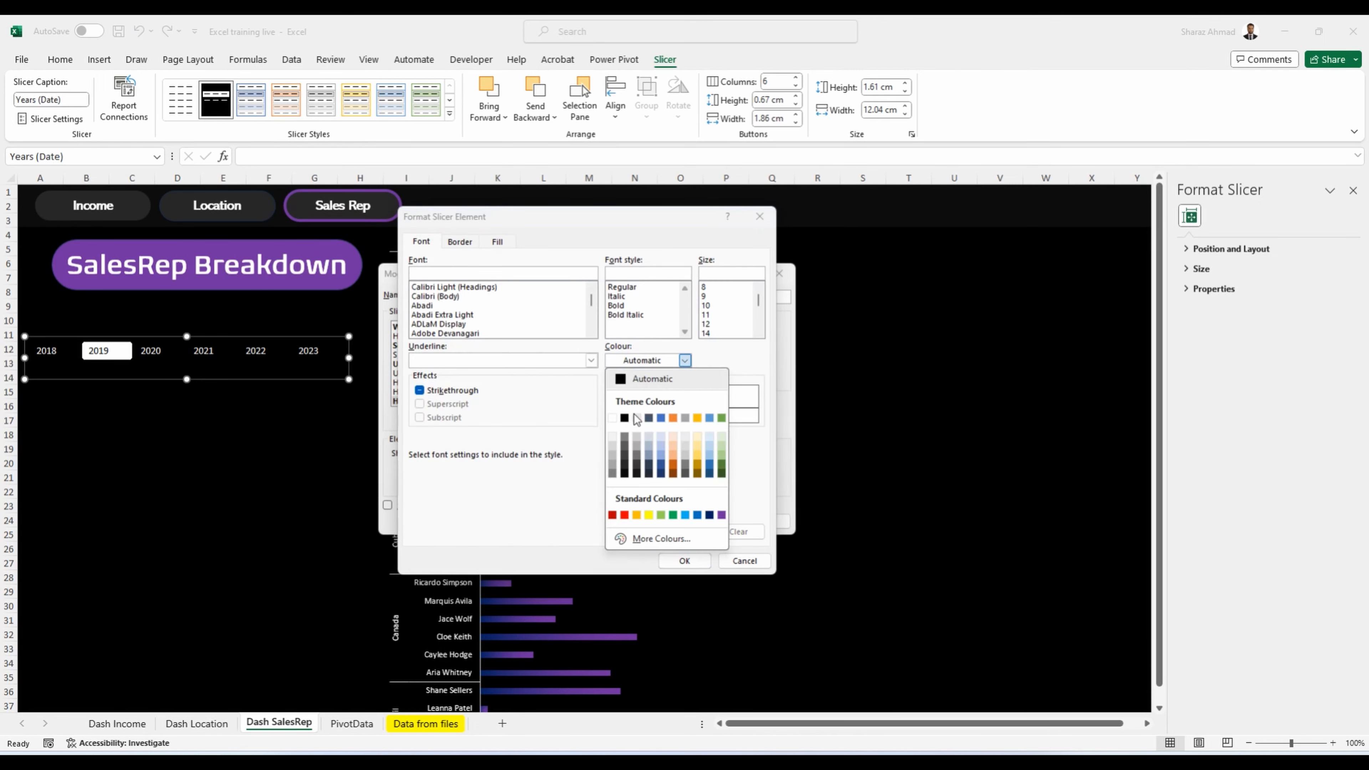
left_click(614, 406)
left_click(685, 560)
left_click(690, 522)
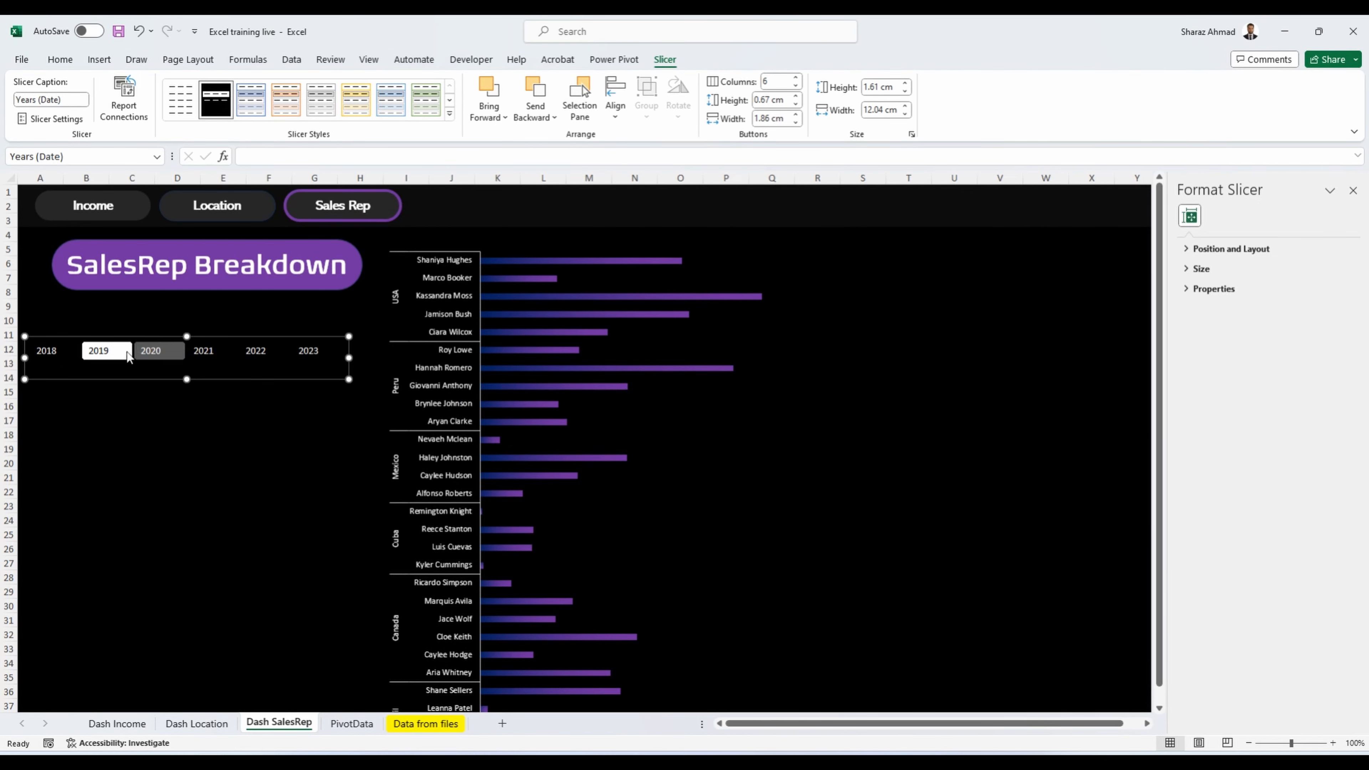
Step: In Slicer Style 2, give the hovered selected item element a white fill and black font
right_click(216, 97)
left_click(260, 106)
left_click(429, 393)
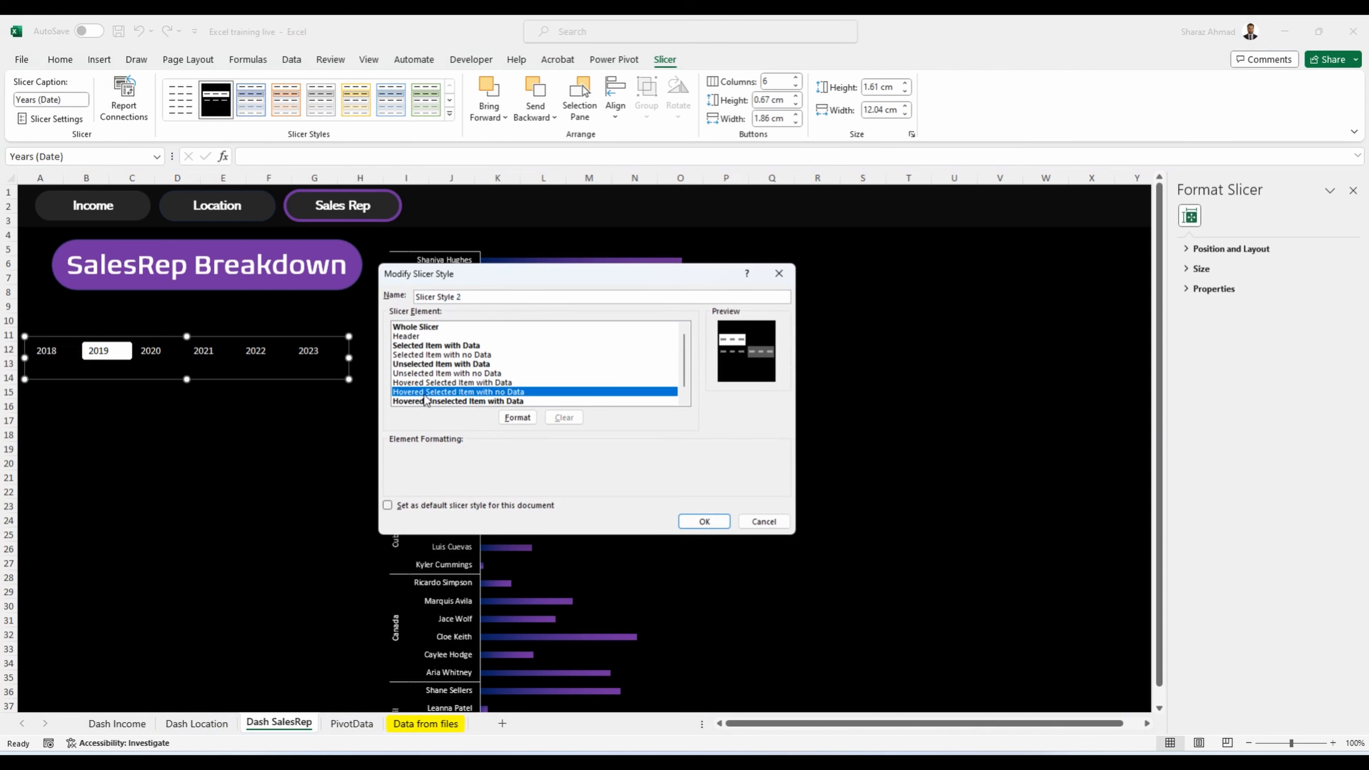
left_click(517, 417)
left_click(495, 242)
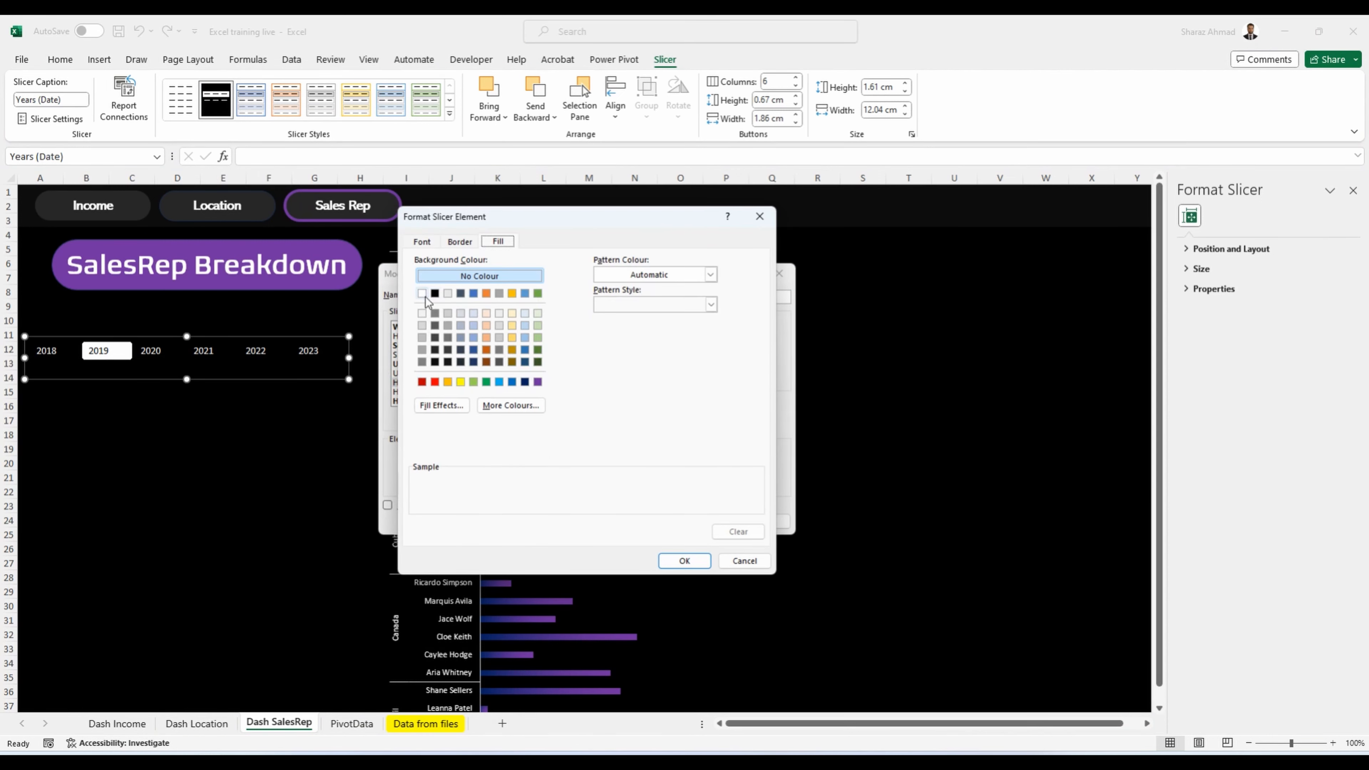
left_click(422, 241)
left_click(652, 360)
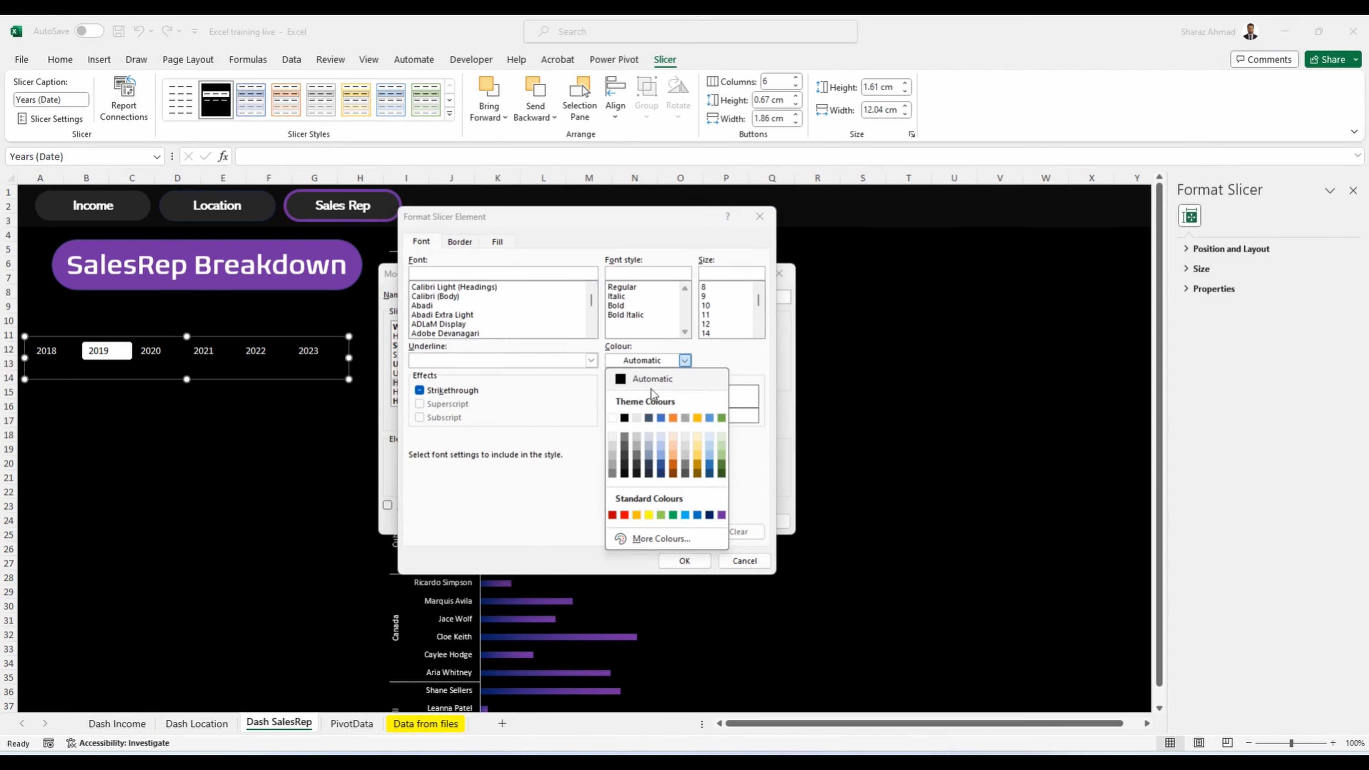
left_click(624, 417)
Step: Add a thick coloured border on all four sides of the hovered selected item element, and pick 2019 in the slicer
left_click(460, 241)
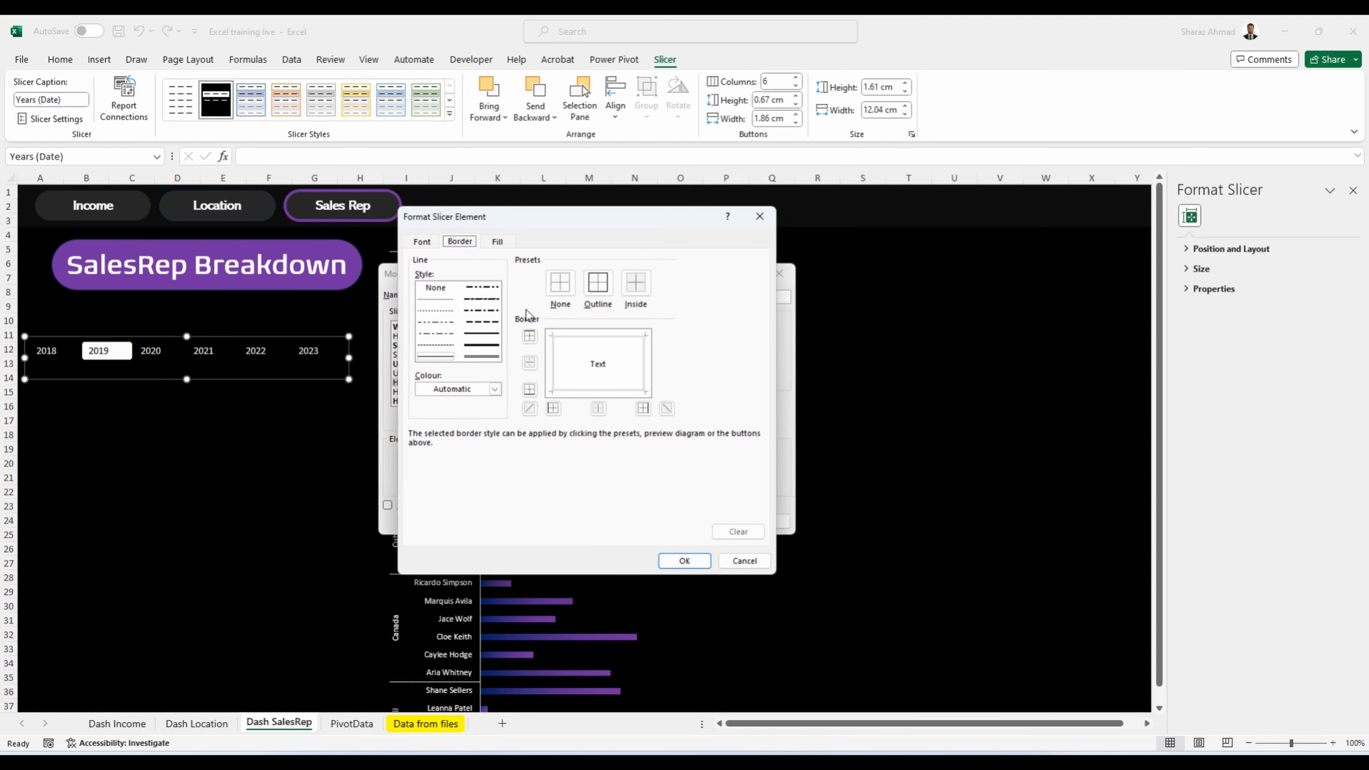
left_click(495, 350)
left_click(529, 336)
left_click(530, 389)
left_click(553, 408)
left_click(643, 409)
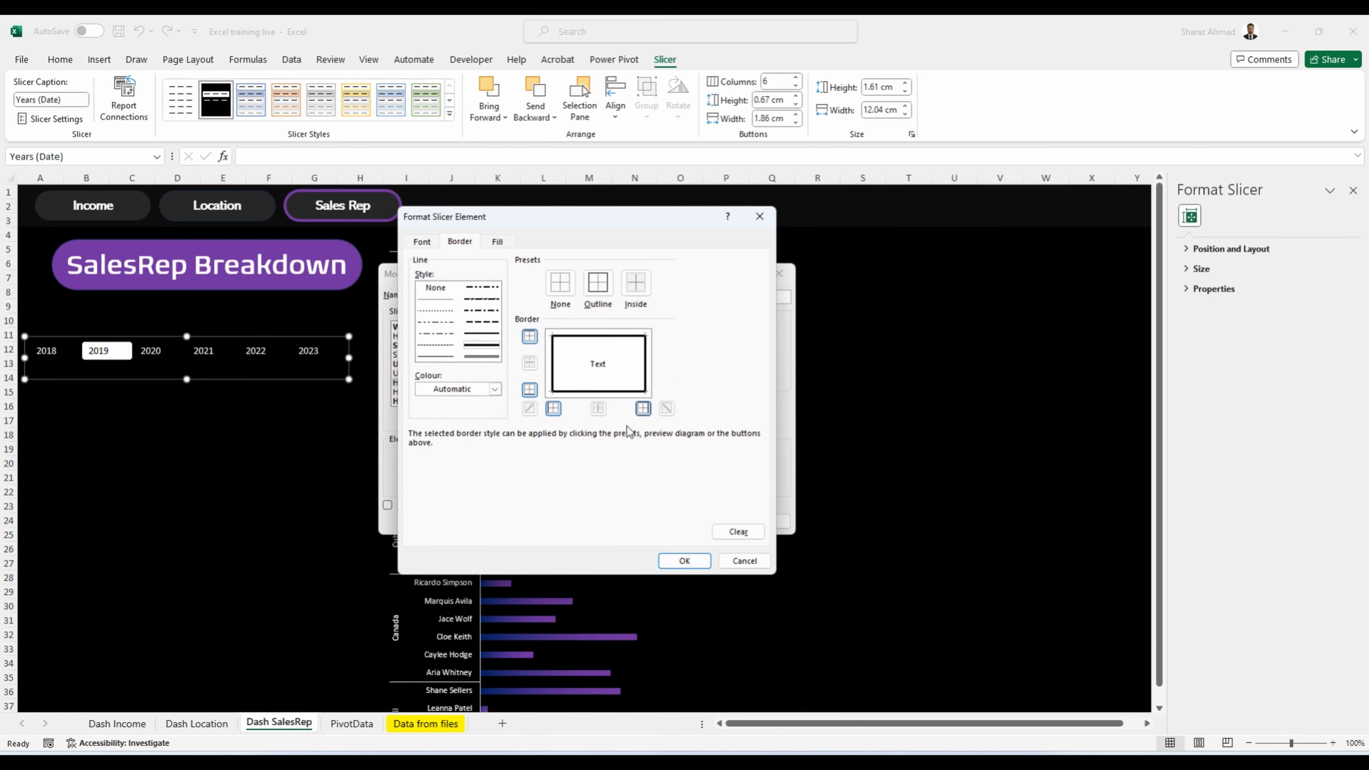
left_click(495, 389)
left_click(542, 449)
left_click(674, 561)
left_click(705, 521)
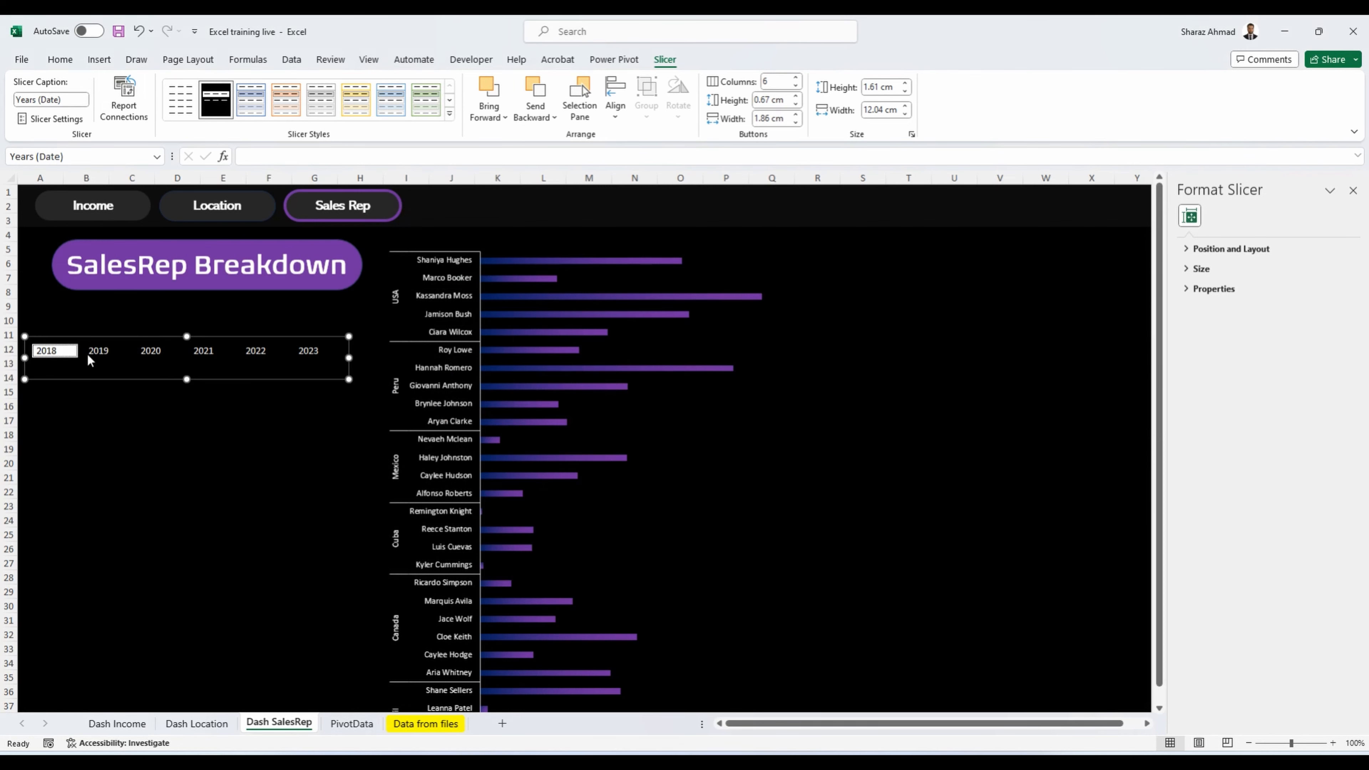
left_click(99, 356)
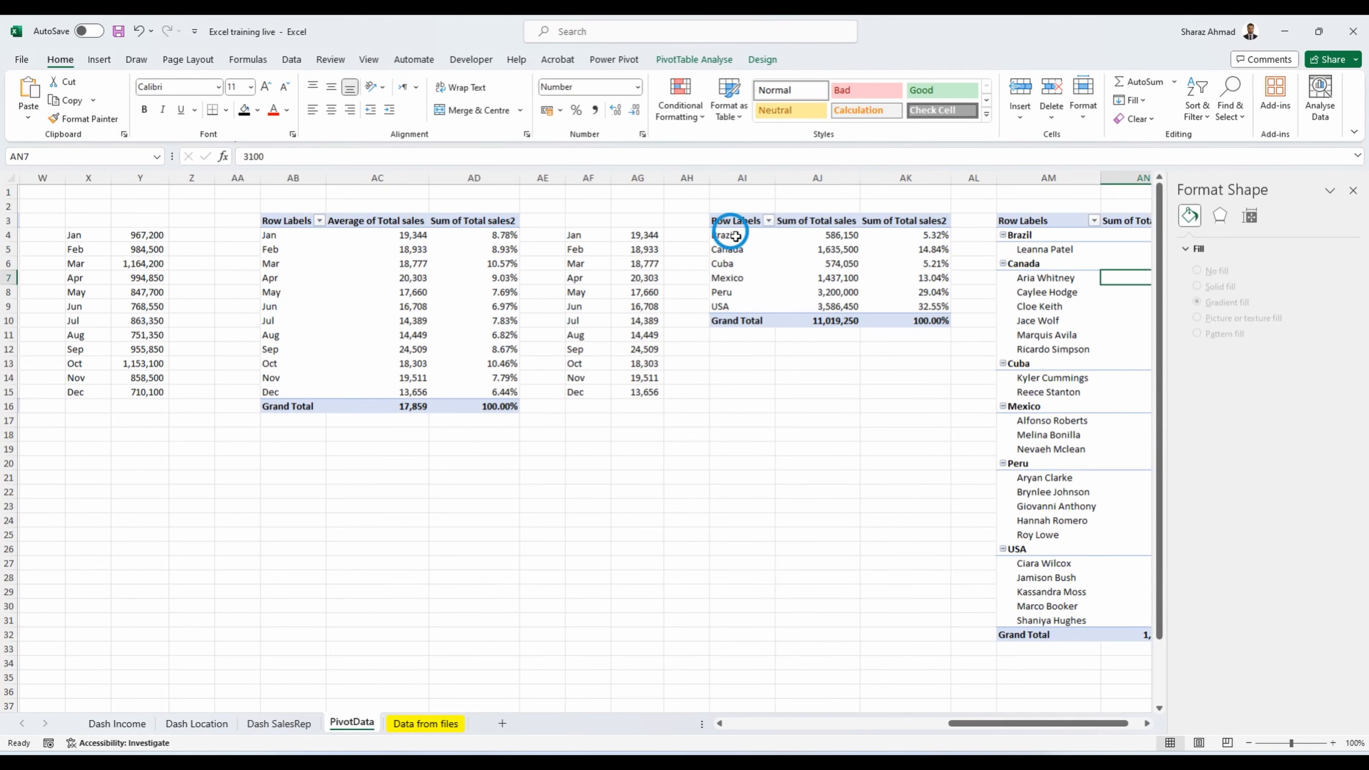
Step: On the PivotData sheet, copy the country sales in AI4:AJ9 and paste them as values at AI15
left_click_drag(736, 236, 841, 306)
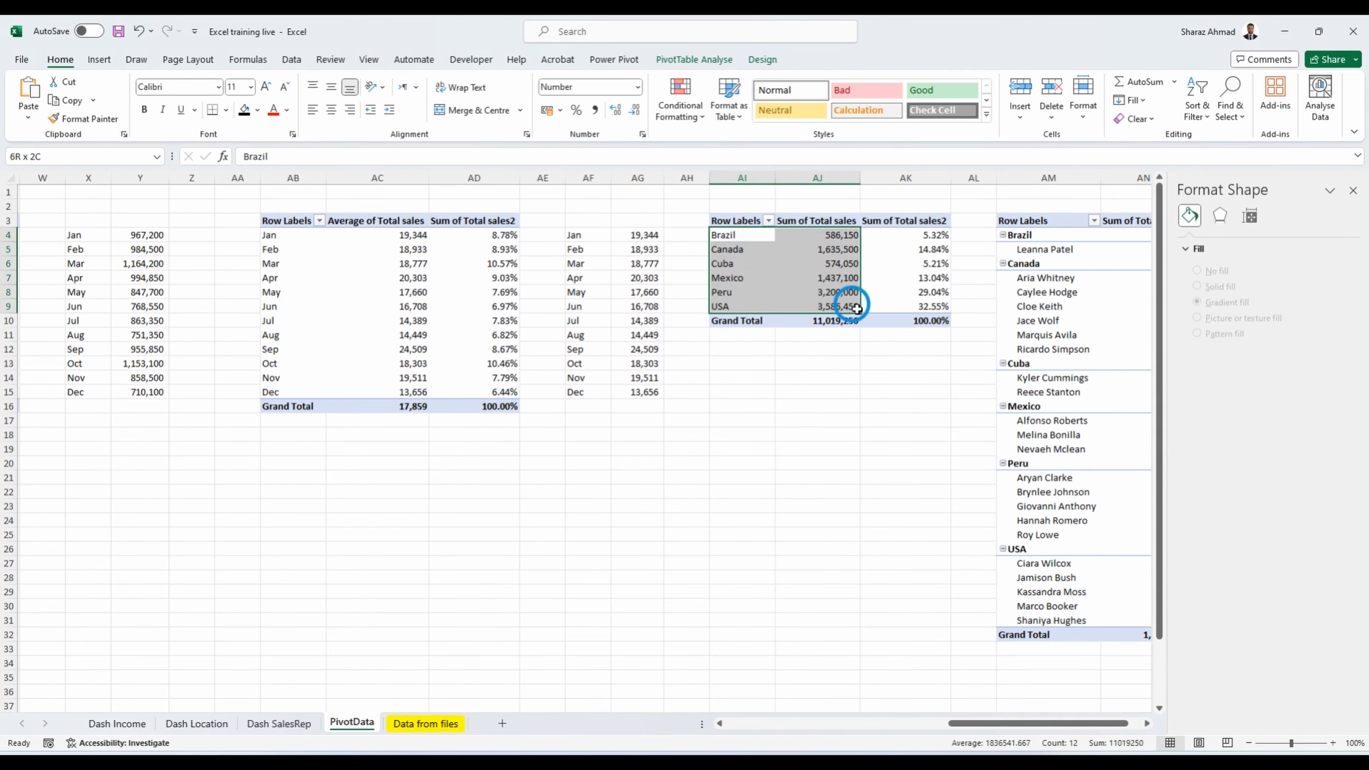
key("ctrl+c")
right_click(718, 392)
left_click(813, 379)
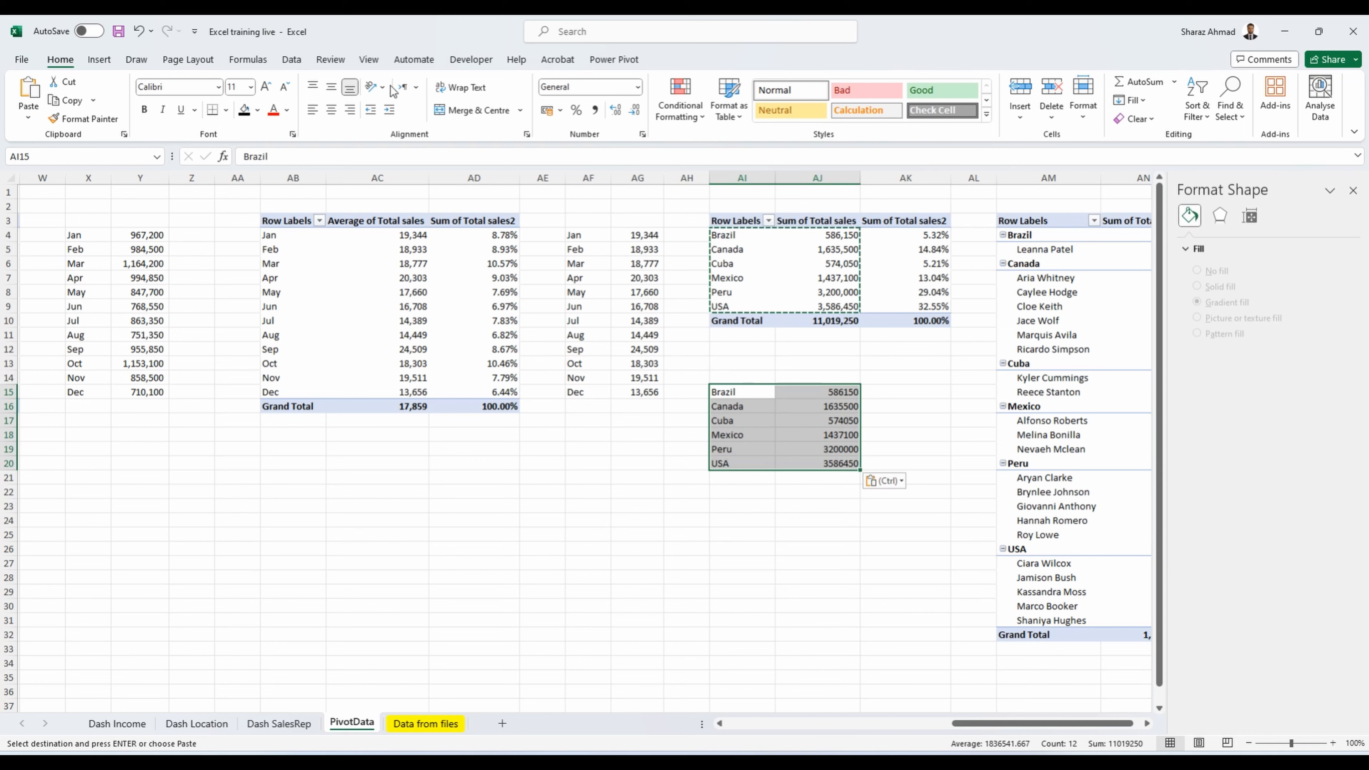
Step: Insert a Filled Map chart from the pasted country values
left_click(114, 62)
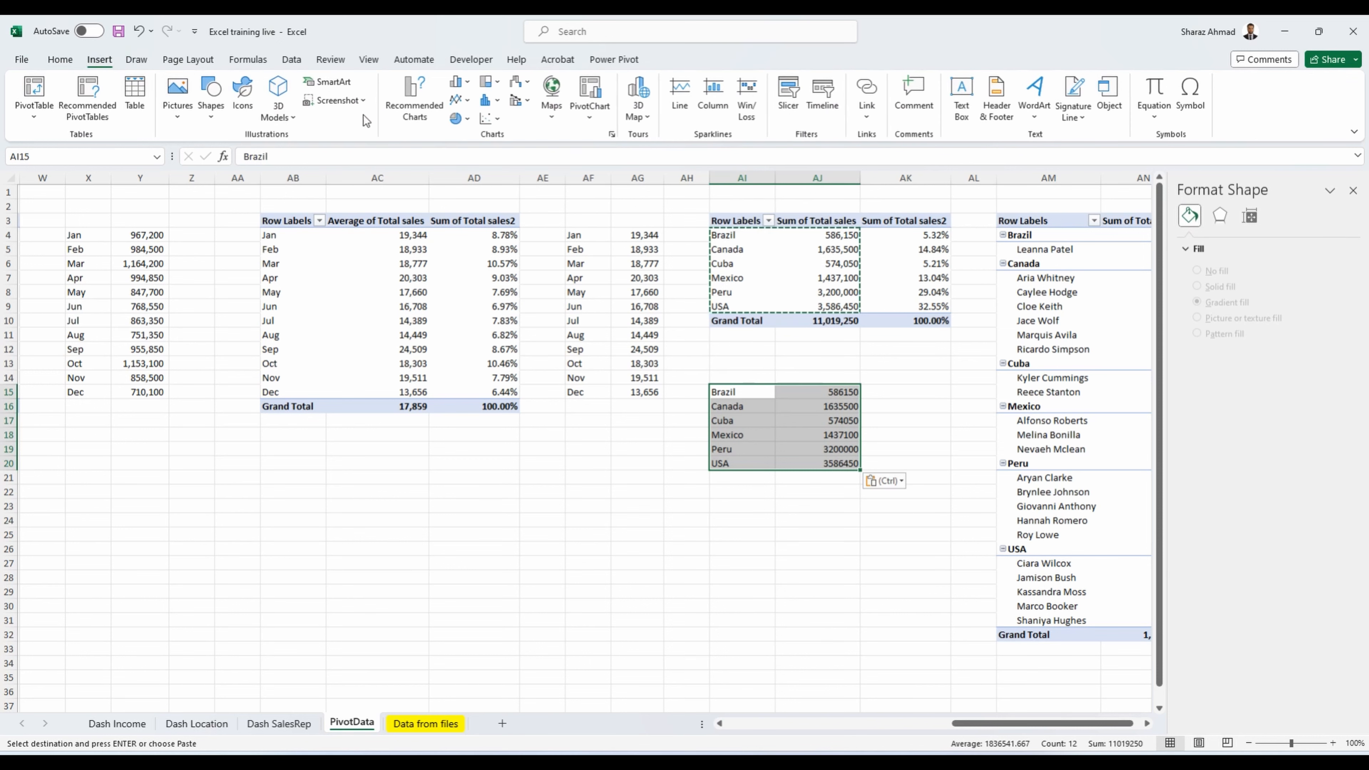
left_click(552, 97)
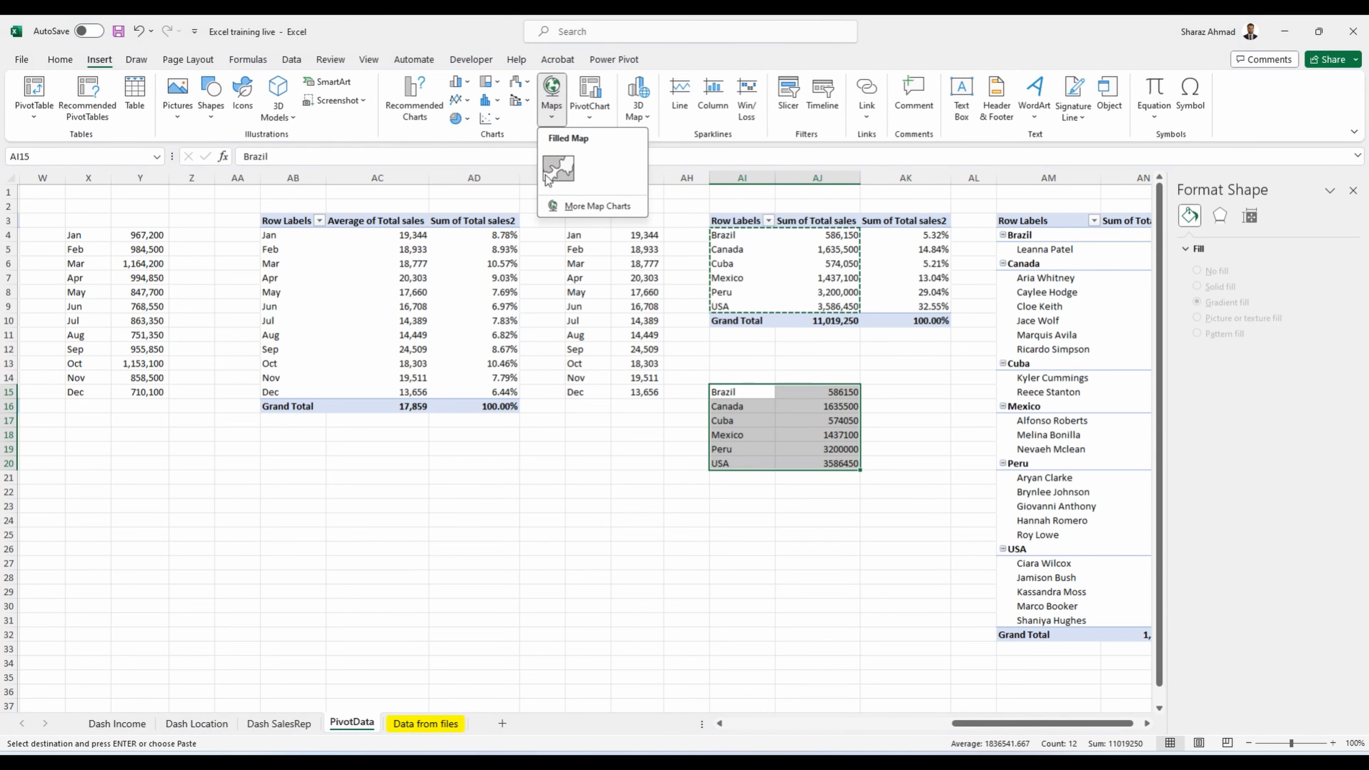
left_click(558, 168)
Step: Redirect the map chart's source data to the PivotTable range AI4:AJ9 and clear the pasted values in AI15:AJ20
left_click_drag(742, 386, 729, 244)
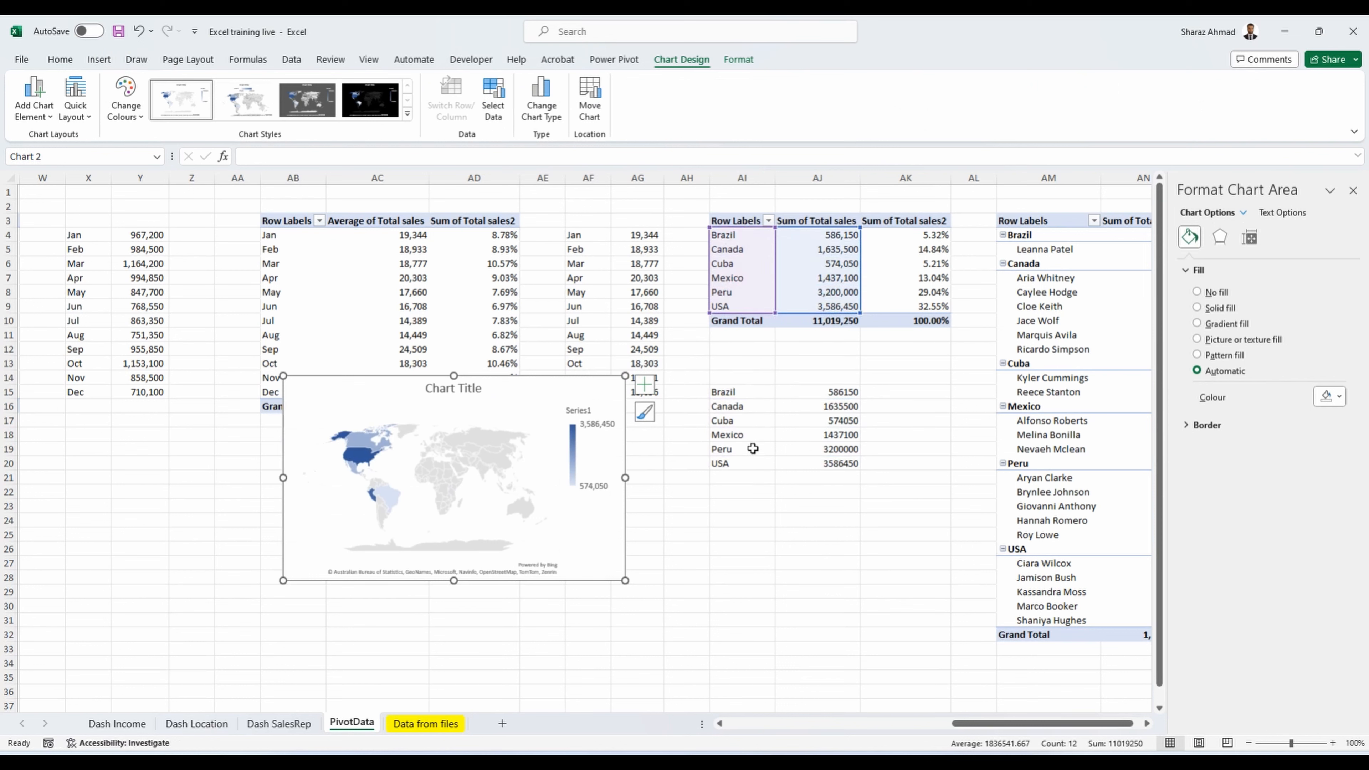
left_click_drag(725, 392, 833, 464)
key("Delete")
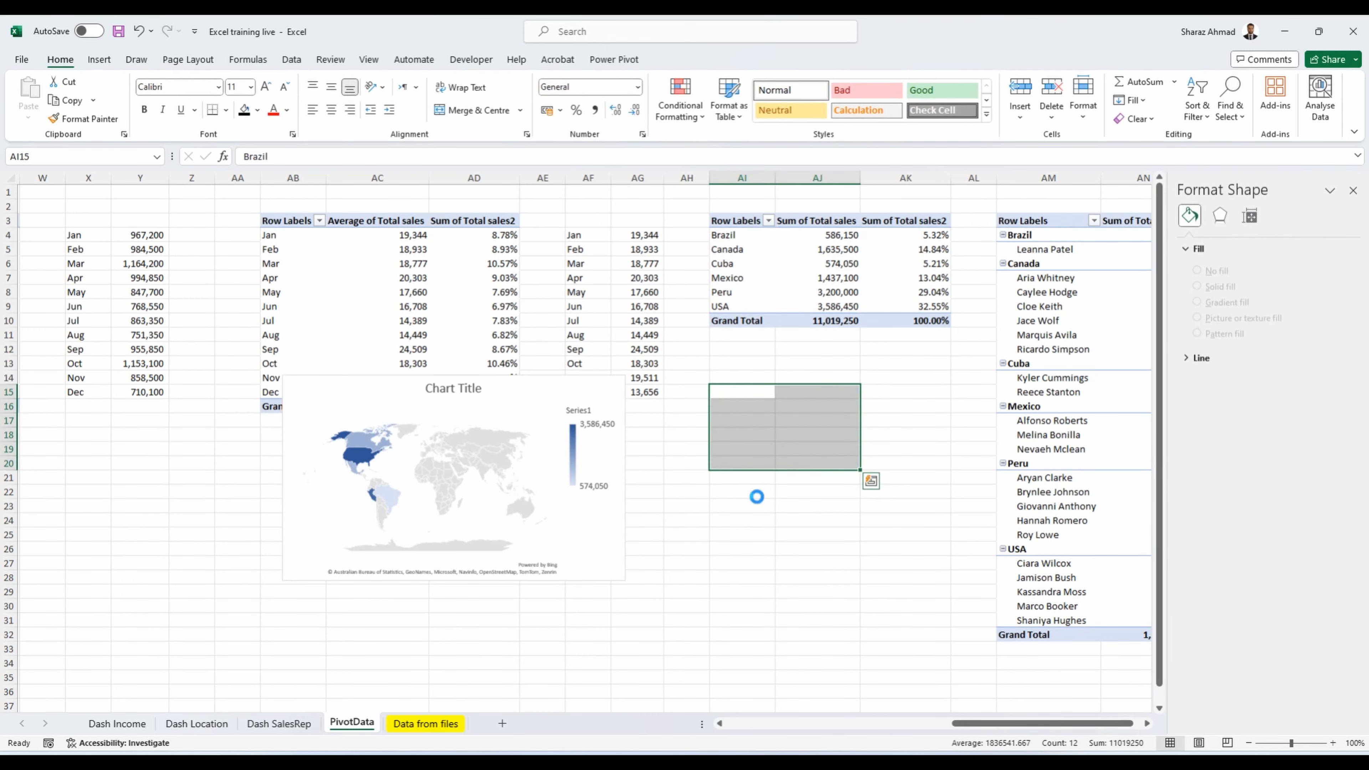
Step: Move the map chart from the PivotData sheet to the Dash Location sheet
left_click(563, 524)
key("ctrl+x")
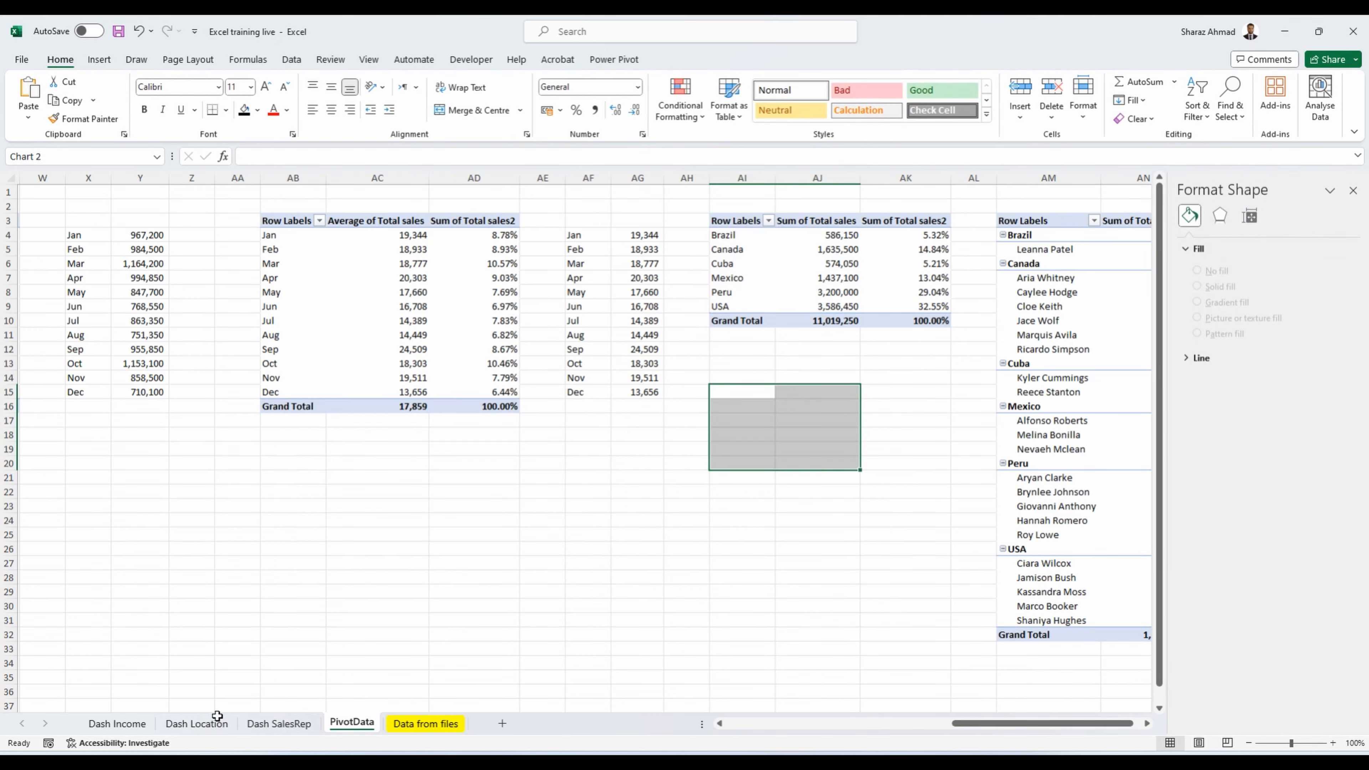
left_click(205, 724)
key("ctrl+v")
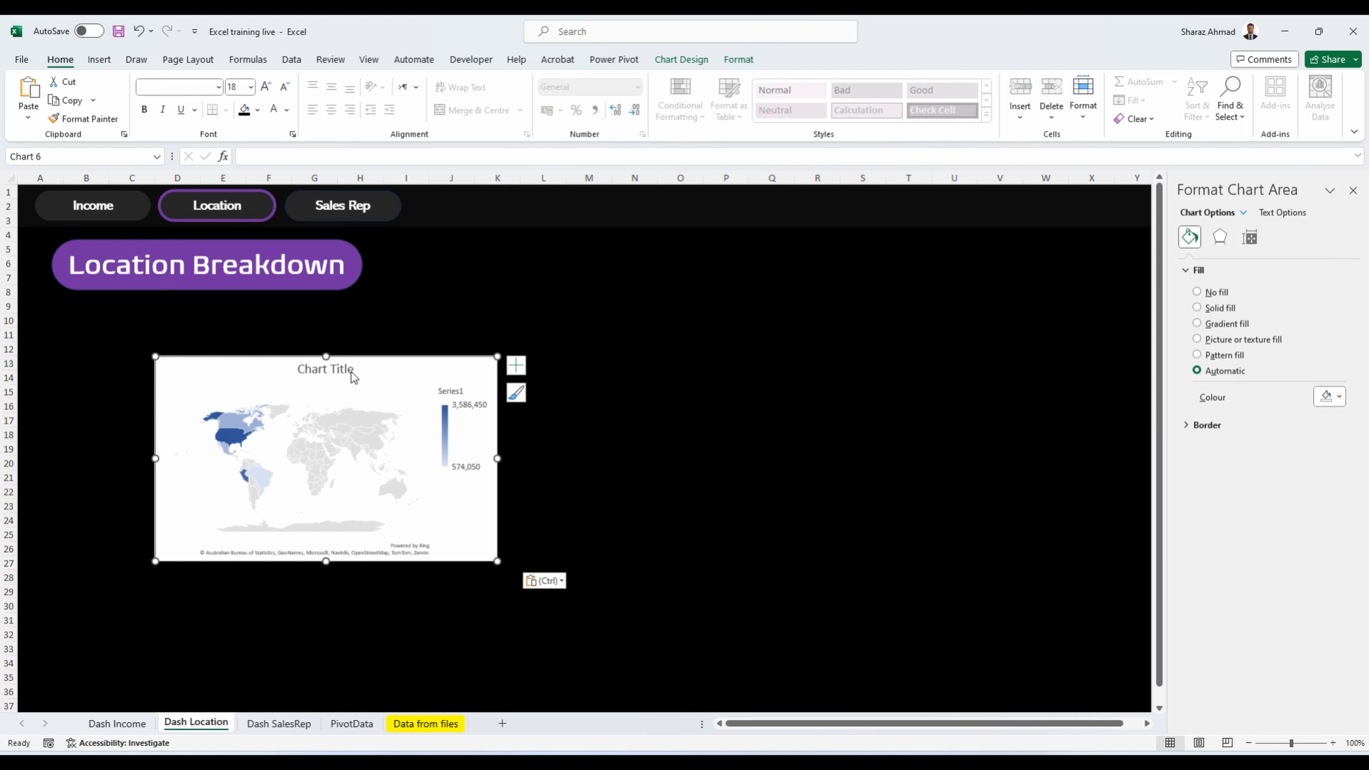
Step: Remove the title and the legend from the map chart
left_click(347, 370)
key("Delete")
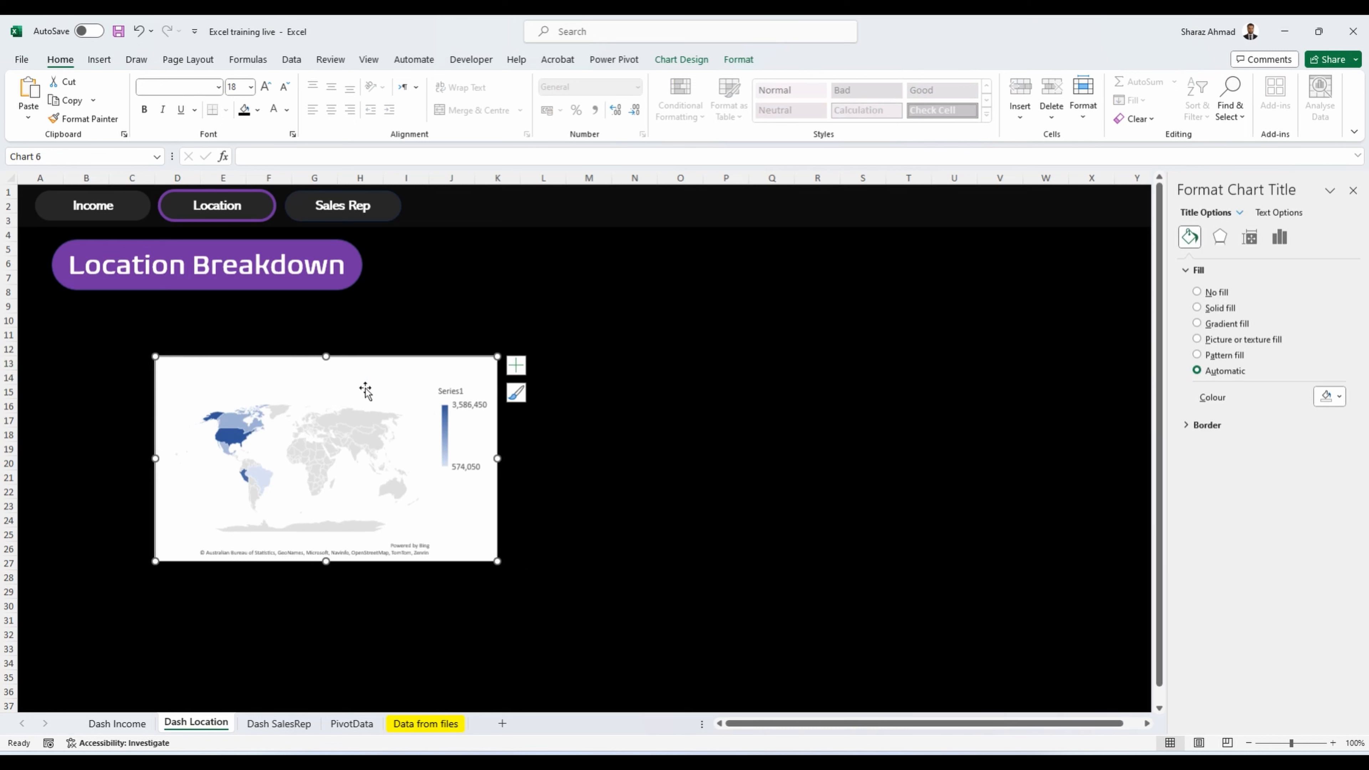
left_click(460, 402)
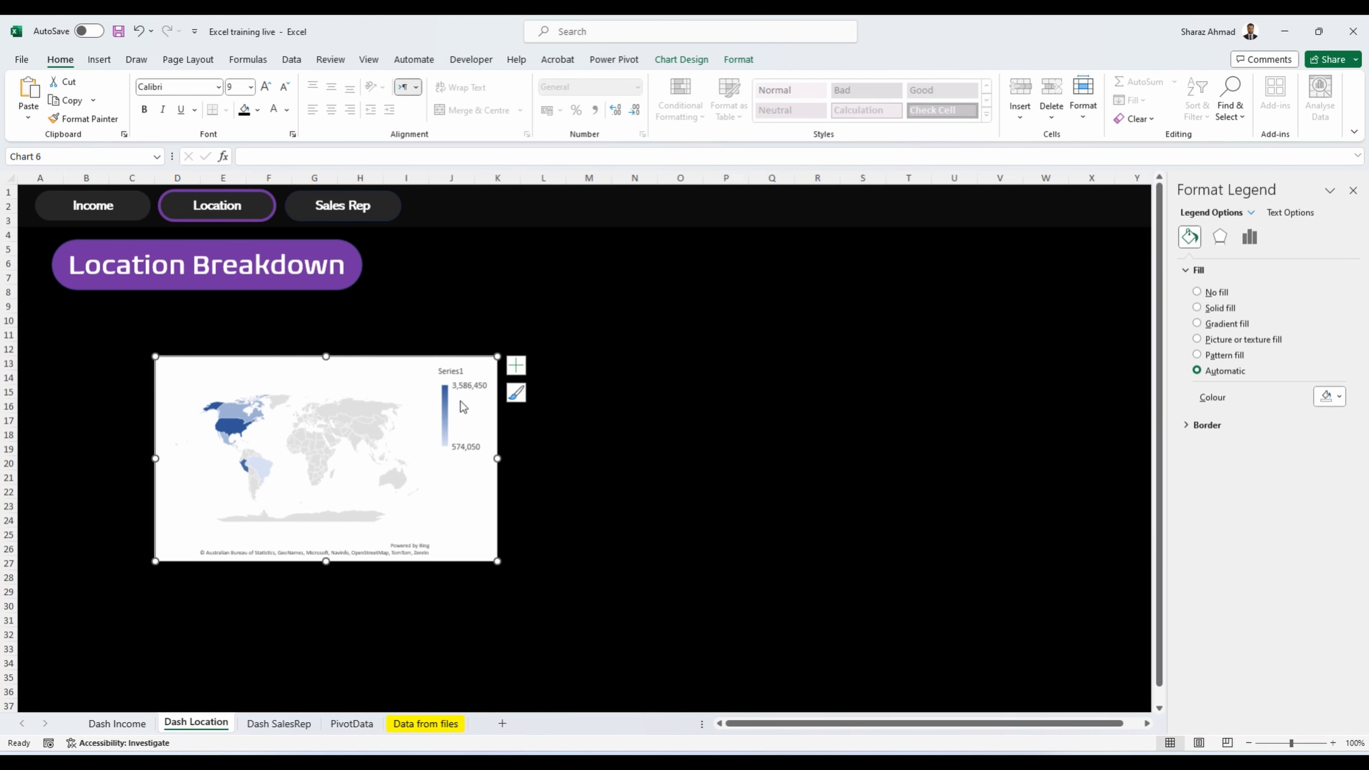
key("Delete")
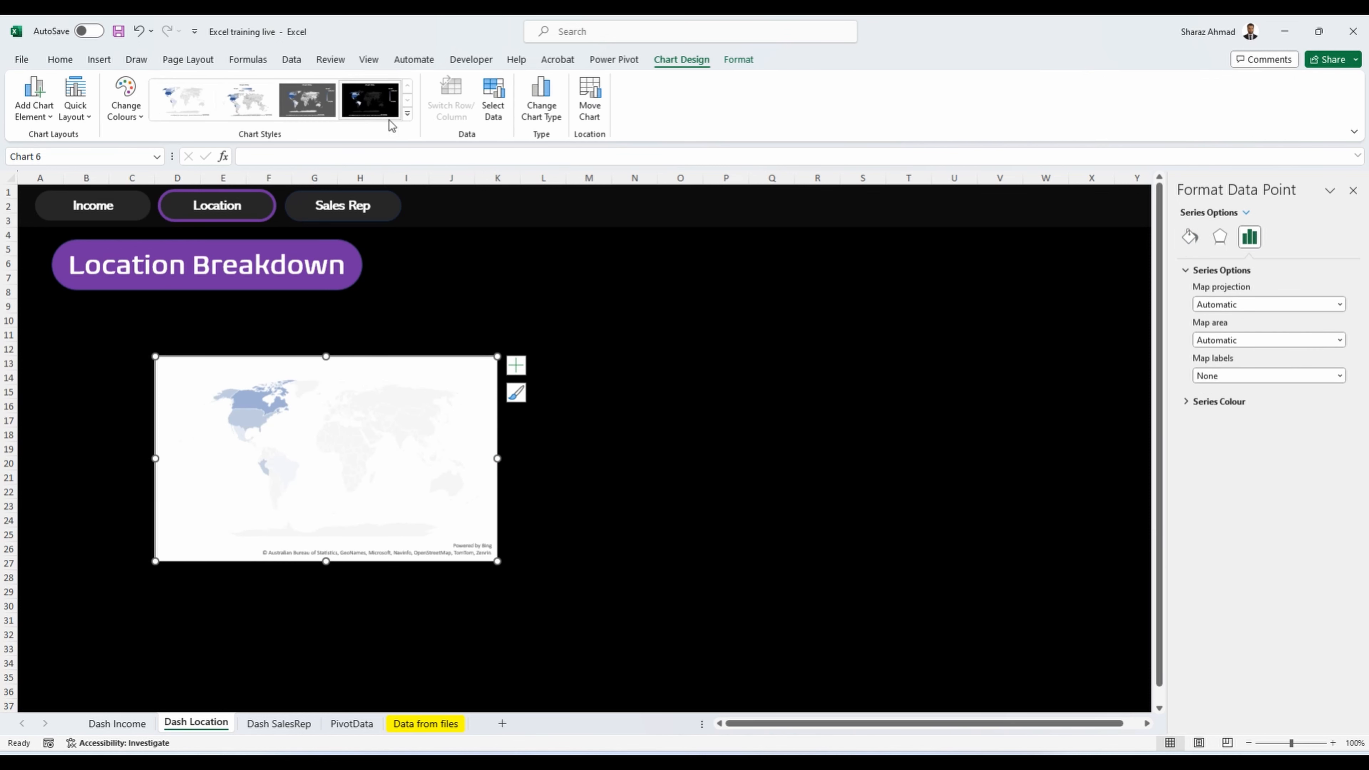
Step: Apply the black chart style to the map chart and remove its legend and title
left_click(390, 119)
left_click(464, 404)
left_click(306, 382)
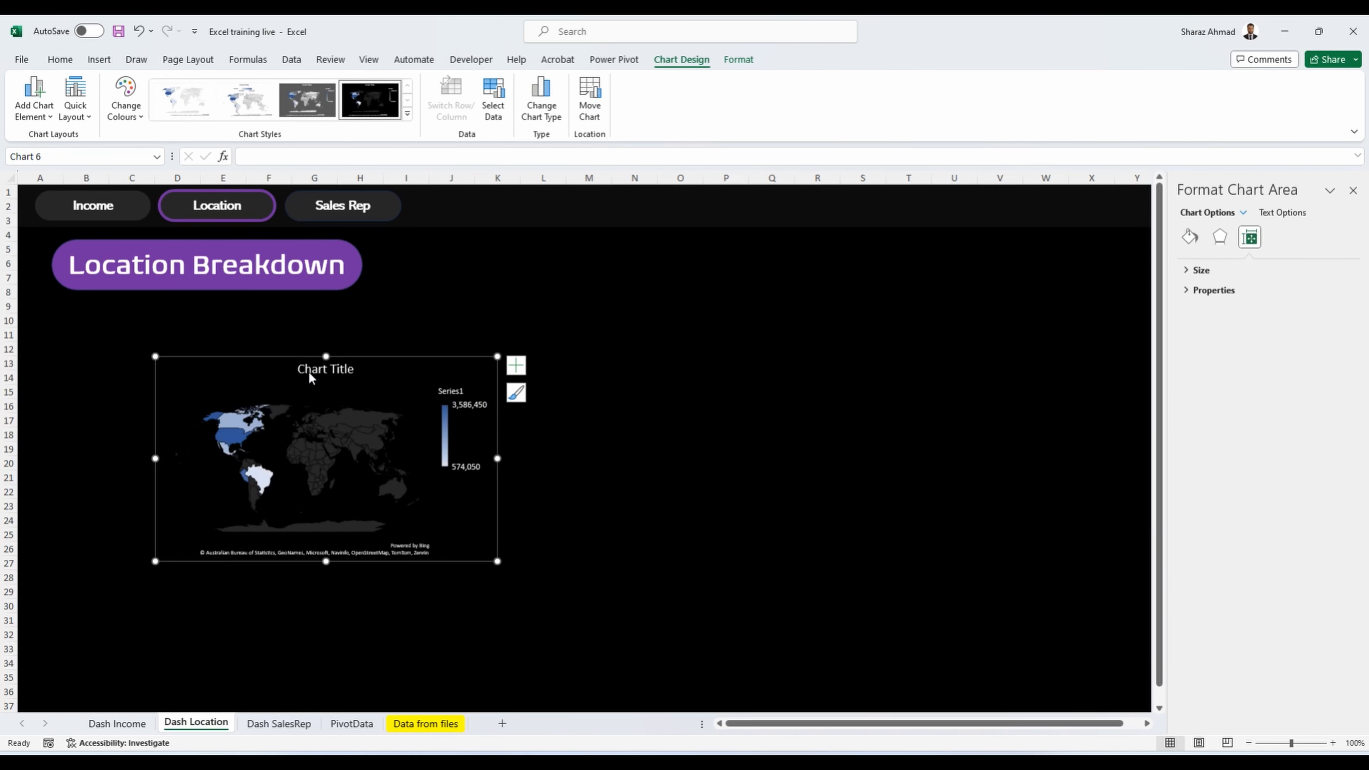
left_click(310, 374)
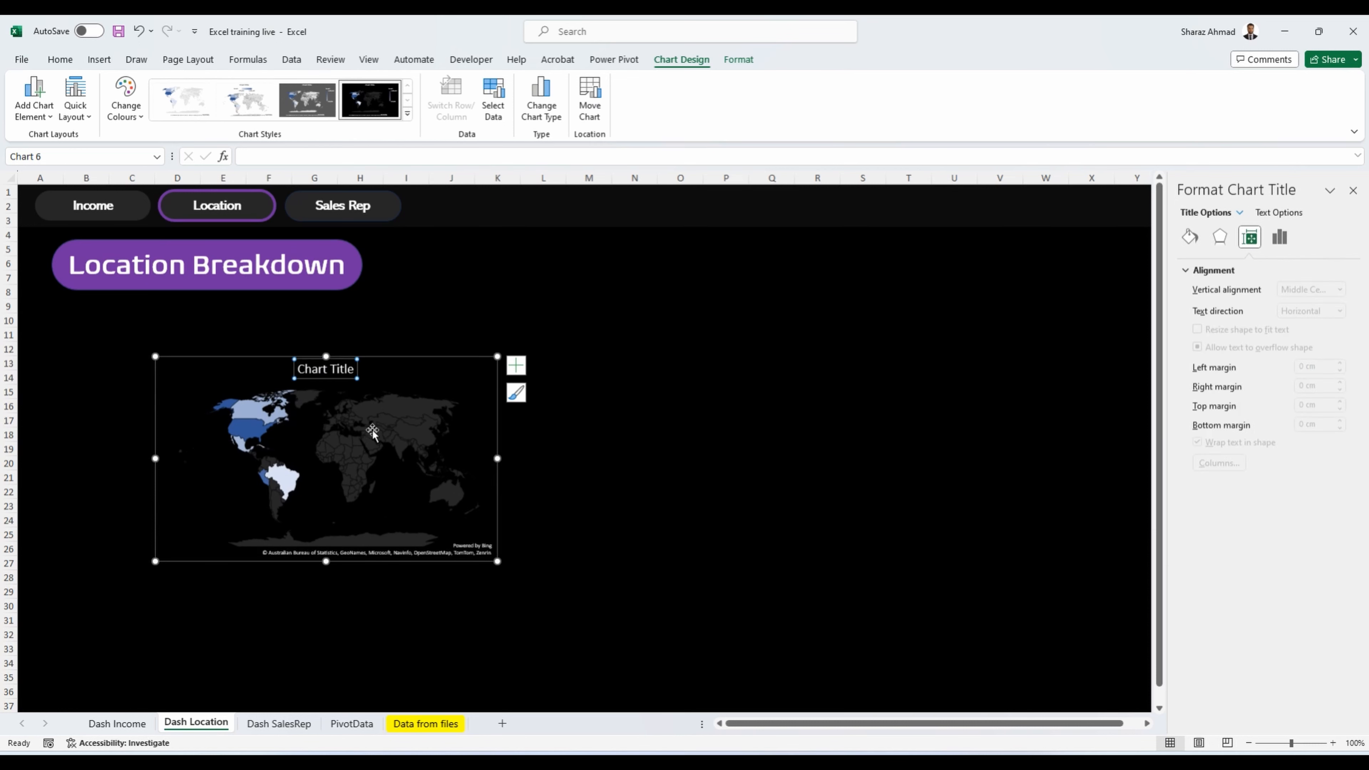
key("Delete")
Step: Add data labels to the map chart, then move and enlarge it to fill the area beside the Location Breakdown heading
left_click(516, 367)
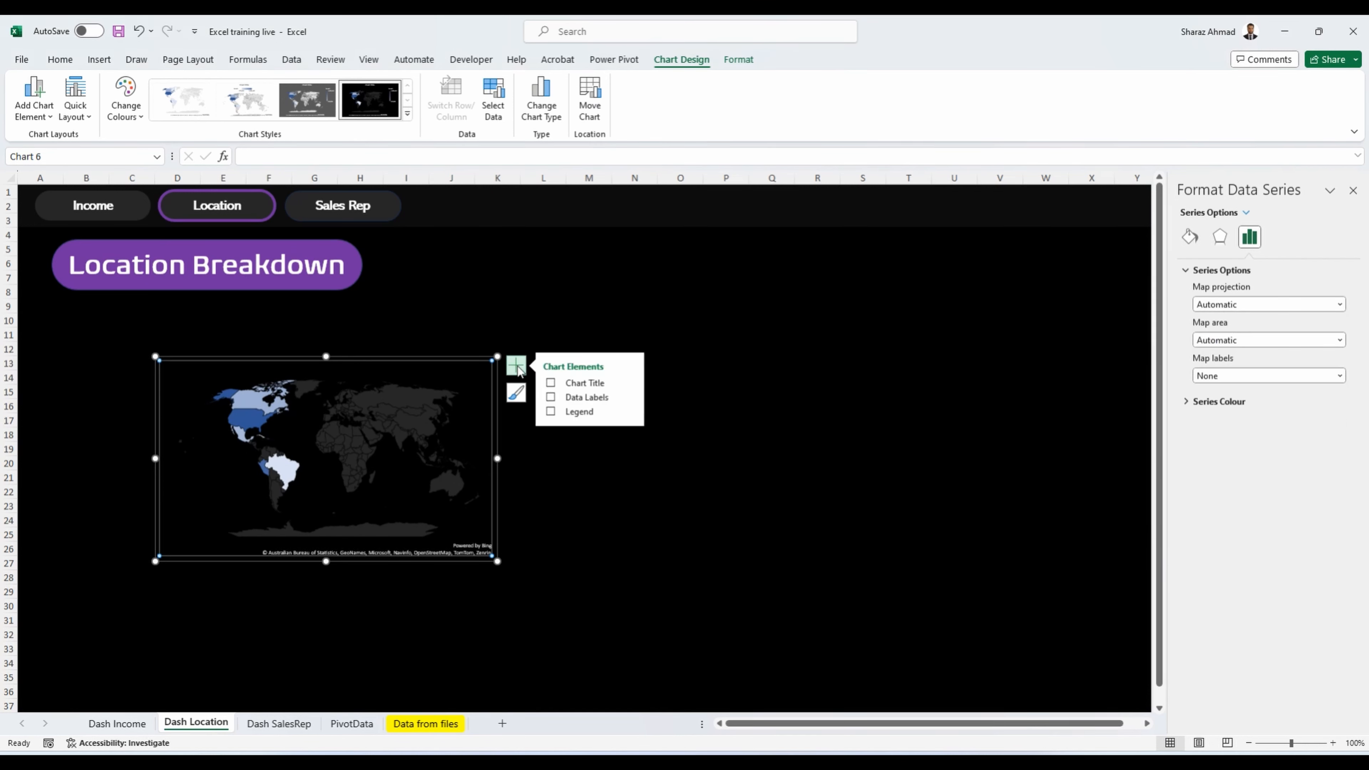
left_click(549, 399)
left_click(211, 368)
left_click_drag(211, 359, 445, 238)
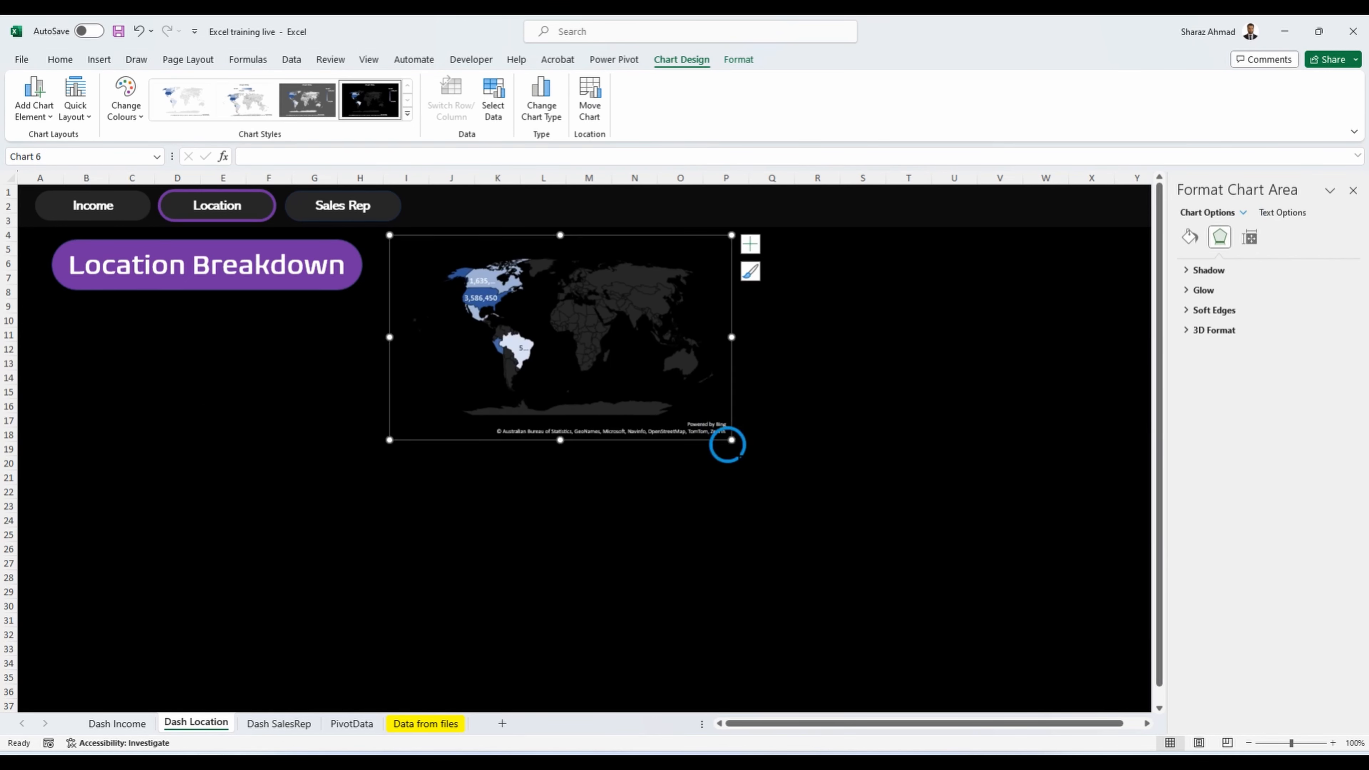
left_click_drag(730, 441, 909, 693)
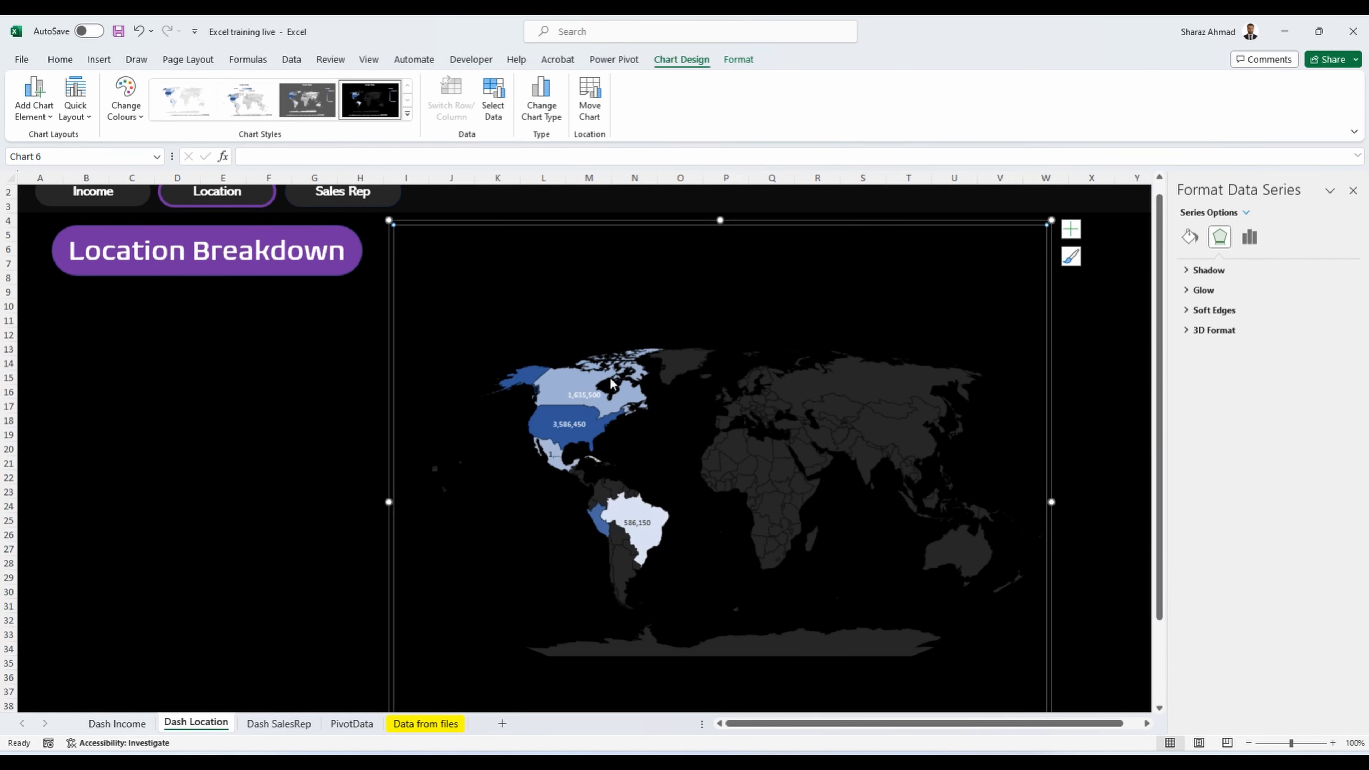
Step: Set the map series to show only regions with data and its map labels to Best fit only
left_click(1251, 239)
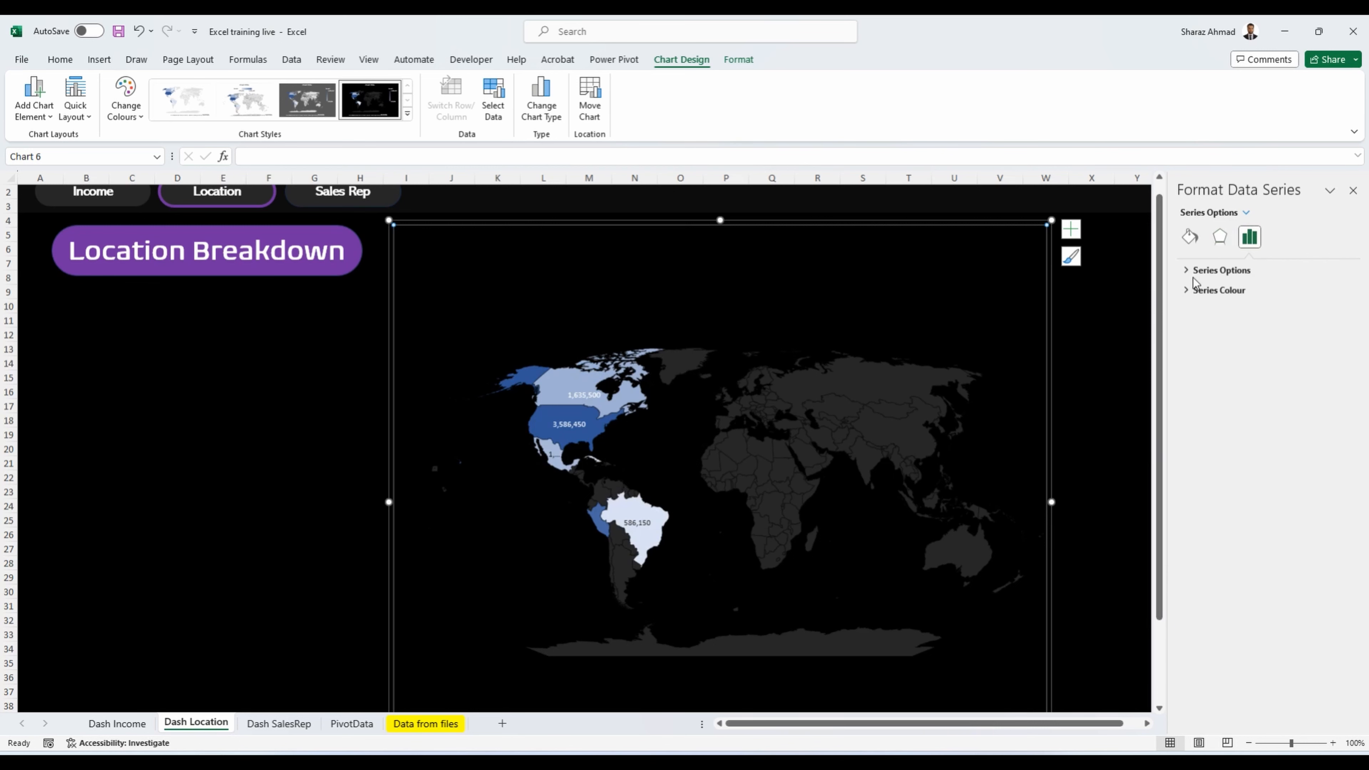
left_click(1187, 272)
left_click(1259, 345)
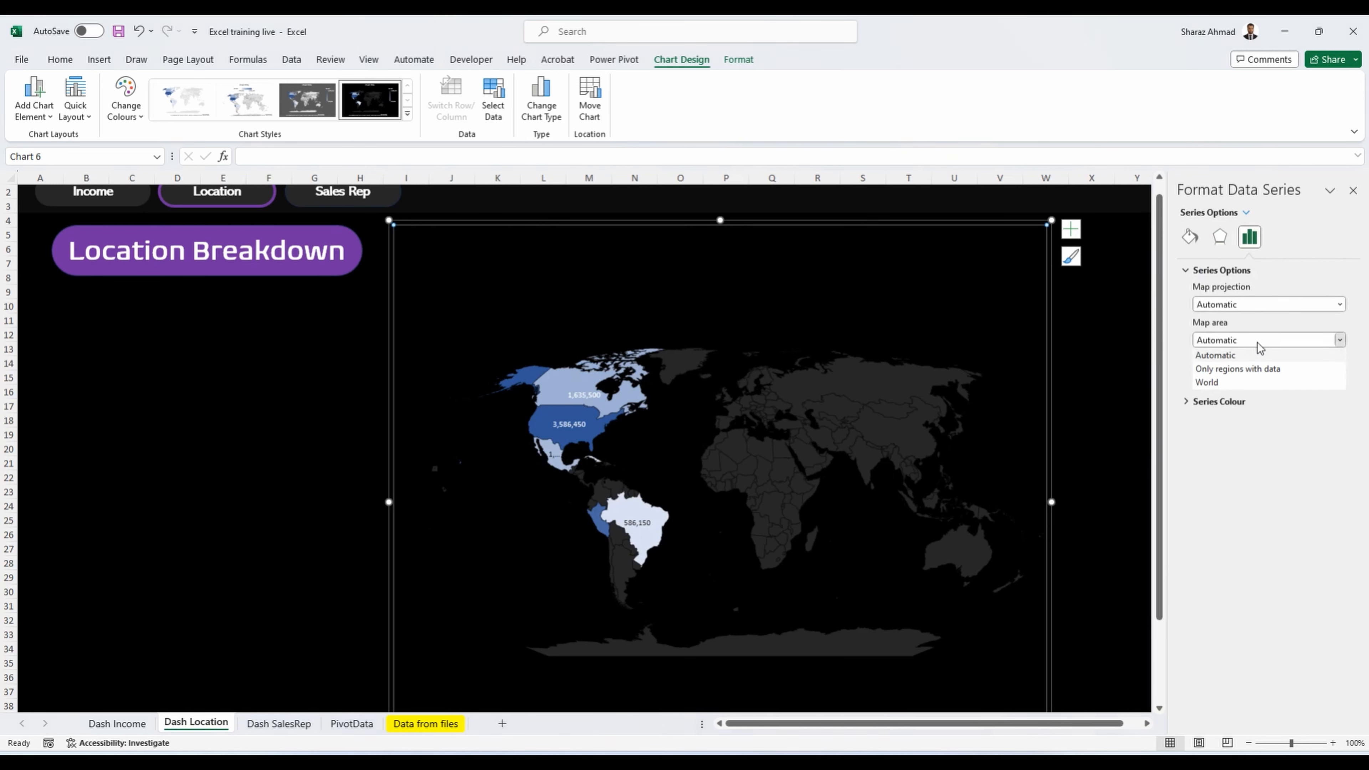
left_click(1267, 368)
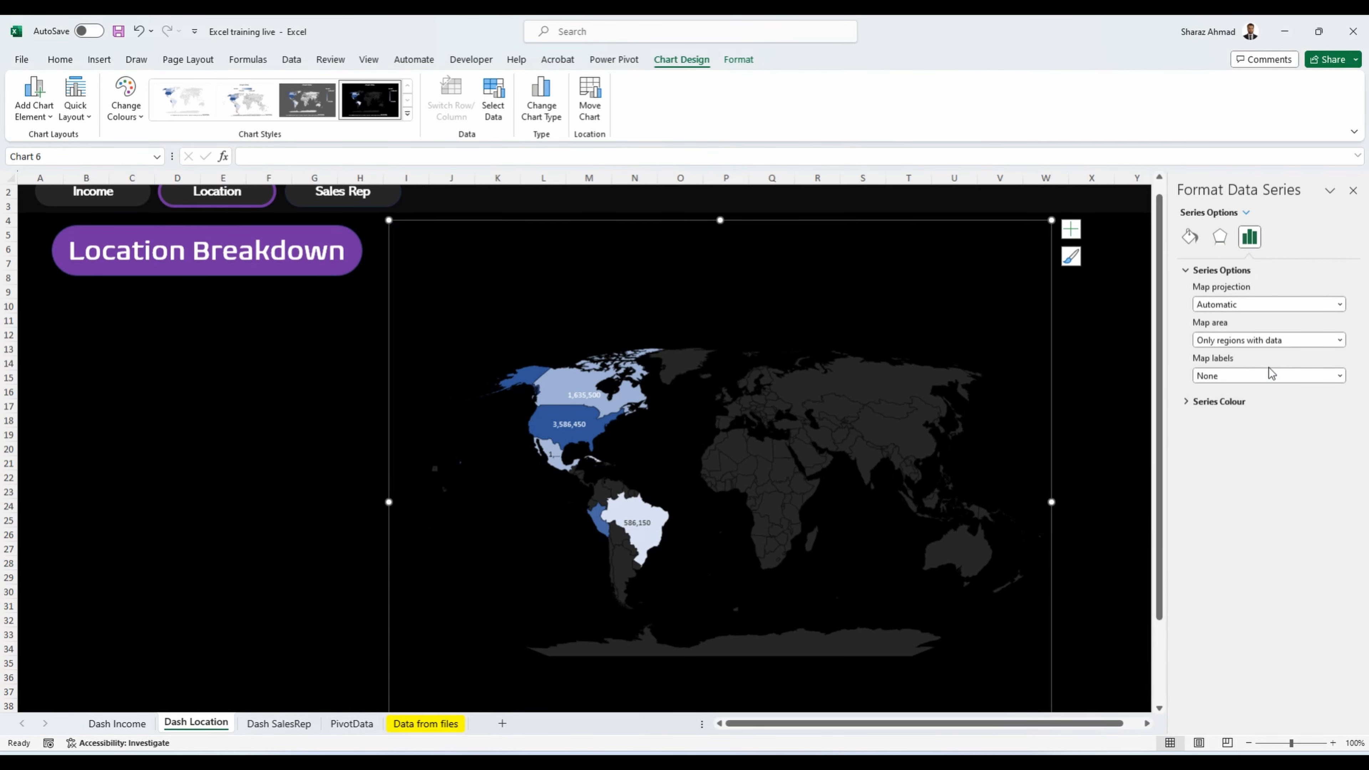
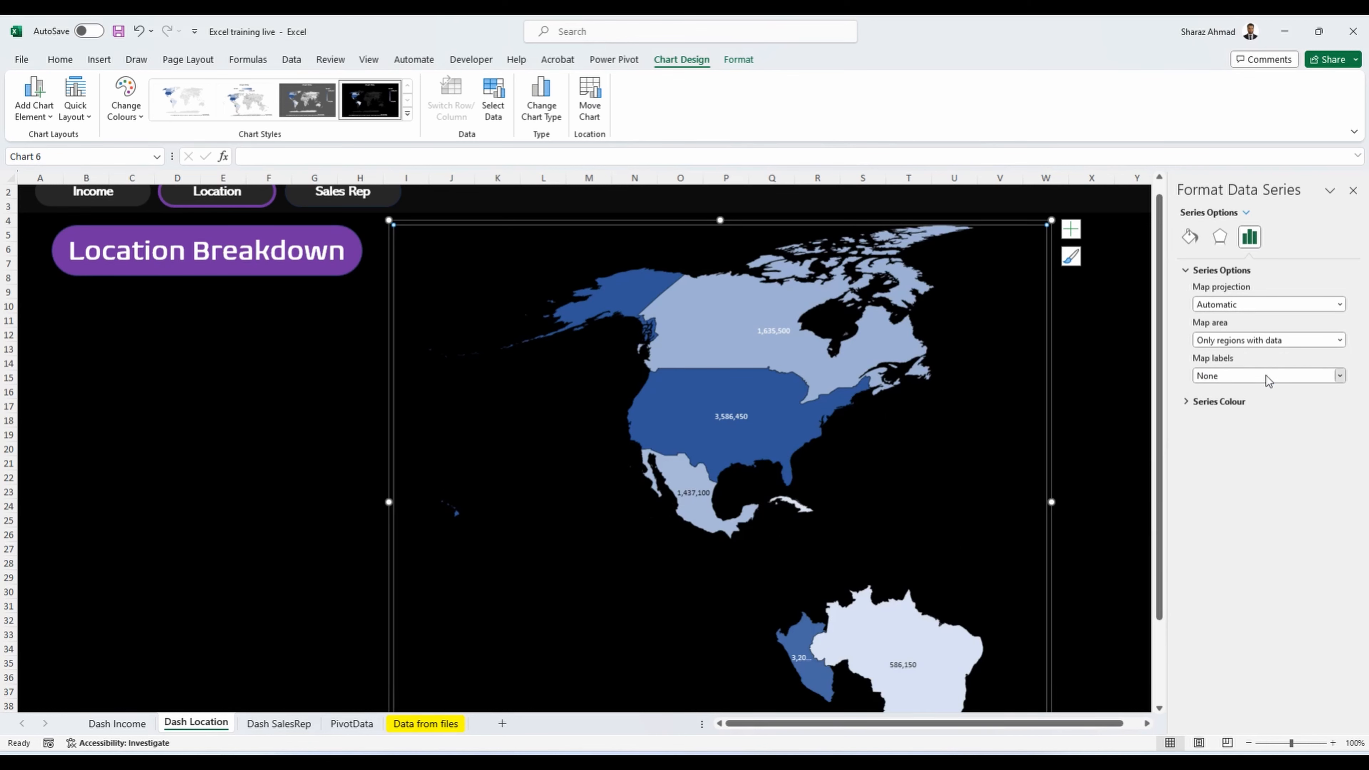
left_click(1268, 375)
left_click(1267, 403)
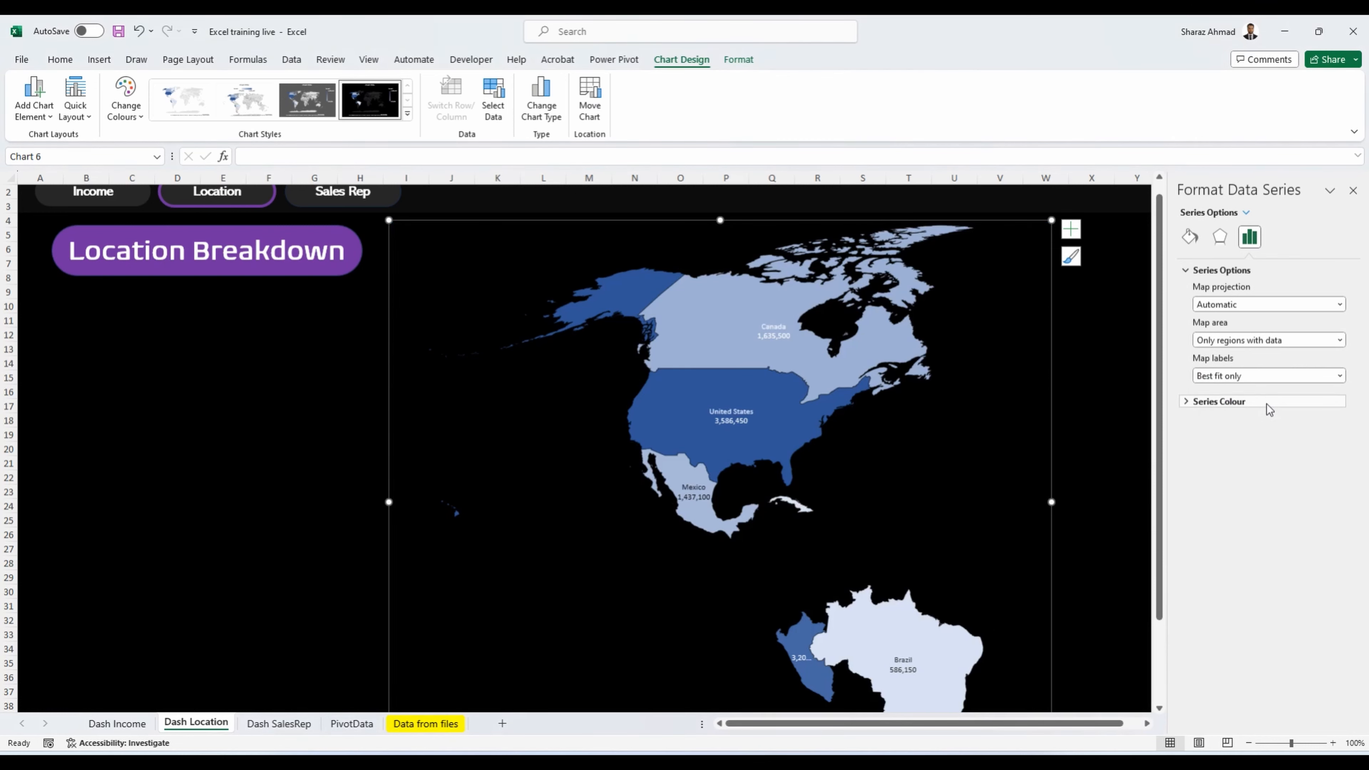
Step: Shift and widen the map chart so it overlaps the heading, and set the ribbon to show tabs only
left_click(391, 254)
left_click_drag(392, 254, 345, 254)
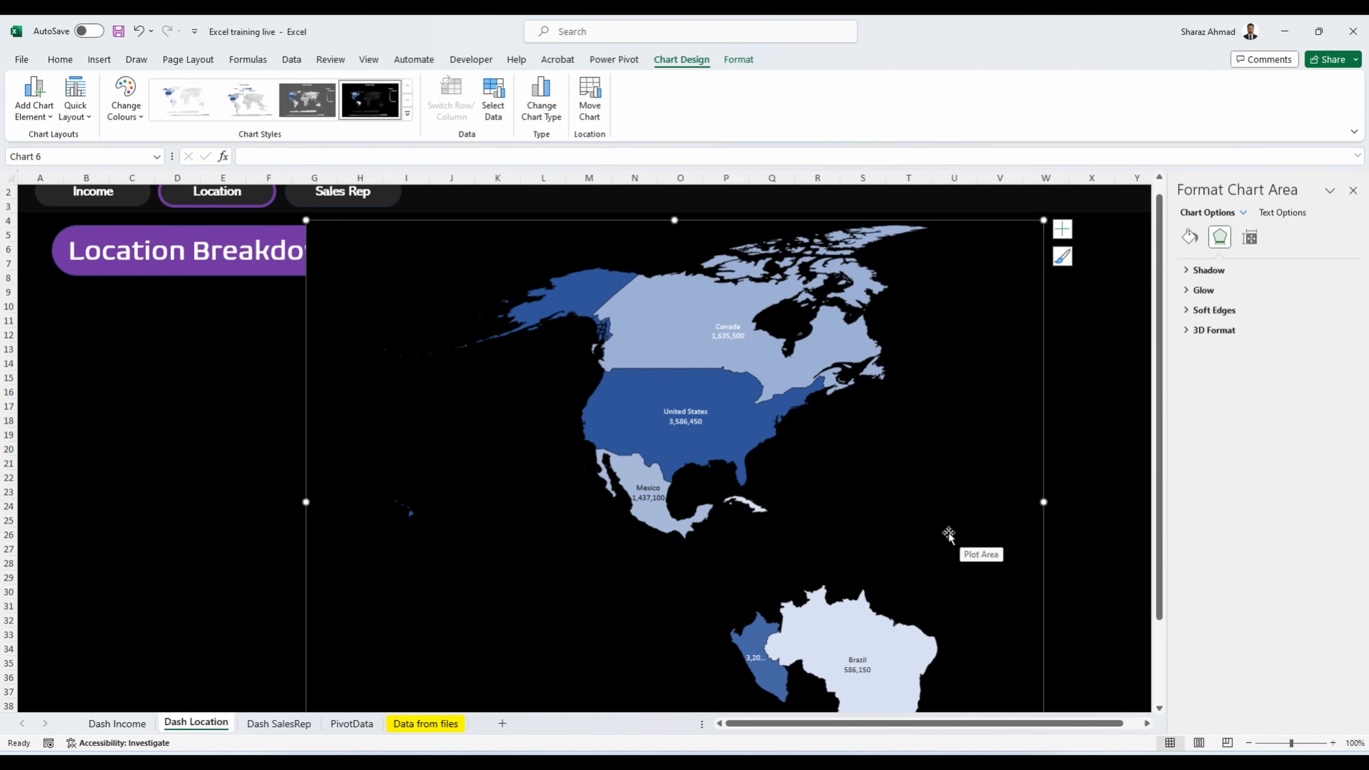
left_click(1354, 131)
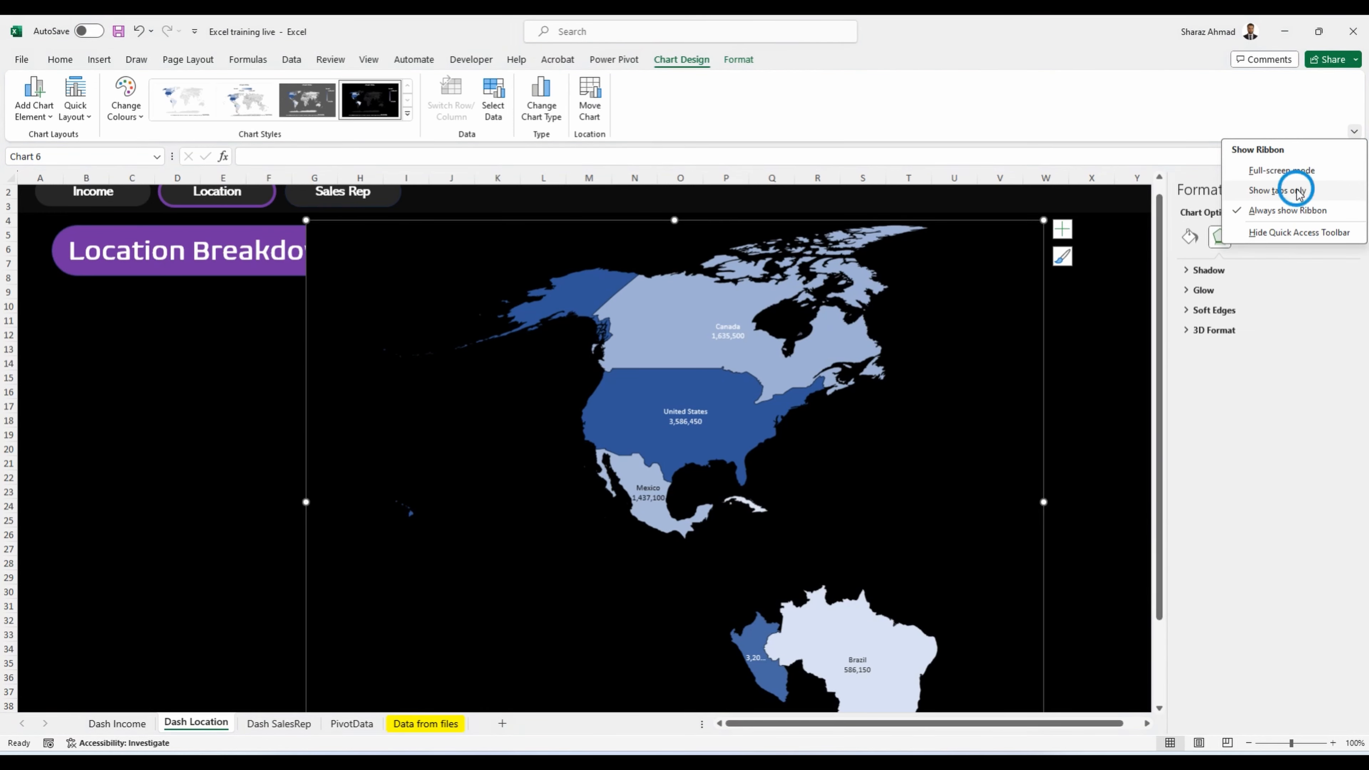
left_click(1296, 195)
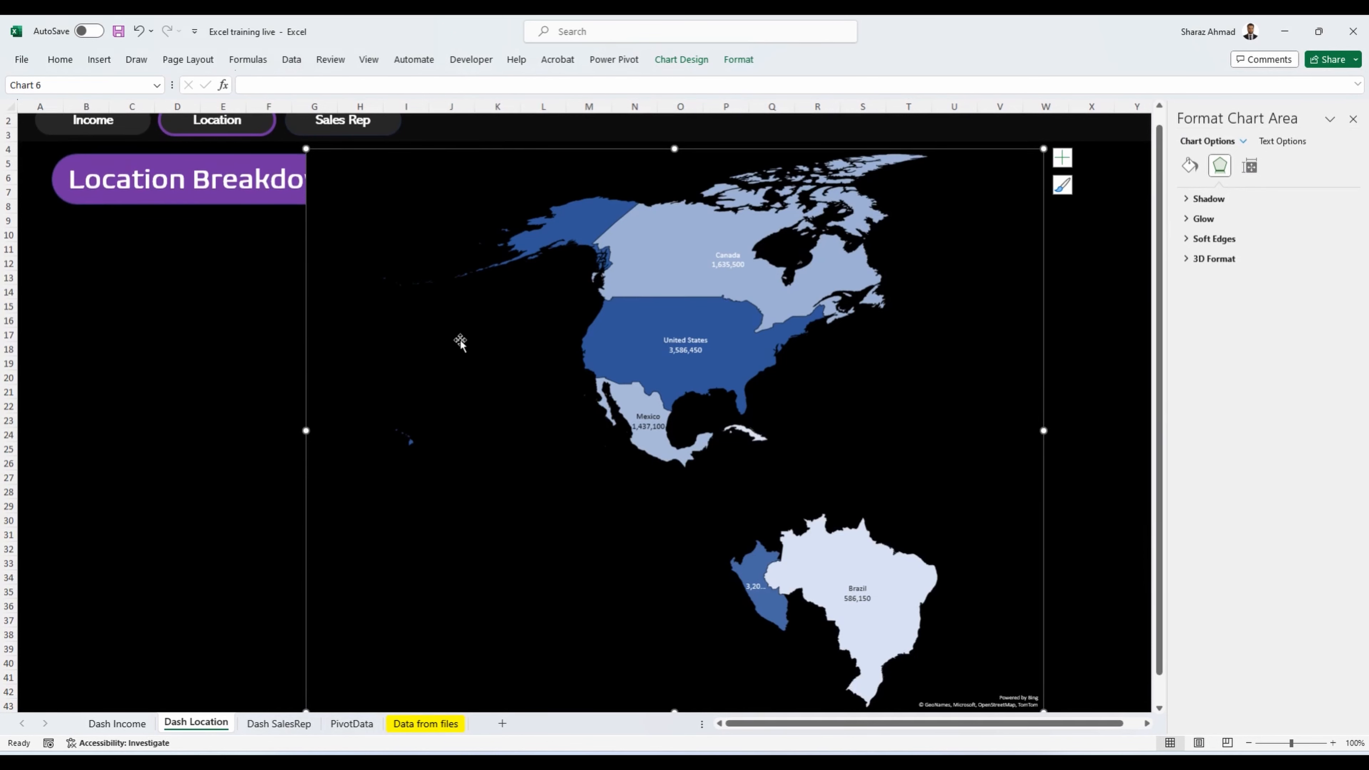
Step: Bring the Location Breakdown heading shape in front of the map chart
scroll(460, 342, "up", 1)
left_click(269, 332)
right_click(288, 216)
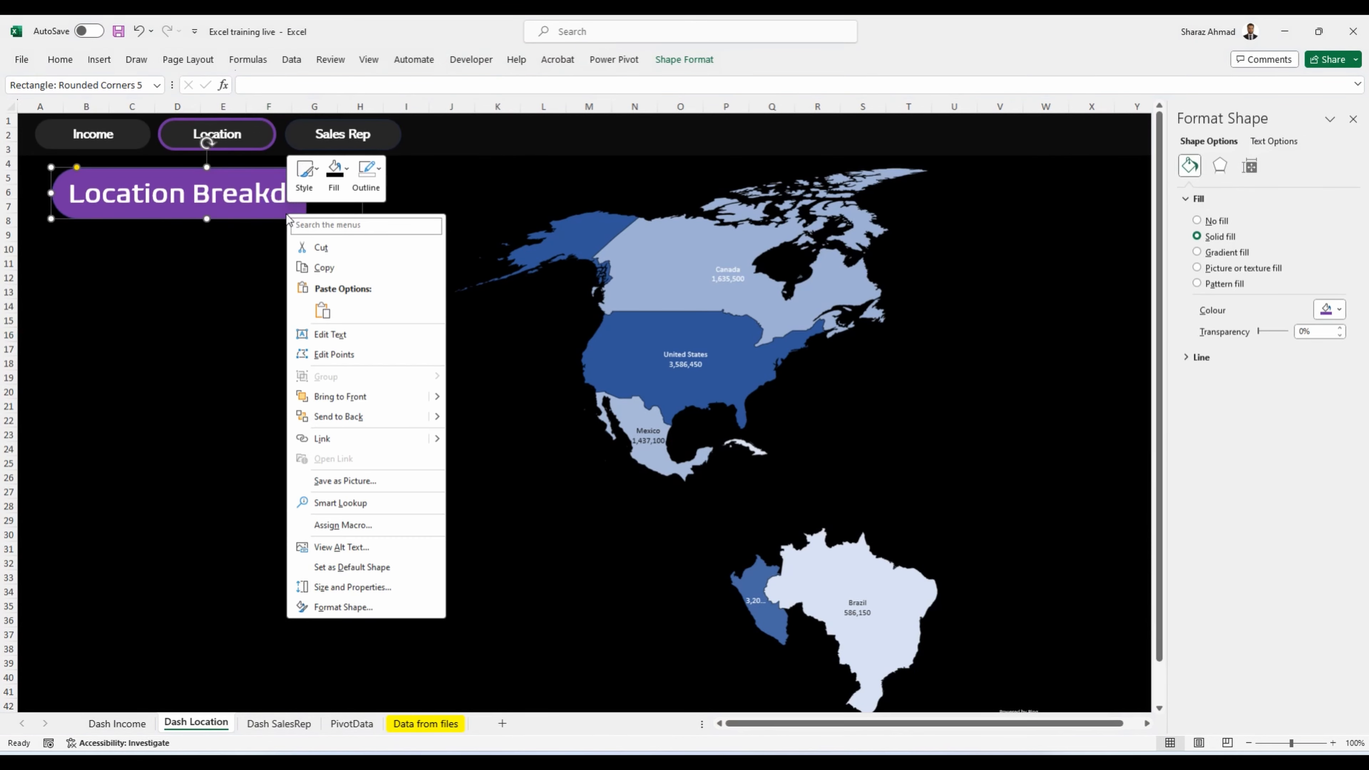
left_click(184, 59)
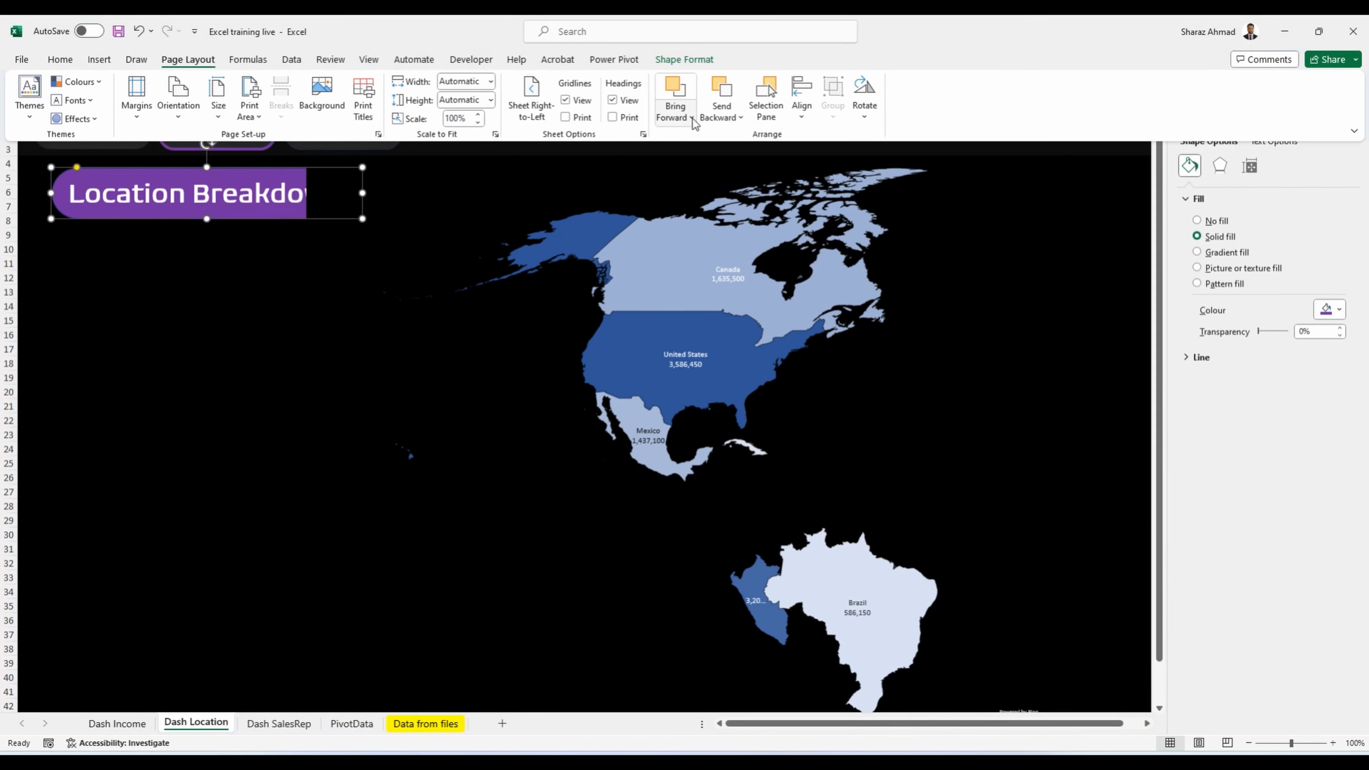
left_click(691, 117)
left_click(695, 143)
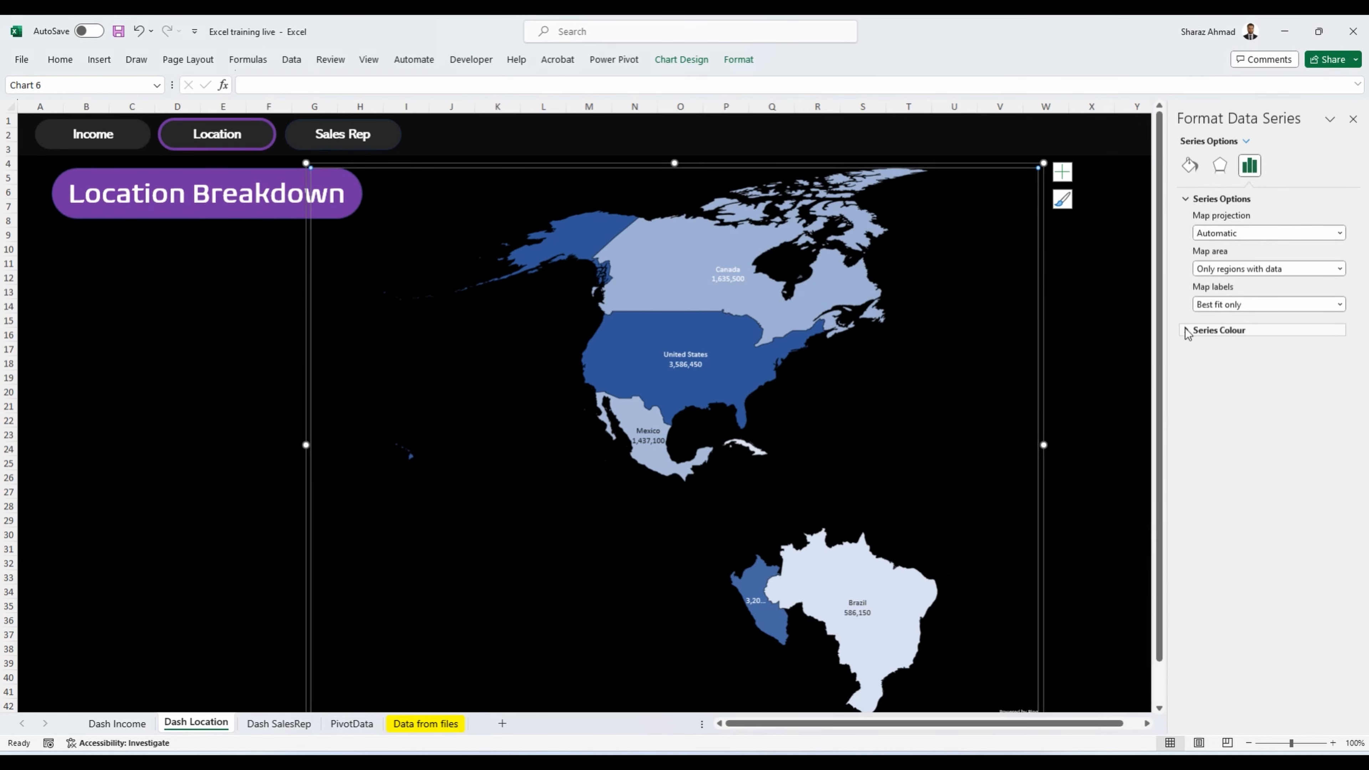
Step: Set the map series' maximum value colour to standard purple, keeping the two-colour sequential scale
left_click(1187, 332)
left_click(1334, 422)
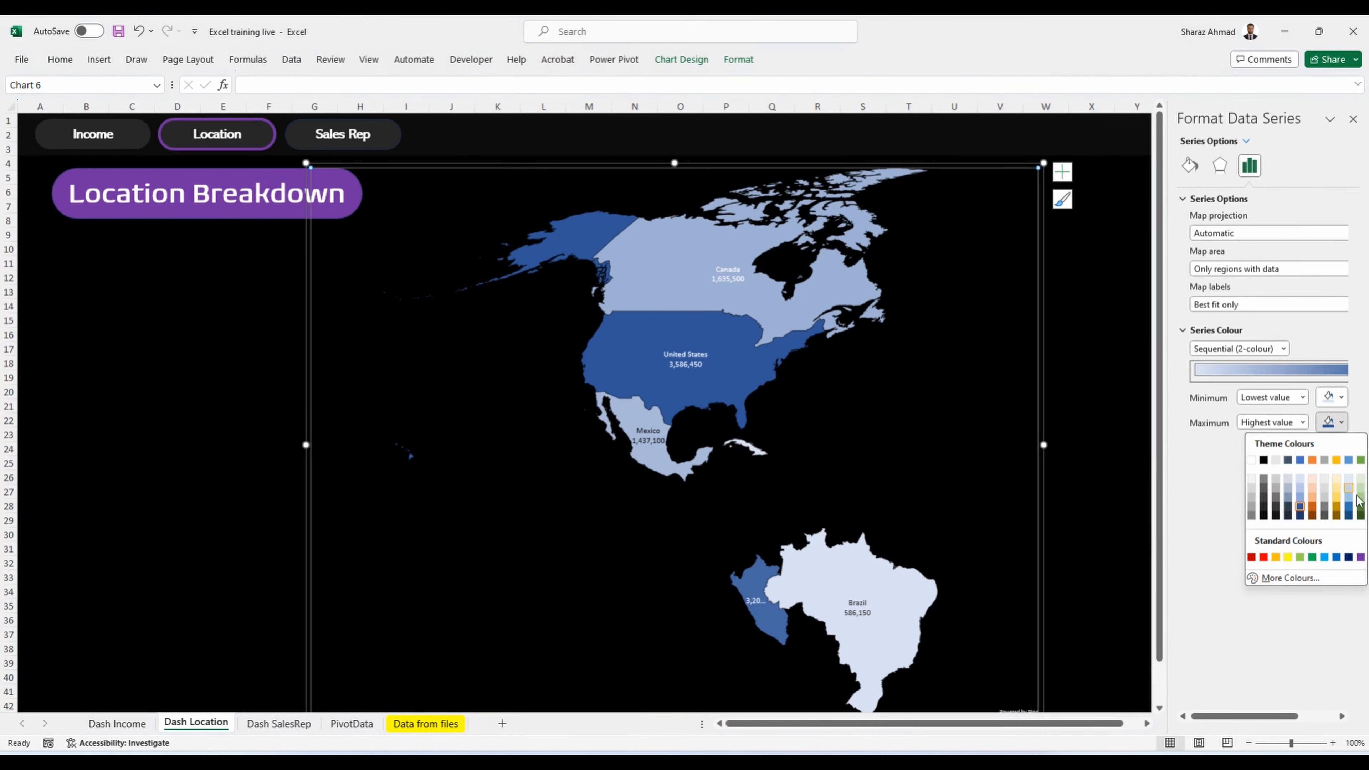
left_click(1360, 558)
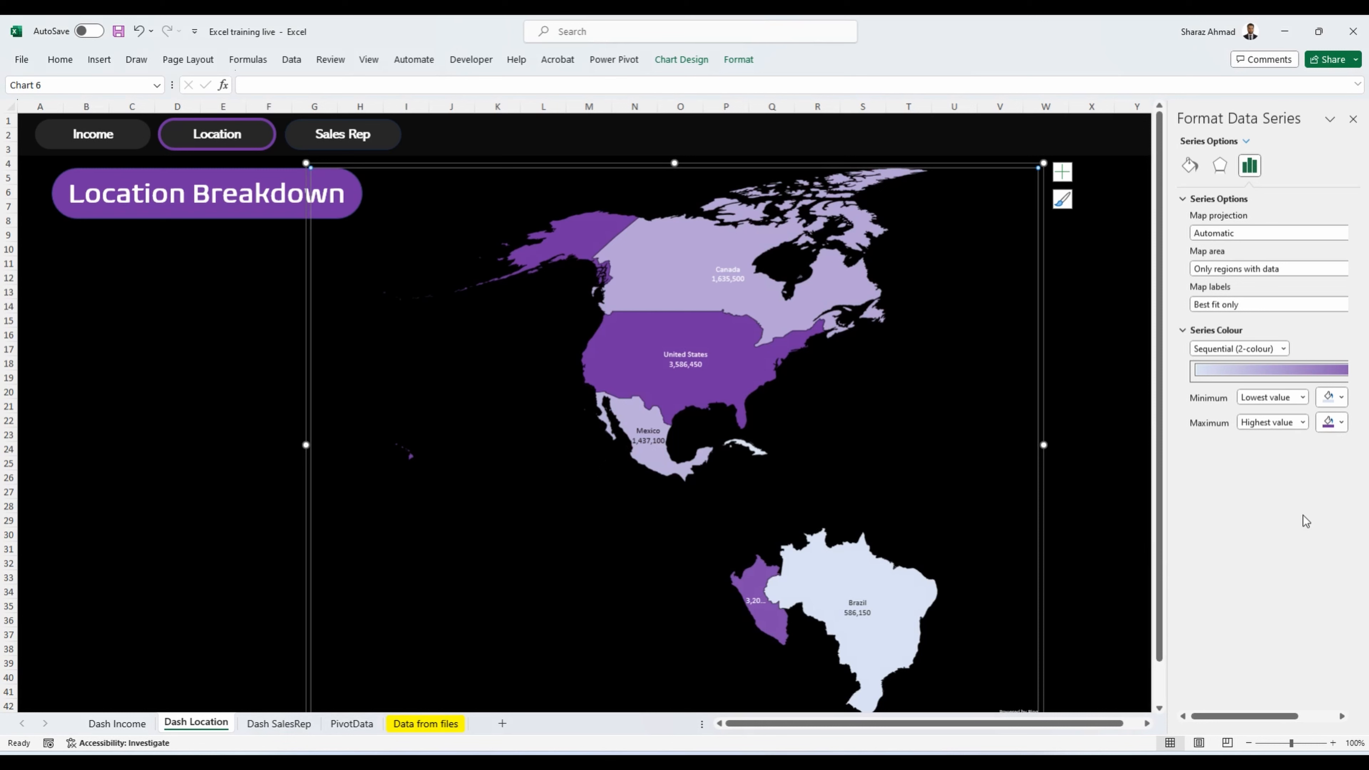
Step: Draw a rectangle about 2.9 cm wide in the empty area below the Location Breakdown heading
left_click(175, 434)
left_click(99, 59)
left_click(211, 100)
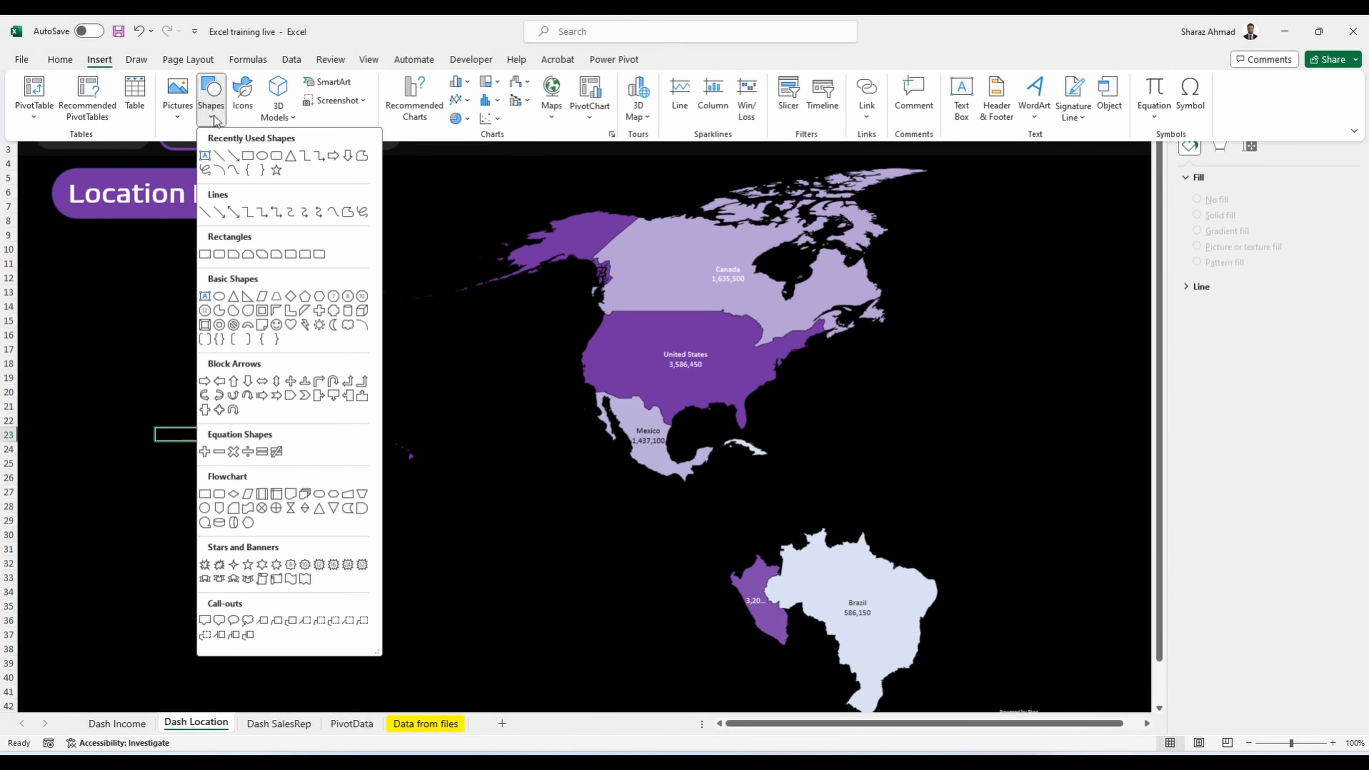
left_click(247, 156)
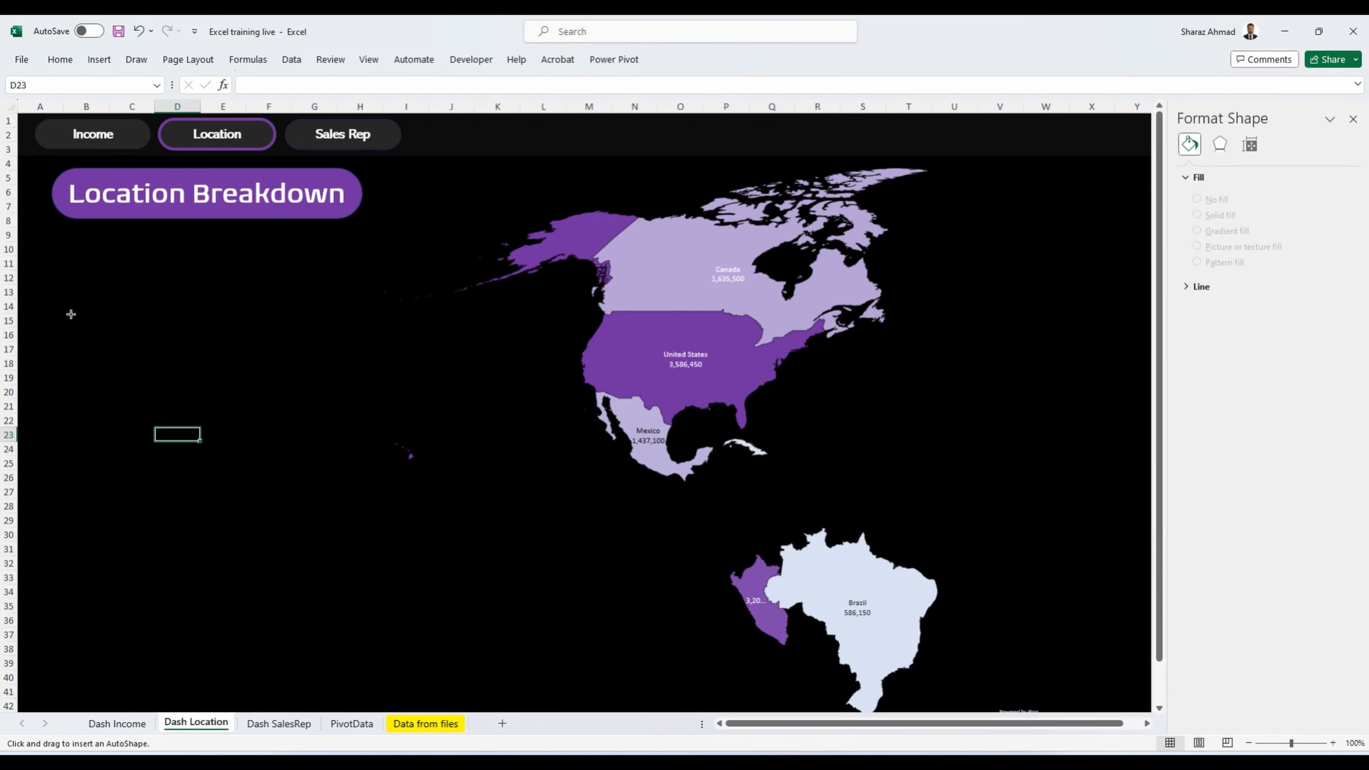
left_click_drag(61, 304, 140, 334)
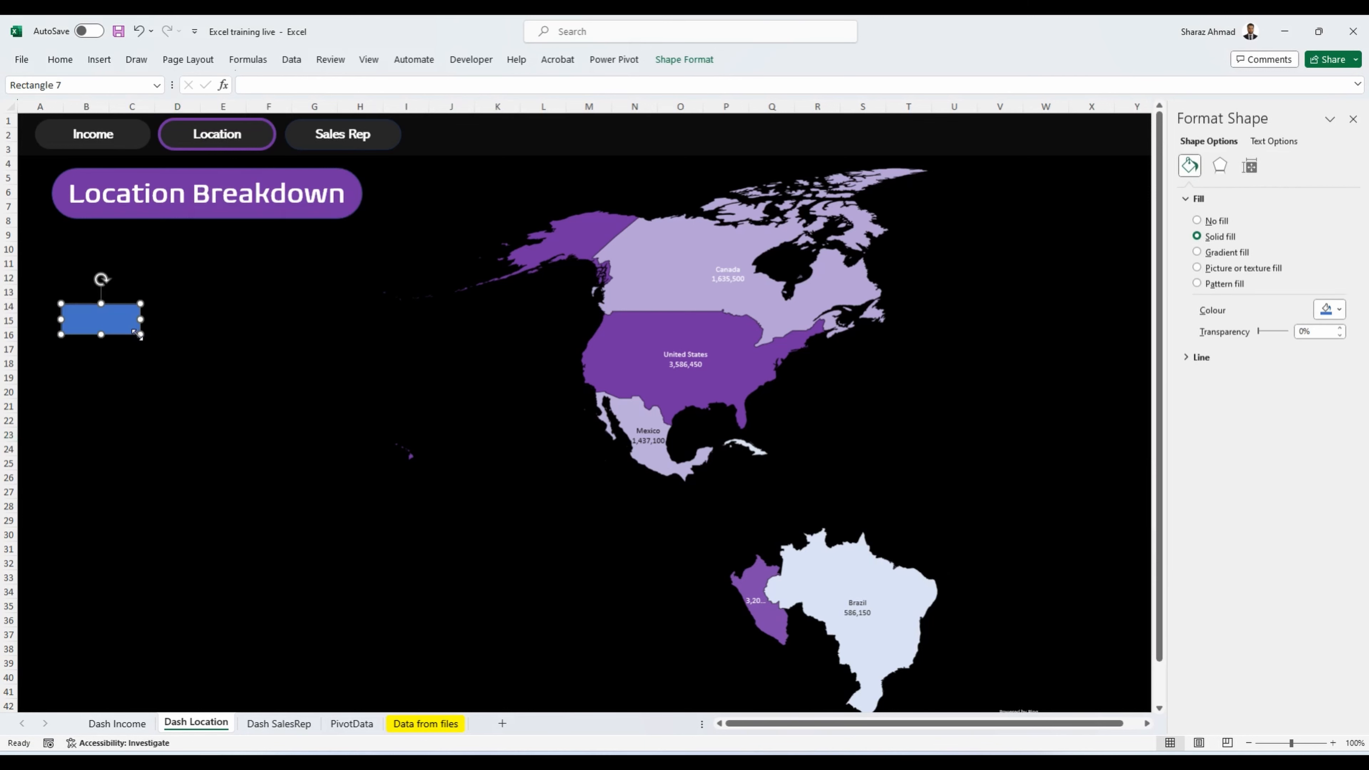
Step: Enter the text Brazil in the new rectangle and set its font size to 14
left_click(684, 60)
left_click(161, 102)
left_click(85, 323)
type("Brazil")
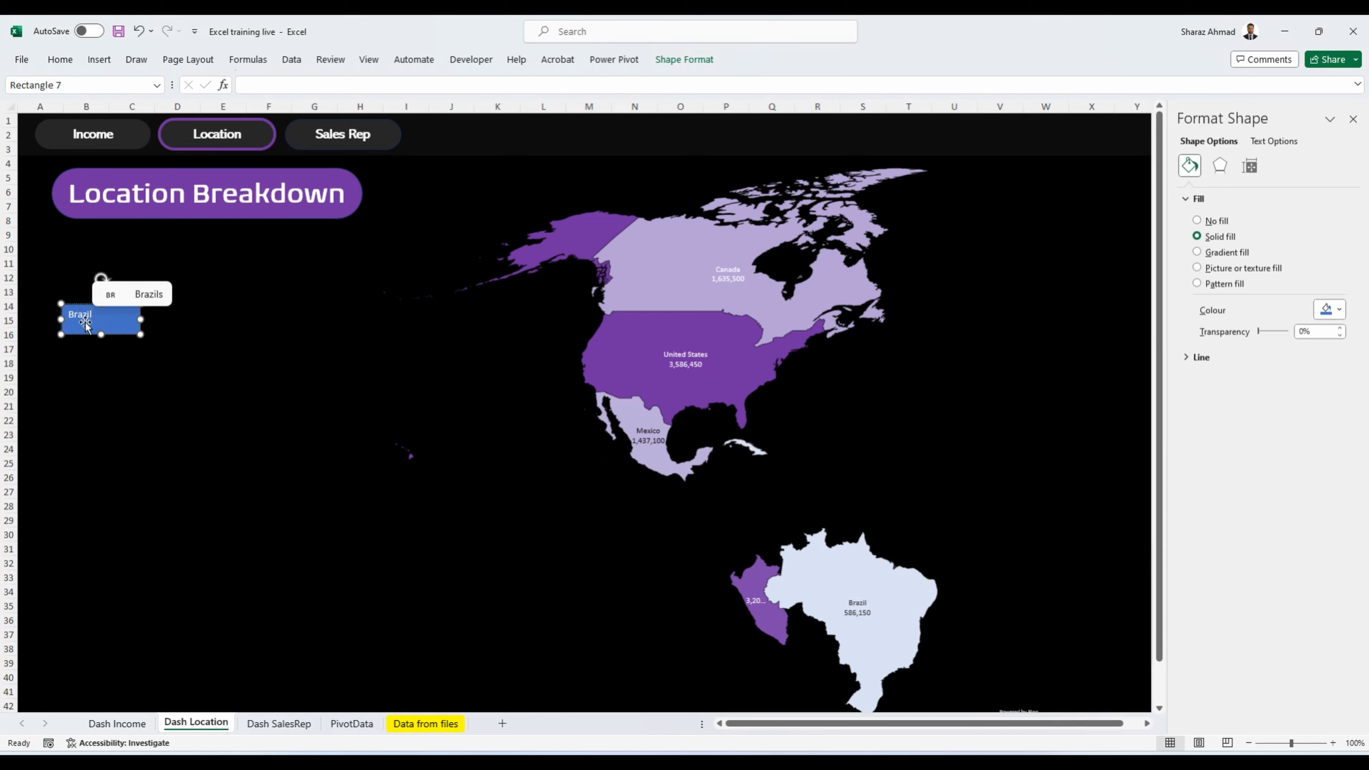
double_click(84, 321)
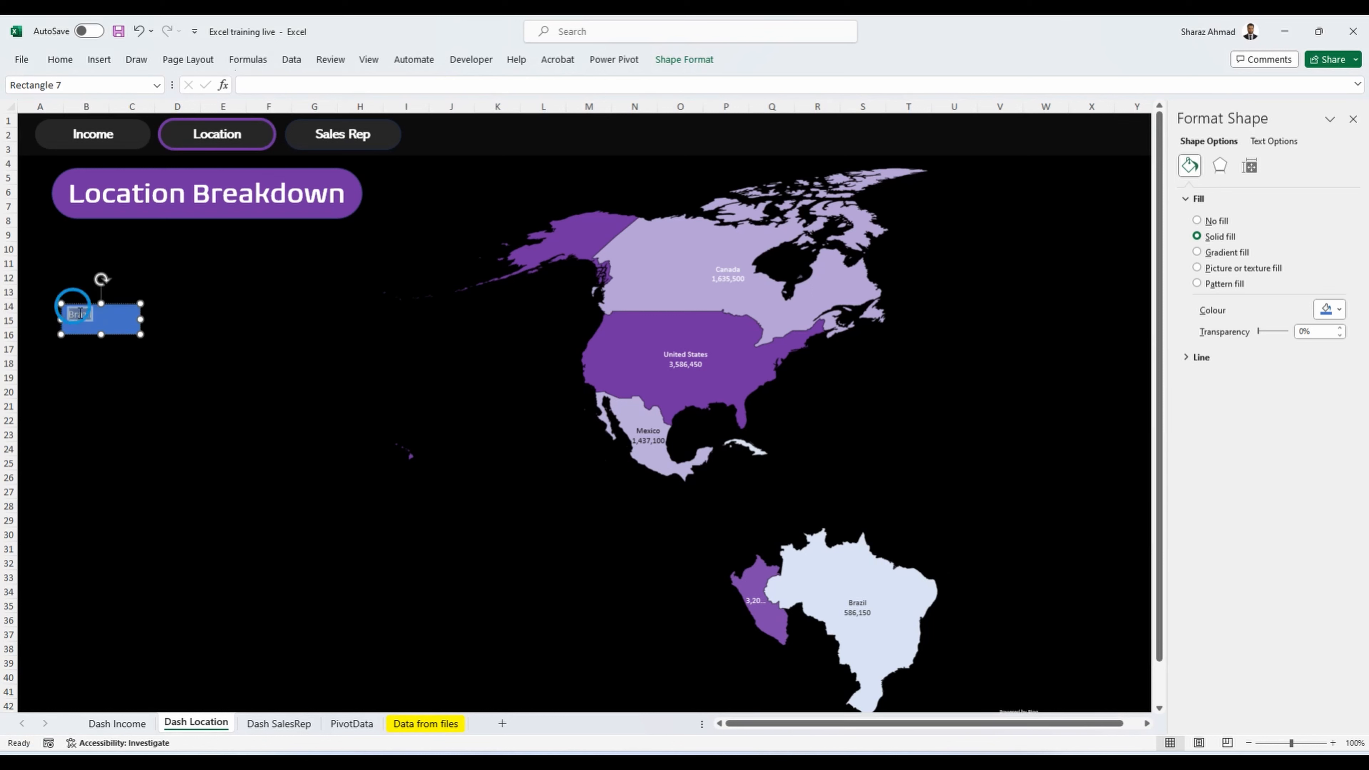
left_click(60, 59)
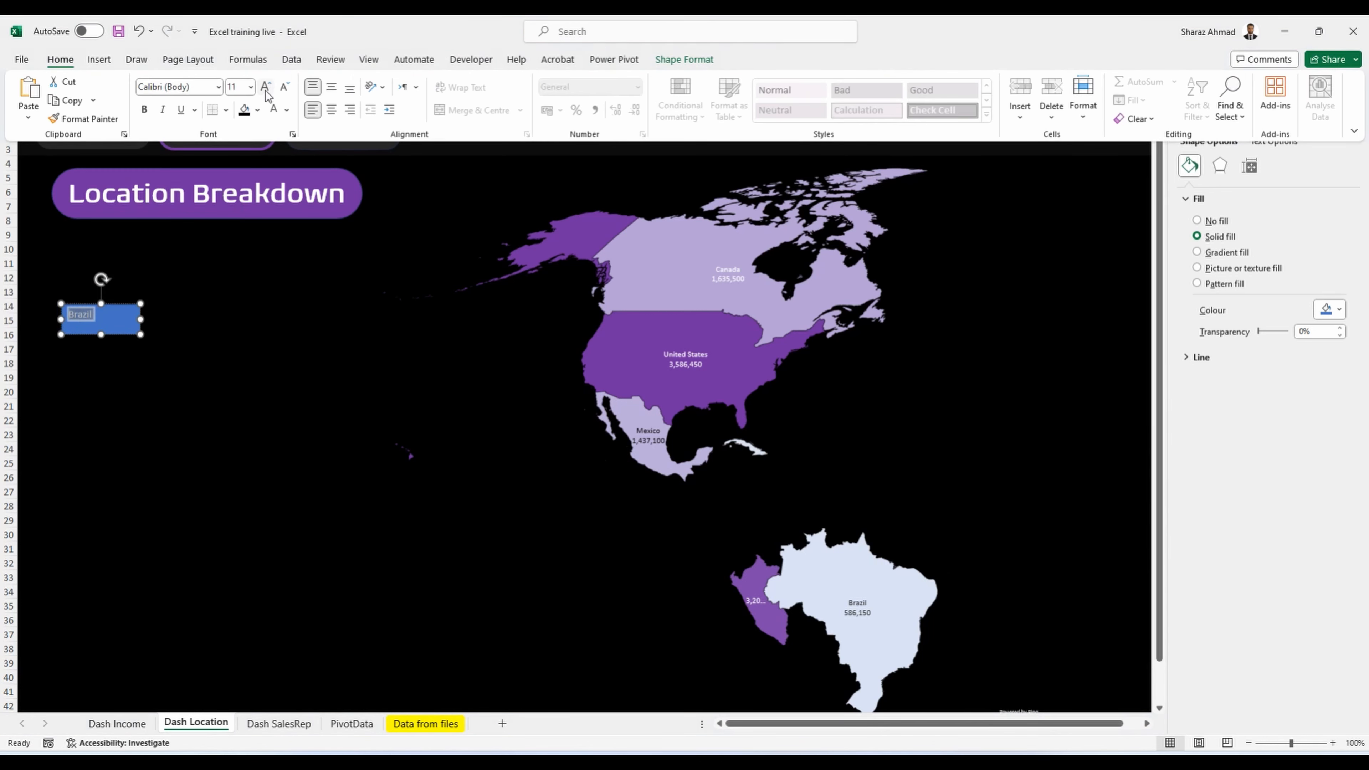
left_click(250, 87)
left_click(239, 205)
Step: Size the Brazil label to 0.75 cm high and 3 cm wide, and remove its fill
left_click(684, 59)
left_click(1150, 85)
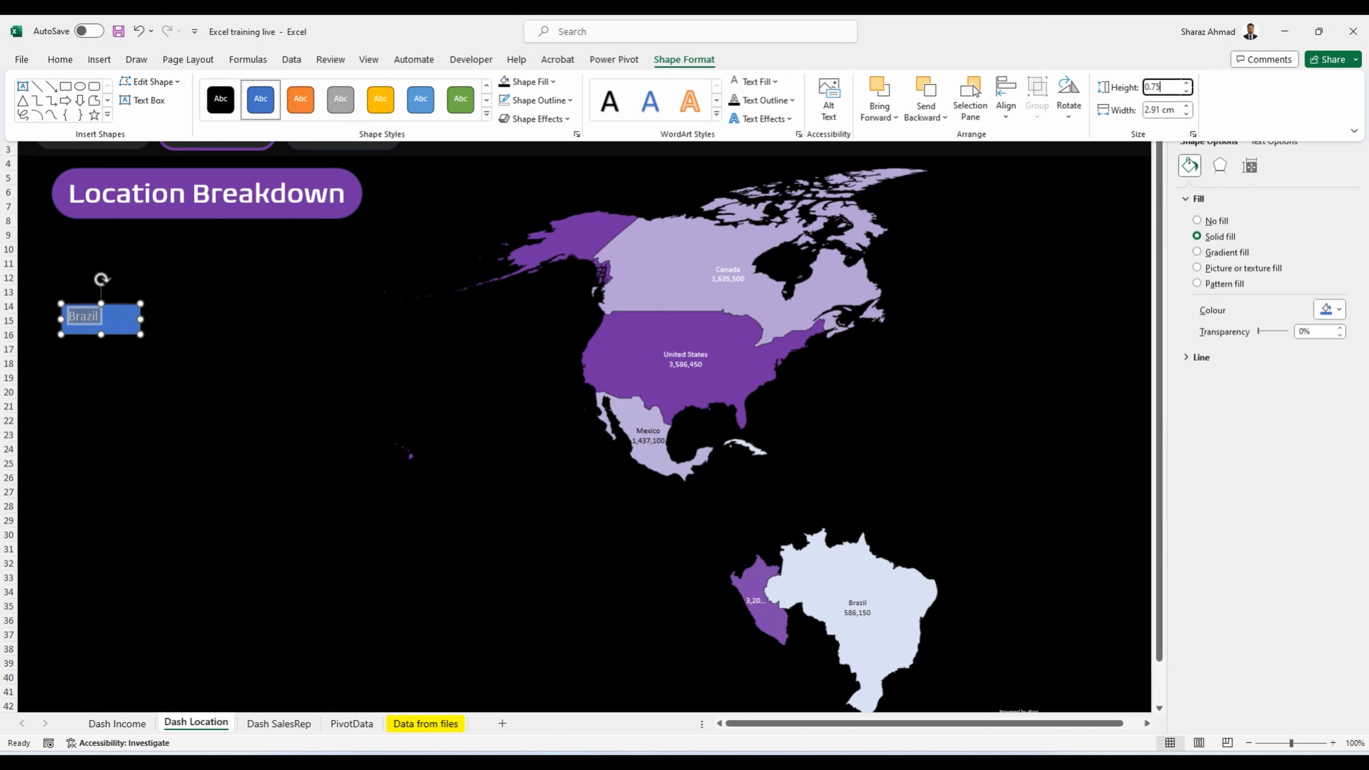
key("Tab")
type("3")
key("Return")
left_click(527, 82)
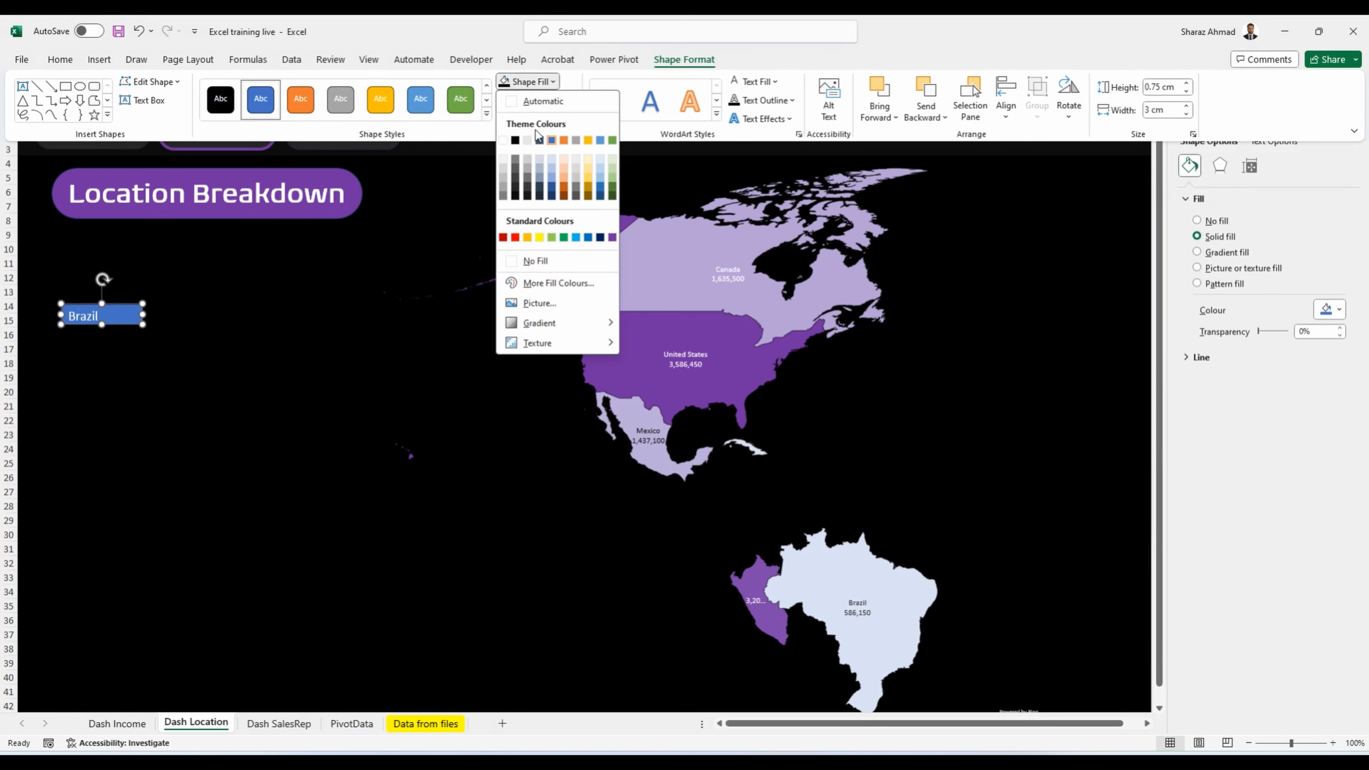
left_click(518, 261)
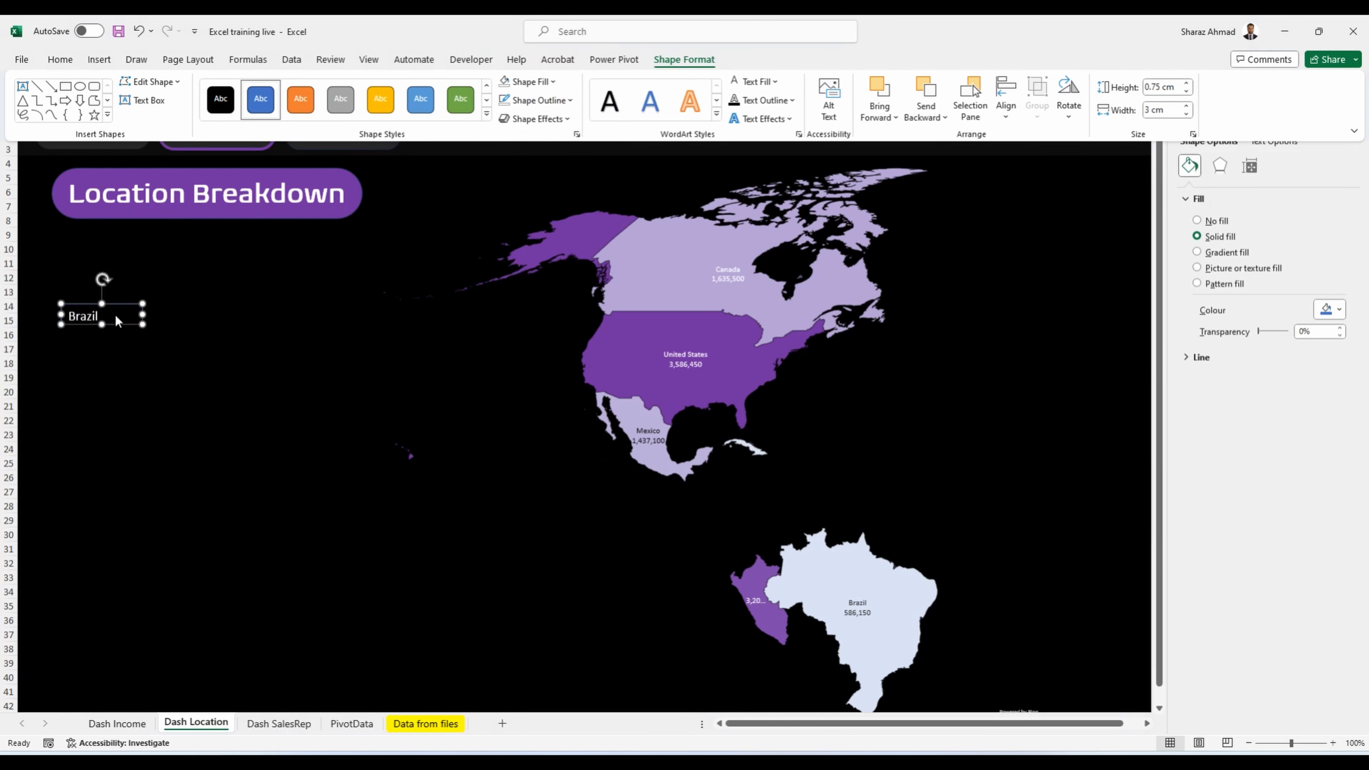
Step: Reposition the Brazil label lower beside the map and stack copies of it underneath, labelled Canada and Cuba
left_click_drag(115, 316, 94, 389)
double_click(67, 397)
type("Canada")
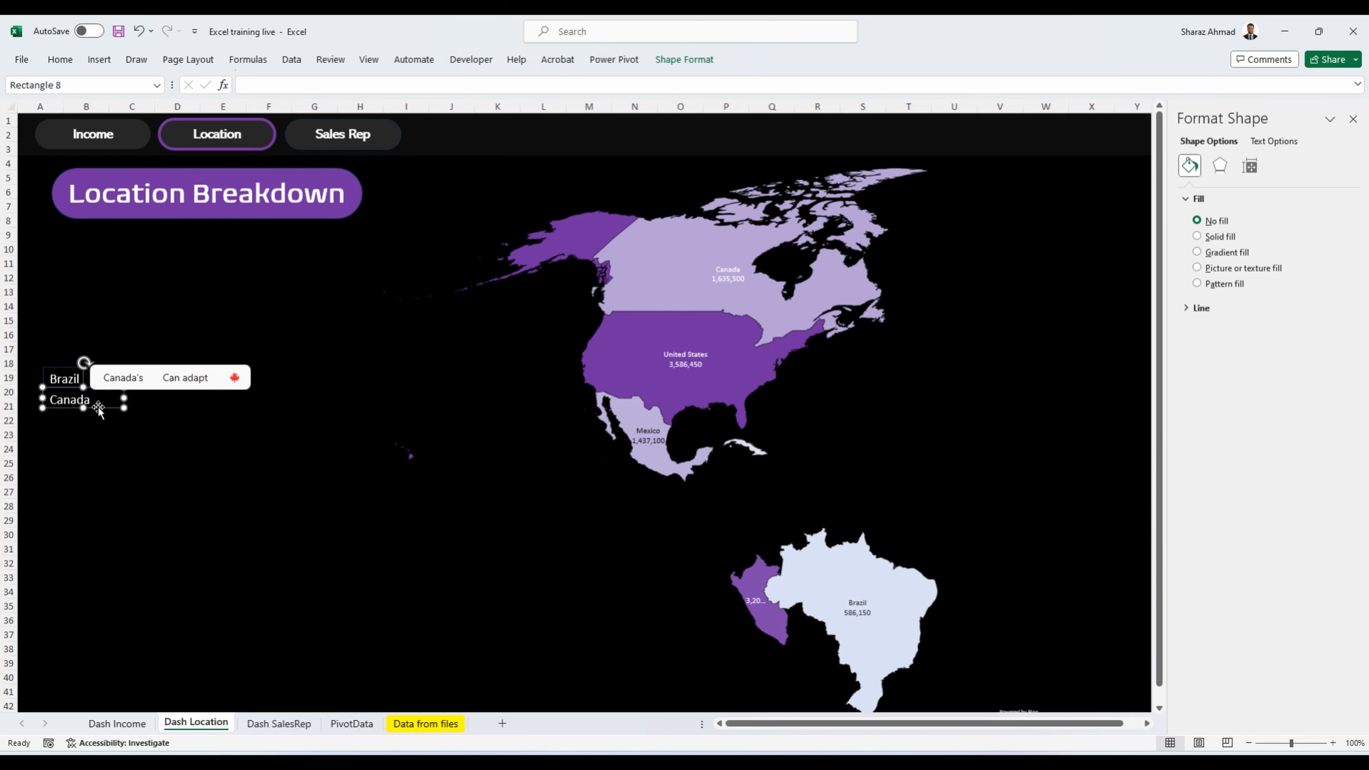
left_click_drag(105, 431, 104, 450)
double_click(77, 419)
type("Cuba")
Step: Extend the stack of country labels below Cuba with copies reading Mexico, Peru and USA
double_click(65, 440)
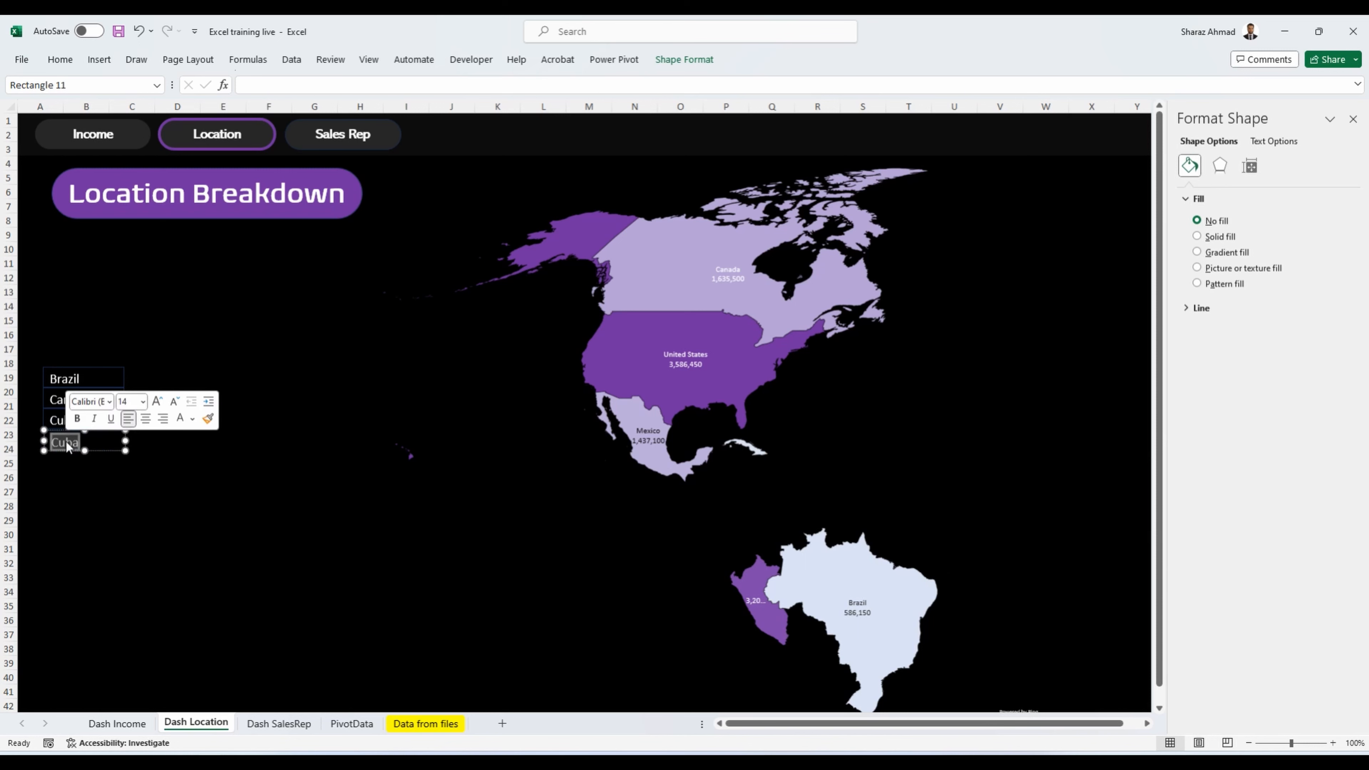
type("Mexico")
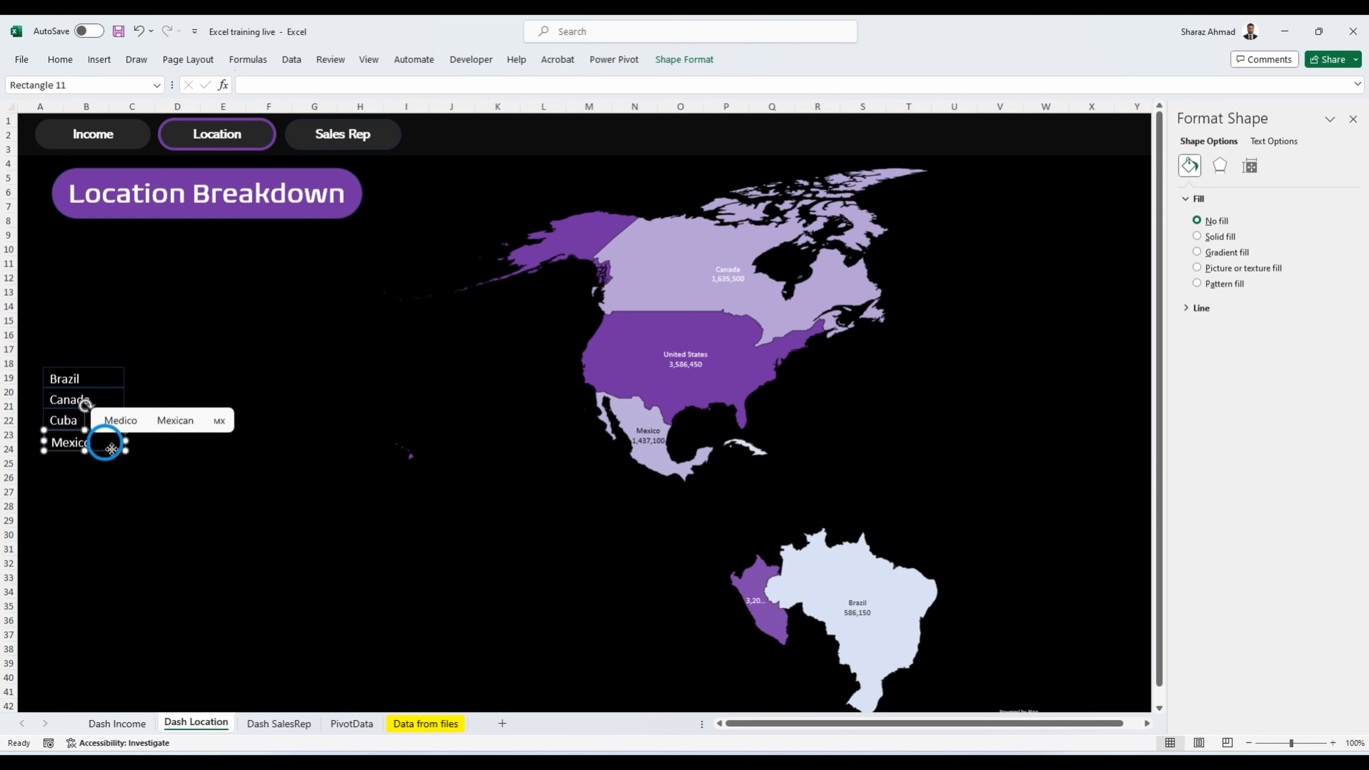
left_click_drag(112, 448, 89, 490)
double_click(67, 459)
type("Peru")
double_click(67, 488)
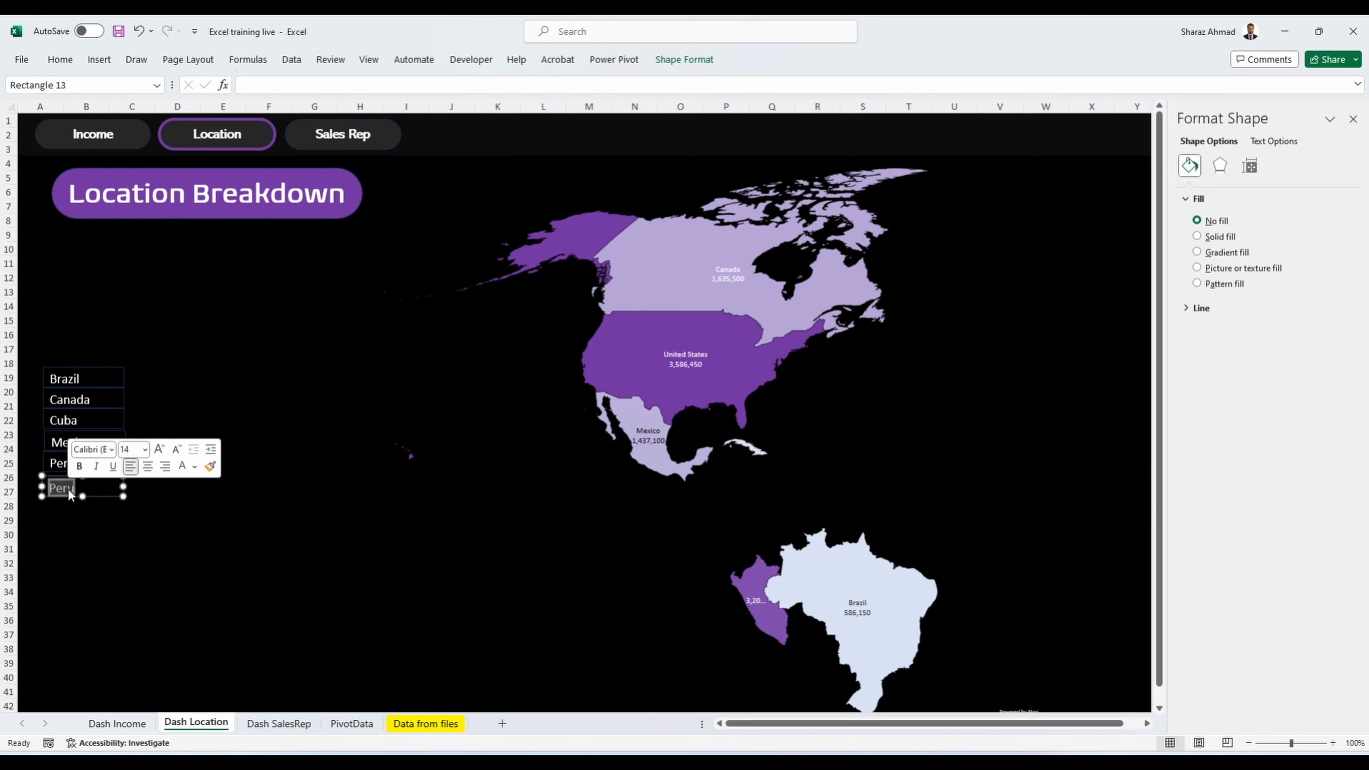
type("USA")
Step: Select all six country labels from Brazil to USA and distribute them evenly, both horizontally and vertically
left_click(120, 388)
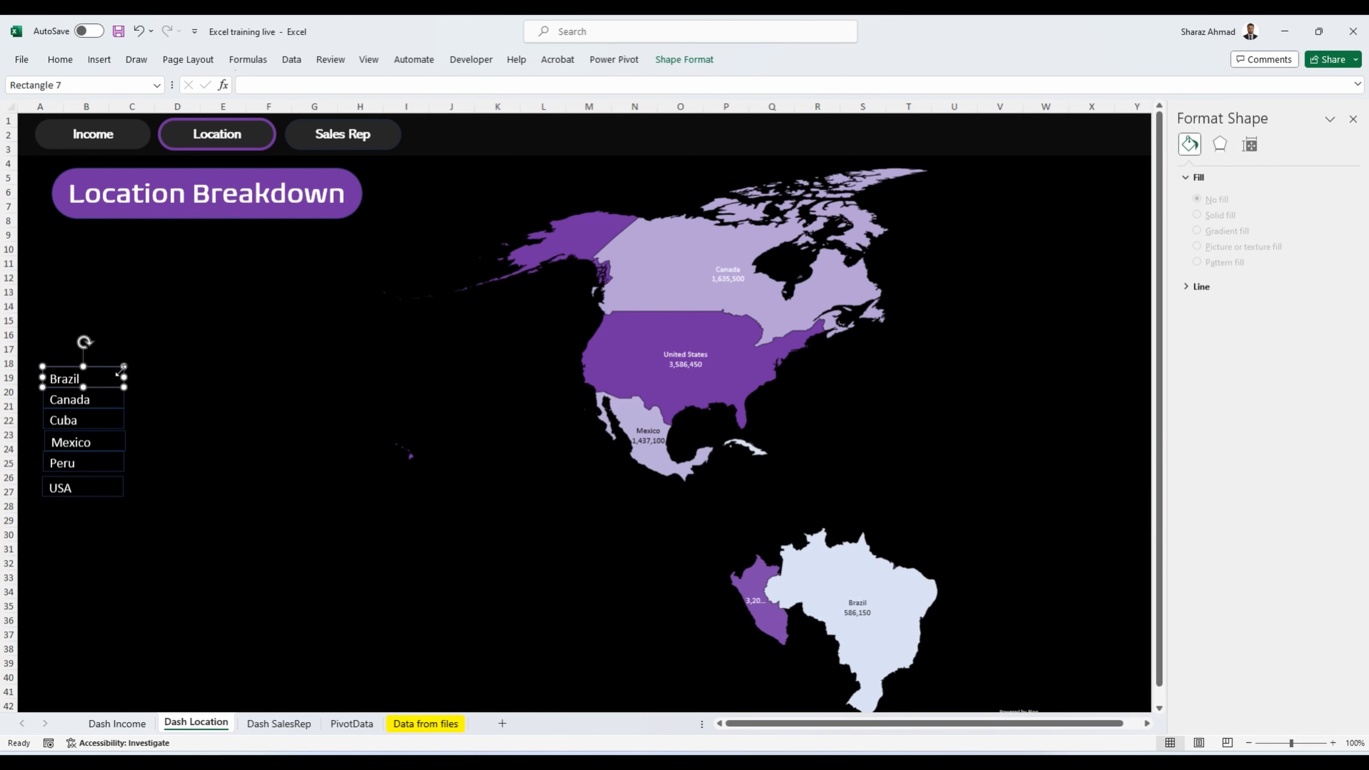
left_click(123, 400, "shift")
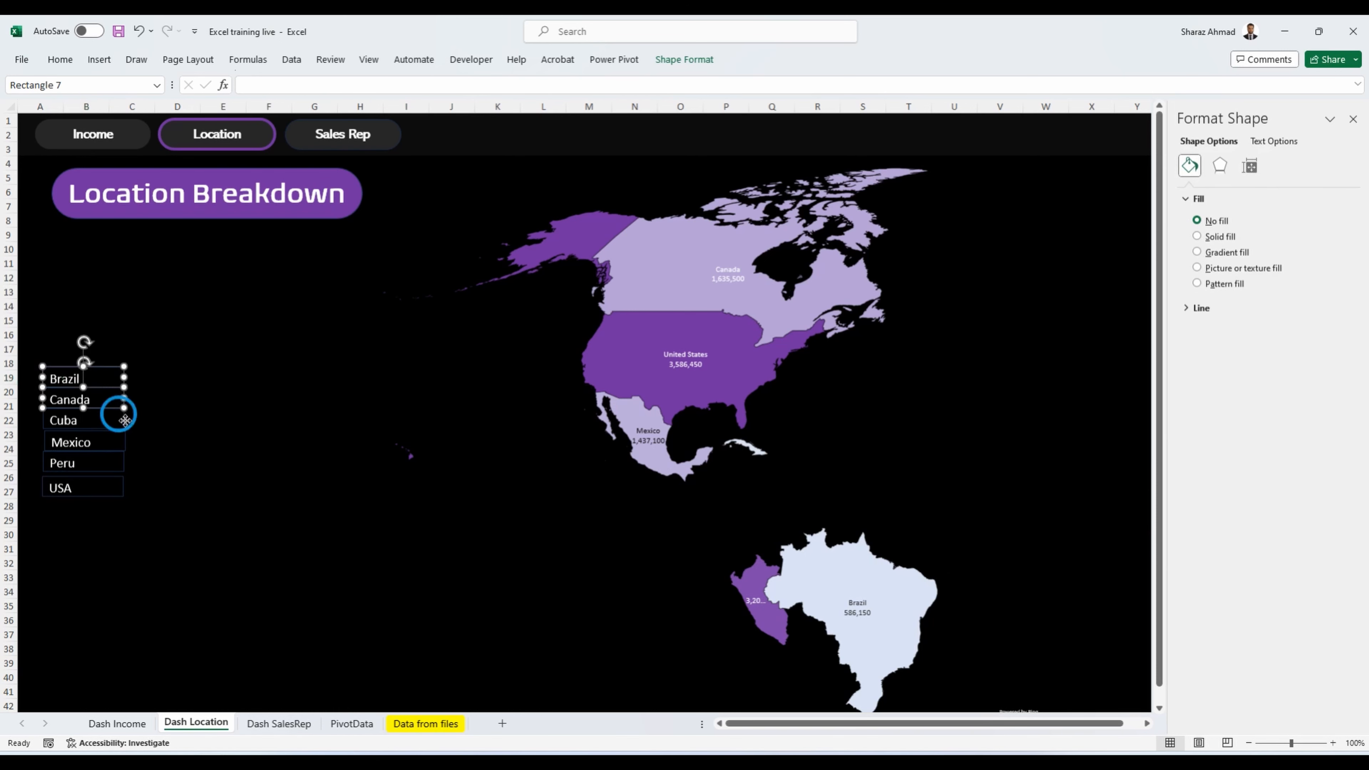
left_click(124, 420, "shift")
left_click(127, 445, "shift")
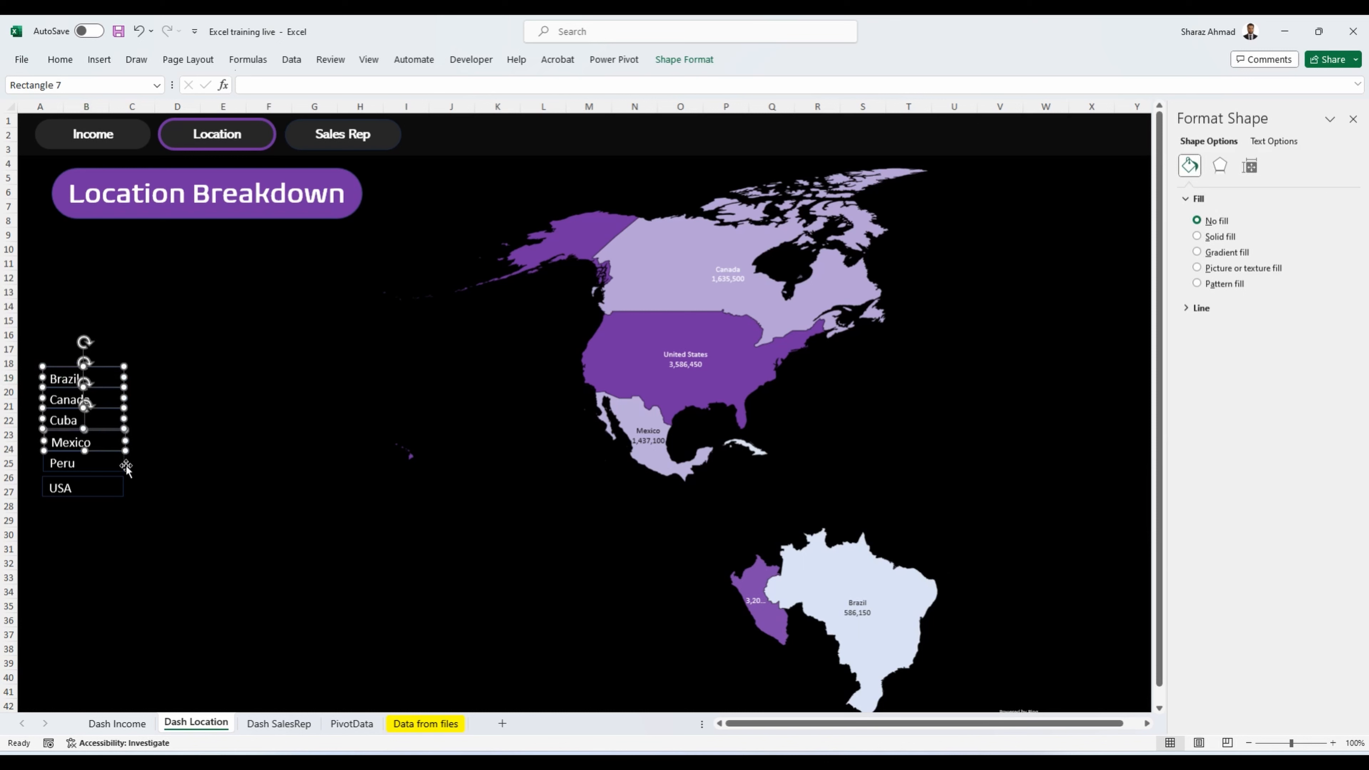
left_click(126, 465, "shift")
left_click(124, 484, "shift")
left_click(189, 59)
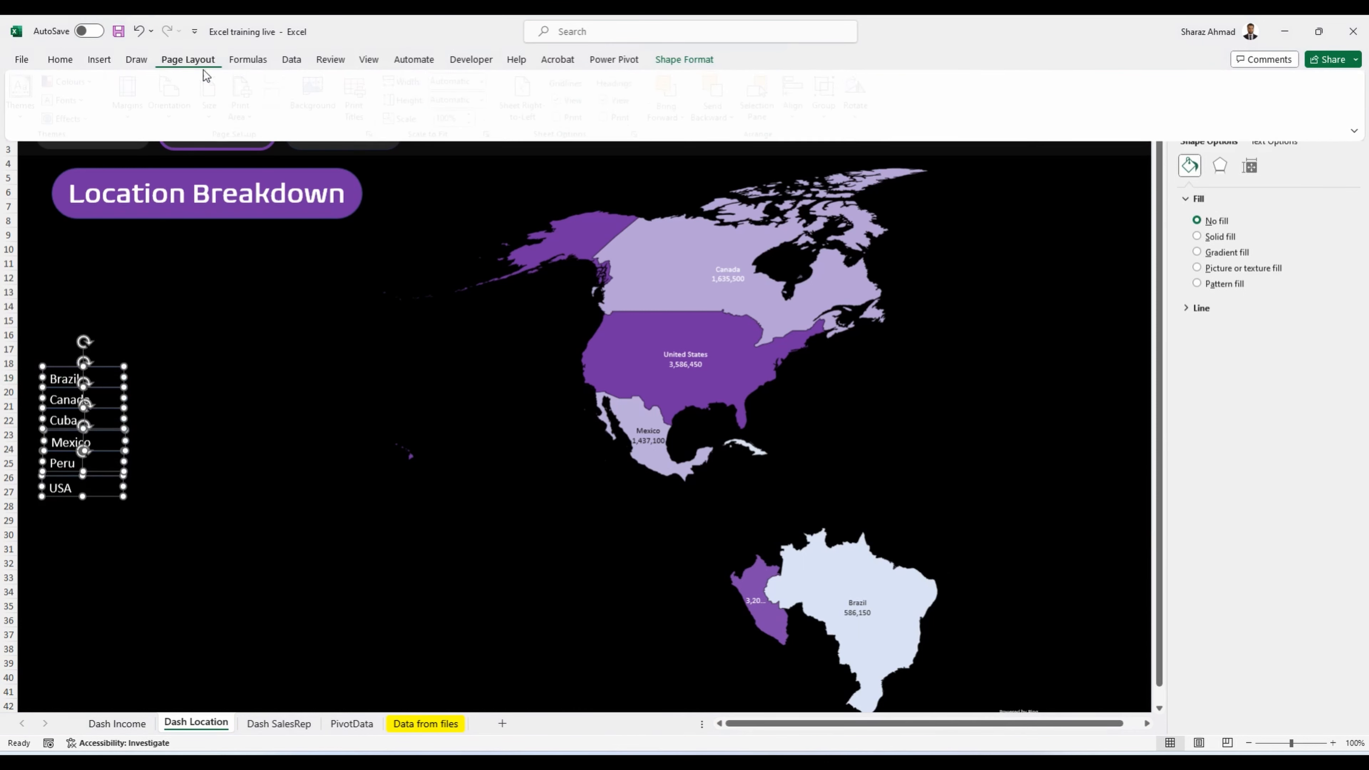
left_click(805, 115)
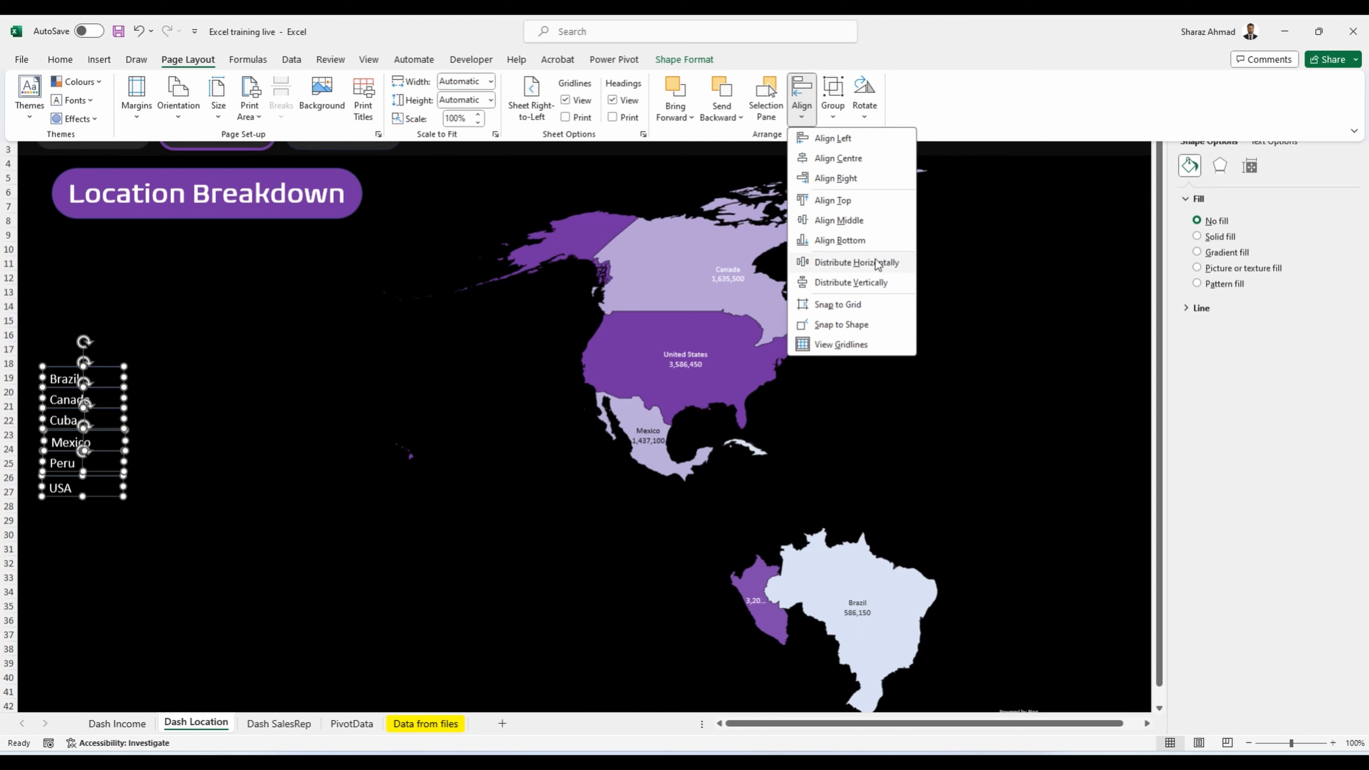
left_click(874, 263)
left_click(801, 102)
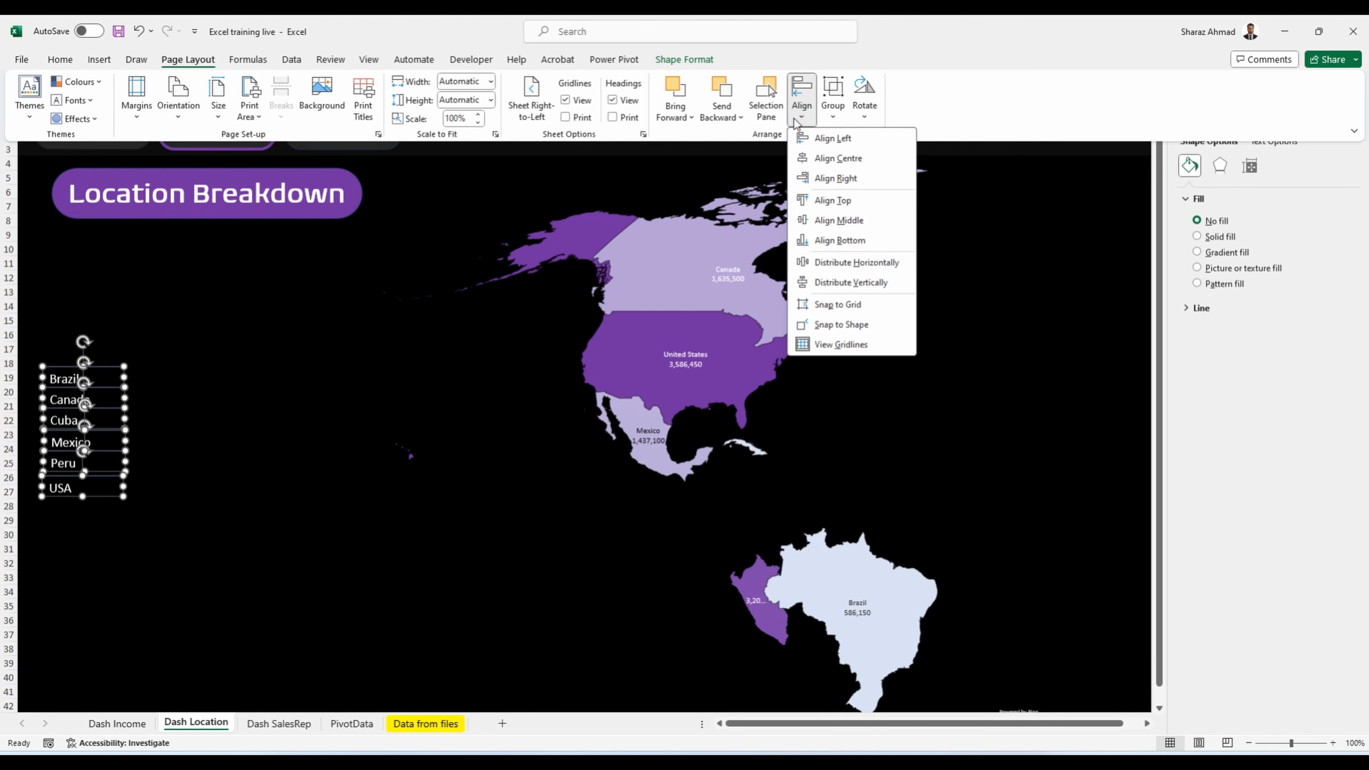
left_click(863, 282)
Step: Remove the shape outline from all six country labels
left_click(682, 60)
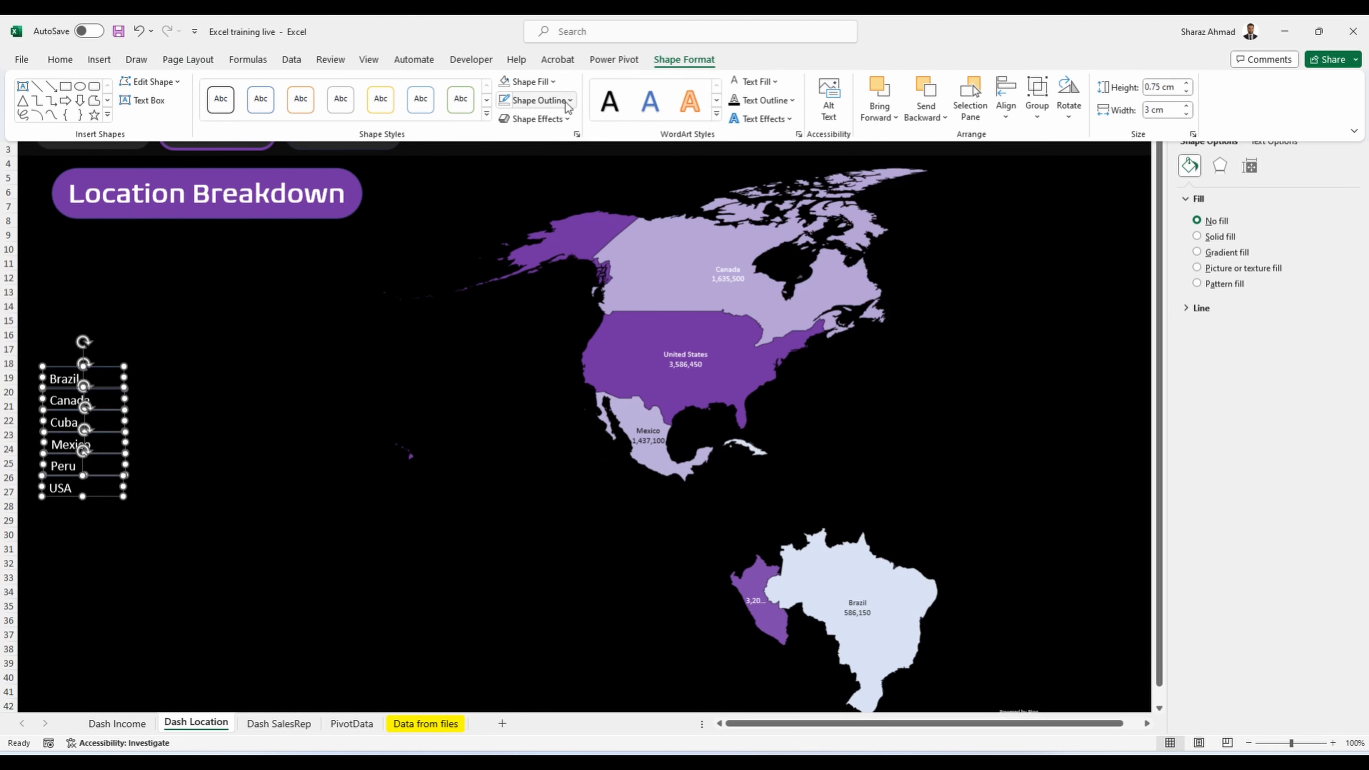
left_click(544, 100)
left_click(563, 281)
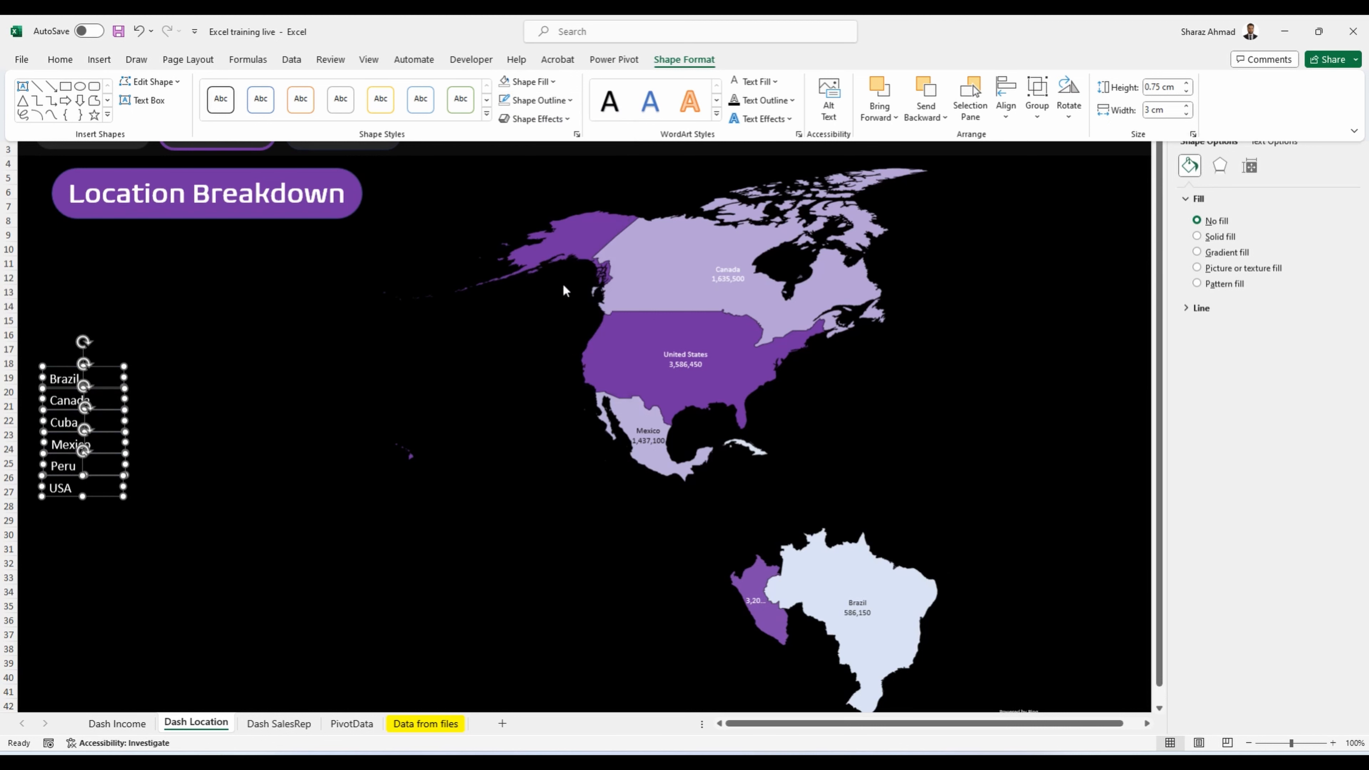
Step: Group the six country labels and place a duplicate of the group beside the original as a second column
left_click(1029, 114)
left_click(1051, 139)
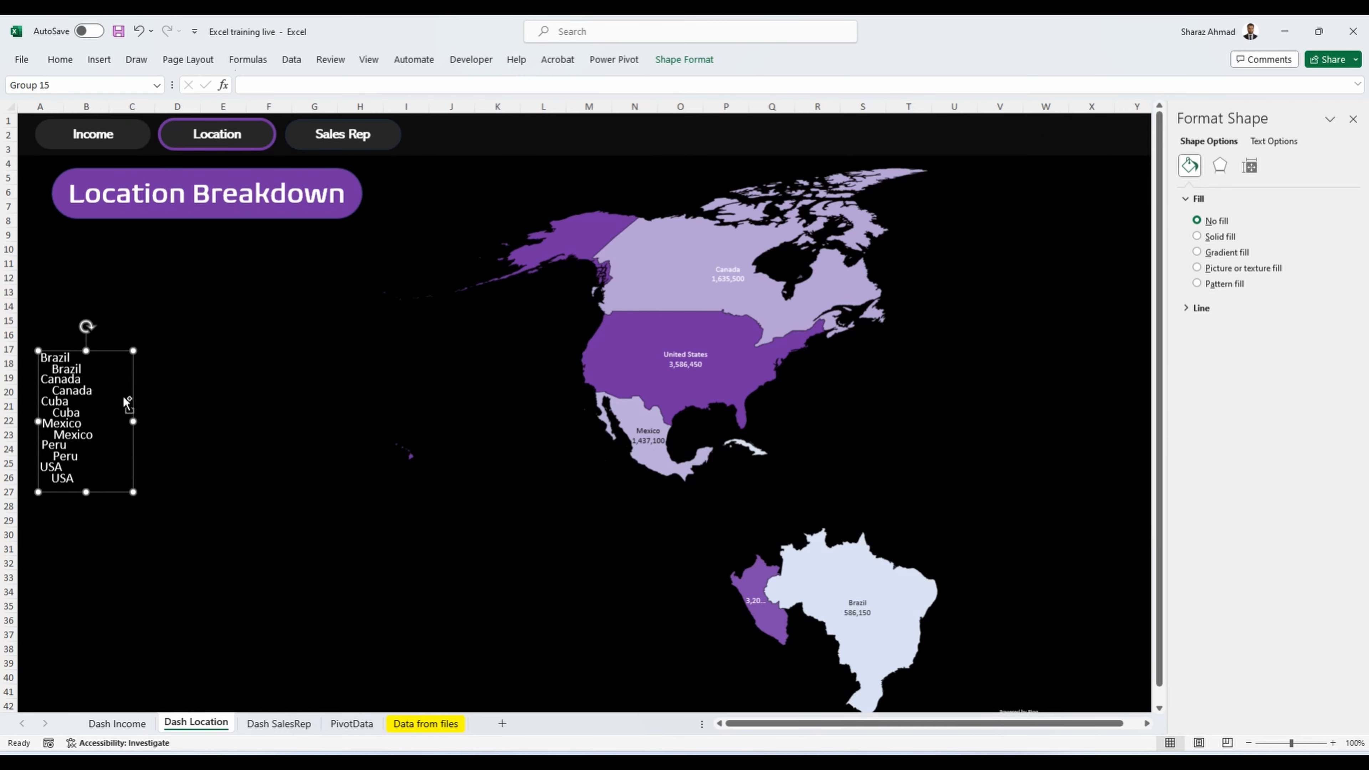
left_click_drag(133, 389, 186, 379)
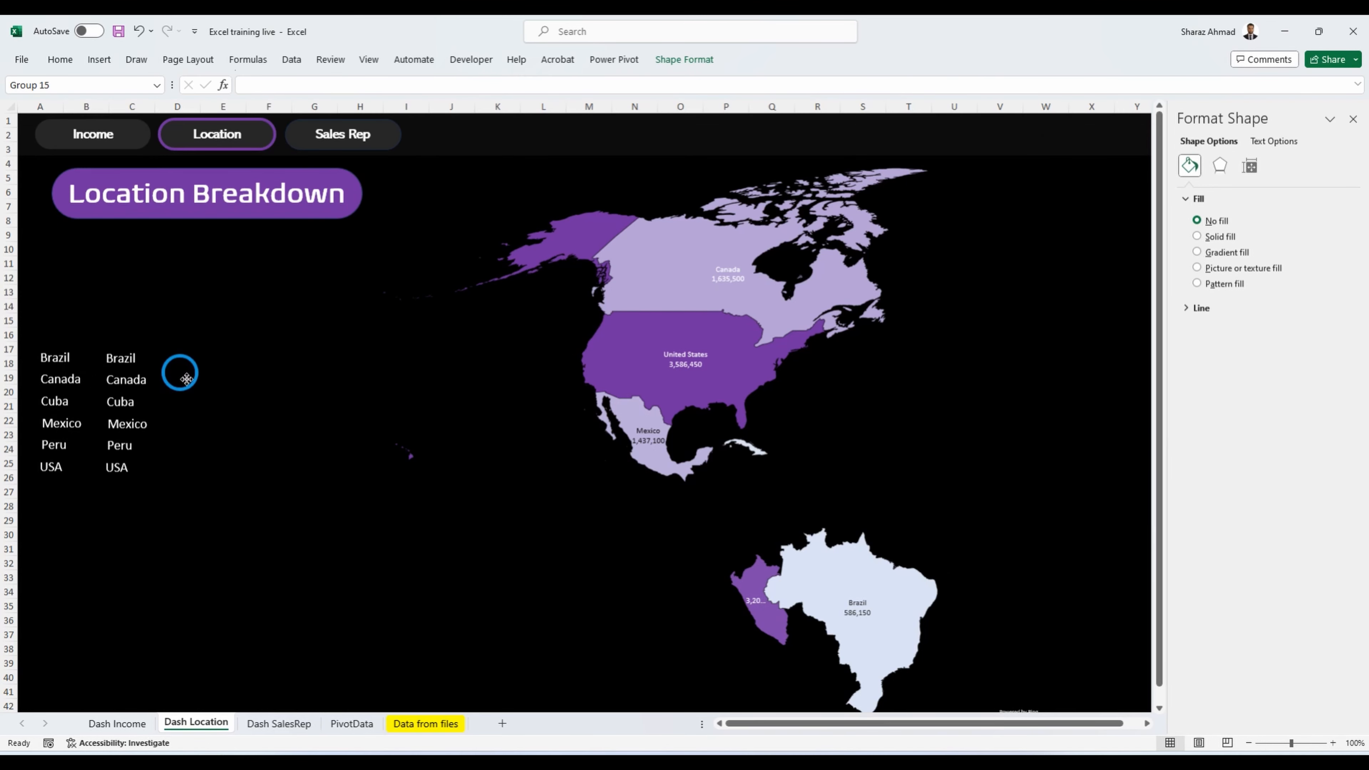
Step: Replace the text of the duplicated Brazil label with a link to PivotData cell AJ4 and make its text white
left_click(136, 357)
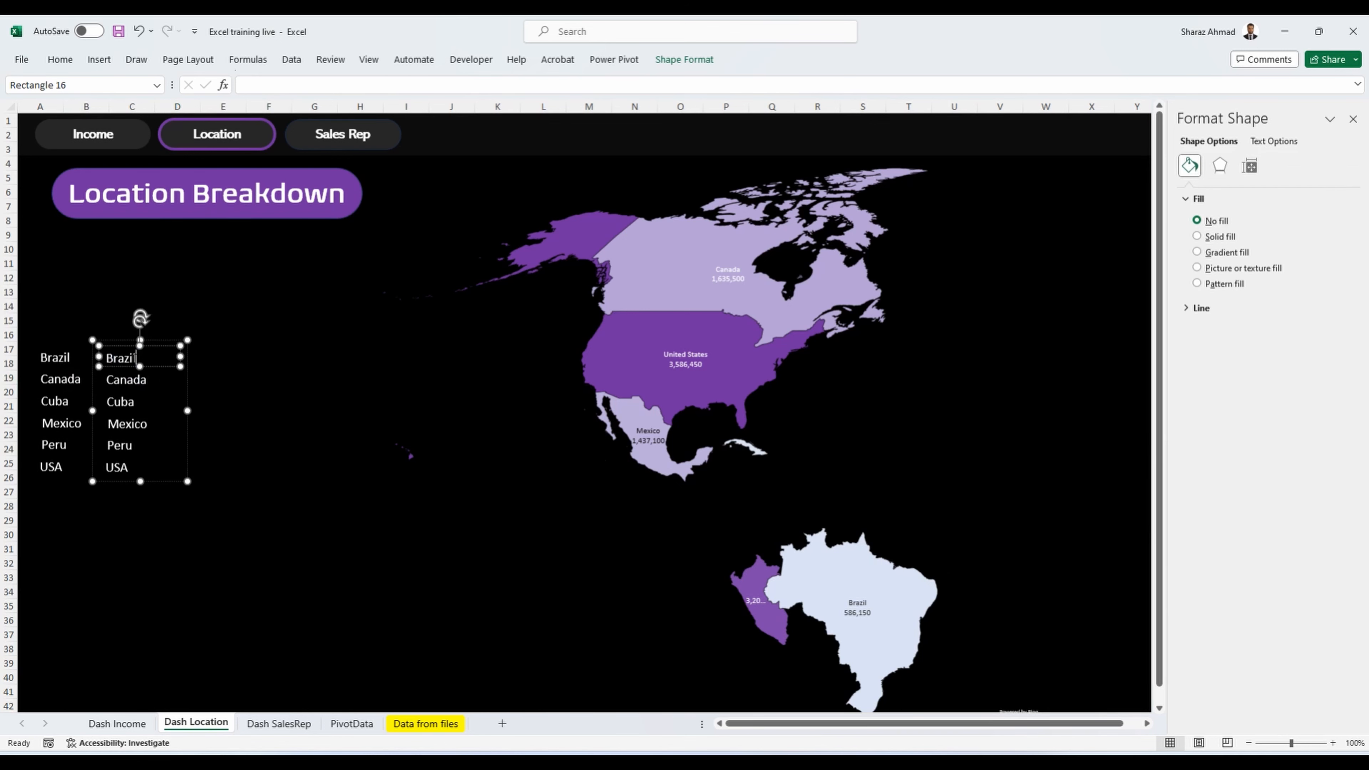
double_click(133, 357)
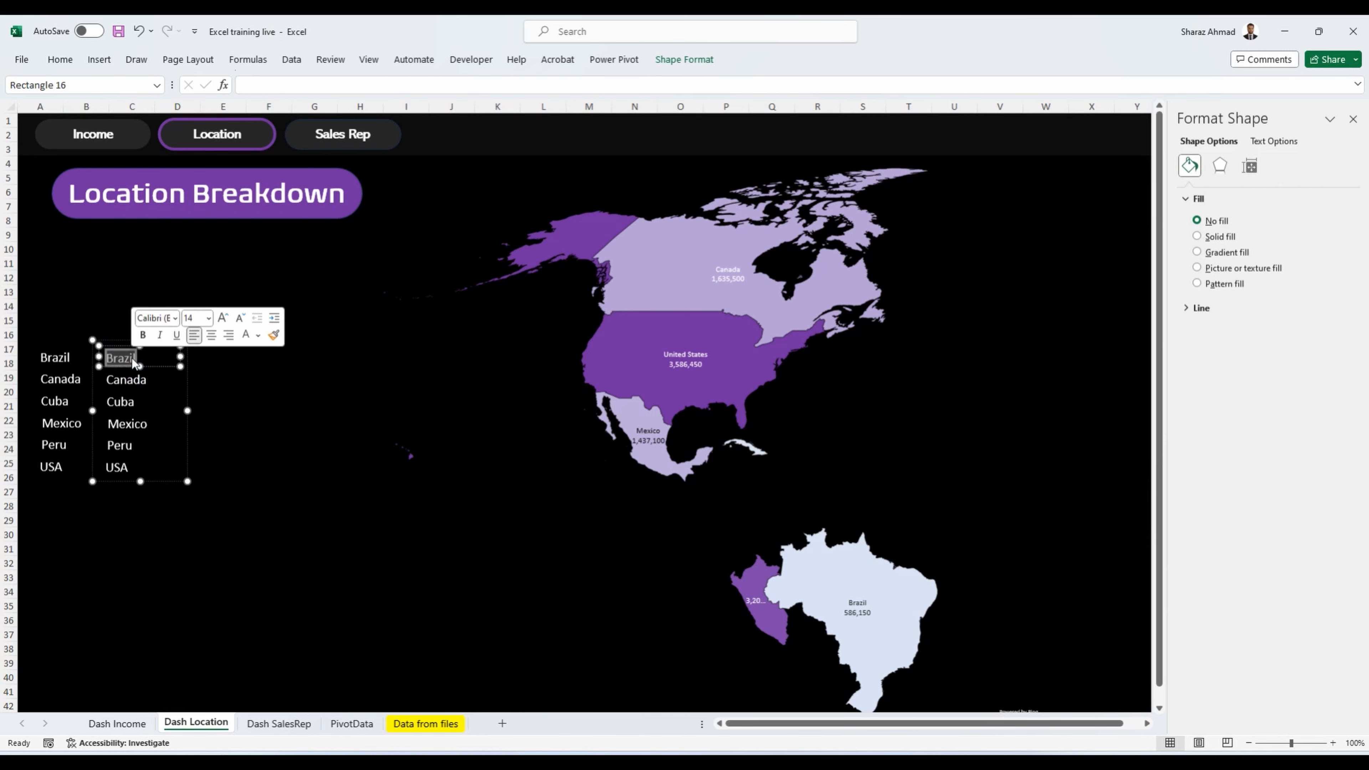
key("Delete")
left_click(265, 91)
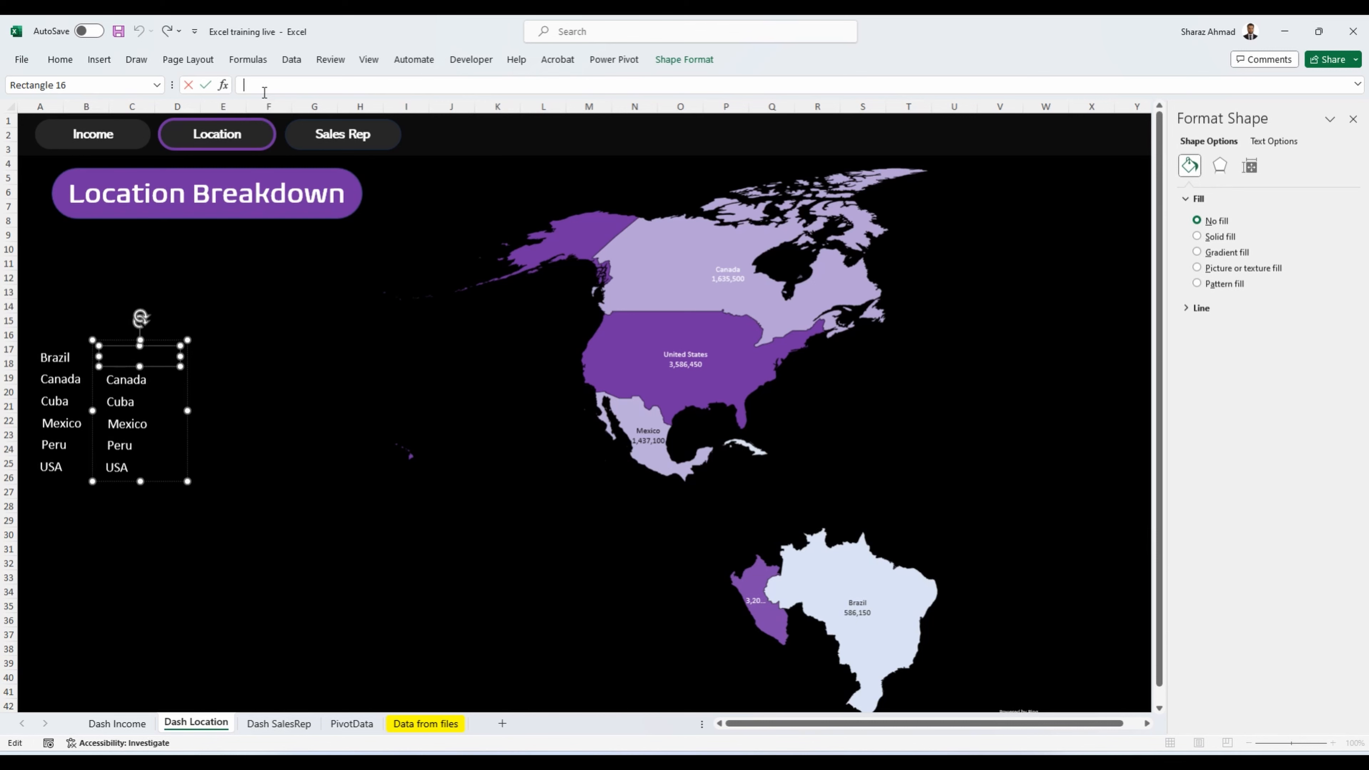
type("=")
left_click(352, 724)
left_click(912, 135)
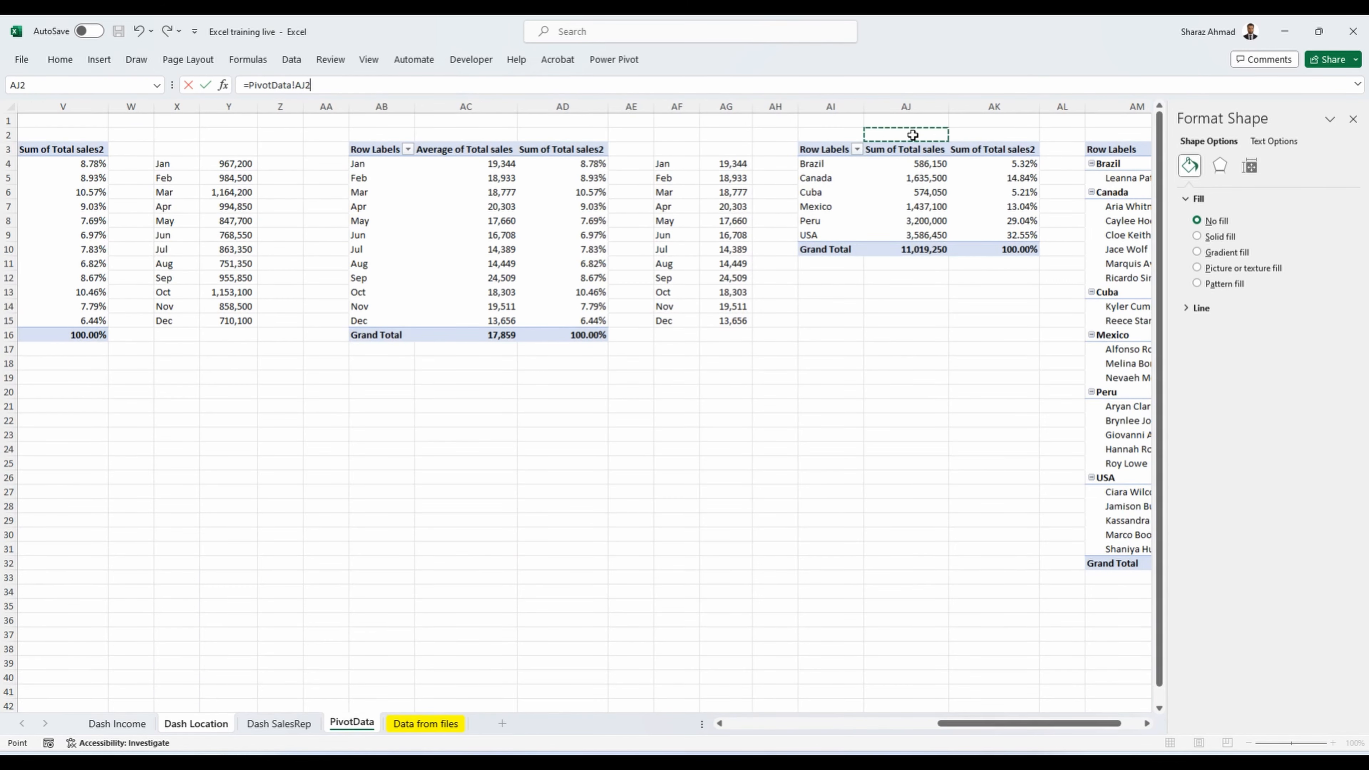
key("Return")
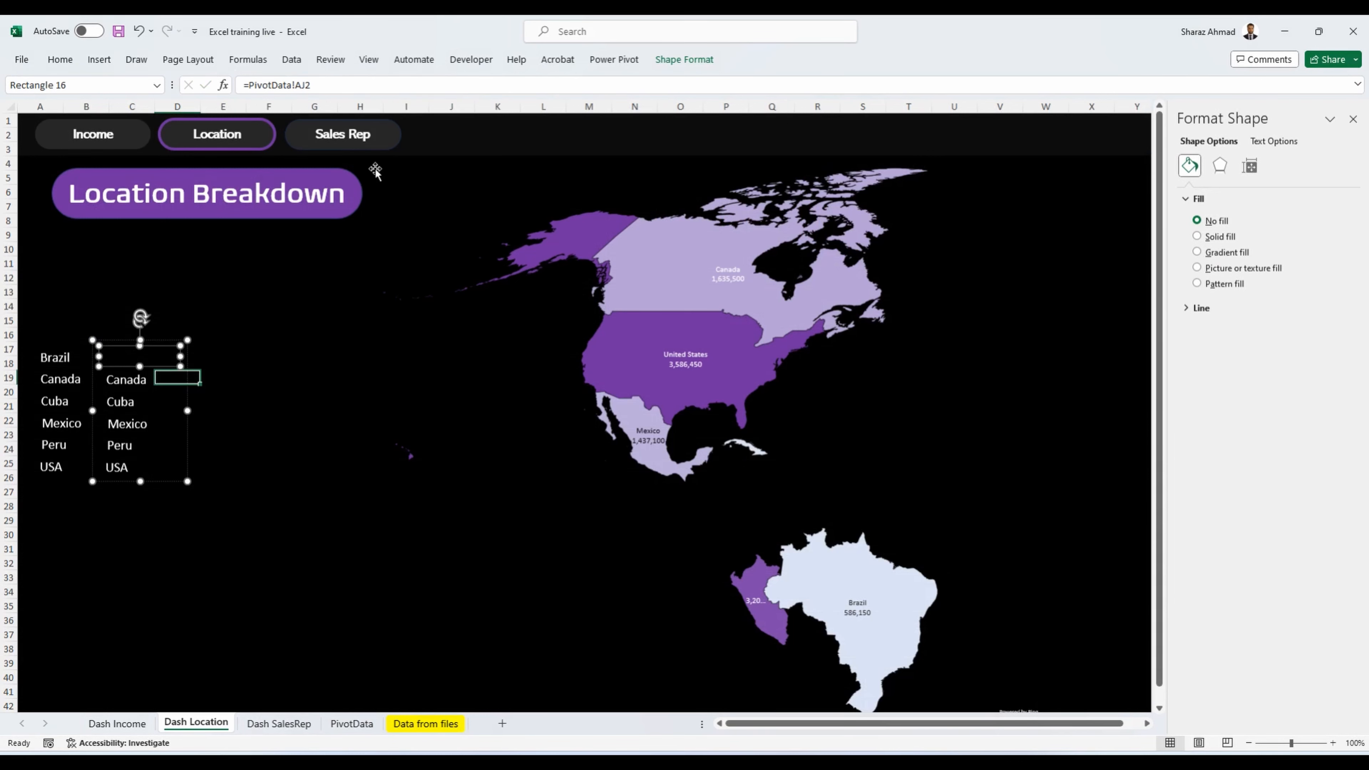
left_click(343, 87)
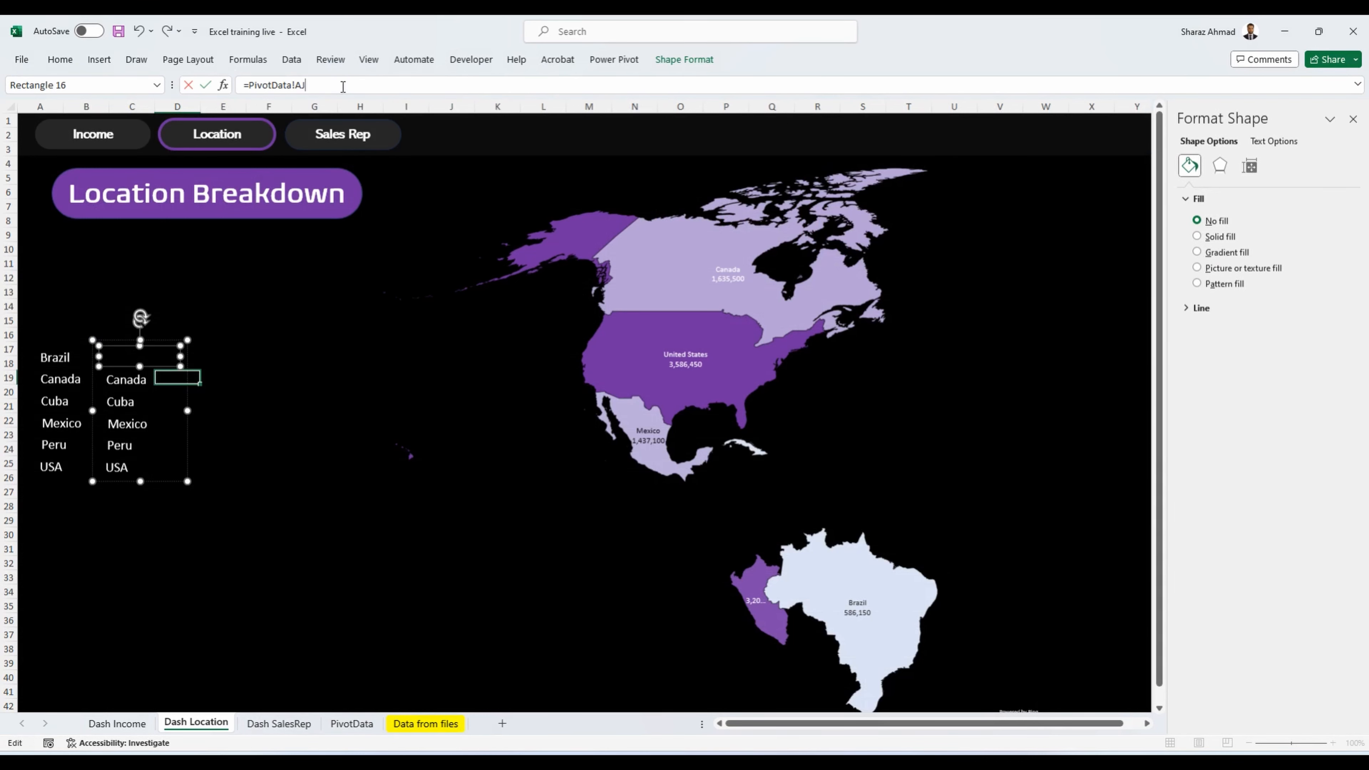
key("Return")
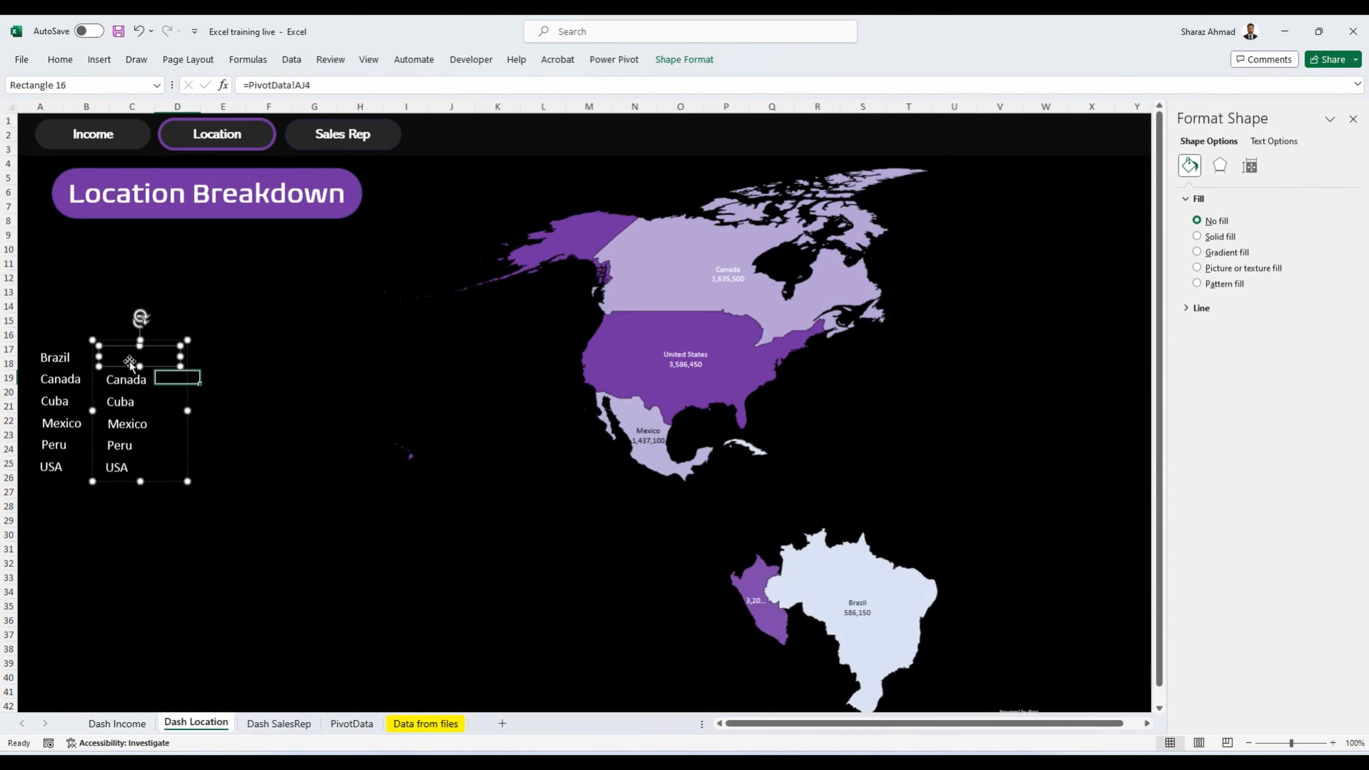
double_click(130, 382)
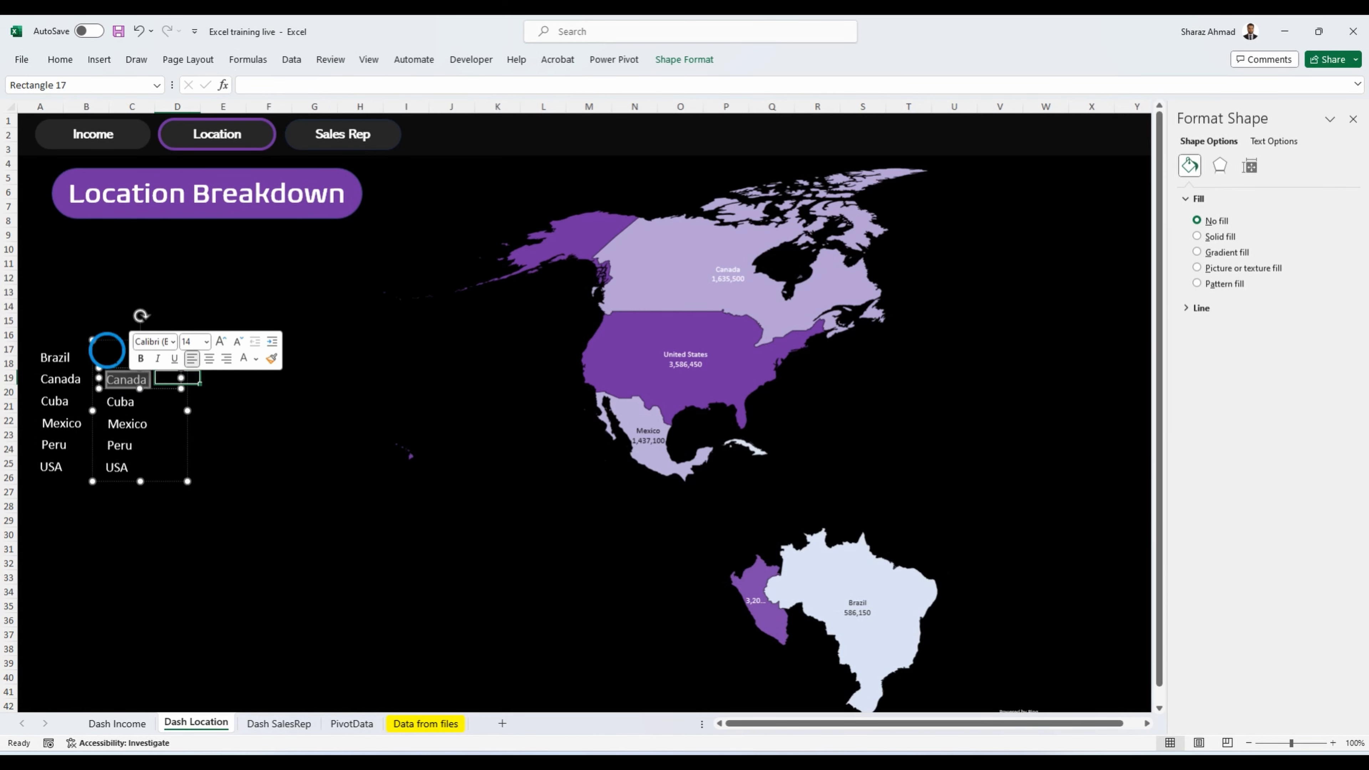
left_click(106, 350)
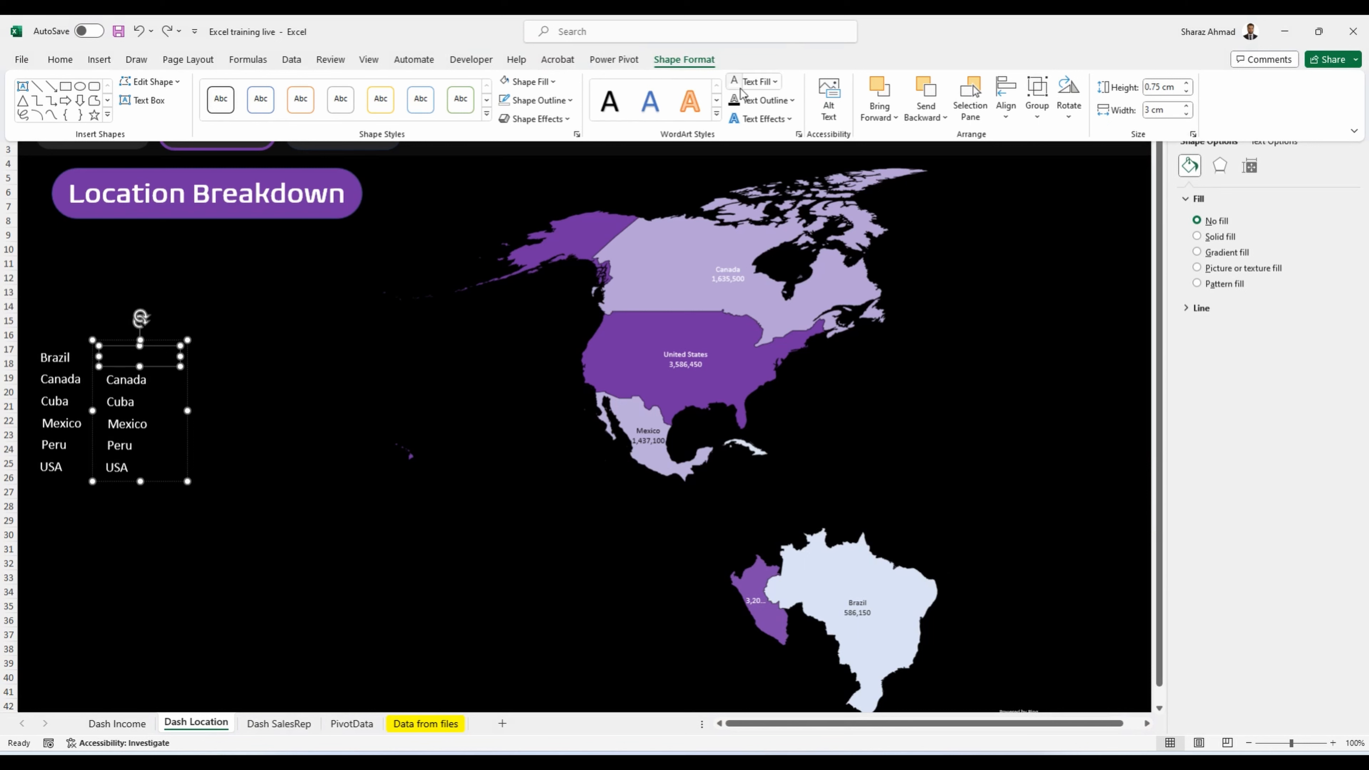
Step: Reuse the Brazil link formula to link the duplicated Canada label to PivotData!AJ5 and the Cuba label to PivotData!AJ6
left_click(285, 85)
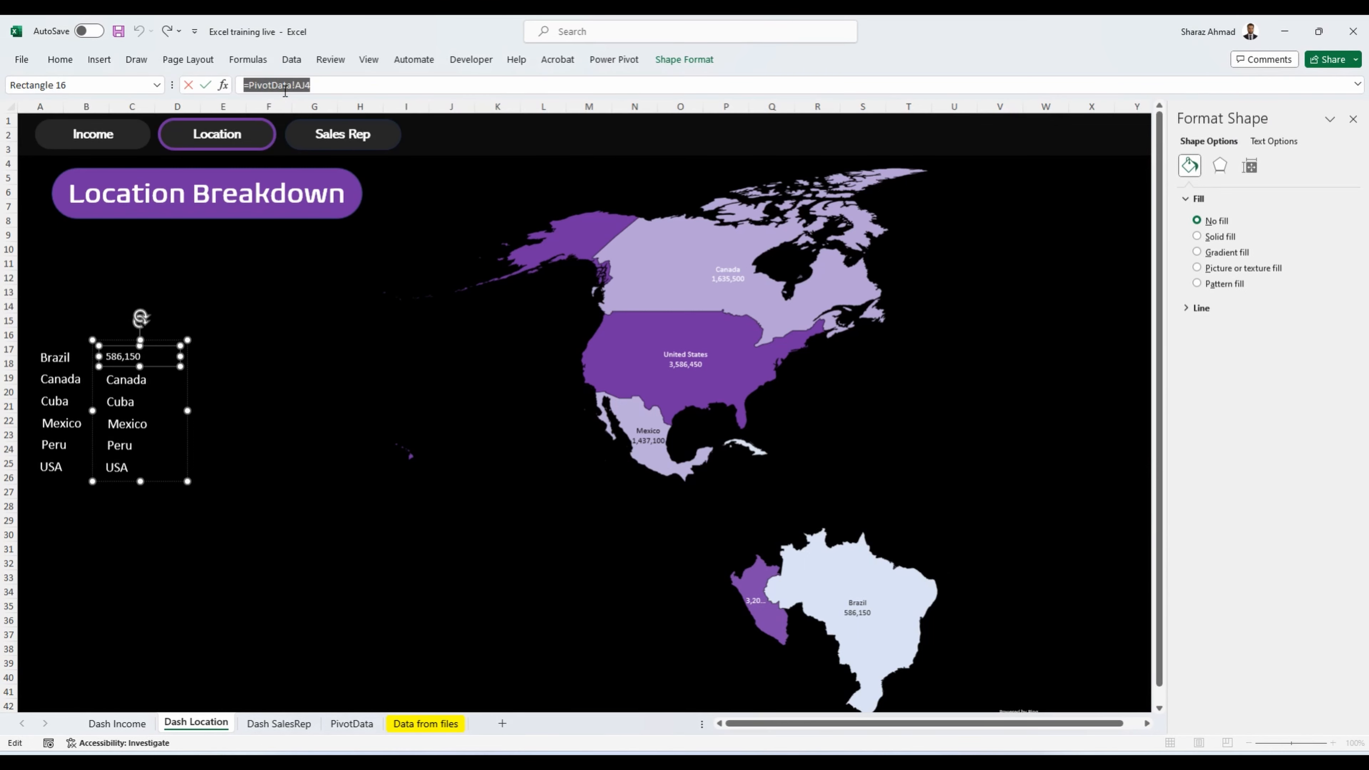
left_click(126, 380)
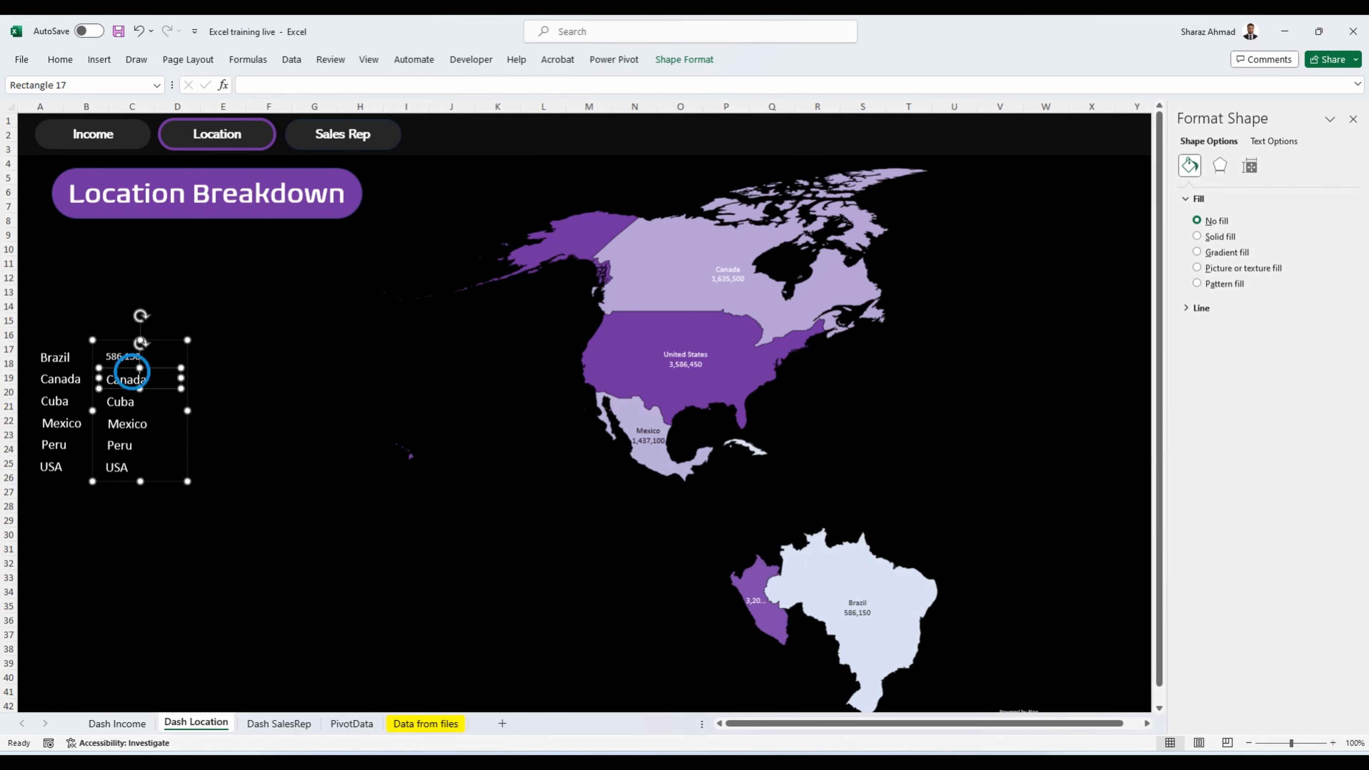
left_click(269, 86)
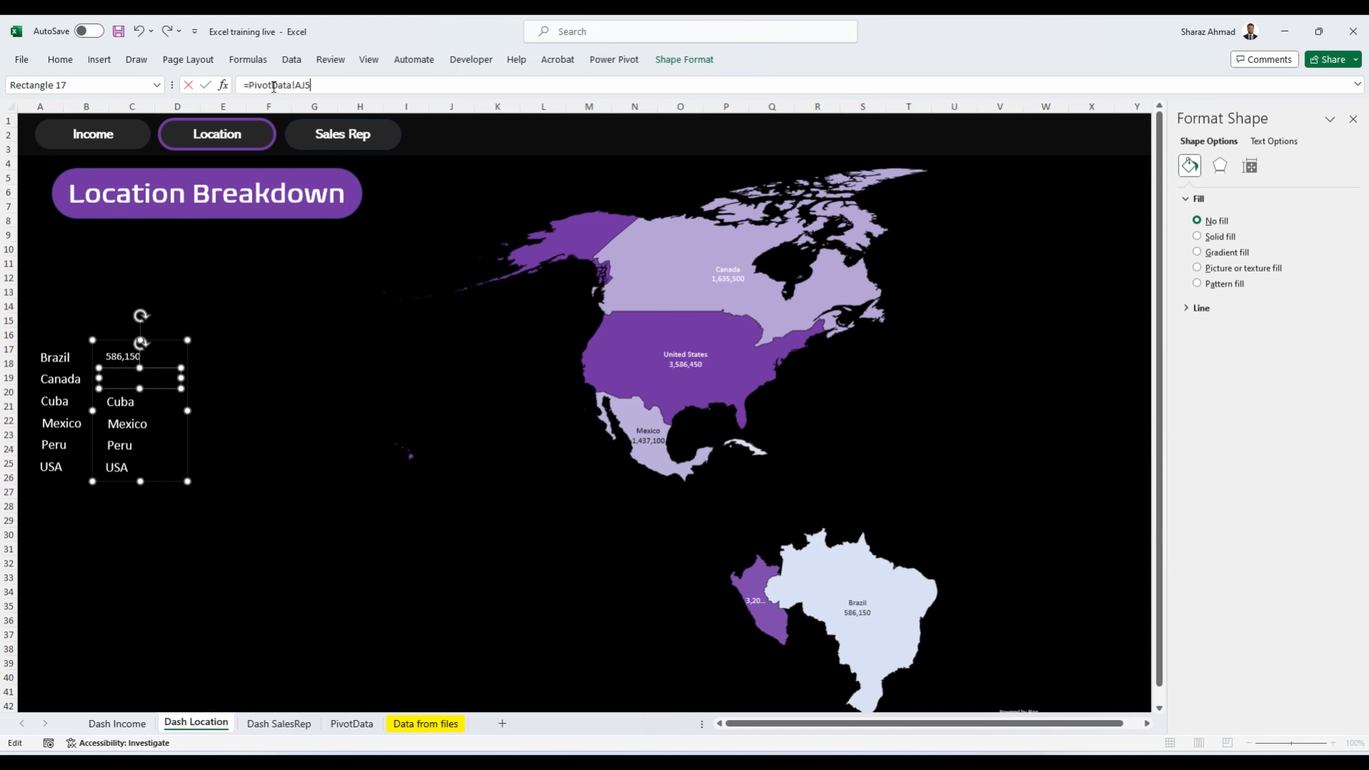
double_click(123, 405)
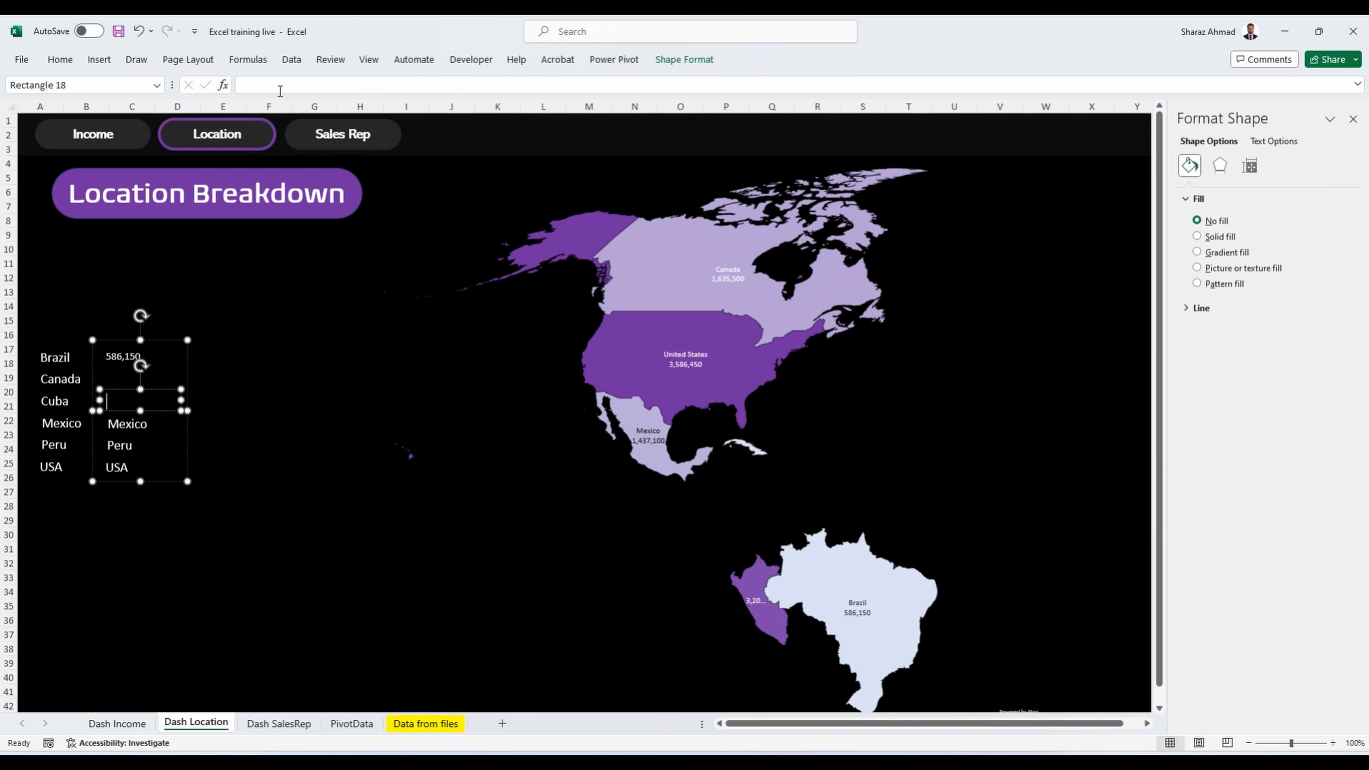
left_click(280, 87)
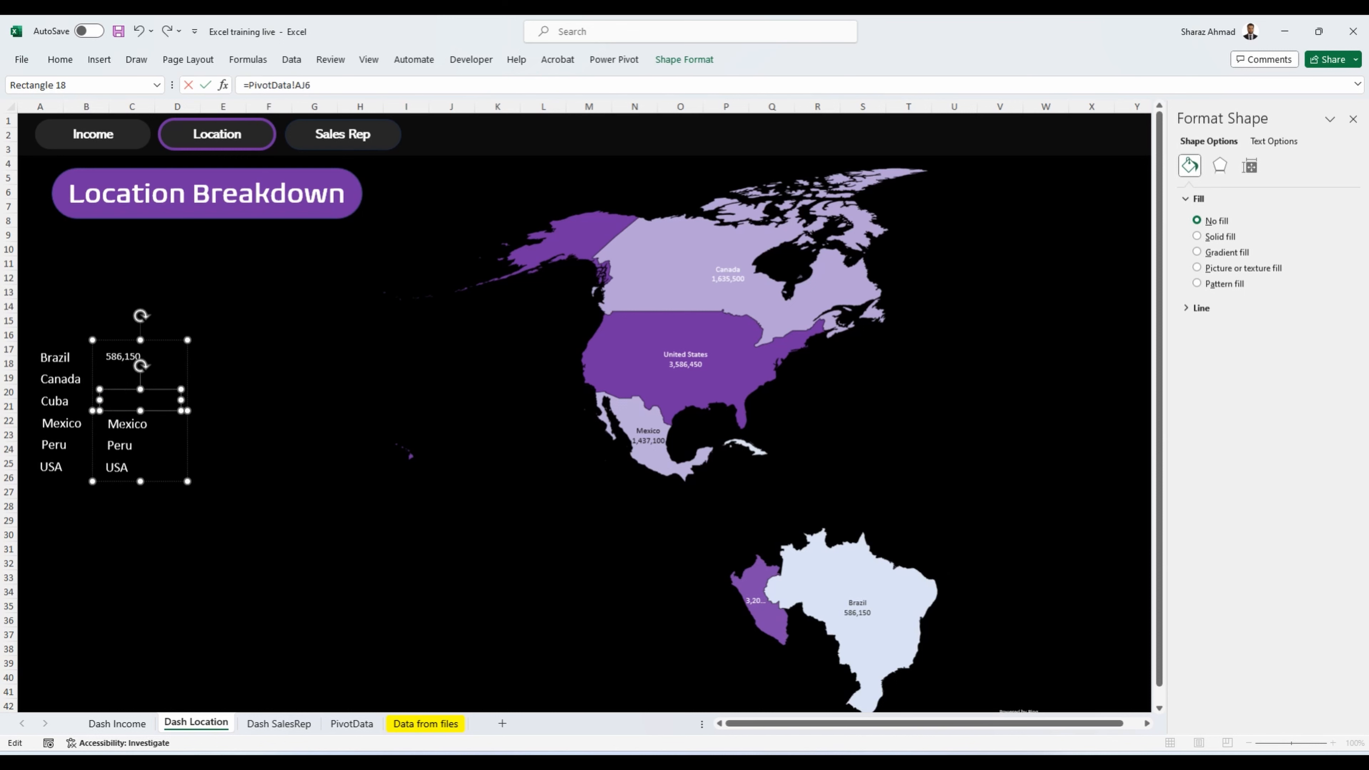
Step: Clear the duplicated Mexico and Peru labels and link them to PivotData!AJ7 and PivotData!AJ8
double_click(127, 423)
left_click(292, 85)
type("=PivotData!AJ4")
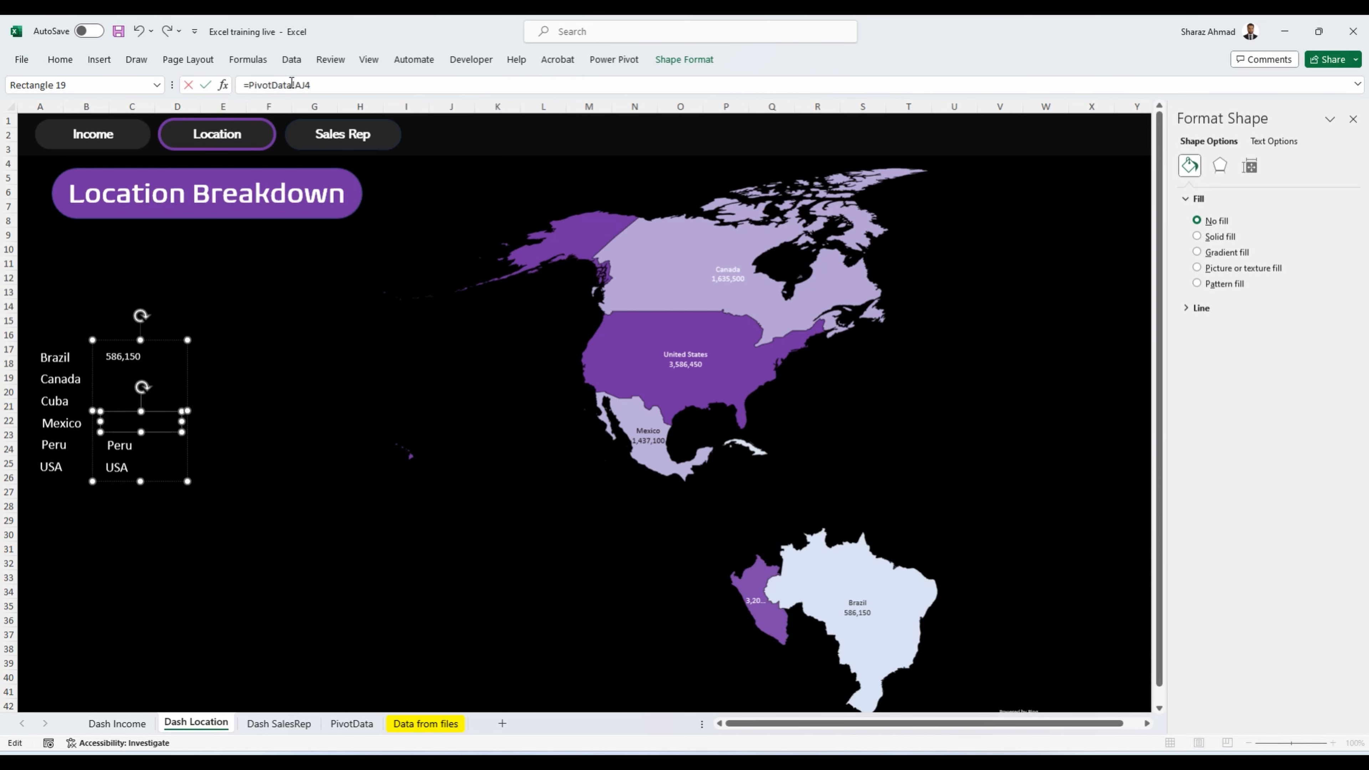
double_click(121, 445)
key("BackSpace")
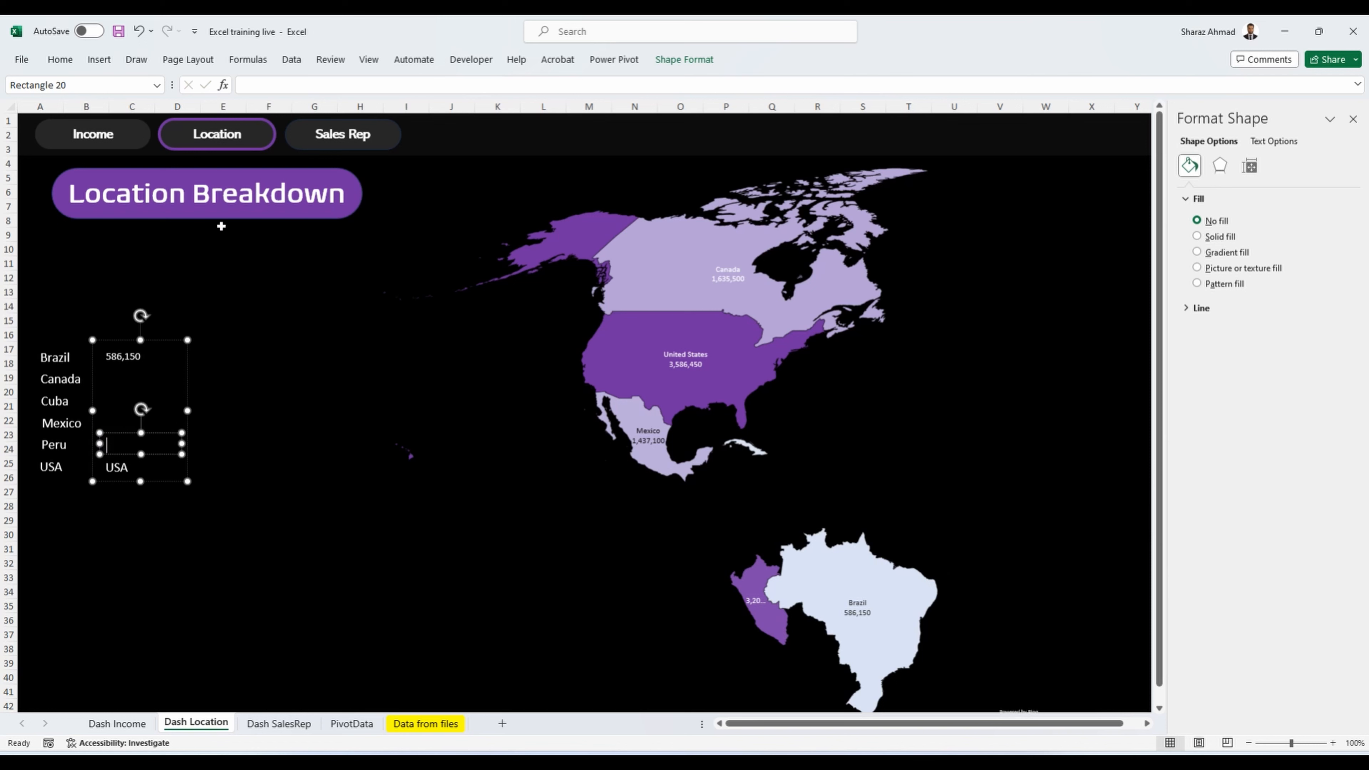
left_click(300, 84)
type("=PivotData!AJ4")
type("8")
Step: Clear the duplicated USA label and link it to PivotData!AJ9
double_click(118, 467)
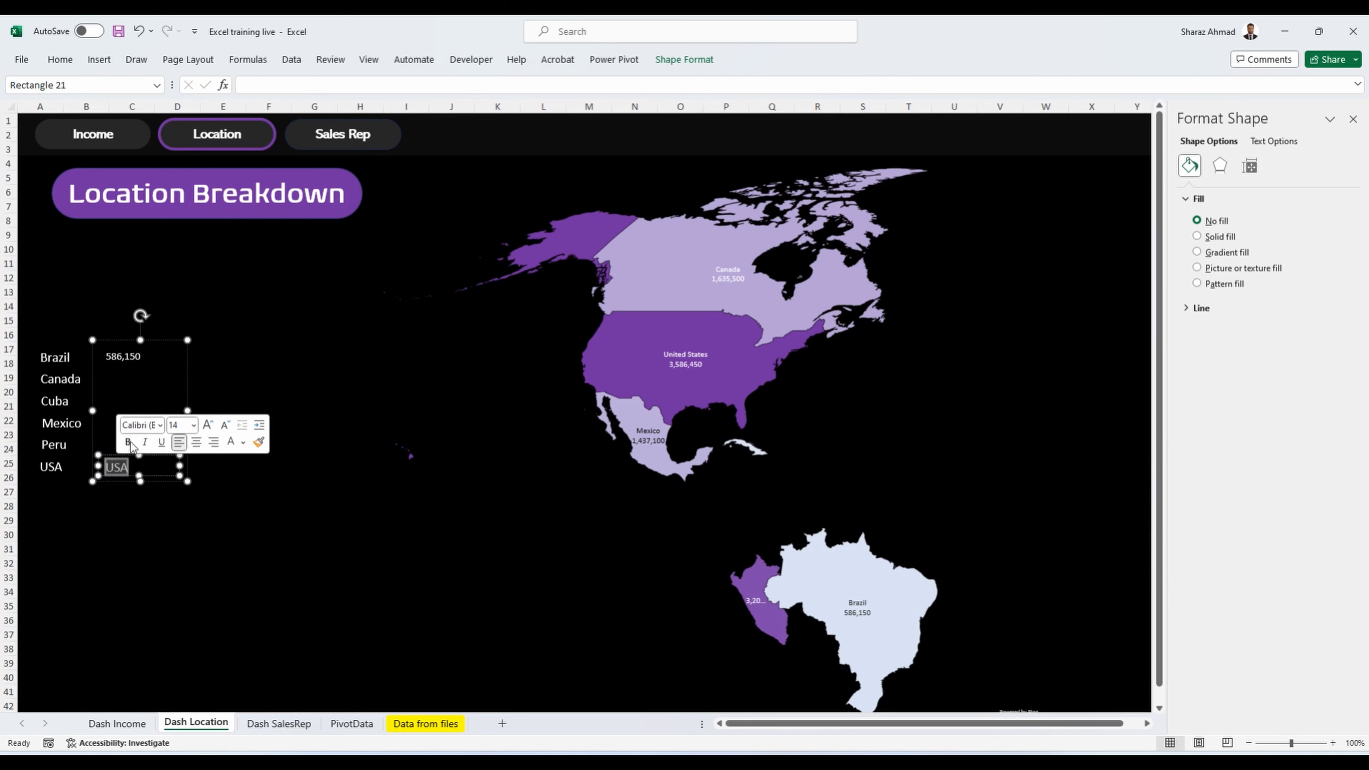
key("BackSpace")
left_click(386, 86)
type("=PivotData!AJ4")
key("BackSpace")
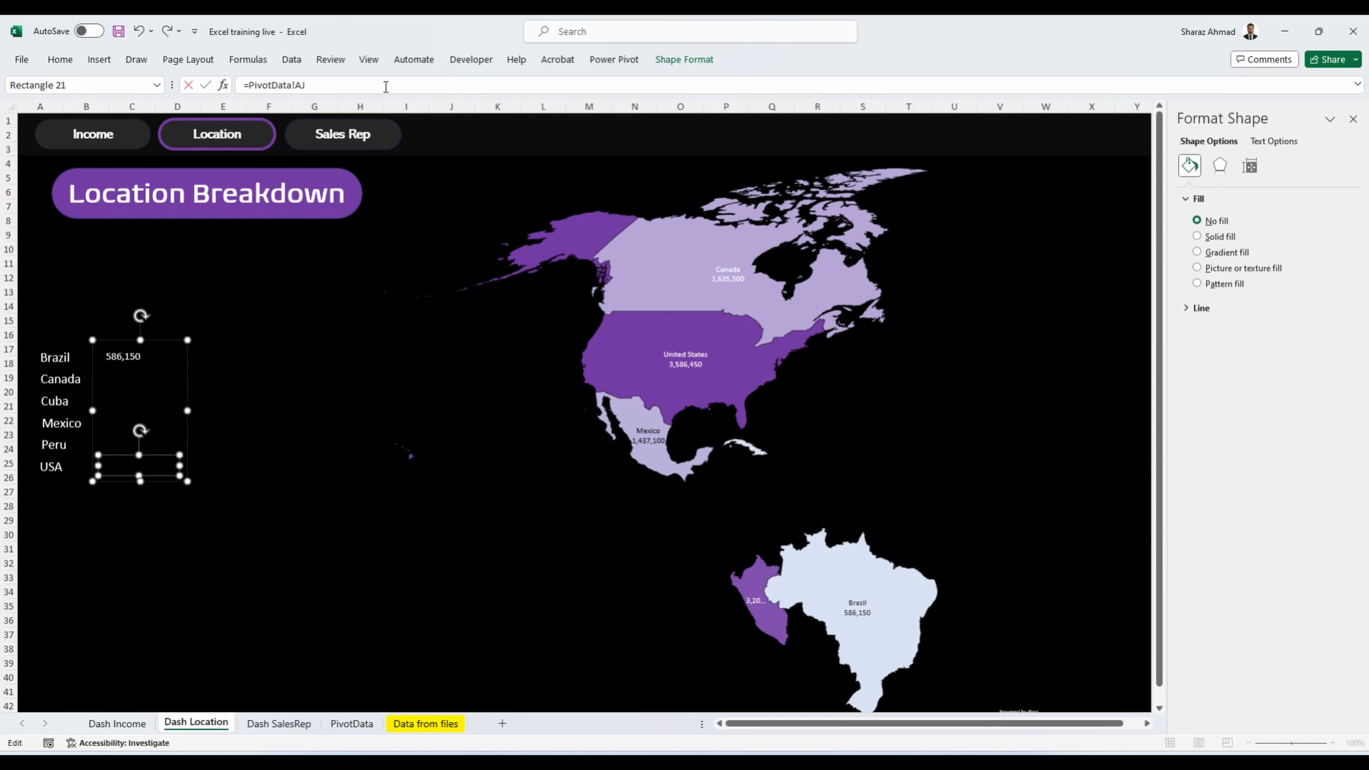
left_click(203, 434)
Step: Set the text fill of the whole linked sales figures group to white and move it closer to the country labels
left_click(138, 357)
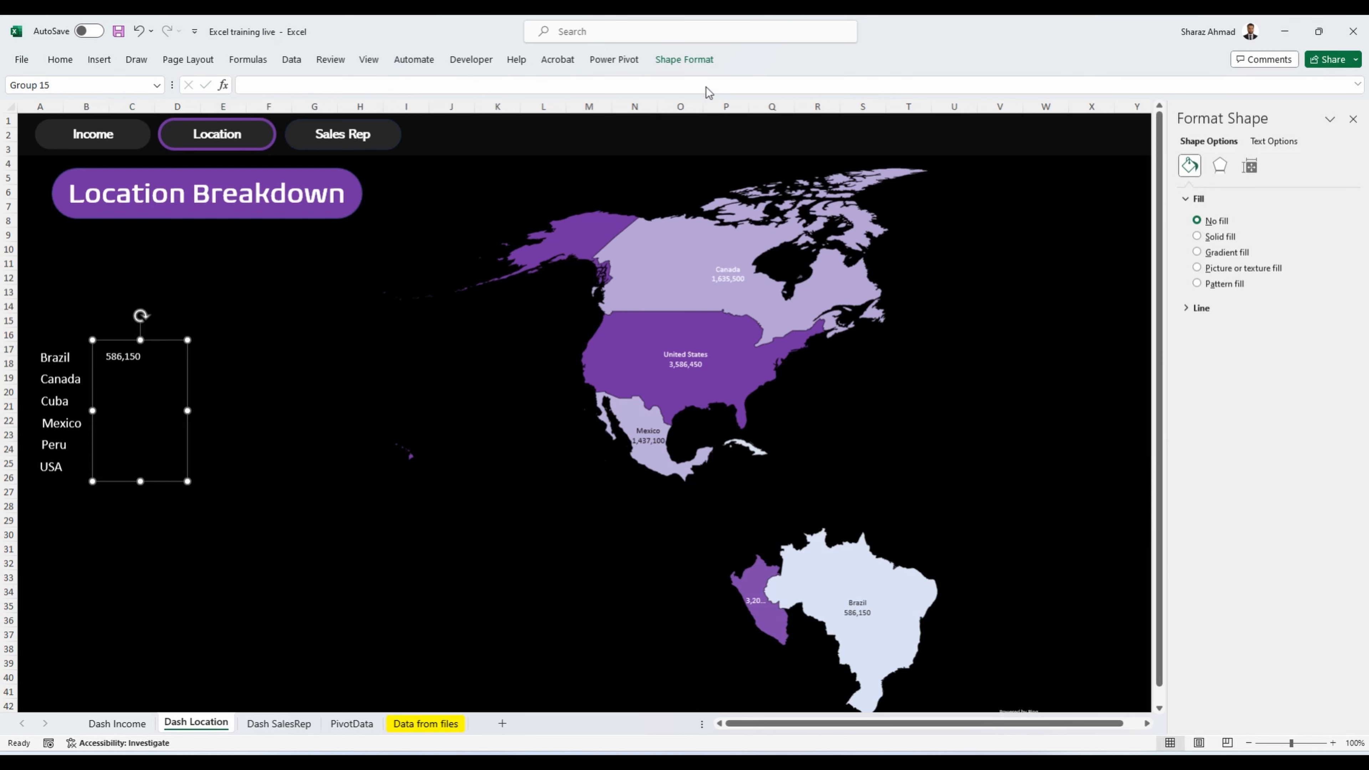
left_click(700, 67)
left_click(739, 80)
left_click(67, 53)
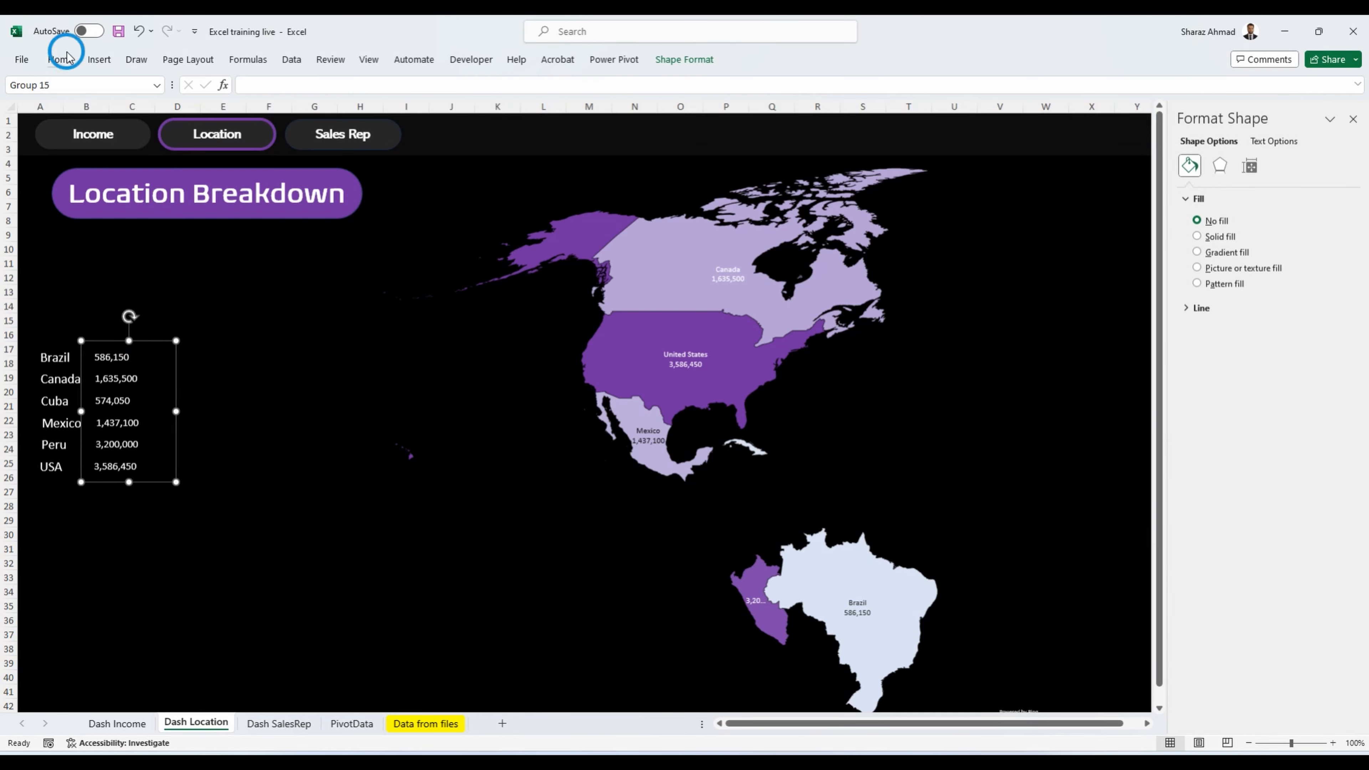
Step: Set the country sales totals group's font size to 14 and duplicate the group as a second column beside it
left_click(250, 87)
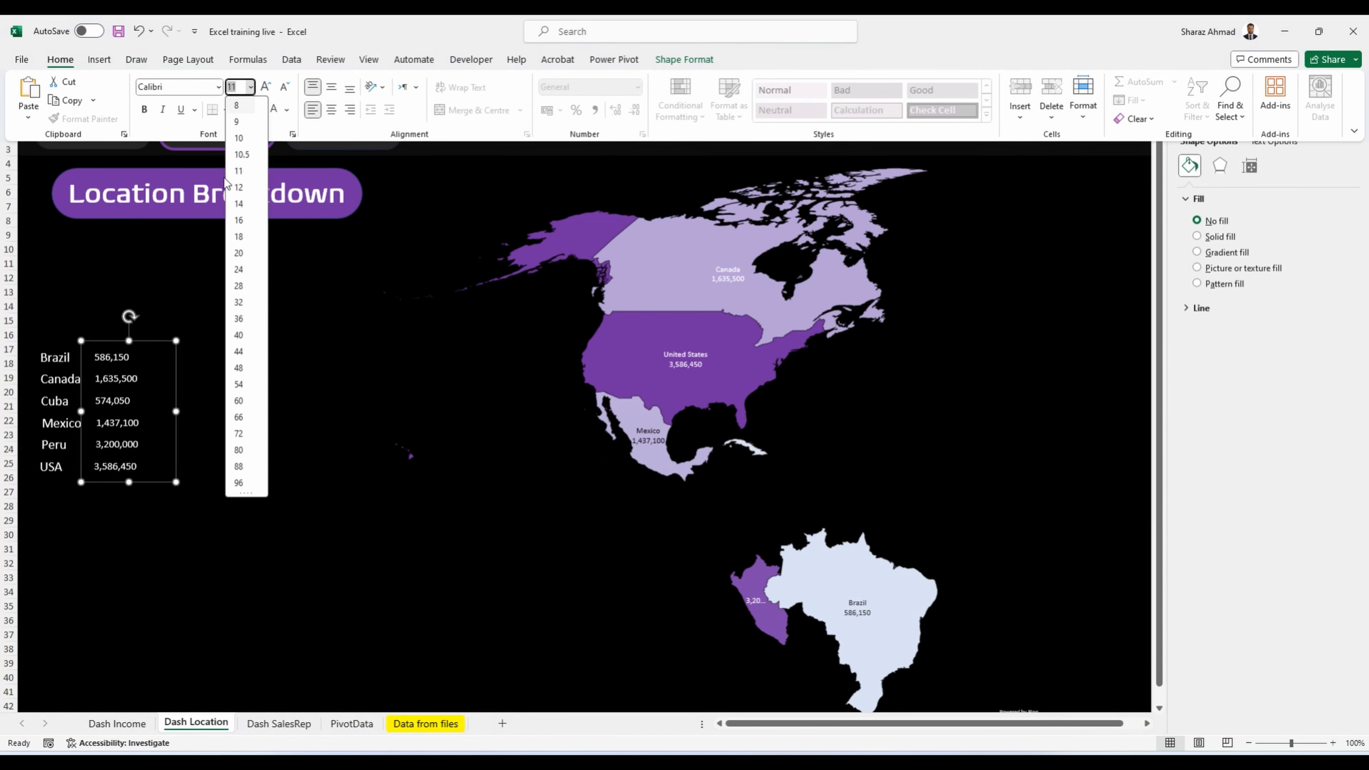
left_click(239, 205)
left_click_drag(187, 370, 246, 360)
Step: Relink the duplicated Brazil and Canada boxes to the percentage cells =PivotData!AK4 and =PivotData!AK5
left_click(203, 362)
left_click(303, 86)
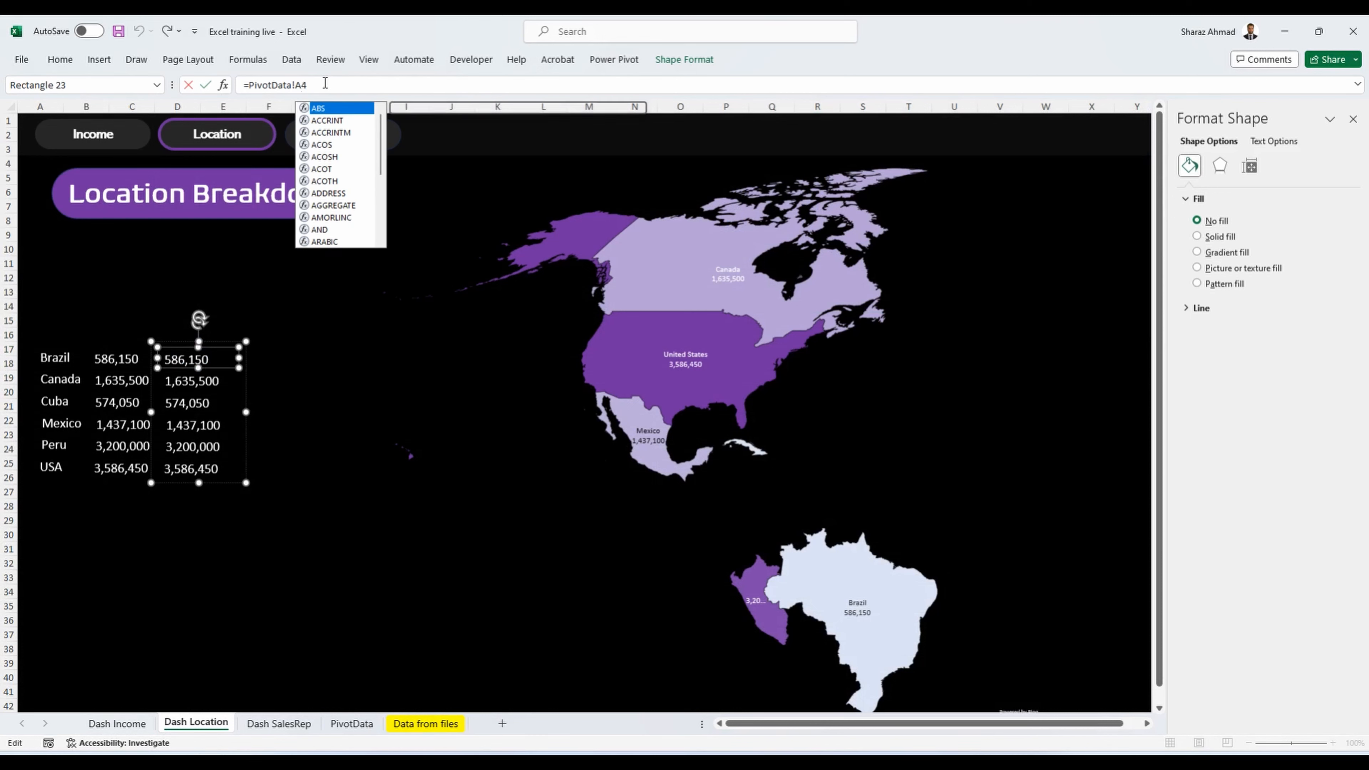
key("Return")
left_click(216, 384)
left_click(308, 86)
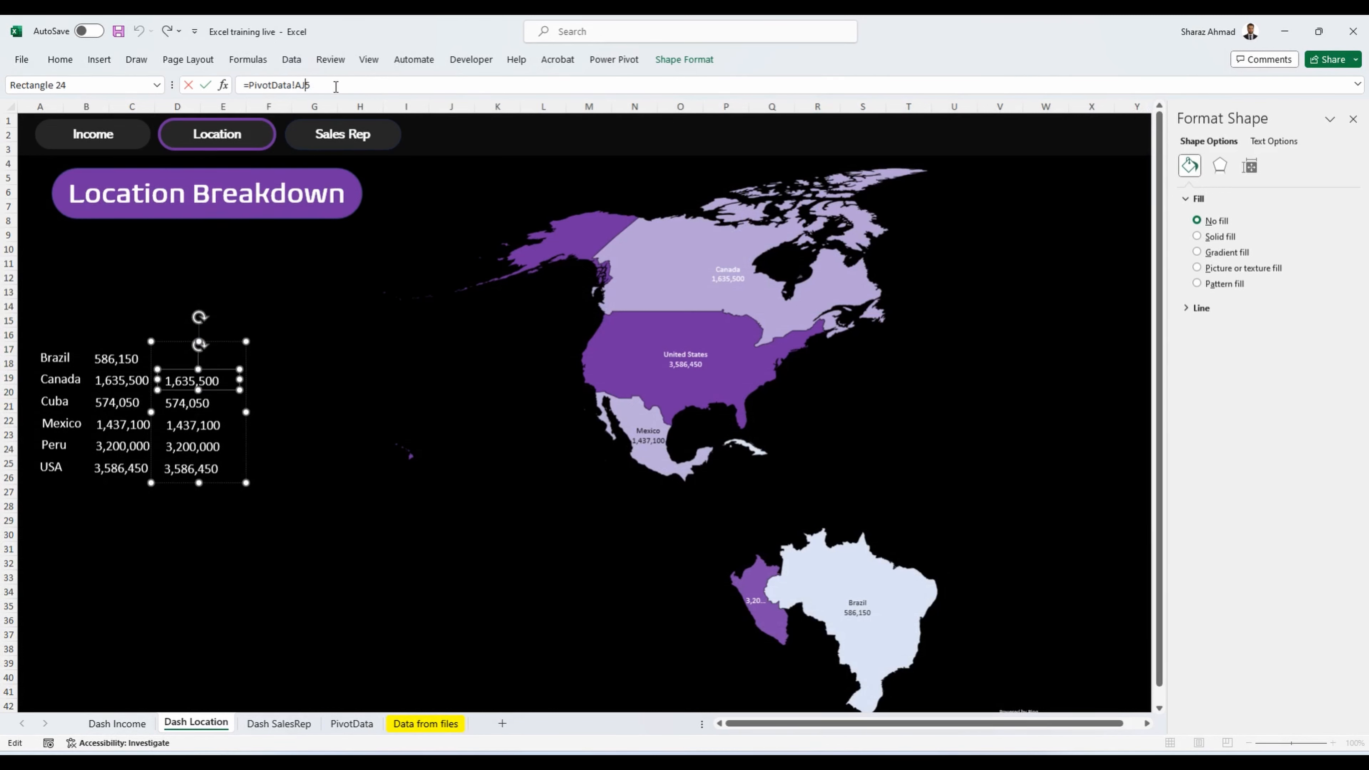
key("BackSpace")
type("k")
key("Return")
Step: Relink the duplicated Cuba and Mexico boxes to the percentage cells =PivotData!AK6 and =PivotData!AK7
left_click(201, 403)
left_click(307, 86)
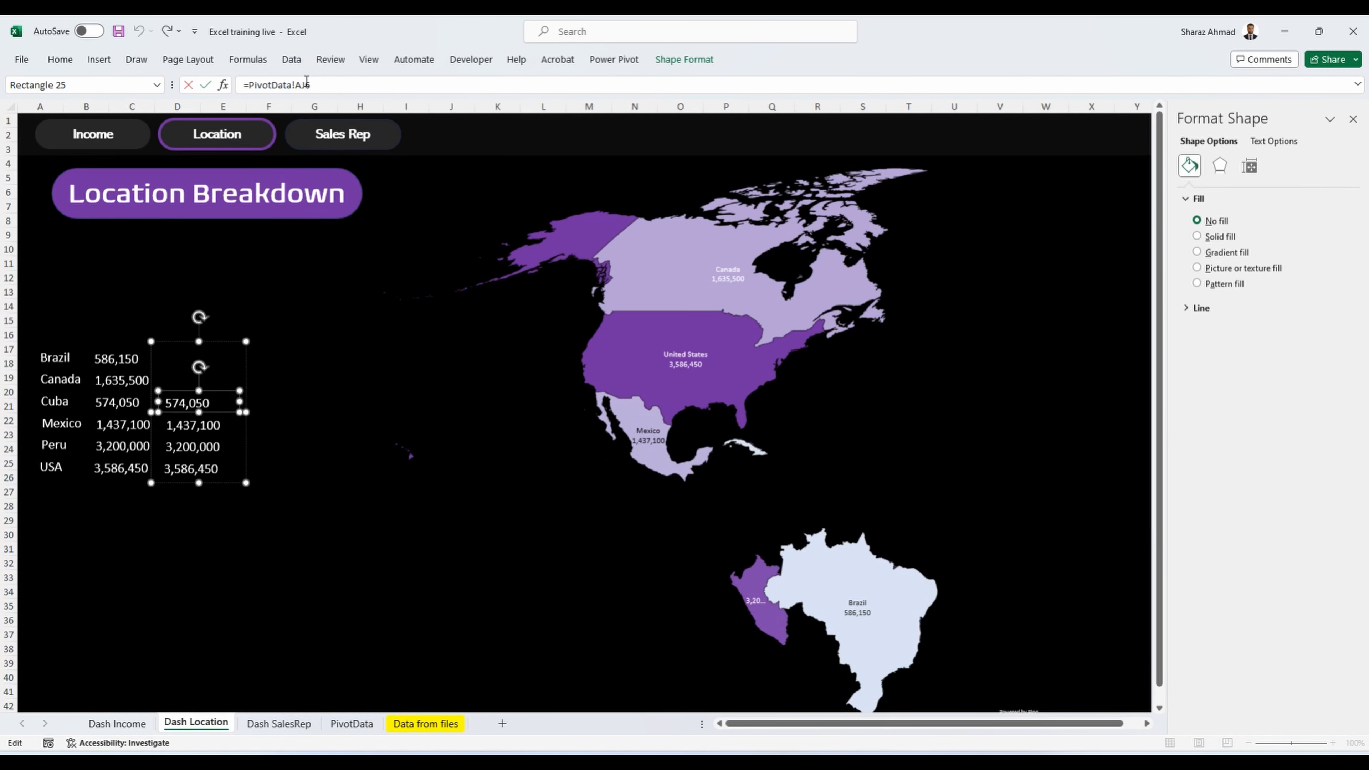
key("BackSpace")
type("k")
key("Return")
left_click(213, 423)
left_click(309, 79)
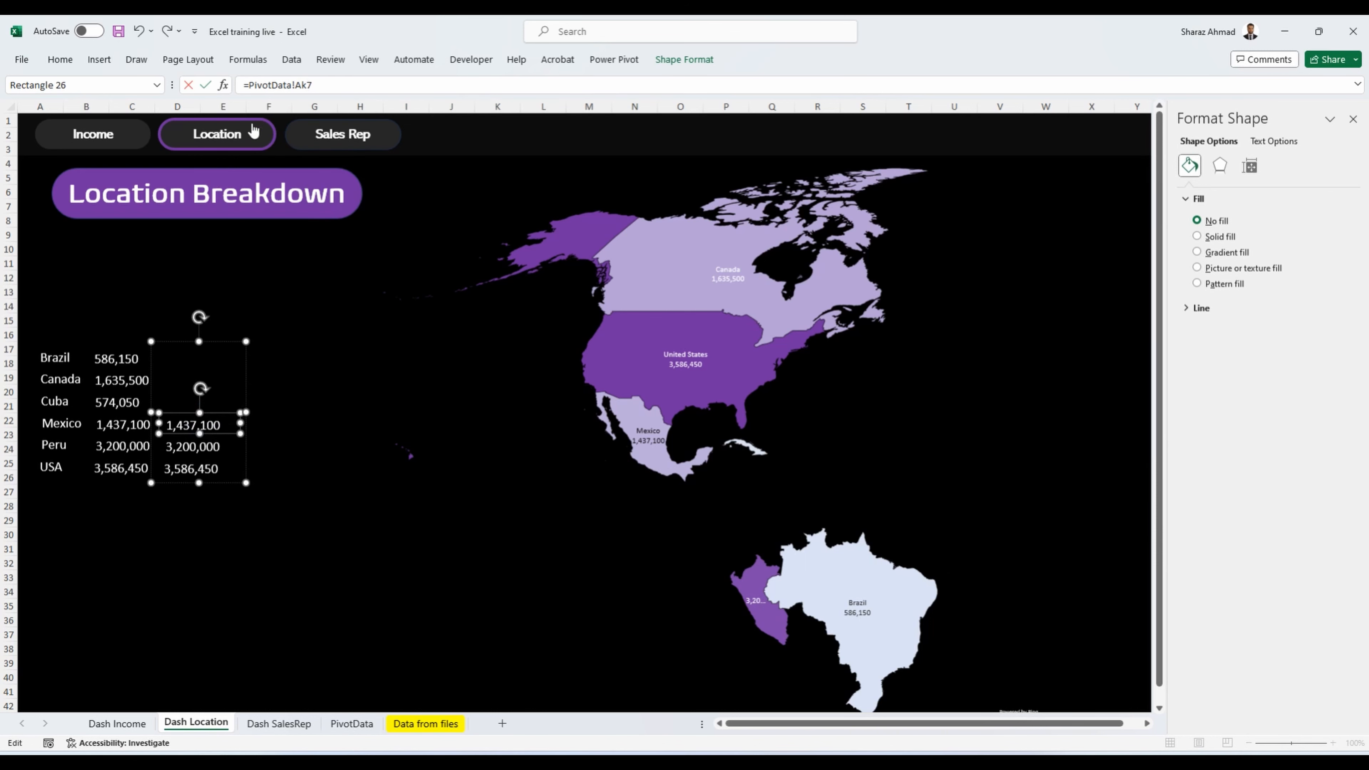
key("Return")
Step: Relink the duplicated Peru and USA boxes to the percentage cells =PivotData!AK8 and =PivotData!AK9
left_click(226, 444)
left_click(308, 85)
key("BackSpace")
type("k")
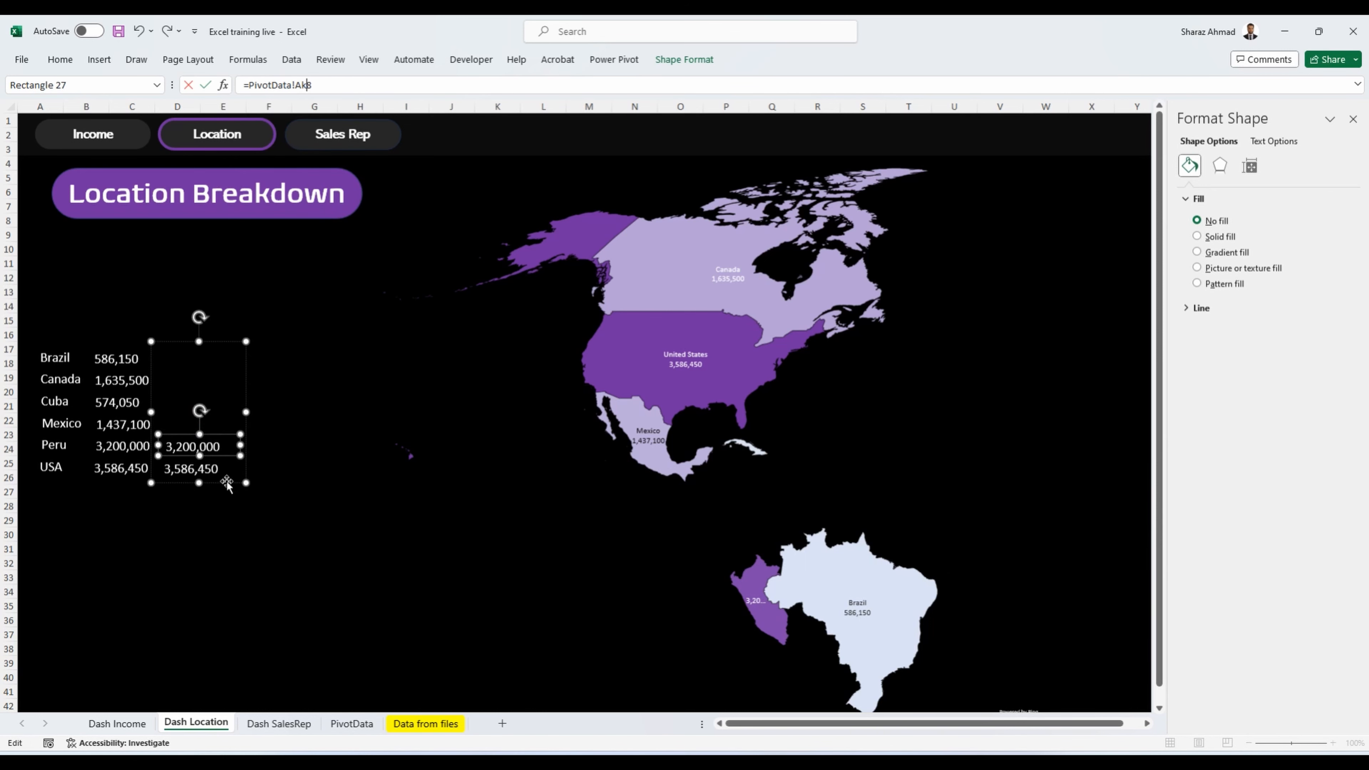
key("Return")
left_click(222, 470)
left_click(323, 80)
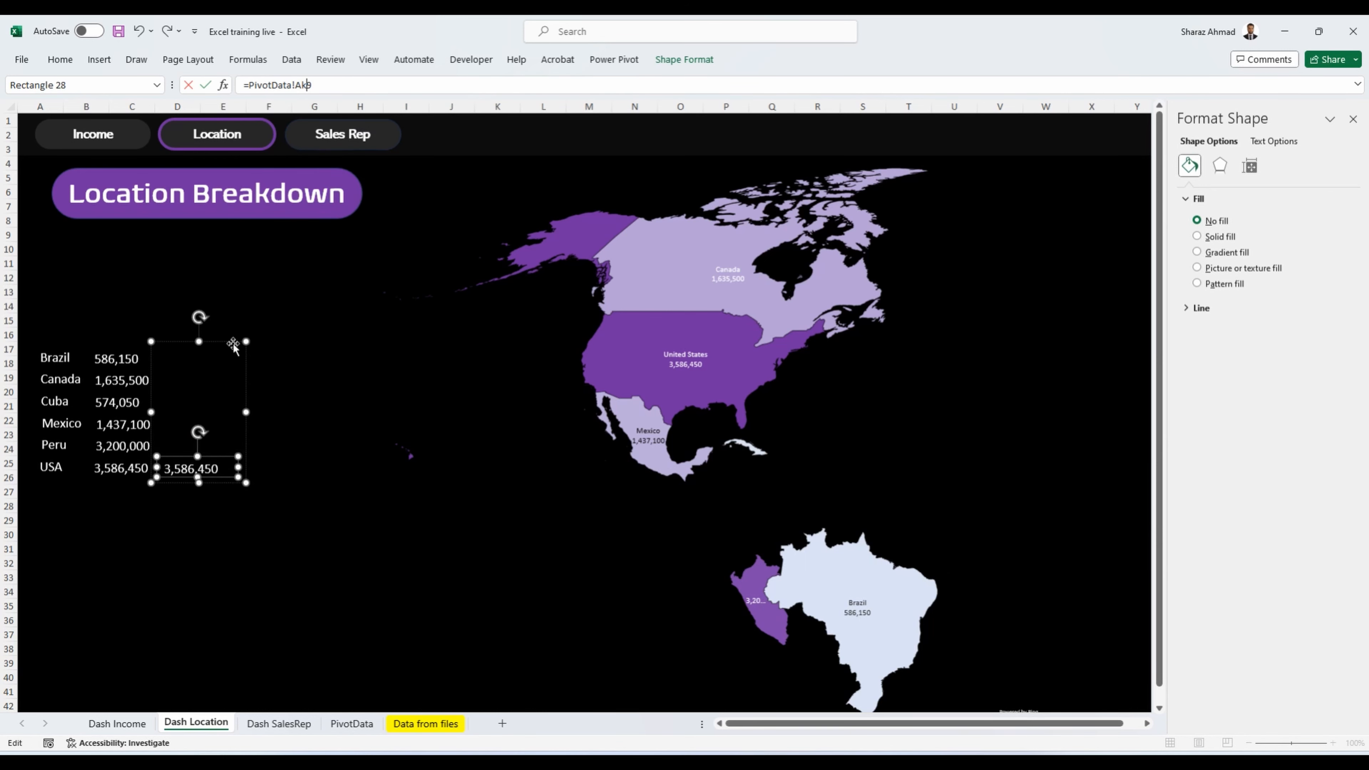
key("Return")
Step: Enlarge the font of the percentage group and give its text a white fill
left_click(60, 59)
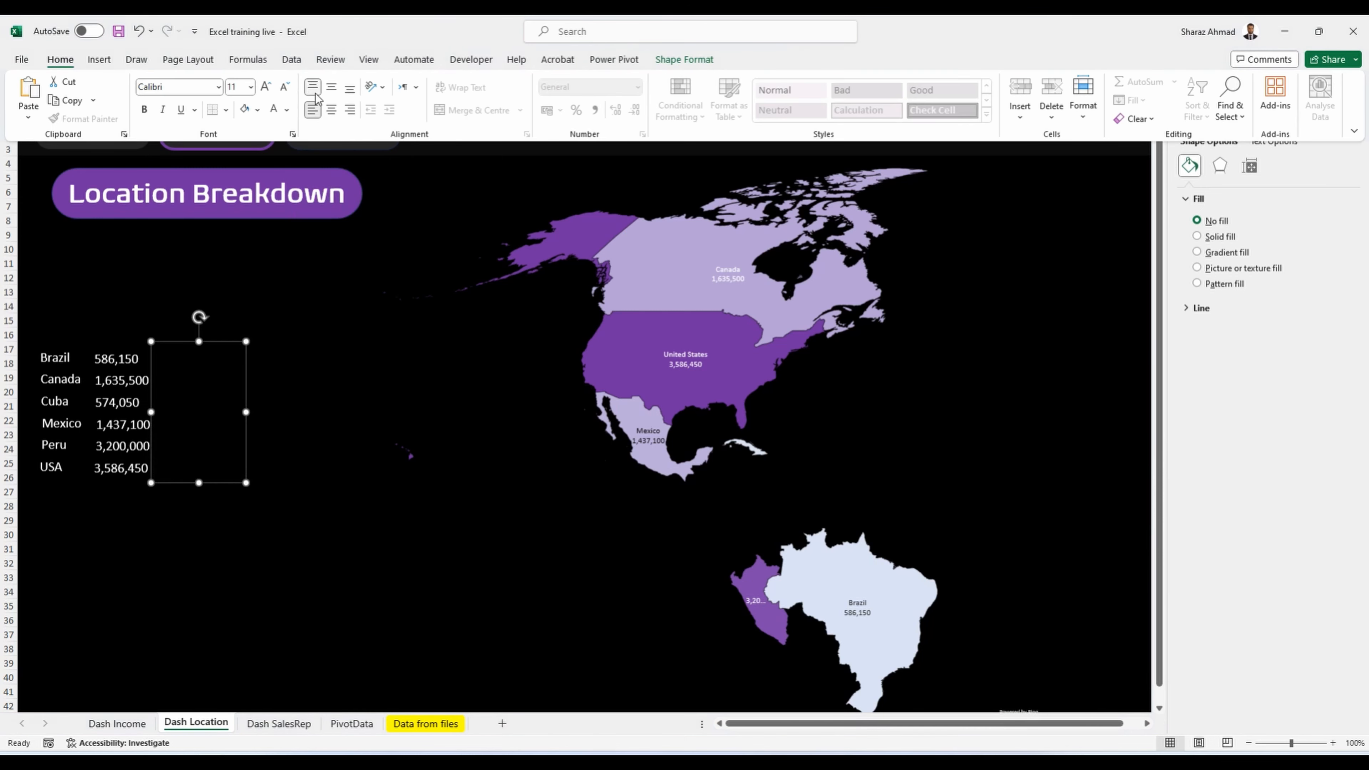
left_click(250, 87)
left_click(246, 227)
left_click(695, 59)
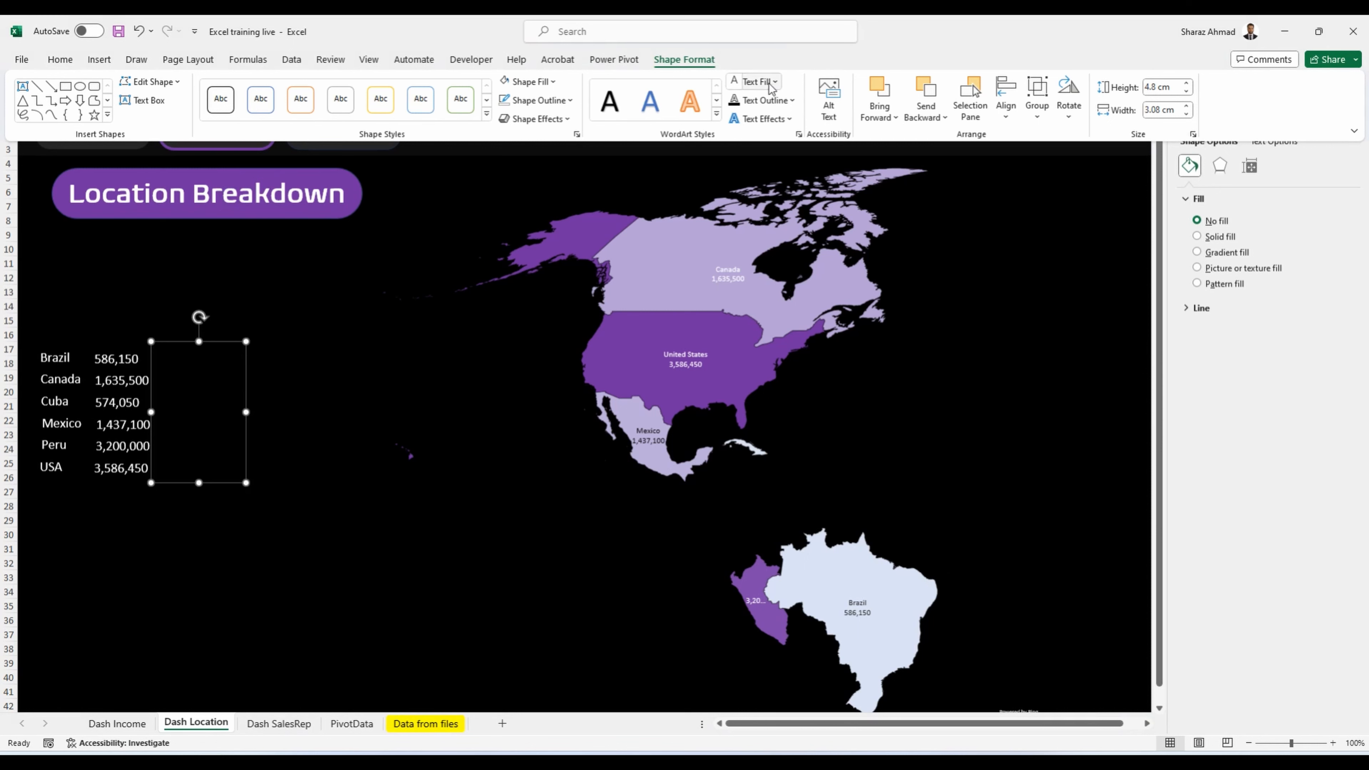
left_click(766, 86)
Step: Copy the years slicer from the Dash SalesRep sheet onto the Dash Location sheet, placing it above the country figures
left_click(279, 724)
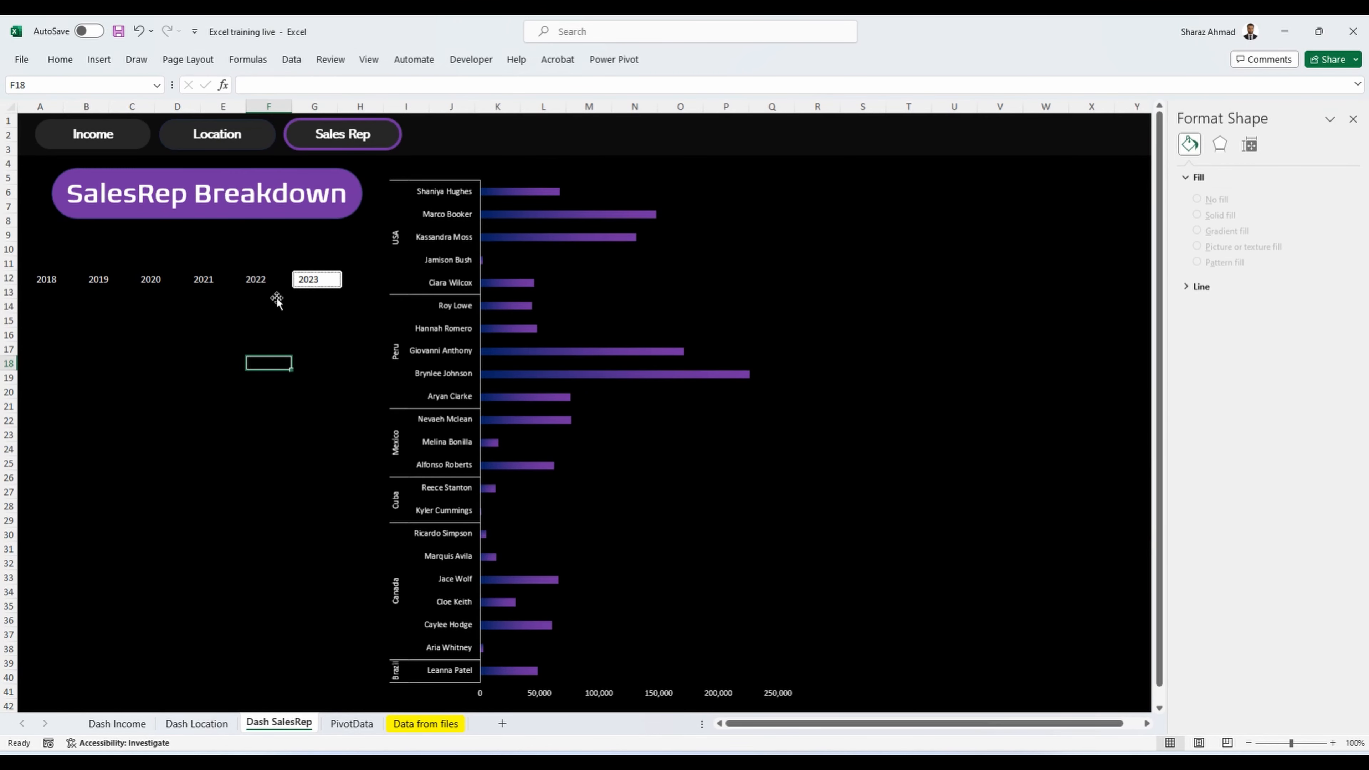
left_click(215, 280)
right_click(215, 280)
left_click(254, 313)
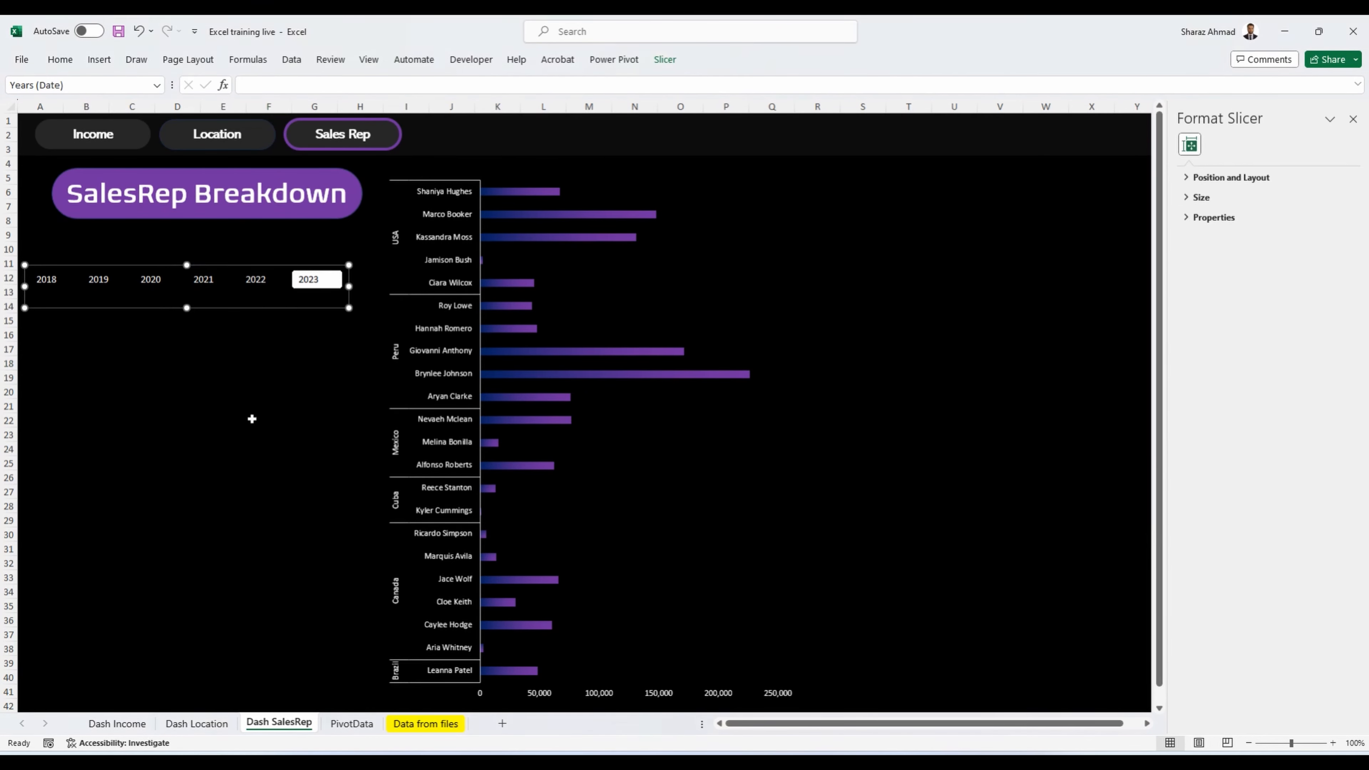
left_click(222, 730)
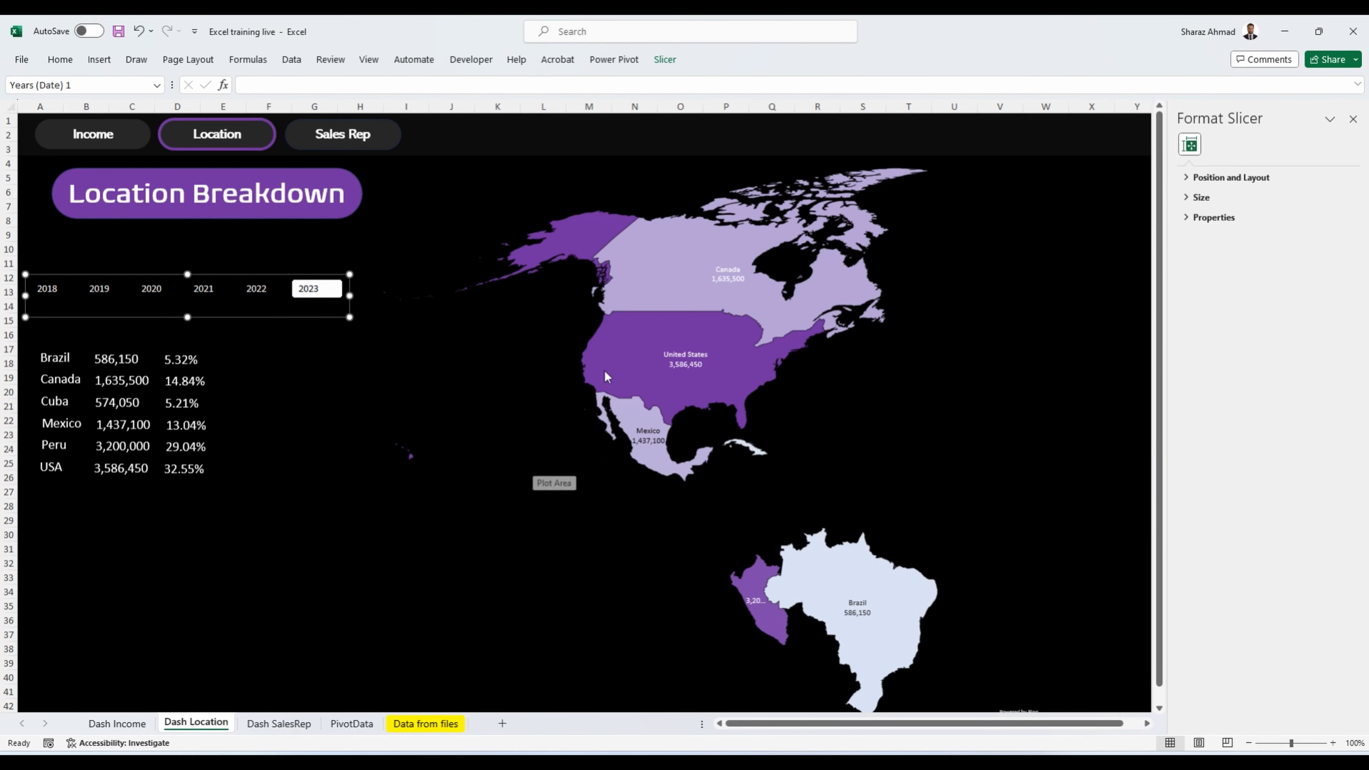
Step: Examine the source data range of the map chart on the Dash Location sheet
left_click(638, 255)
right_click(638, 257)
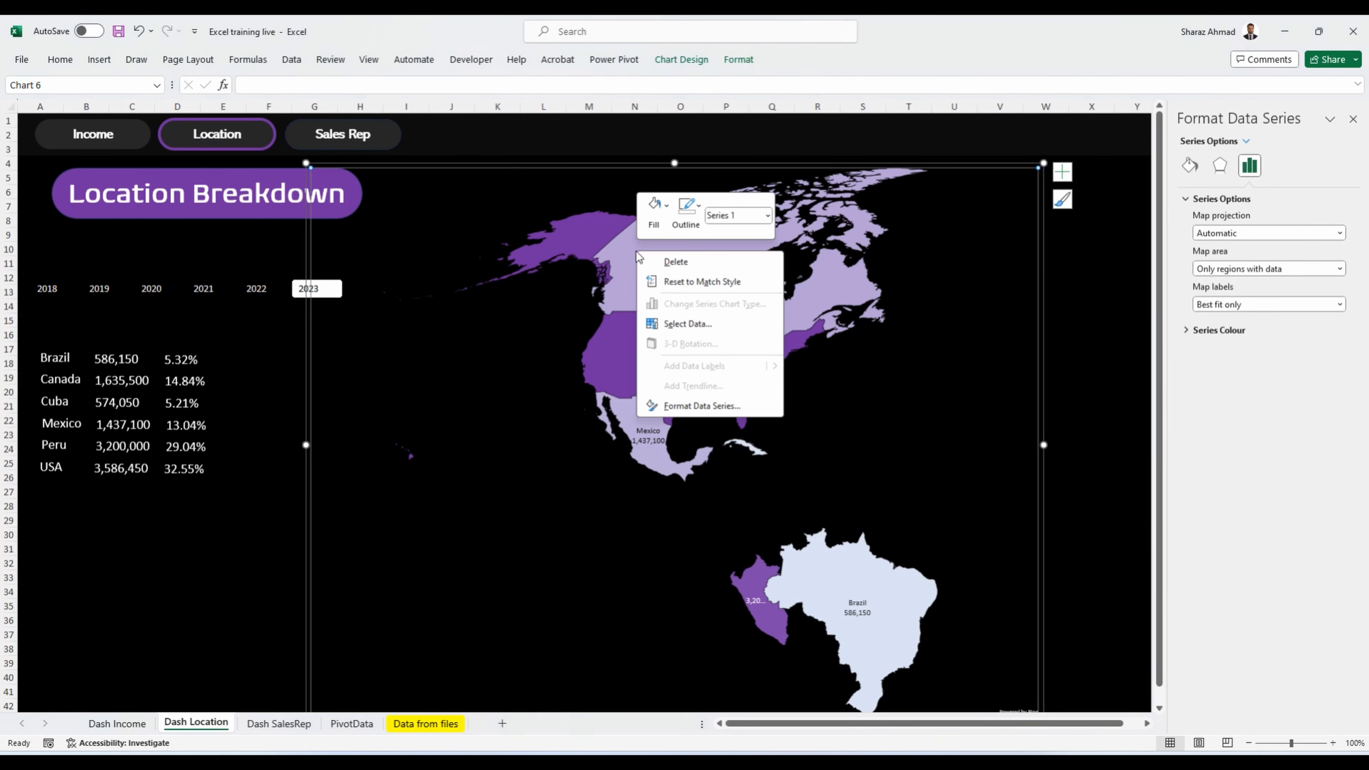
left_click(656, 316)
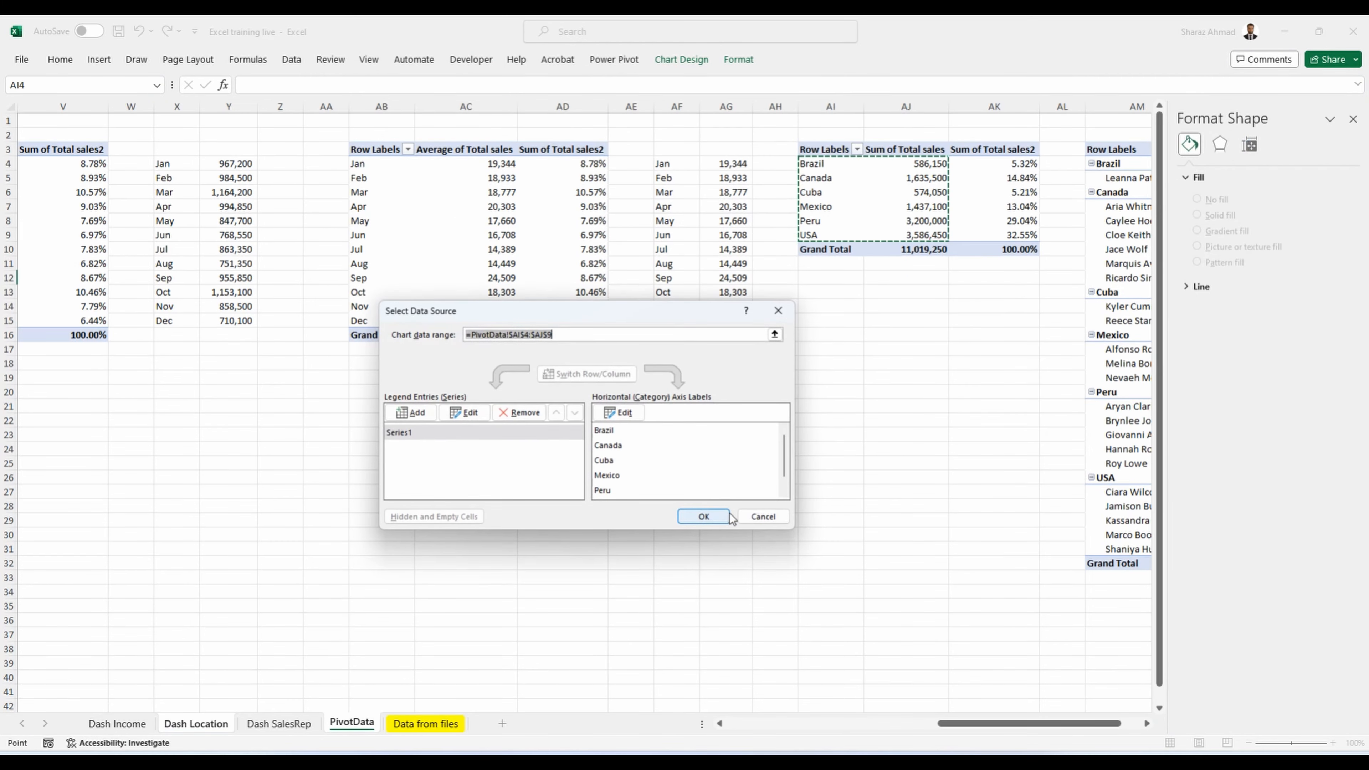
left_click(743, 515)
Step: Look up the name of the country sales pivot table on the PivotData sheet
left_click(286, 724)
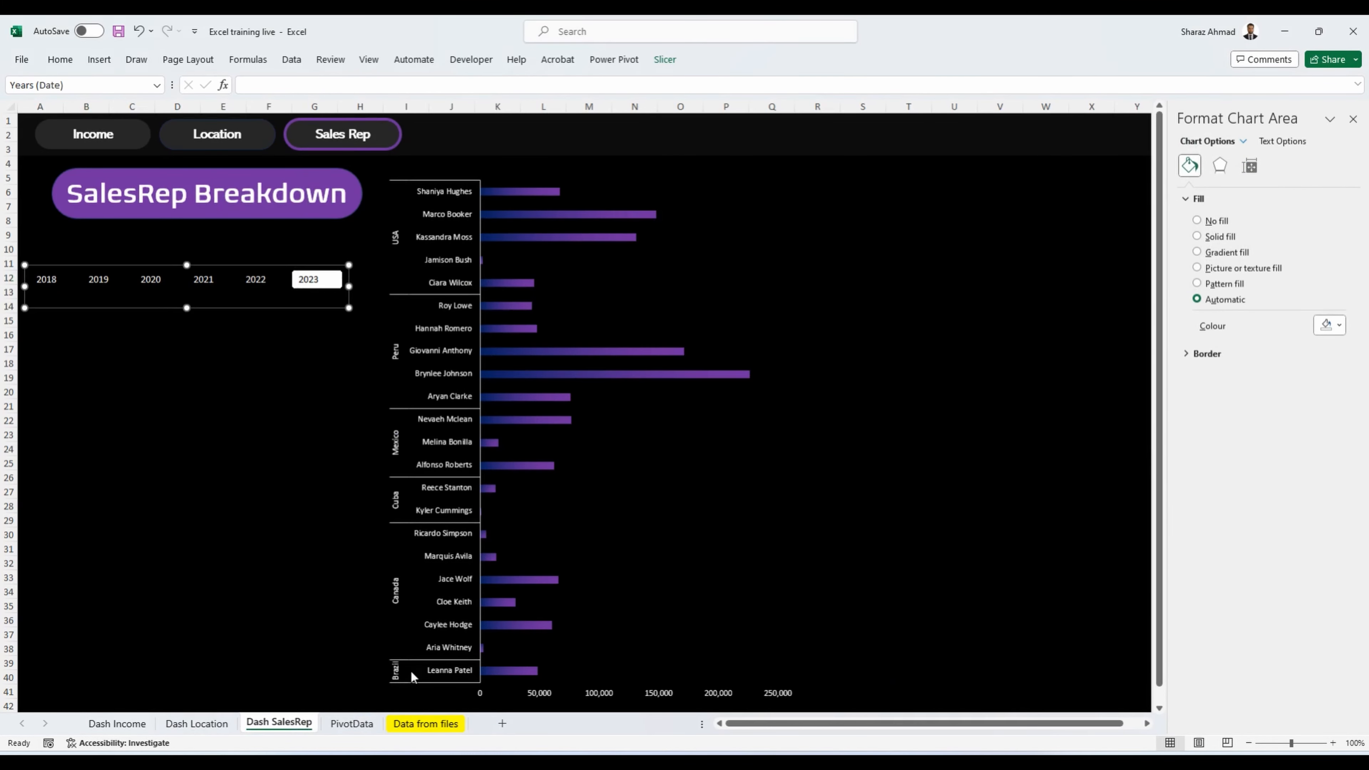
left_click(367, 724)
left_click(861, 226)
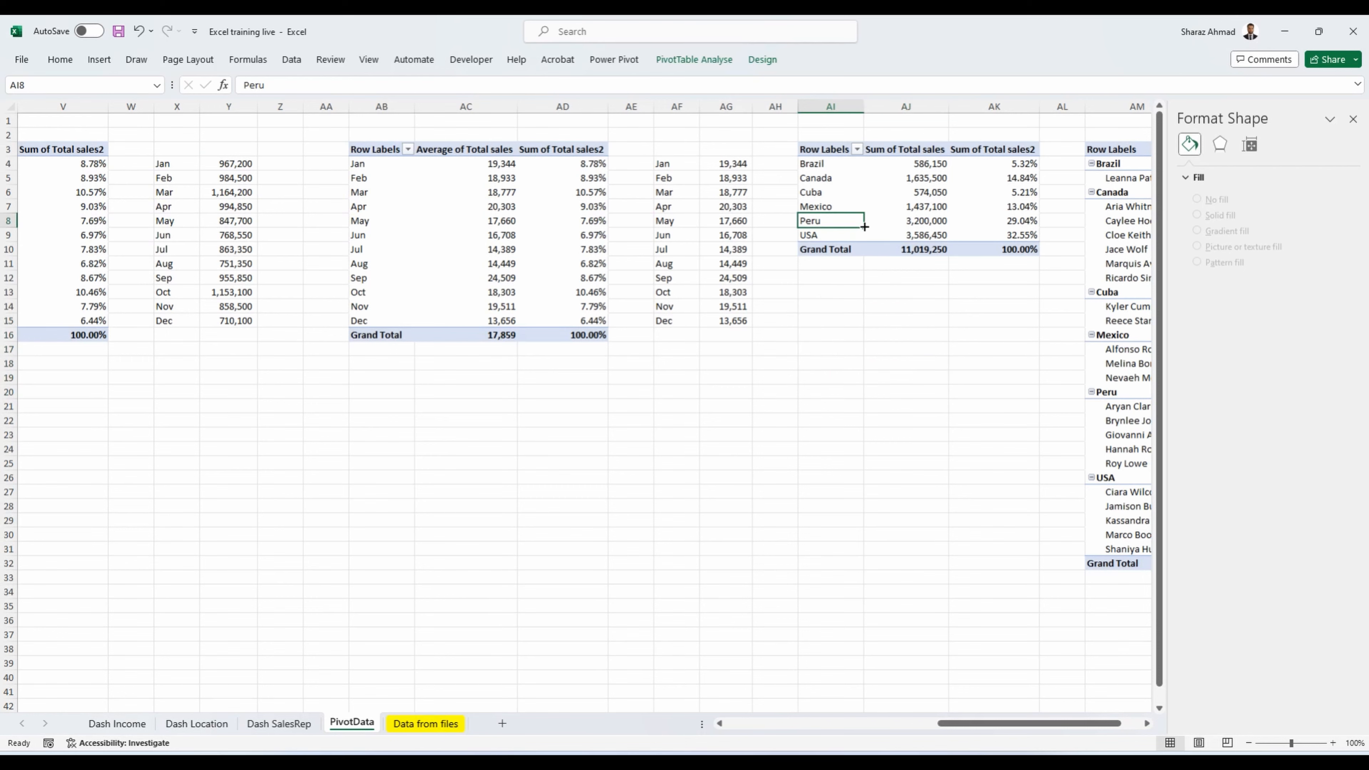
left_click(757, 61)
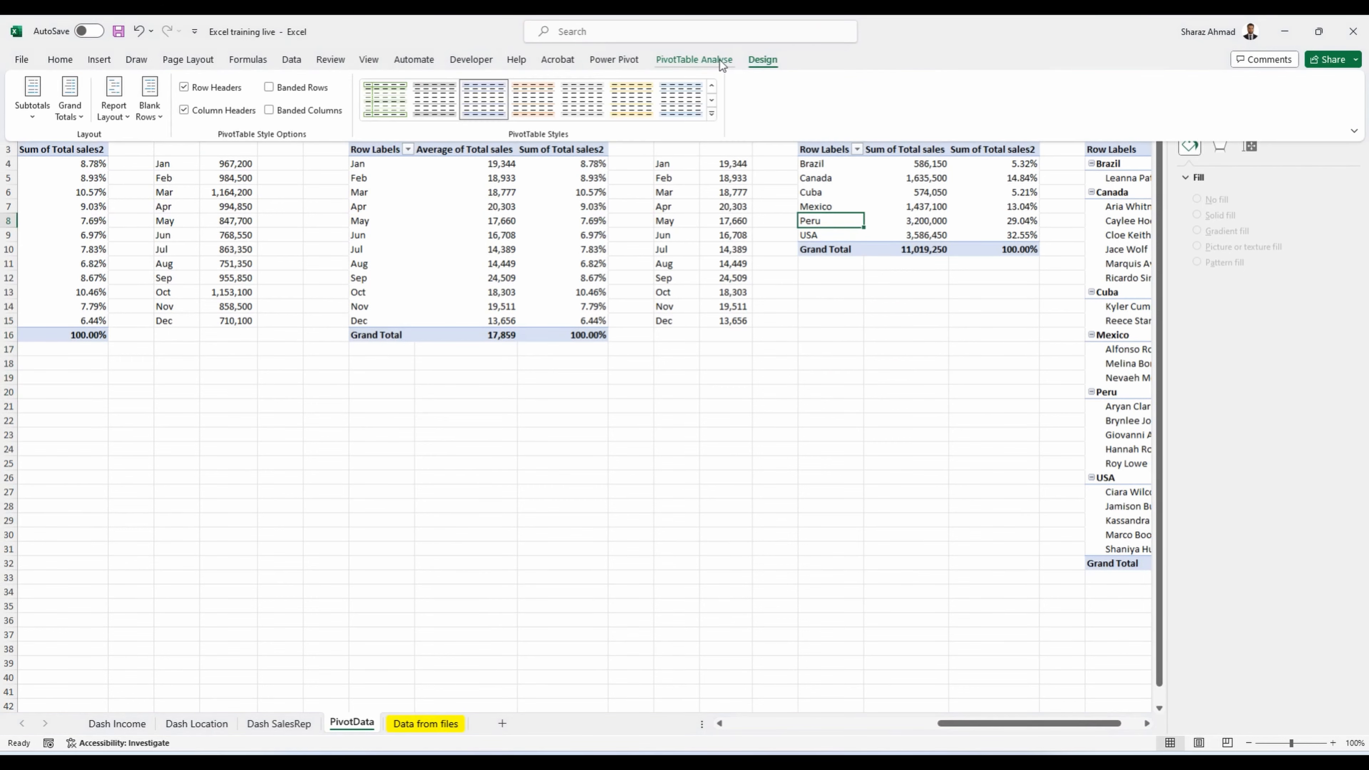
left_click(720, 59)
left_click(356, 533)
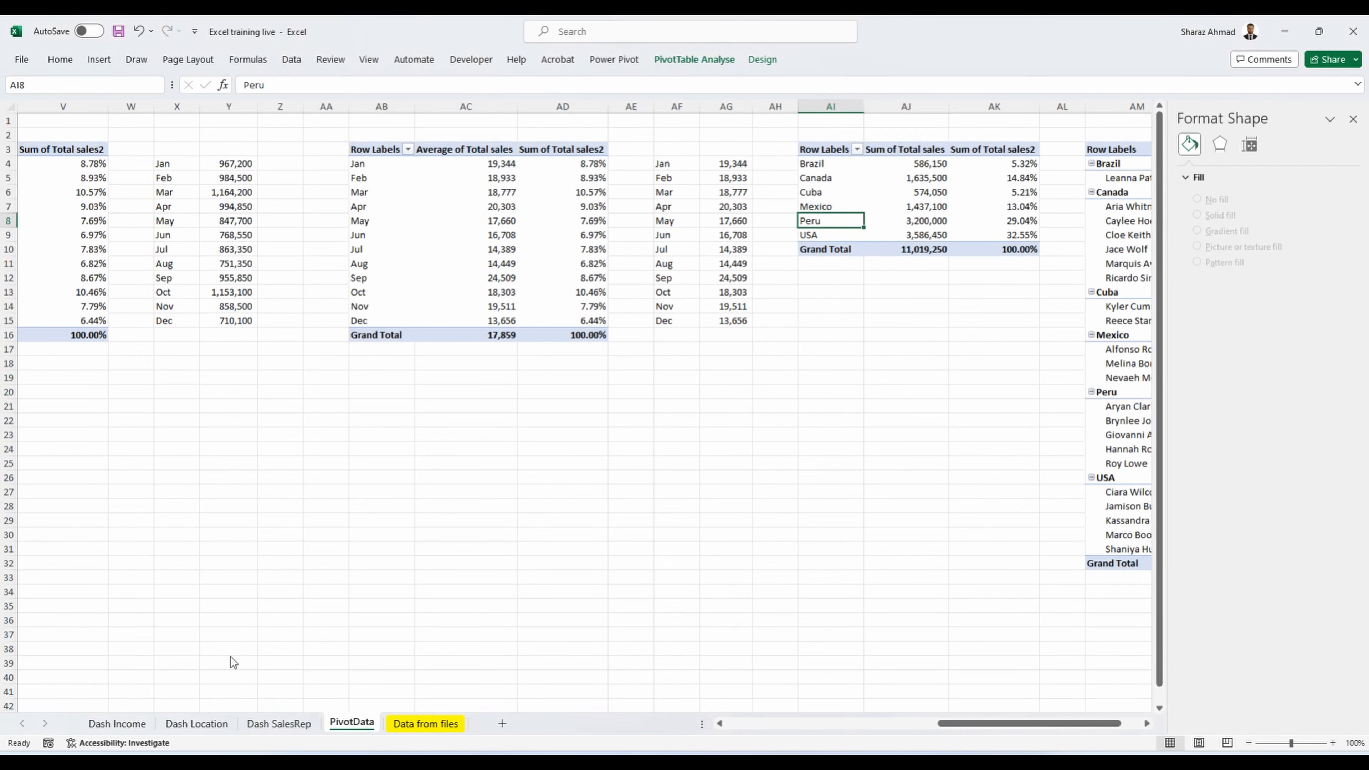
Step: Change the Dash Location years slicer's report connections, connecting PivotTable5 and disconnecting PivotTable6
left_click(206, 726)
right_click(224, 291)
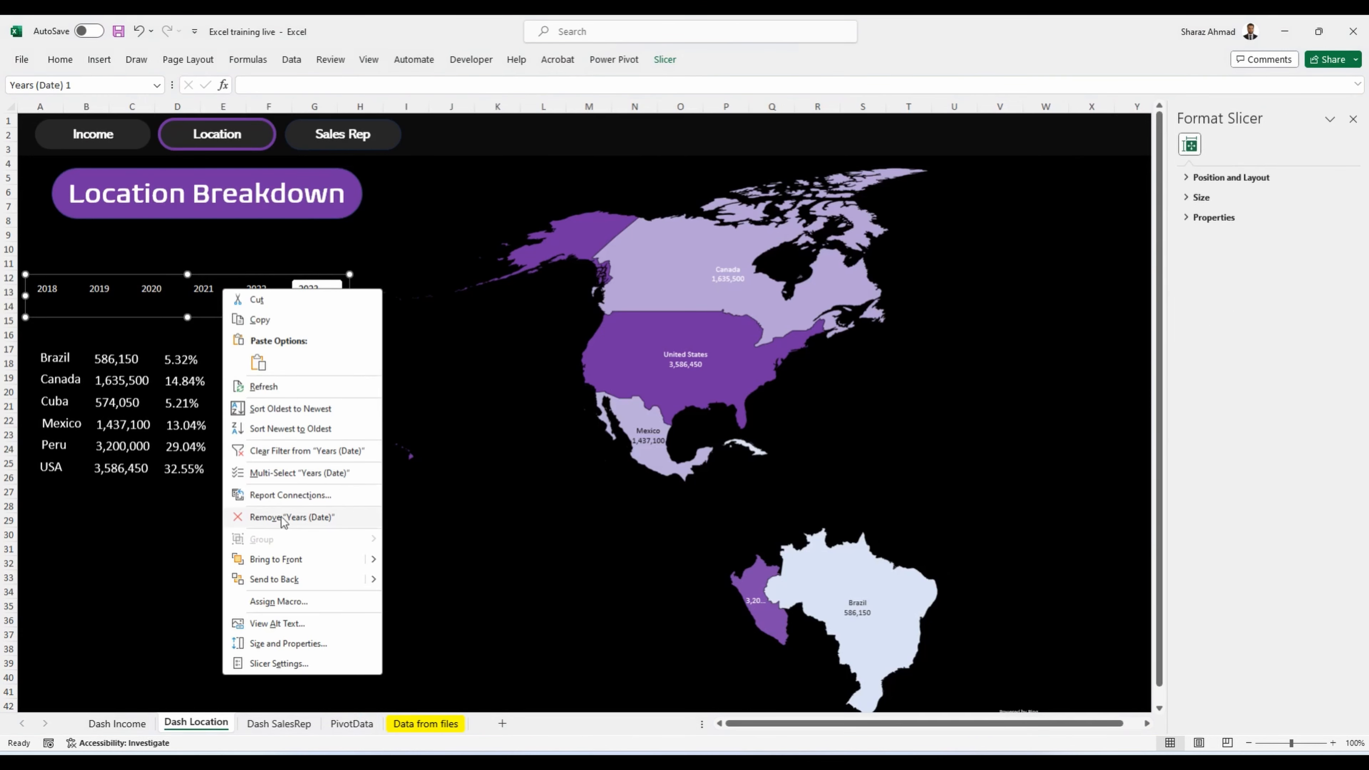
left_click(289, 495)
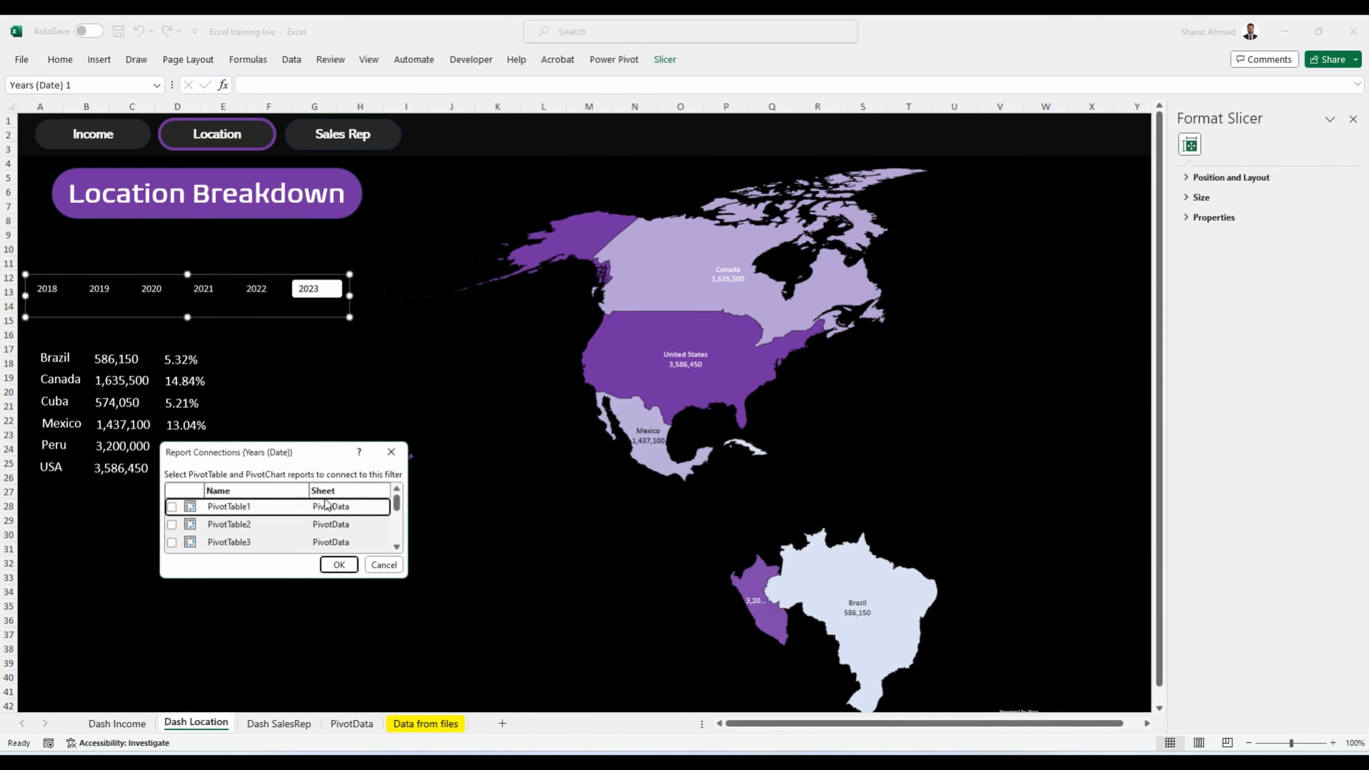
scroll(258, 523, "down", 2)
left_click(254, 529)
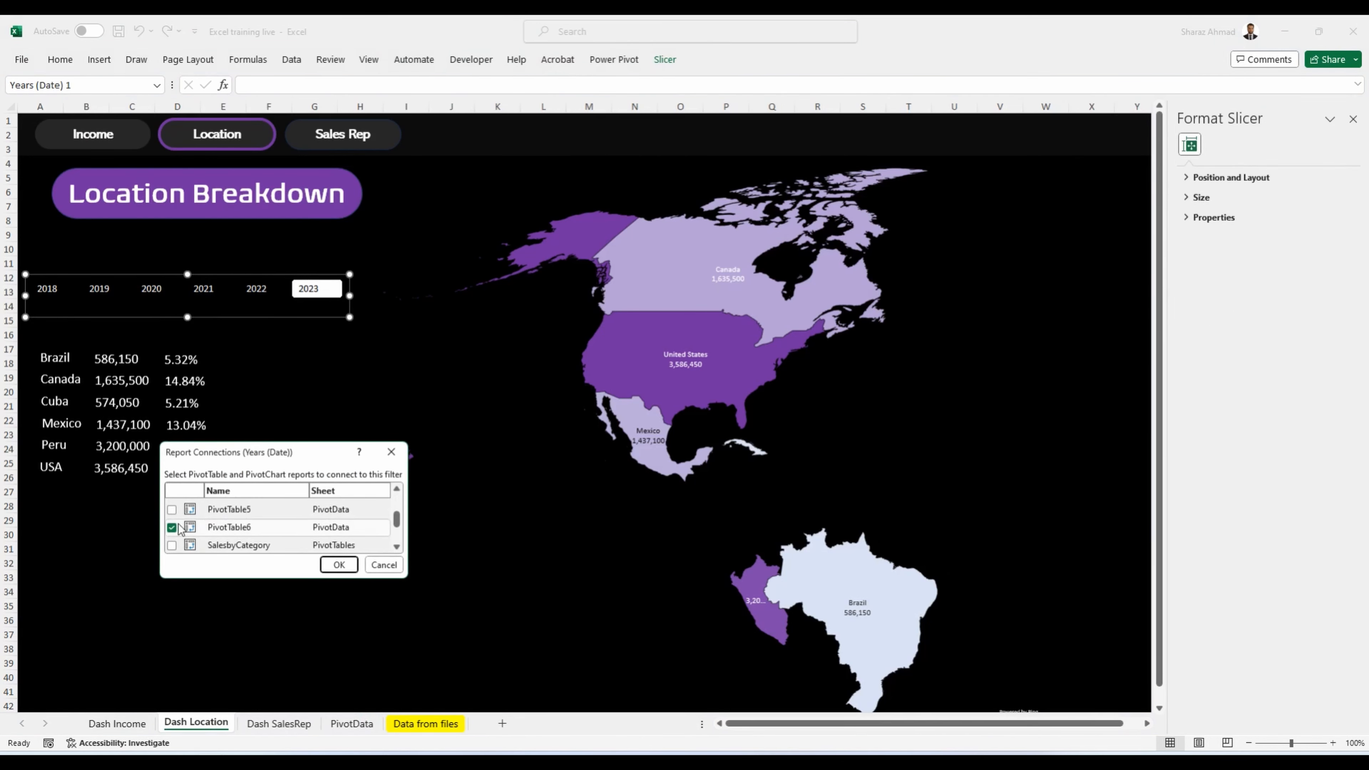
left_click(171, 509)
left_click(172, 527)
left_click(334, 565)
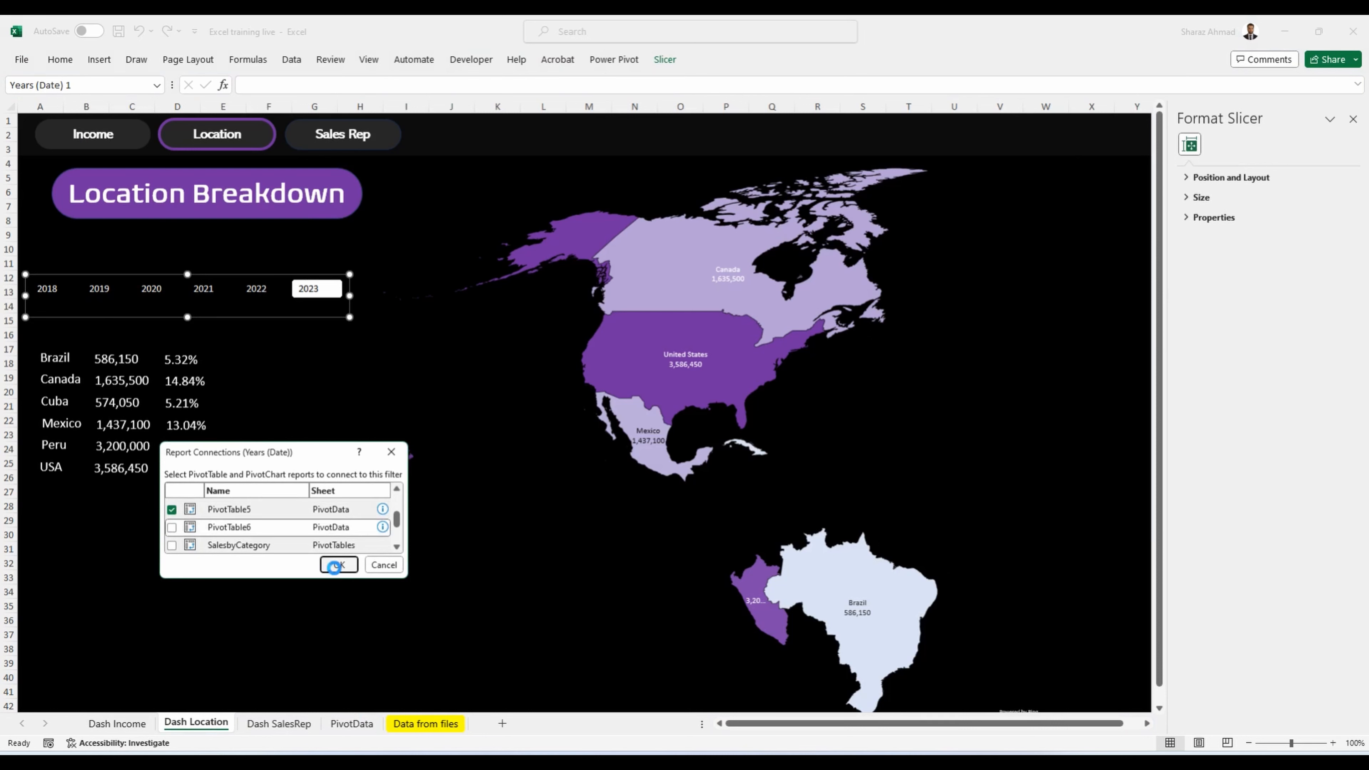
Step: Test the years slicer on the location dashboard by filtering one year at a time from 2022 back to 2018
left_click(256, 295)
left_click(213, 289)
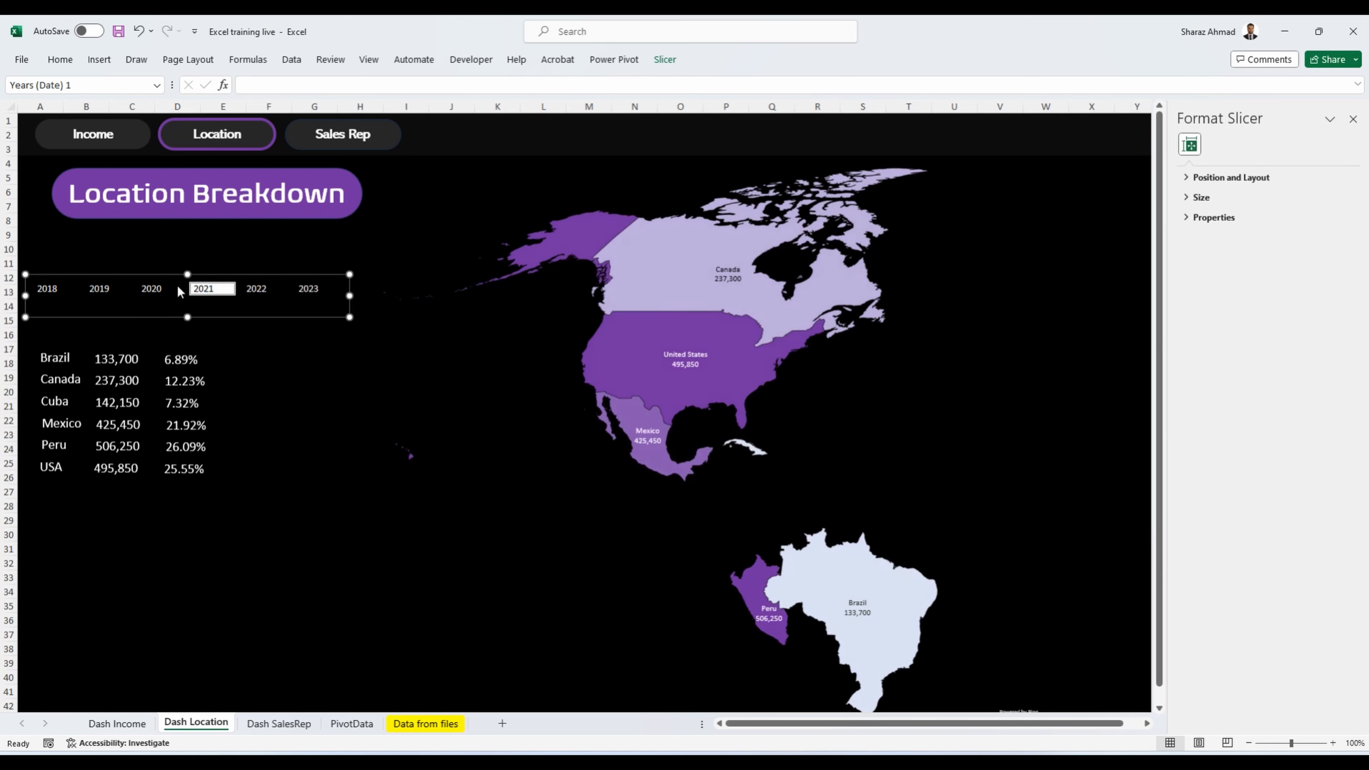
left_click(151, 290)
left_click(99, 289)
left_click(48, 289)
Step: Draw a thin horizontal rectangle between the years slicer and the country figures on the location dashboard
left_click(109, 64)
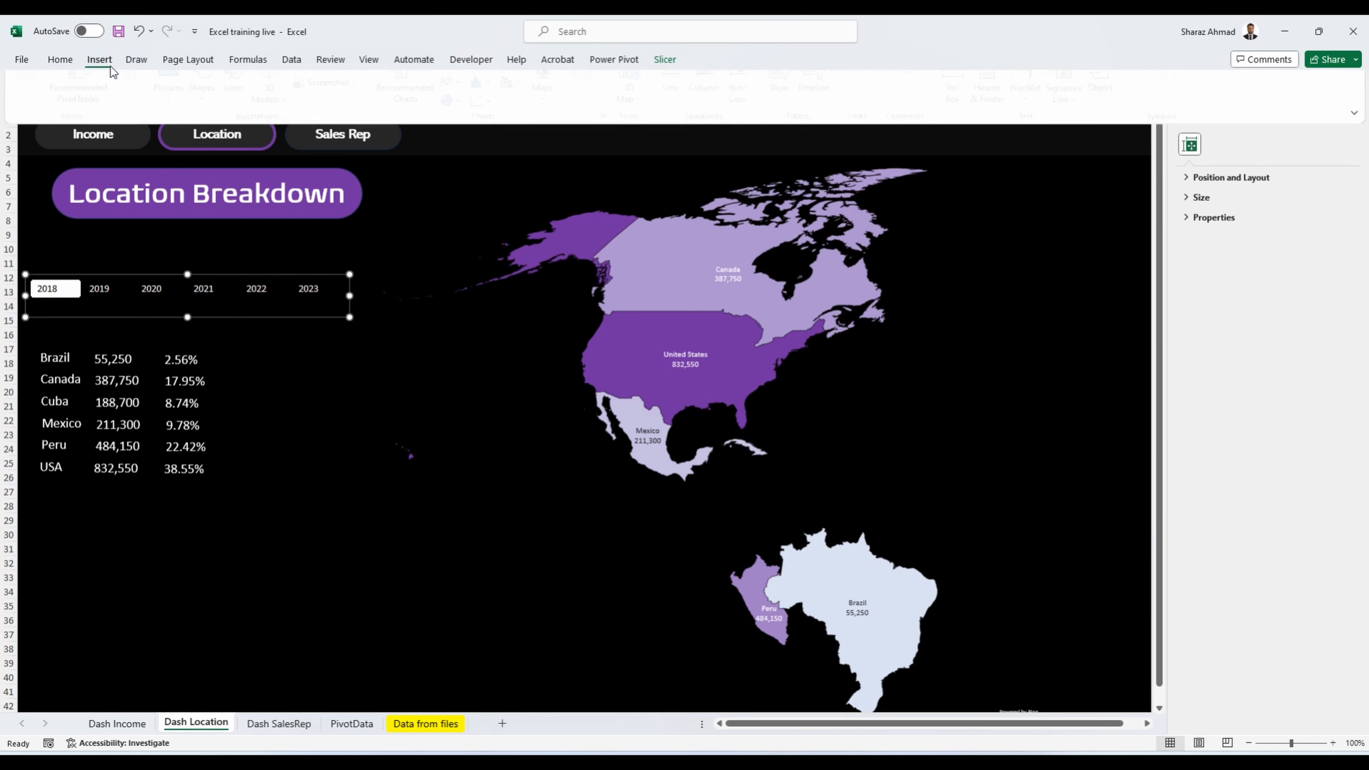
left_click(200, 100)
left_click(248, 156)
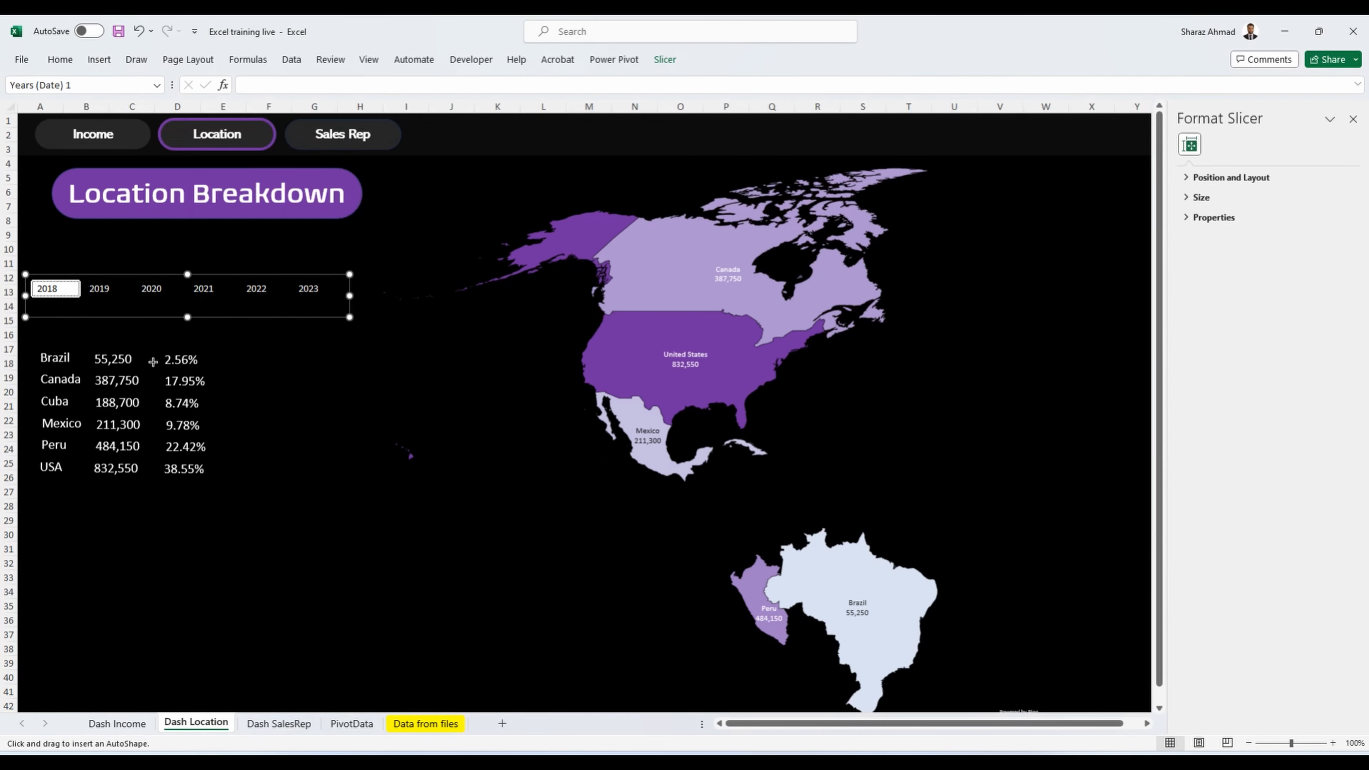
left_click_drag(138, 388, 70, 321)
left_click_drag(139, 354, 288, 325)
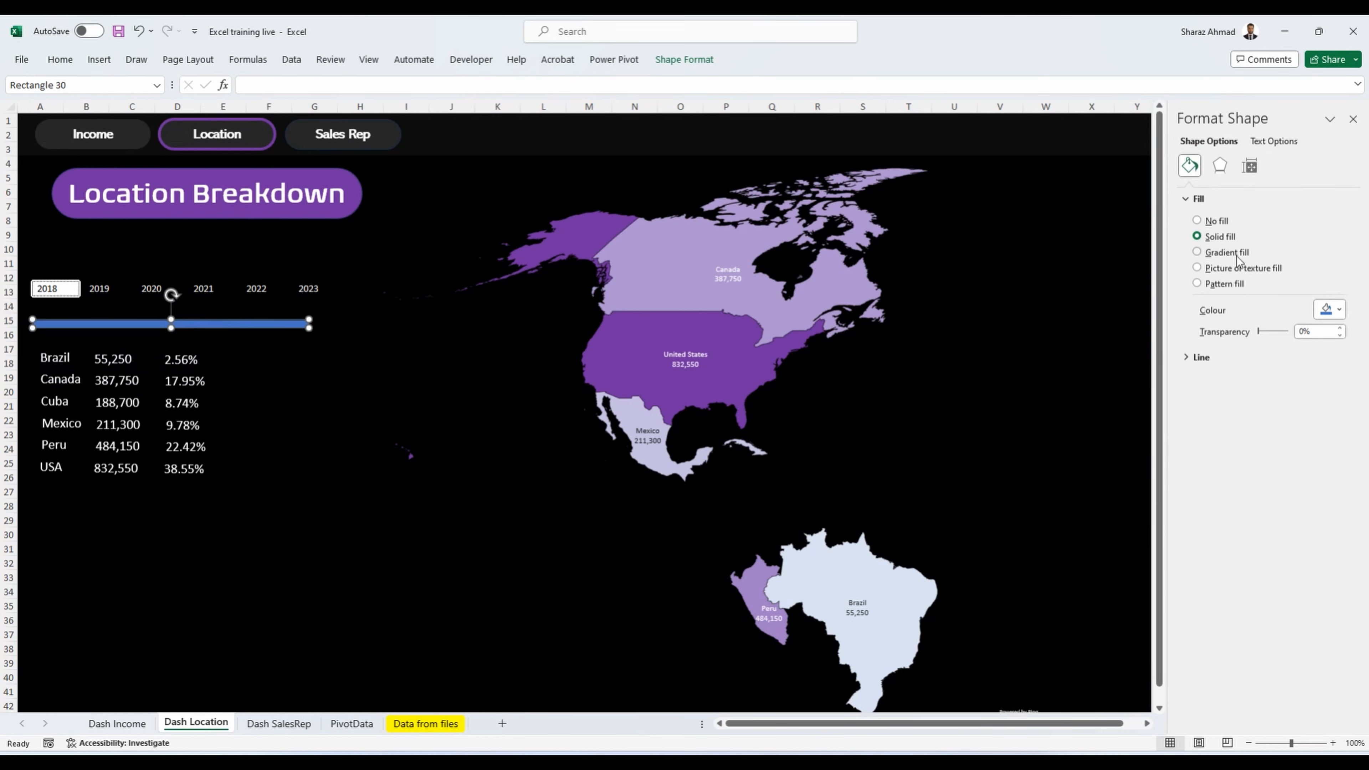
Step: Give the thin rectangle a gradient fill with a white first stop and a purple last stop
left_click(1197, 252)
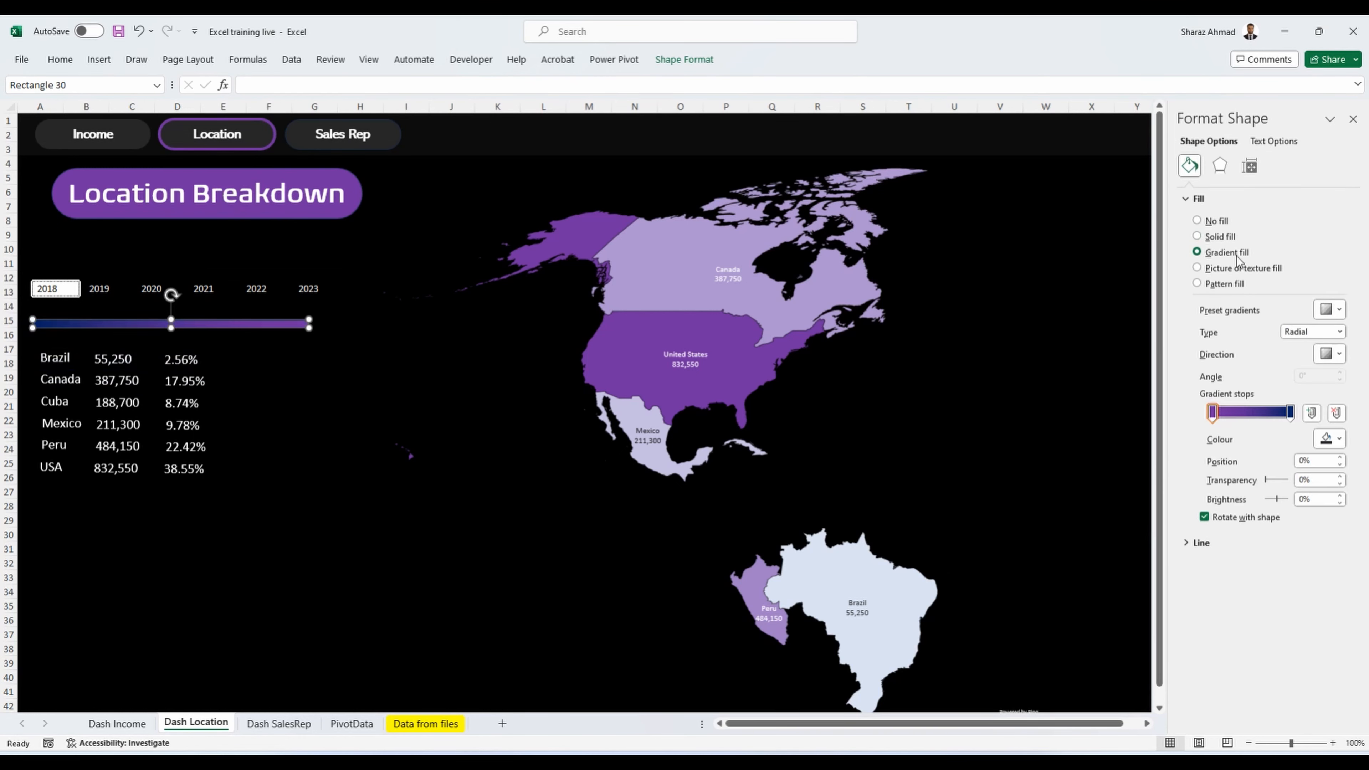
left_click(1330, 438)
left_click(1361, 573)
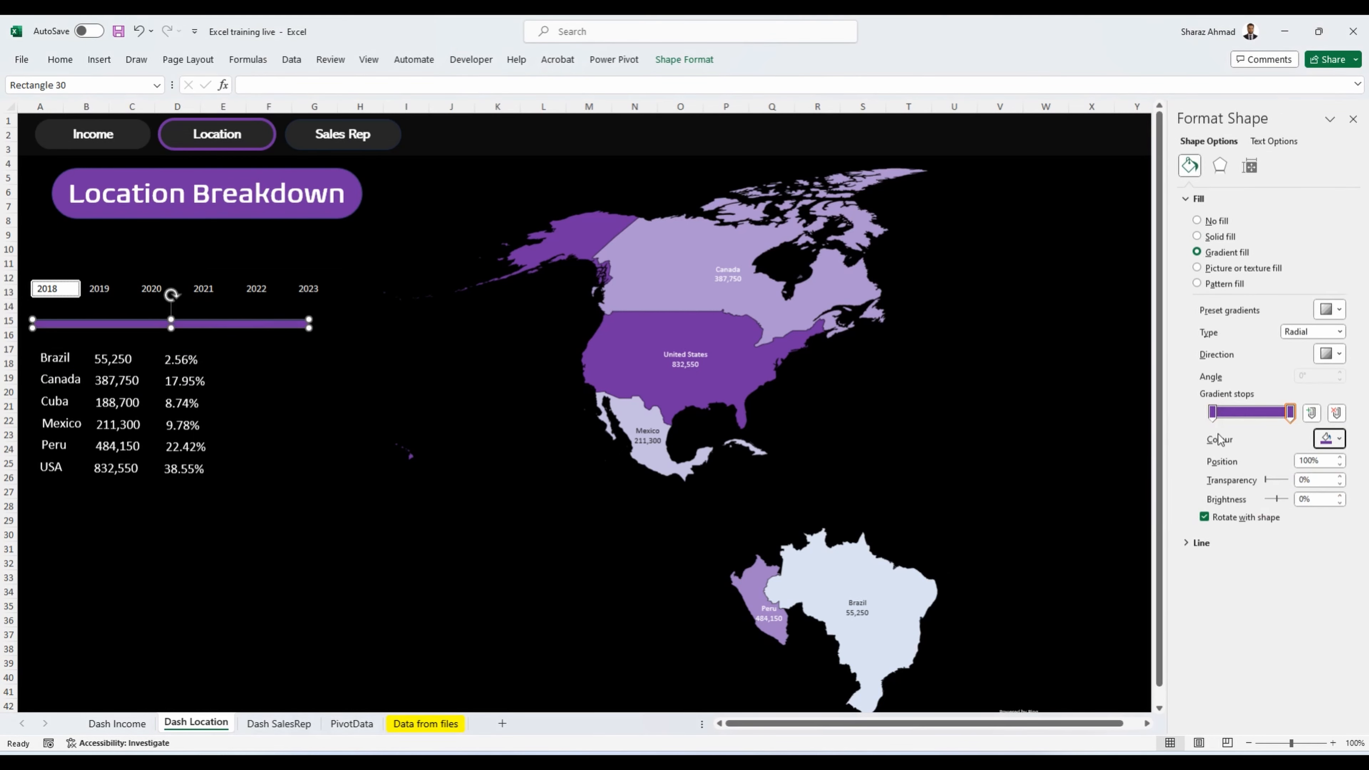
left_click(1213, 412)
left_click(1331, 438)
left_click(1252, 476)
Step: Filter the years slicer to 2022 and copy it onto the Dash Income sheet, placing it beneath the Income Breakdown title
left_click(278, 286)
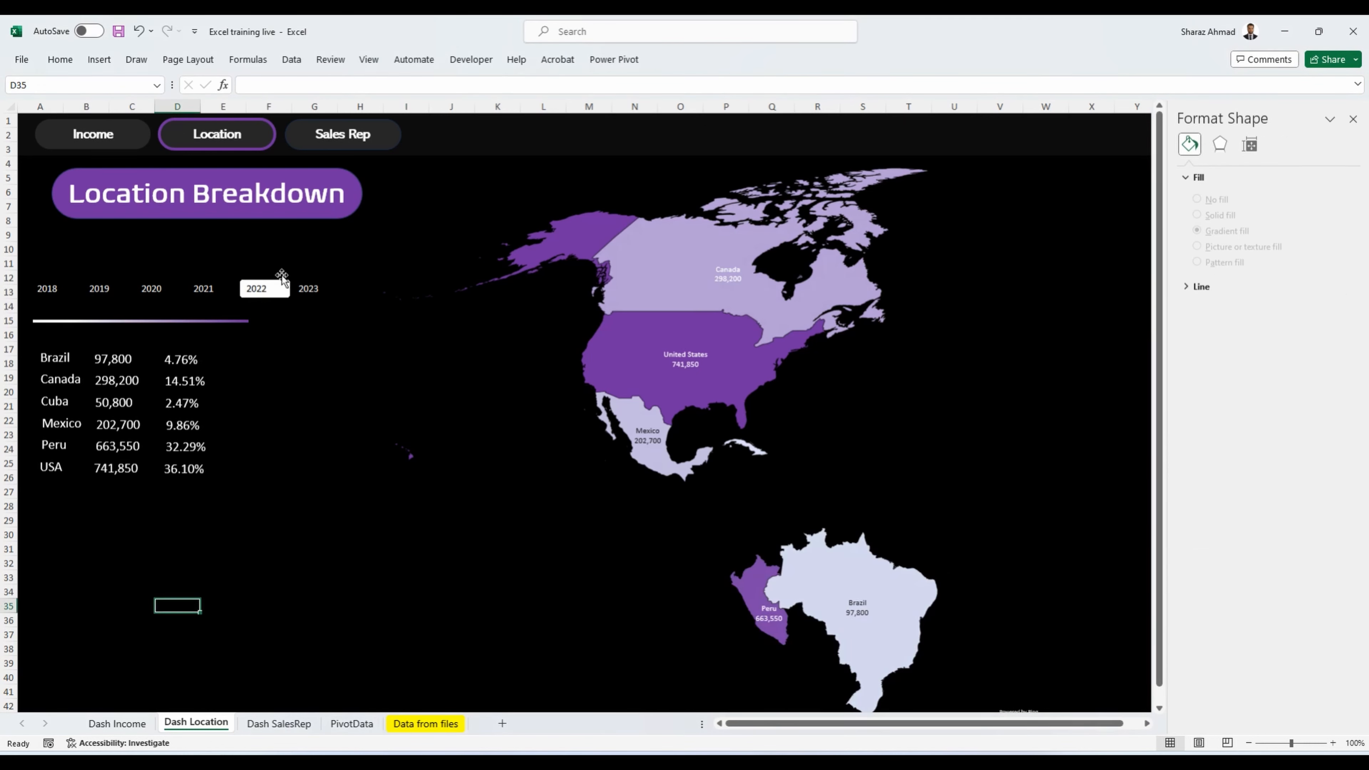
left_click(132, 723)
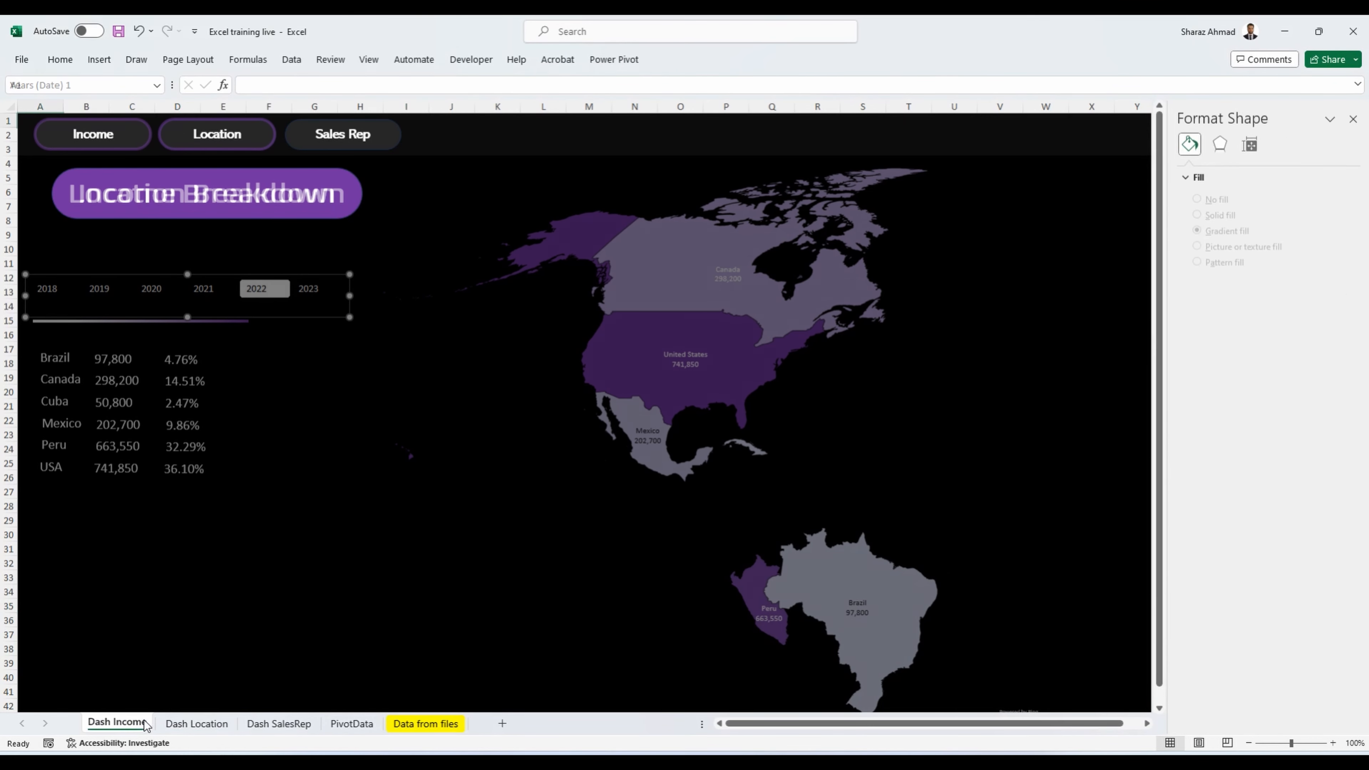
key("ctrl+v")
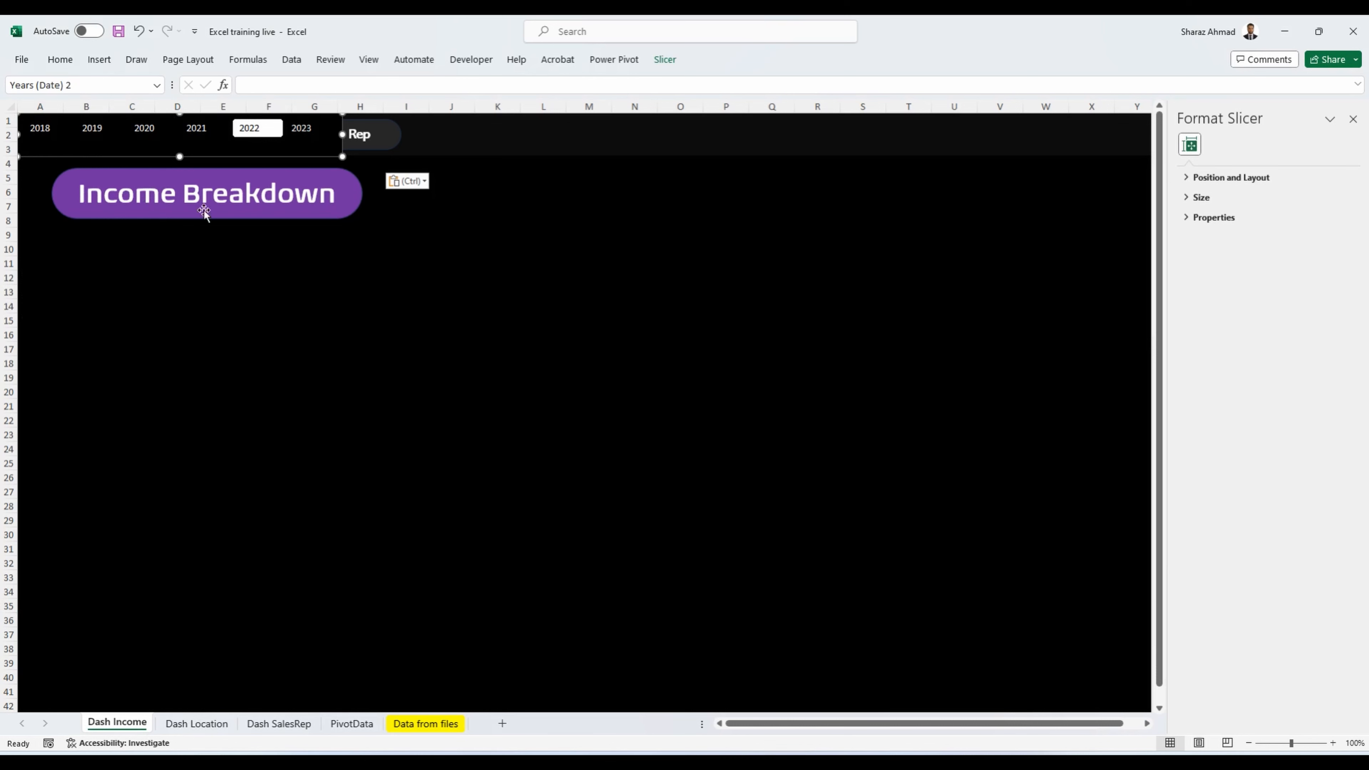
left_click_drag(233, 158, 238, 268)
Step: Duplicate the Income Breakdown title shape, place the copy below the years slicer and change its text to Monthly Income
left_click(331, 178)
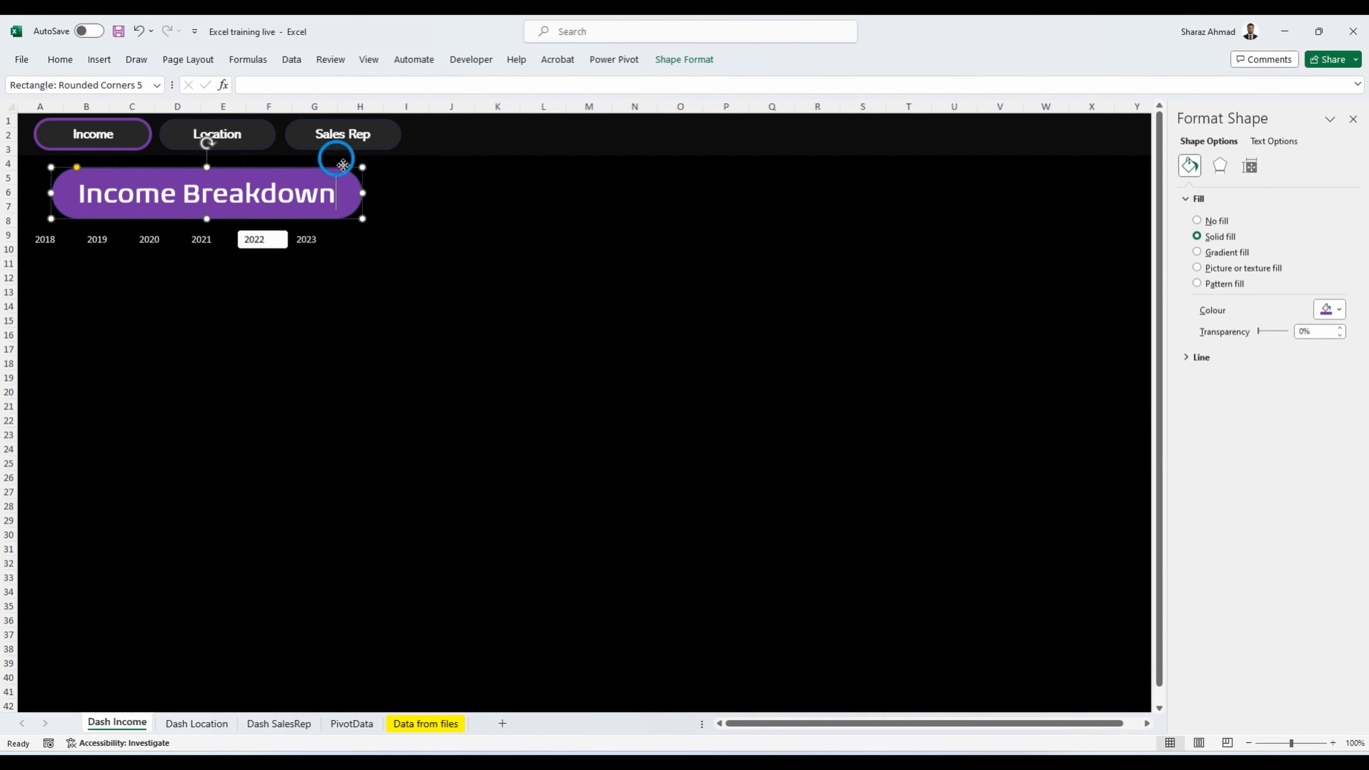
left_click(343, 165)
key("ctrl+d")
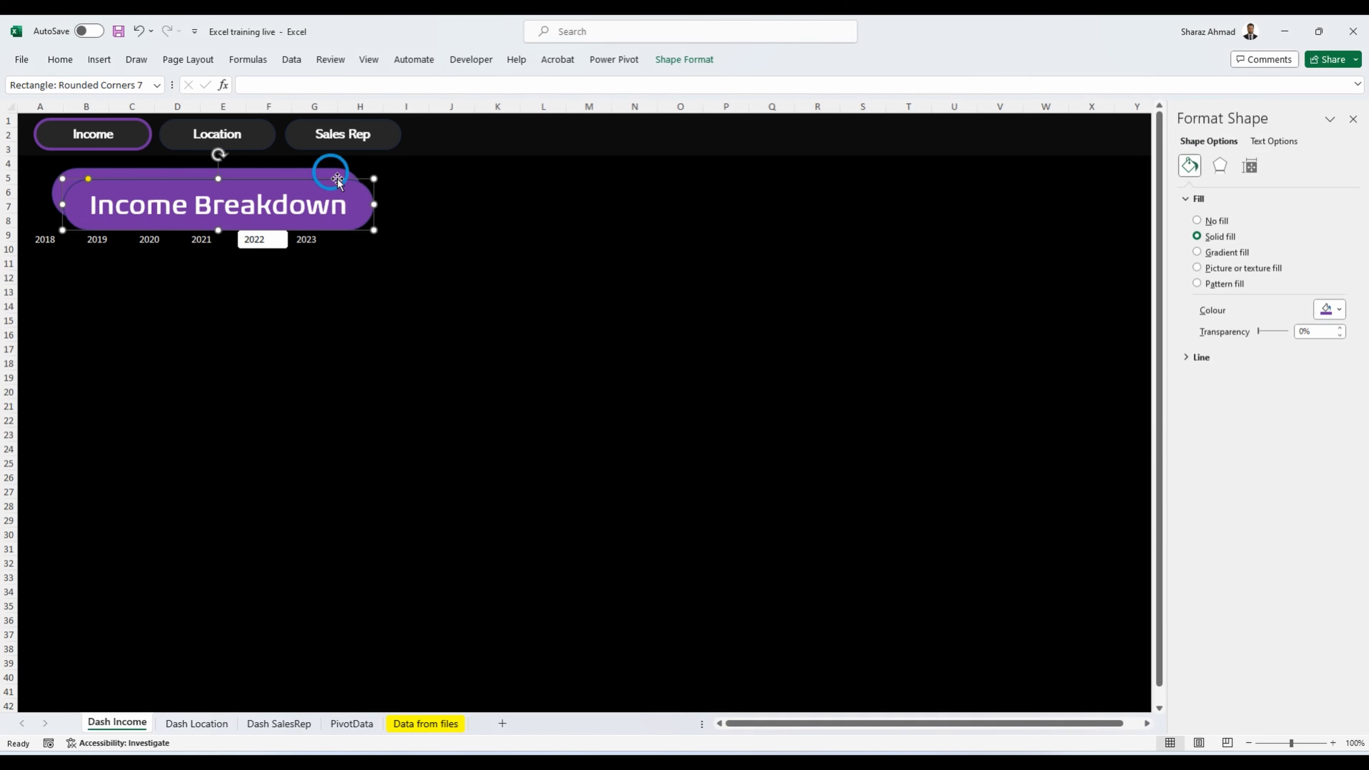
left_click_drag(337, 181, 293, 280)
triple_click(173, 301)
type("Monthly Income")
Step: Remove the fill from the Monthly Income heading shape
left_click(684, 59)
left_click(529, 81)
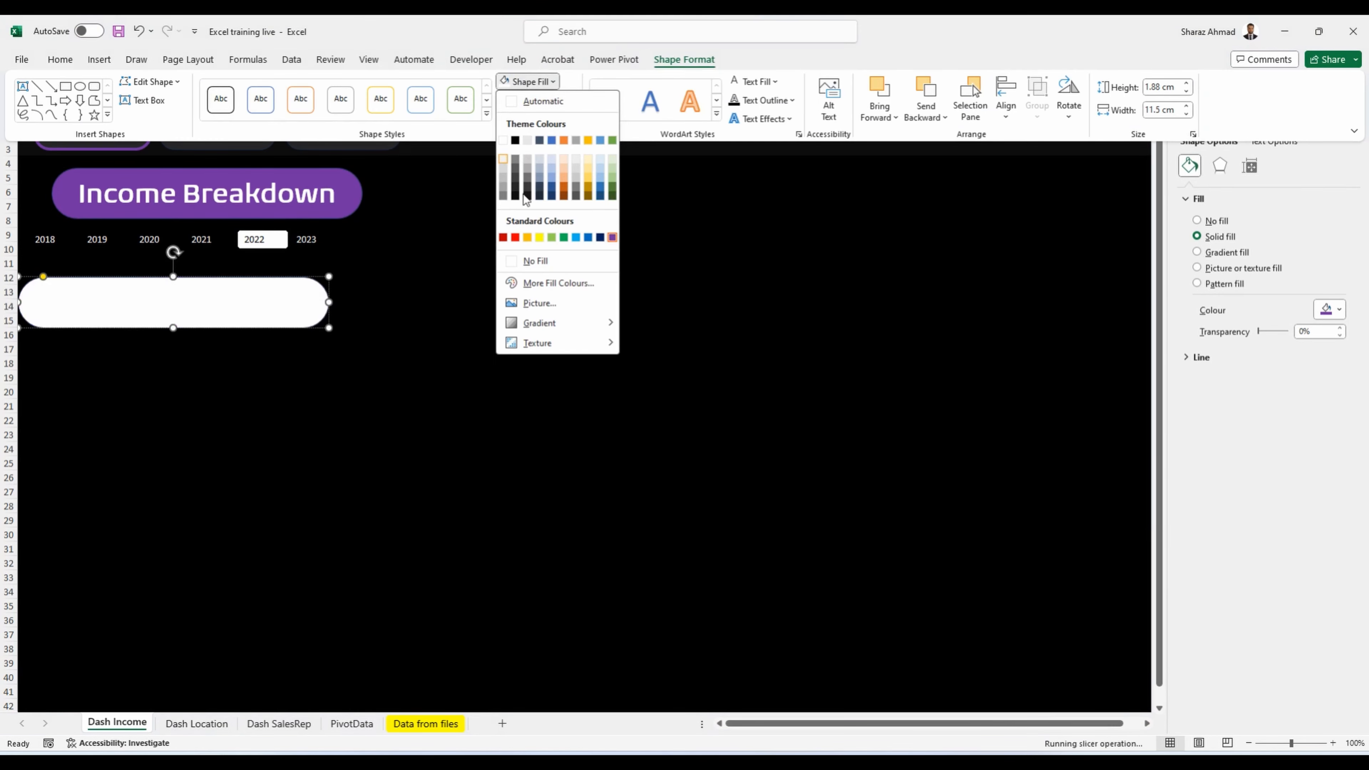
left_click(535, 260)
left_click(352, 590)
Step: Insert an area chart from the month and sales figures in X4:Y15 on the PivotData sheet
left_click(351, 723)
left_click_drag(766, 163, 814, 320)
left_click(99, 60)
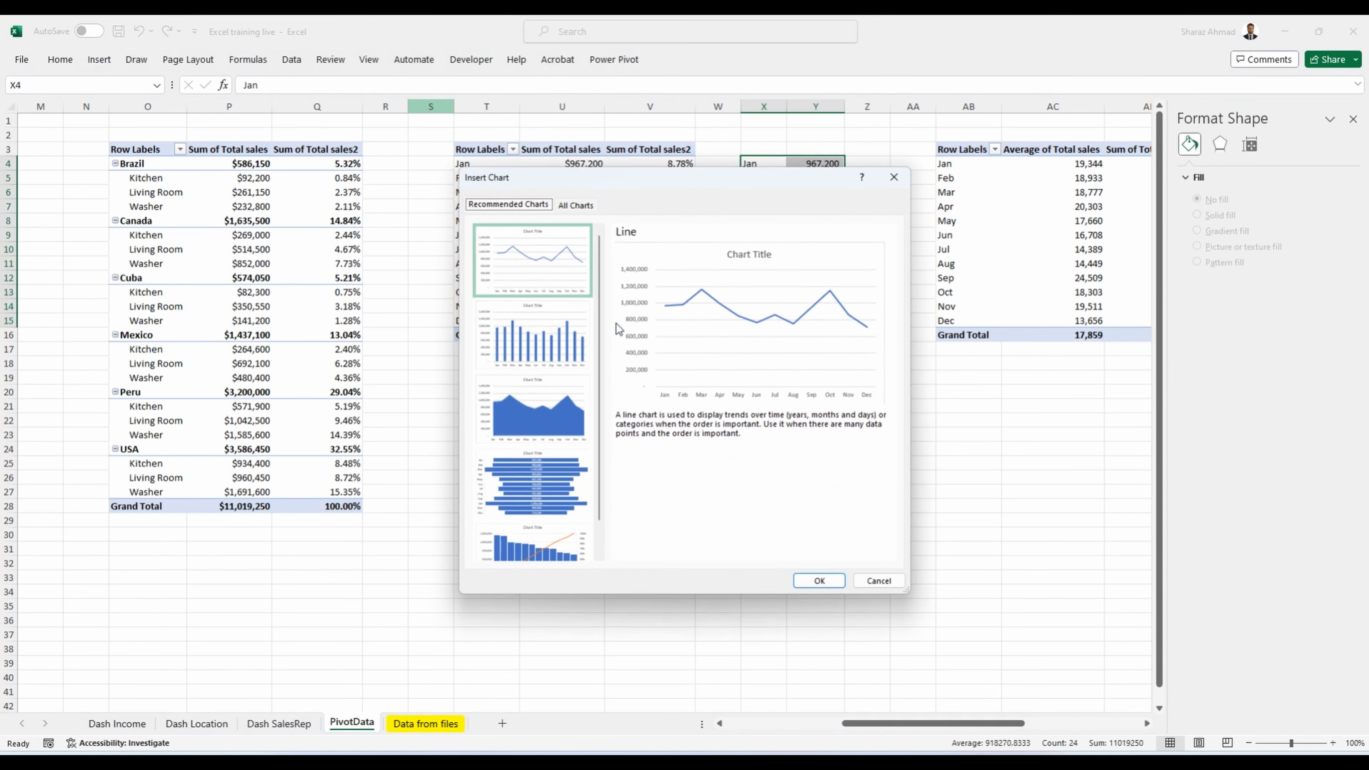
left_click(575, 204)
left_click(518, 351)
left_click(503, 335)
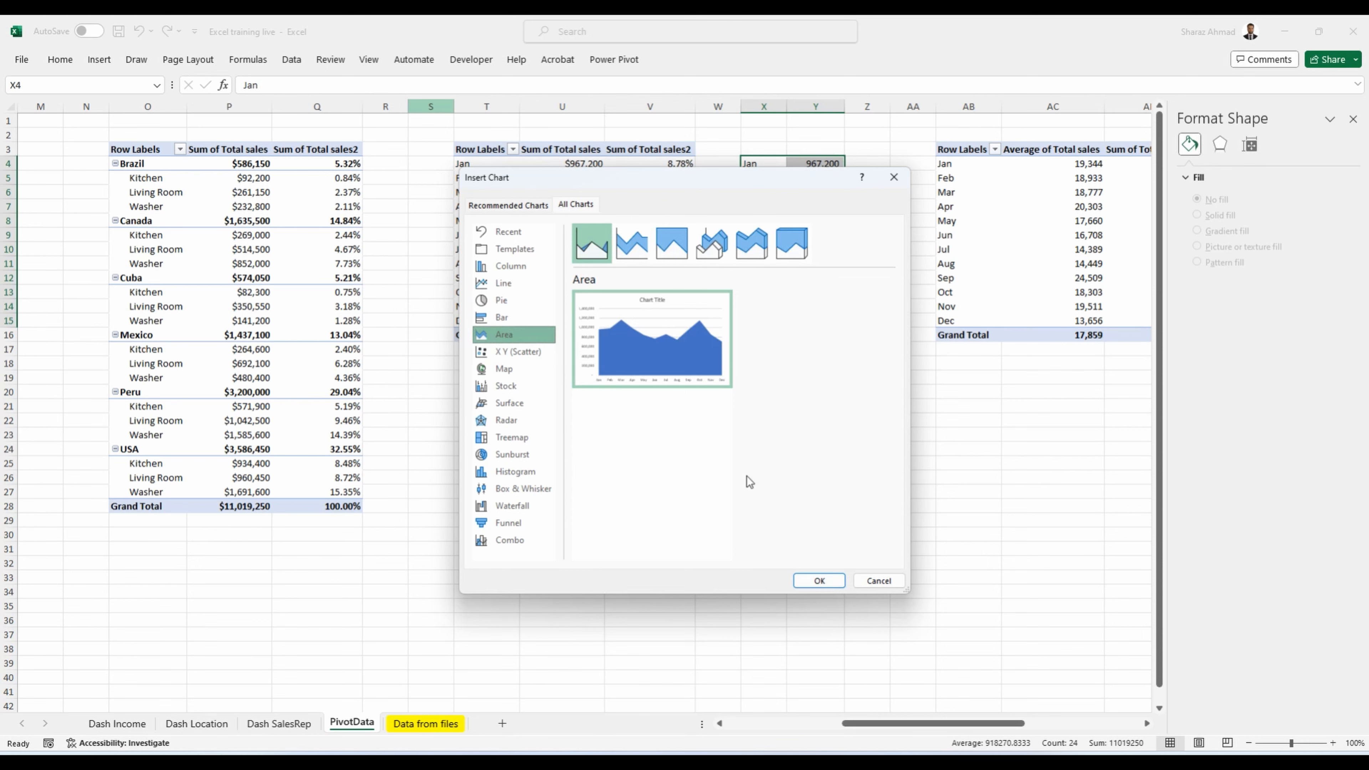
left_click(818, 580)
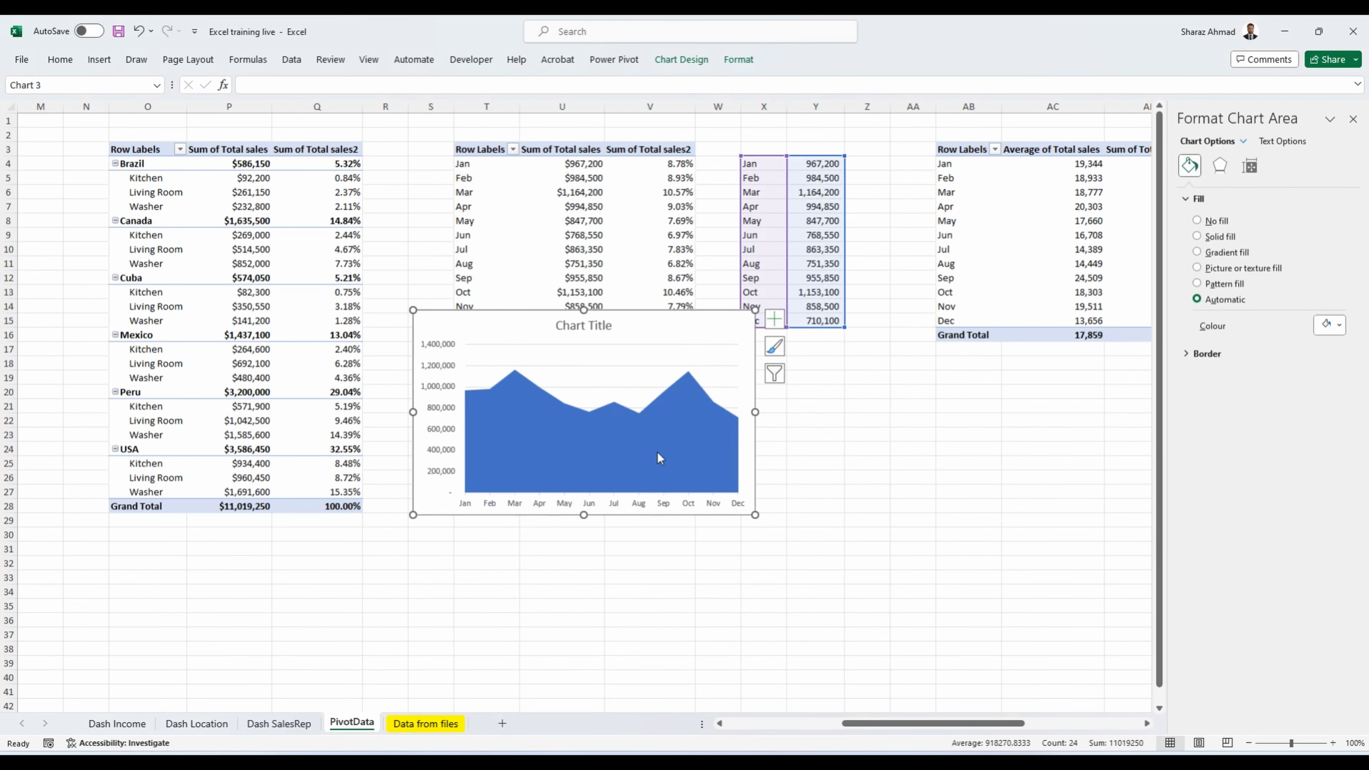
Step: Move the new area chart from PivotData to the Dash Income sheet
key("Delete")
left_click(136, 728)
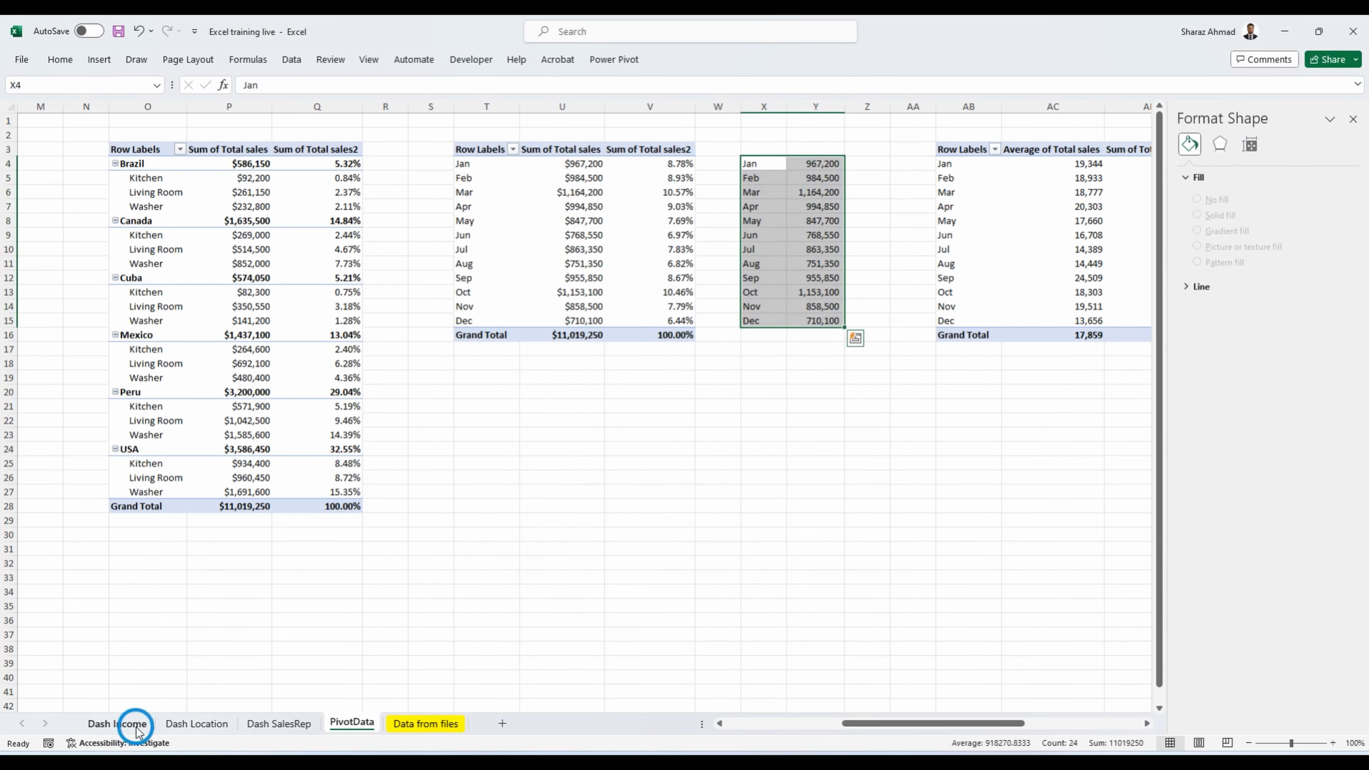
key("ctrl+v")
Step: Remove the chart title, vertical axis and gridlines from the area chart
left_click(372, 372)
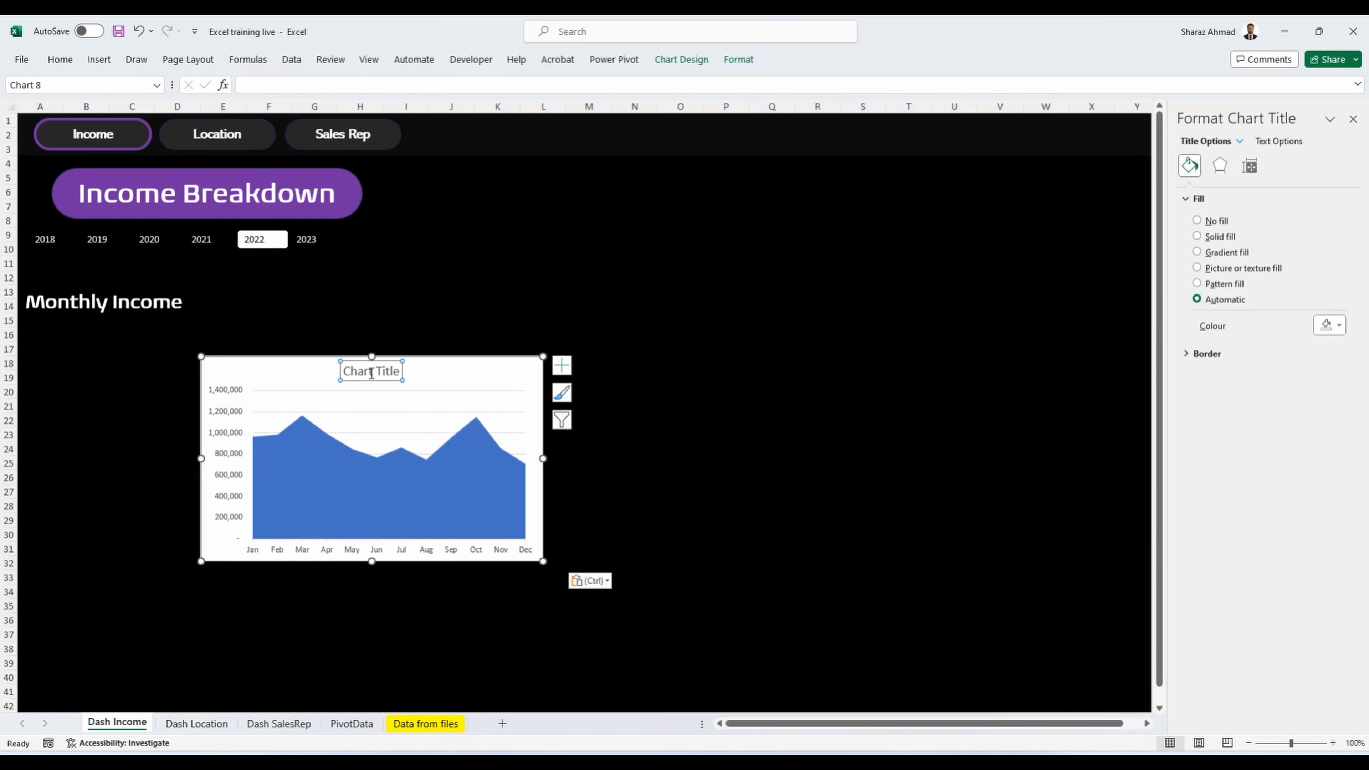
key("Delete")
left_click(229, 413)
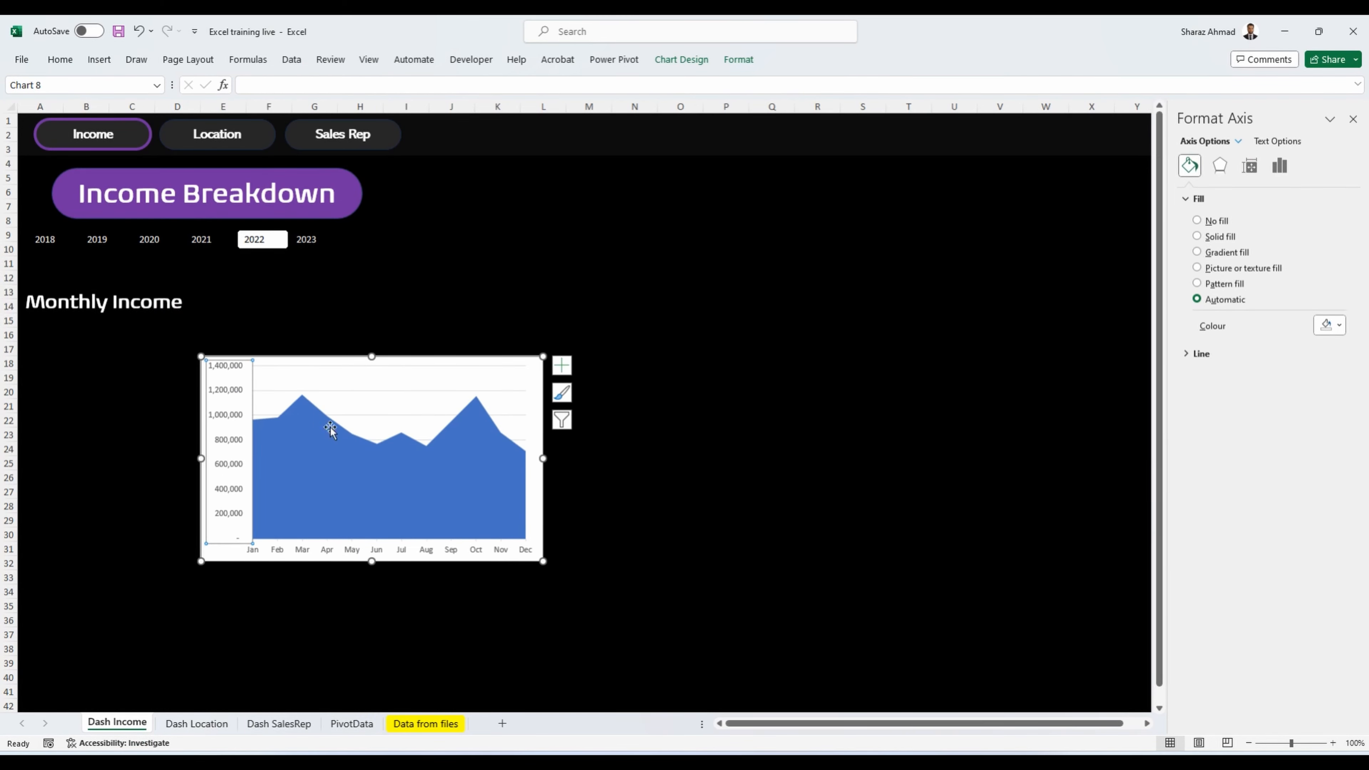
key("Delete")
left_click(507, 390)
key("Delete")
Step: Fill the area chart's background black and set its month axis labels to white
left_click(739, 60)
left_click(563, 81)
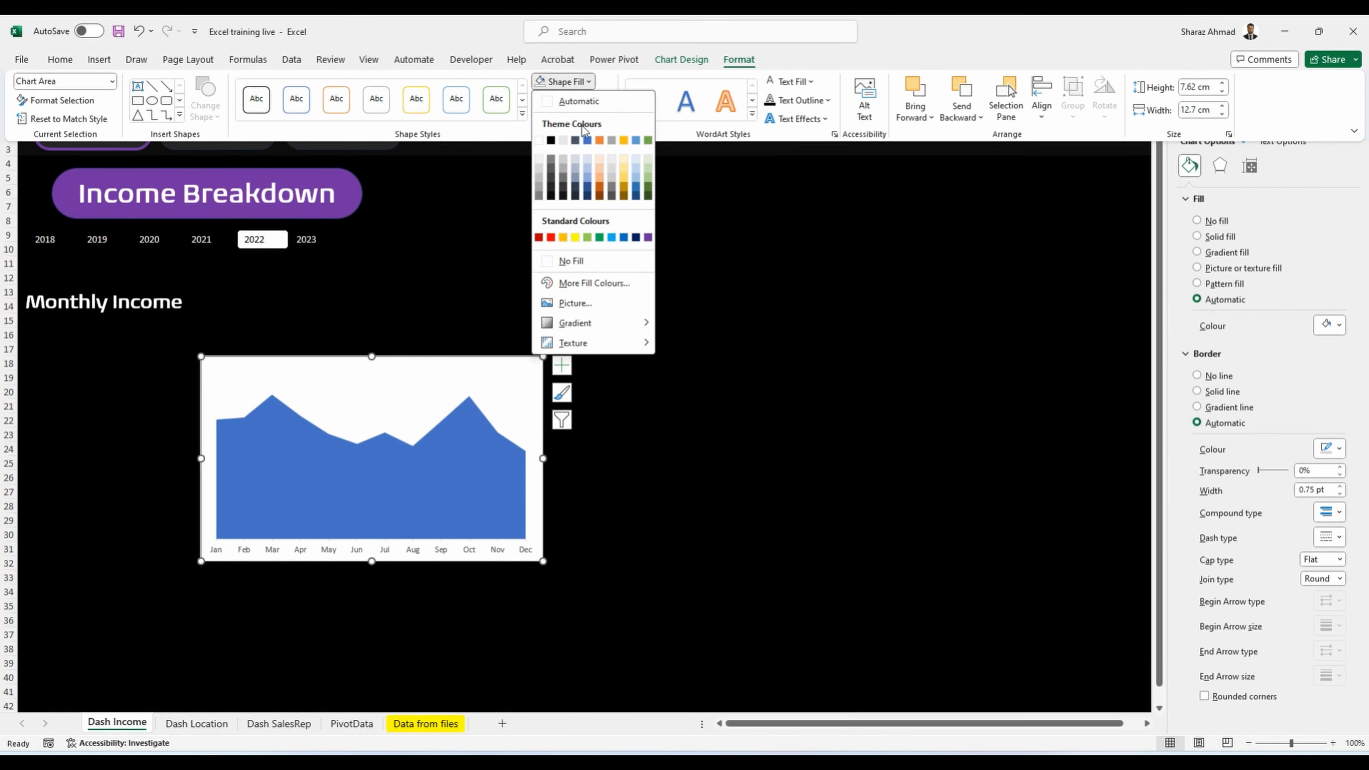
left_click(551, 140)
left_click(499, 549)
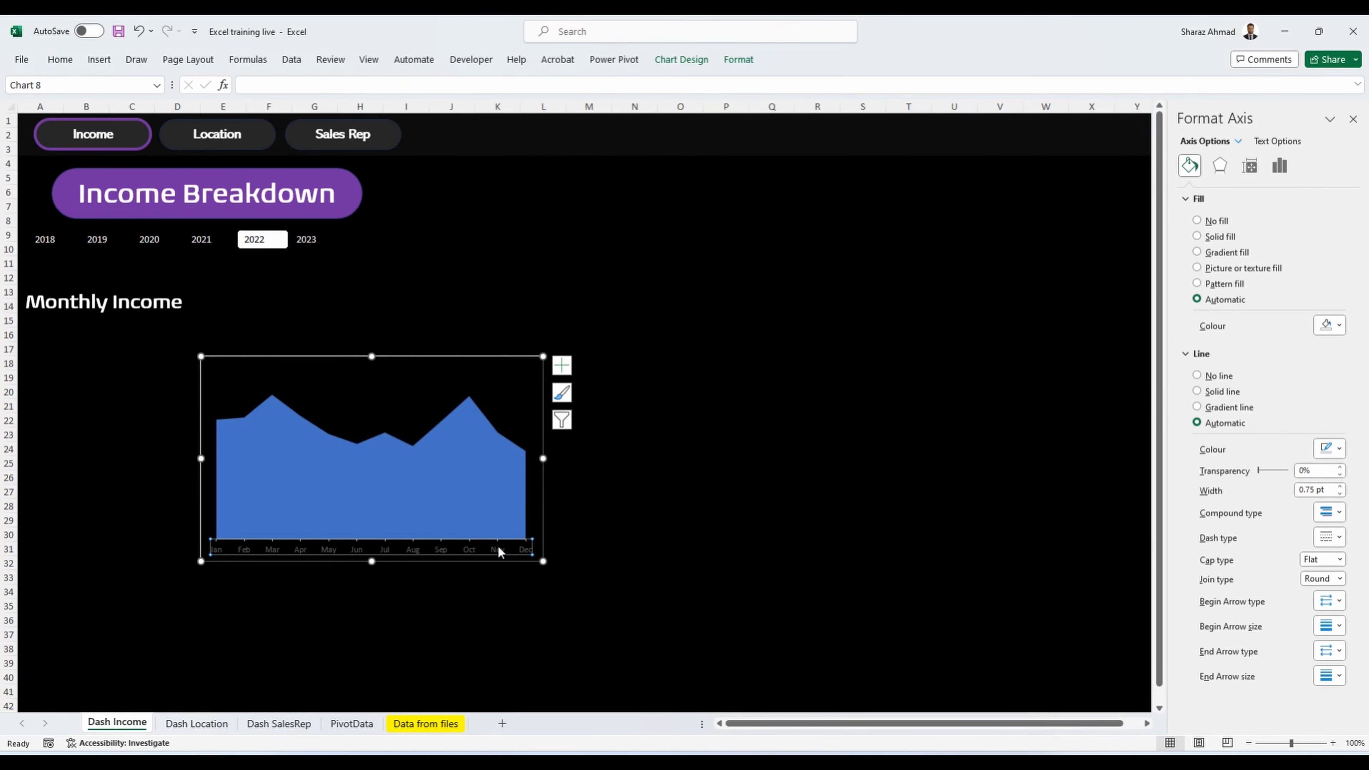
left_click(60, 59)
left_click(286, 110)
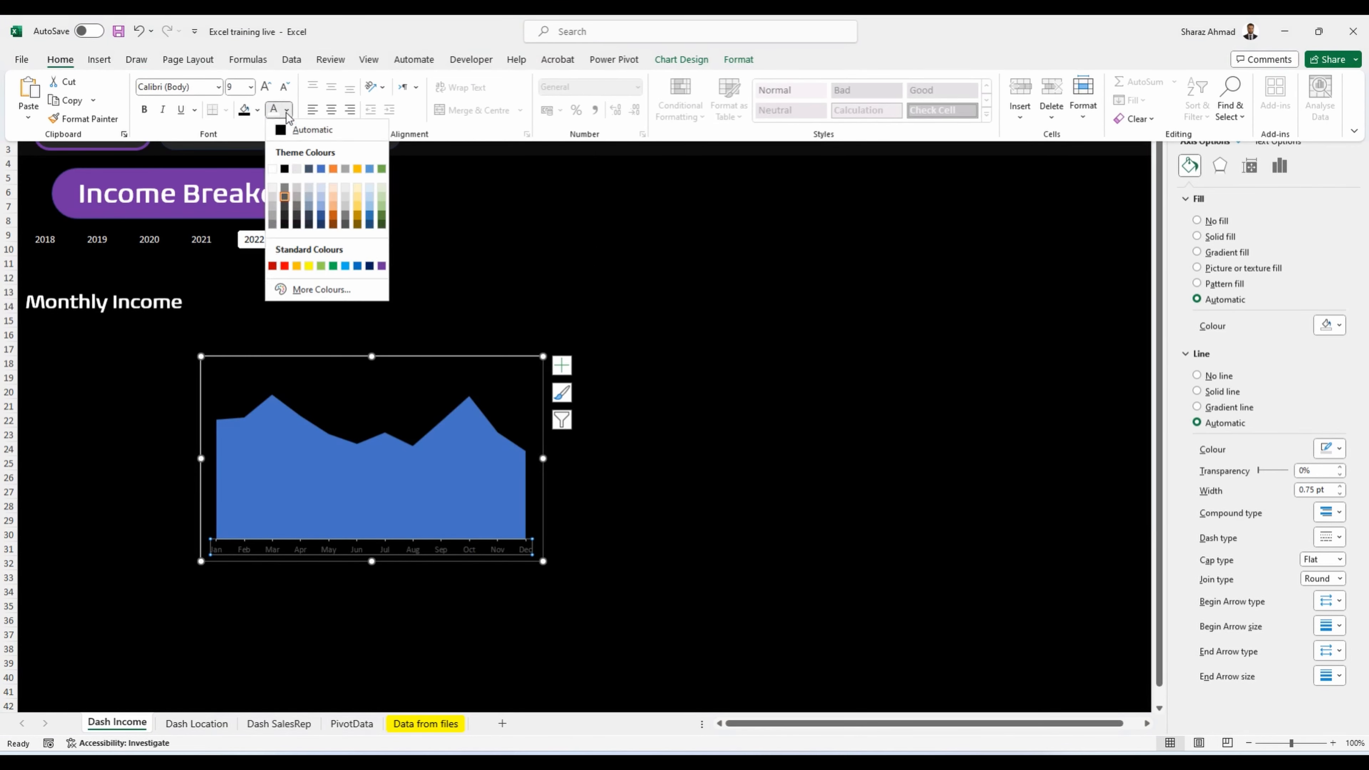
left_click(277, 169)
Step: Give the area series a linear purple-to-dark-blue gradient fill and place the chart beneath the Monthly Income heading
left_click(437, 487)
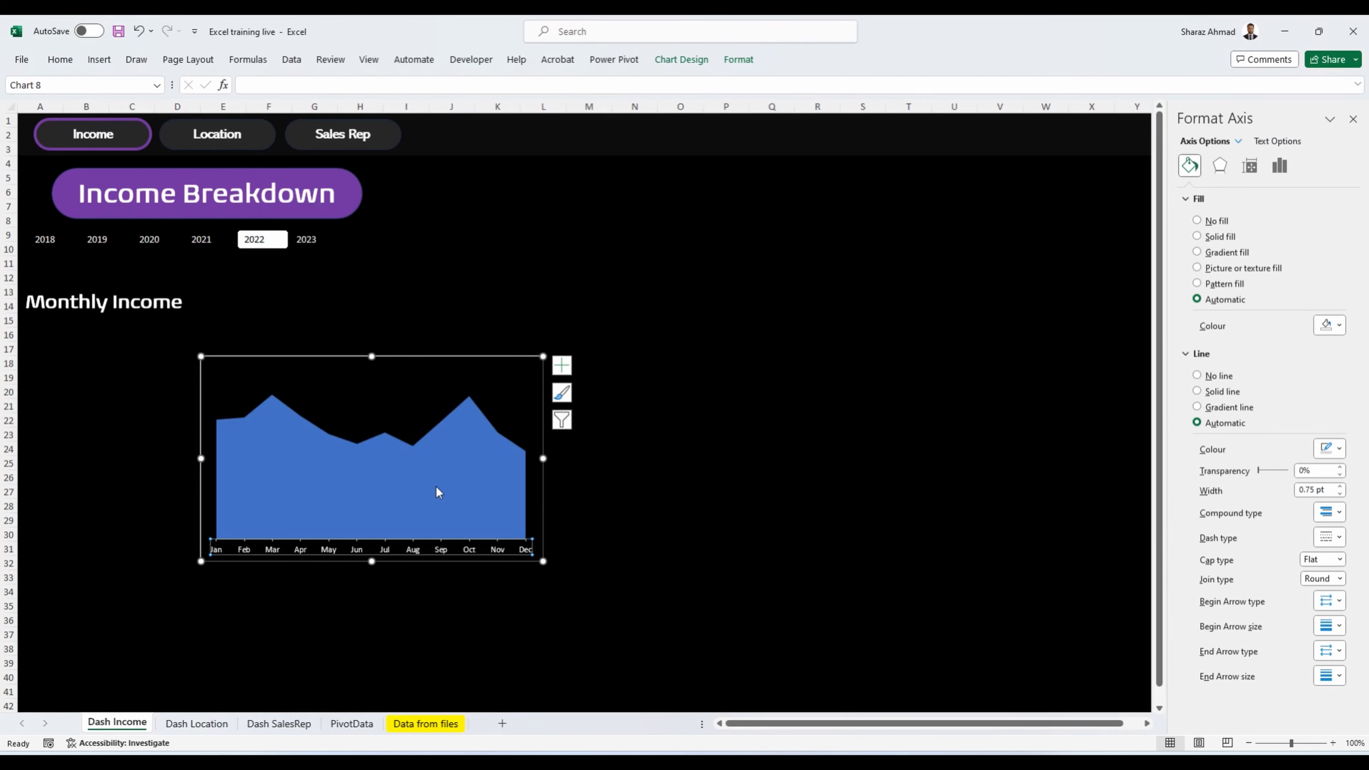
left_click(437, 487)
left_click(1196, 252)
left_click(1327, 458)
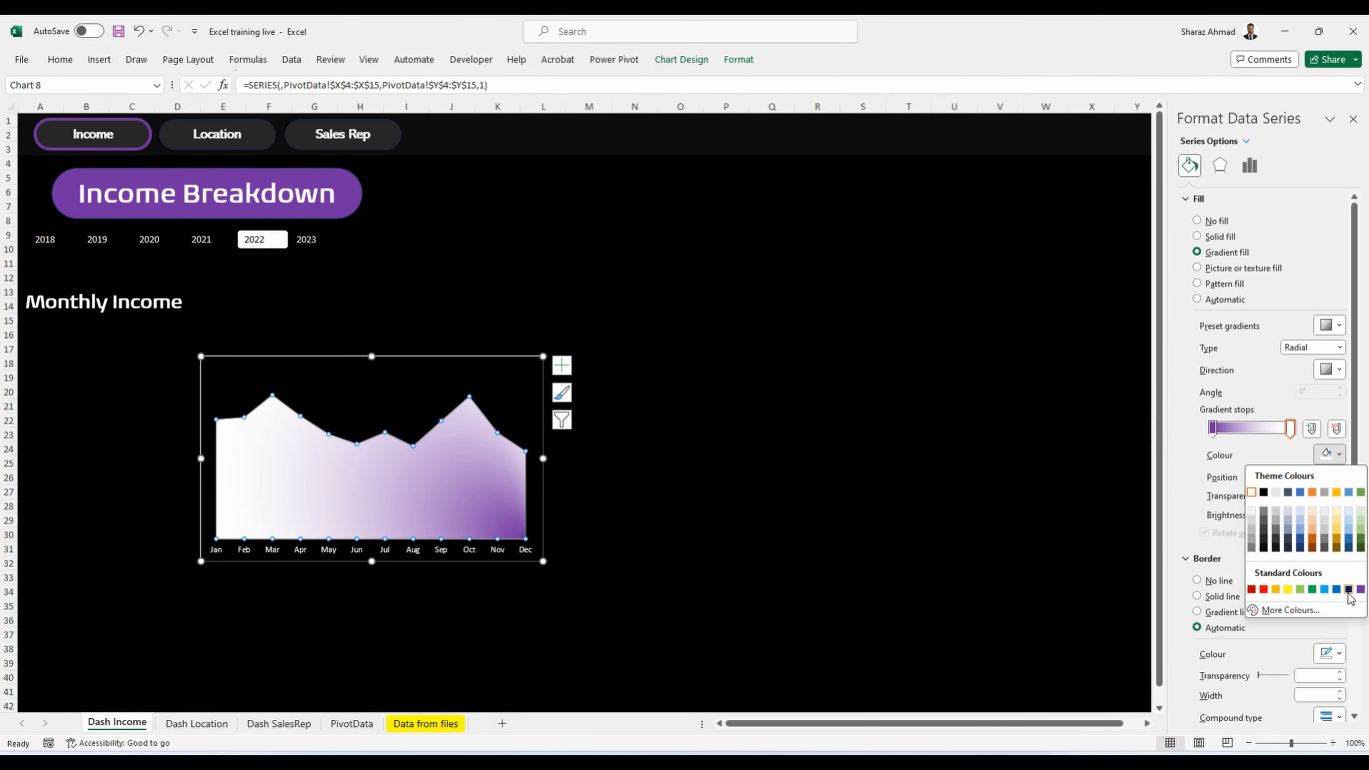
left_click(1346, 593)
left_click(1334, 350)
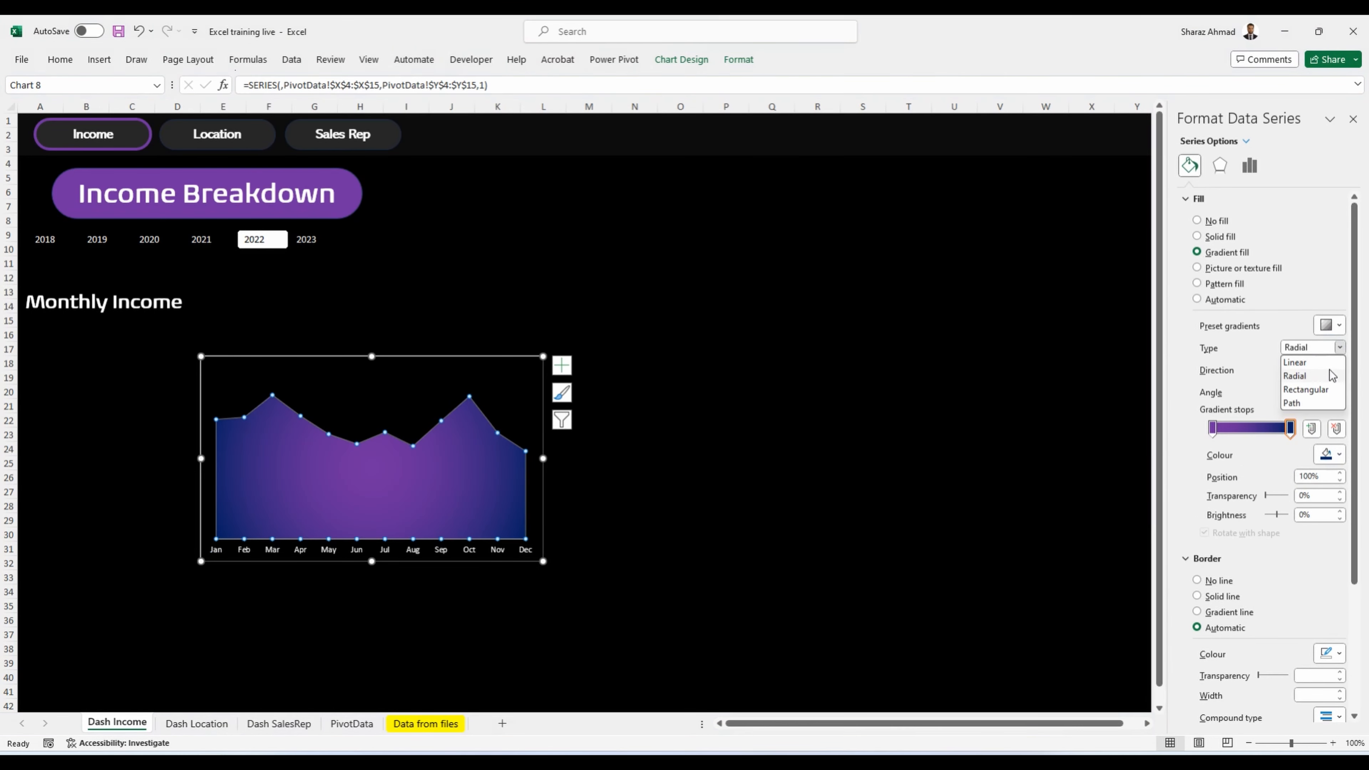
left_click(1329, 363)
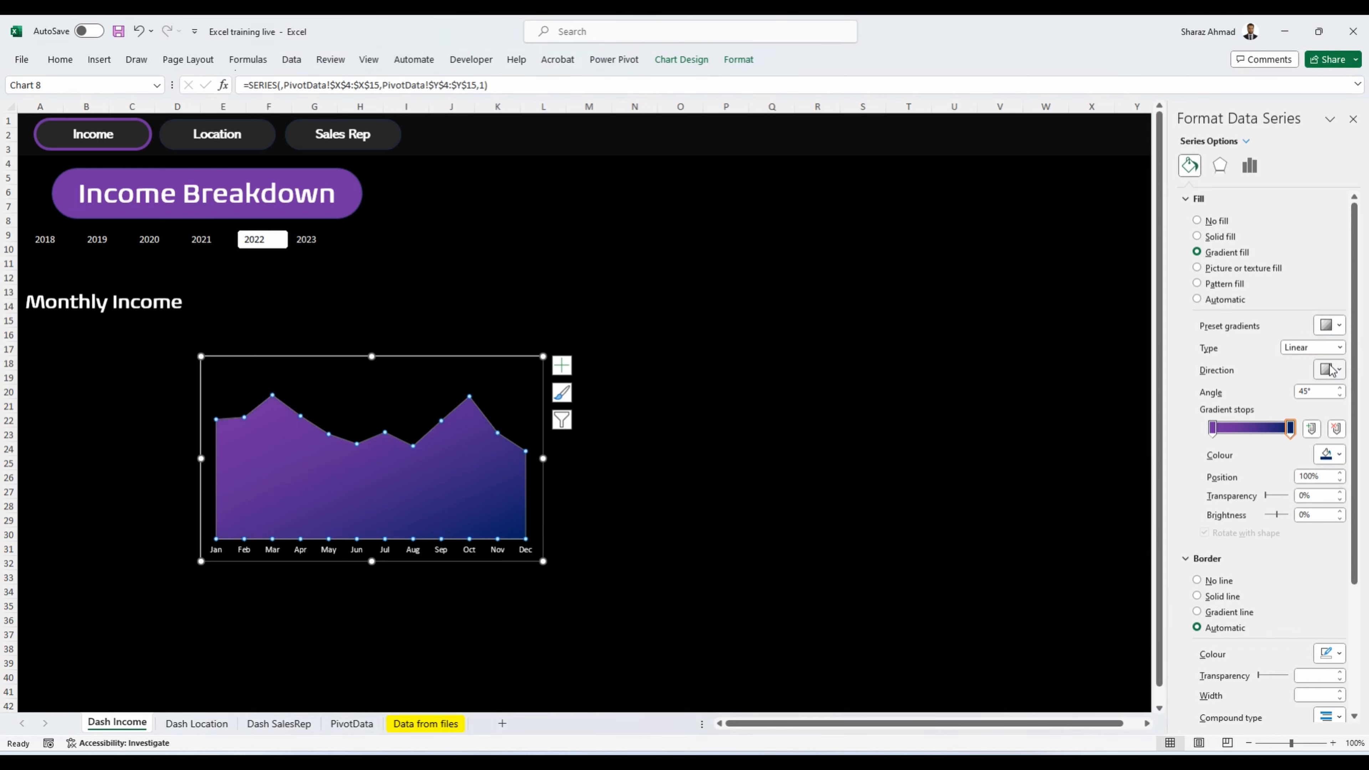
left_click(1341, 397)
left_click(257, 370)
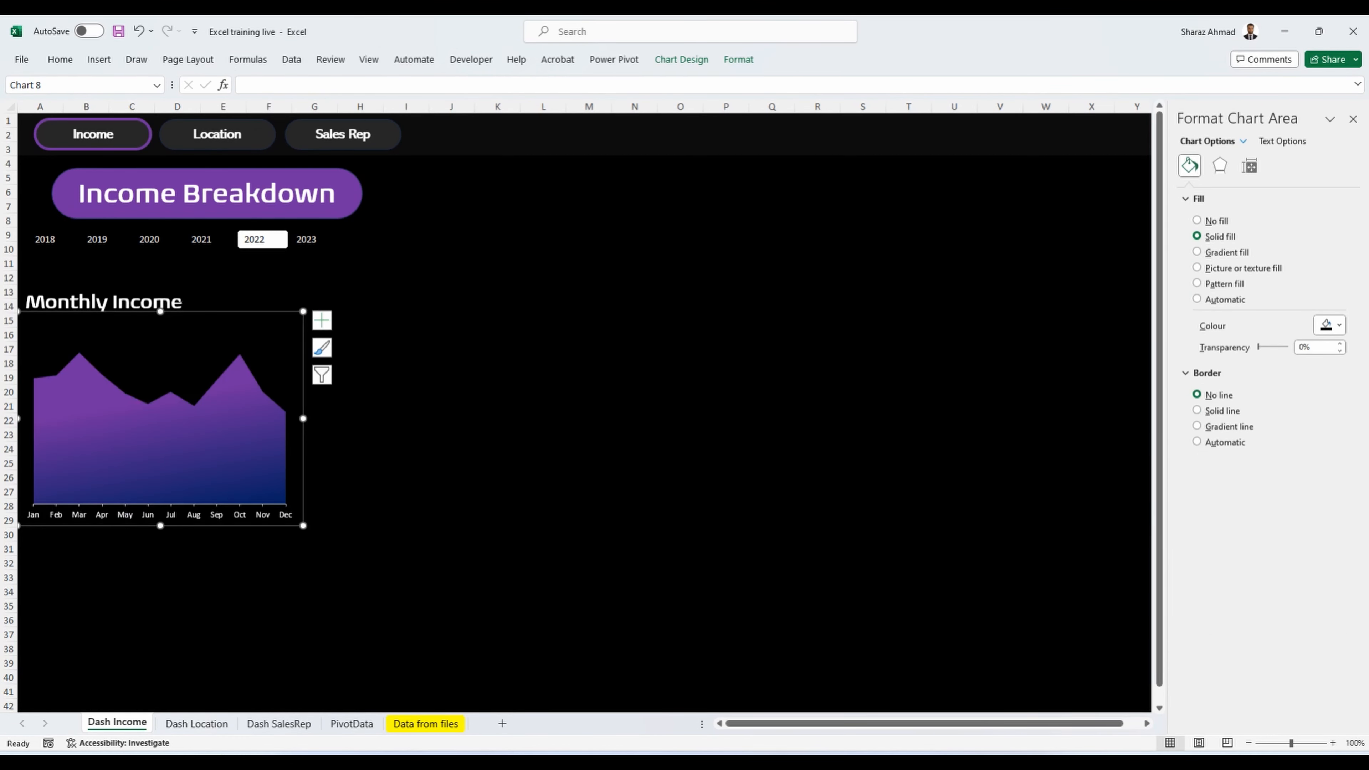
Step: Duplicate the Monthly Income heading, place the copy below the area chart and change its text to Monthly Average
left_click(181, 289)
key("ctrl+d")
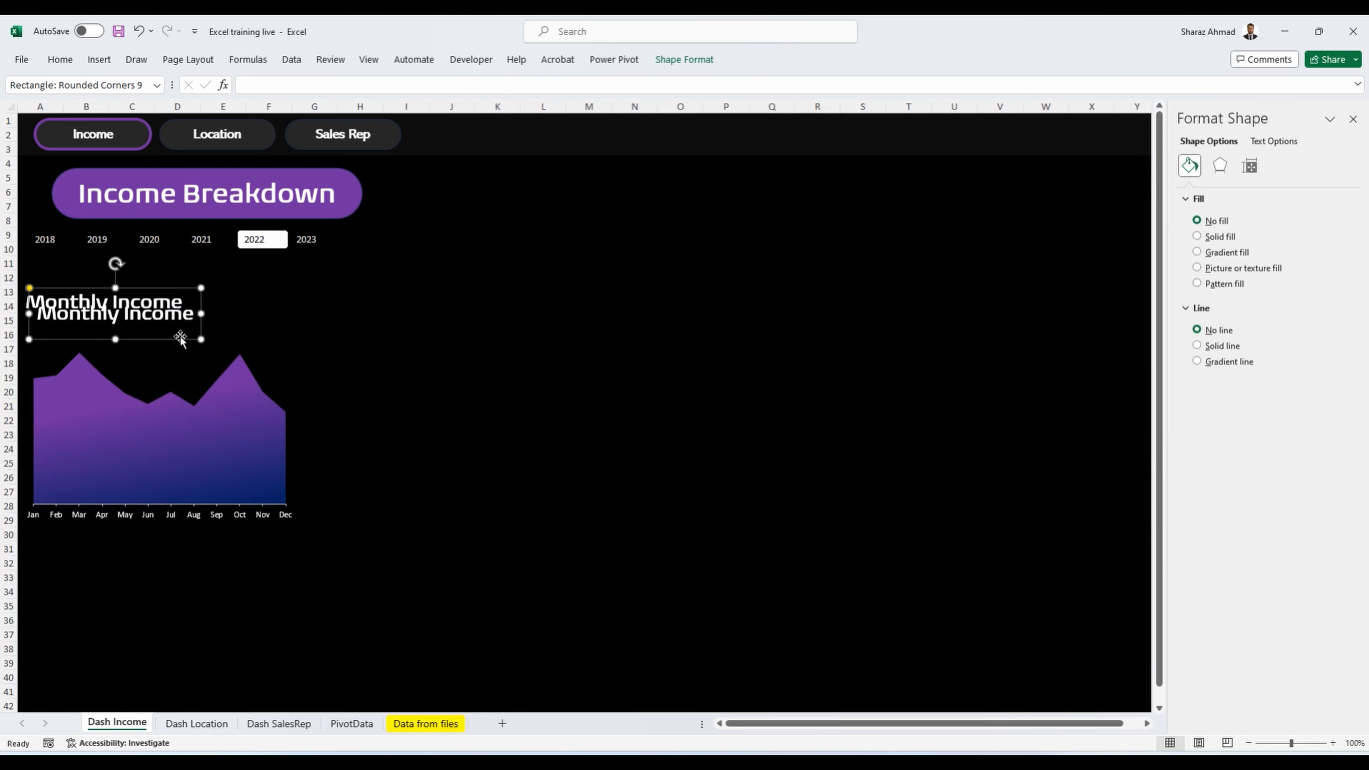
left_click_drag(180, 338, 168, 577)
left_click(86, 551)
double_click(149, 551)
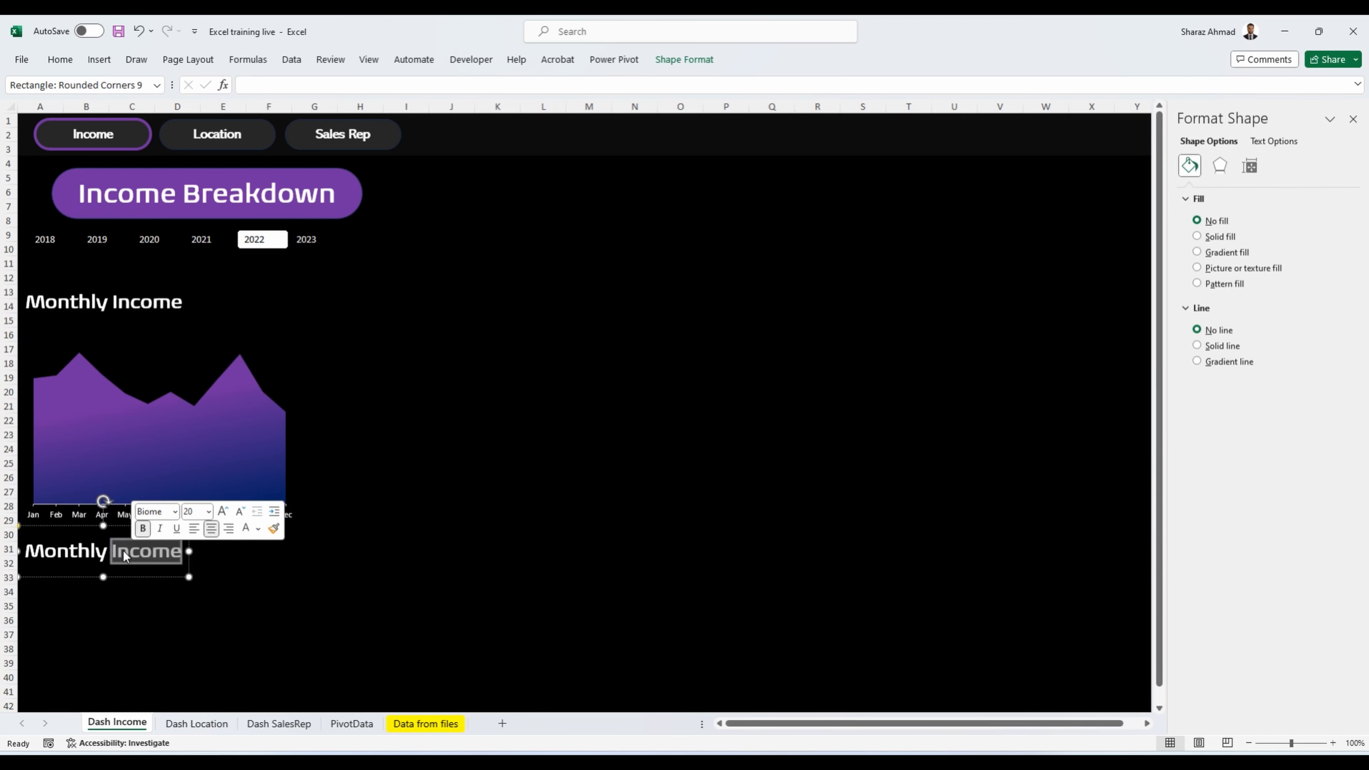
type("Average")
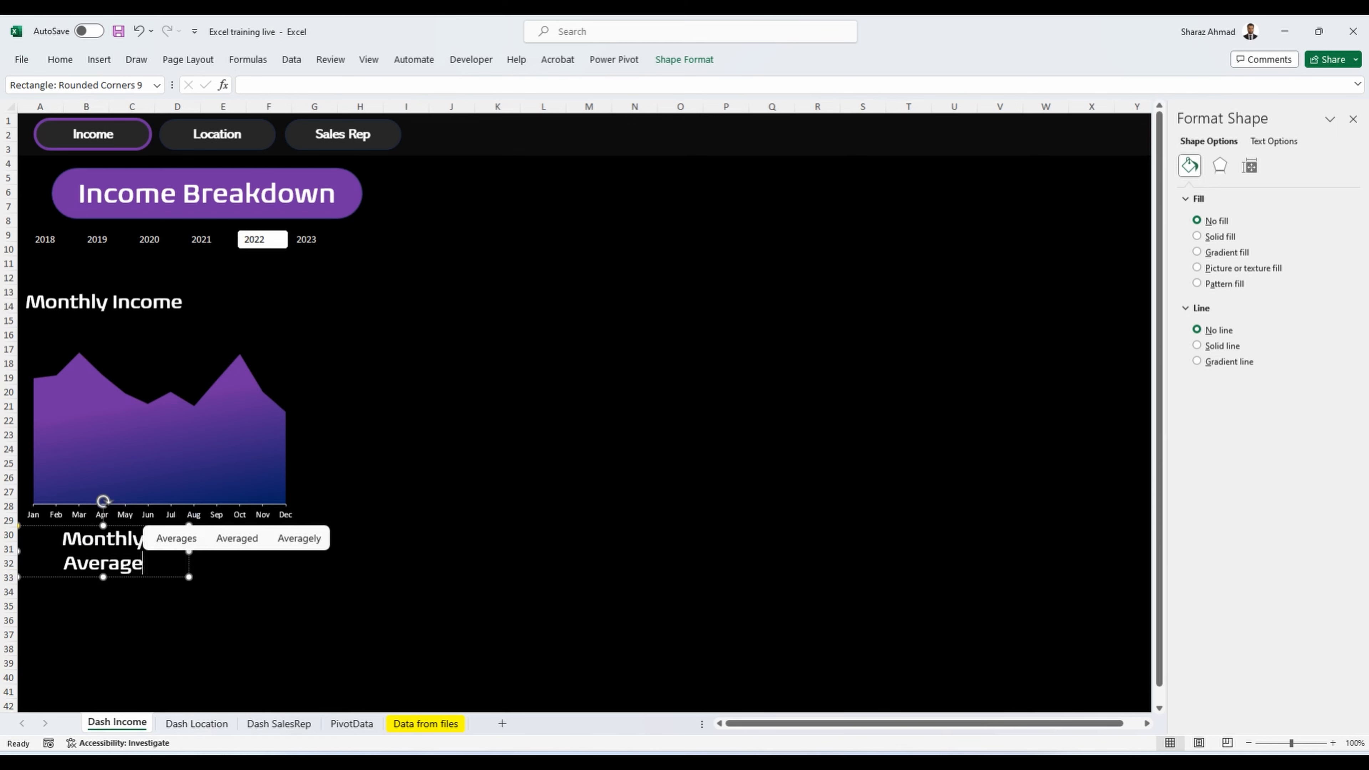
Step: Widen the Monthly Average heading box slightly and set its font size to 16
left_click(202, 568)
left_click(188, 553)
left_click_drag(189, 551, 201, 552)
left_click(60, 59)
left_click(250, 88)
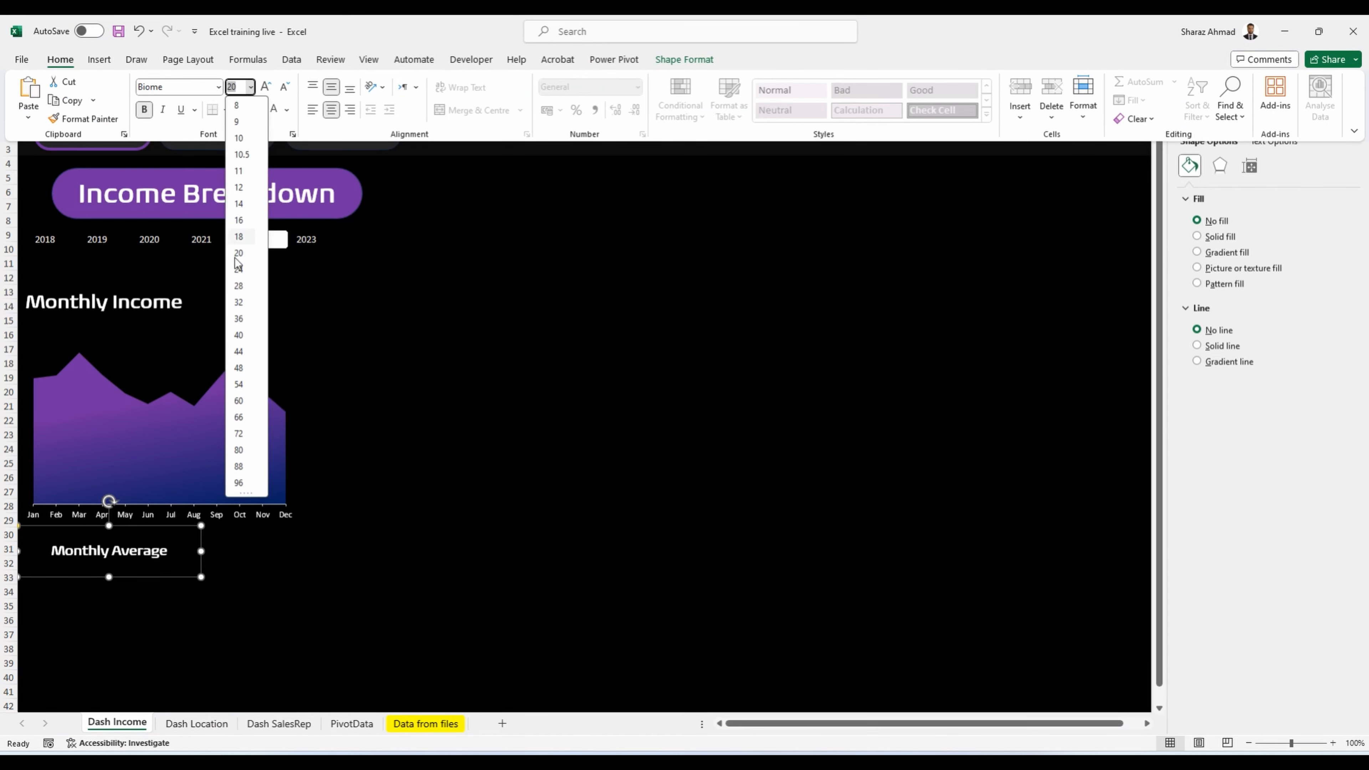
left_click(240, 273)
Step: In cell AG16 of PivotData, enter an AVERAGE formula over the monthly values in AG4:AG15
left_click_drag(975, 723, 981, 722)
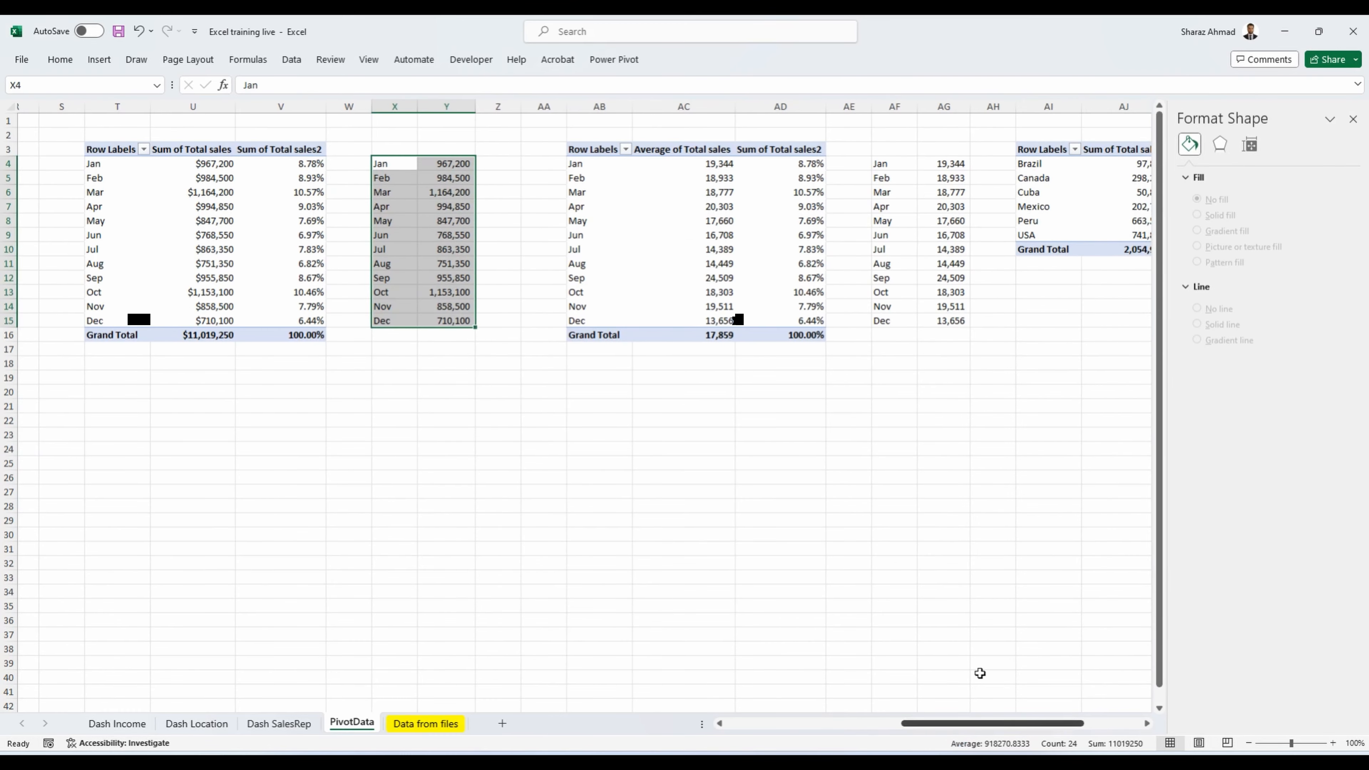
left_click(961, 335)
type("=aver")
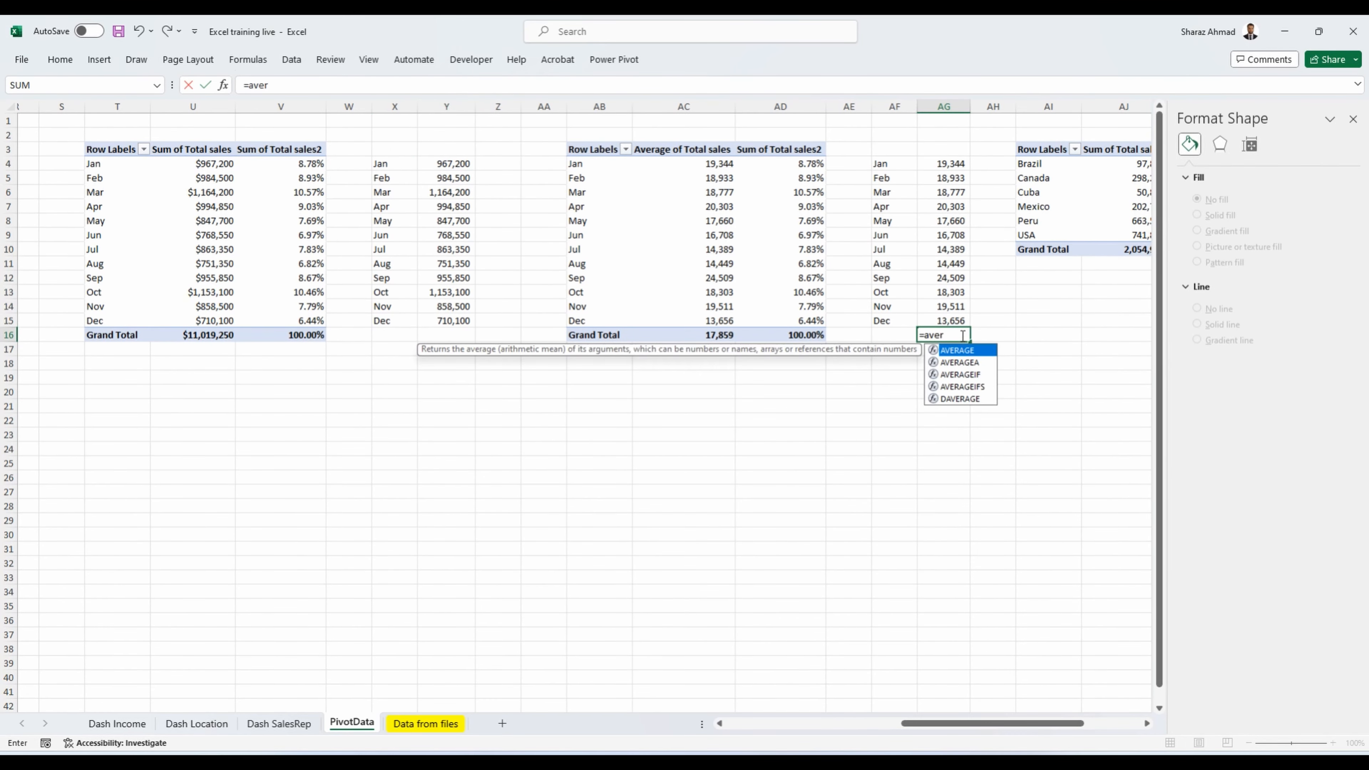
key("Tab")
key("Up")
key("ctrl+shift+Up")
key("Return")
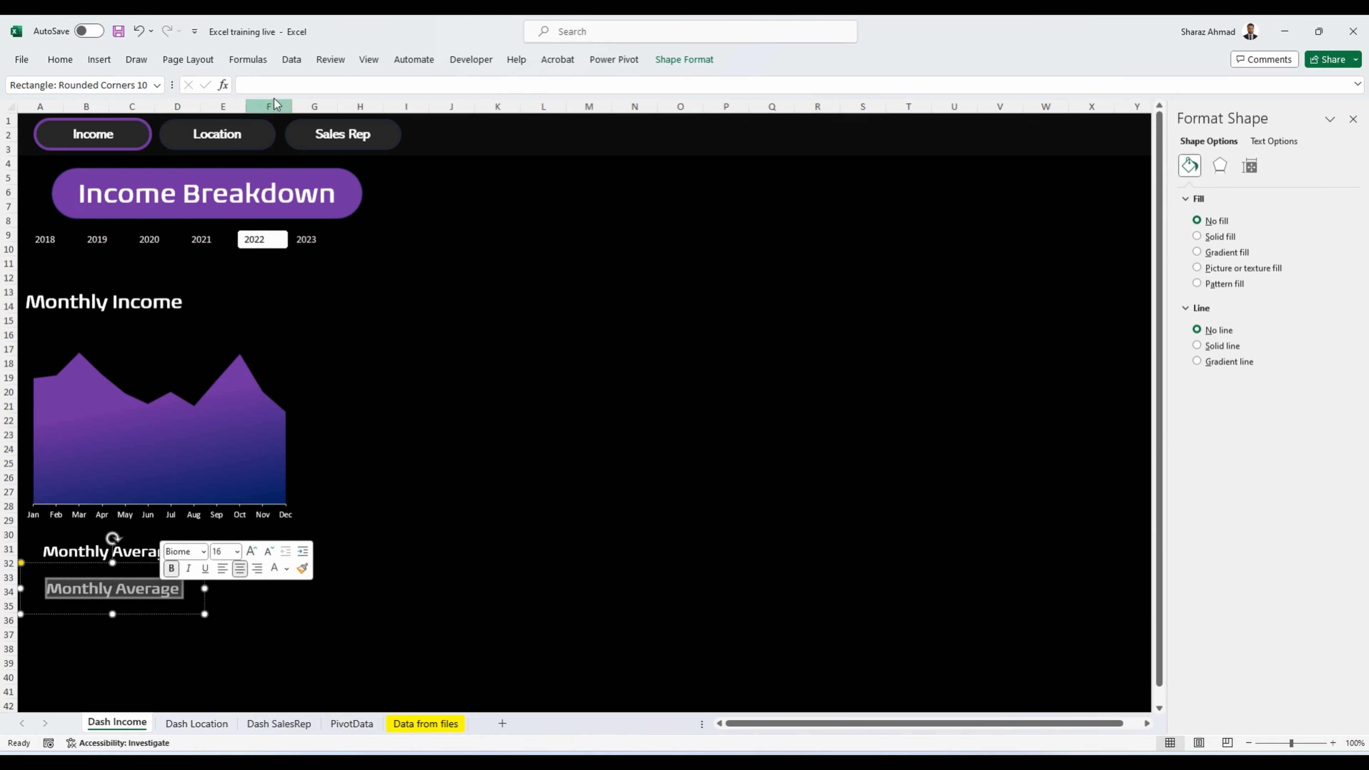
Step: Link the duplicated Monthly Average text shape on Dash Income to cell AG16 of PivotData
left_click(281, 84)
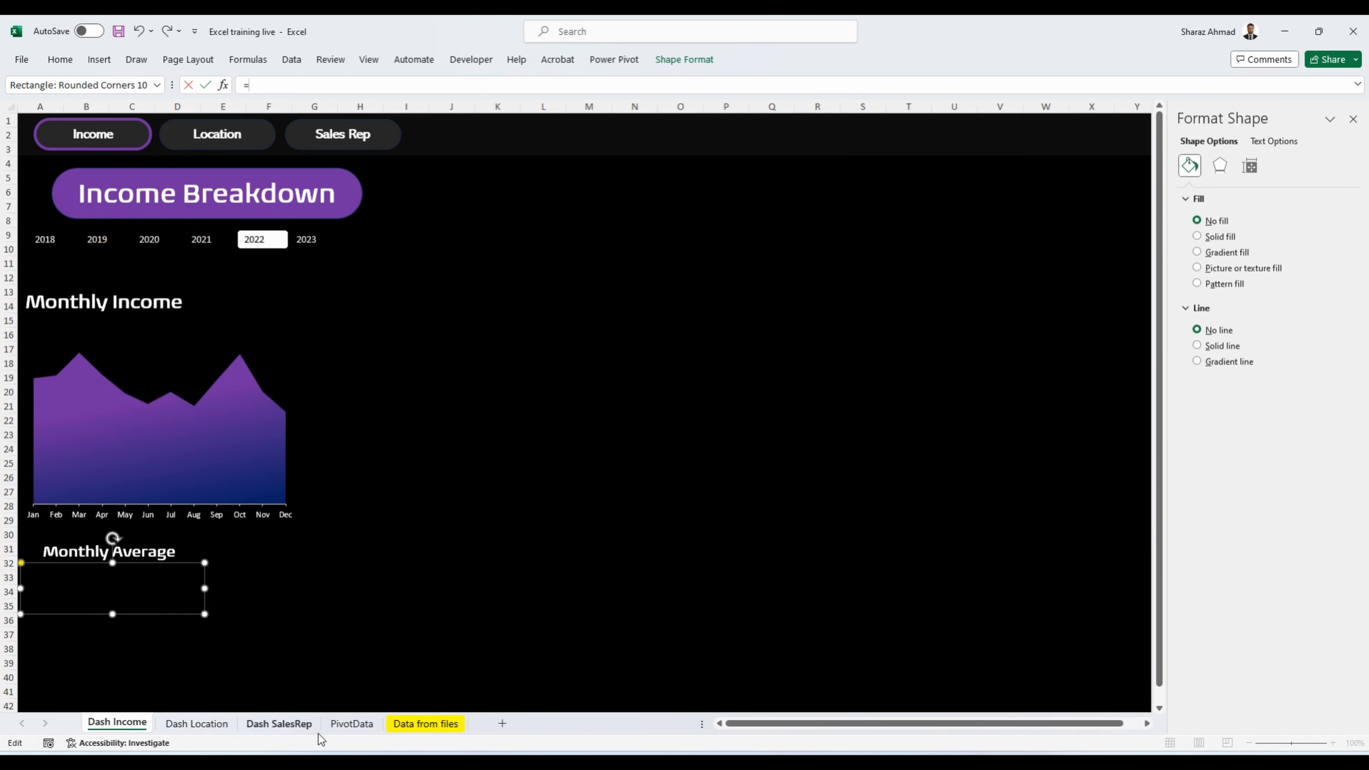
left_click(337, 725)
left_click(970, 335)
key("Return")
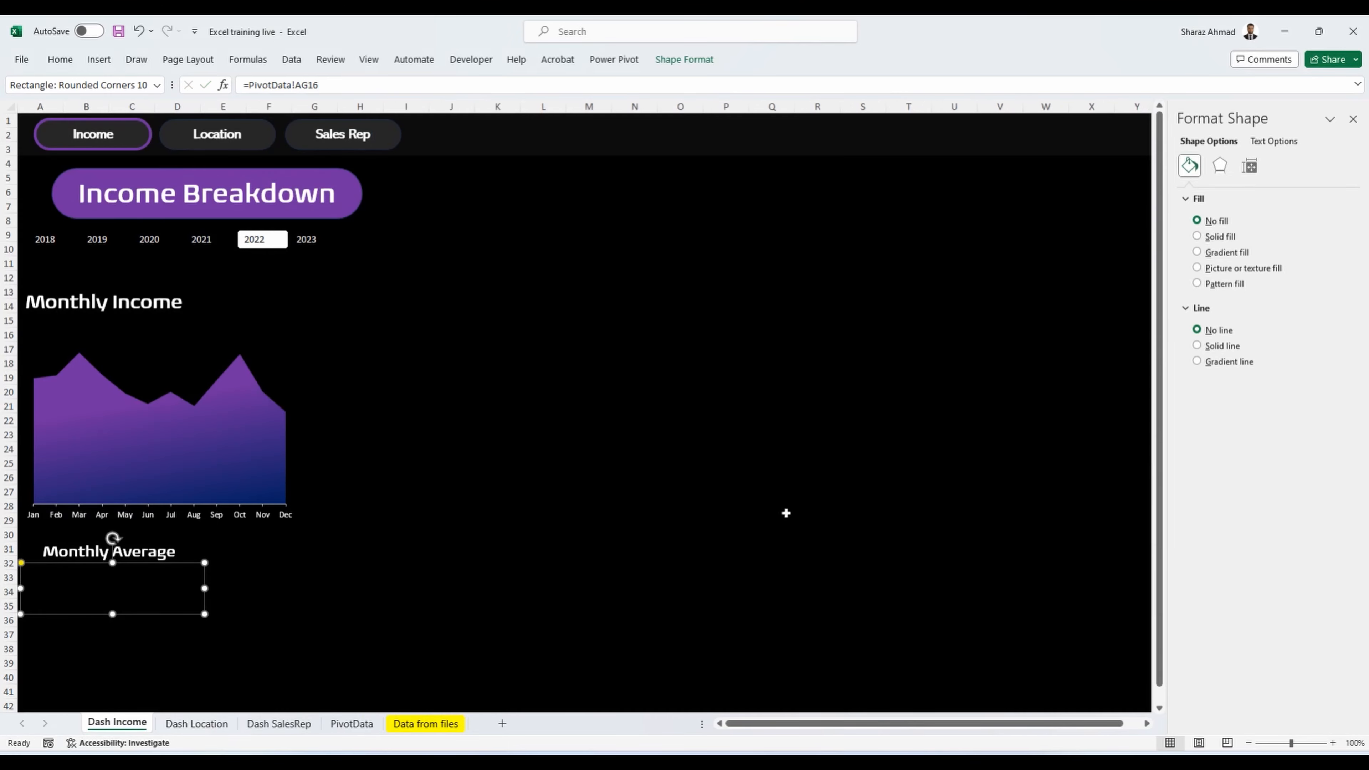
Step: Make the linked average figure white, bold and larger, and position it beneath the Monthly Average heading
left_click(64, 63)
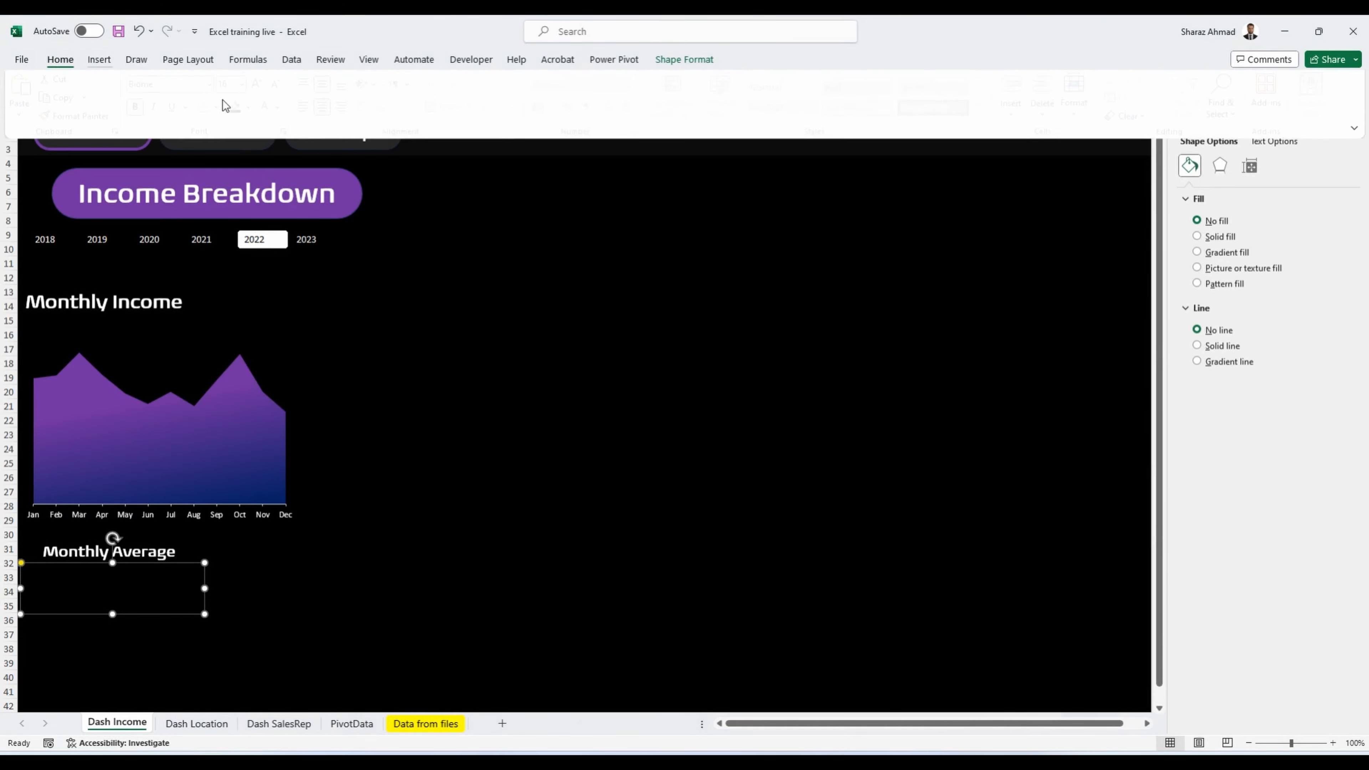
left_click(287, 110)
left_click(274, 170)
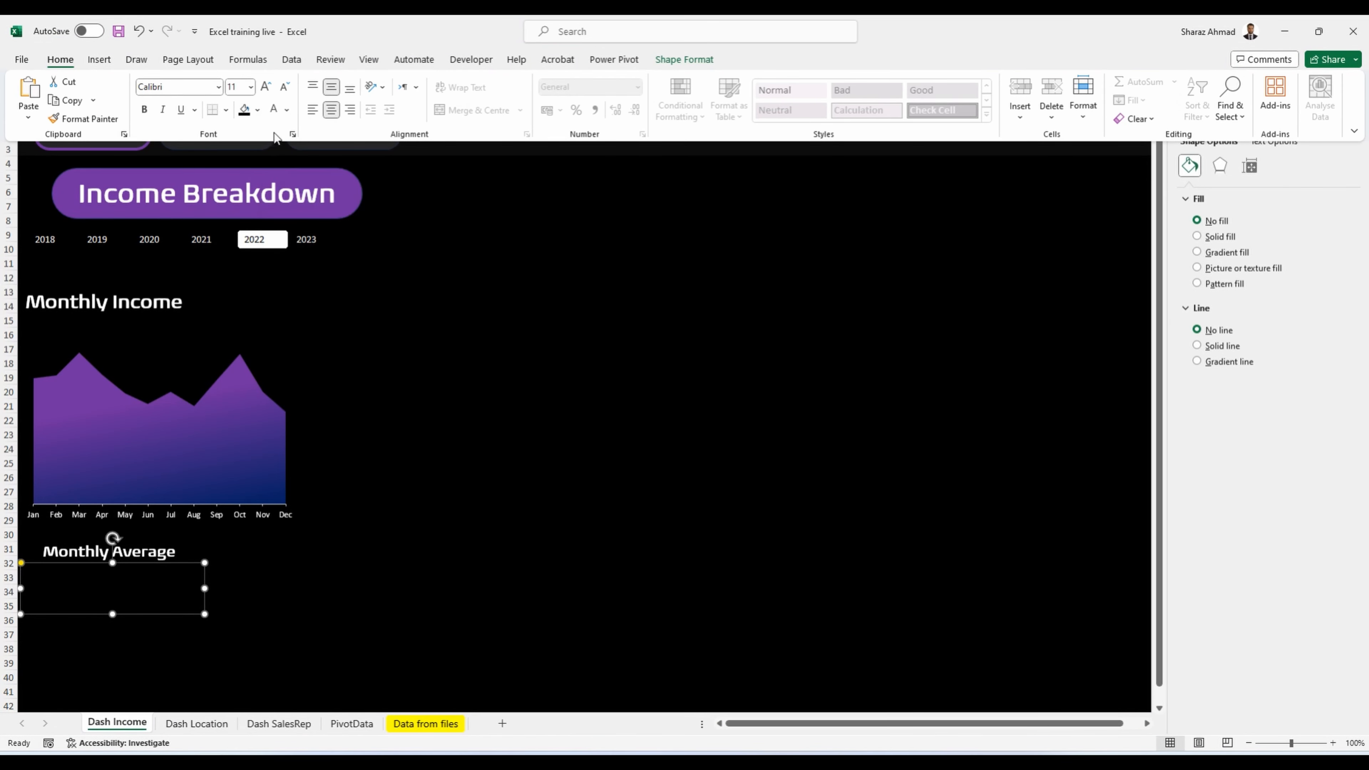
left_click(275, 112)
left_click(252, 89)
left_click(267, 86)
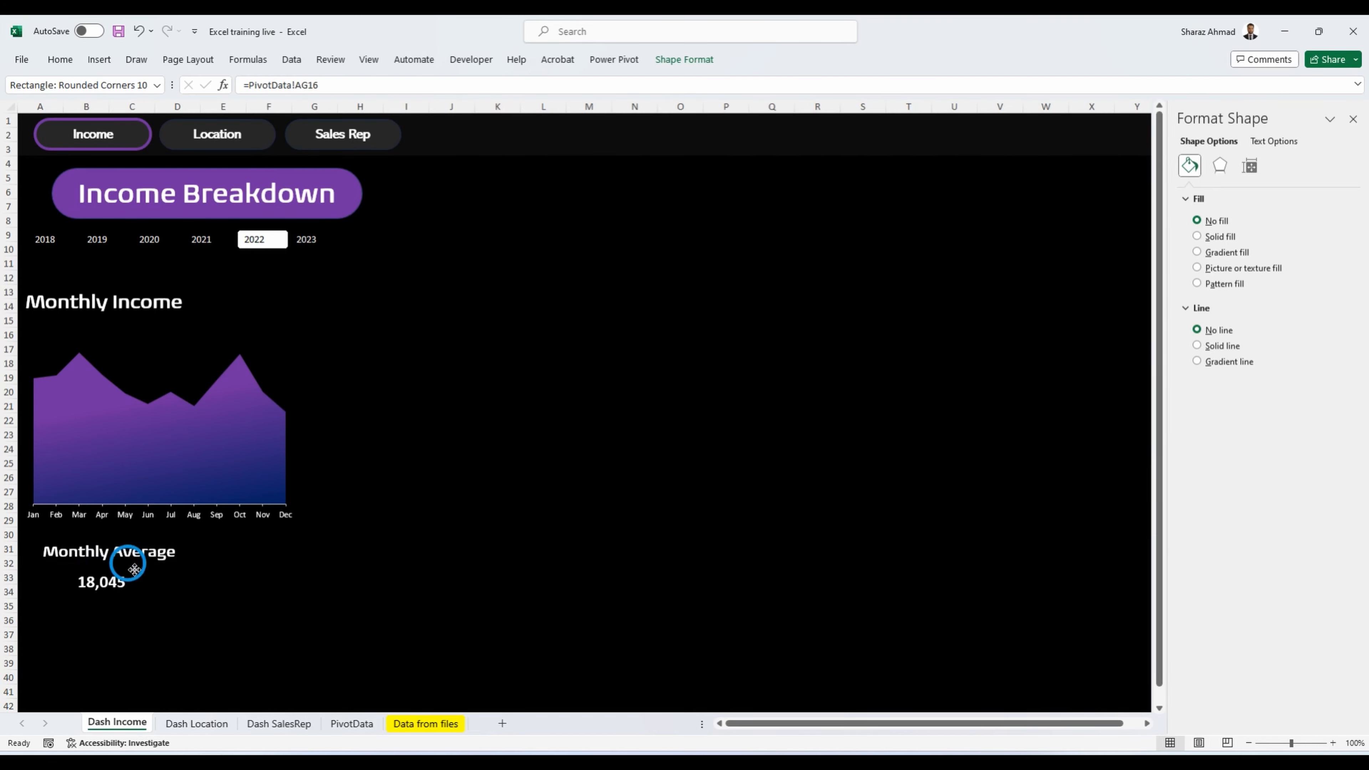
left_click(134, 570)
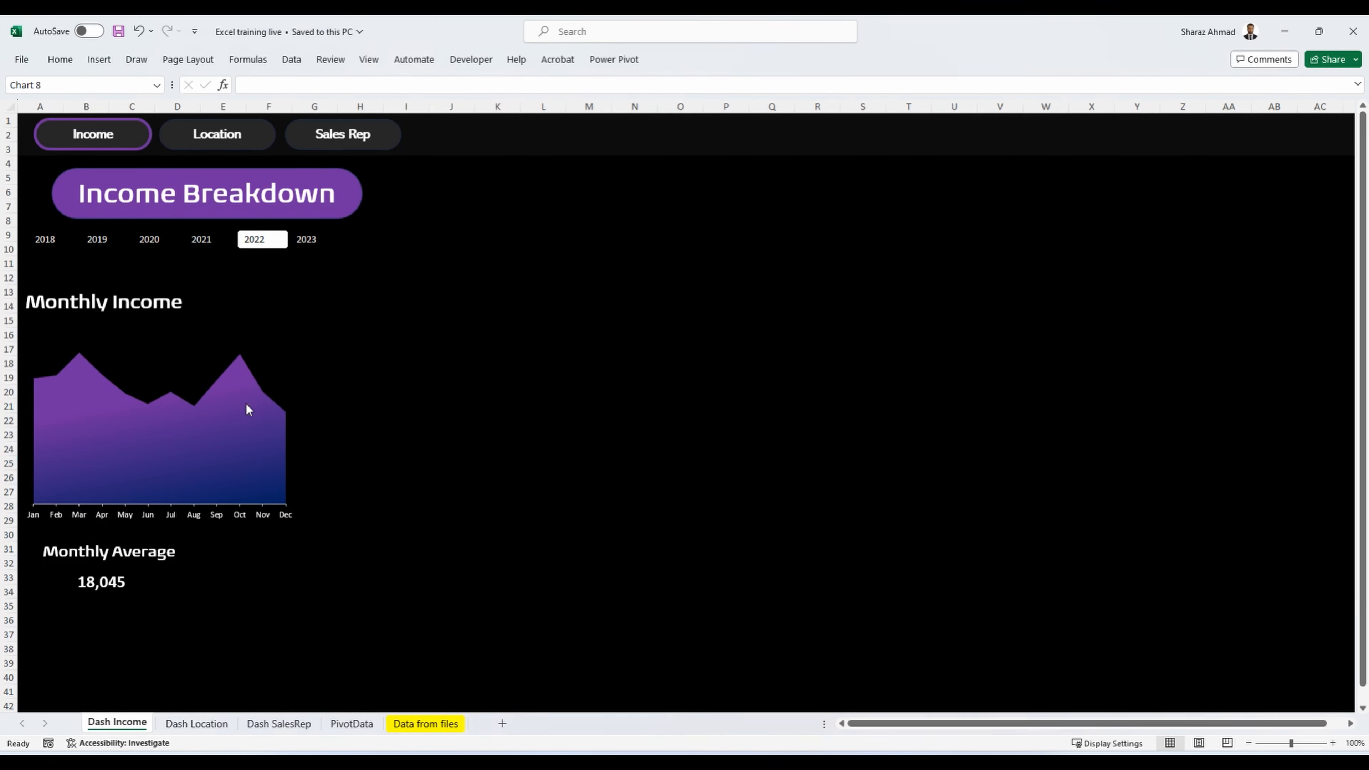
Step: Check the area chart's source data range and the monthly sales PivotTable that feeds it on PivotData
right_click(247, 404)
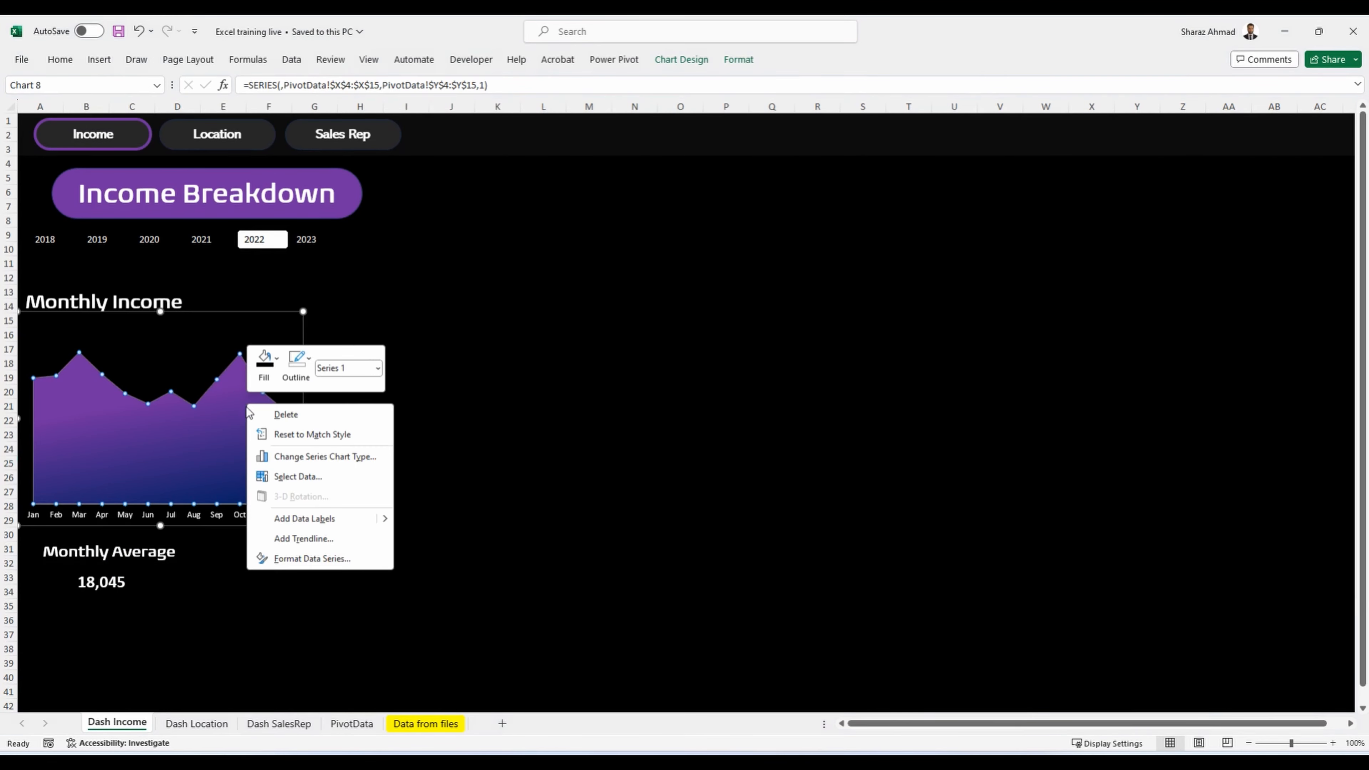
left_click(312, 477)
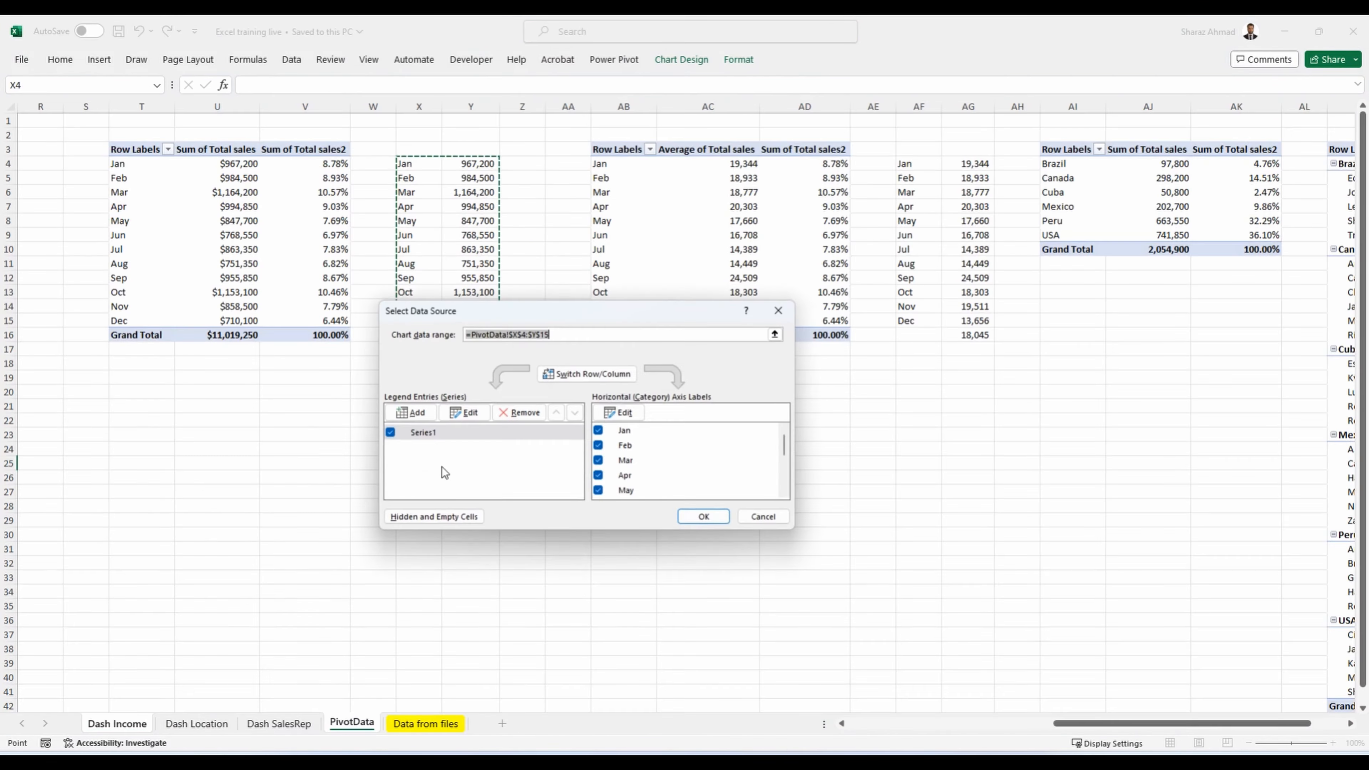
left_click(752, 519)
left_click(347, 715)
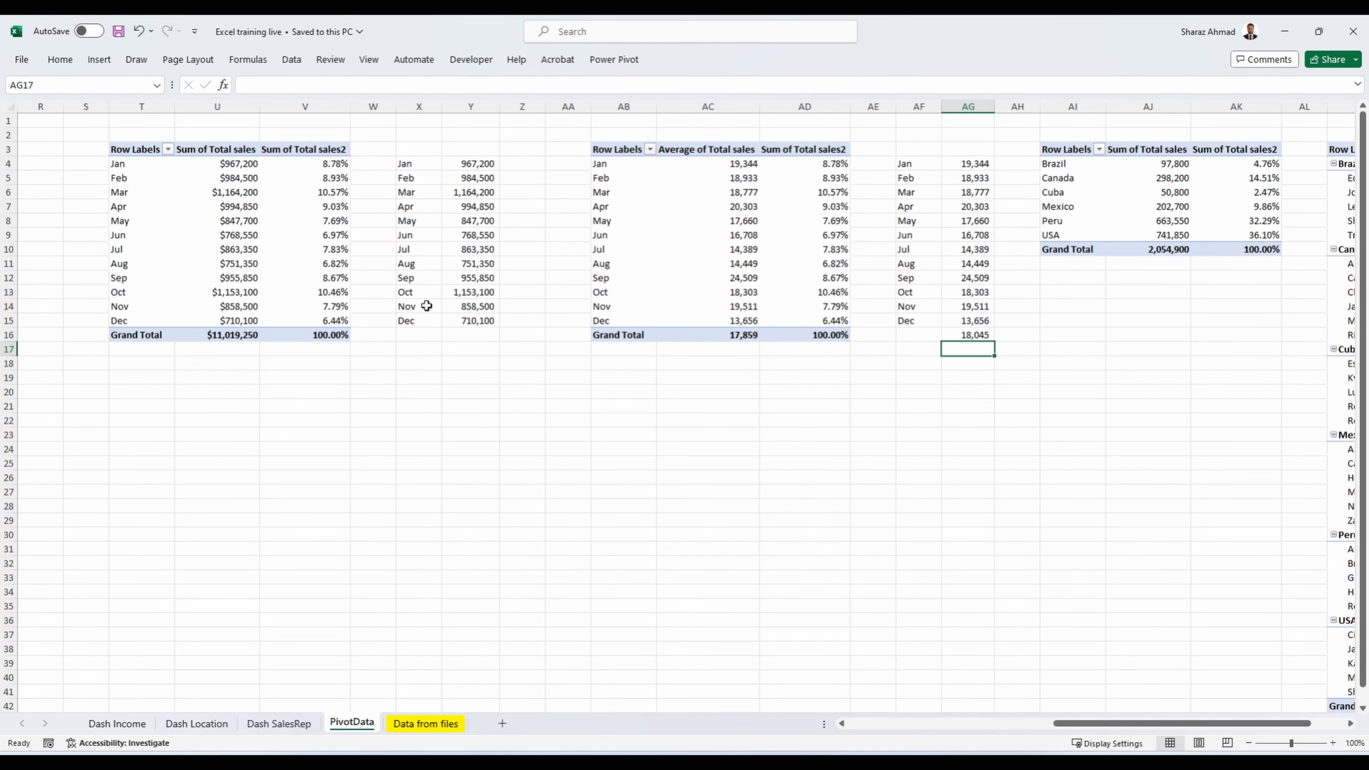
left_click(423, 305)
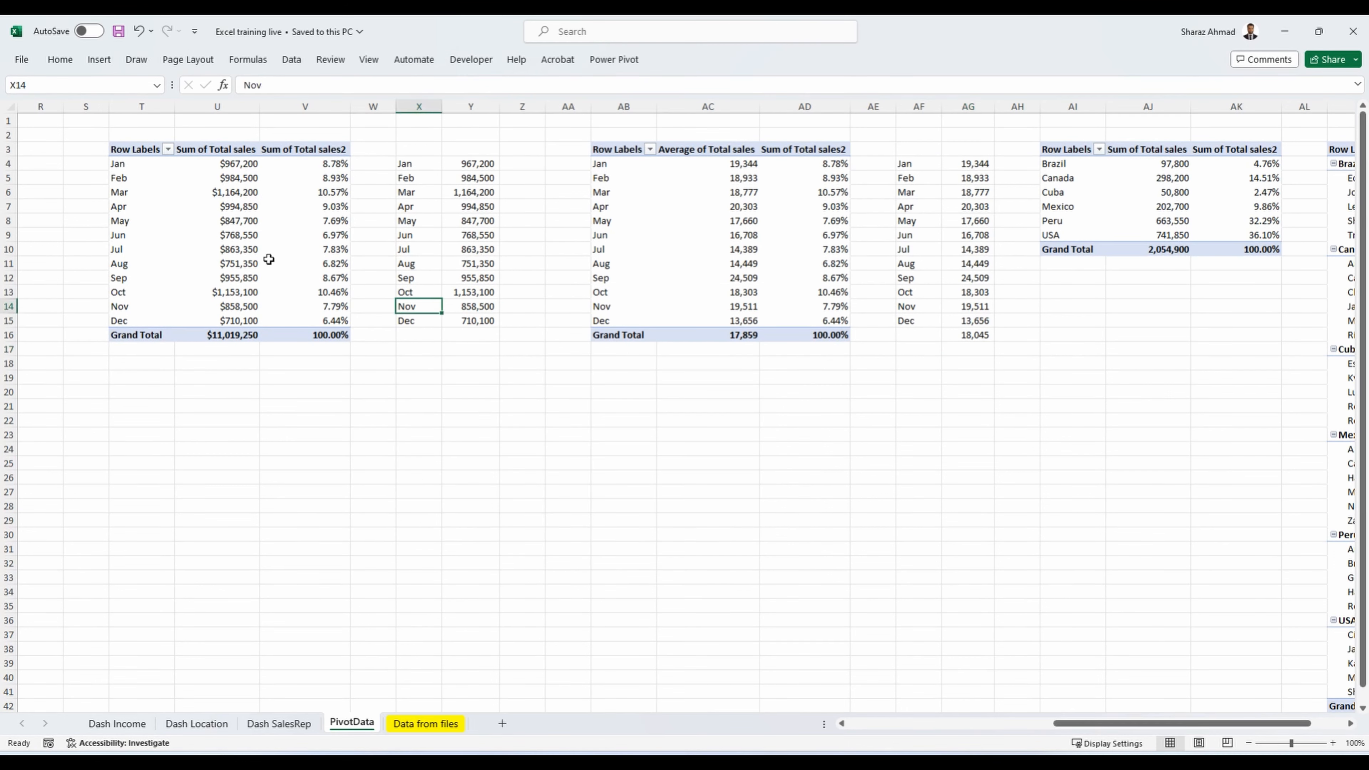
left_click(254, 248)
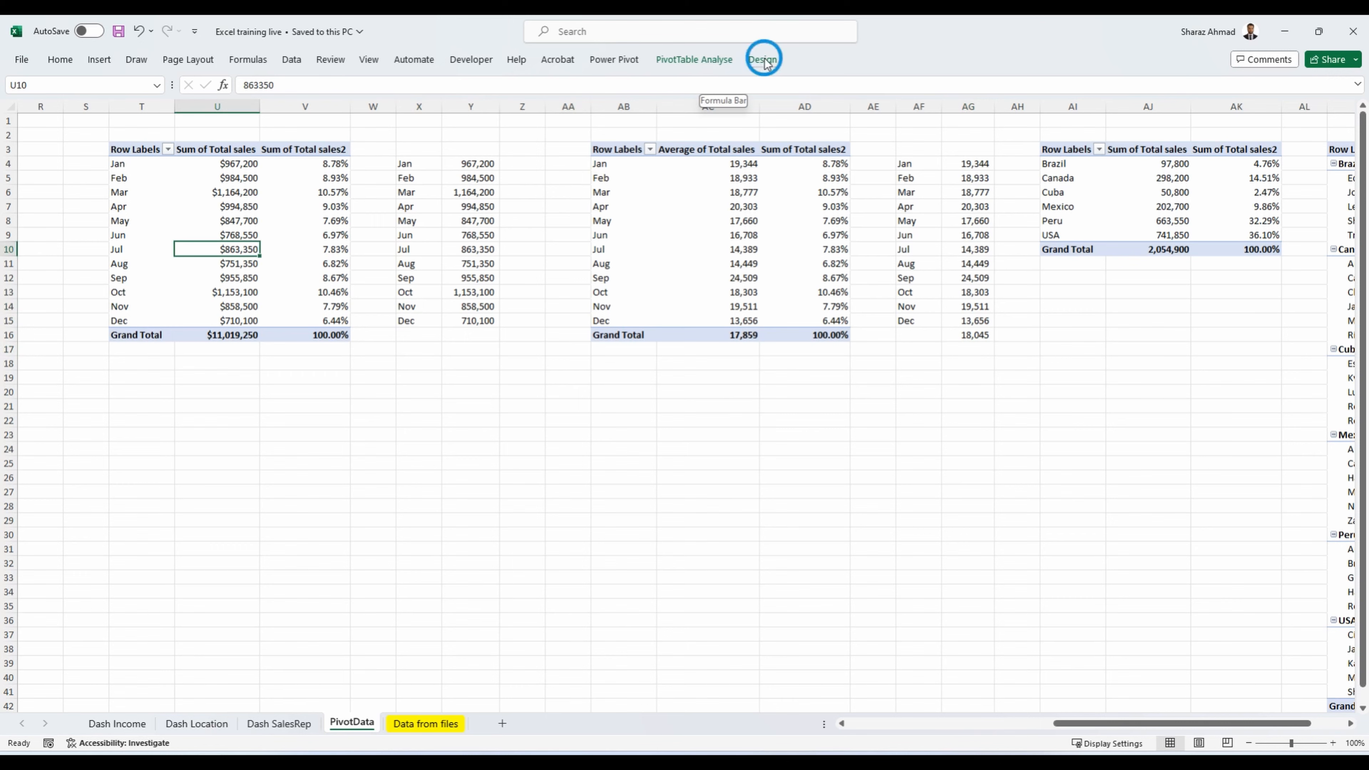
left_click(707, 59)
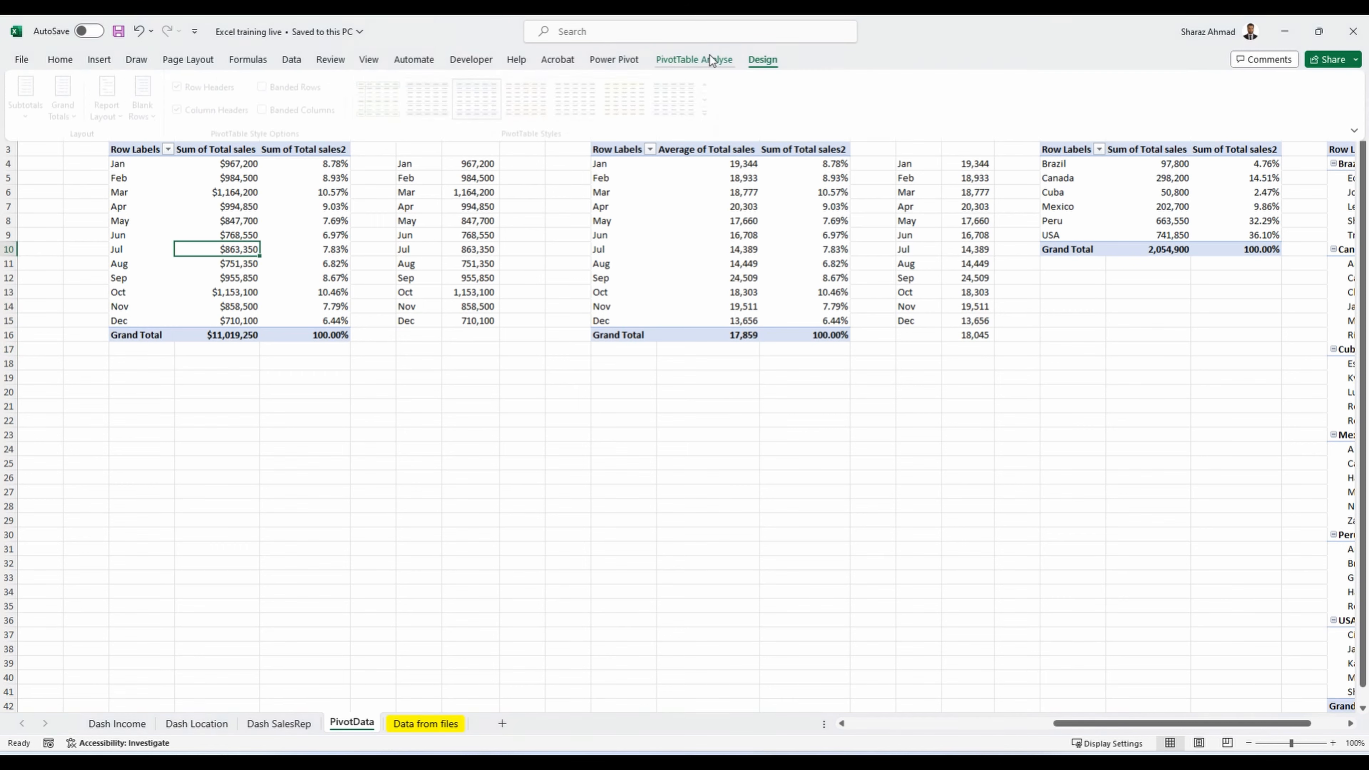
Step: Connect the year slicer on Dash Income to PivotTable3 and clear its connection to PivotTable5
left_click(117, 724)
right_click(197, 247)
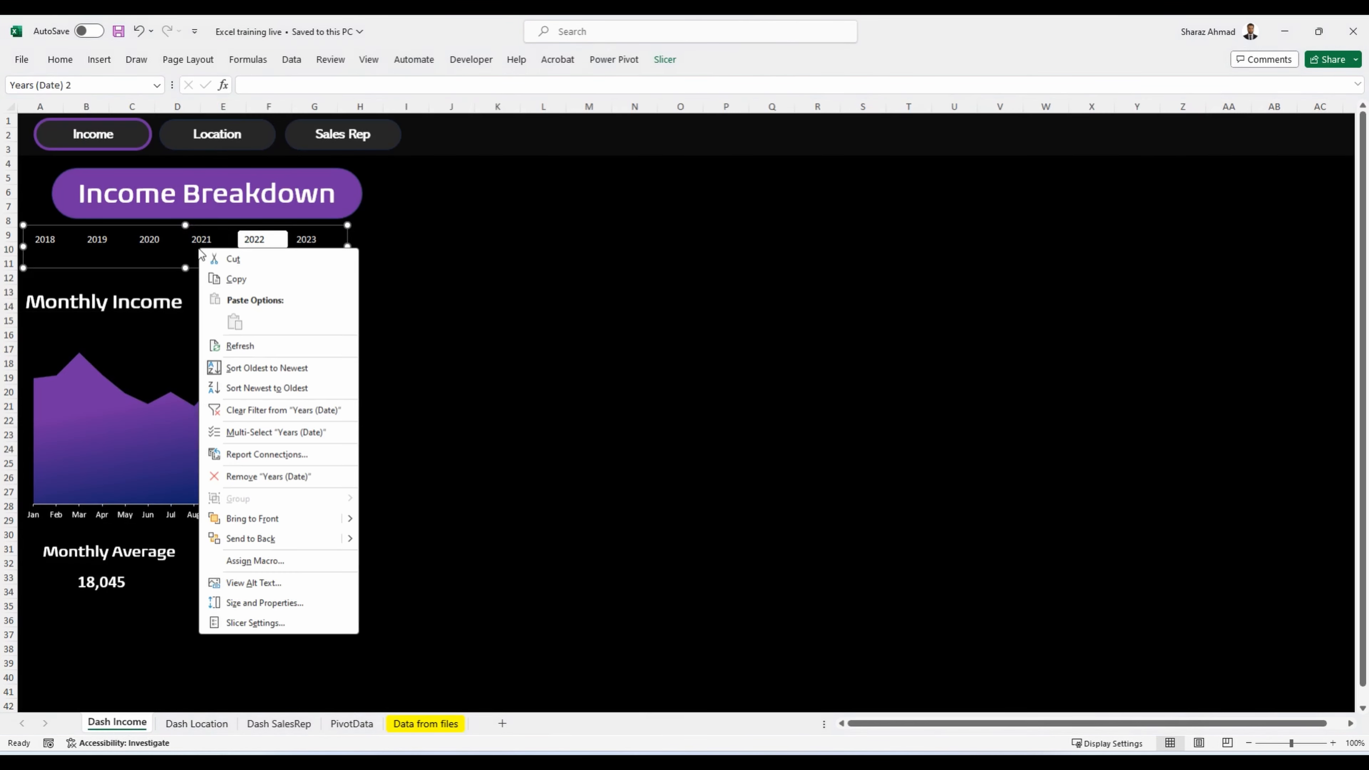
left_click(280, 456)
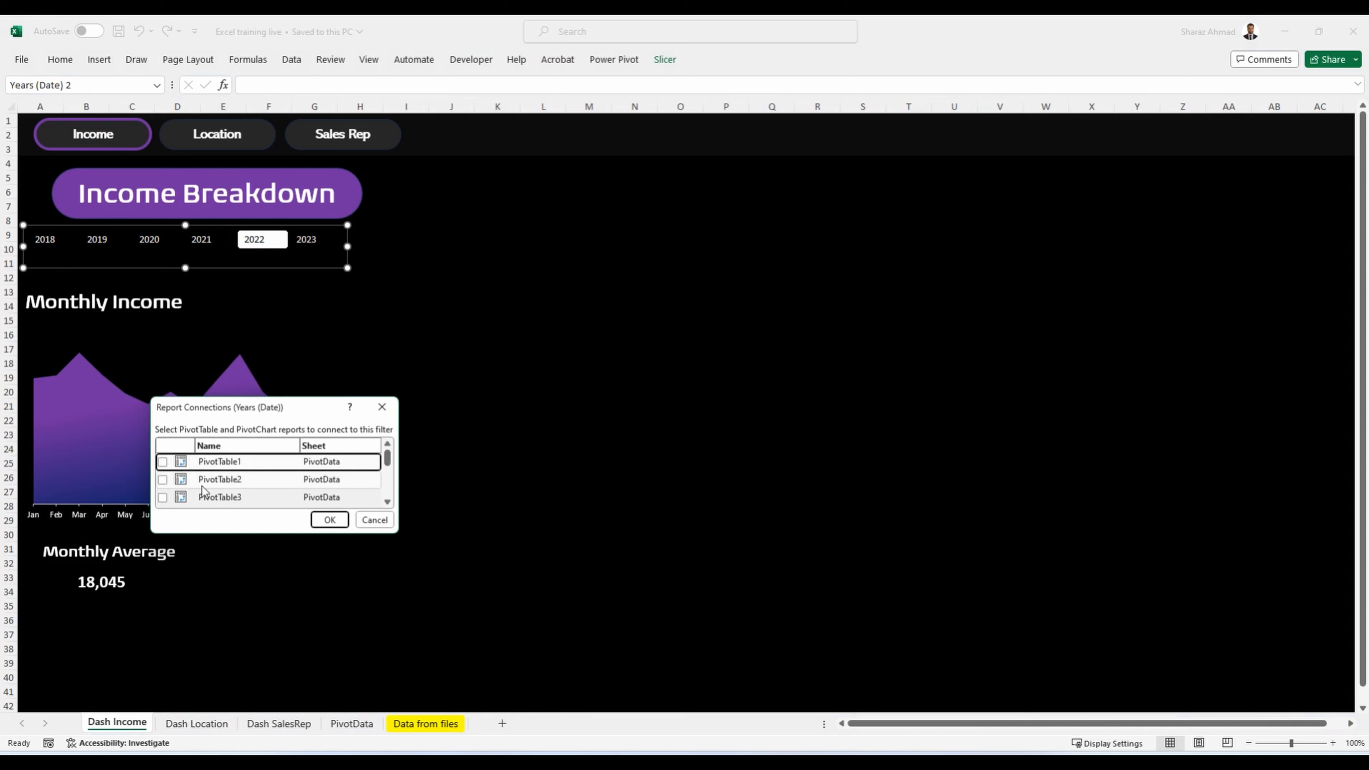
left_click(163, 497)
scroll(165, 497, "down", 1)
left_click(162, 499)
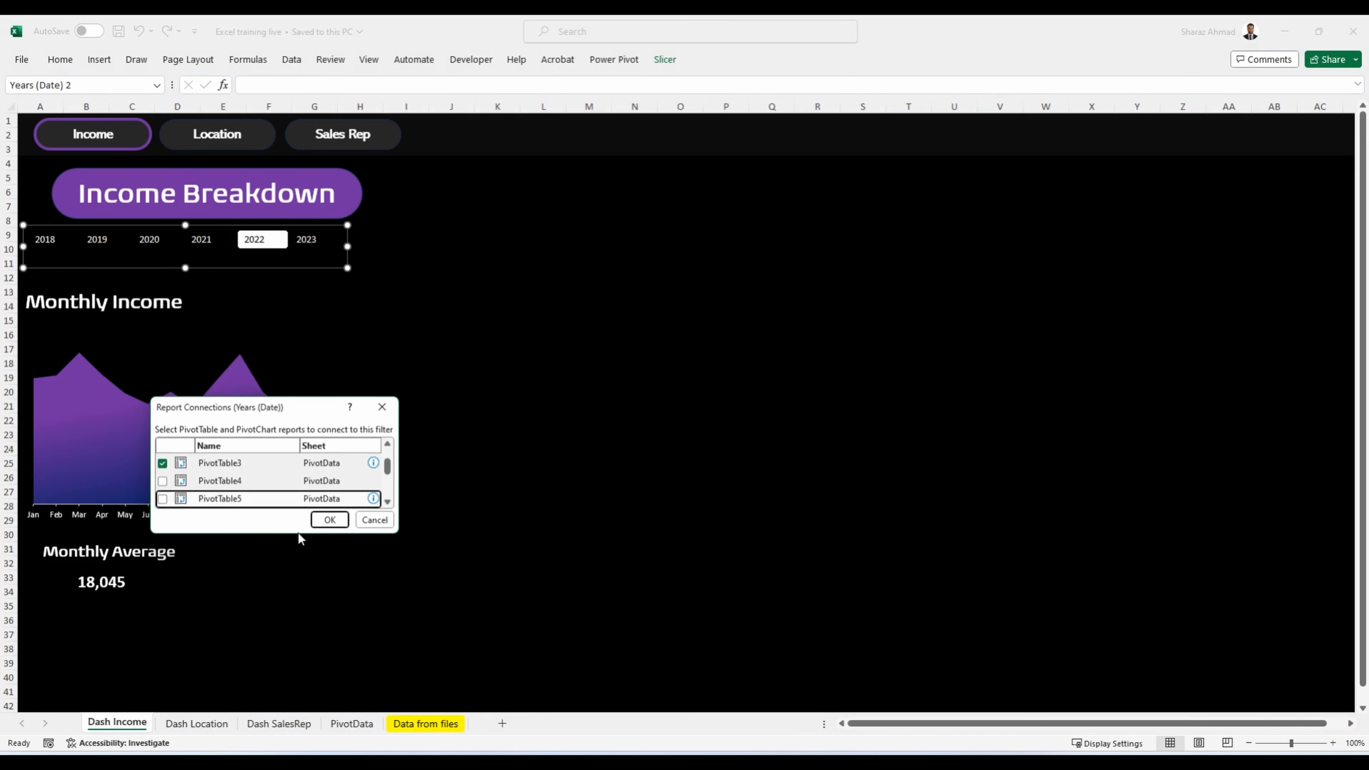
left_click(330, 520)
Step: Test the year slicer against the Monthly Income chart with 2021 and 2023, leaving 2020 selected
left_click(209, 246)
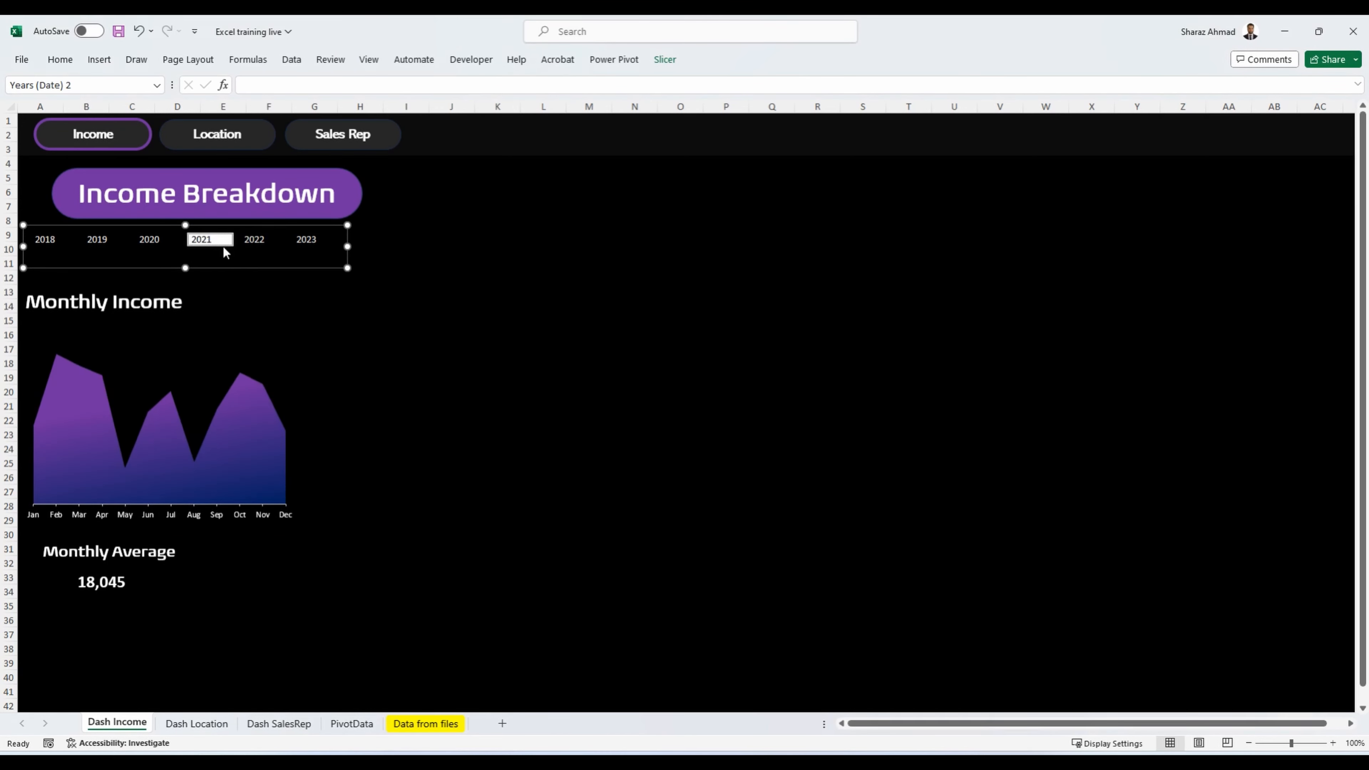
left_click(315, 243)
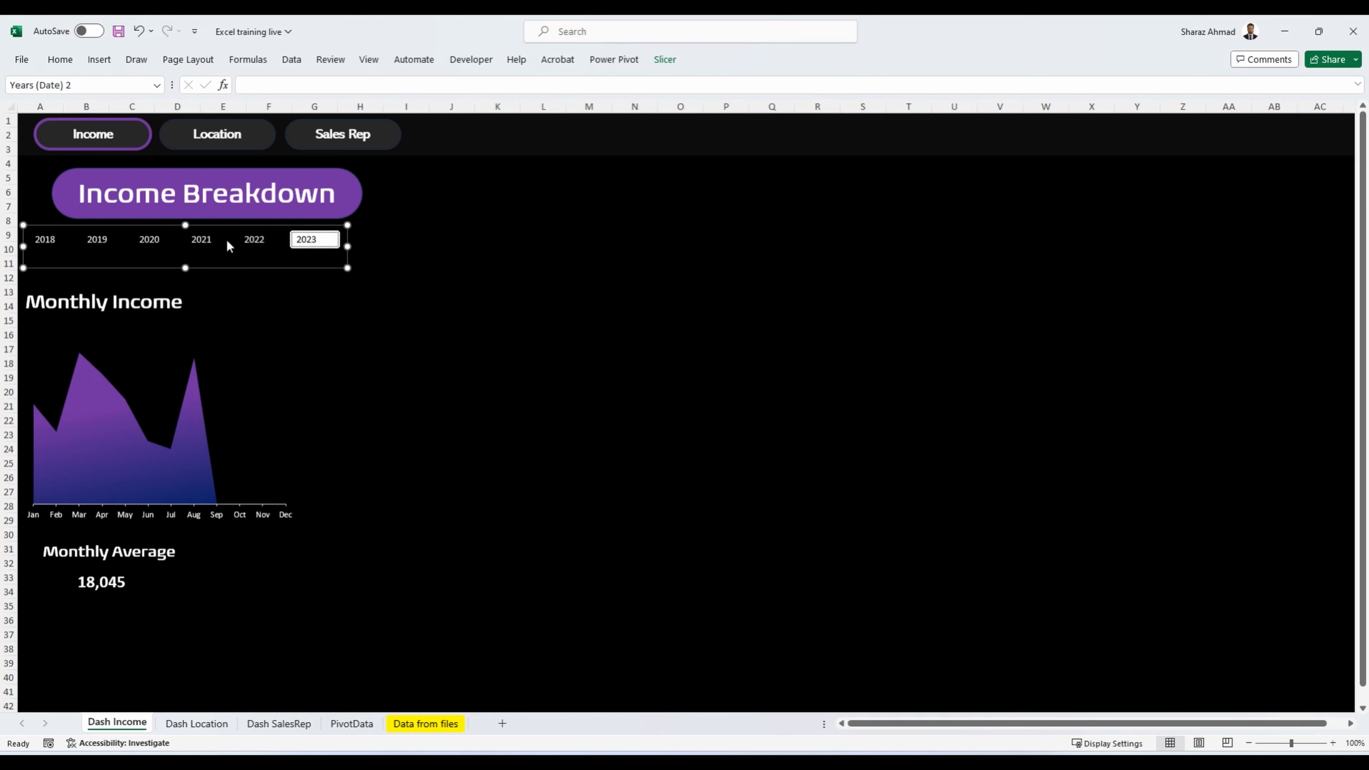
left_click(197, 241)
left_click(160, 241)
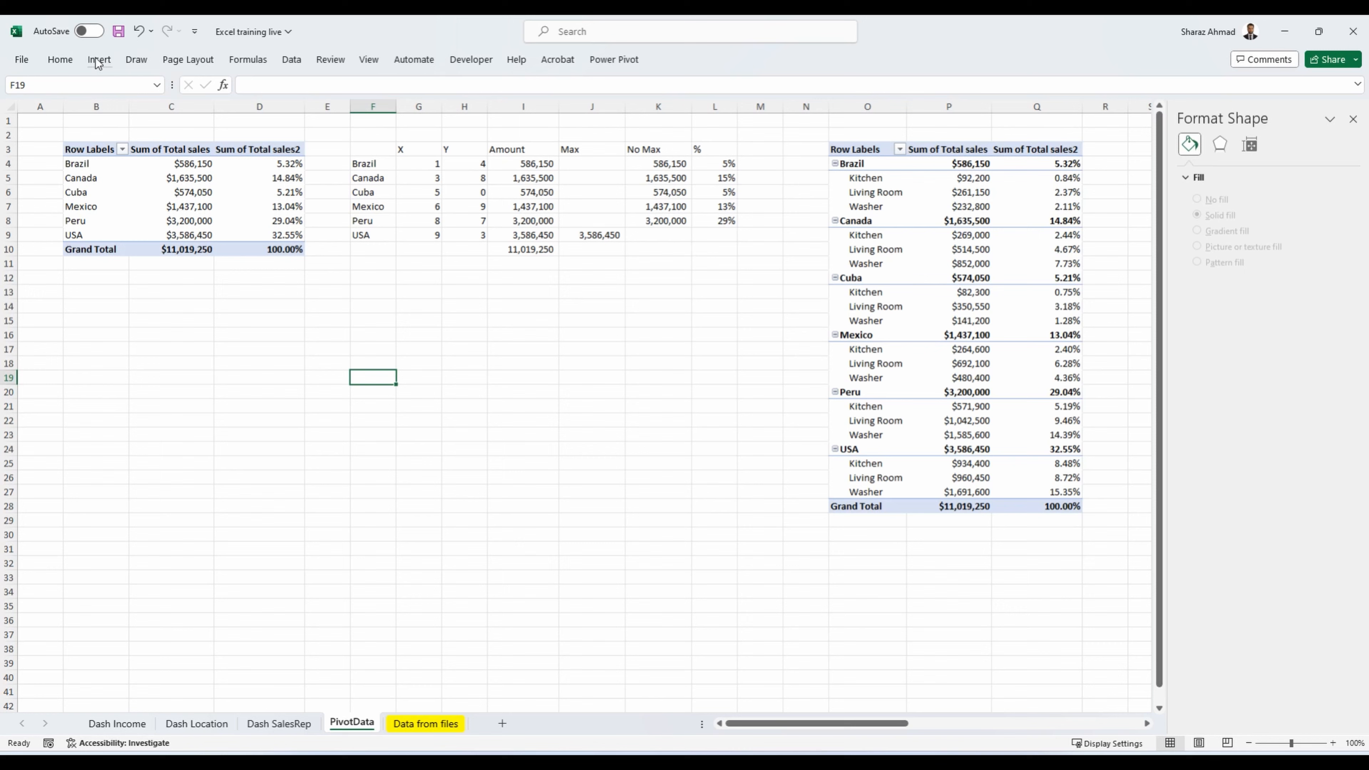
Step: Insert an empty bubble chart on PivotData below the country X, Y and Amount table
left_click(99, 60)
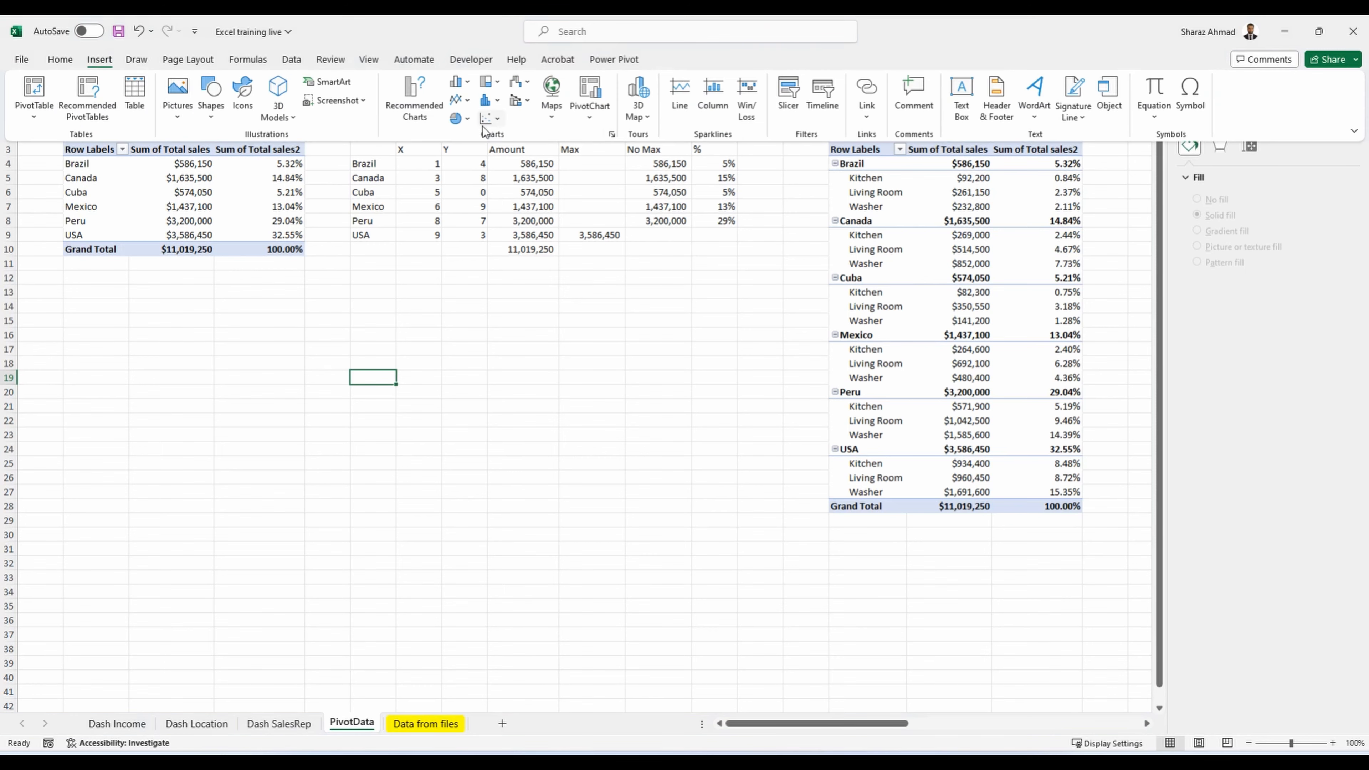
left_click(491, 118)
left_click(505, 276)
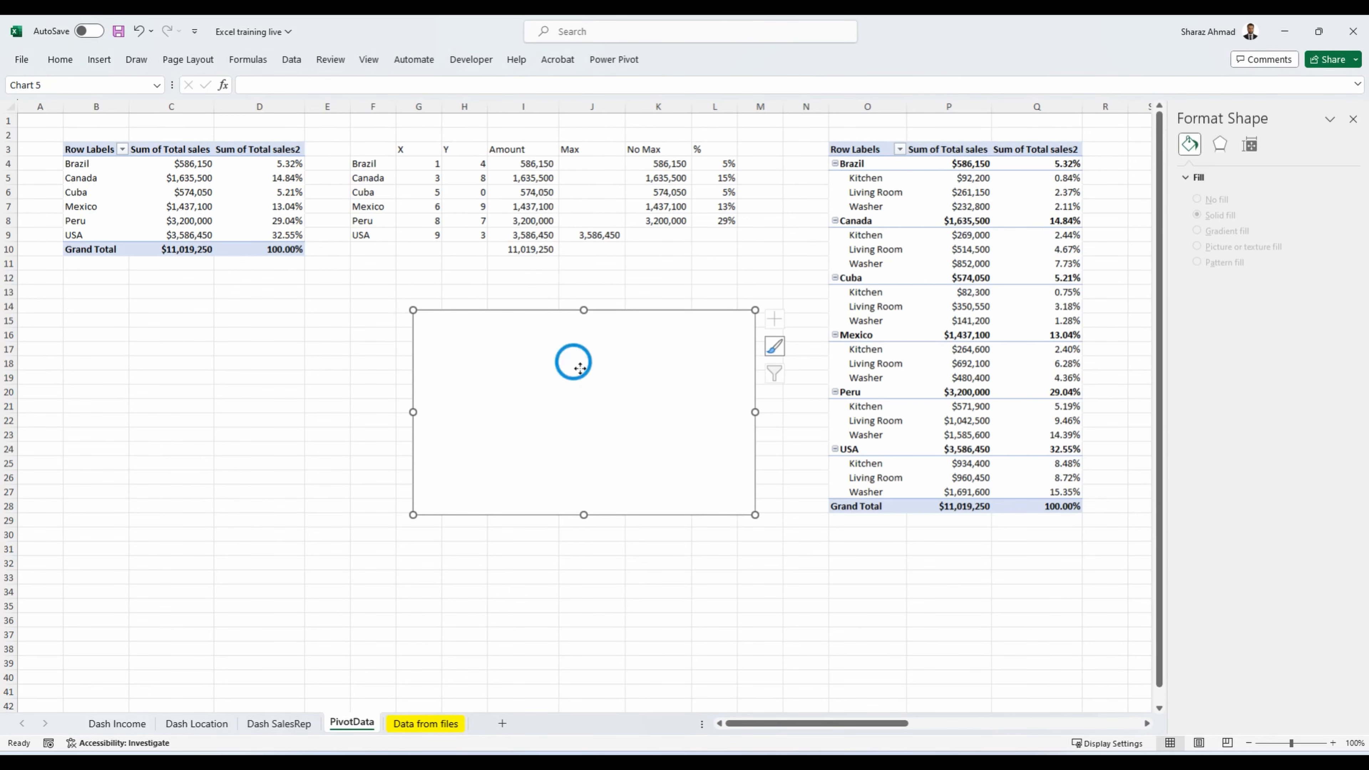
Step: Add a series named Sales to the bubble chart with X values G4:G9, Y values H4:H9 and bubble sizes I4:I9
right_click(582, 301)
left_click(632, 527)
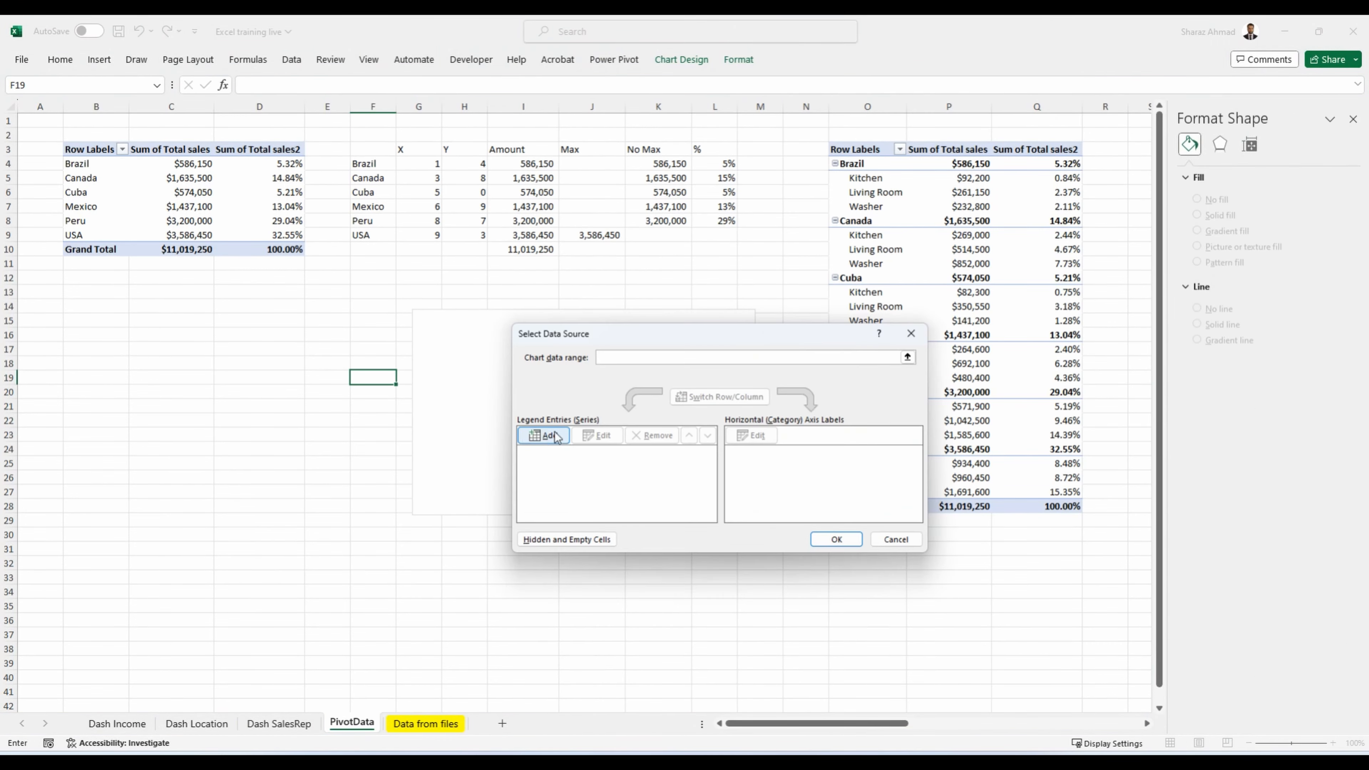
left_click(554, 434)
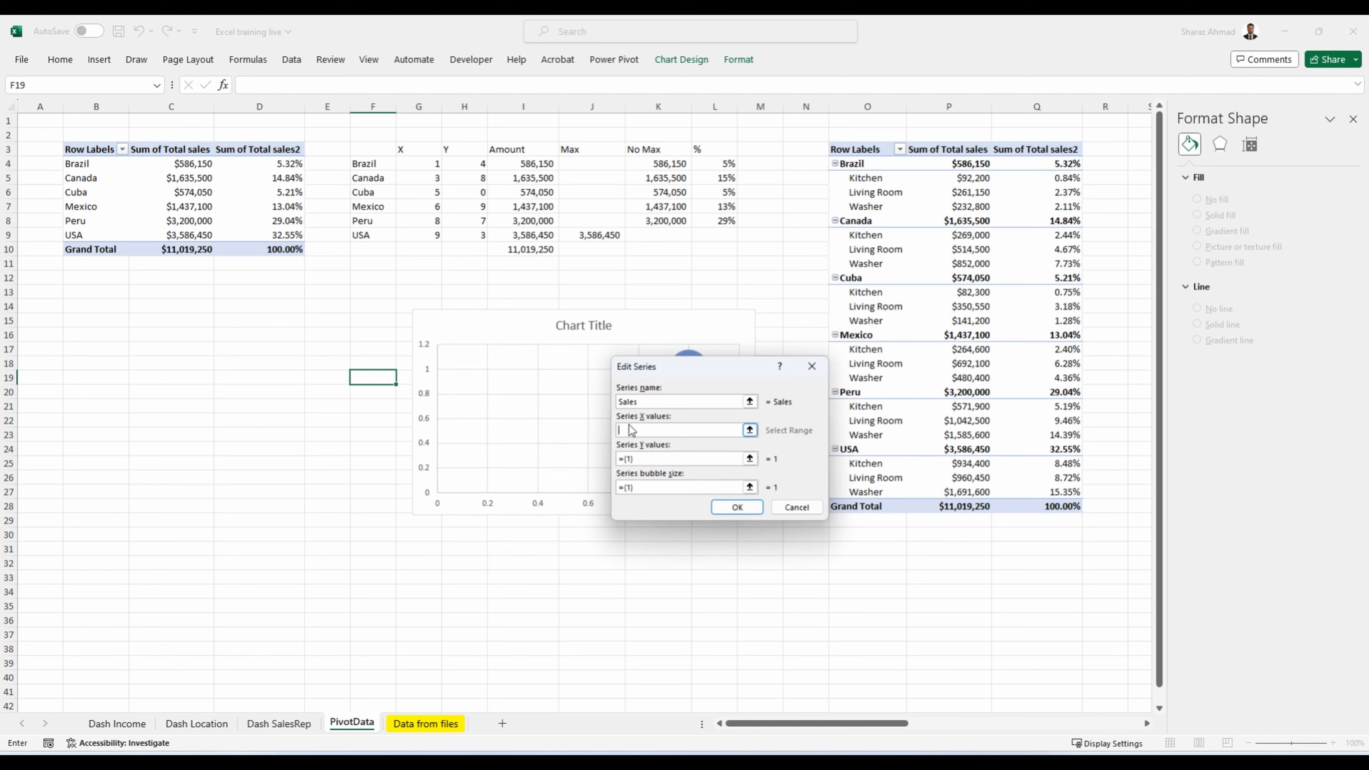
left_click_drag(431, 164, 429, 188)
left_click_drag(435, 231, 435, 236)
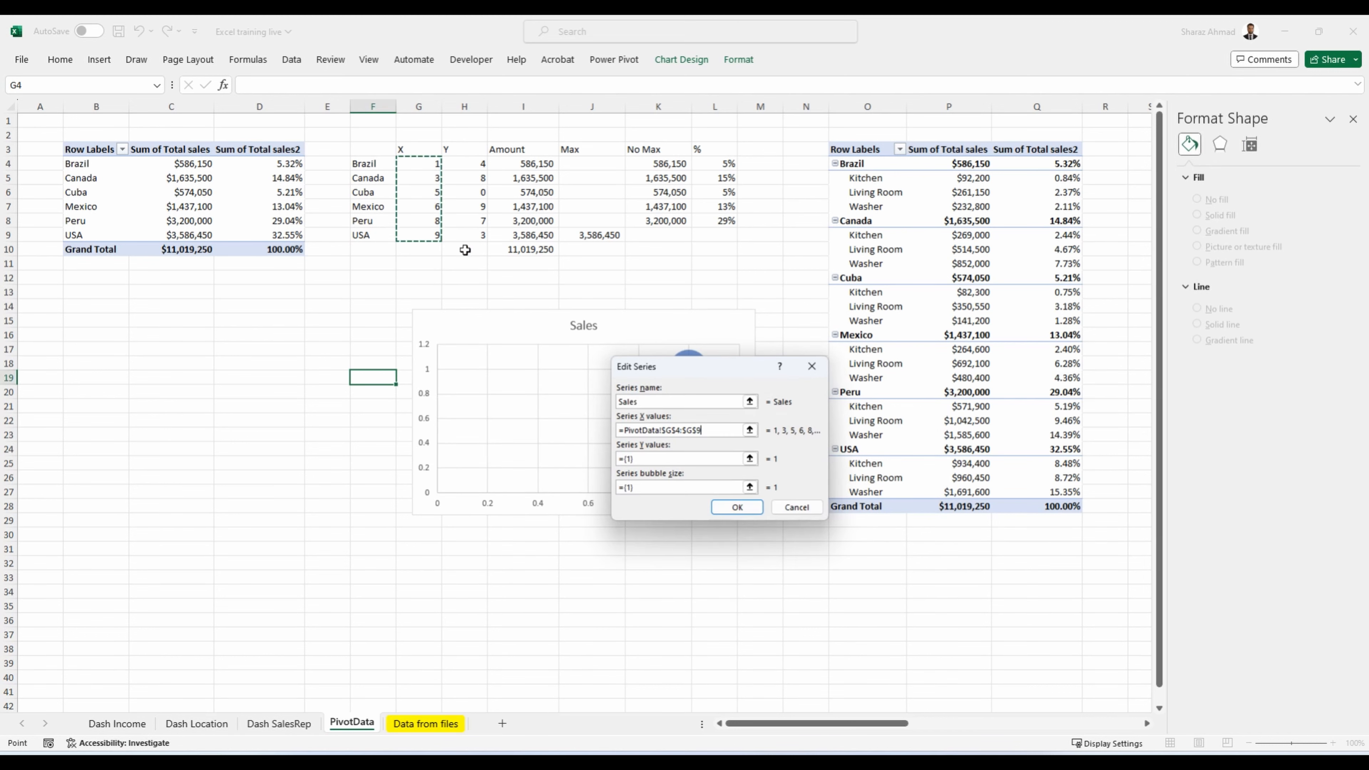
left_click(678, 459)
left_click_drag(669, 456, 591, 446)
left_click_drag(482, 168, 484, 237)
left_click_drag(672, 488, 596, 492)
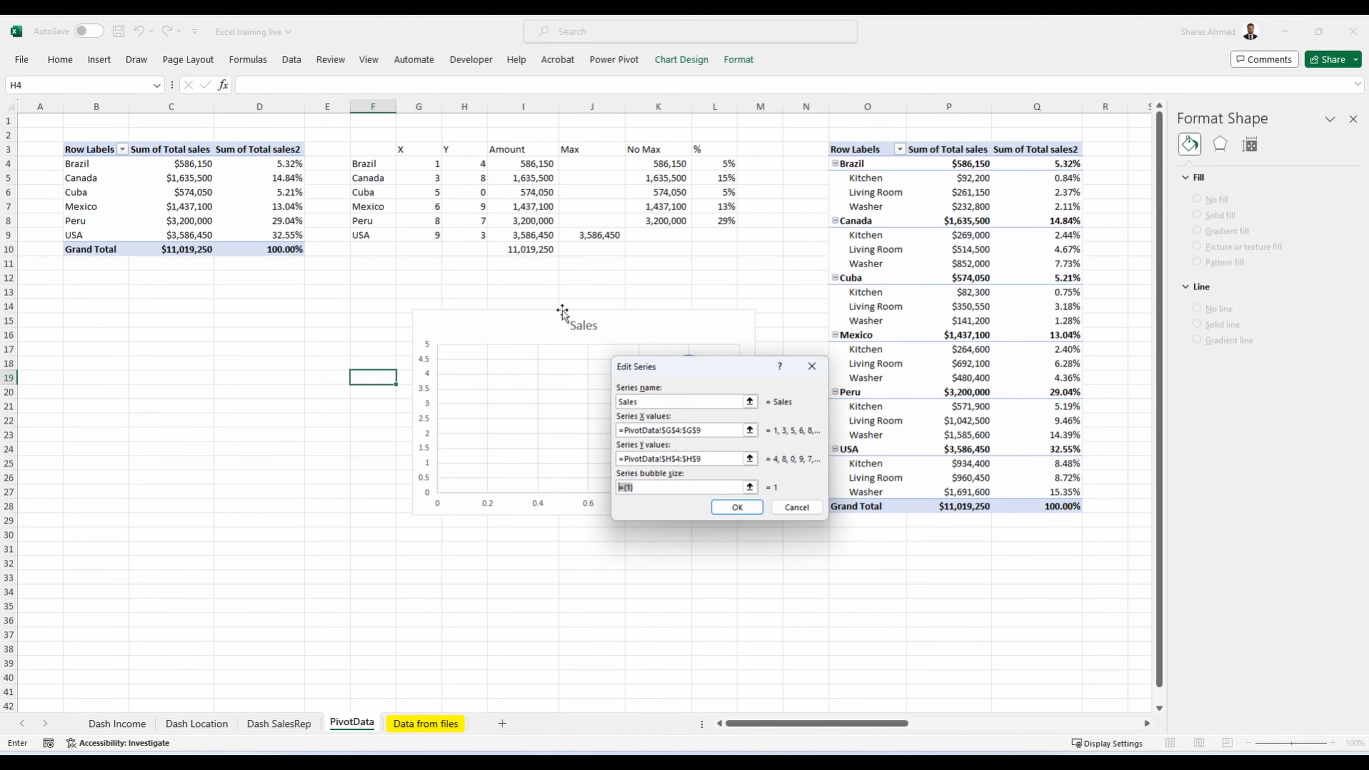
left_click_drag(534, 163, 533, 236)
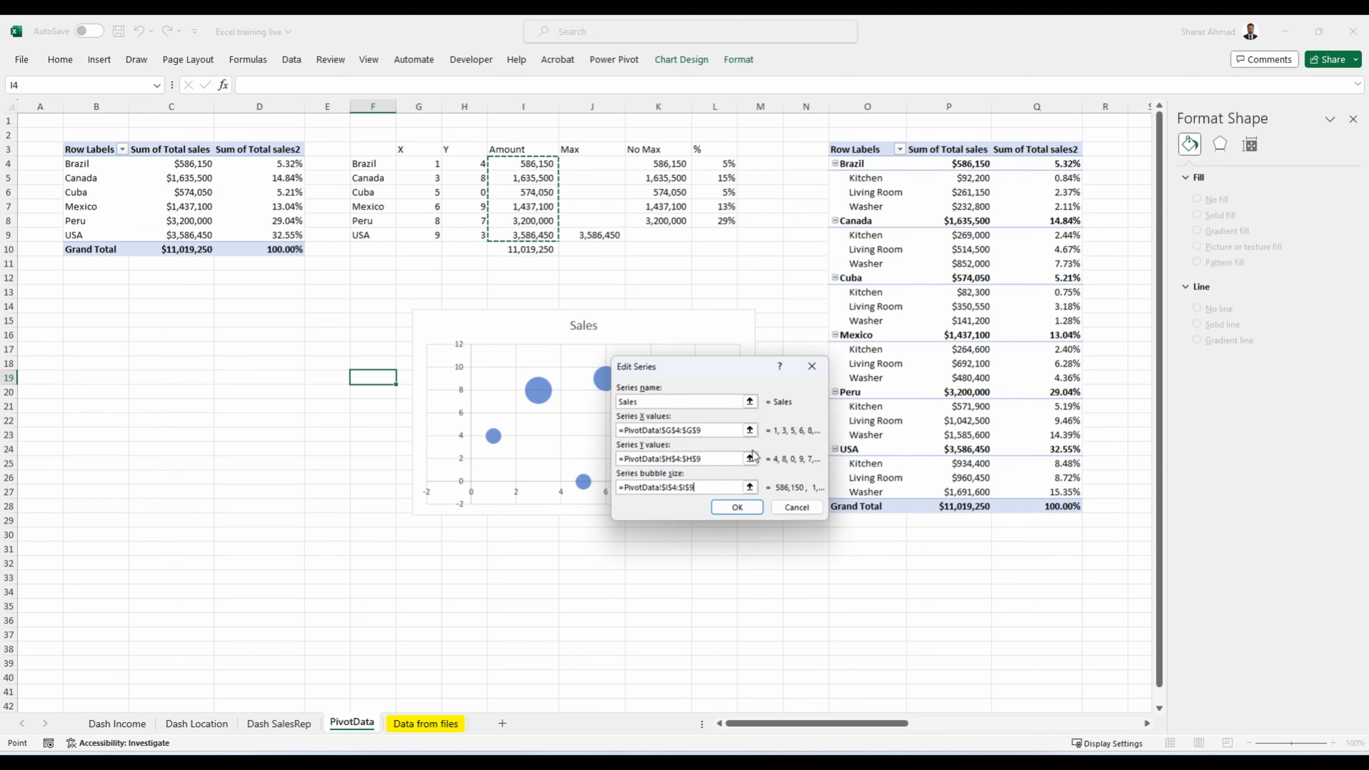
left_click(748, 508)
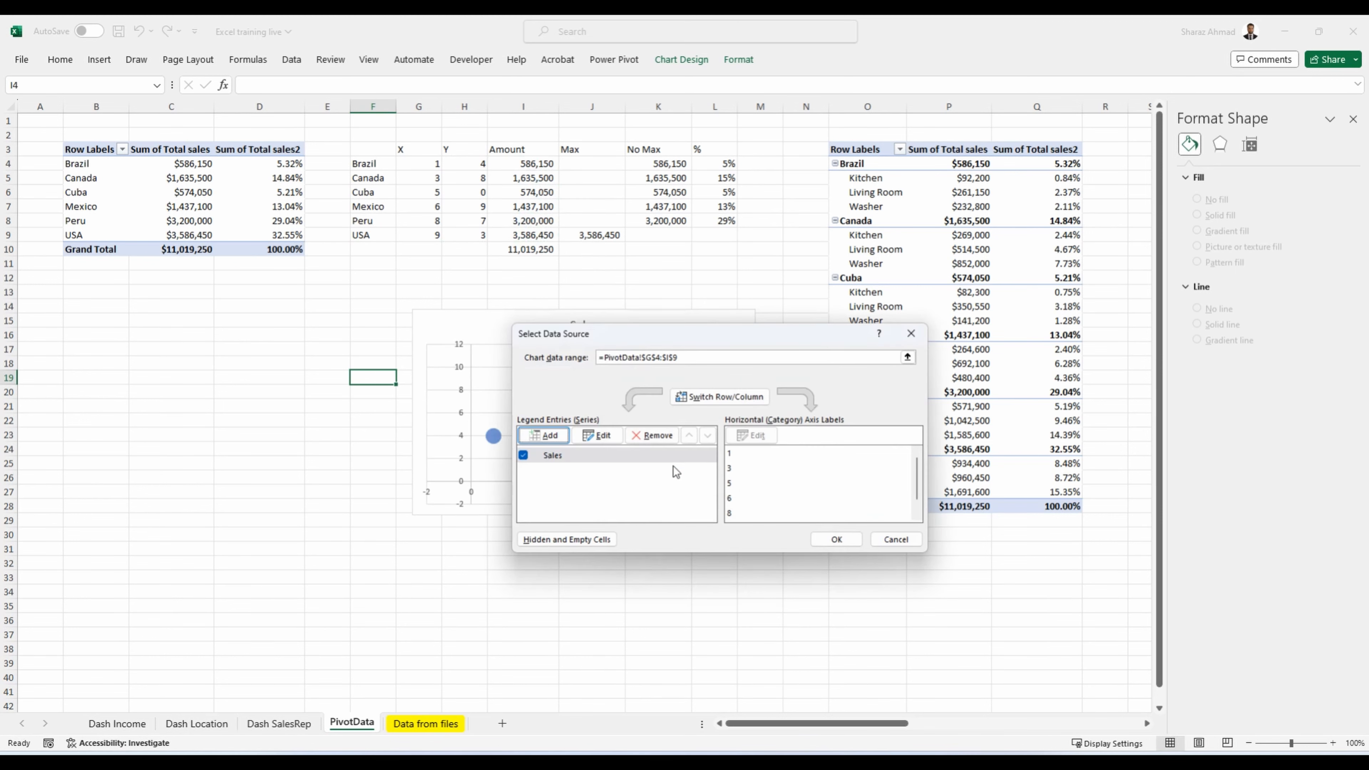
Step: Add a second series named Max with X values G4:G9, Y values H4:H9 and bubble sizes J4:J9, and apply the data source
left_click(564, 440)
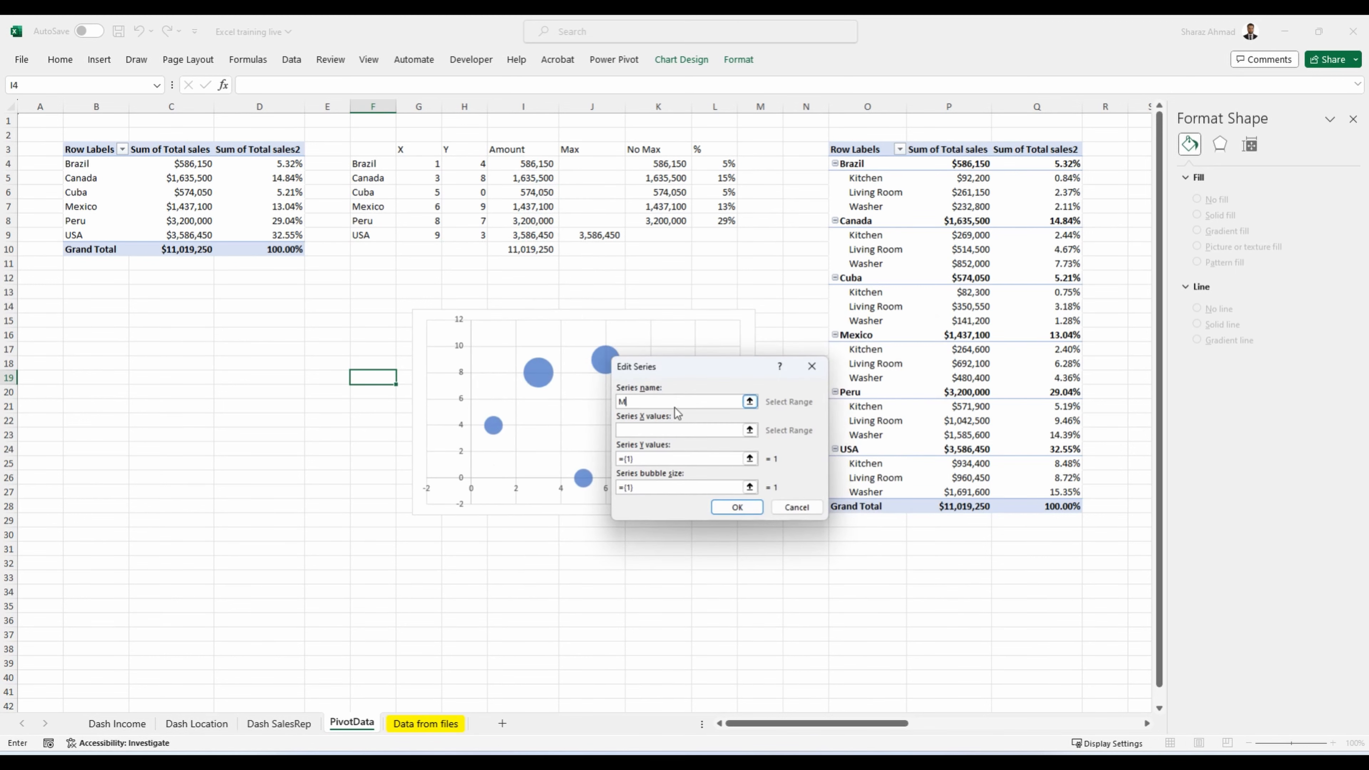
type("Max")
key("Tab")
left_click_drag(425, 169, 437, 233)
key("Tab")
key("BackSpace")
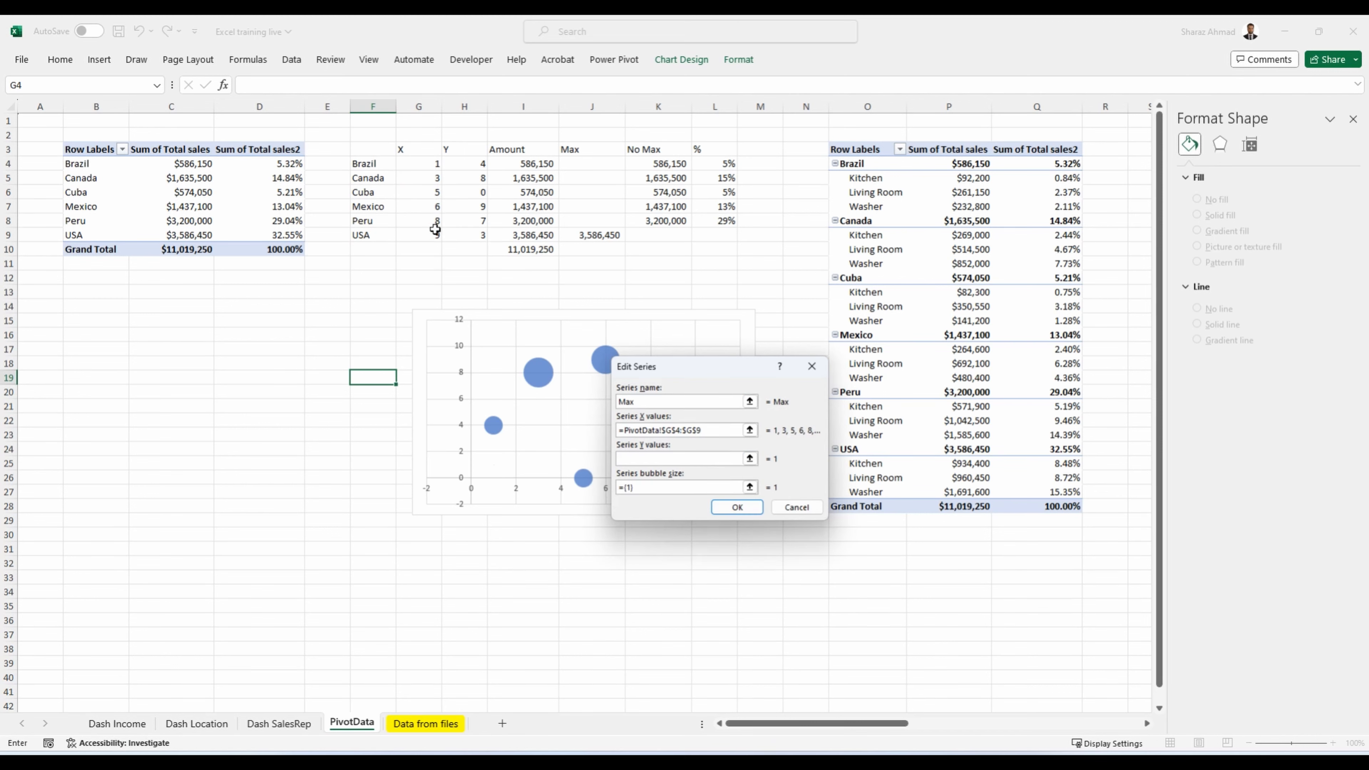
left_click_drag(456, 165, 480, 232)
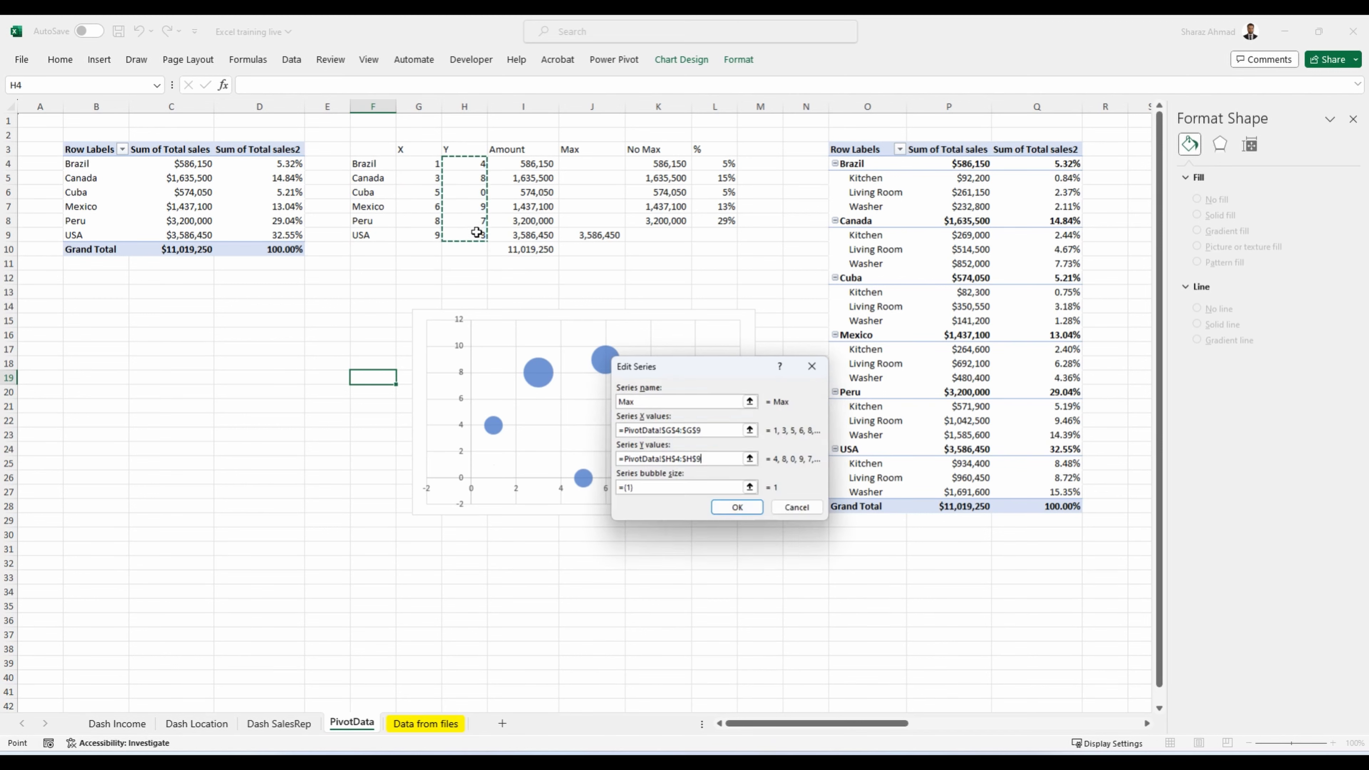
key("Tab")
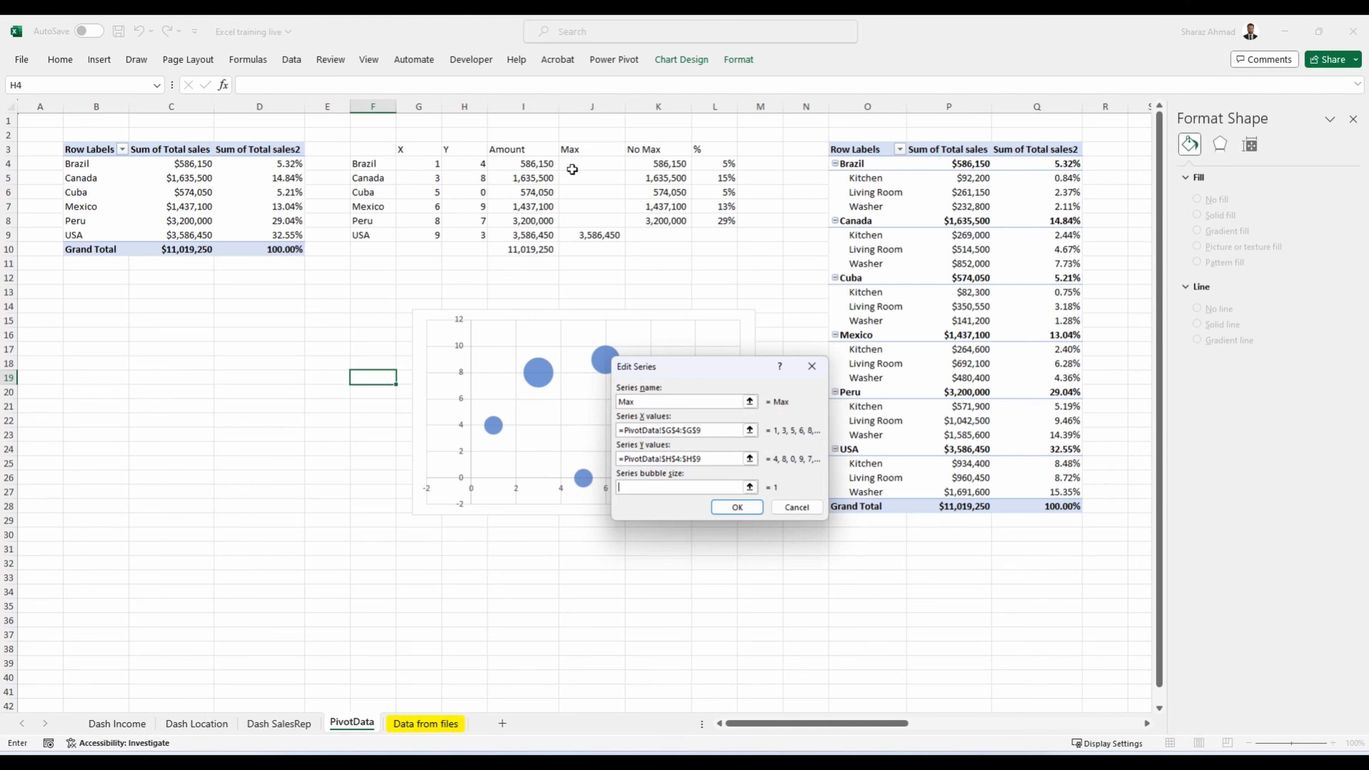
left_click_drag(572, 169, 593, 235)
left_click(737, 507)
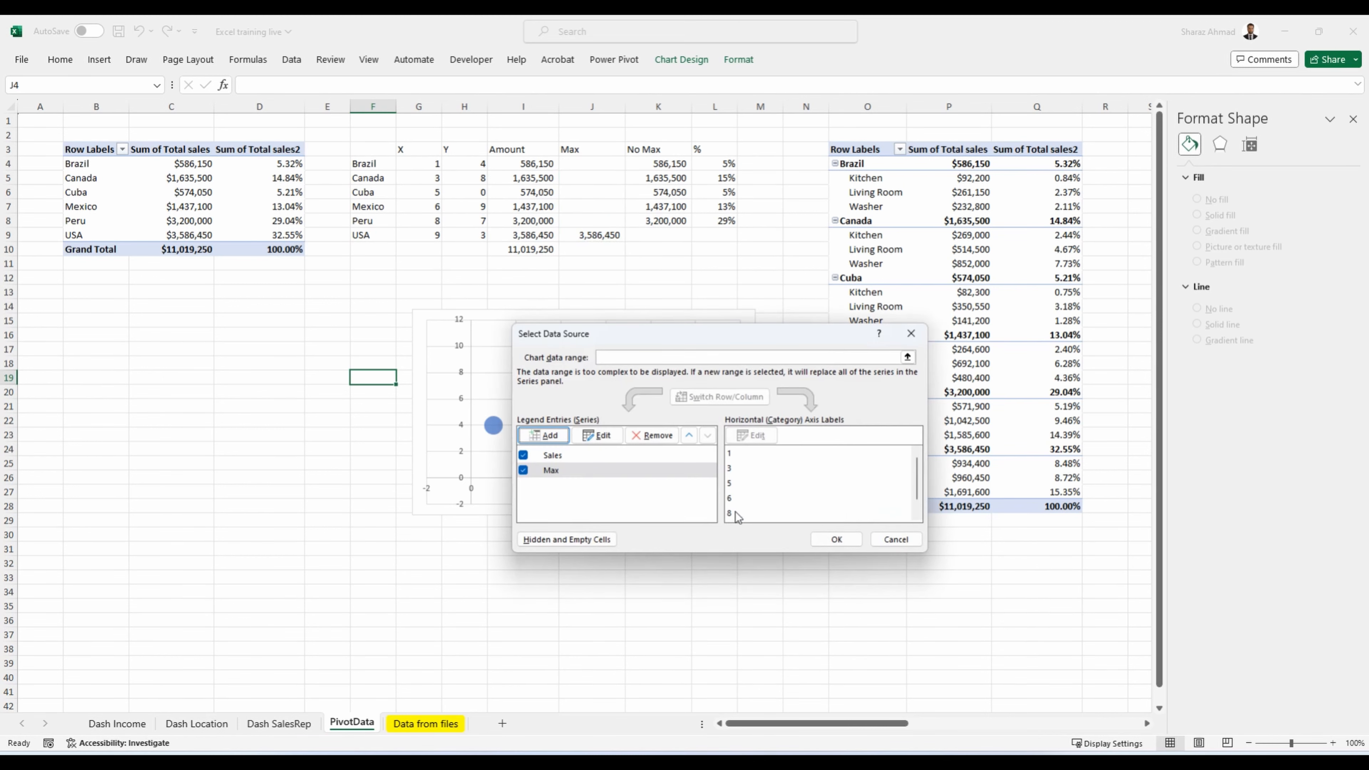
left_click(829, 541)
Step: Move the bubble chart to Dash Income and enlarge it to fill the area beside the Monthly Income chart
key("ctrl+x")
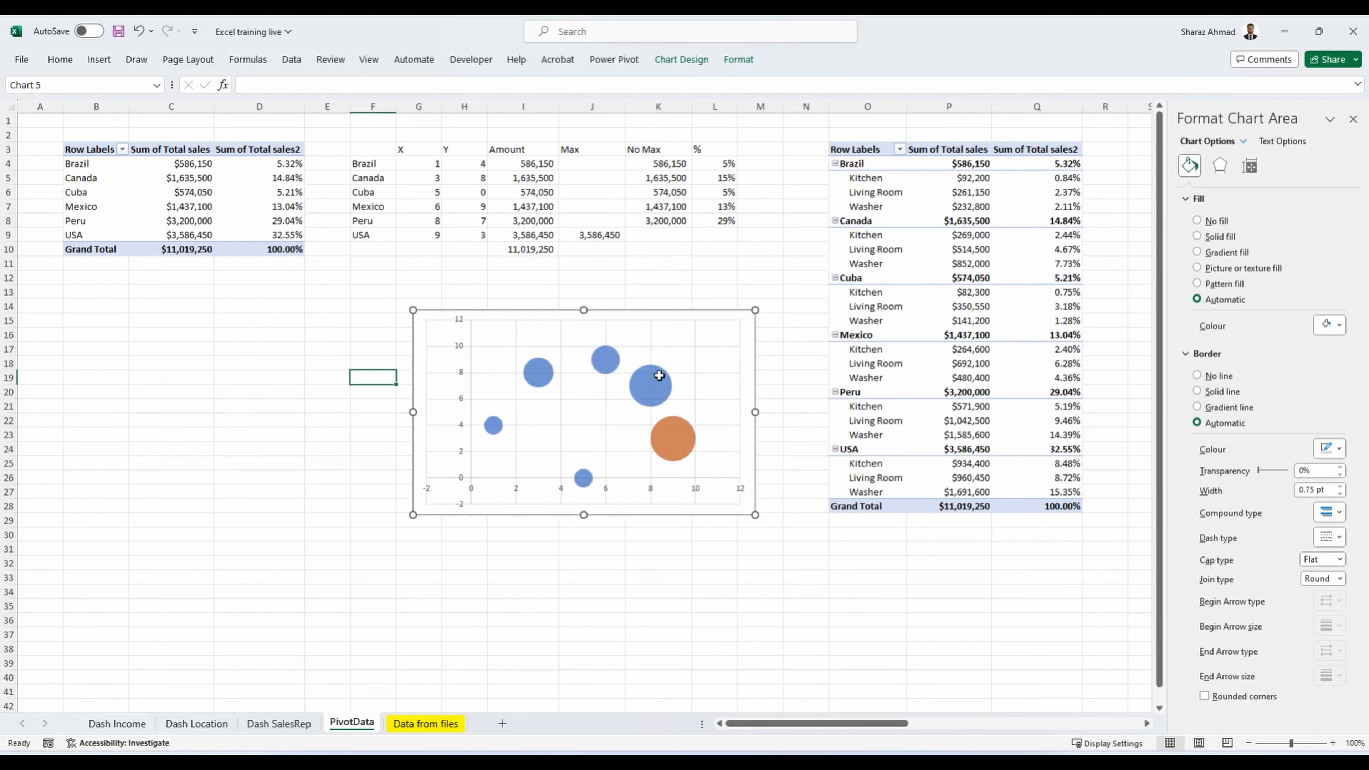
left_click(114, 724)
key("ctrl+v")
left_click_drag(722, 384, 1087, 682)
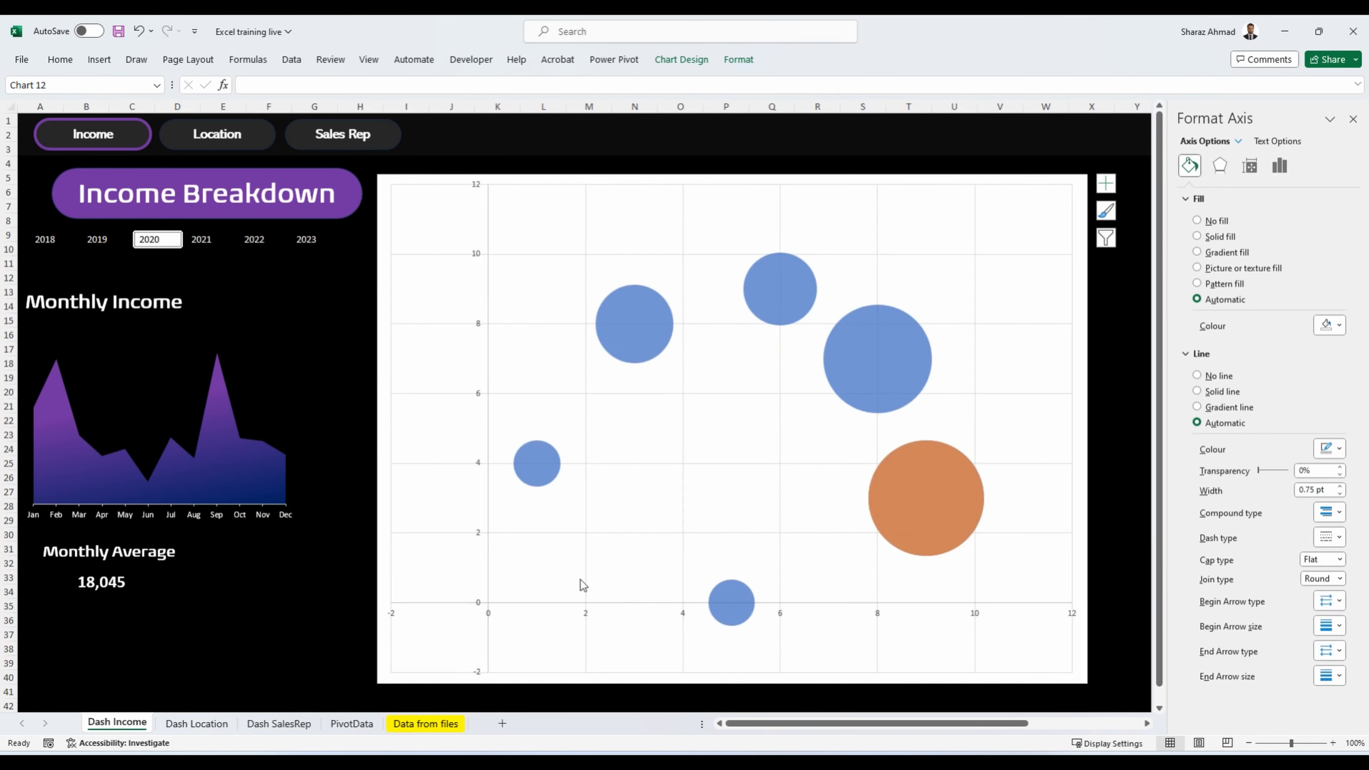
Step: Delete the bubble chart's axes and its horizontal and vertical gridlines
left_click(477, 522)
key("Delete")
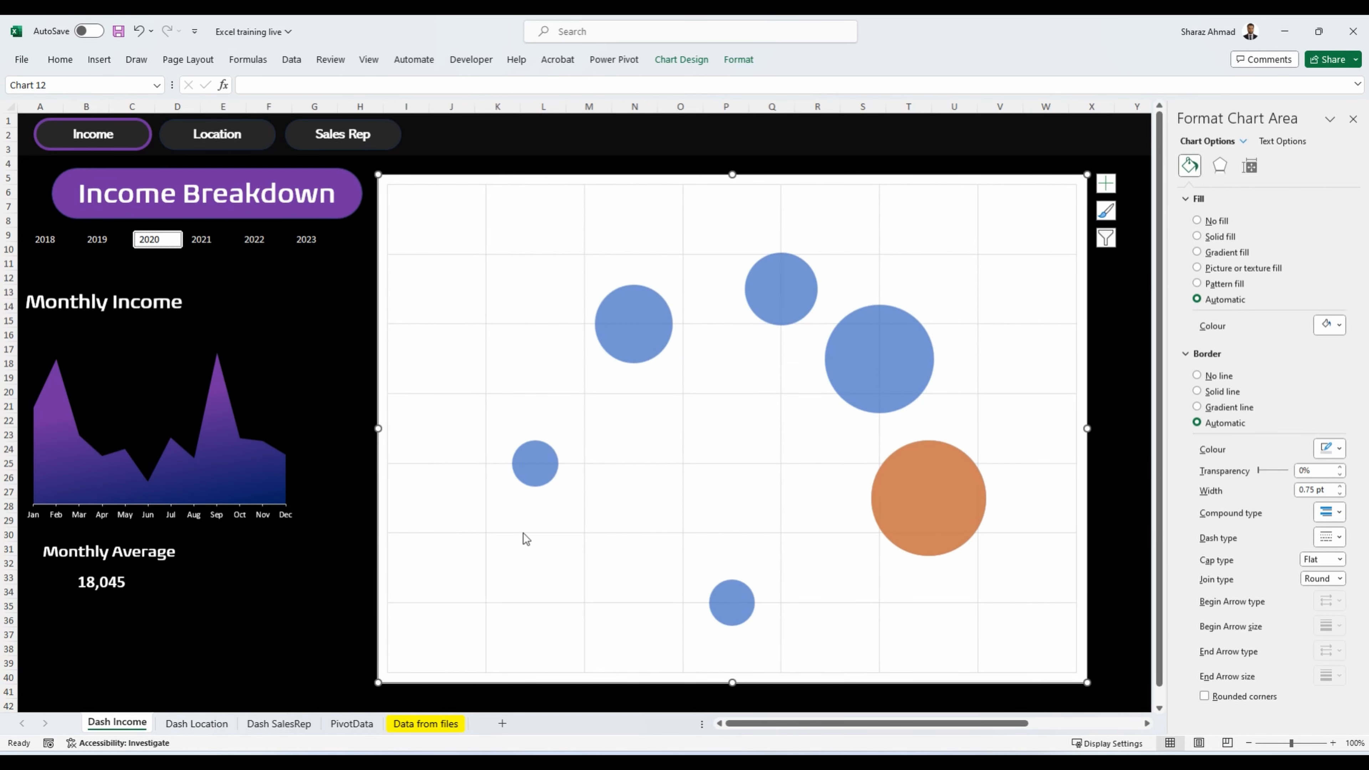
left_click(524, 534)
key("Delete")
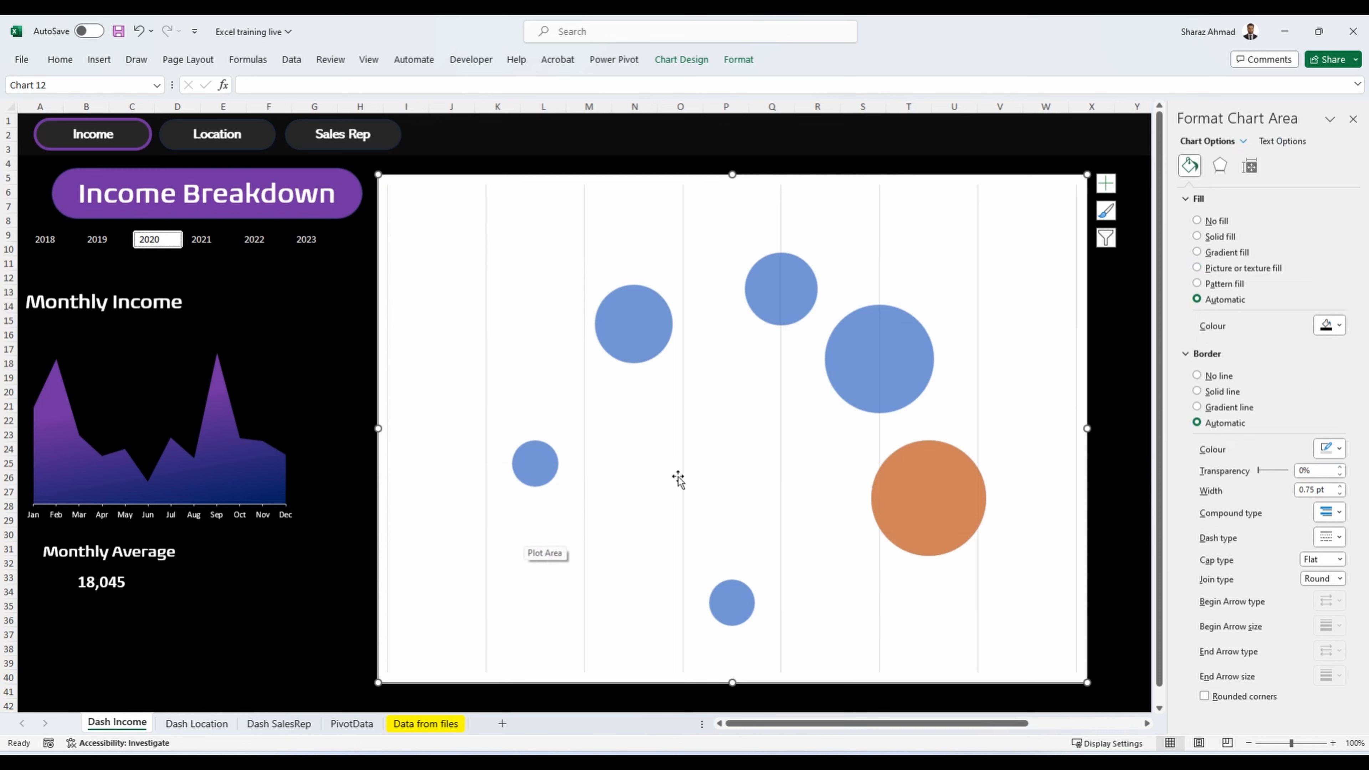
left_click(682, 475)
key("Delete")
Step: Give the Sales and Max bubbles a radial navy-to-purple gradient fill with no border line
left_click(888, 405)
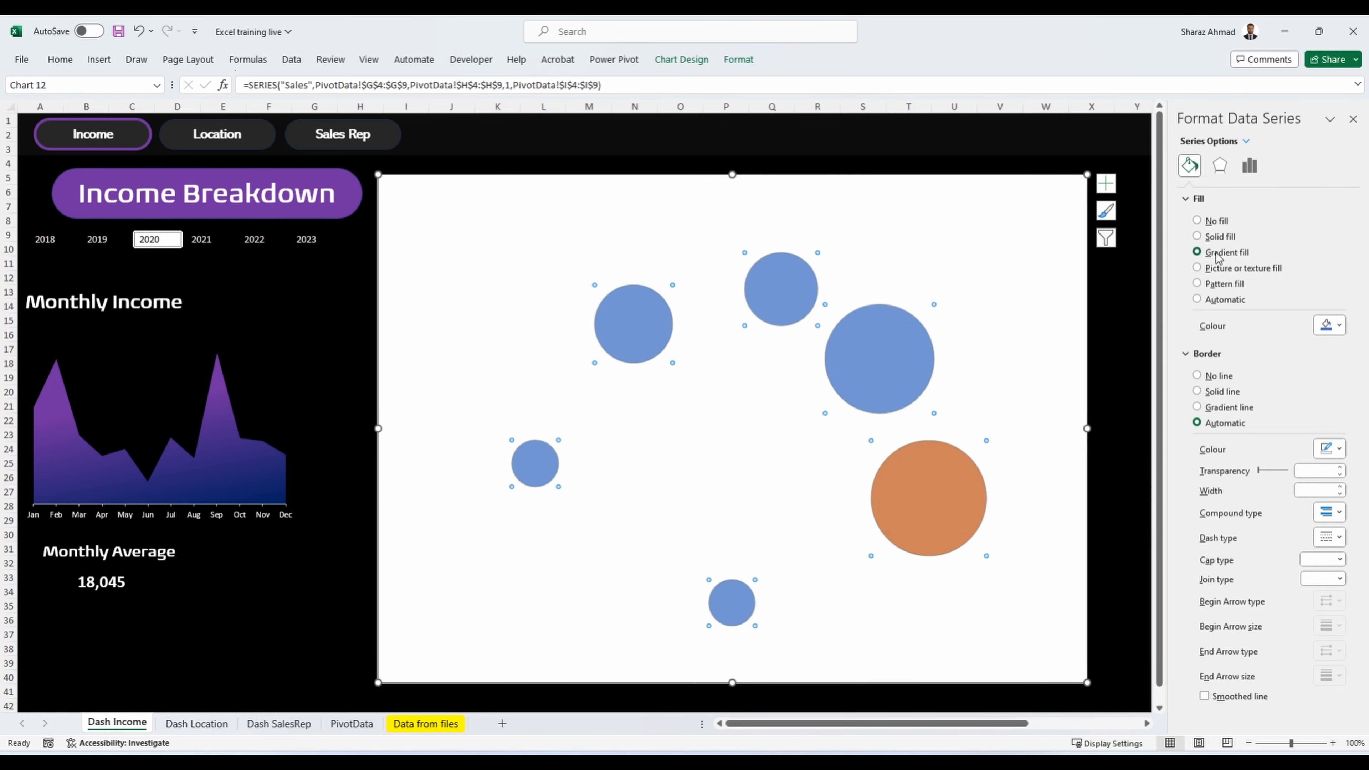
left_click(1220, 581)
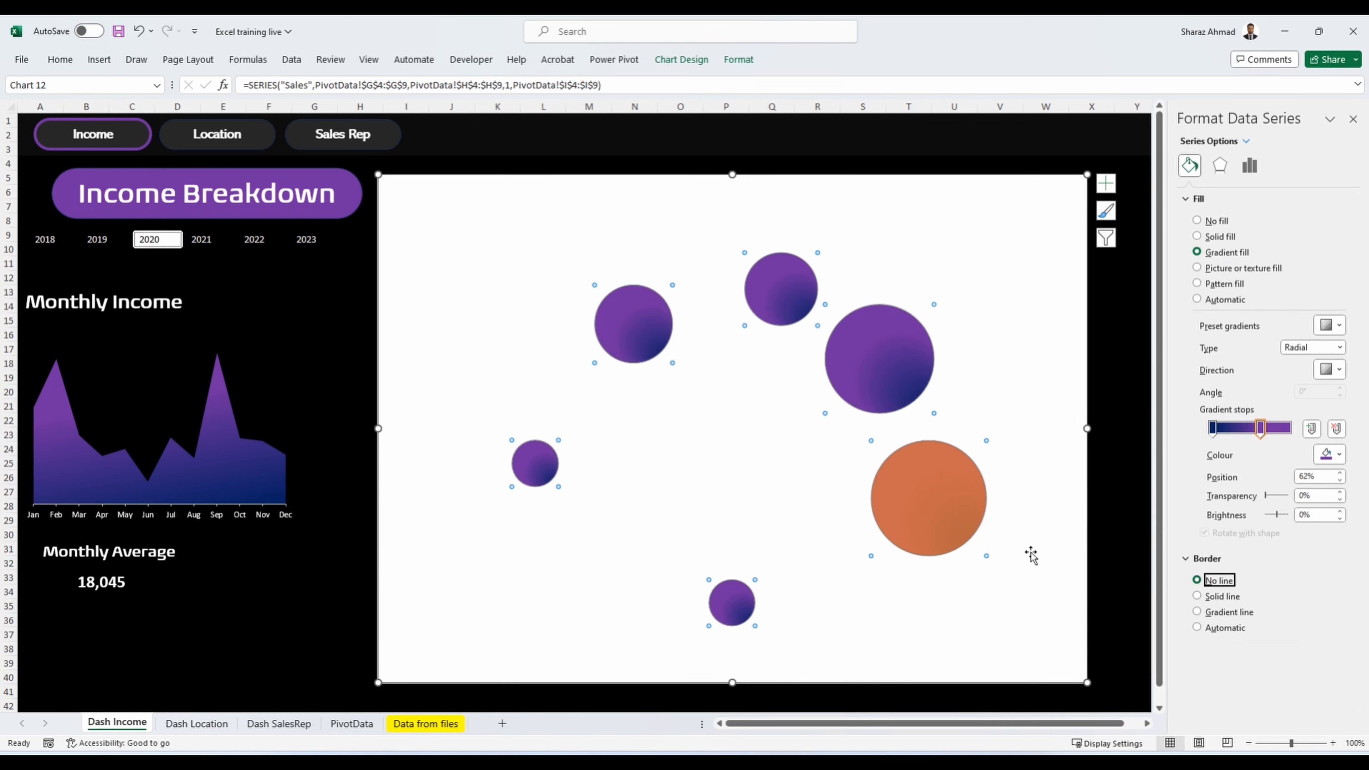
left_click(983, 527)
left_click(1208, 253)
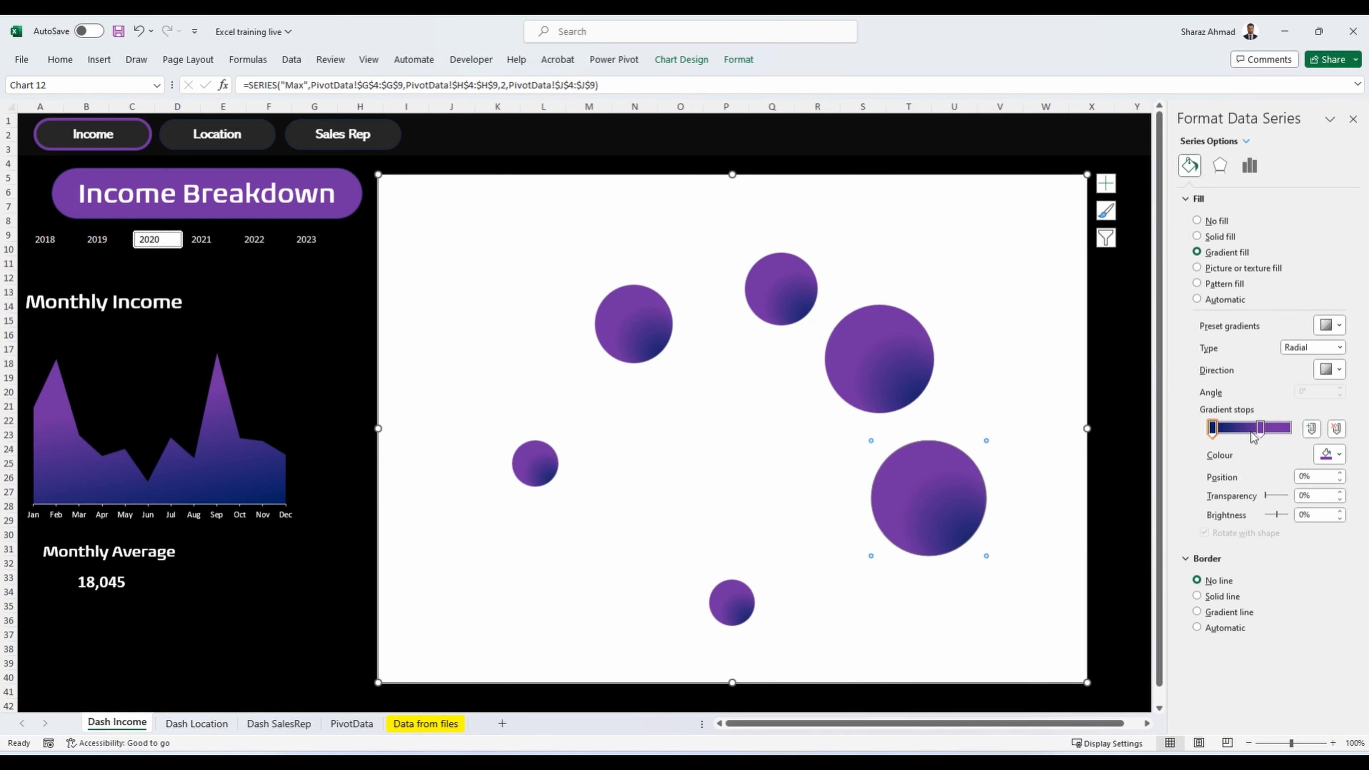
Step: Rework the Max bubble's gradient to run from navy through purple to a red stop at 100%
left_click_drag(1259, 430, 1290, 430)
left_click(1313, 430)
left_click(1329, 454)
left_click(1249, 628)
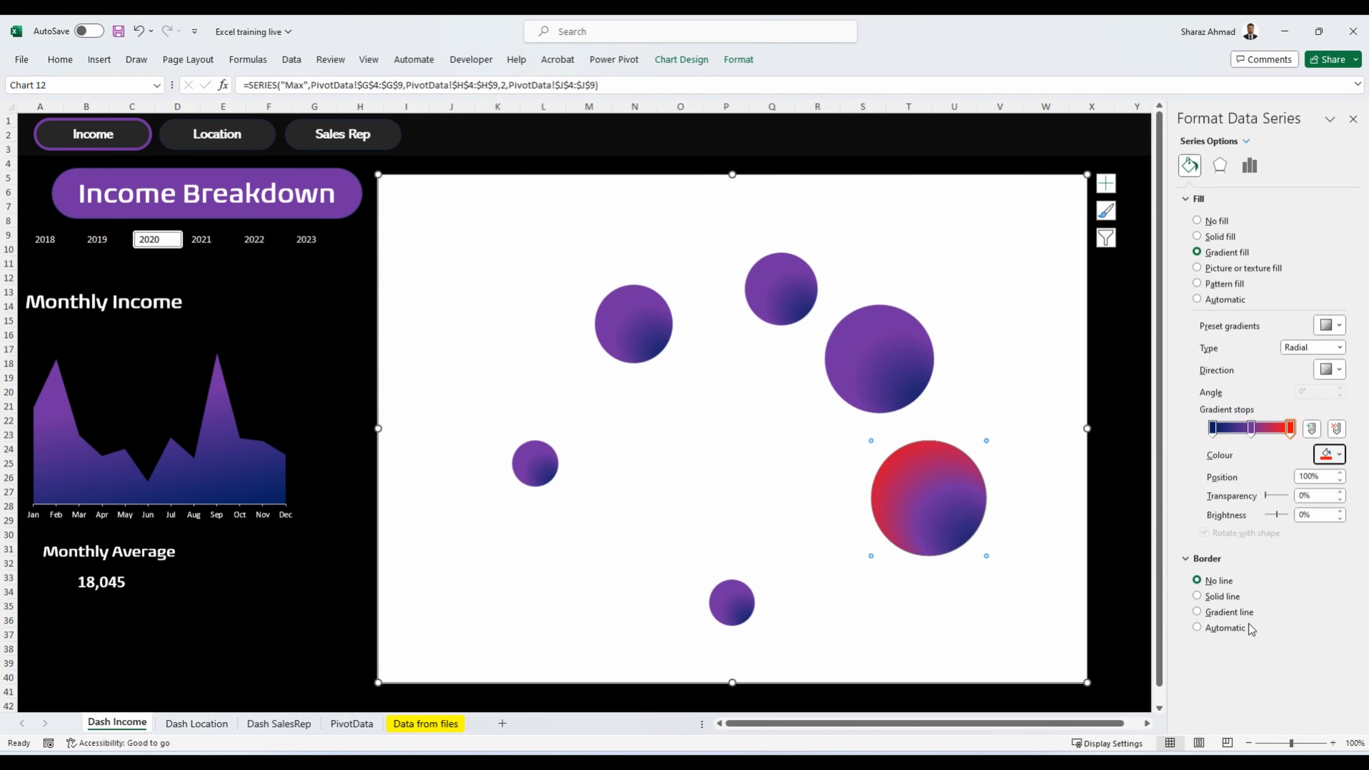
Step: Add data labels to the bubbles that show the bubble size instead of the Y value
left_click(1106, 184)
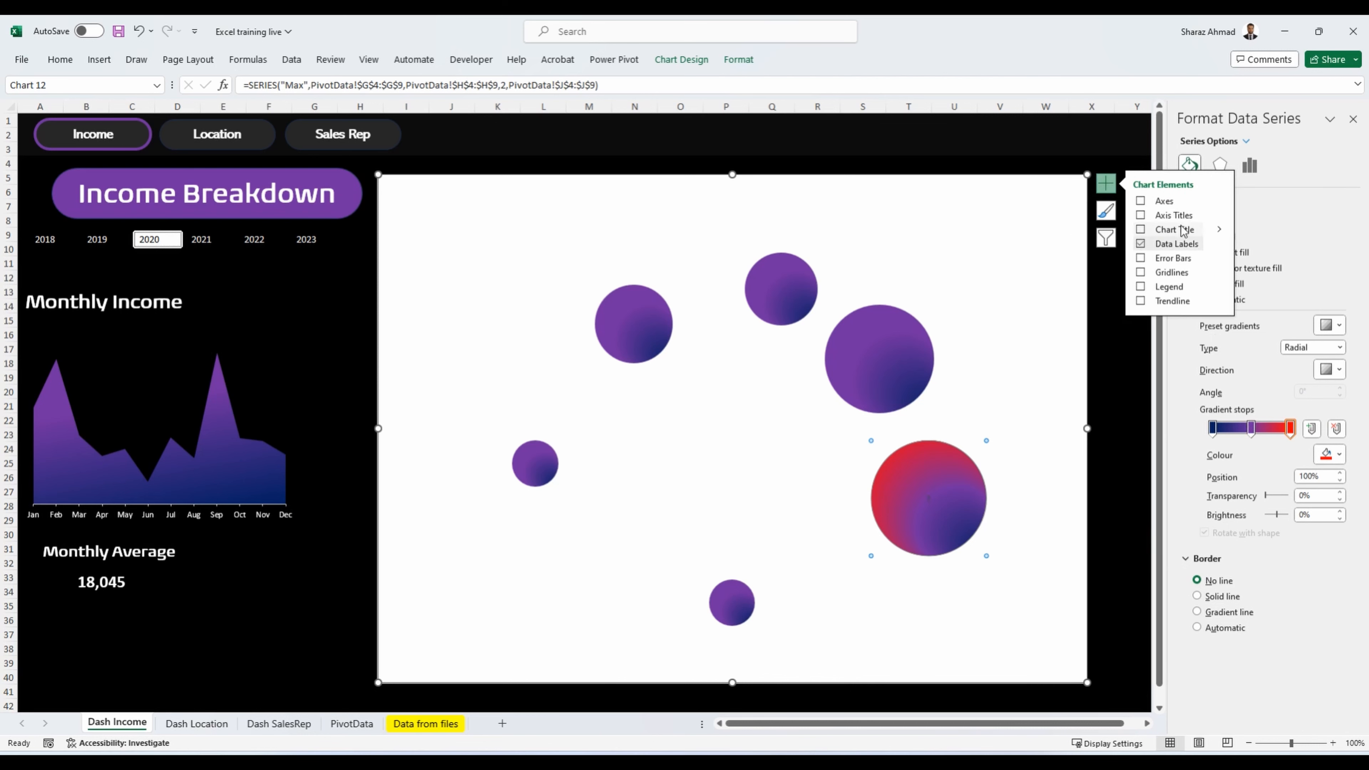
left_click(1246, 141)
left_click(1246, 142)
left_click(1275, 209)
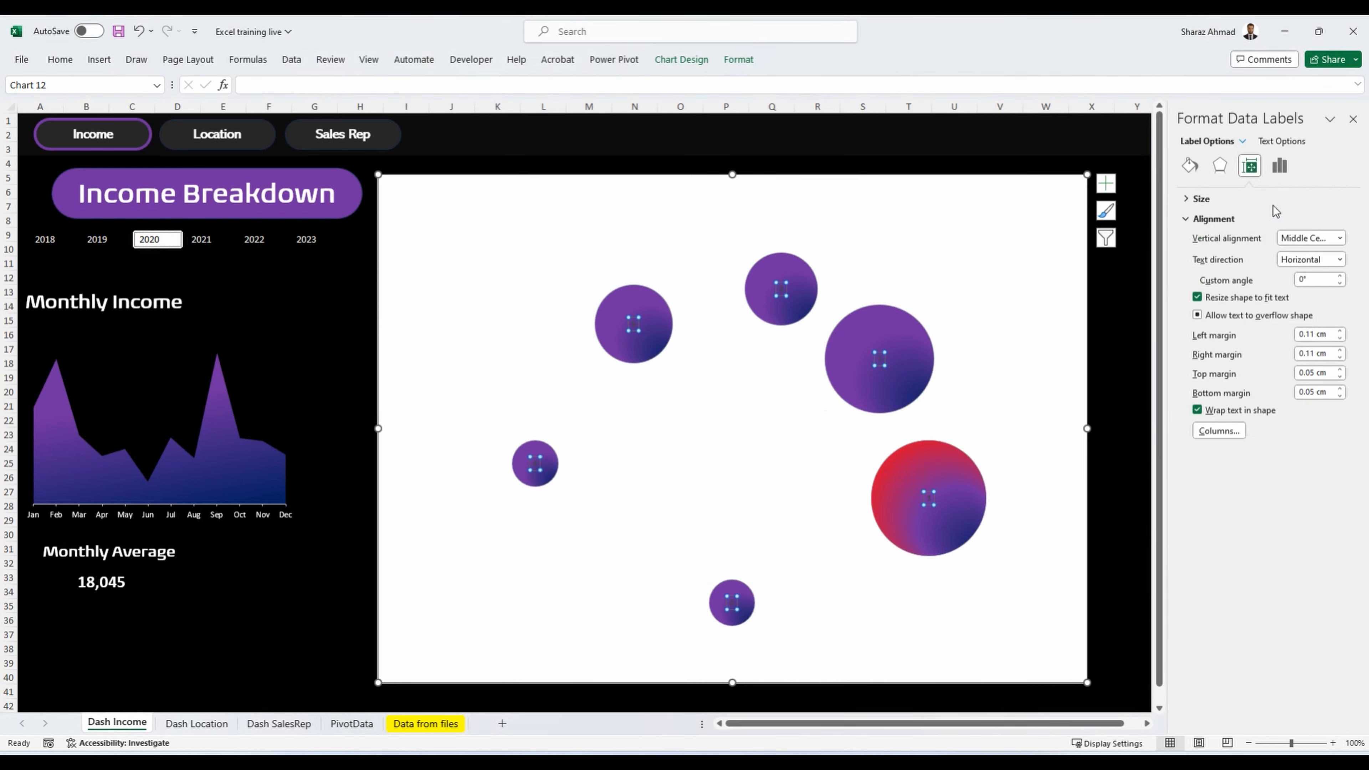
left_click(1280, 166)
left_click(1219, 303)
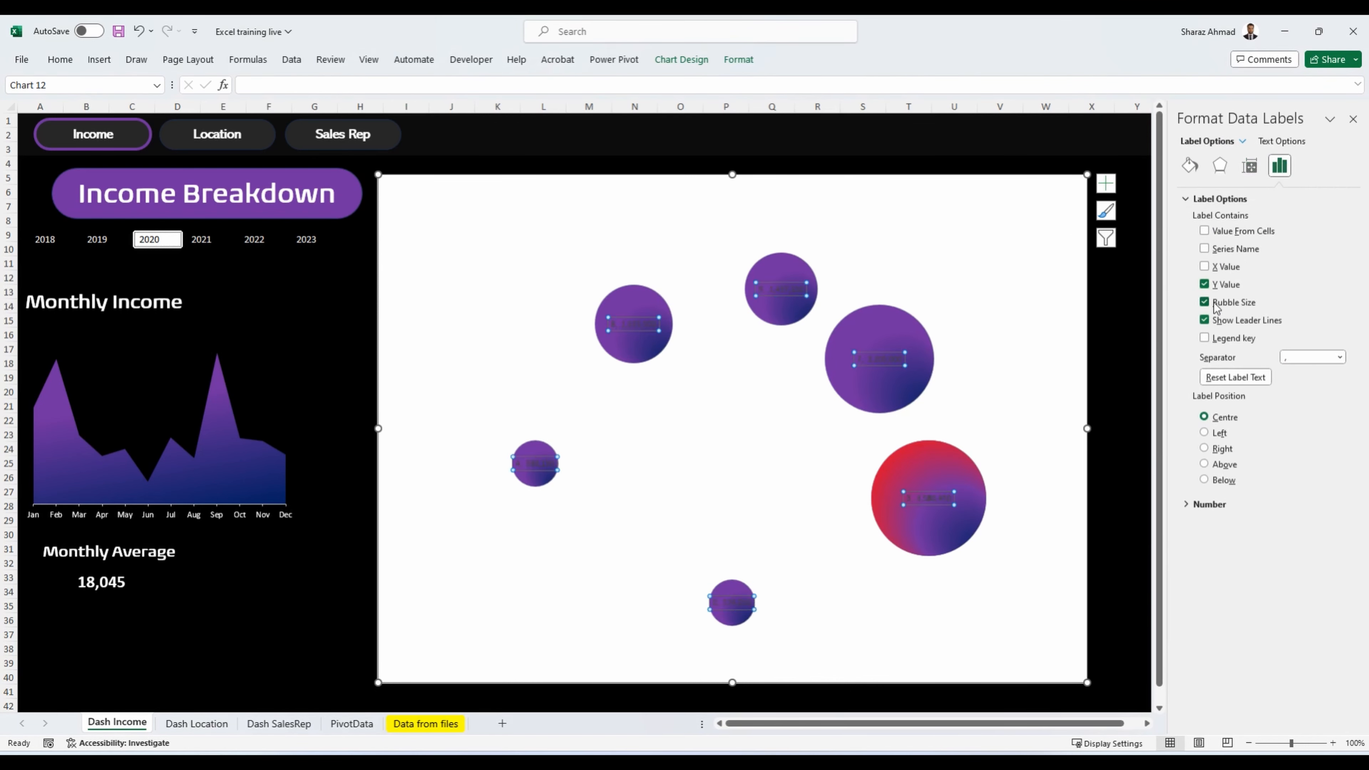
left_click(1224, 286)
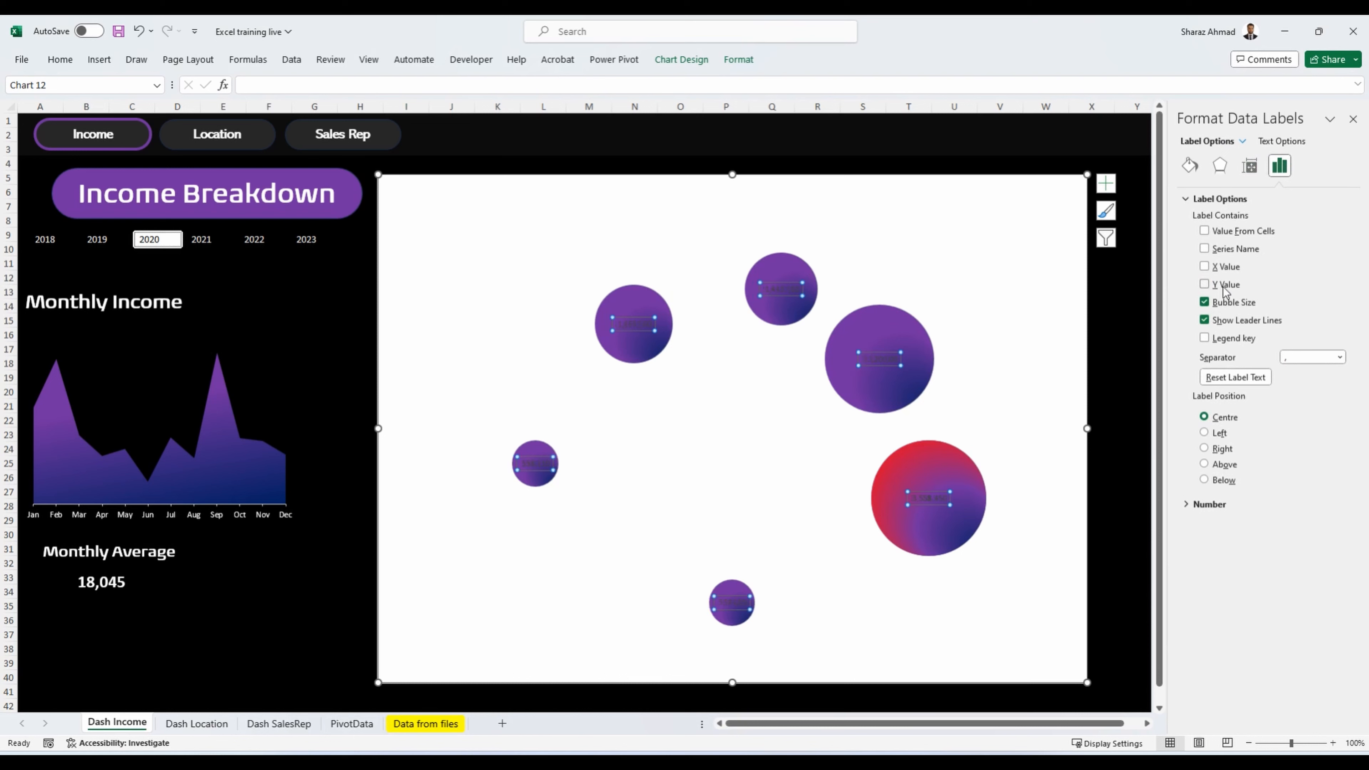
Step: Make the bubble chart's data labels white, bold and slightly larger
left_click(74, 61)
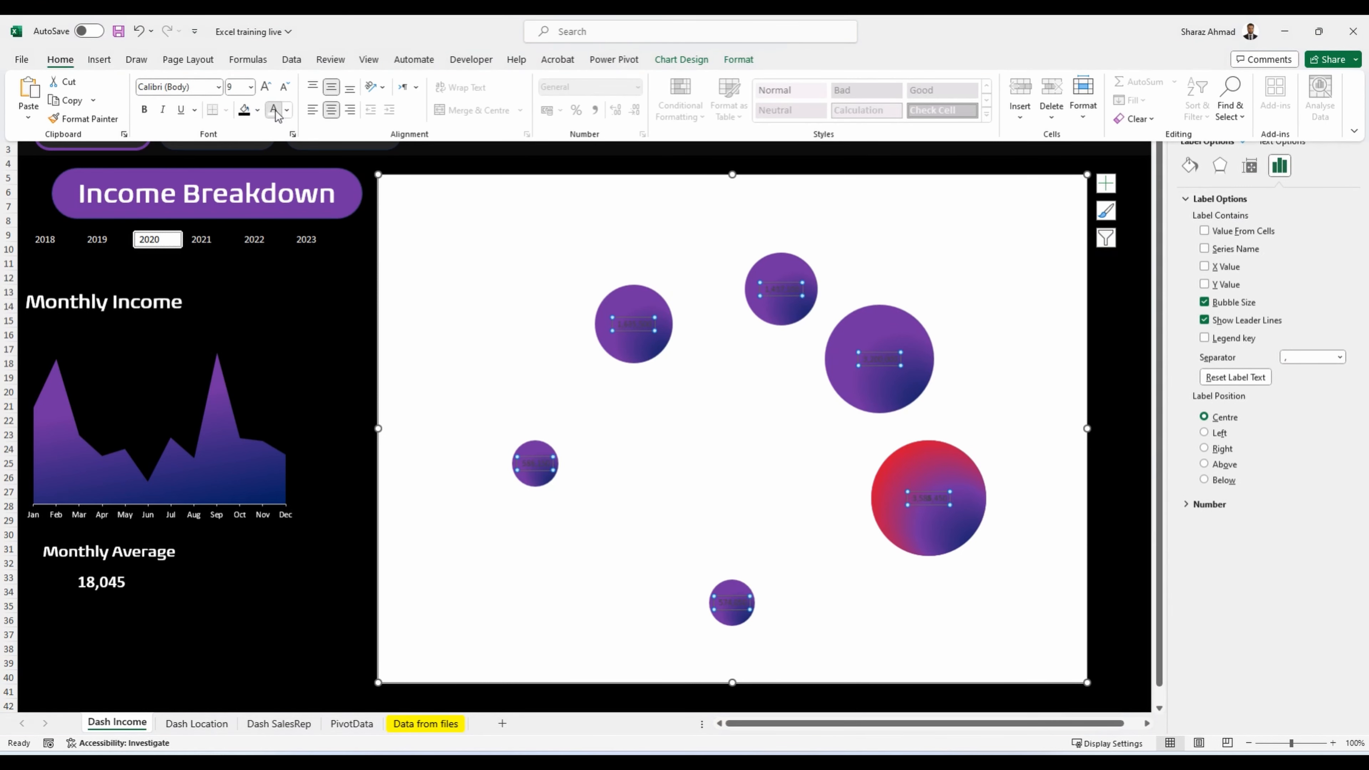
left_click(275, 112)
left_click(266, 86)
left_click(266, 87)
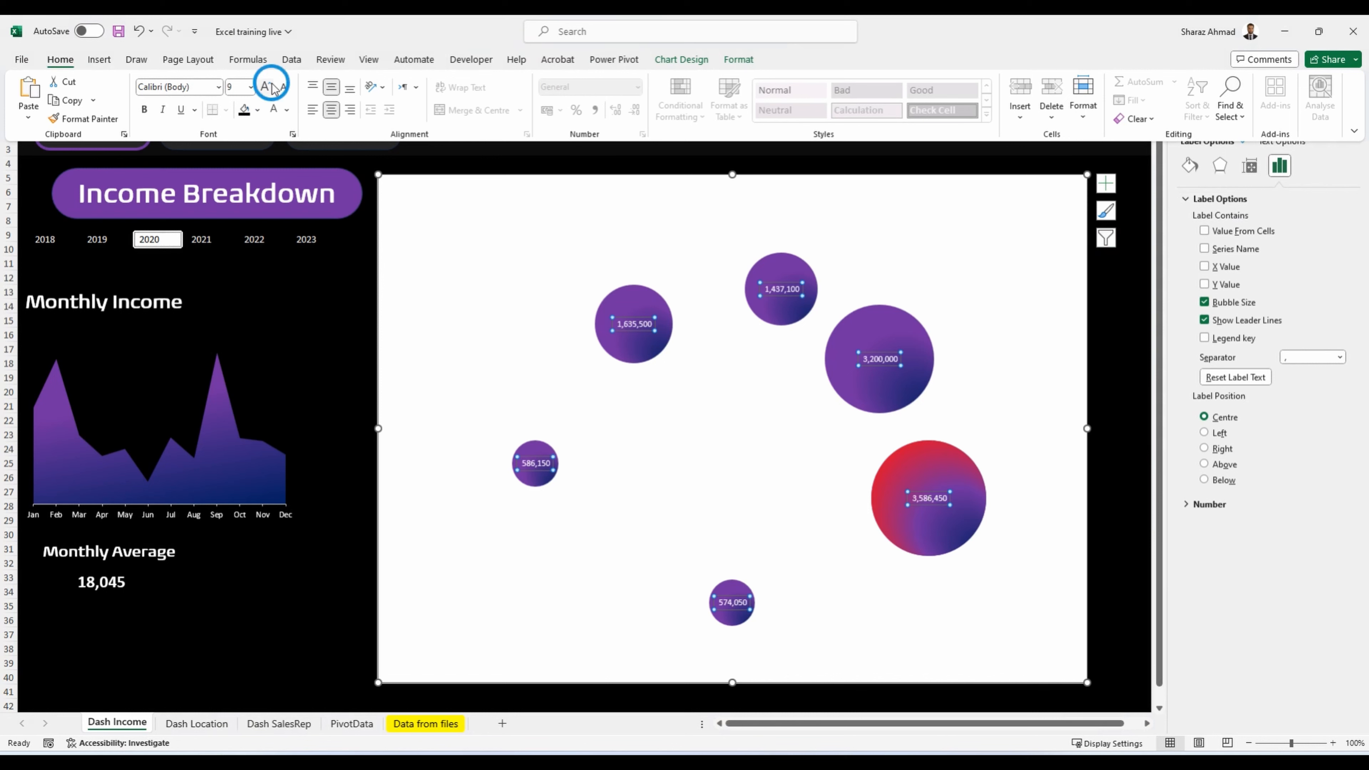
left_click(144, 110)
Step: Remove the fill from the bubble chart's chart area so the black sheet background shows through
left_click(701, 227)
left_click(1190, 165)
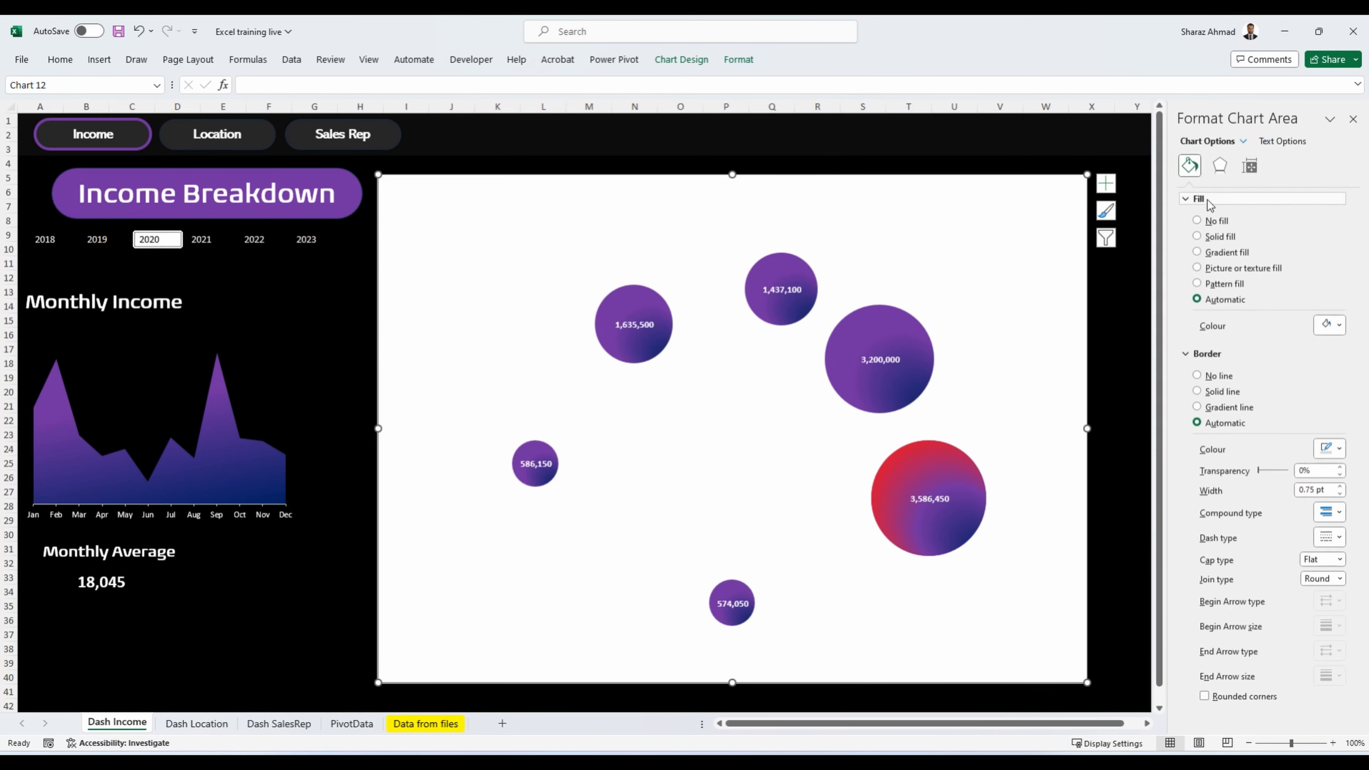
left_click(1198, 220)
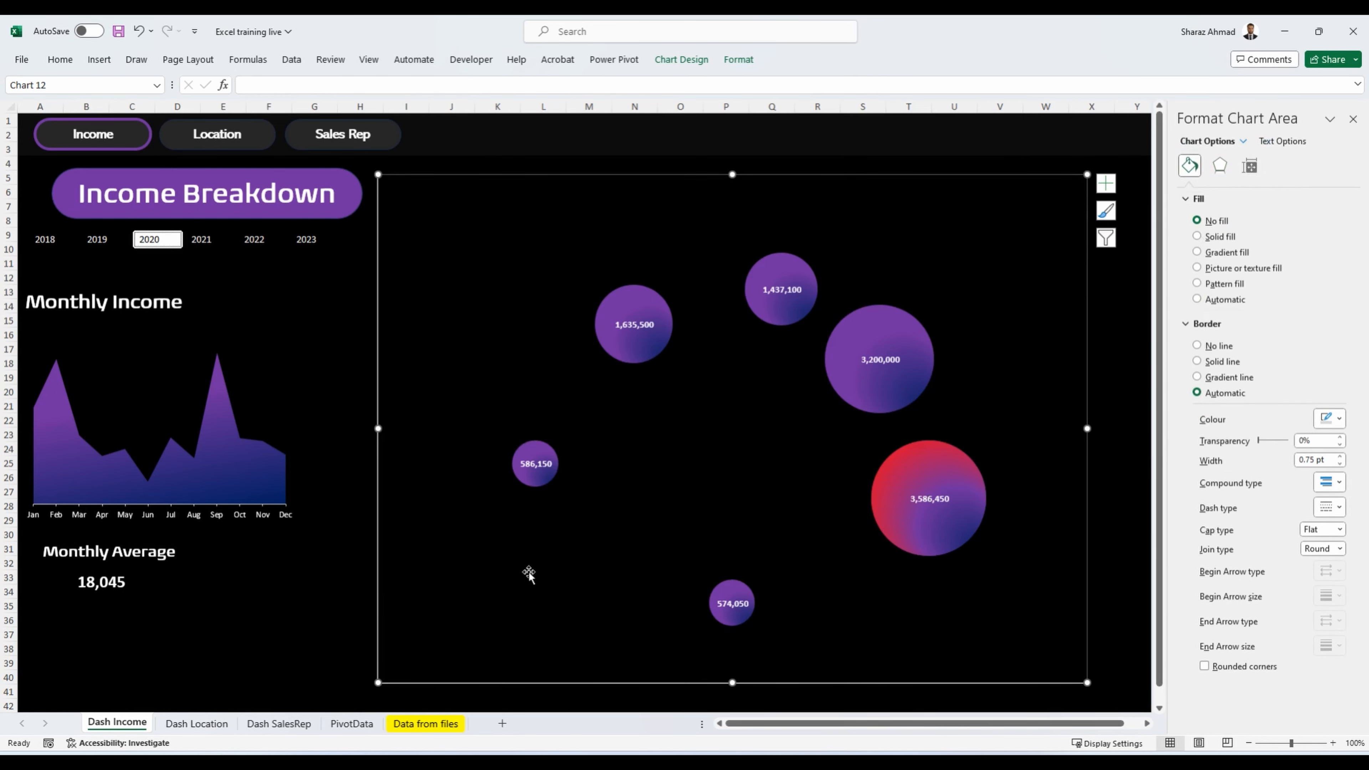
Step: Draw a circle about 4.82 cm in diameter in the middle of the bubbles, with no fill
left_click(100, 59)
left_click(204, 110)
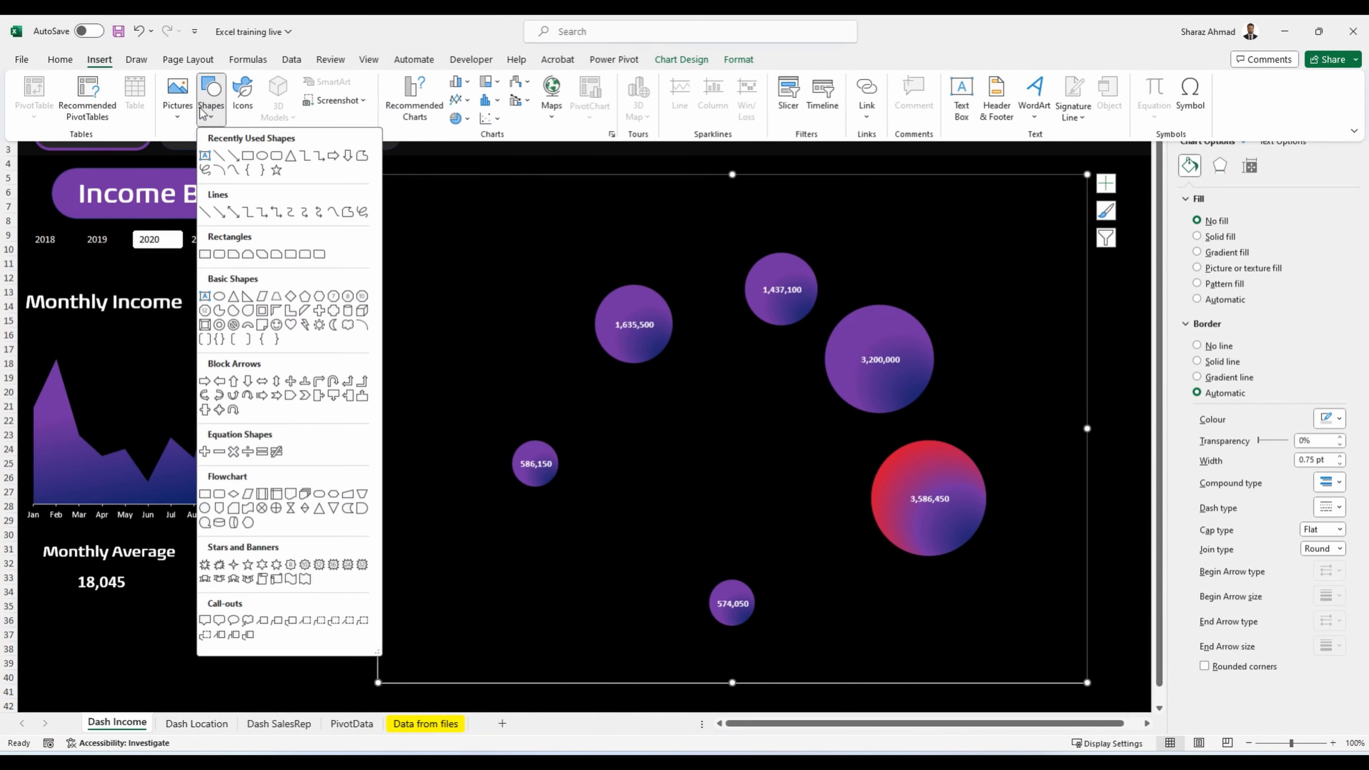
left_click(262, 156)
left_click_drag(664, 383, 795, 514)
left_click(1198, 221)
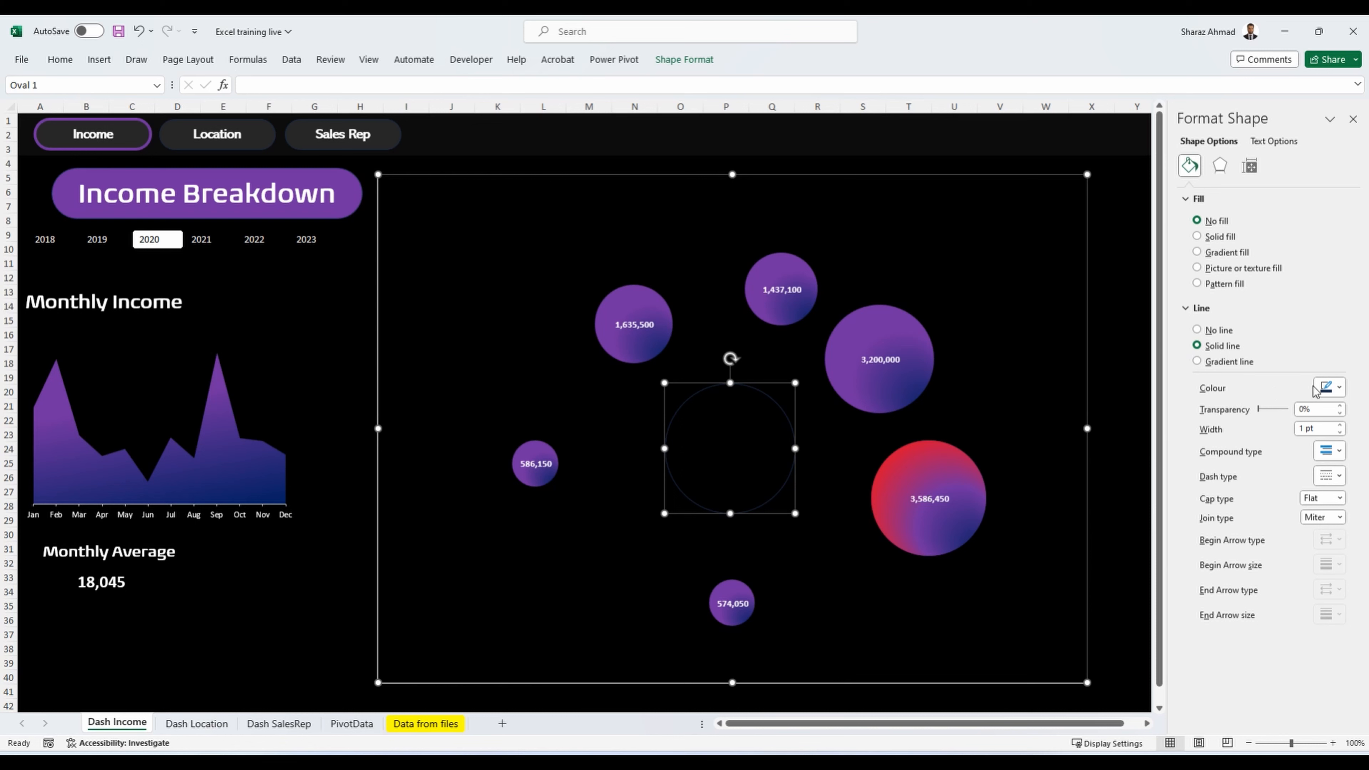
Step: Give the central circle a purple outline 7 pt wide
left_click(1327, 388)
left_click(1264, 563)
left_click(1340, 424)
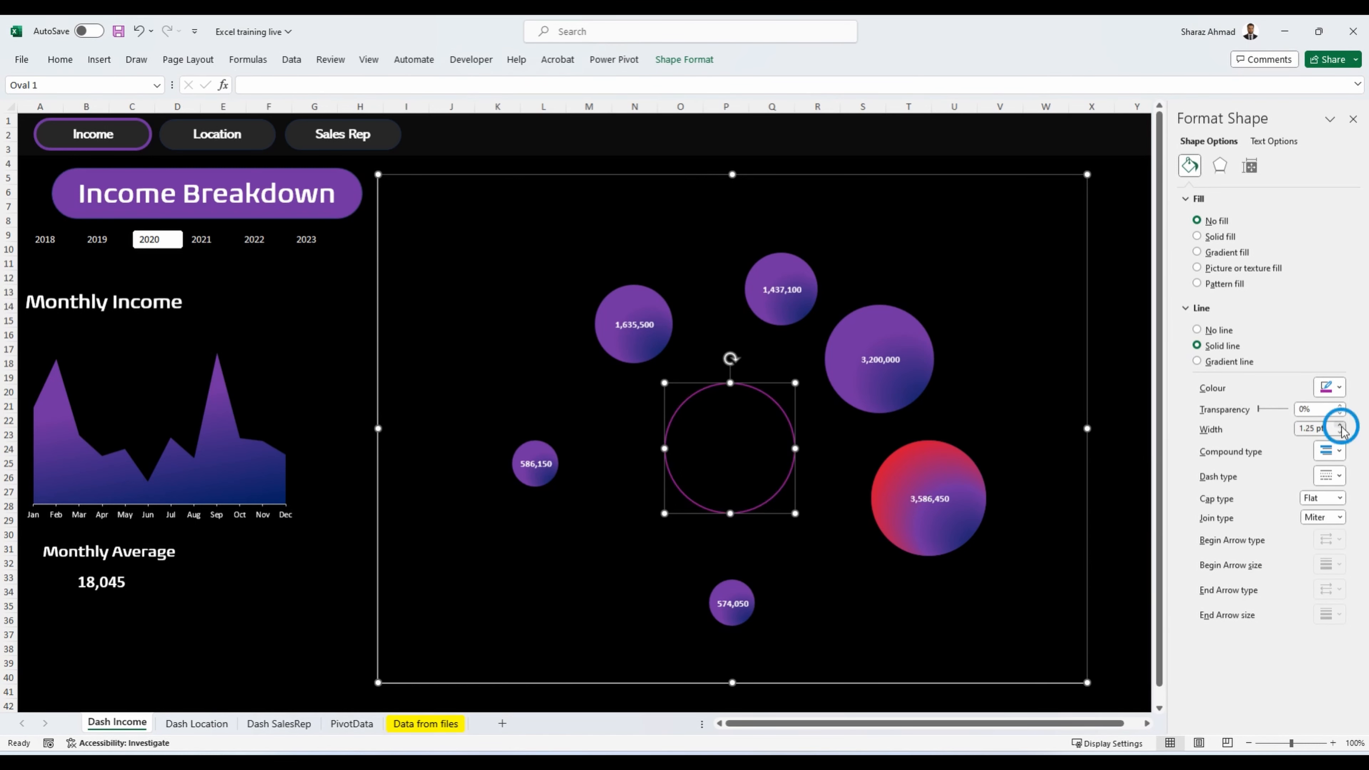
left_click(1339, 425)
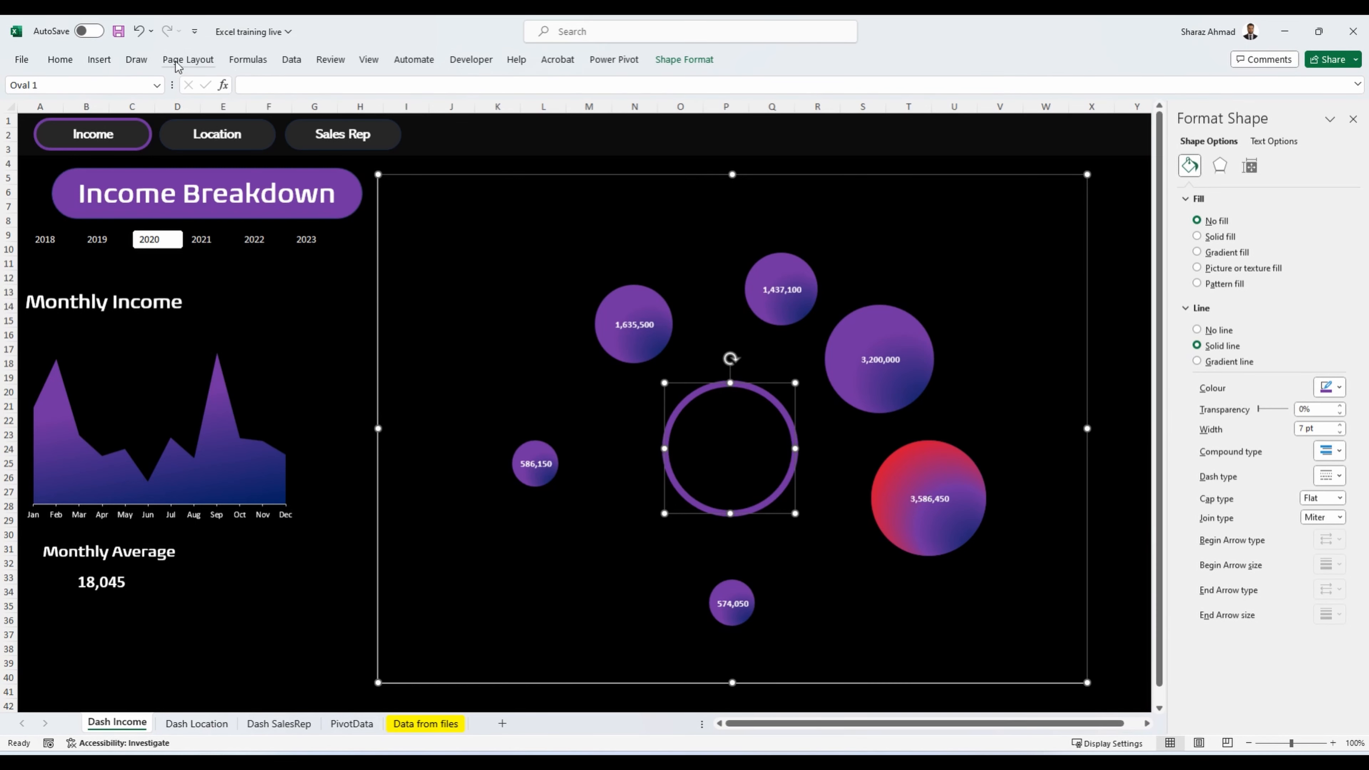
Step: Apply a blue glow to the purple ring and set the glow size to 9 pt
left_click(678, 61)
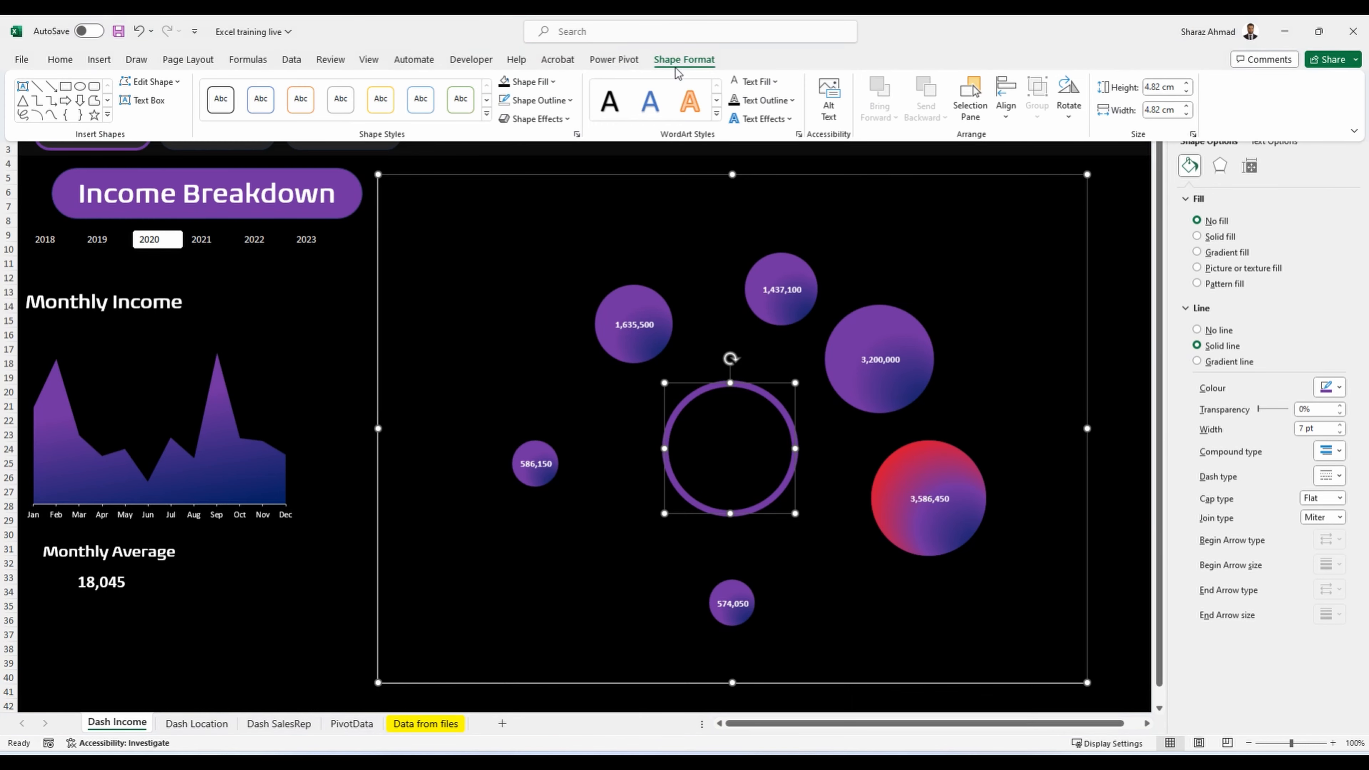
left_click(570, 121)
mouse_move(542, 238)
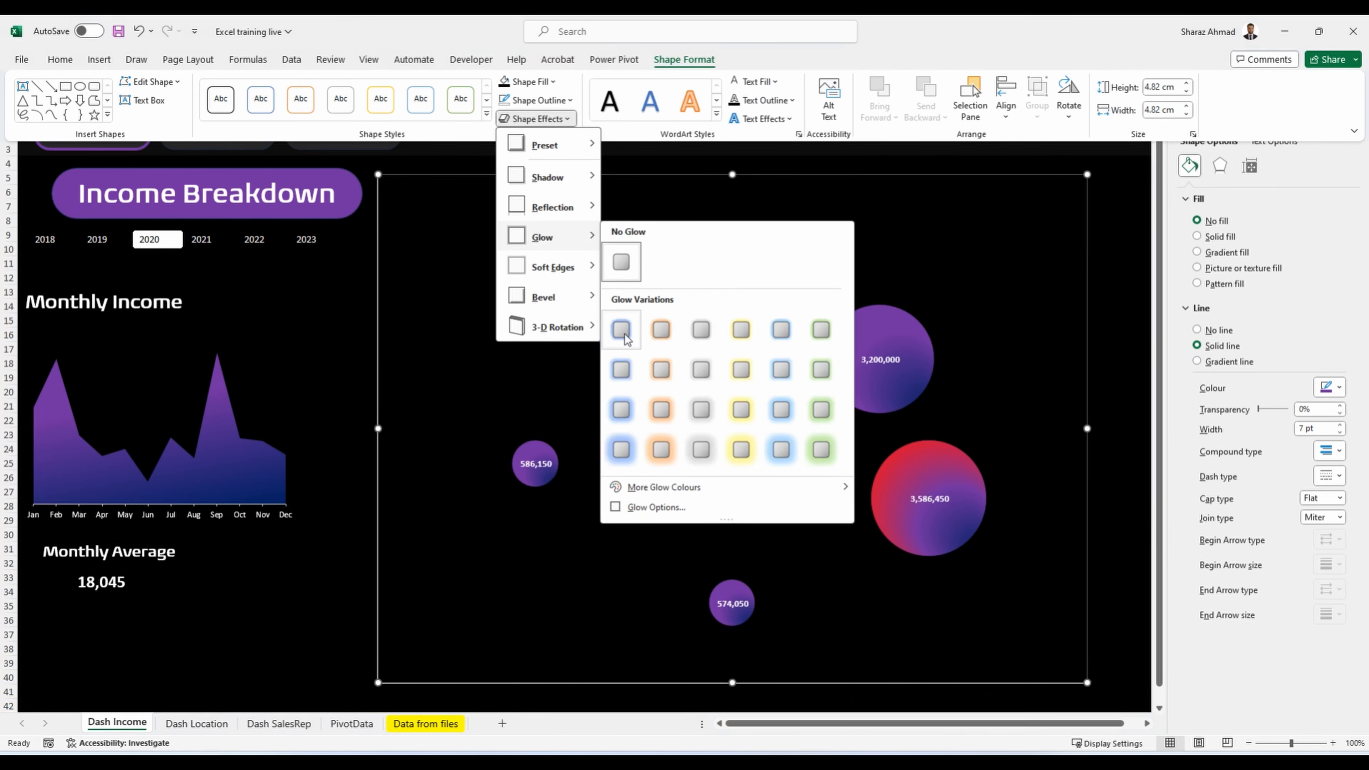
left_click(625, 338)
left_click(536, 119)
left_click(674, 507)
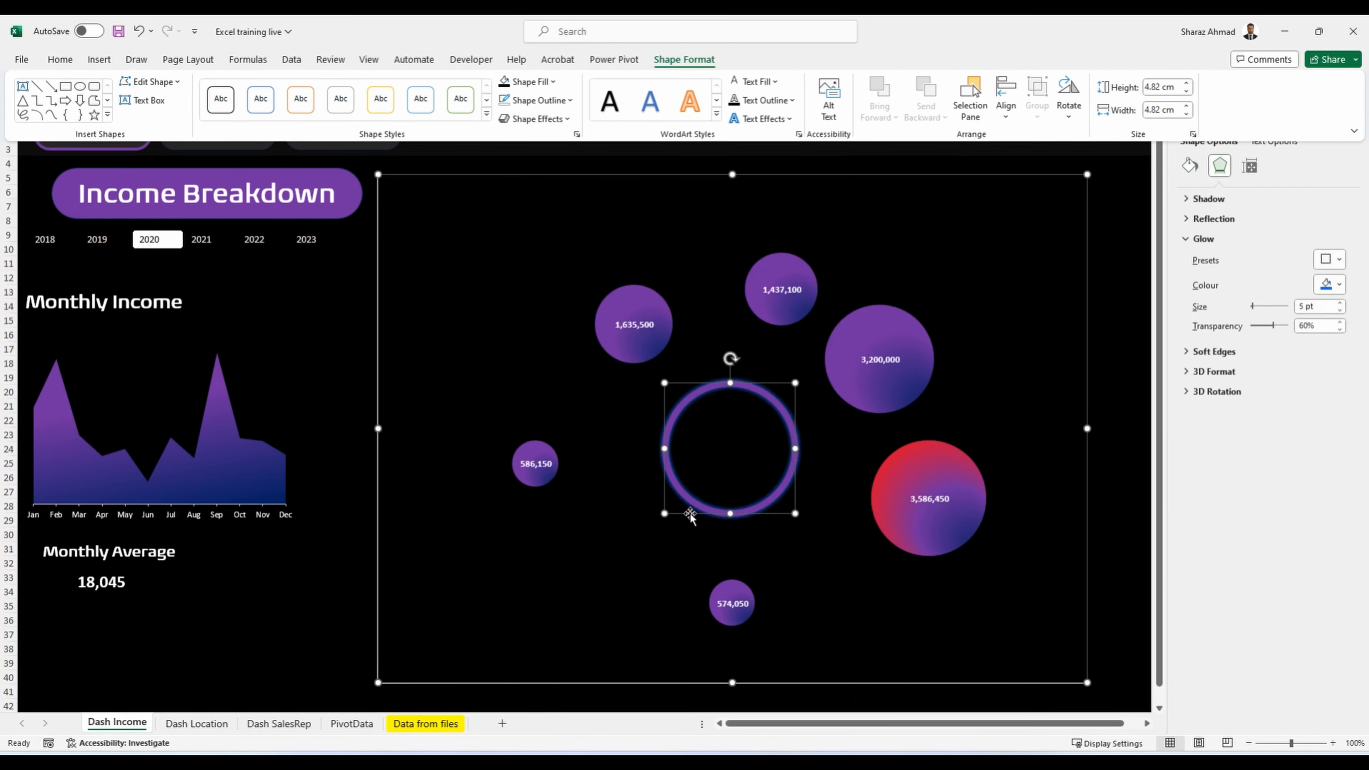
left_click_drag(1253, 306, 1254, 306)
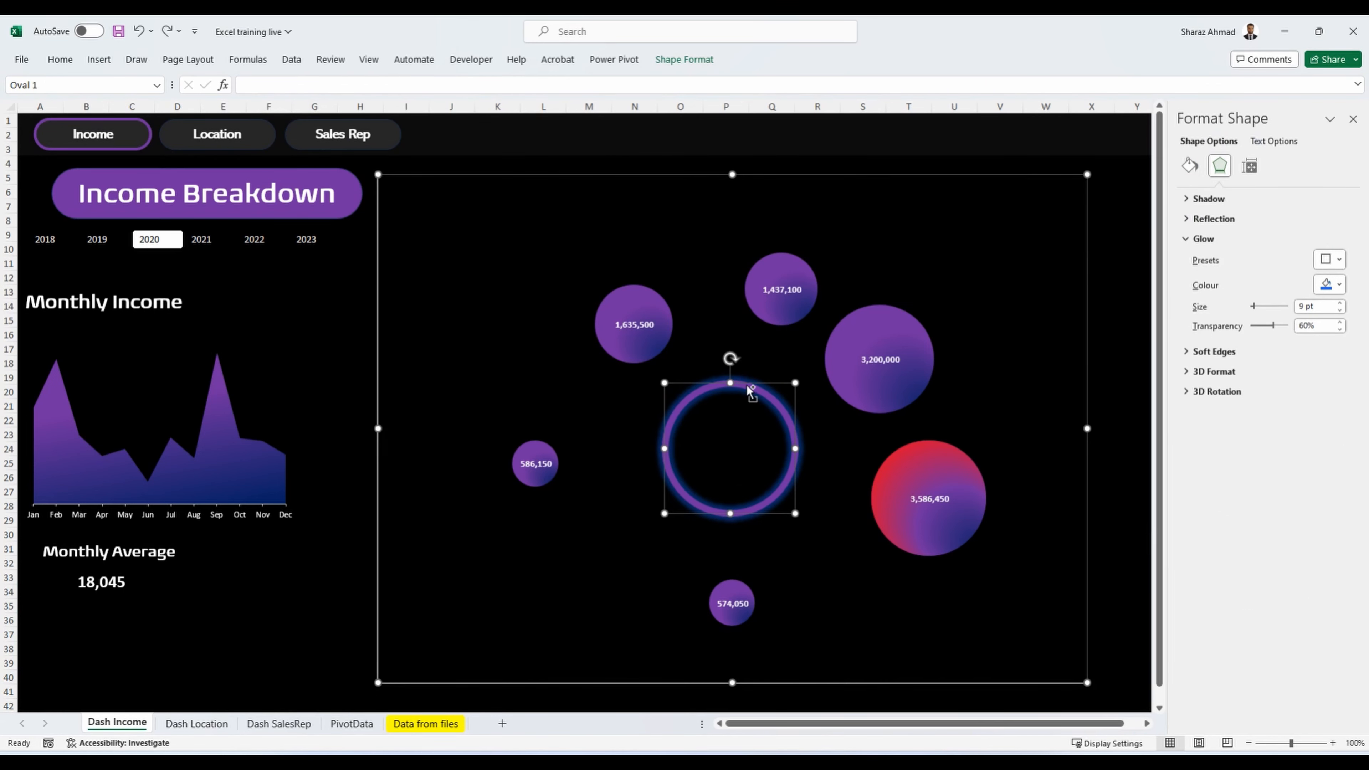
Step: Place a copy of the ring directly over the original, with no glow and a solid black fill
key("ctrl+v")
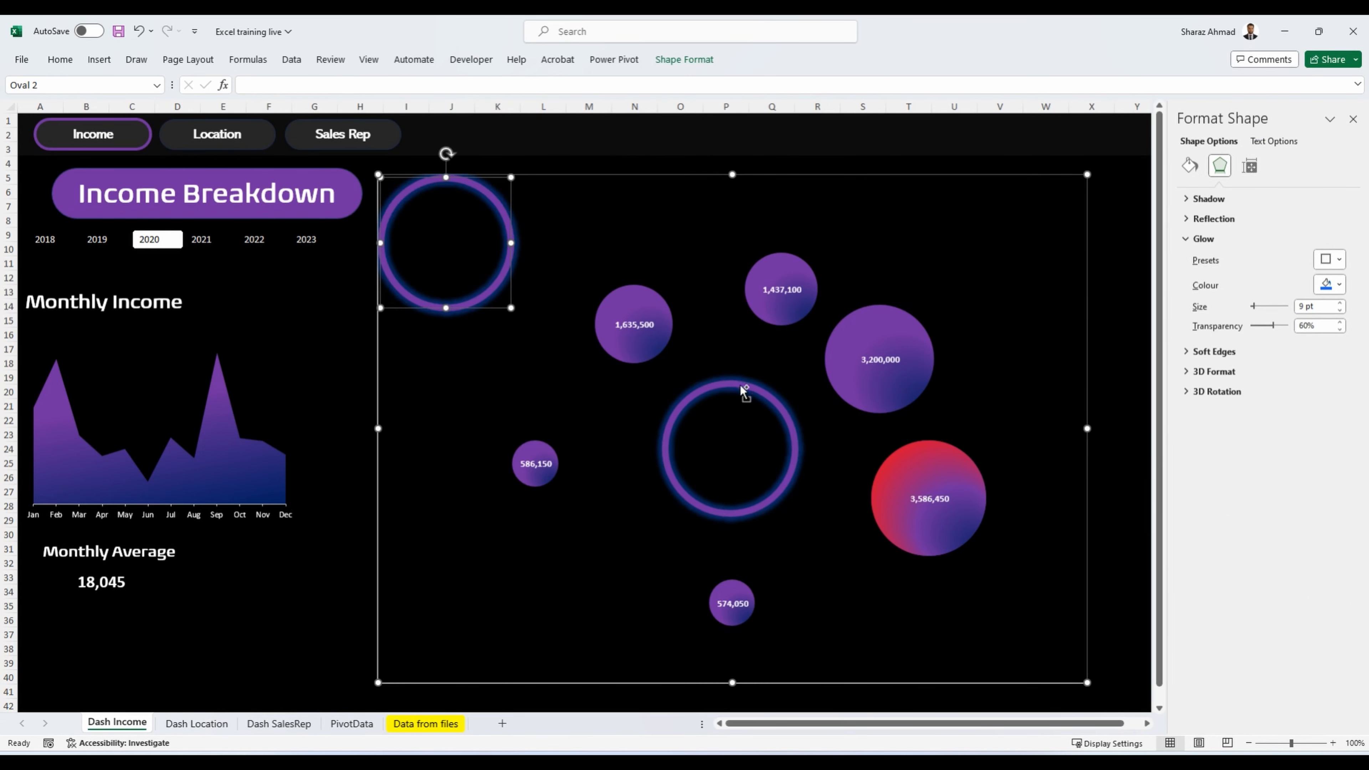
left_click_drag(439, 238, 758, 394)
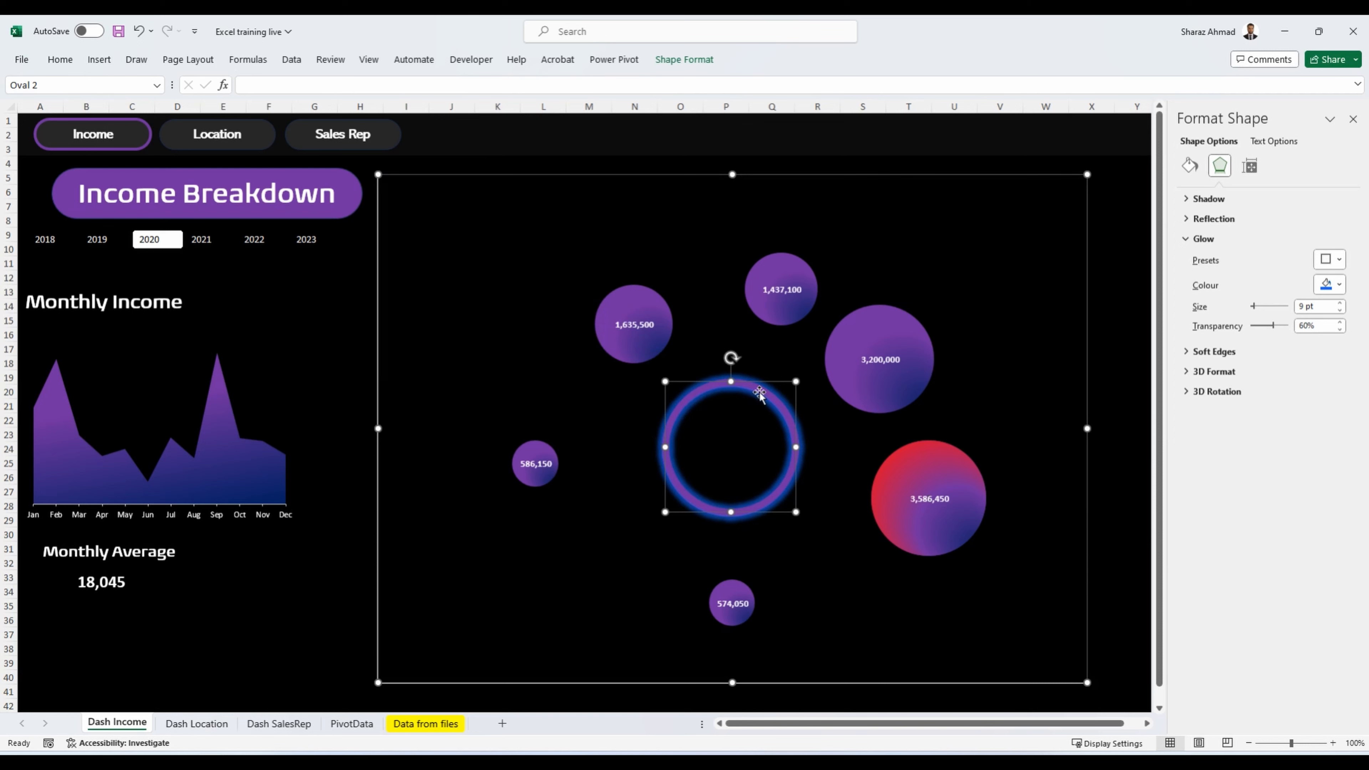
left_click(1330, 259)
left_click(1157, 312)
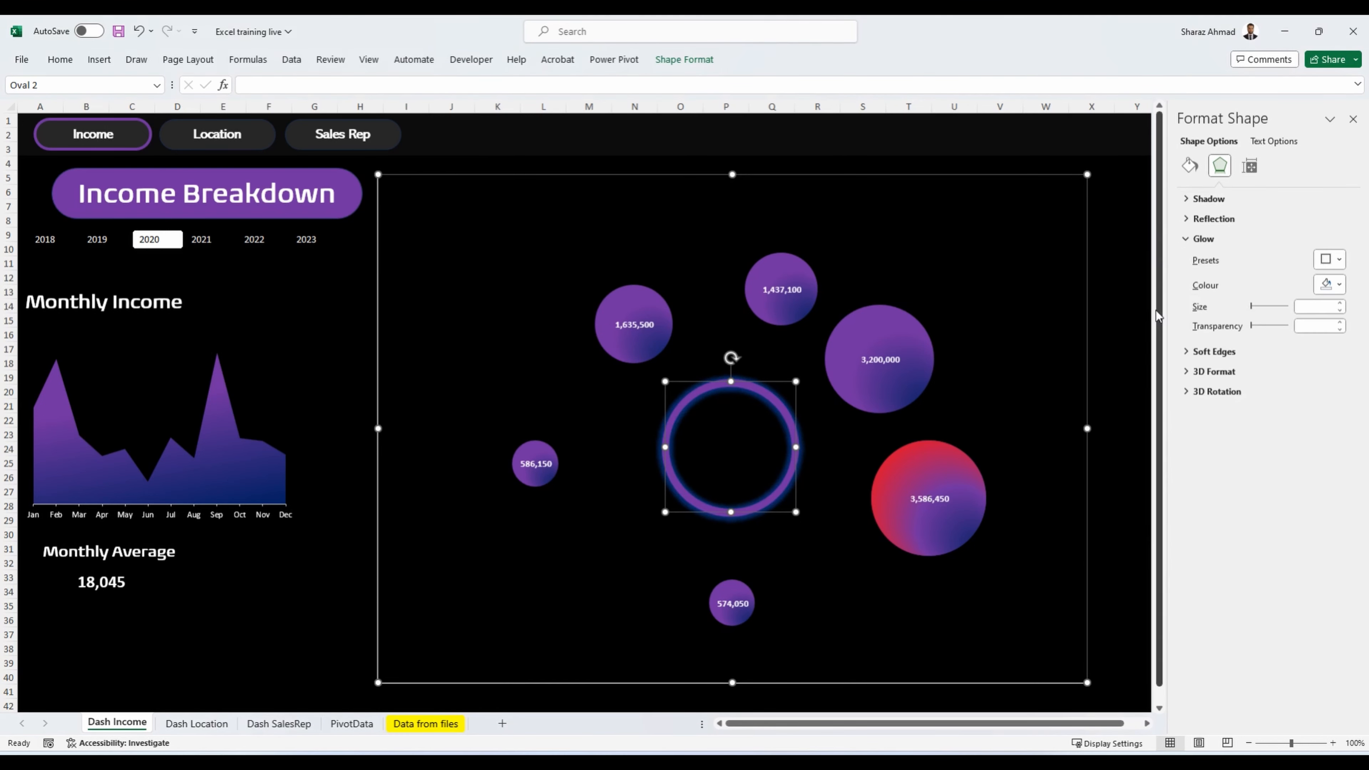
left_click(1190, 165)
left_click(1222, 237)
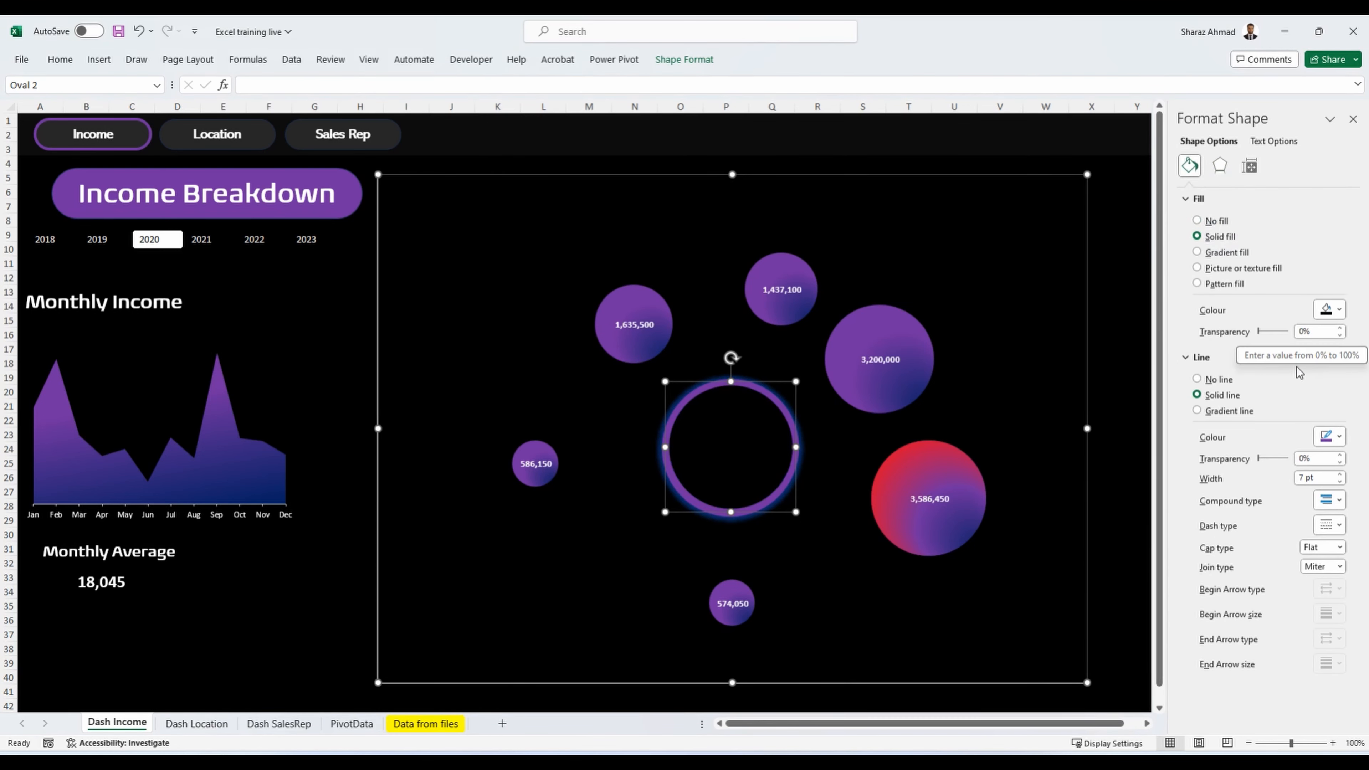
Step: Link the black-filled circle's text to the total amount in cell I10 of the PivotData sheet
left_click(315, 84)
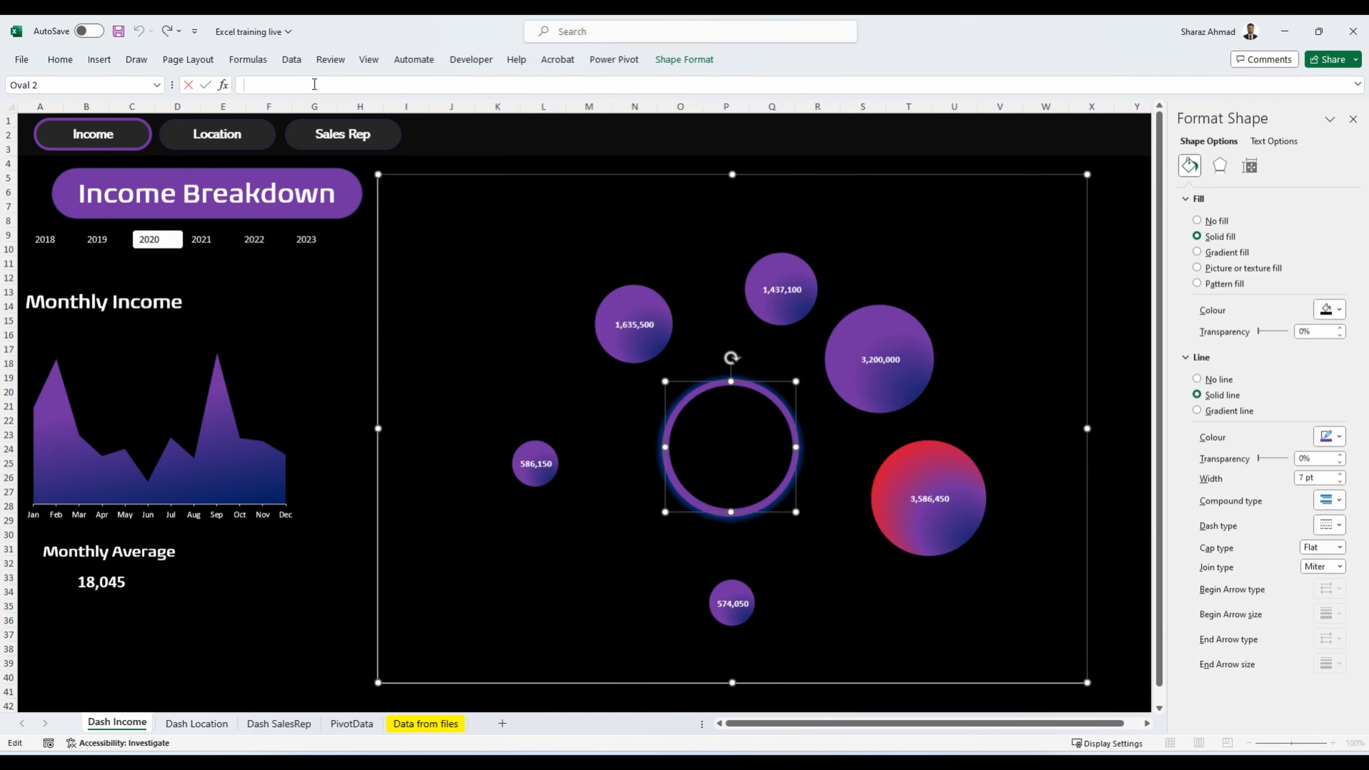
left_click(367, 725)
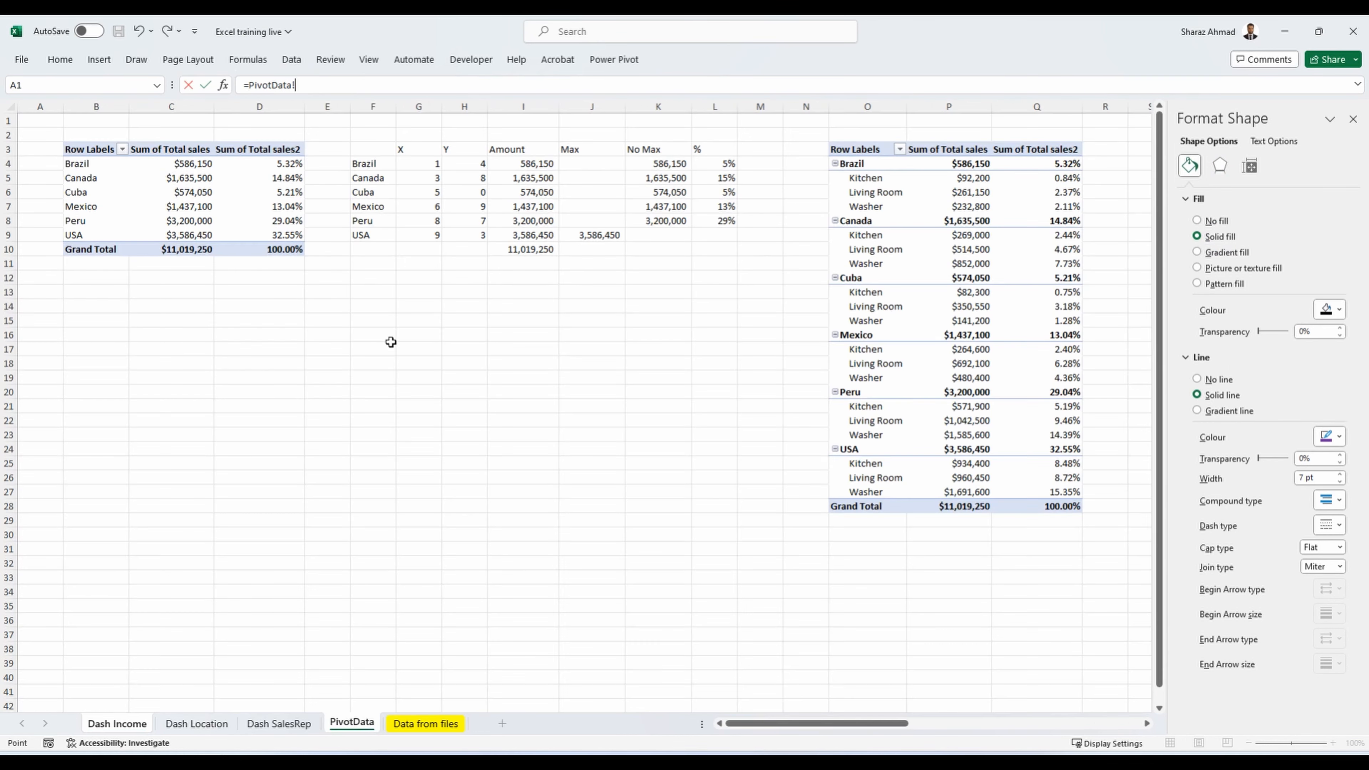
left_click(510, 236)
key("Return")
Step: Format the total inside the central circle as larger, white and centred text
left_click(56, 60)
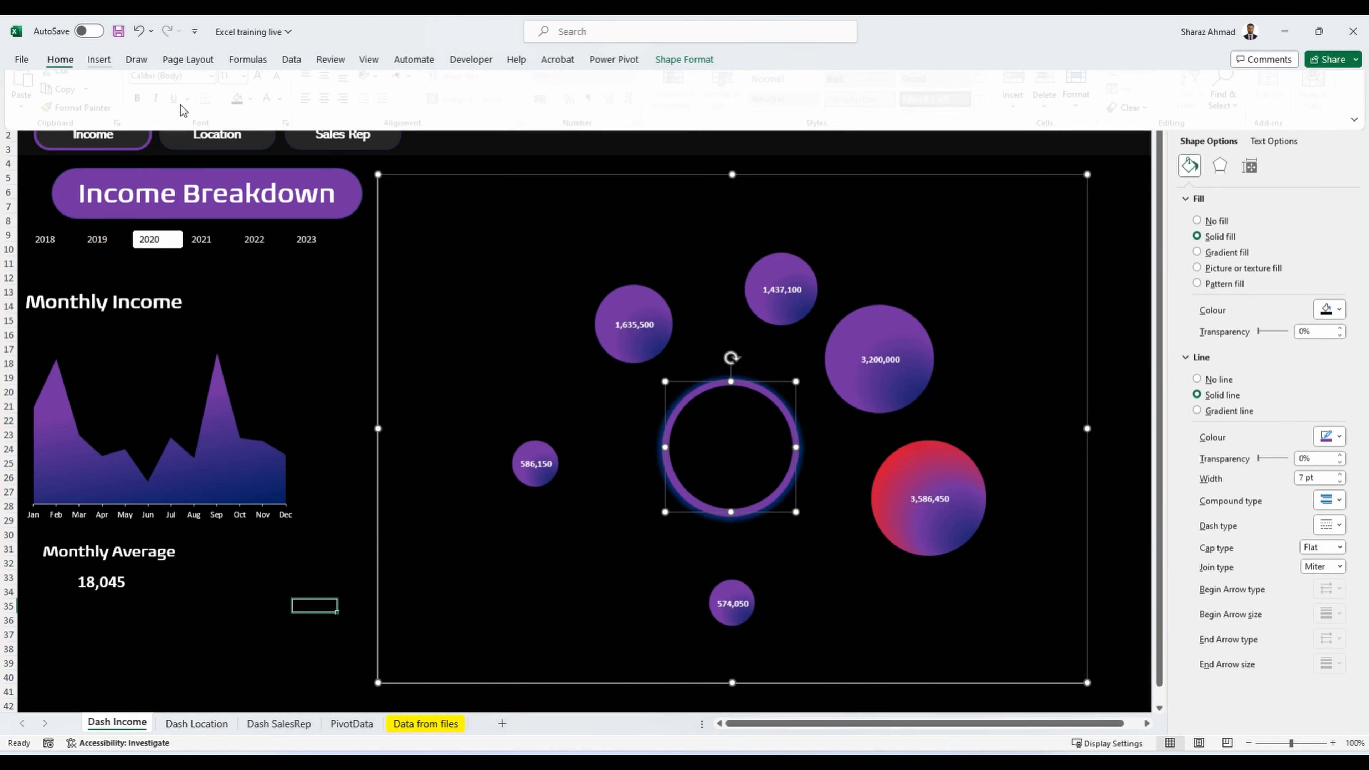
left_click(266, 87)
left_click(332, 110)
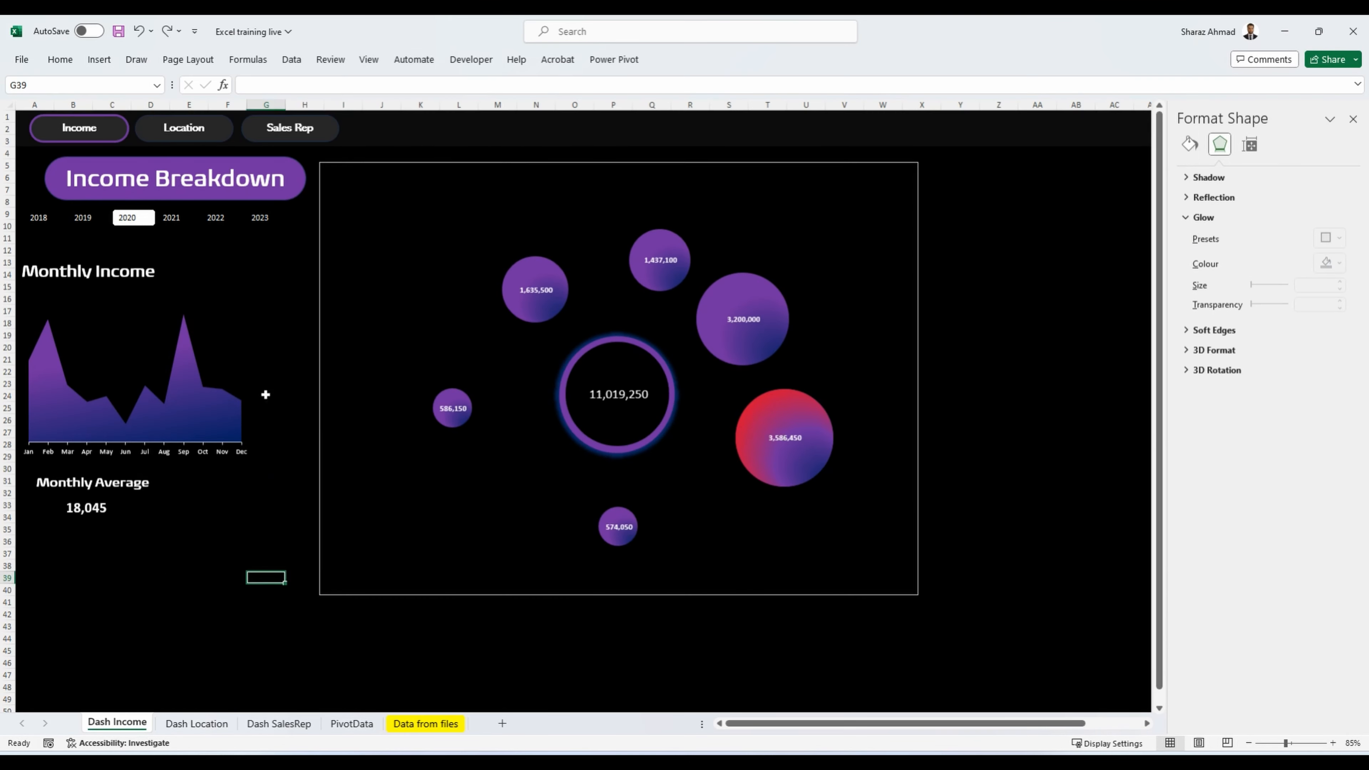
Step: Remove the border line from the bubble chart's chart area
left_click(322, 448)
left_click(1189, 166)
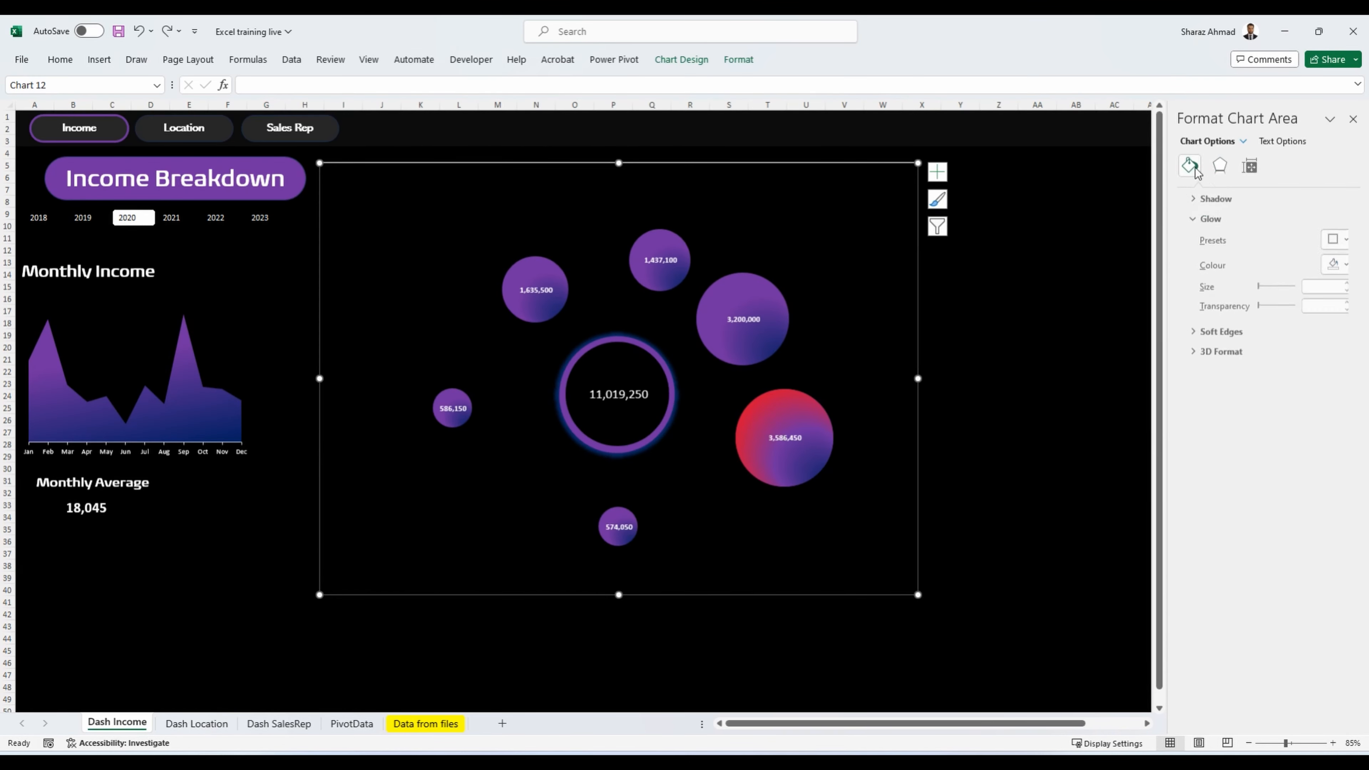
left_click(981, 446)
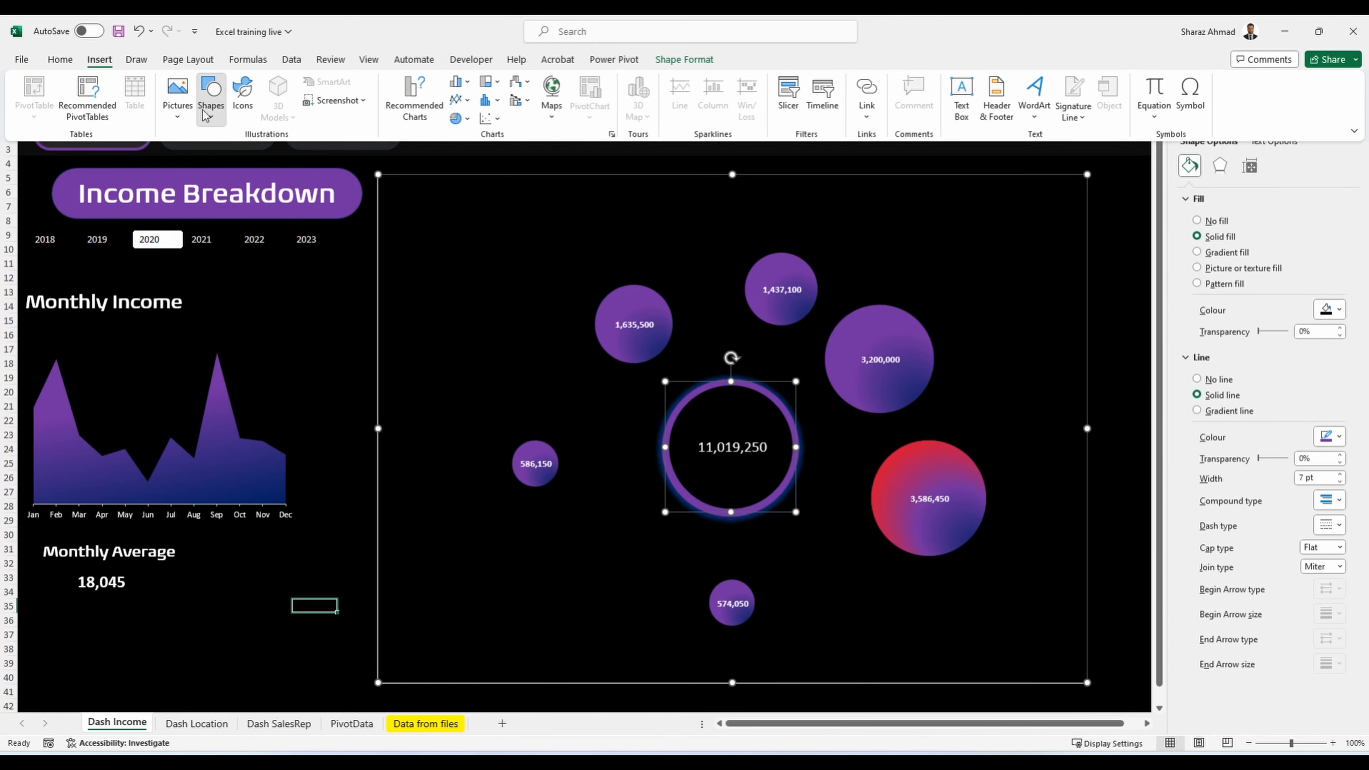
Step: Draw a large unfilled circle passing through the bubbles around the centre, with a grey outline at 26% transparency
left_click(211, 100)
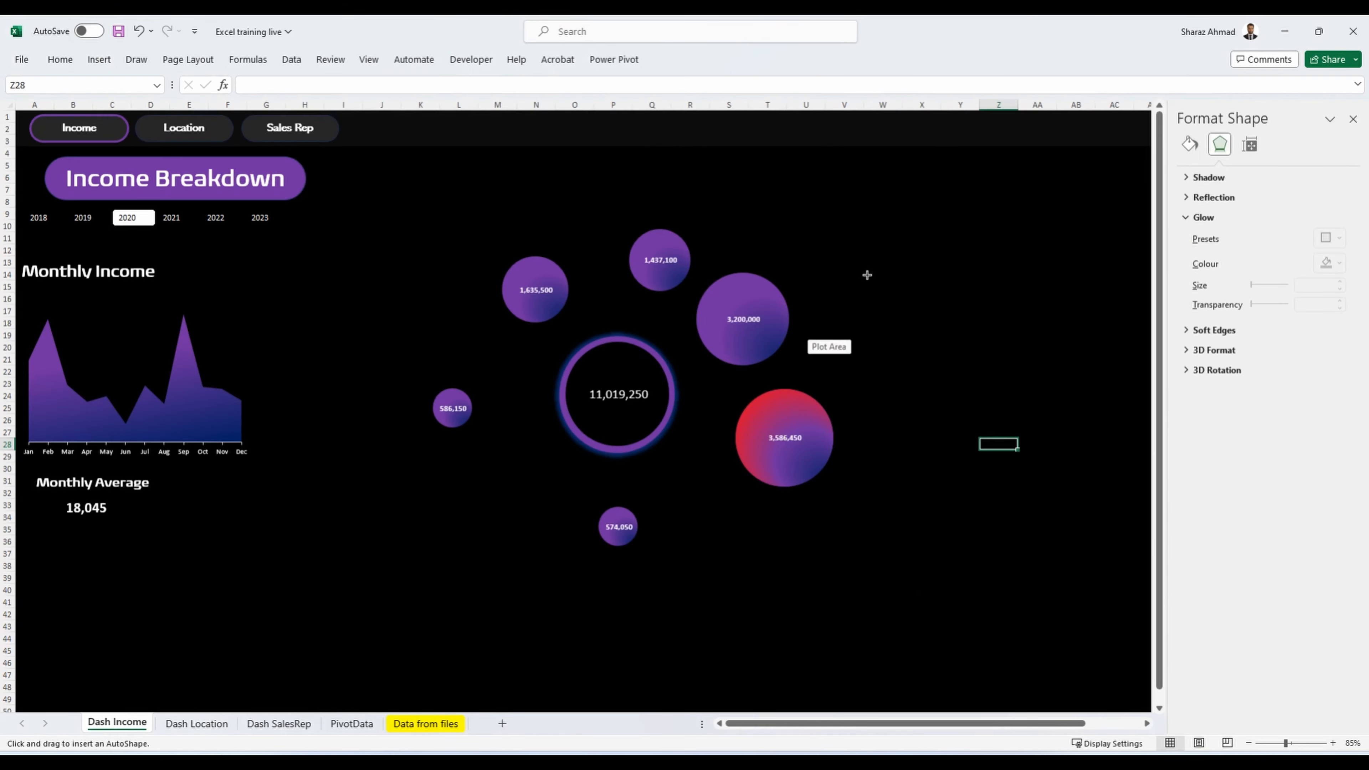
left_click_drag(865, 275, 798, 356)
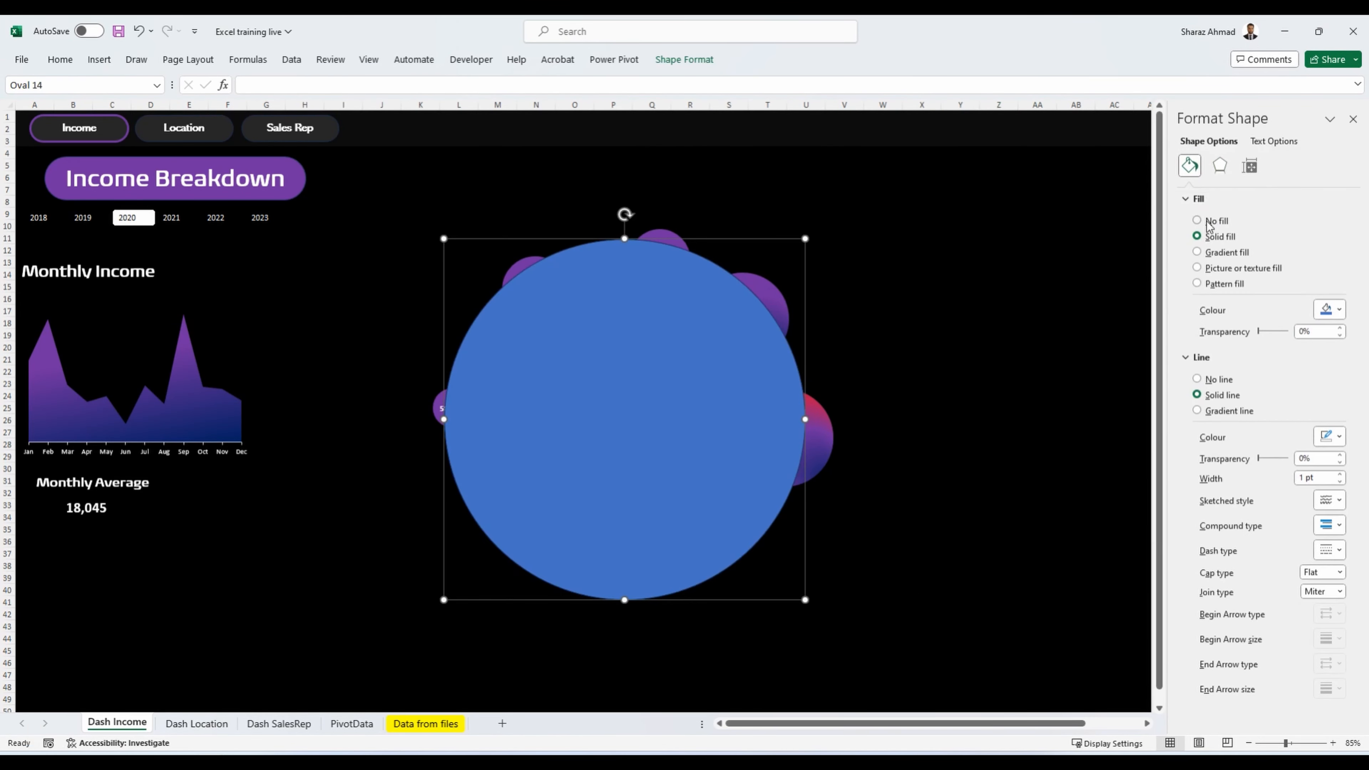
left_click(1197, 221)
left_click(1325, 387)
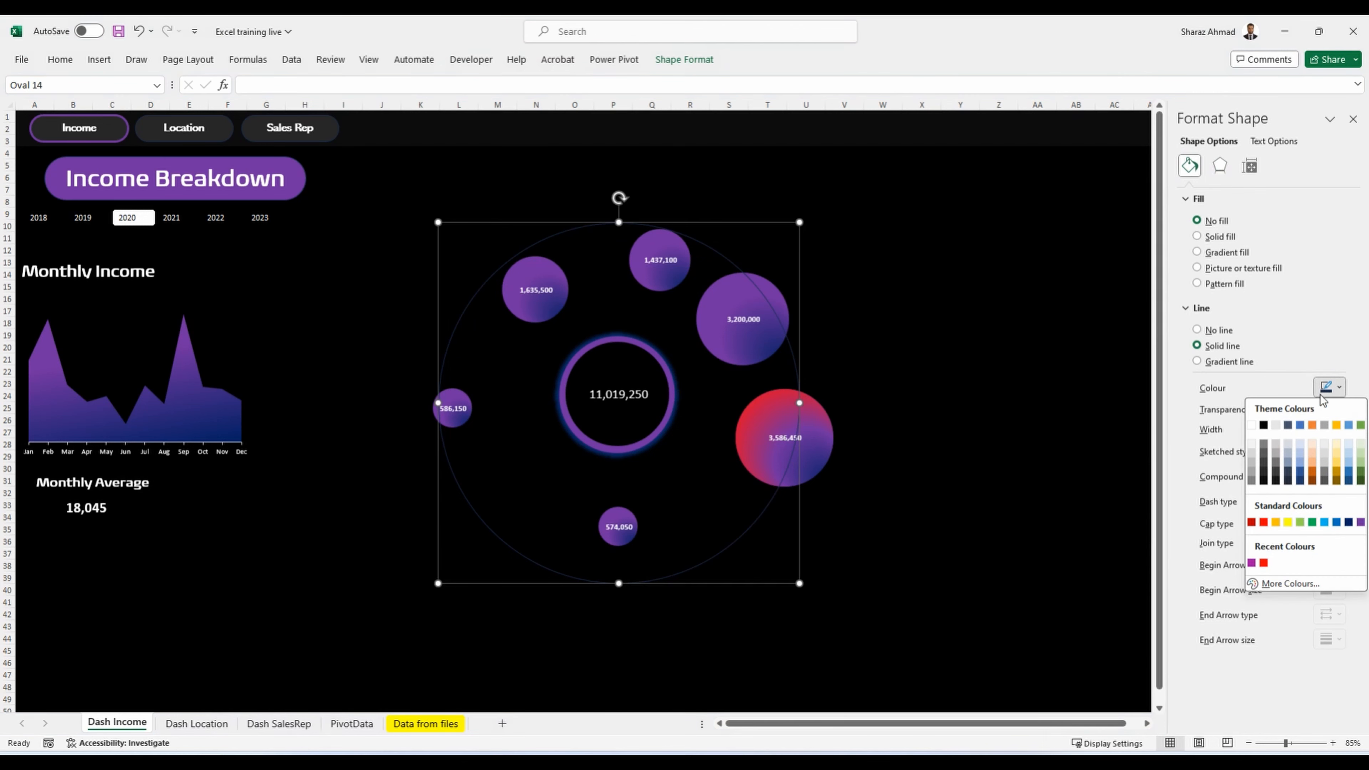
left_click(1275, 469)
Step: Send the large grey circle backward so it lies behind the bubbles
left_click(188, 59)
left_click(706, 117)
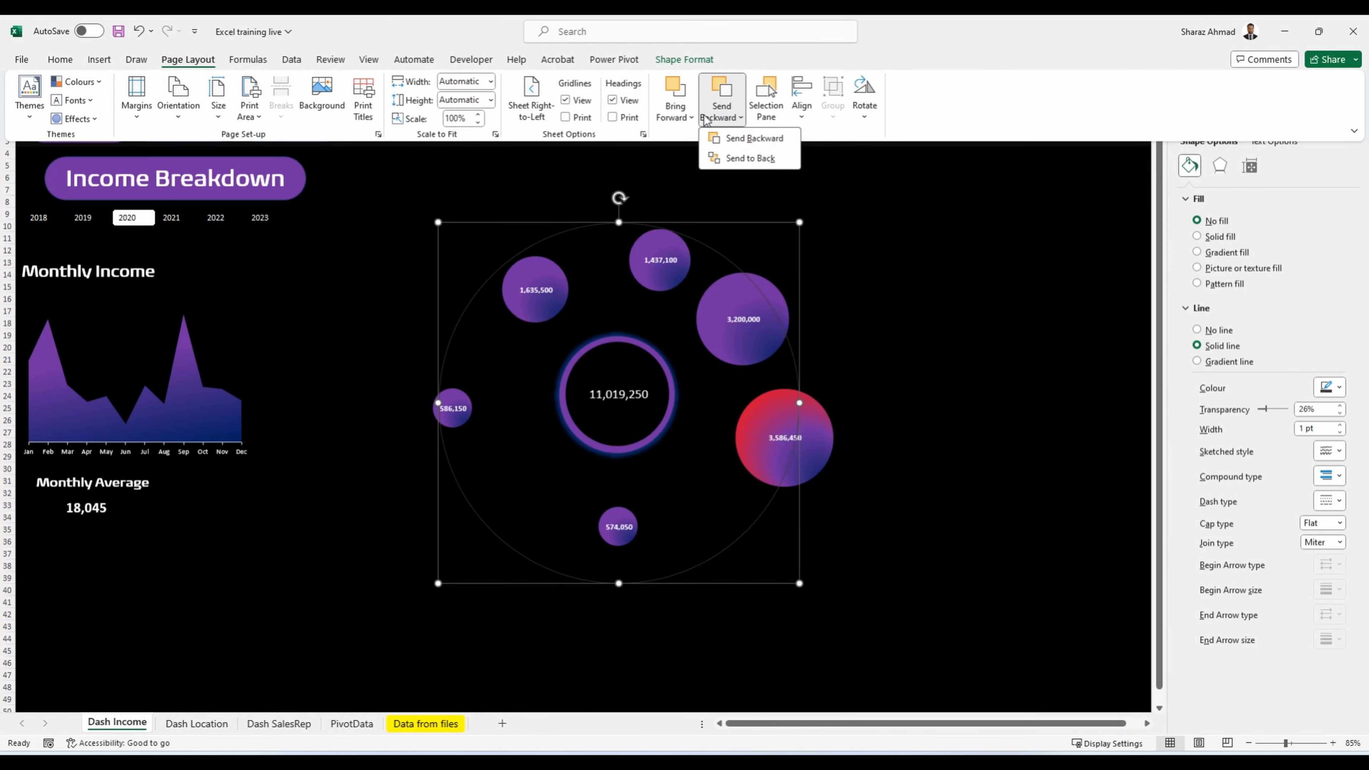
left_click(727, 140)
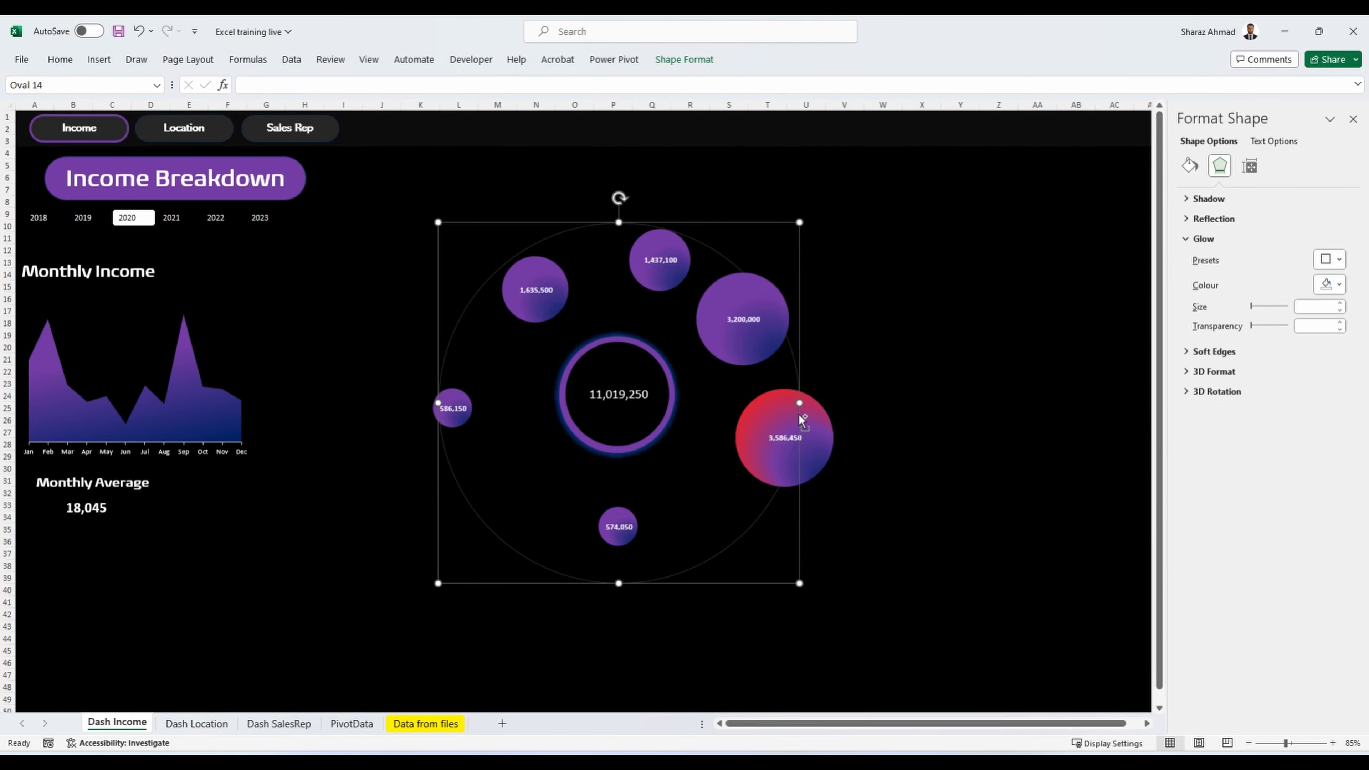
Step: Duplicate the grey circle as a larger concentric ring and send it to the back, behind the header banner
key("ctrl+d")
left_click_drag(810, 594, 811, 593)
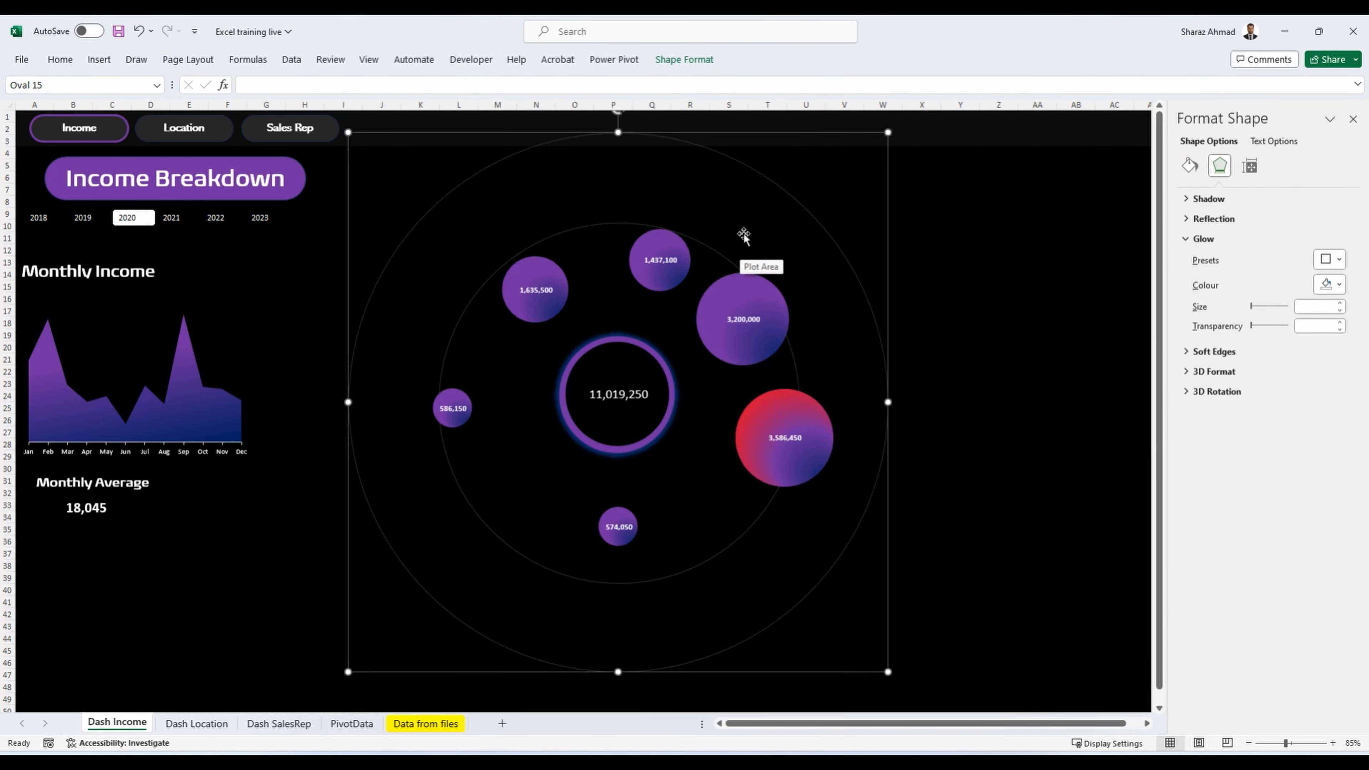
right_click(941, 128)
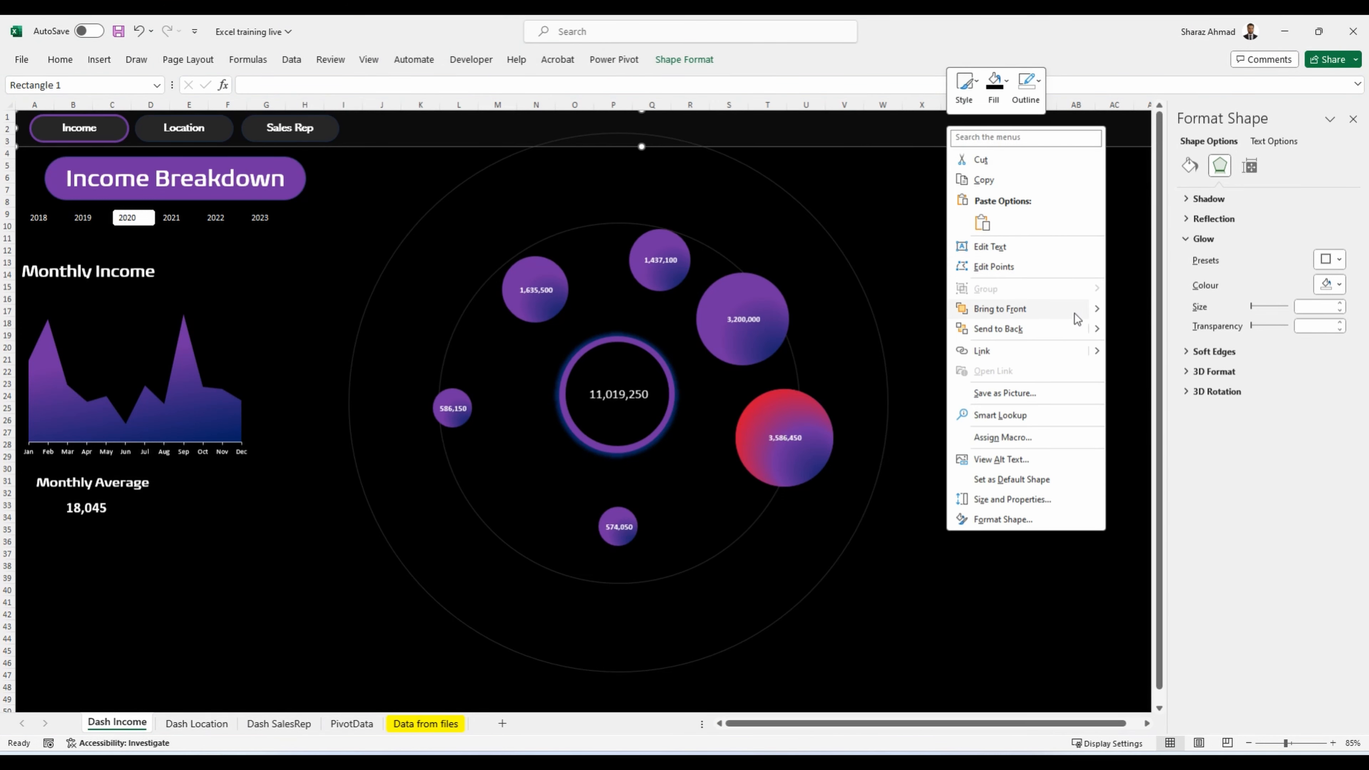
mouse_move(1094, 310)
left_click(728, 152)
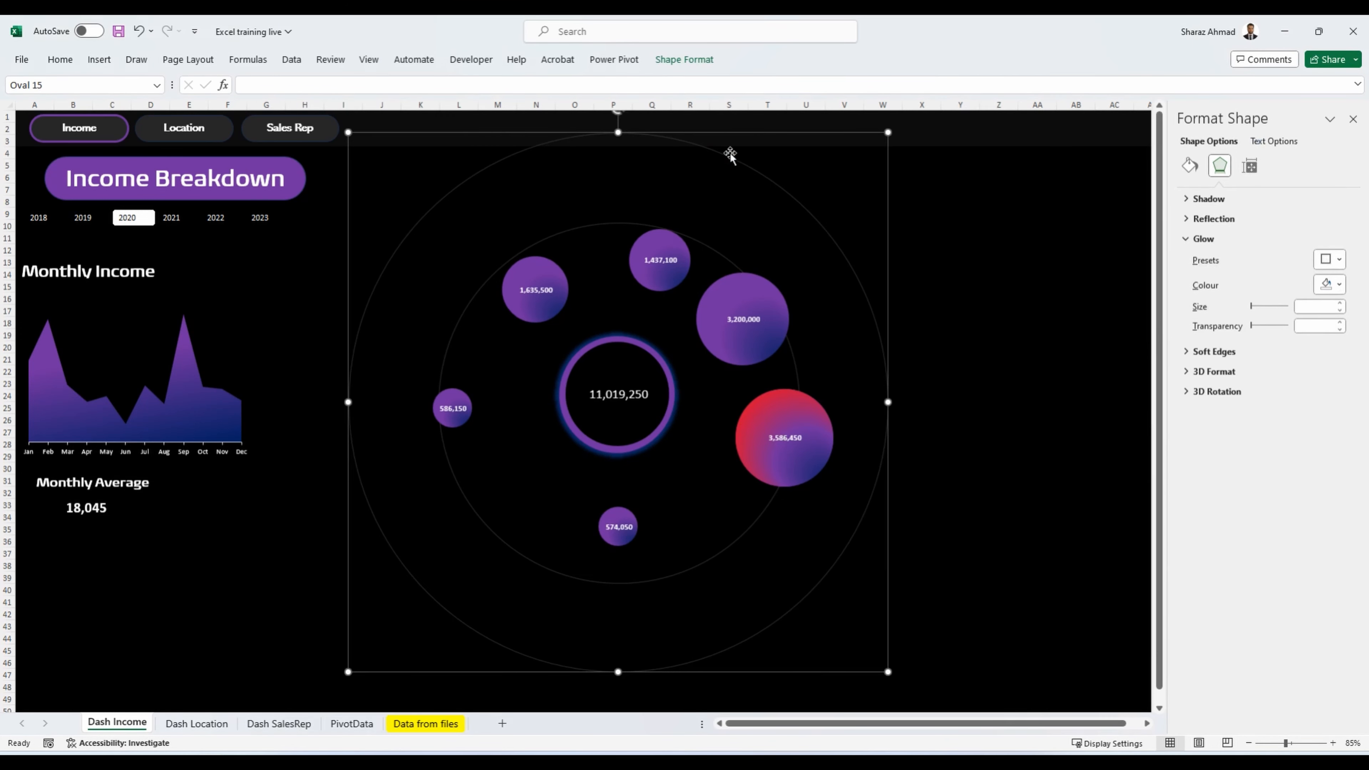
right_click(727, 153)
mouse_move(879, 359)
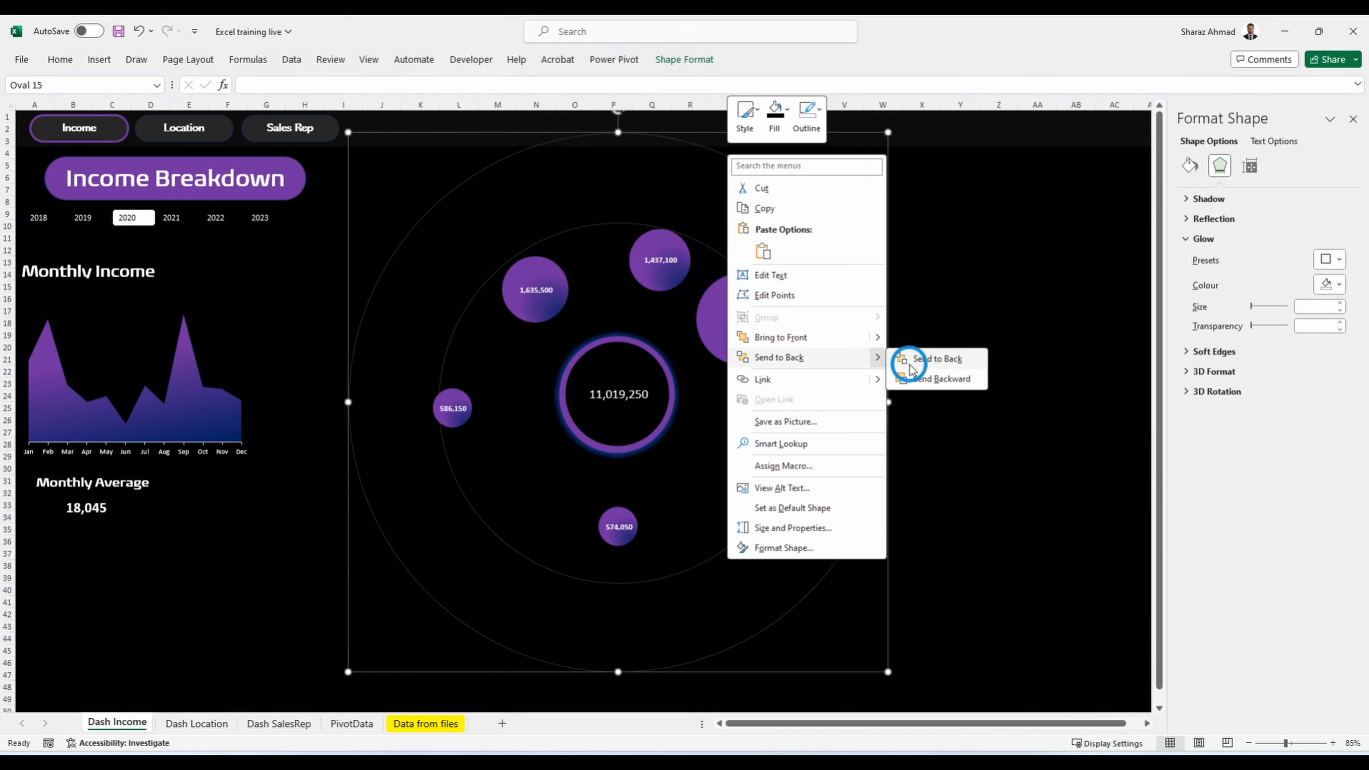
left_click(937, 359)
Step: Draw a rectangle about 5.07 cm wide and 1.62 cm high beside the bubbles, with no fill
left_click(100, 59)
left_click(214, 104)
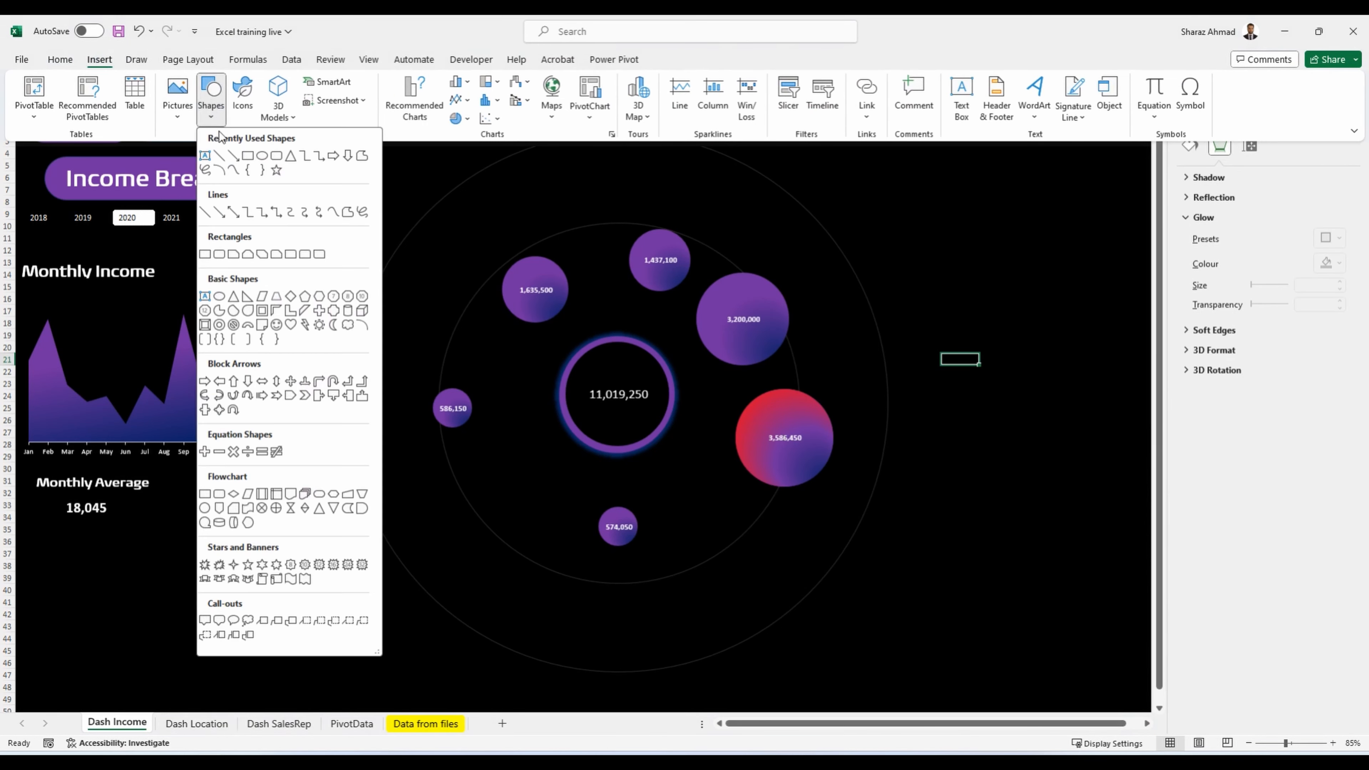
left_click(220, 155)
left_click_drag(903, 291, 1019, 328)
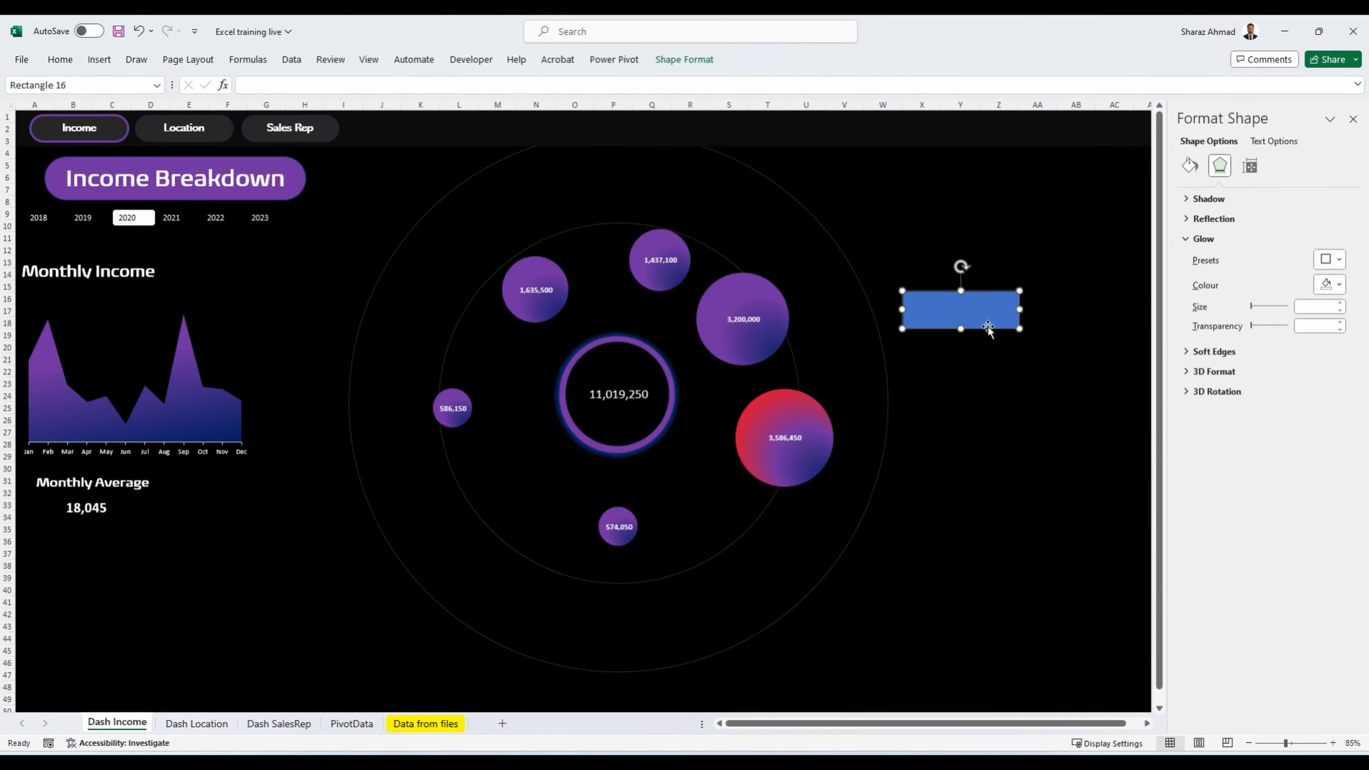
left_click(684, 59)
left_click(527, 82)
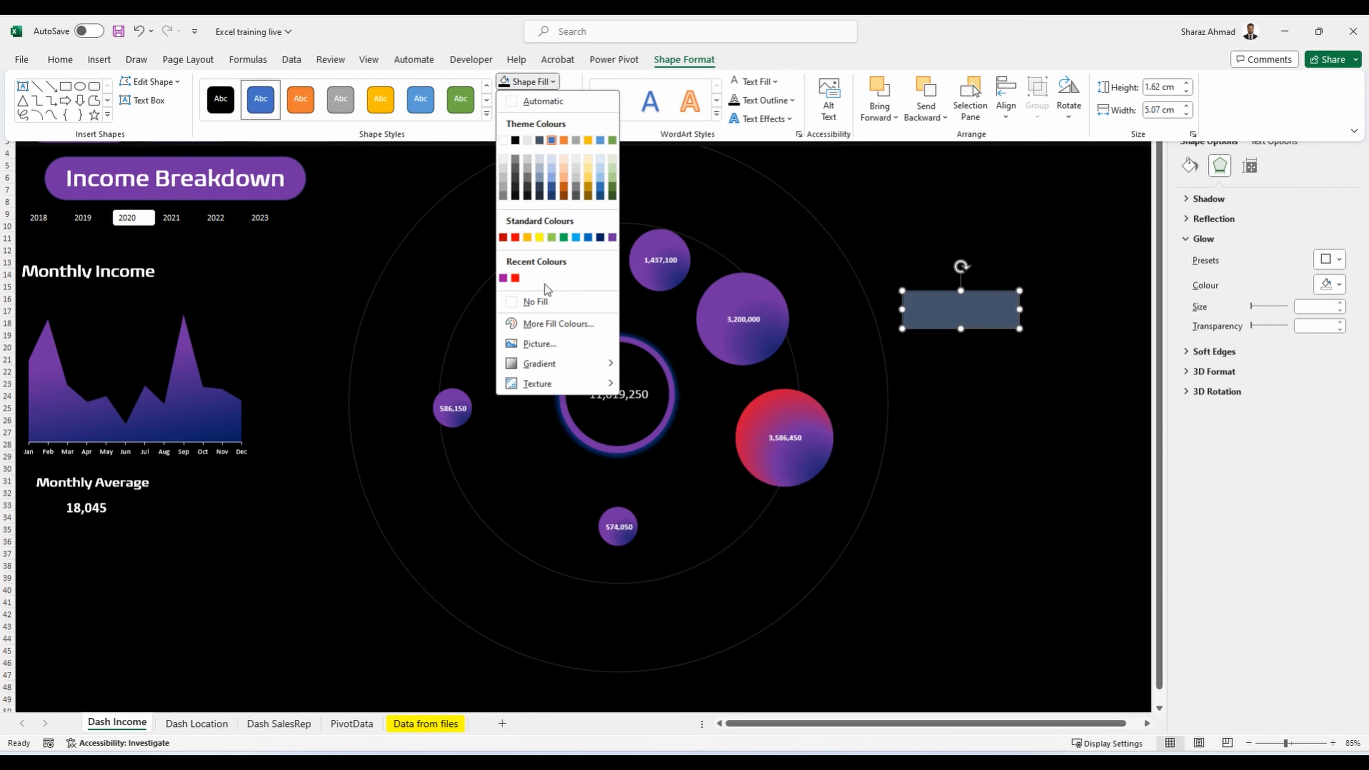
left_click(536, 302)
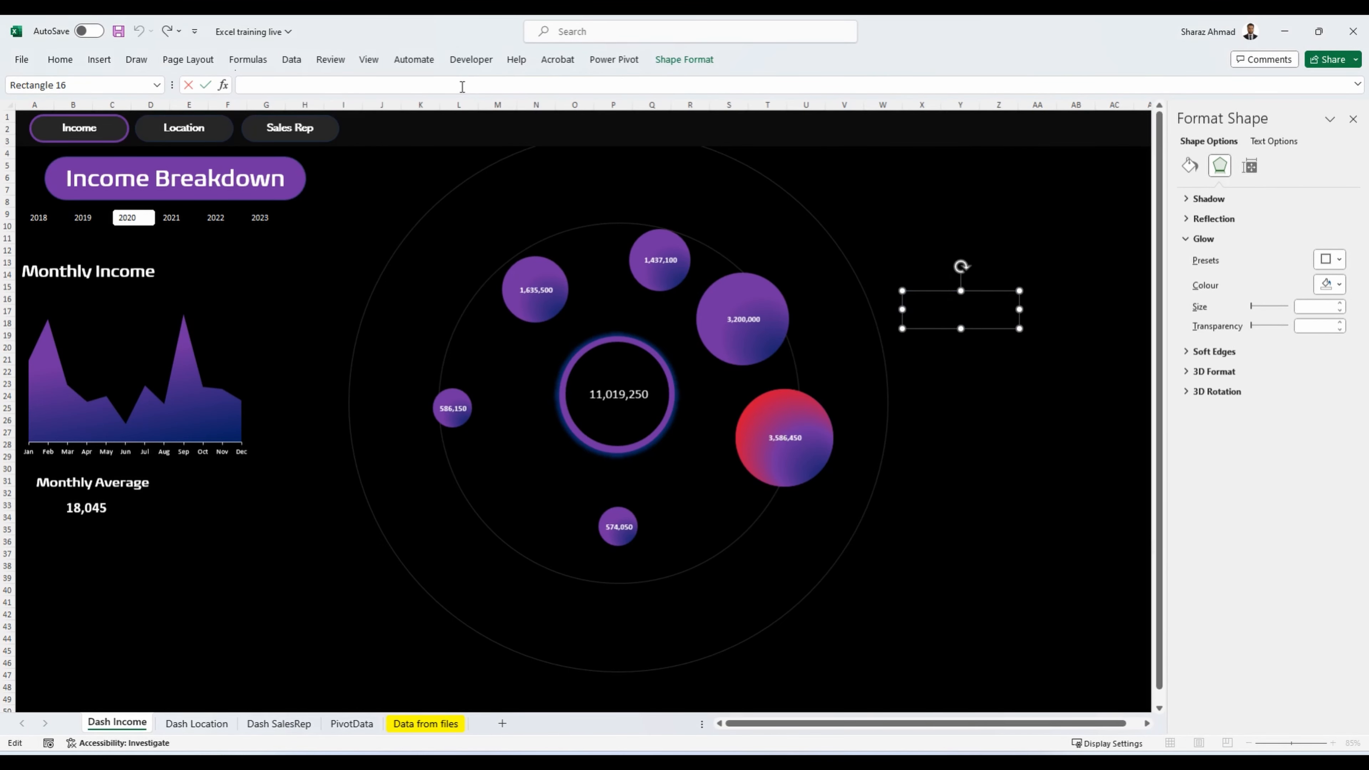
Step: Link the rectangle's text to the Brazil name in cell F4 of the PivotData sheet
left_click(352, 724)
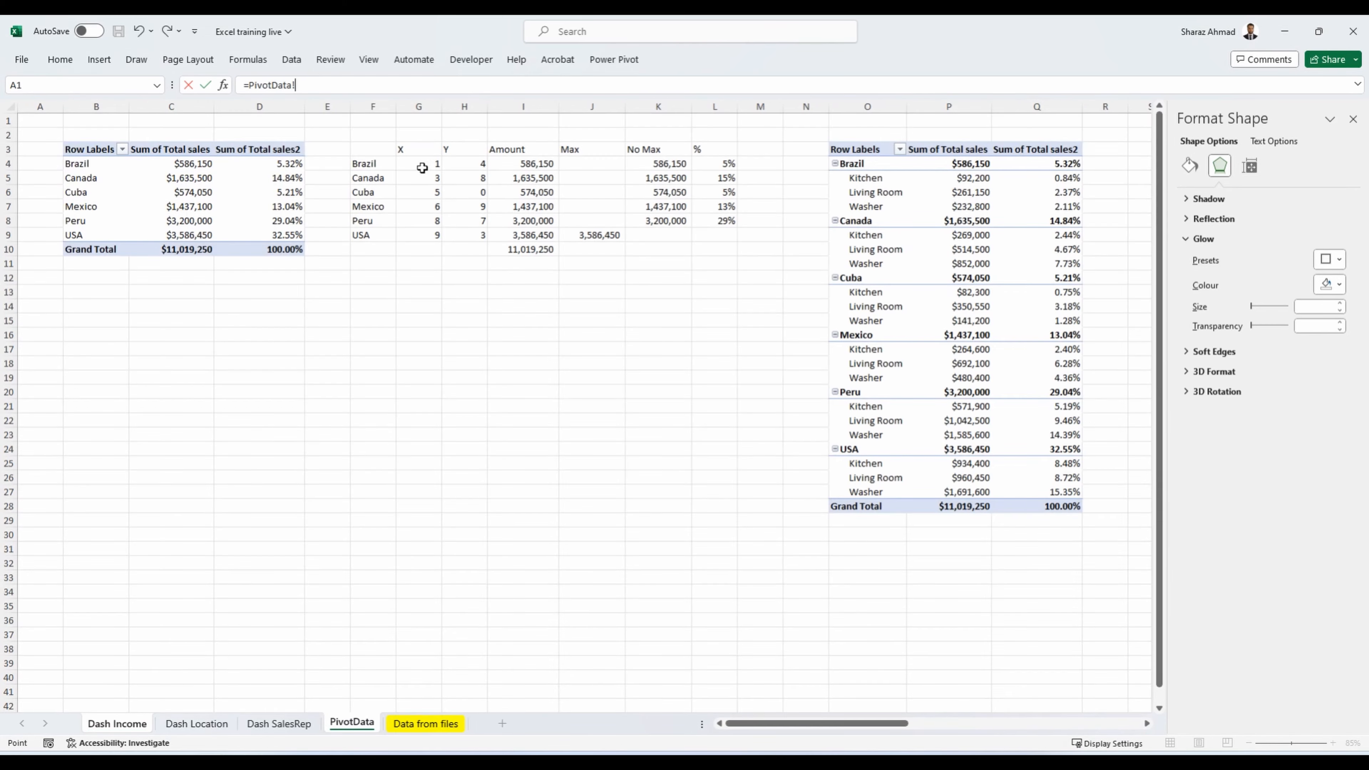
left_click(362, 164)
key("Return")
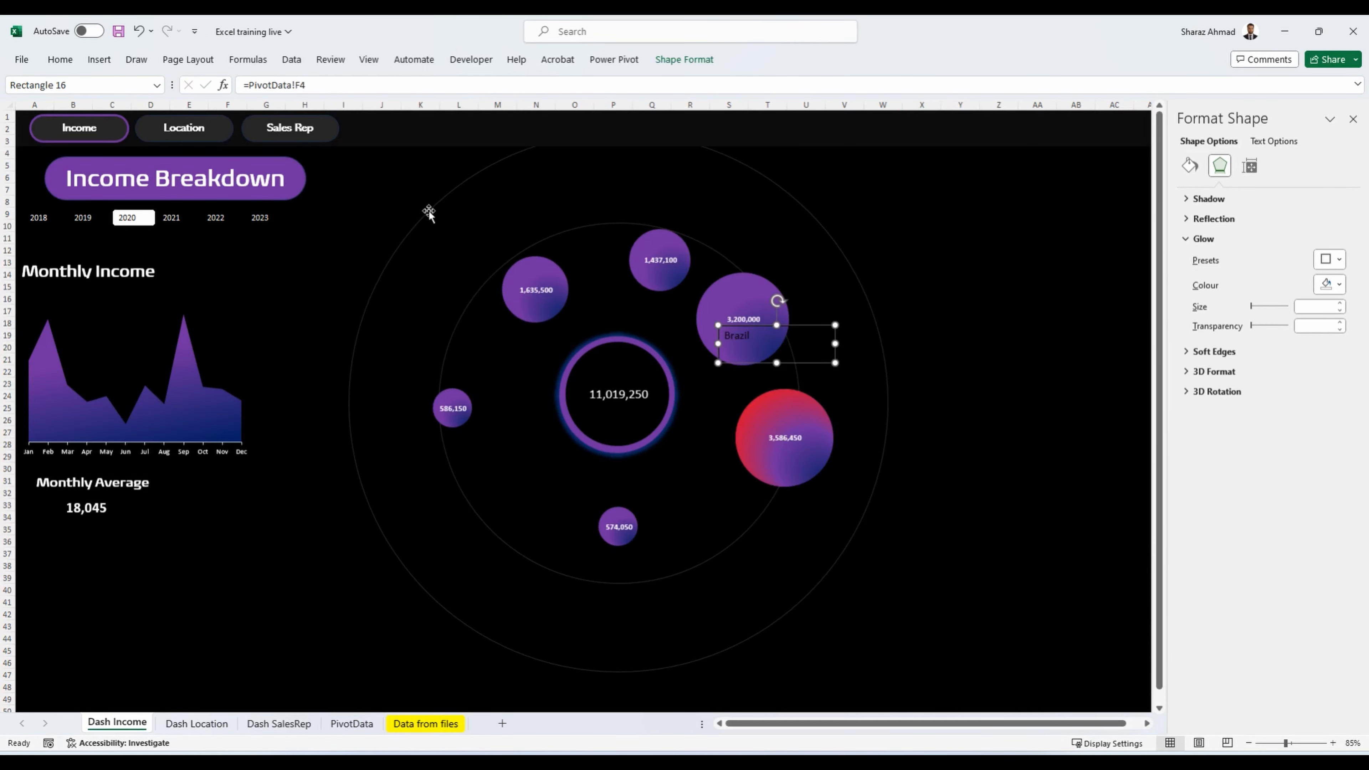
Step: Make the Brazil label's text white and fit its box, about 2.09 by 1.06 cm, onto the 586,150 bubble
left_click(60, 59)
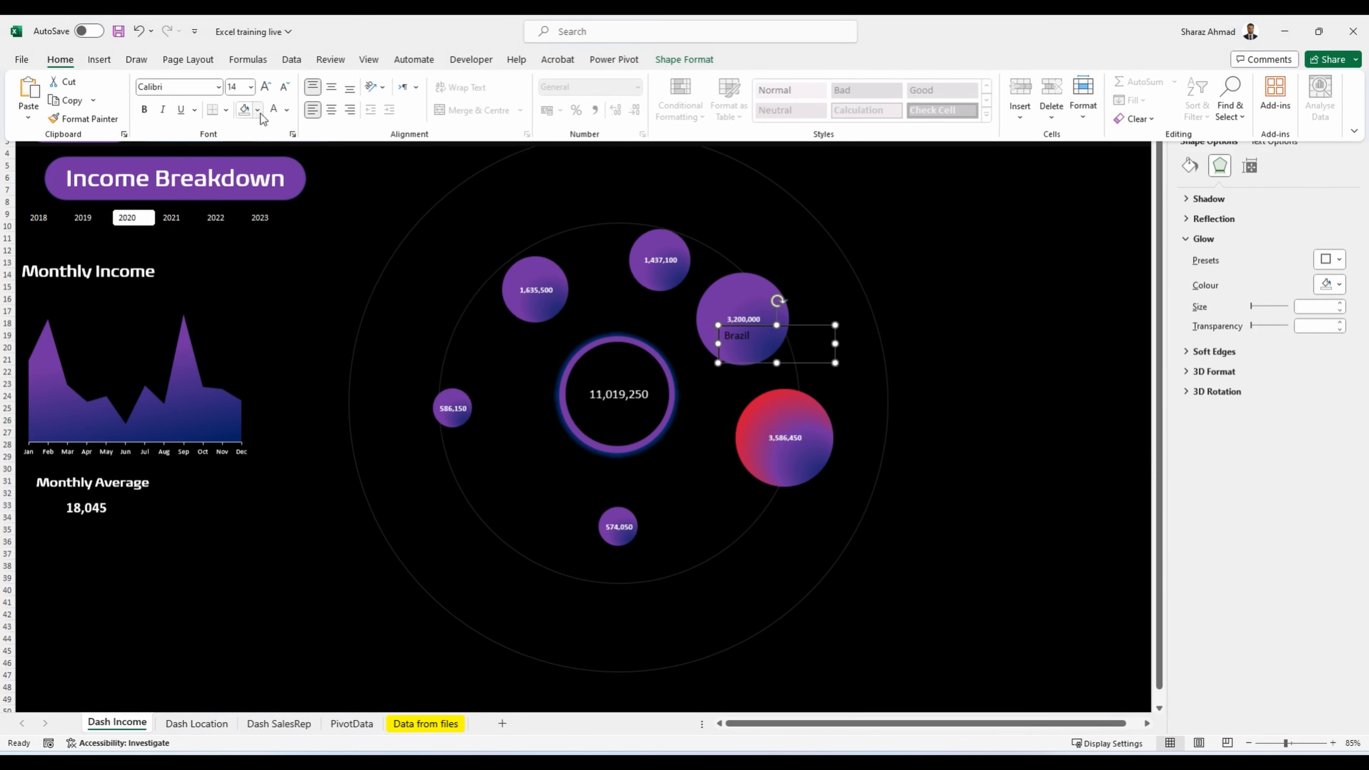
left_click(276, 112)
left_click_drag(835, 363, 763, 347)
left_click_drag(749, 325, 470, 406)
Step: Remove the outline from the Brazil label's box
left_click(684, 59)
left_click(537, 100)
left_click(531, 317)
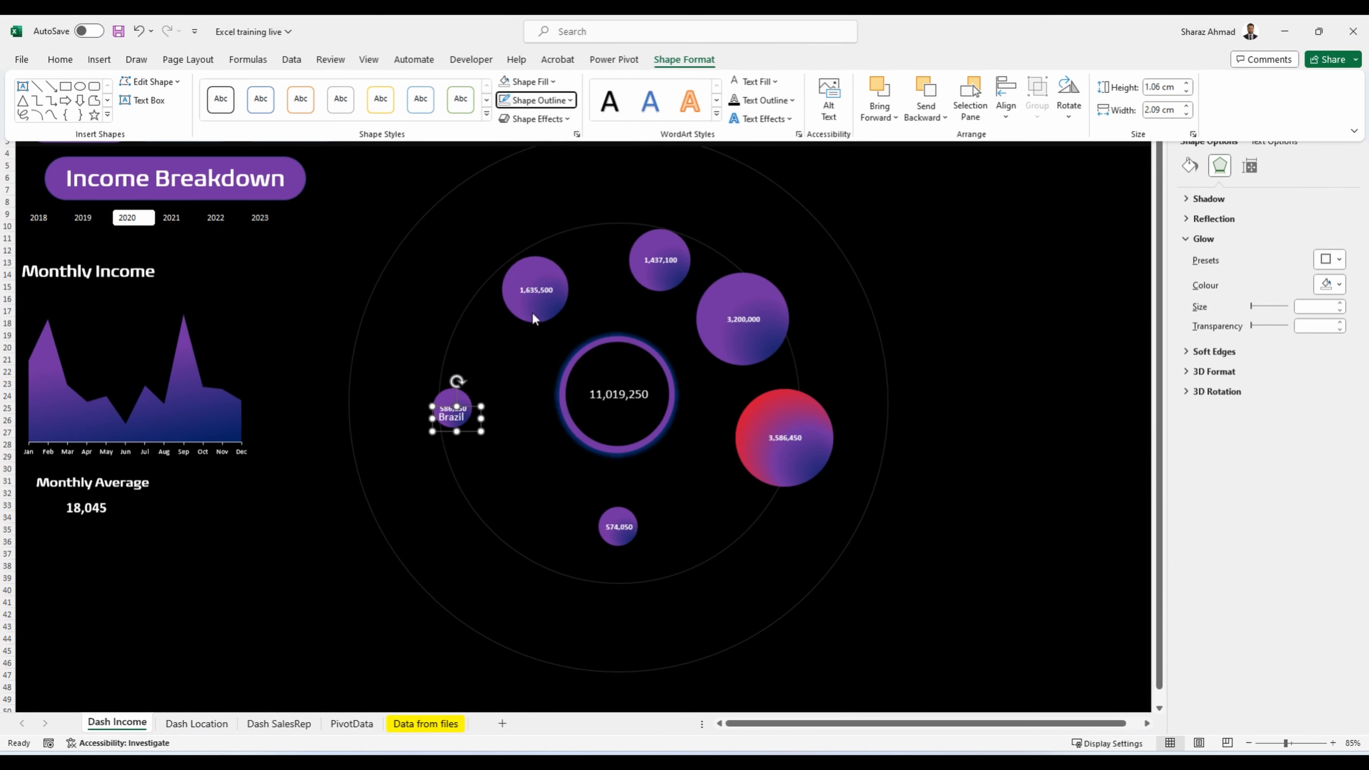
Step: Duplicate the Brazil label onto the 1,635,500 bubble and link the copy's text to cell F5 of the PivotData sheet
left_click(472, 428)
key("ctrl+d")
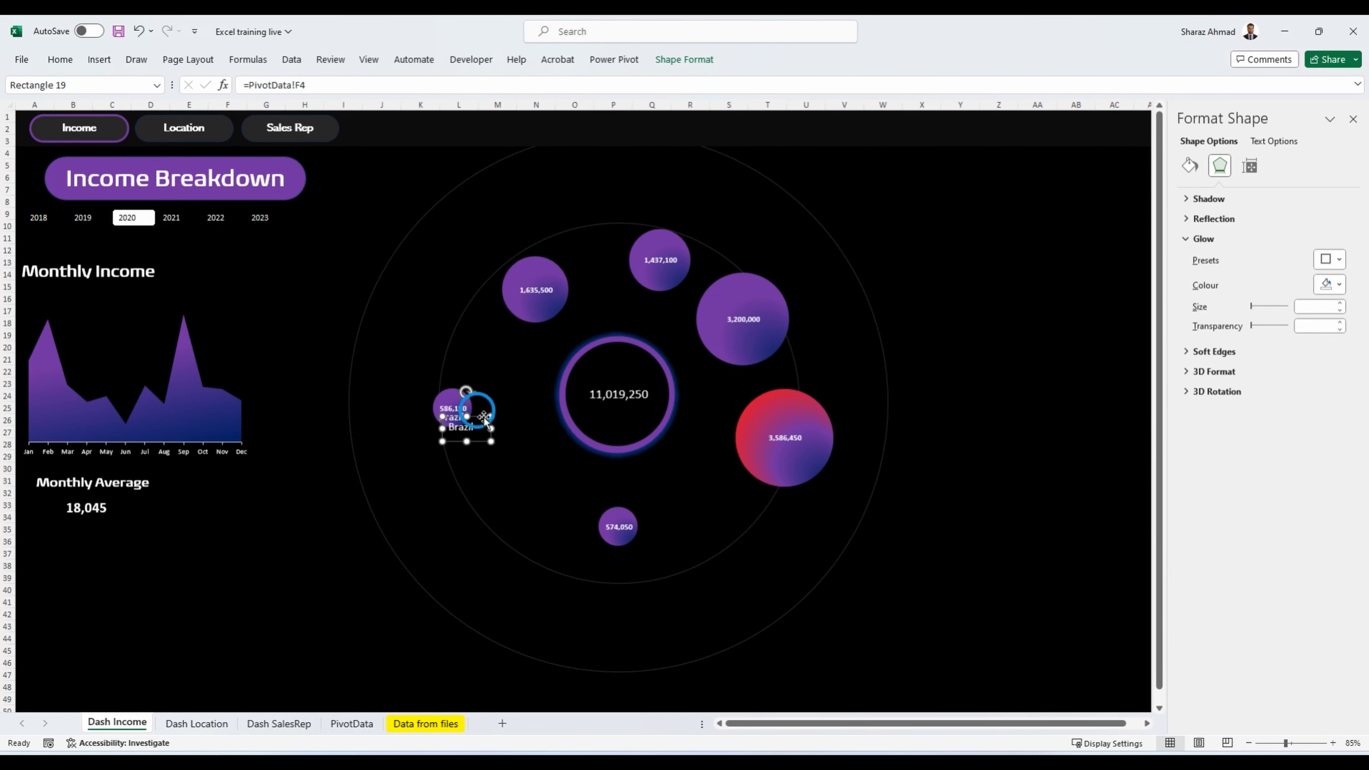
left_click_drag(484, 419, 559, 292)
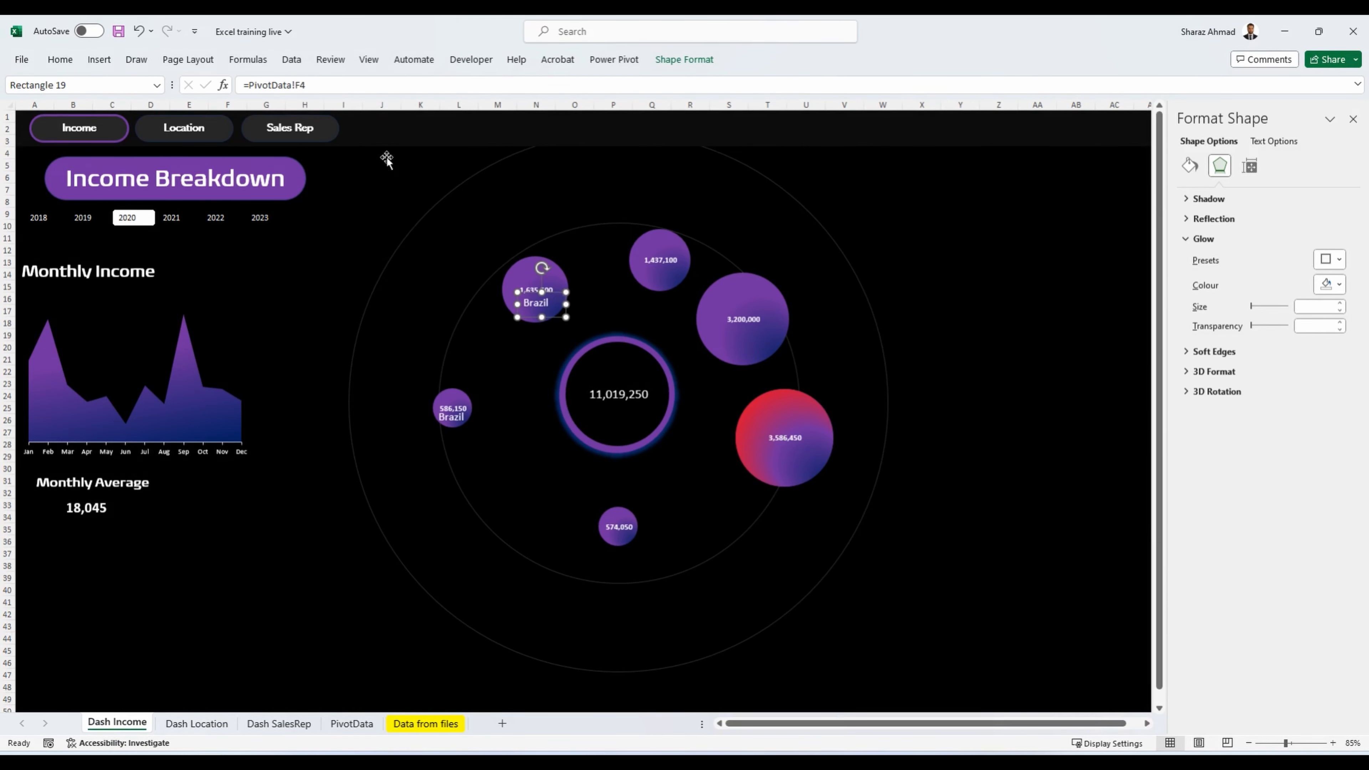
left_click(361, 86)
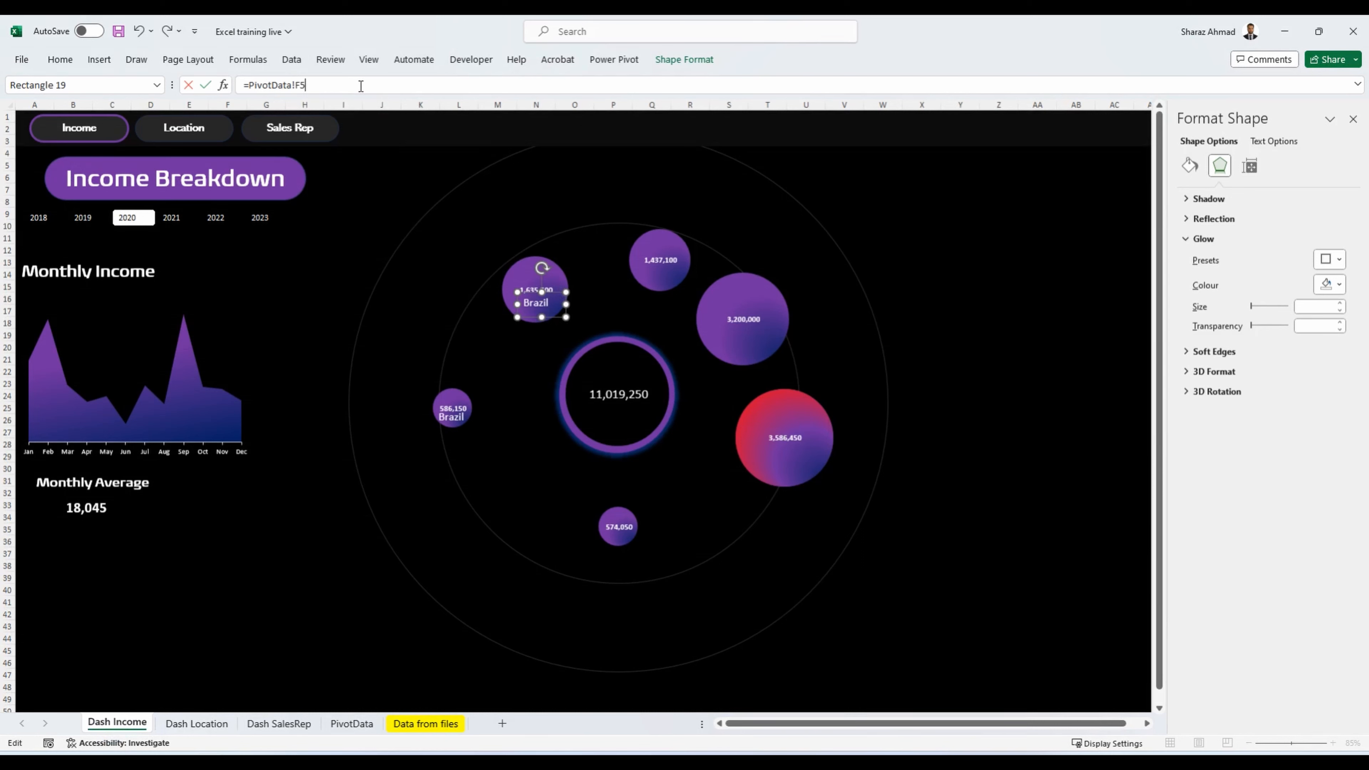
key("Return")
left_click(60, 59)
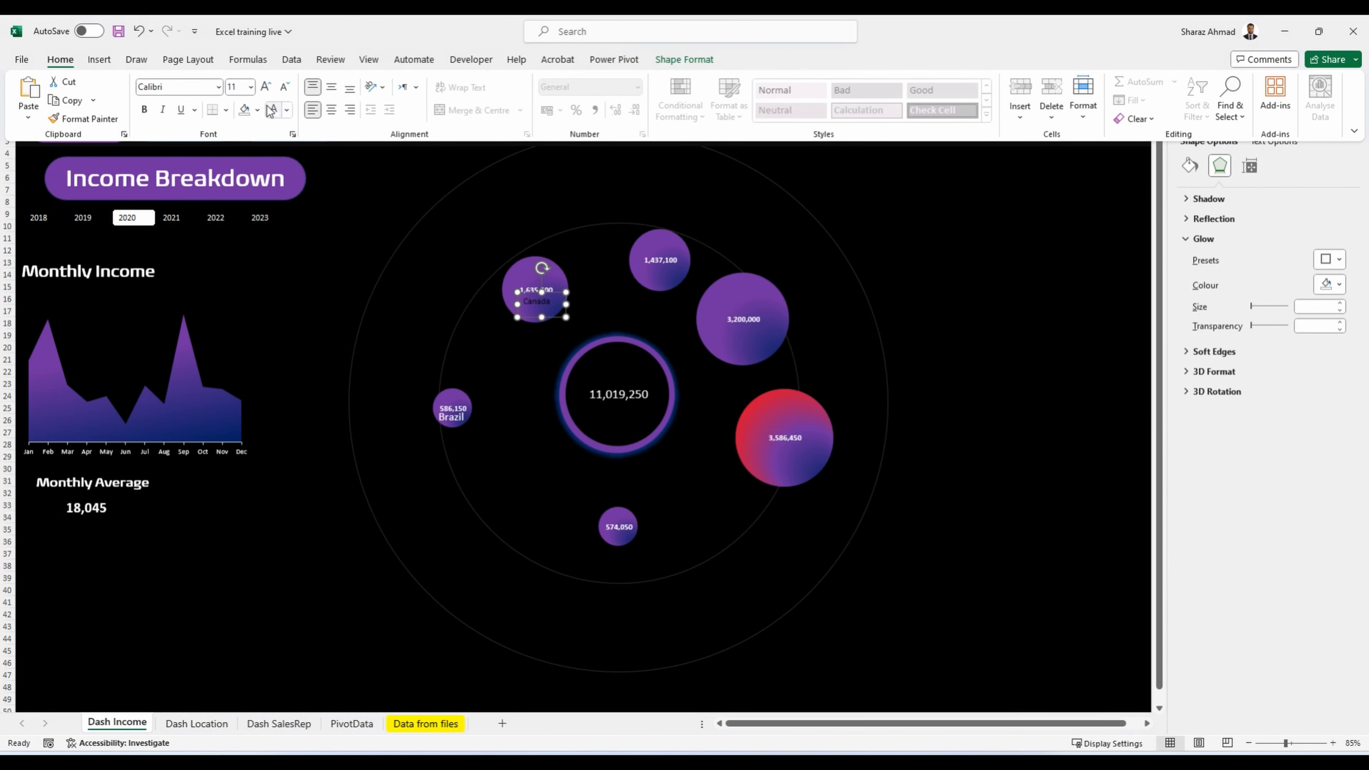
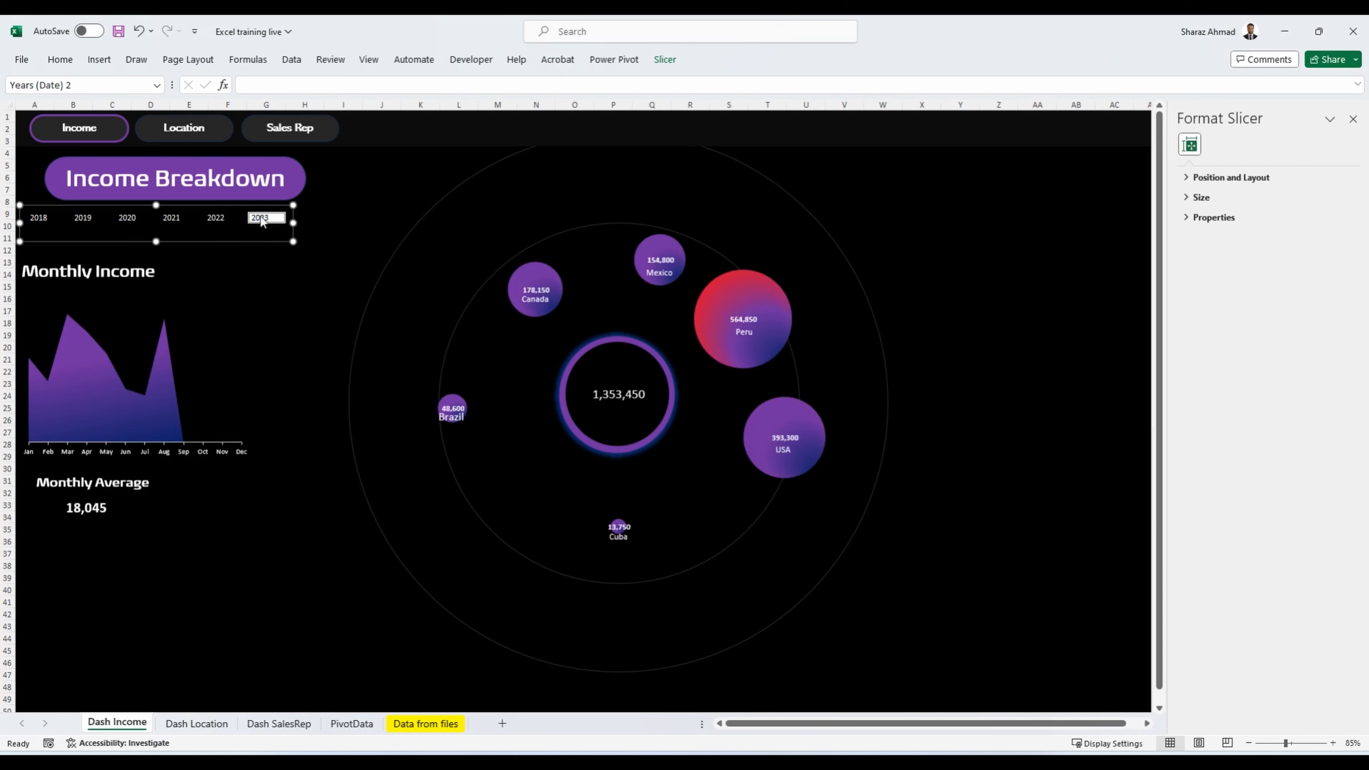
Step: Filter the dashboard to the year 2021 and draw a straight line from the central ring to the Mexico bubble
left_click(220, 216)
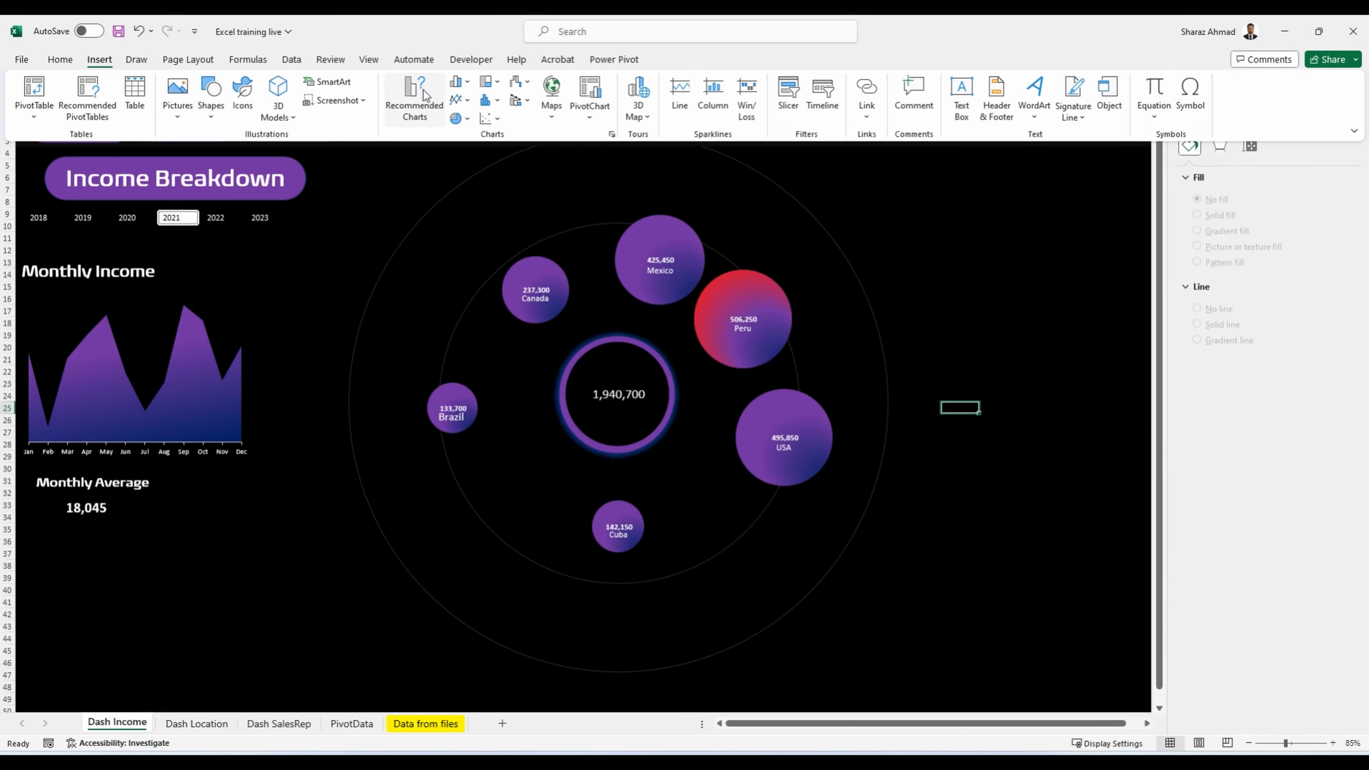
left_click(214, 111)
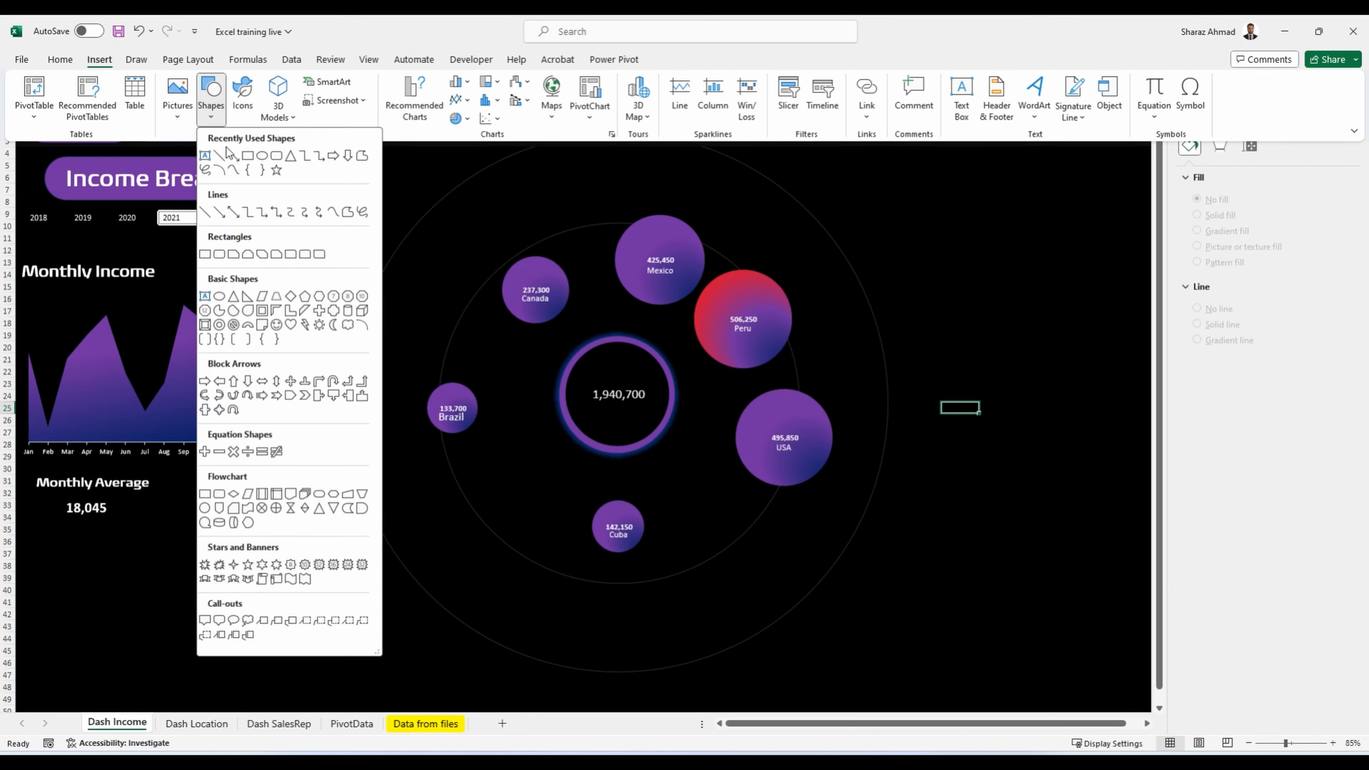
left_click(224, 148)
left_click_drag(634, 338, 648, 303)
Step: Change the Mexico connector to a gradient line and remove its two middle gradient stops
left_click(1330, 367)
left_click(1214, 347)
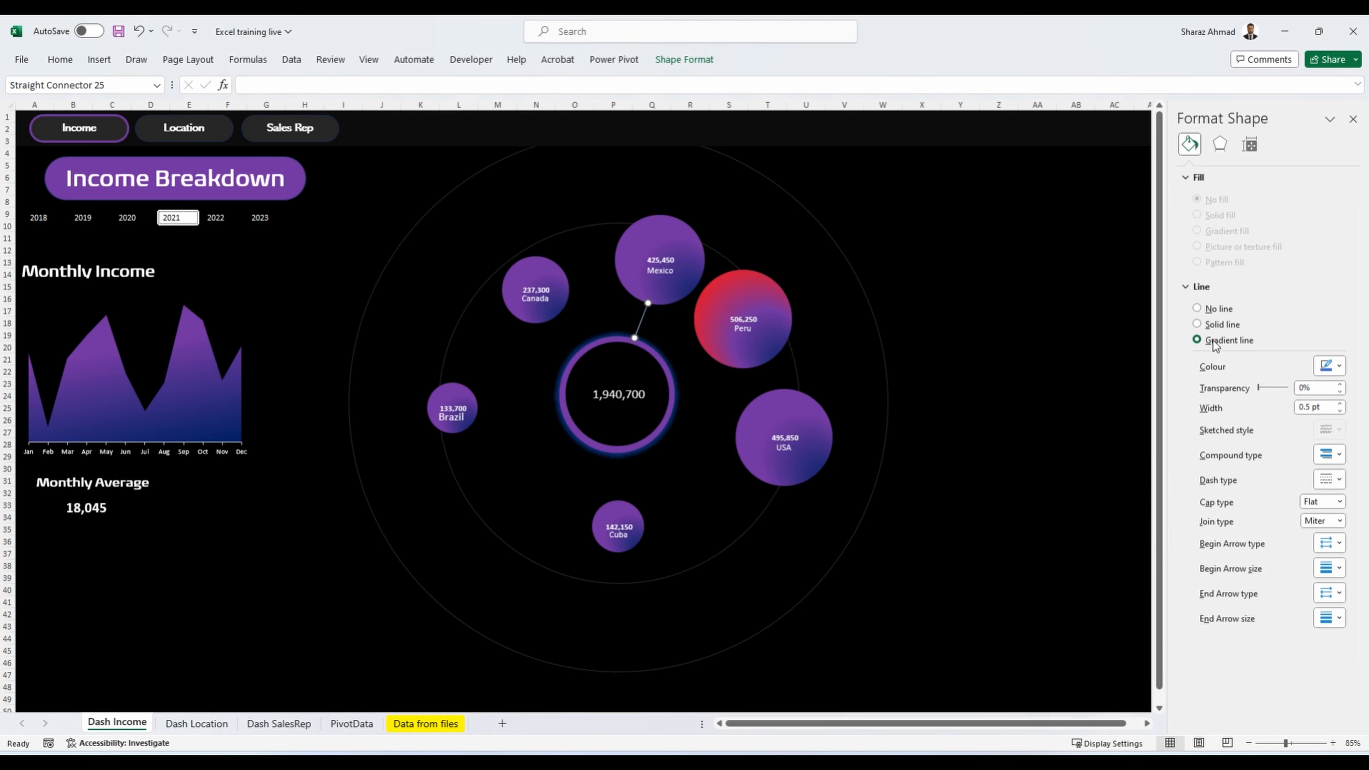
left_click(1215, 347)
left_click(1278, 471)
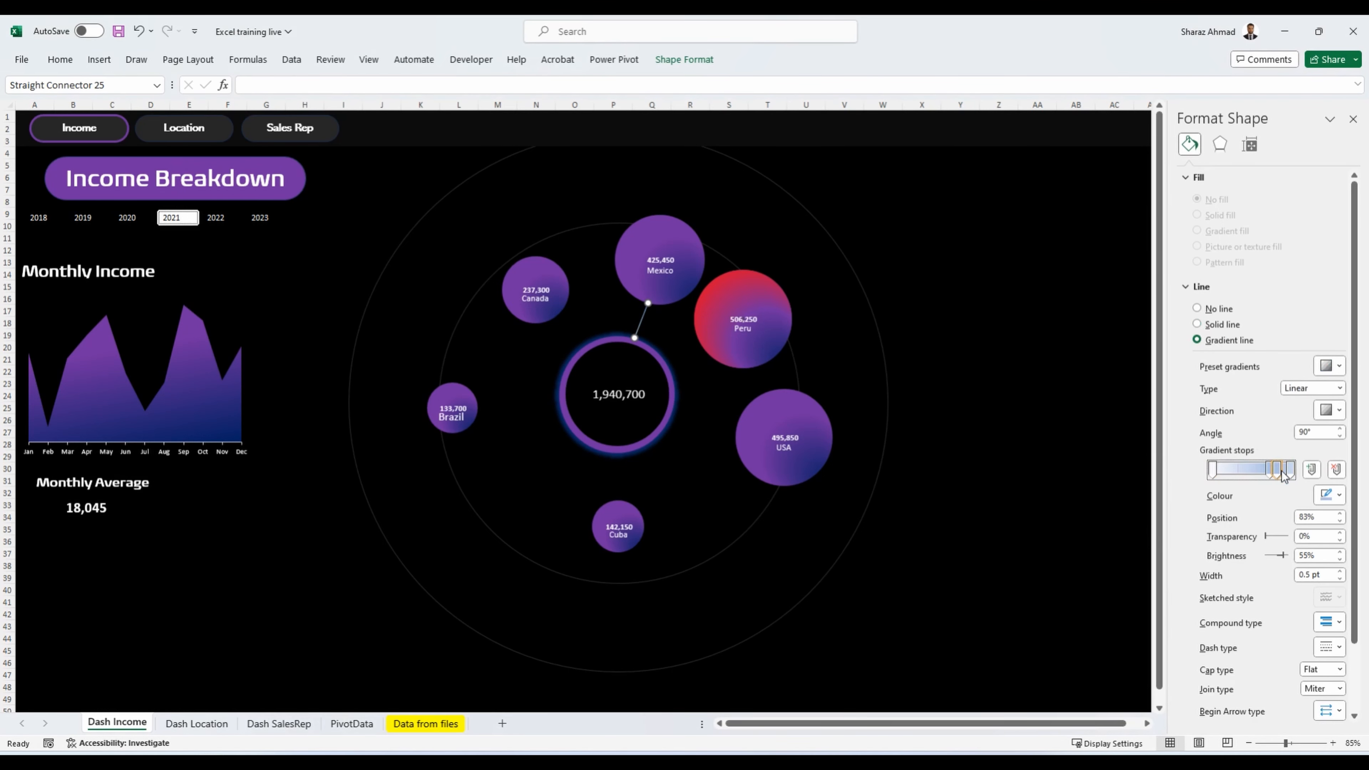
key("Delete")
left_click(1270, 473)
key("Delete")
Step: Colour the Mexico connector's first gradient stop purple and its last dark blue, and set the line width to 2.25 pt
left_click(1330, 495)
left_click(1360, 630)
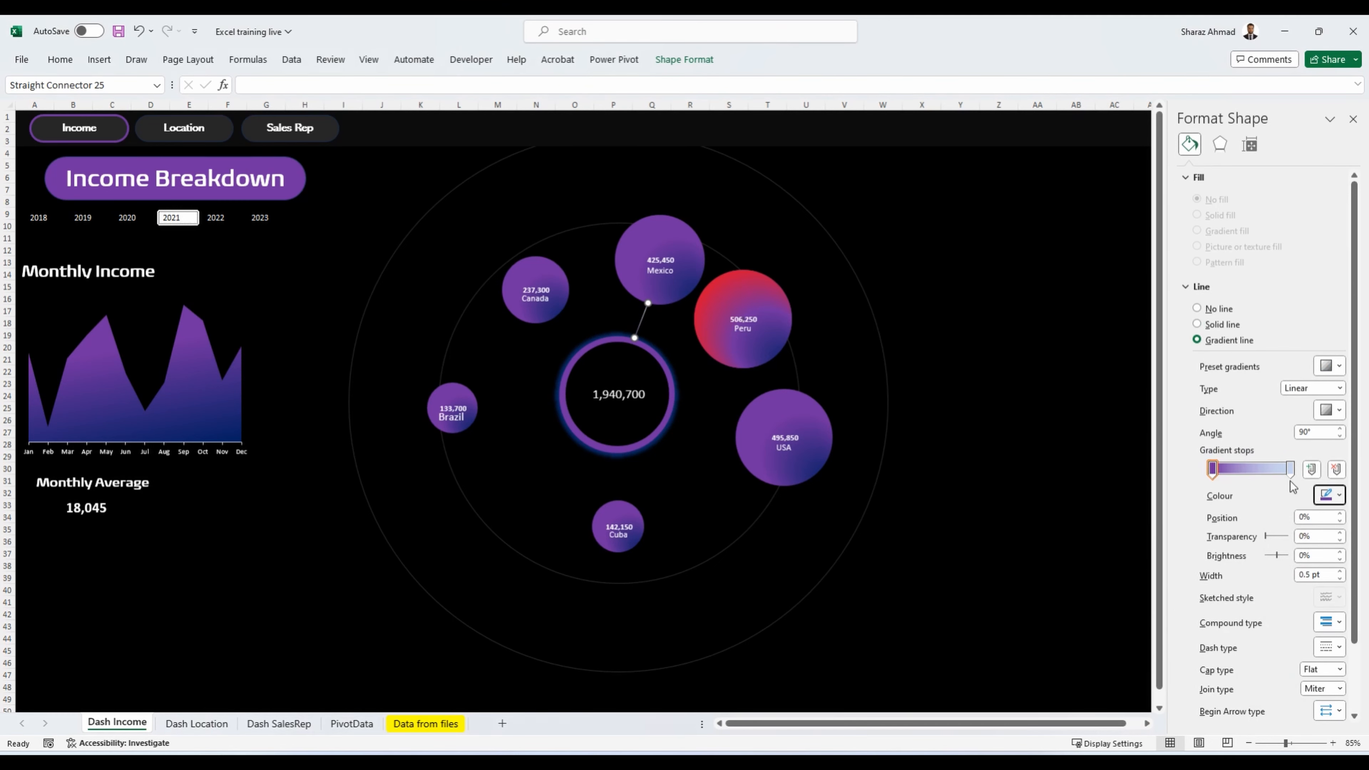
left_click(1290, 468)
left_click(1330, 495)
left_click(1350, 630)
left_click(1343, 573)
left_click(1343, 573)
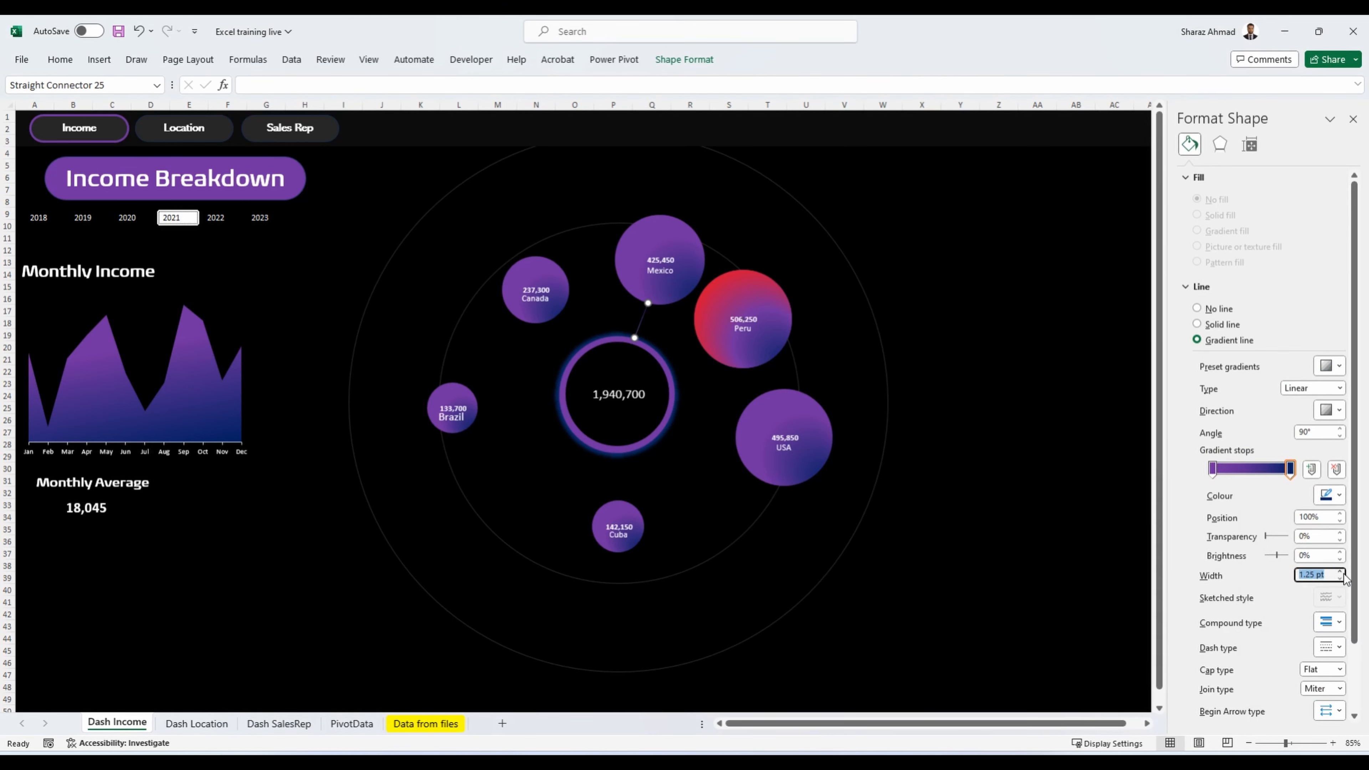
left_click(1343, 572)
Step: Duplicate the connector, run the copy from the central ring into the Peru bubble, and send it behind the bubble
key("ctrl+d")
left_click_drag(653, 330, 699, 347)
left_click_drag(645, 554, 665, 536)
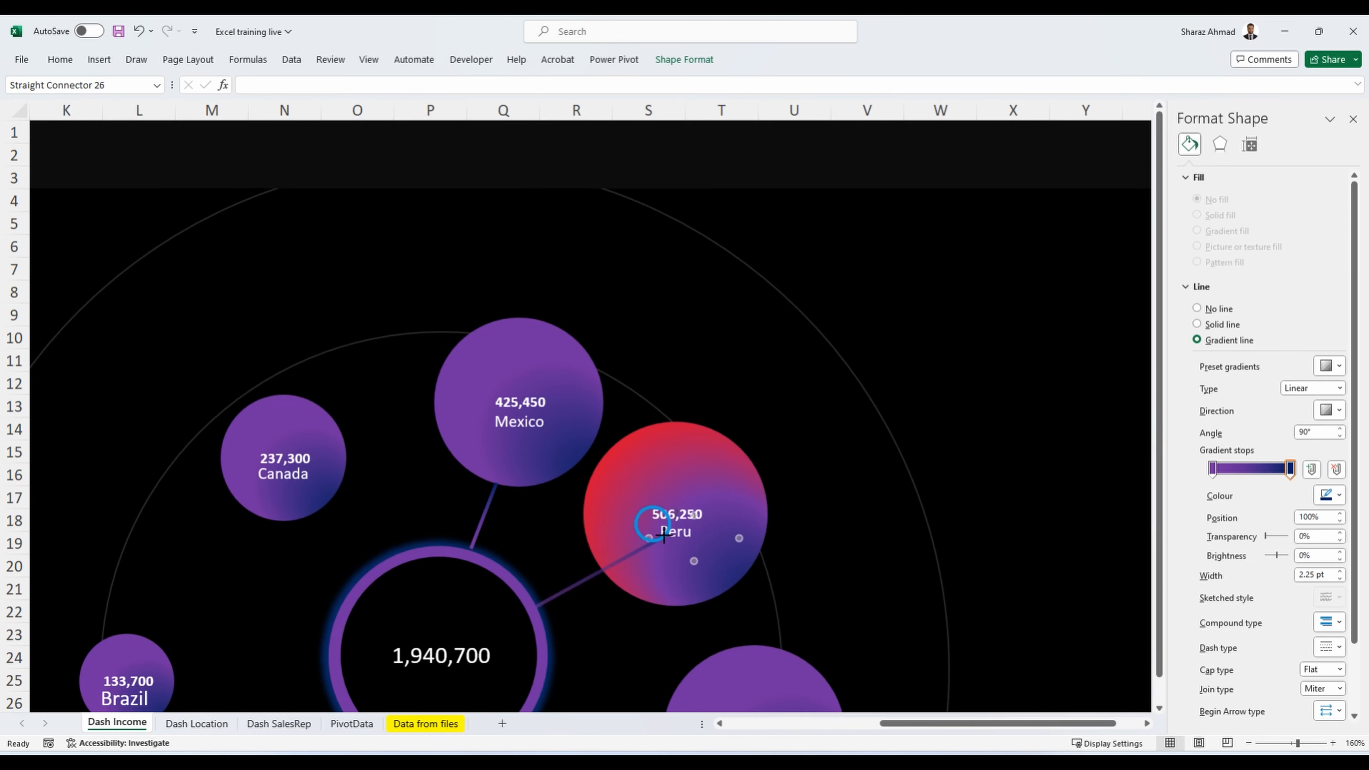
right_click(575, 589)
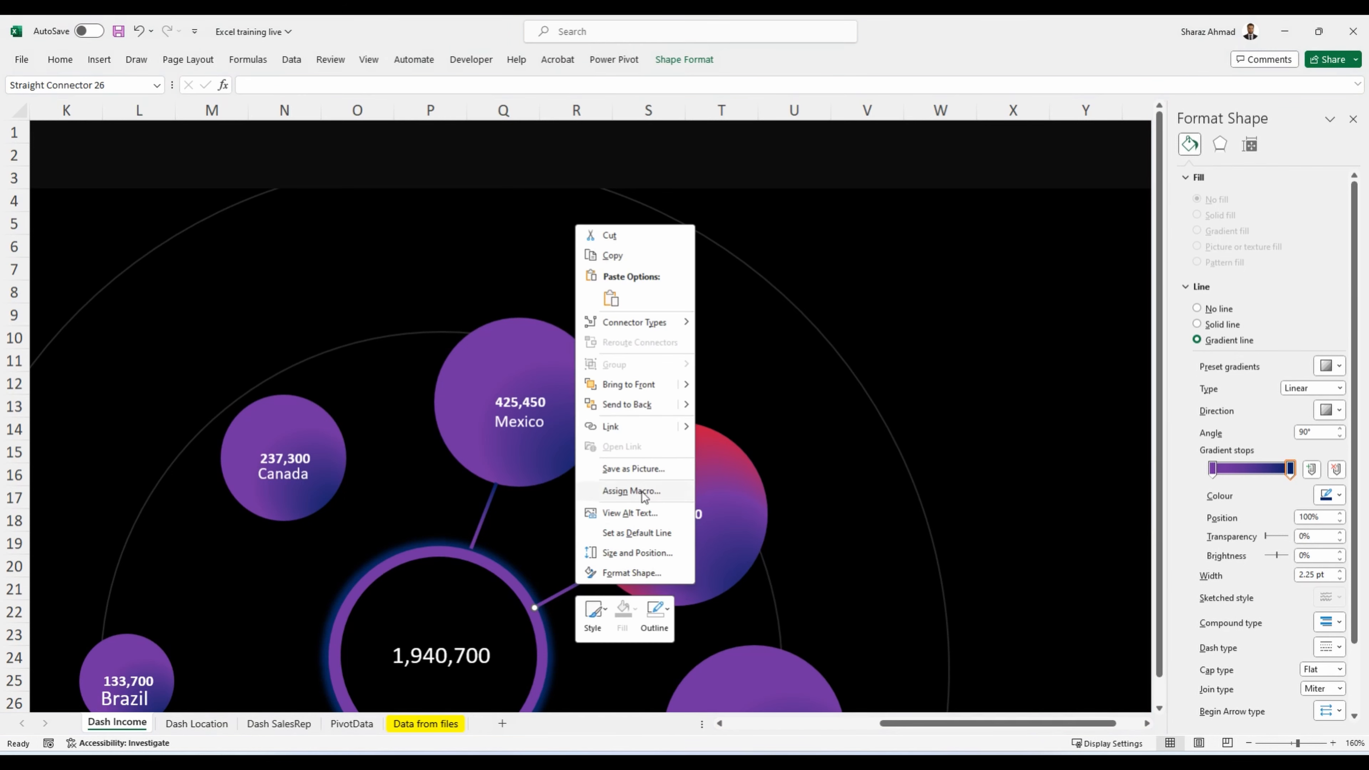
mouse_move(641, 404)
left_click(739, 404)
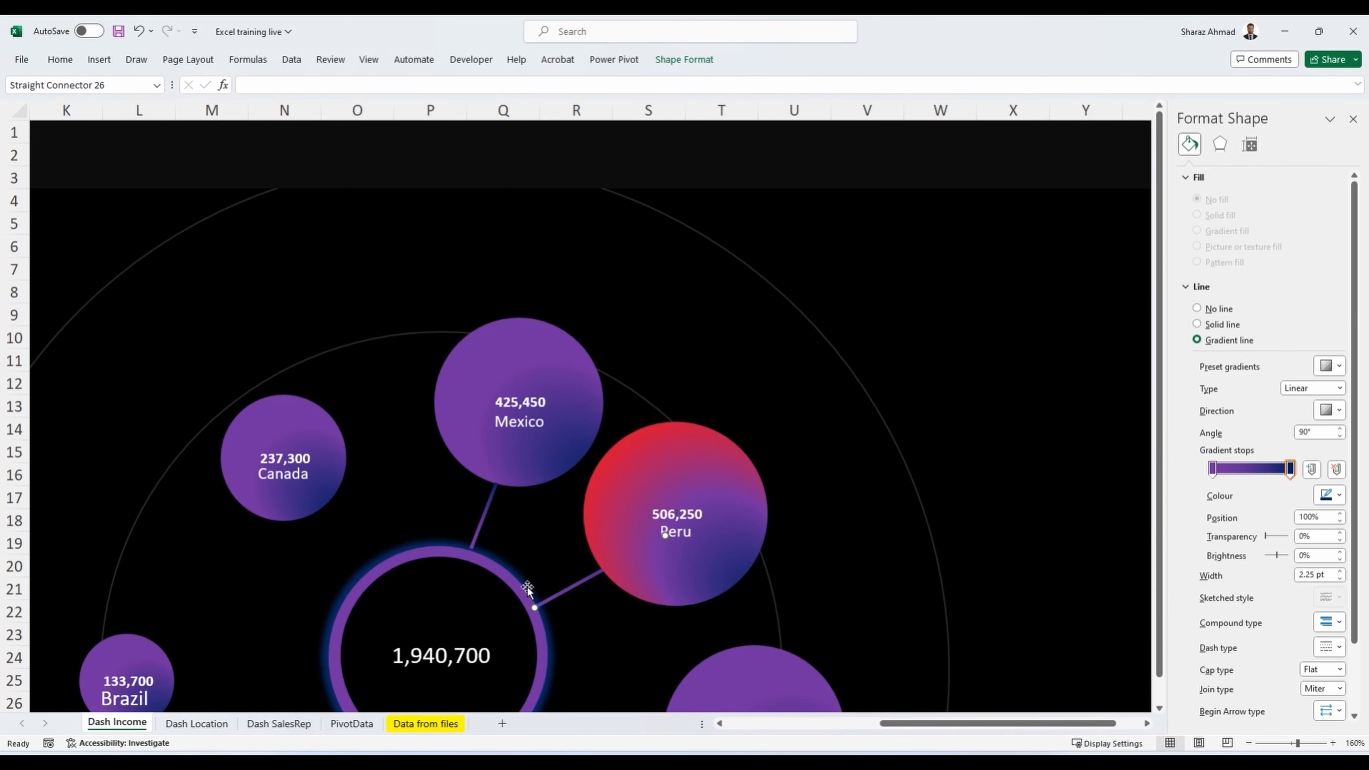
Step: Extend the Mexico connector from the ring's edge to the middle of the Mexico bubble and send it behind the bubble
left_click(482, 521)
left_click_drag(471, 550, 470, 551)
left_click_drag(496, 484, 523, 430)
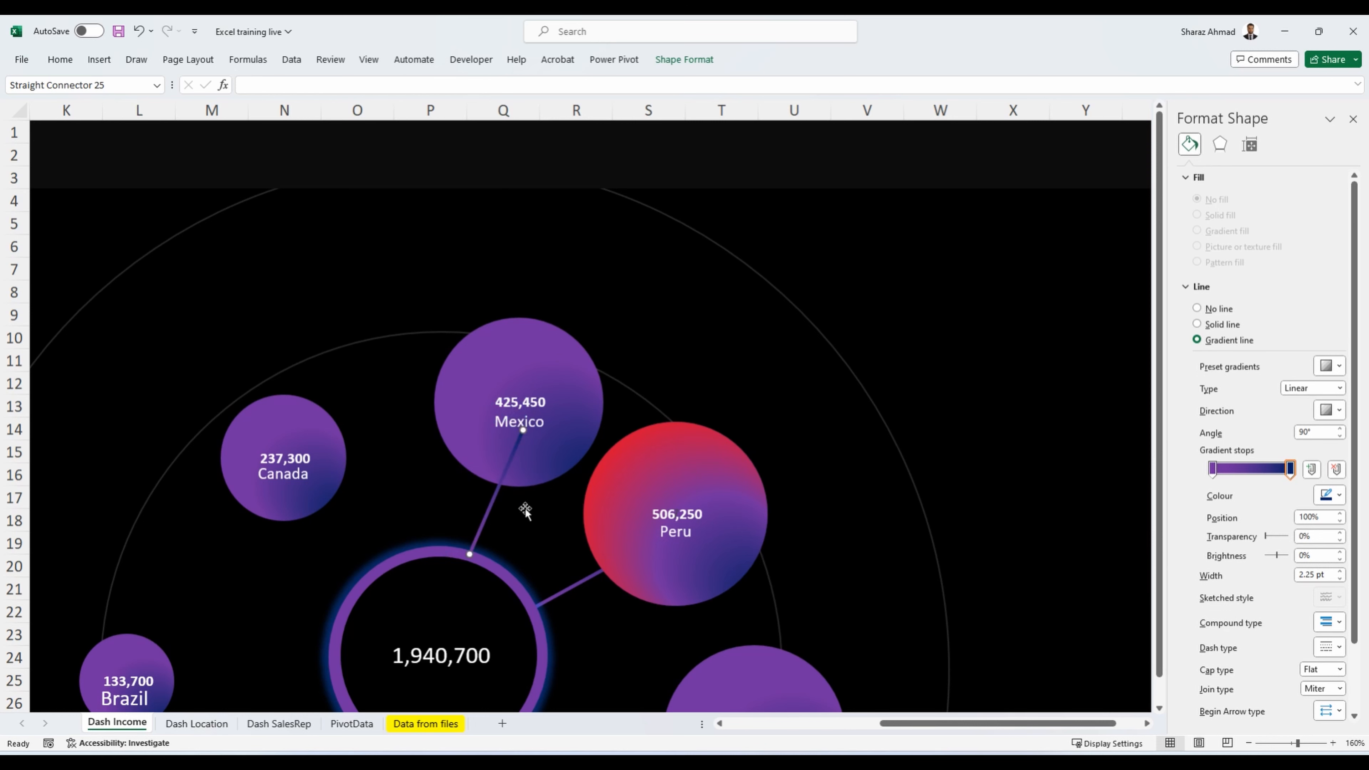
right_click(488, 523)
mouse_move(566, 338)
left_click(655, 340)
Step: Duplicate the Mexico connector, run the copy from the central ring into the USA bubble, and try to send it behind the bubble
scroll(917, 518, "down", 3)
key("ctrl+d")
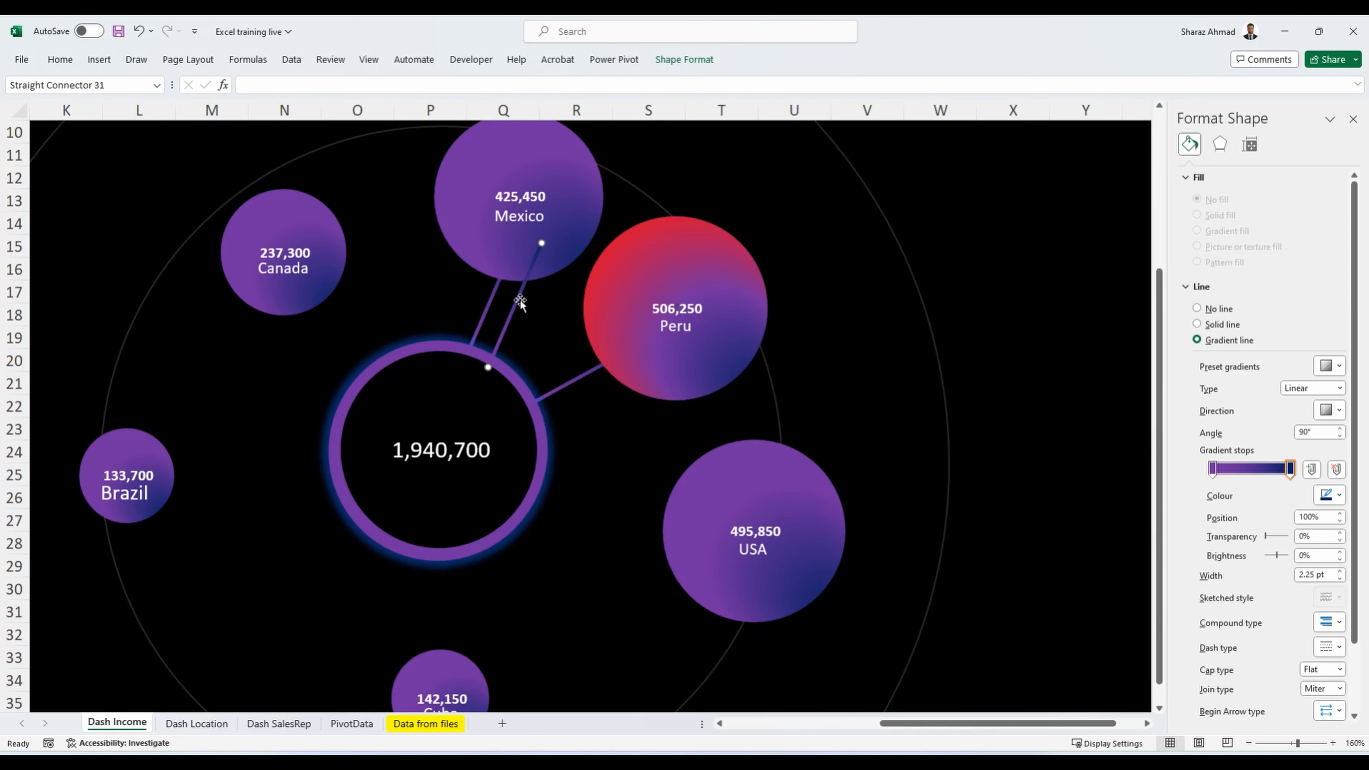
left_click_drag(520, 303, 750, 545)
left_click_drag(574, 549, 538, 492)
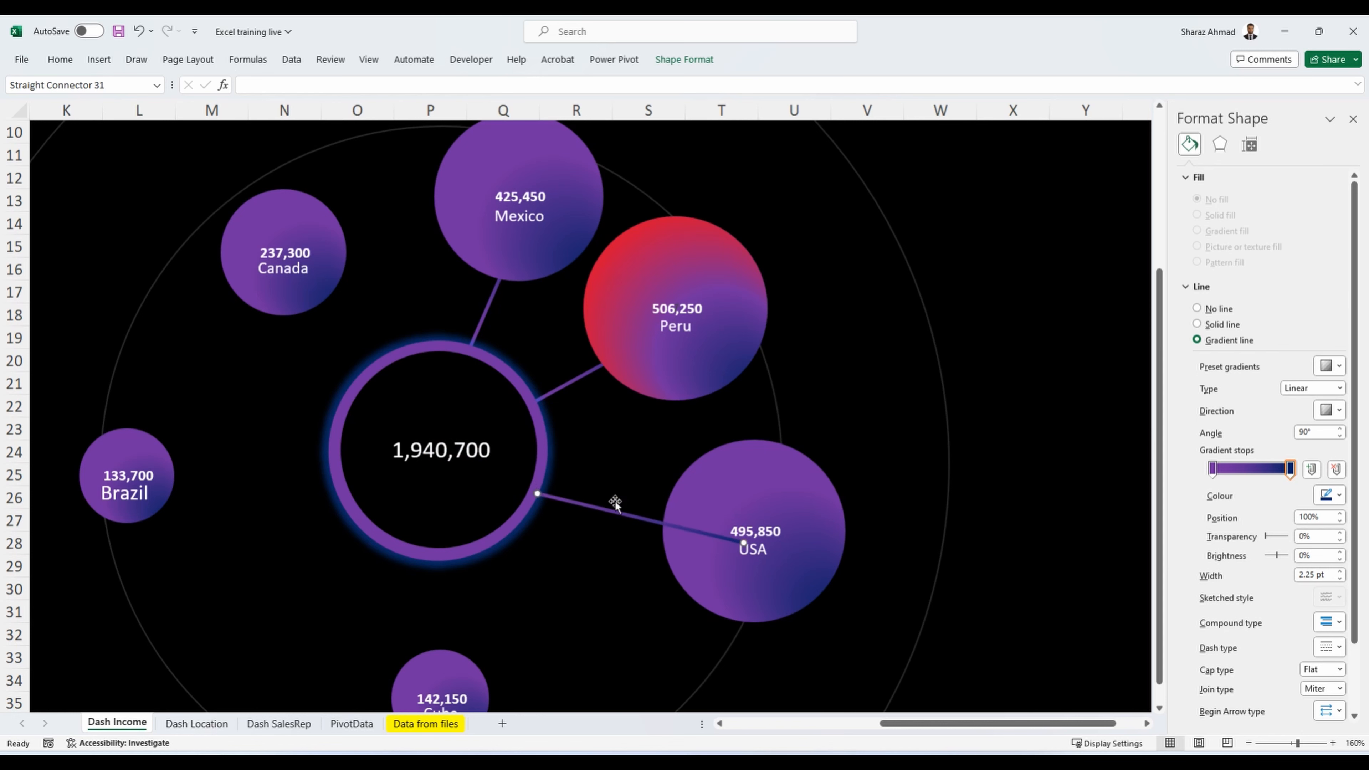
right_click(591, 499)
mouse_move(698, 328)
left_click(768, 327)
Step: Duplicate the USA connector and run the copy from the bottom of the central ring into the Cuba bubble
key("ctrl+d")
left_click_drag(626, 526, 496, 571)
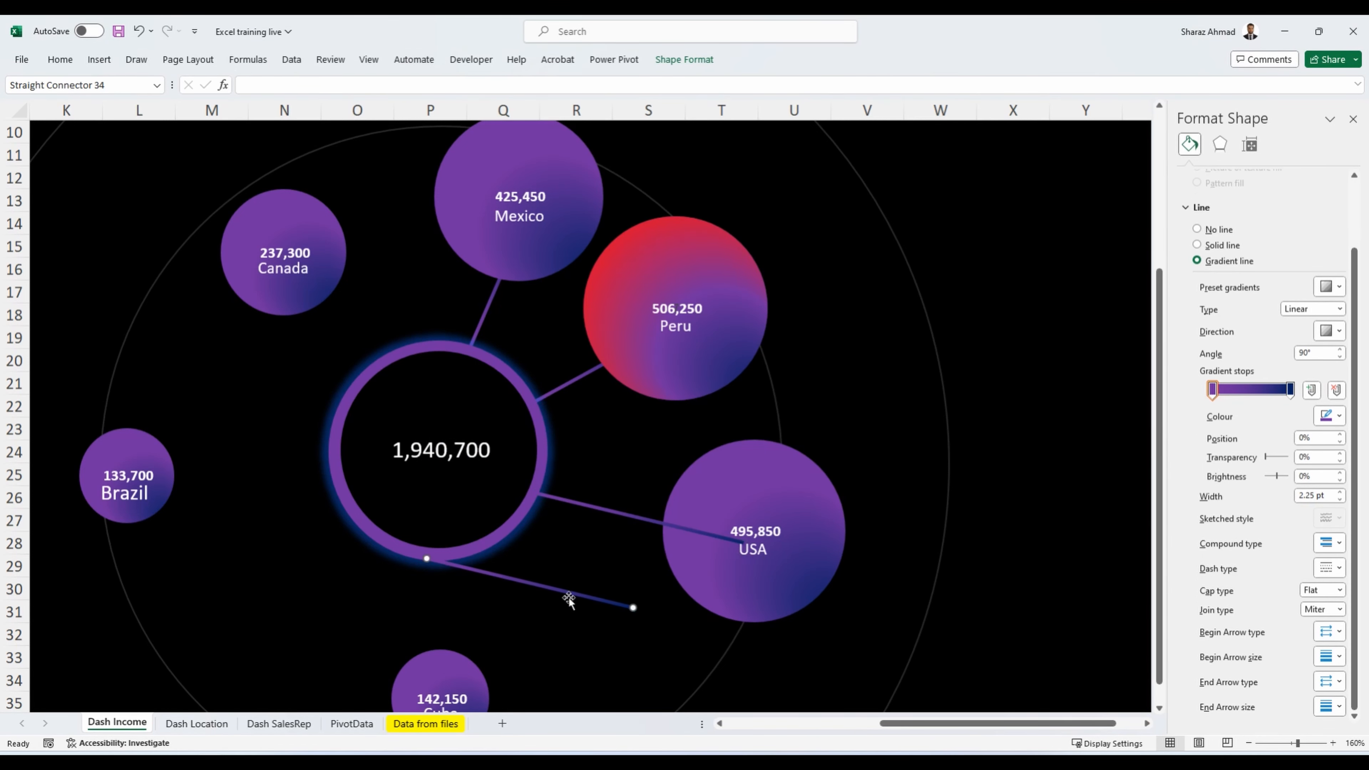
left_click_drag(633, 608, 441, 638)
Step: Add two more copies of the connector, linking the central ring to the Brazil and Canada bubbles
key("ctrl+d")
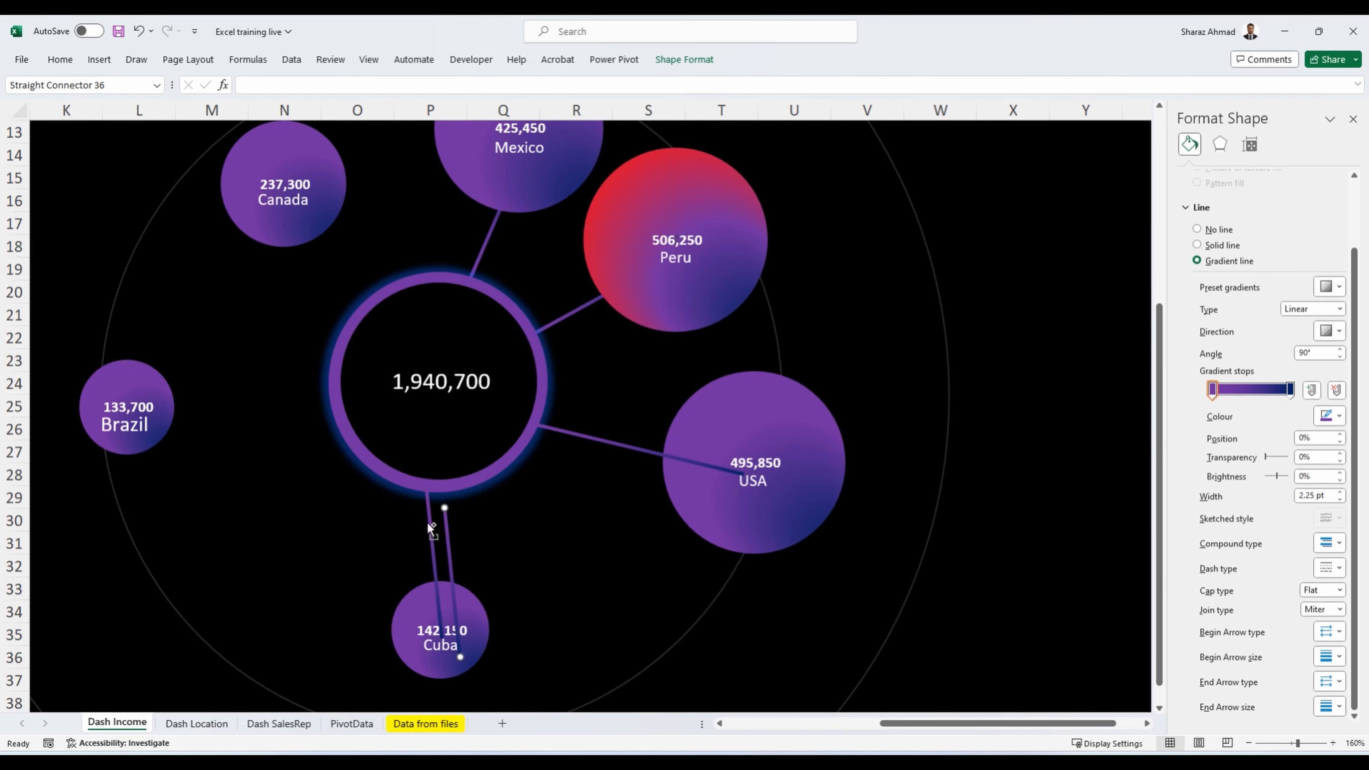
left_click_drag(443, 539, 335, 411)
left_click_drag(349, 533, 131, 406)
key("ctrl+d")
left_click_drag(281, 404, 314, 295)
left_click_drag(189, 317, 292, 185)
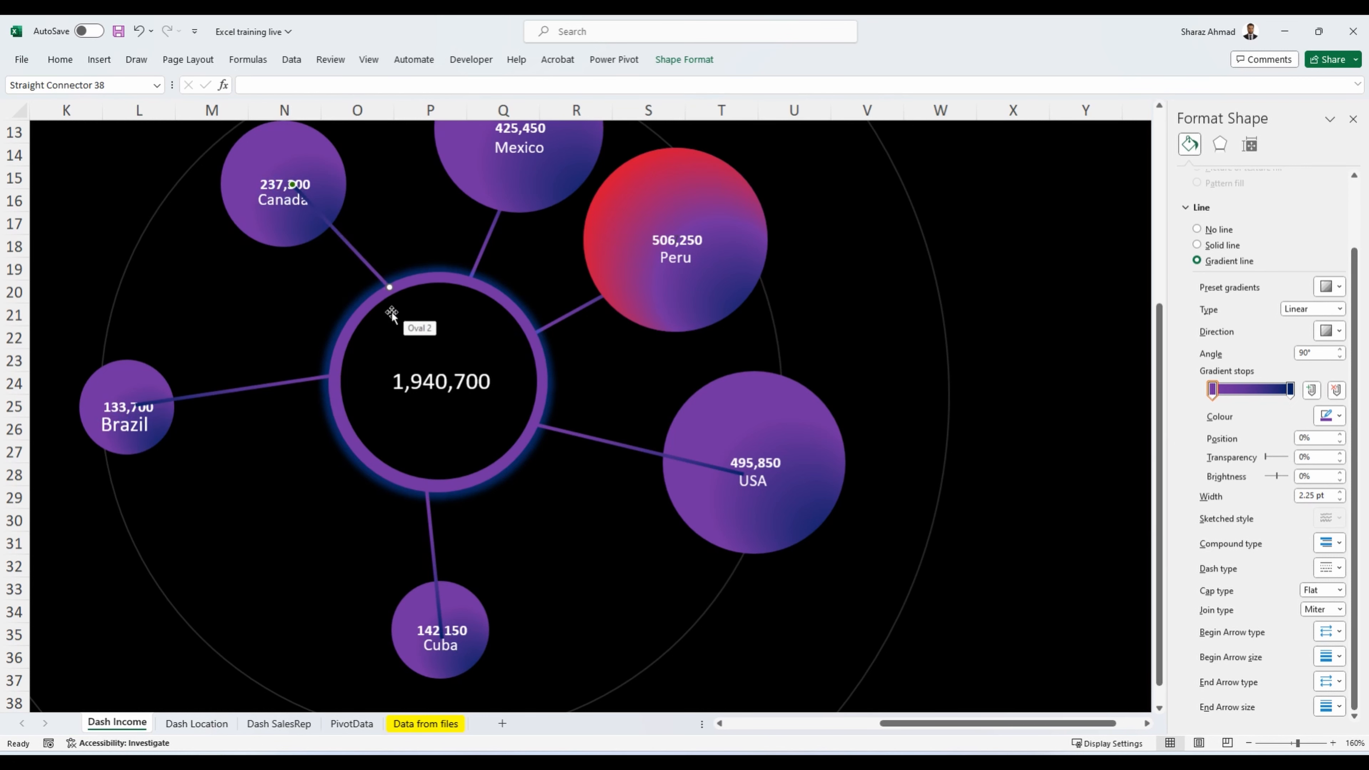
Step: Select the Canada, Brazil, Cuba and USA connectors together and send them behind the bubbles
left_click(281, 380, "ctrl")
left_click(431, 532, "ctrl")
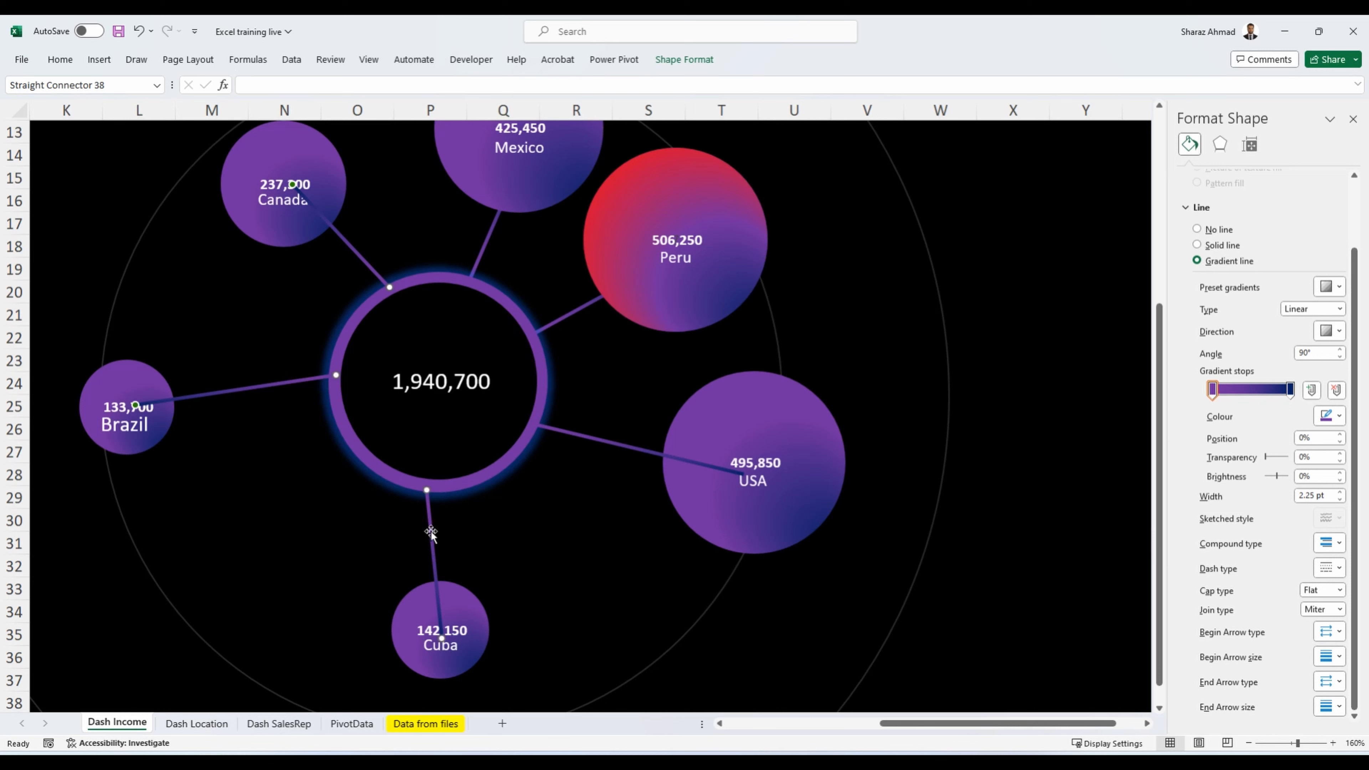
left_click(605, 444, "ctrl")
right_click(605, 444)
mouse_move(657, 281)
left_click(798, 286)
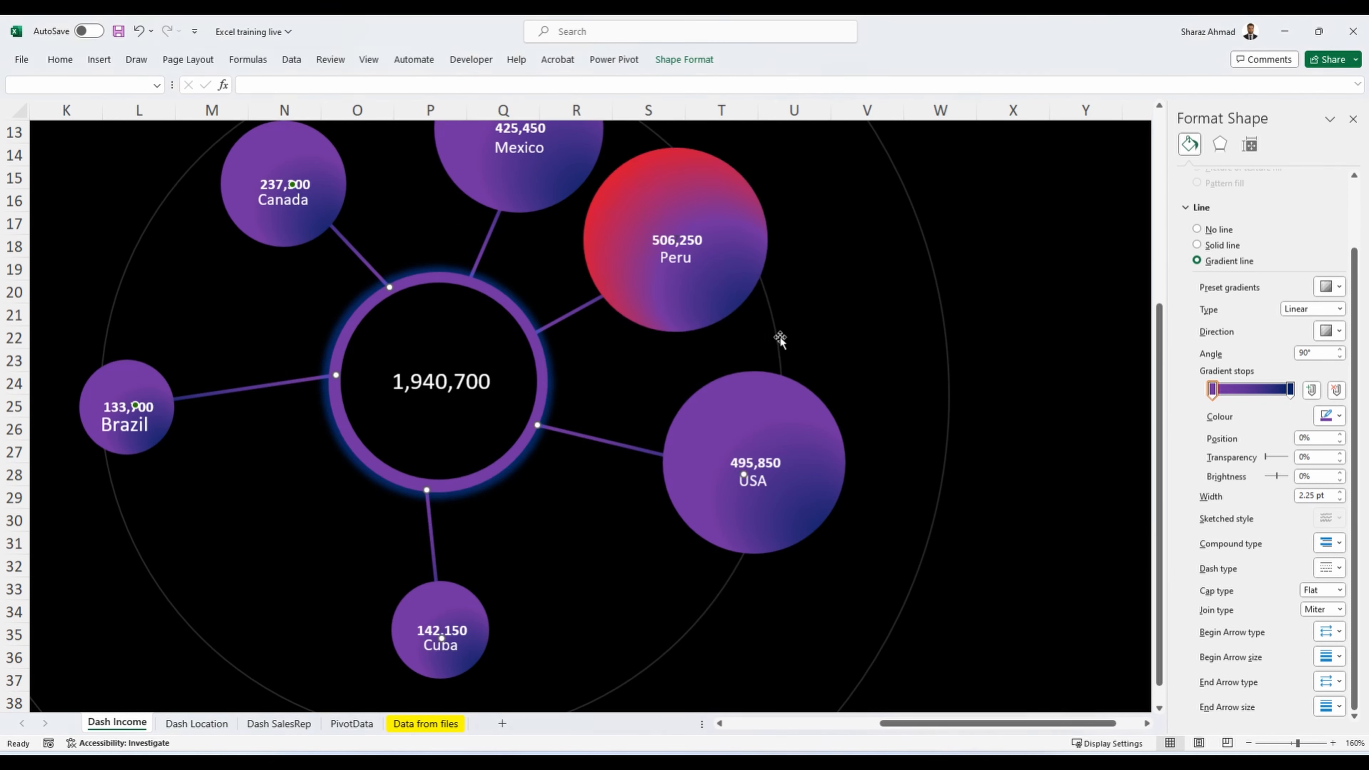
key("Escape")
Step: Draw a straight line from the middle of the USA bubble outwards to near the outer orbit ring
scroll(270, 414, "down", 6)
left_click(99, 59)
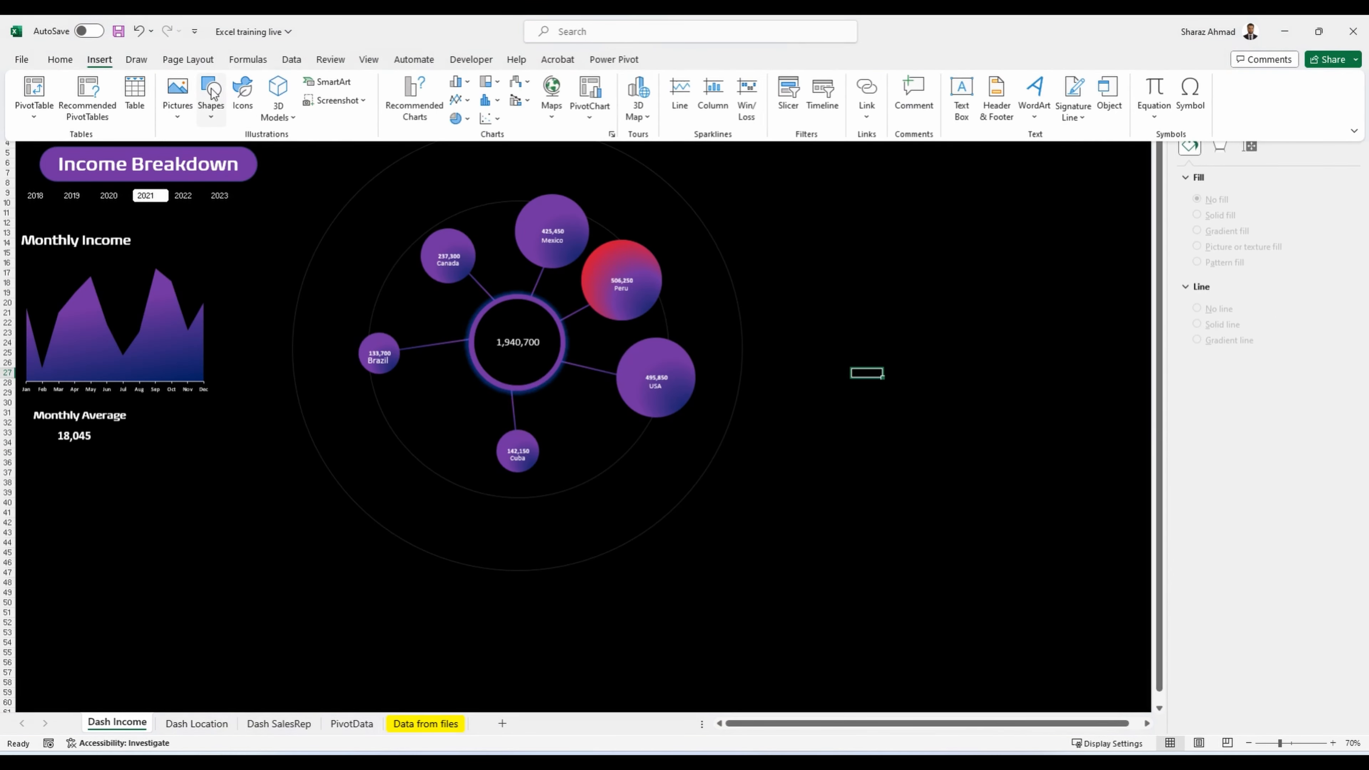
left_click(211, 100)
left_click(215, 154)
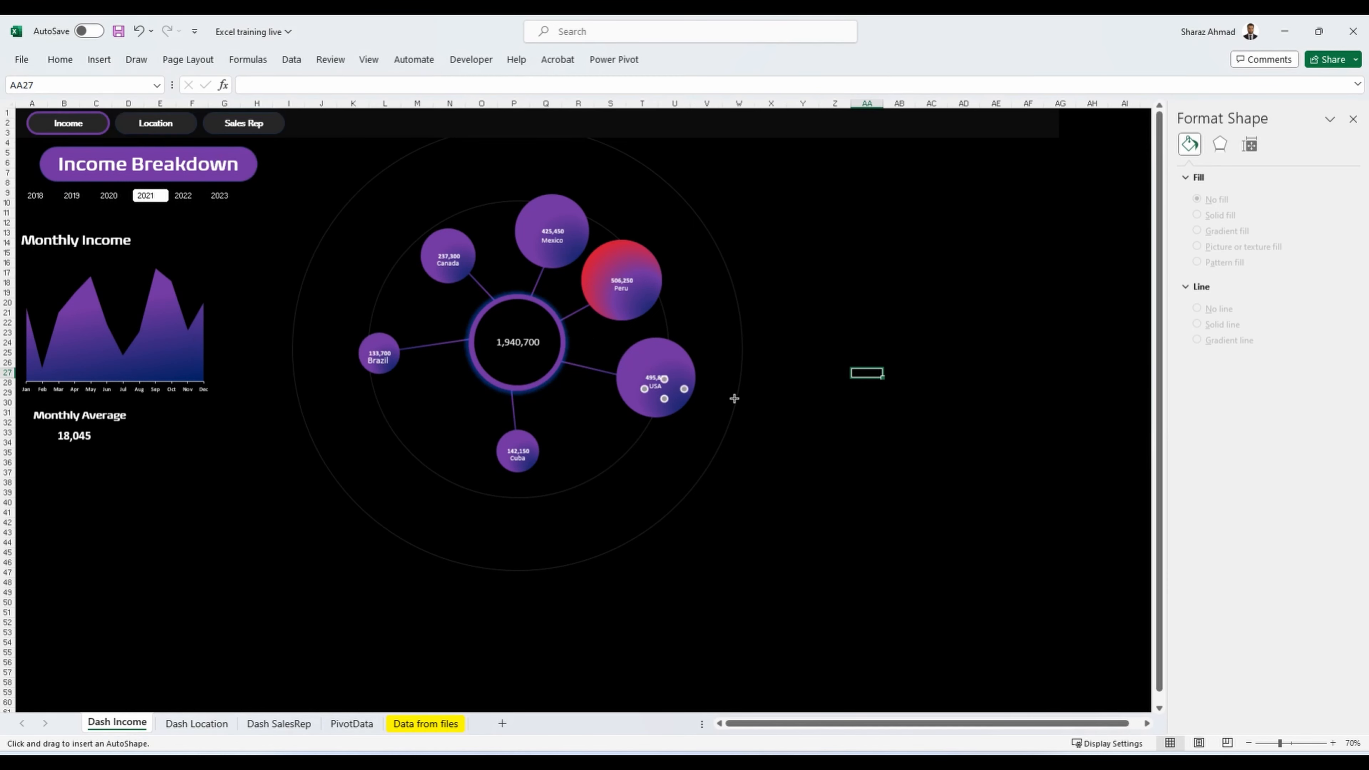
mouse_move(666, 379)
left_mouse_down()
mouse_move(732, 354)
mouse_move(728, 395)
left_mouse_up()
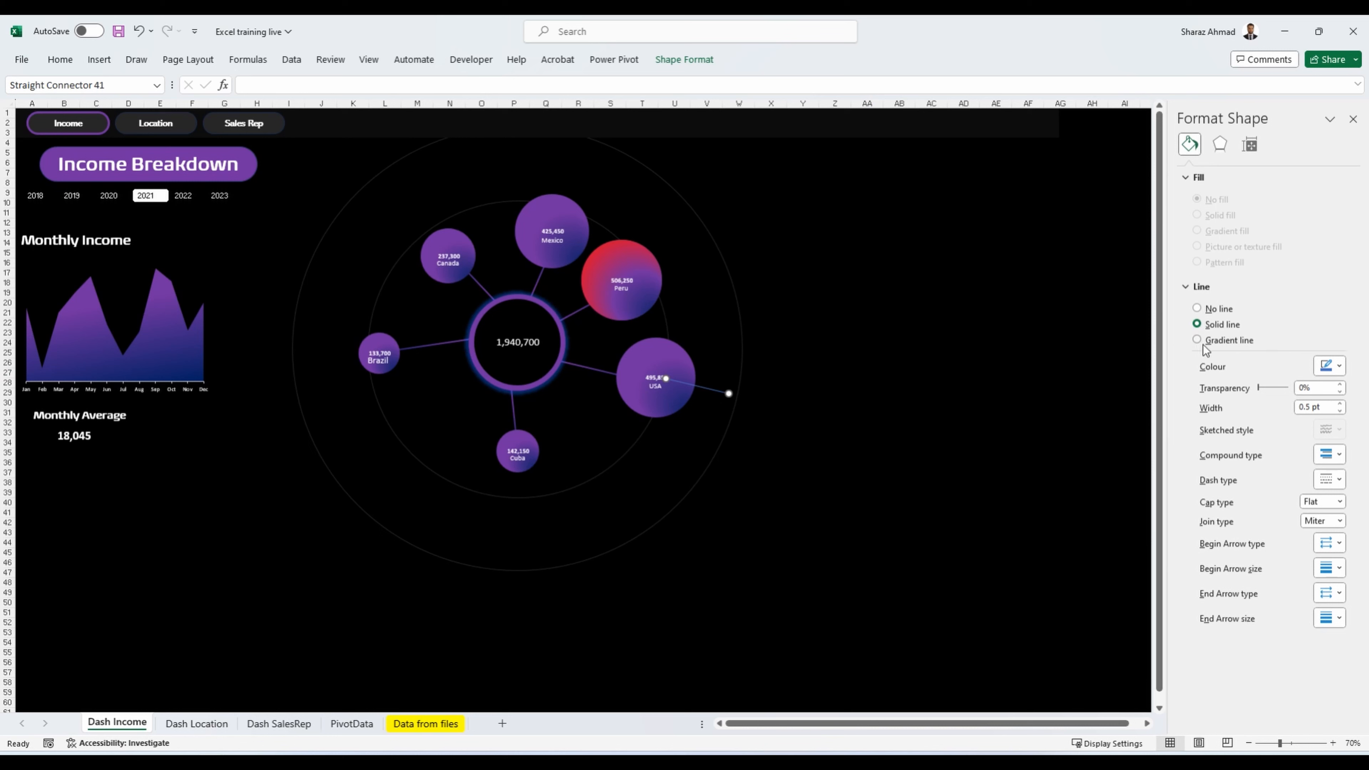
Step: Give the outer USA line a two-stop gradient from magenta-purple to dark grey, with a width of 1.5 pt
left_click(1228, 340)
left_click(1277, 471)
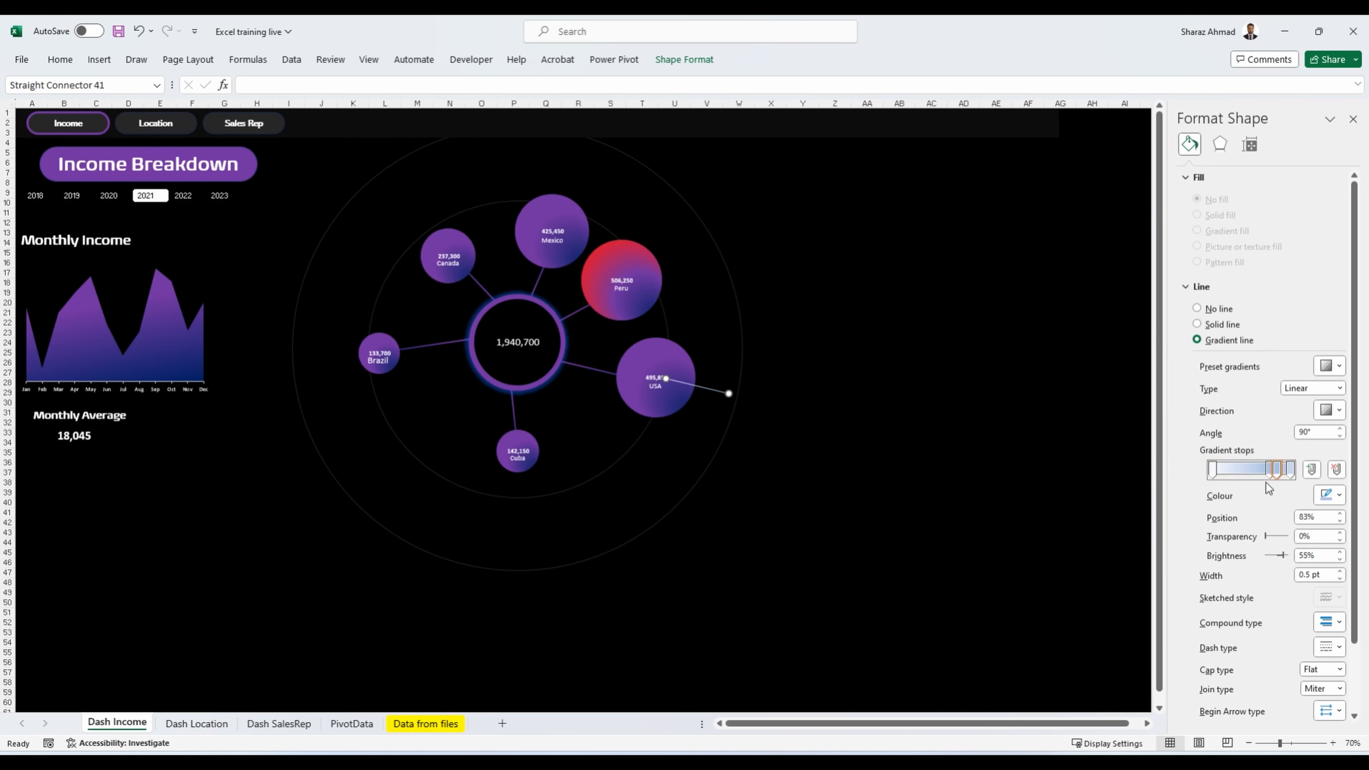
key("Delete")
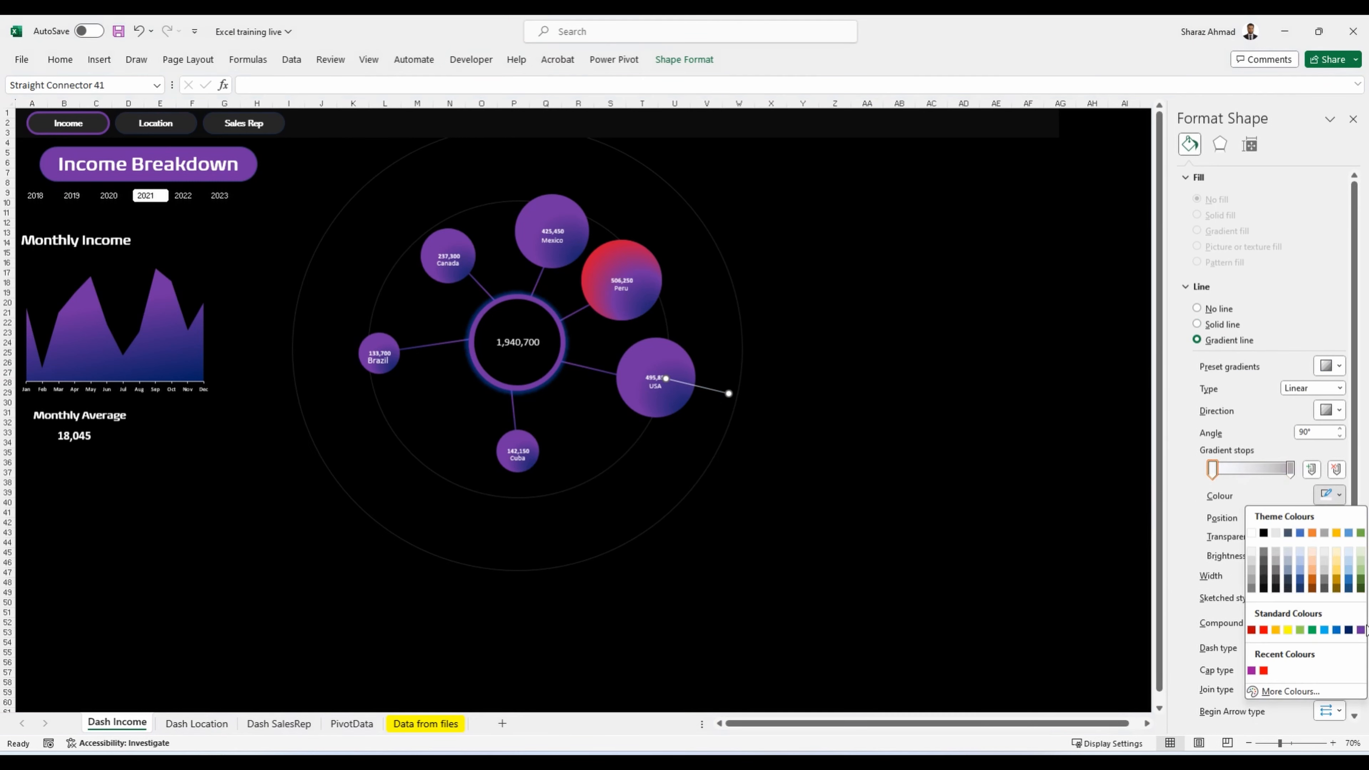
left_click(1251, 671)
left_click(1203, 469)
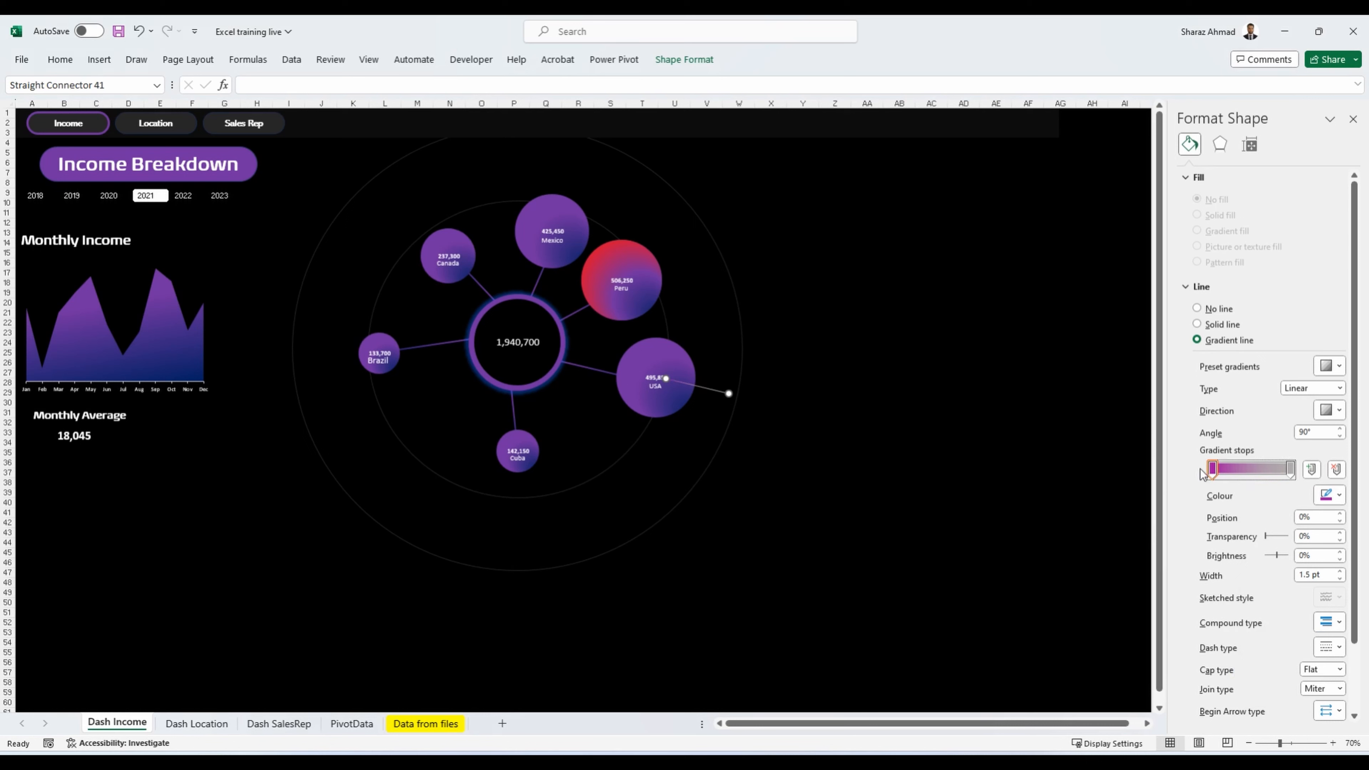
left_click(1323, 494)
left_click(1276, 584)
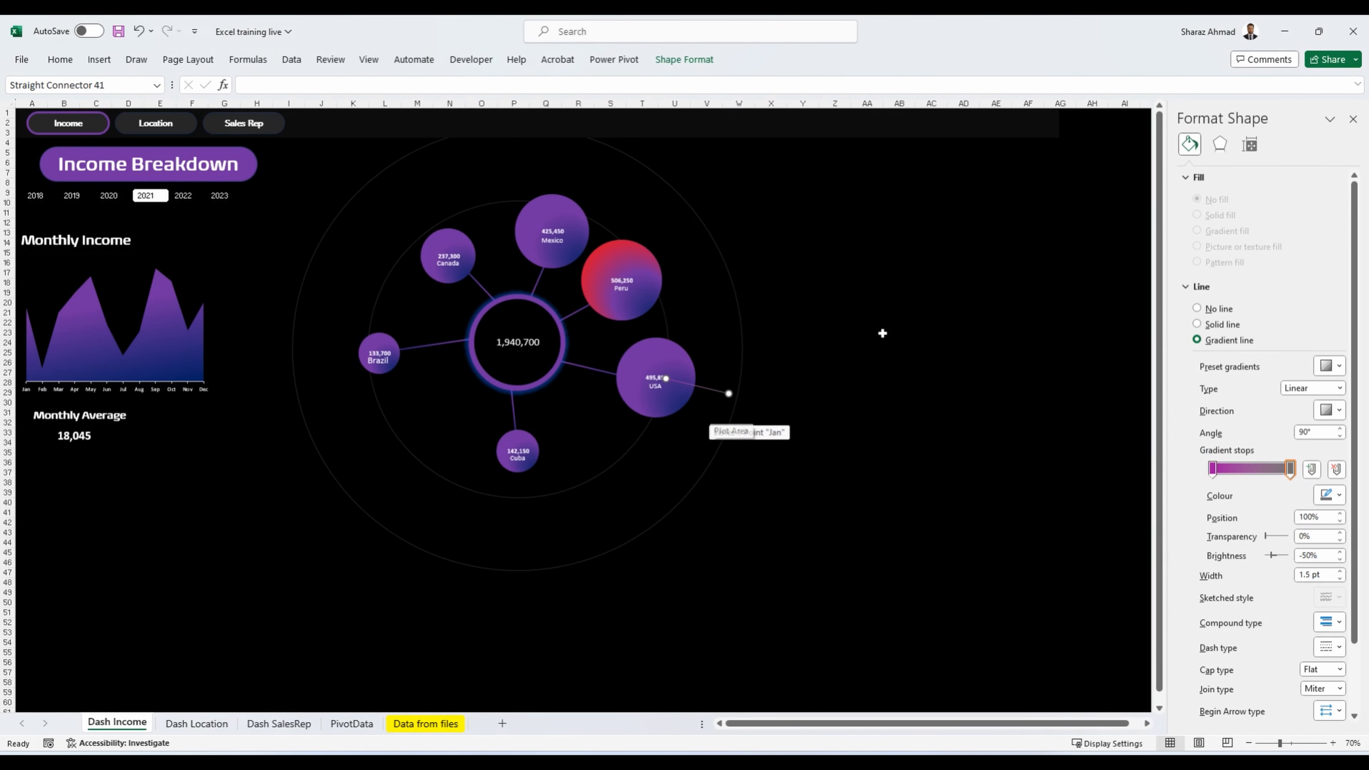
Step: Draw a small circle just outside the outer orbit ring, beyond the end of the outer USA line
left_click(99, 59)
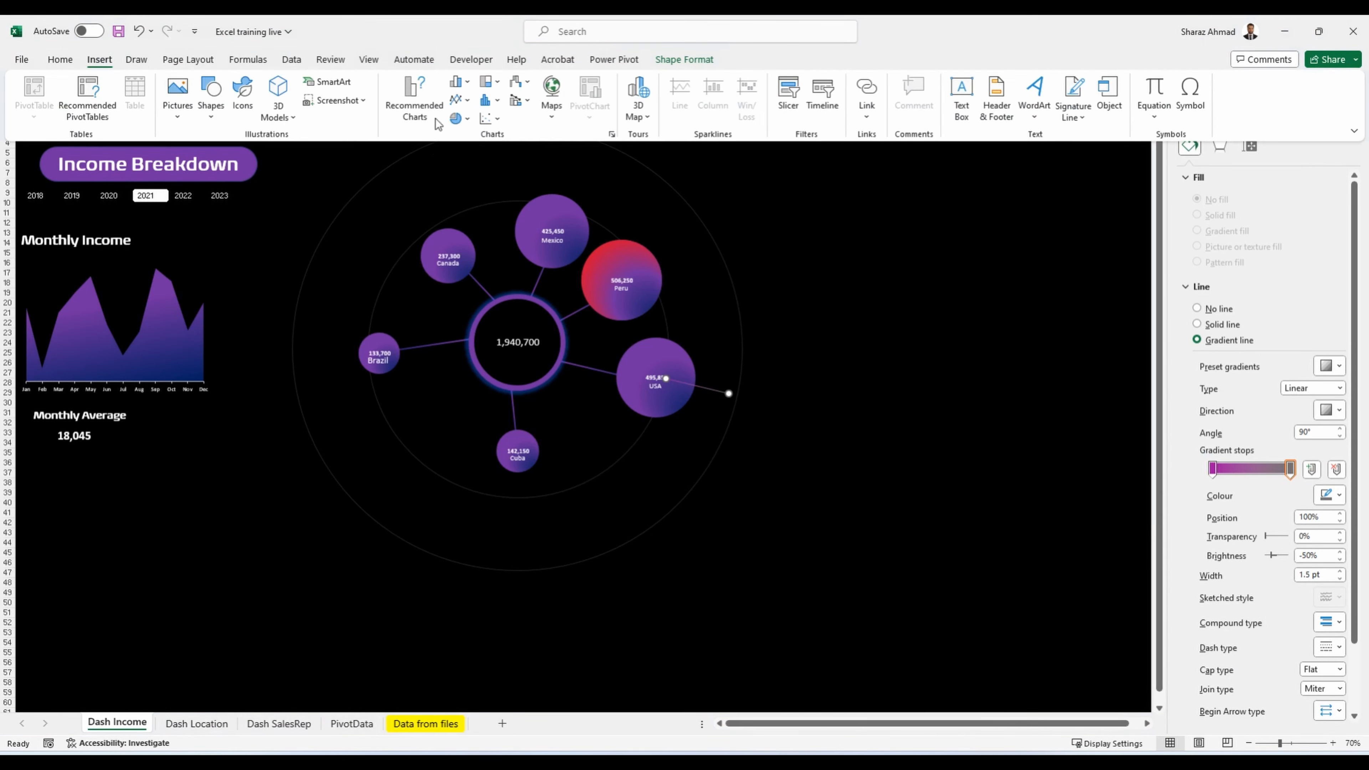
left_click(211, 100)
left_click(248, 159)
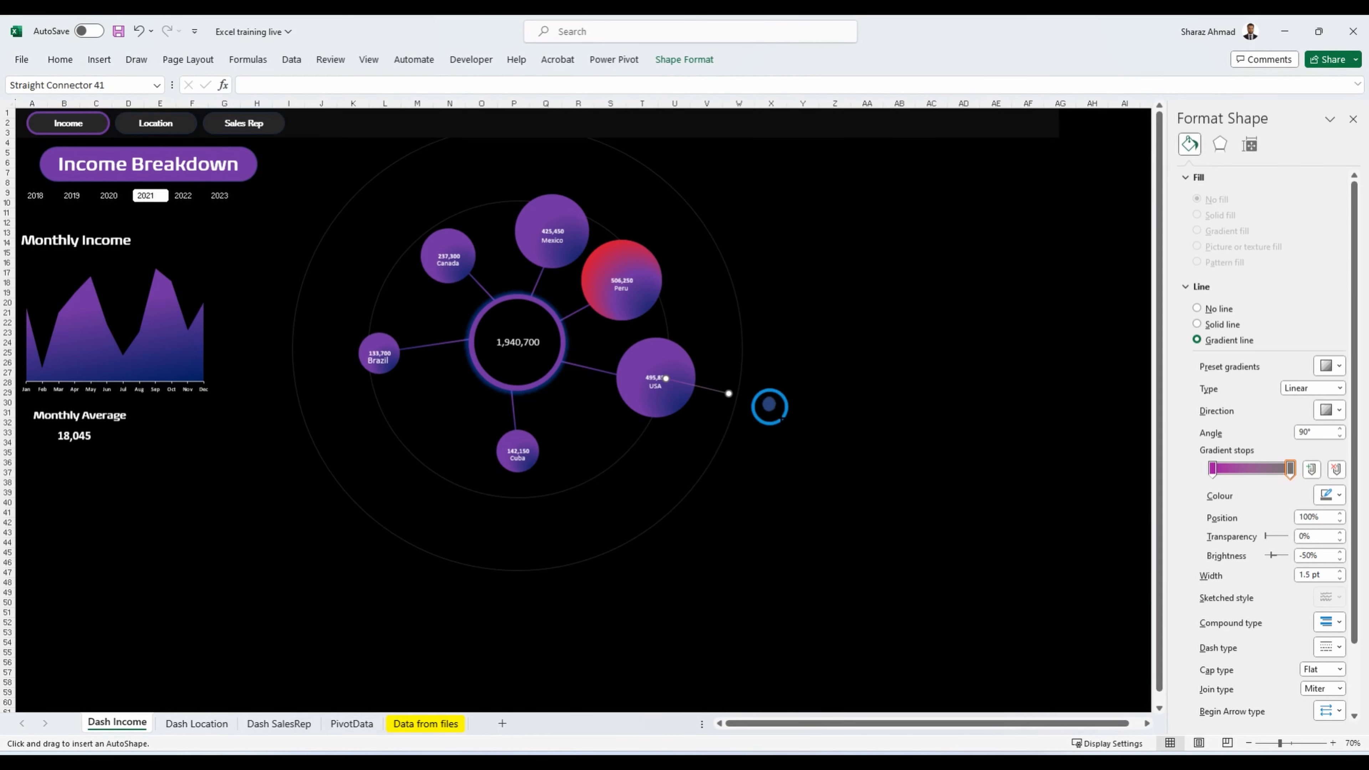
left_click_drag(762, 395, 788, 421)
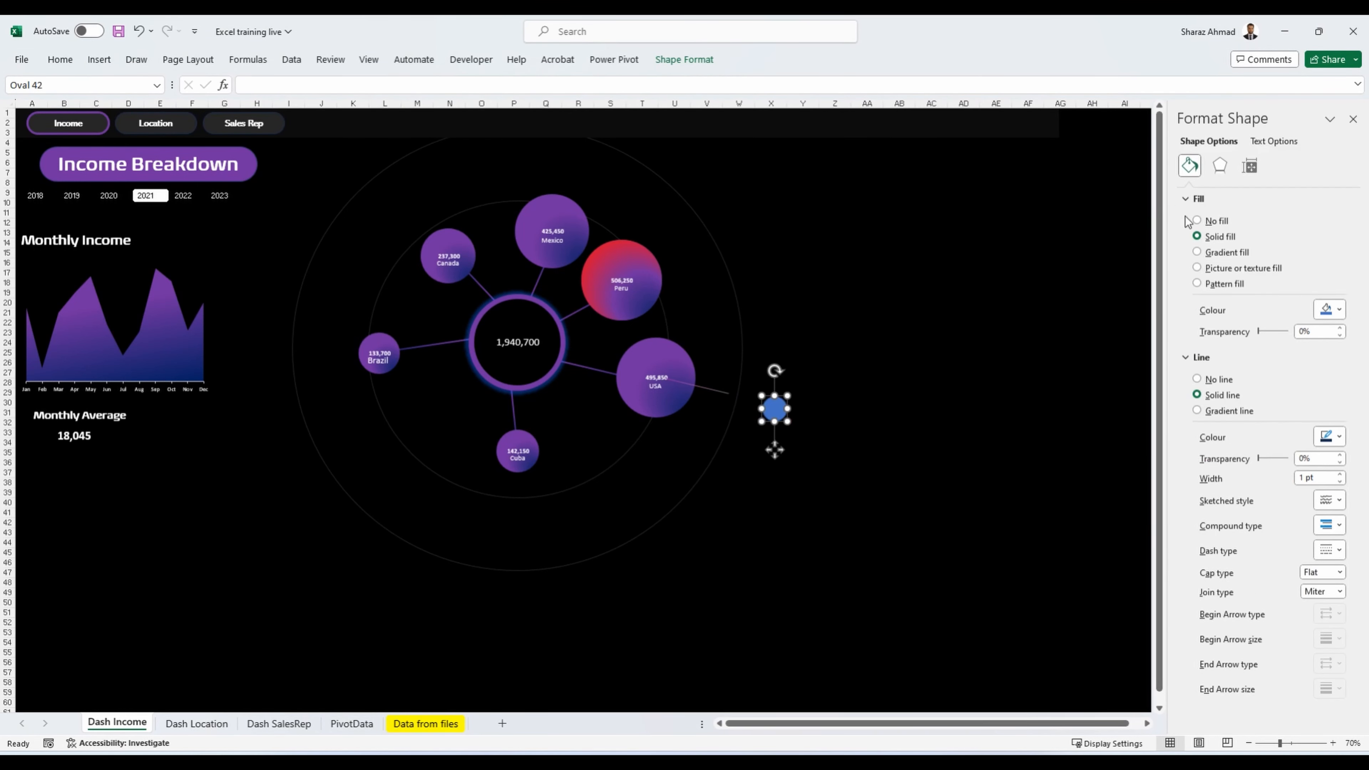
Step: Give the small circle a black solid fill and a blue solid outline 3 pt wide
left_click(1339, 309)
left_click(1264, 343)
left_click(1339, 438)
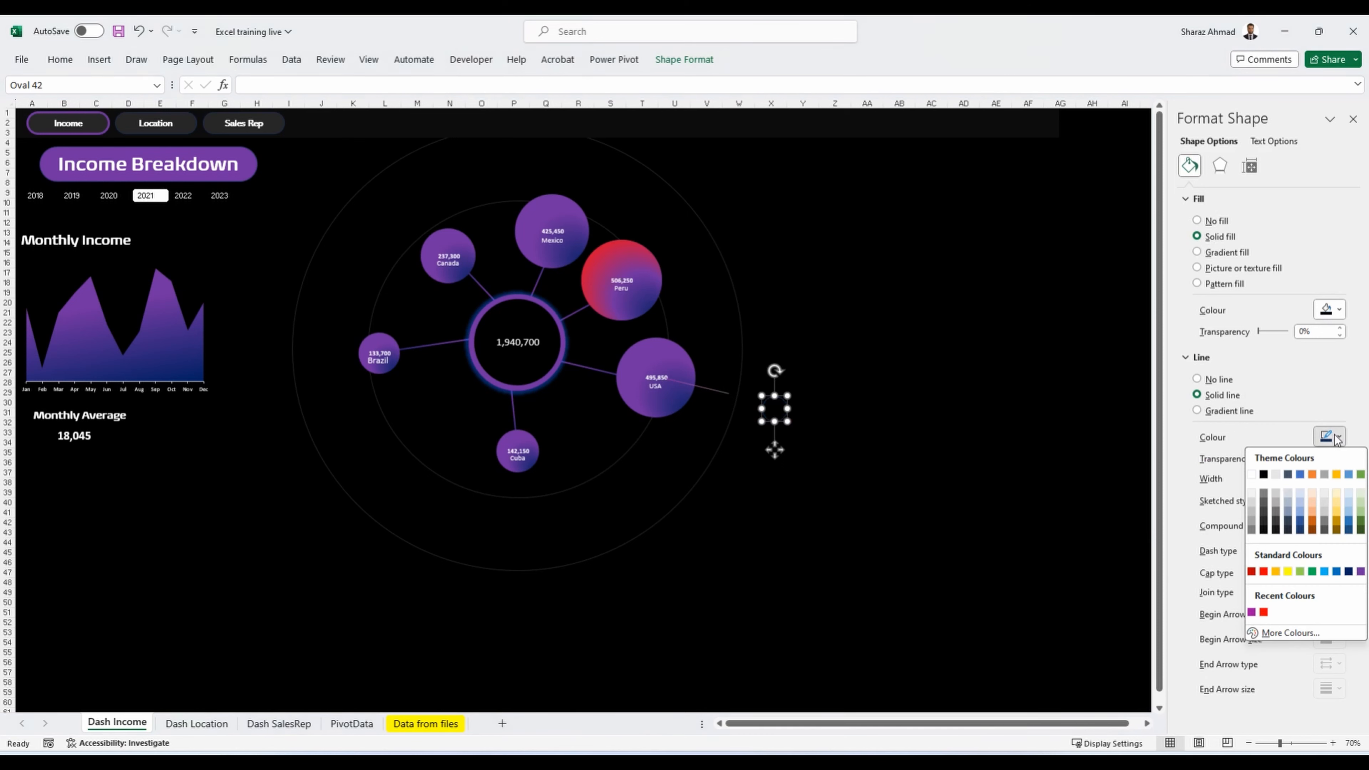
left_click(1350, 476)
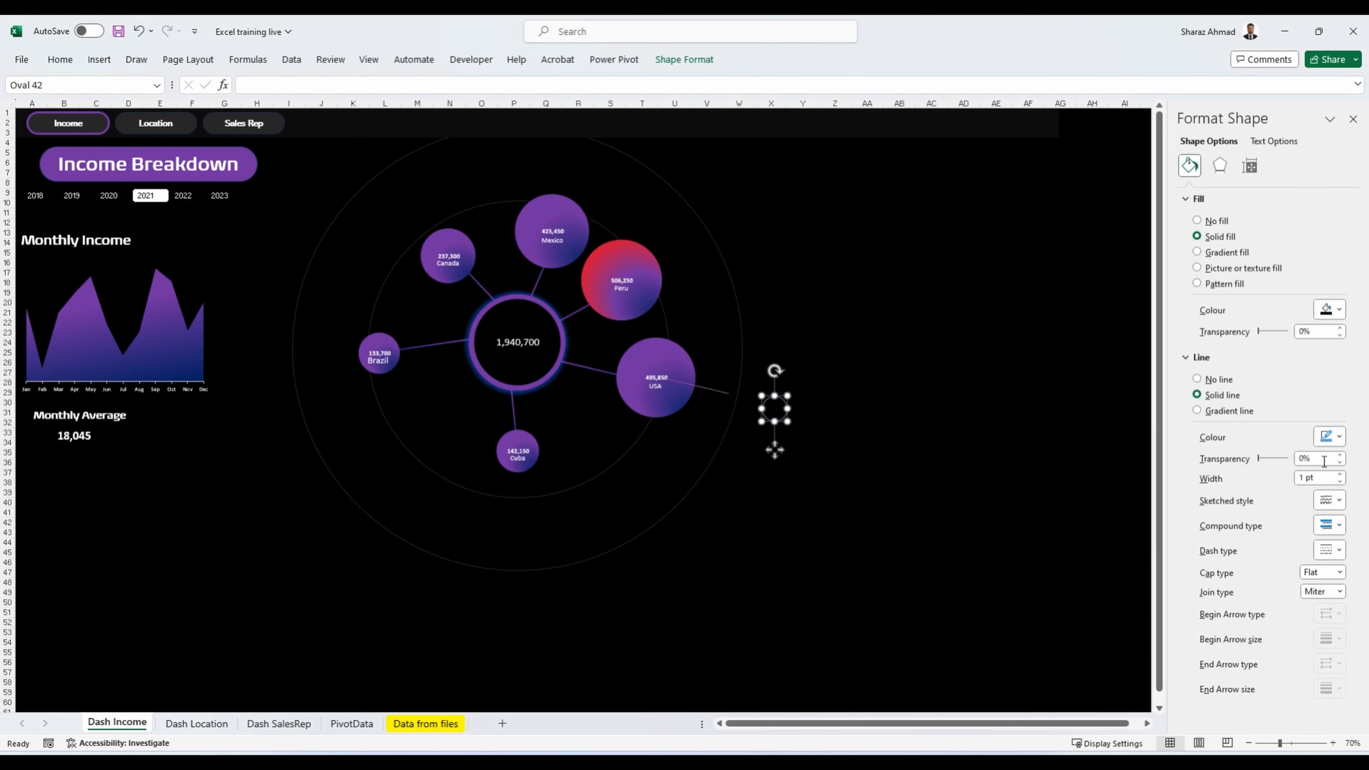
left_click(1340, 475)
left_click(1340, 476)
left_click(1340, 475)
left_click(1340, 475)
left_click(1341, 475)
left_click(1340, 475)
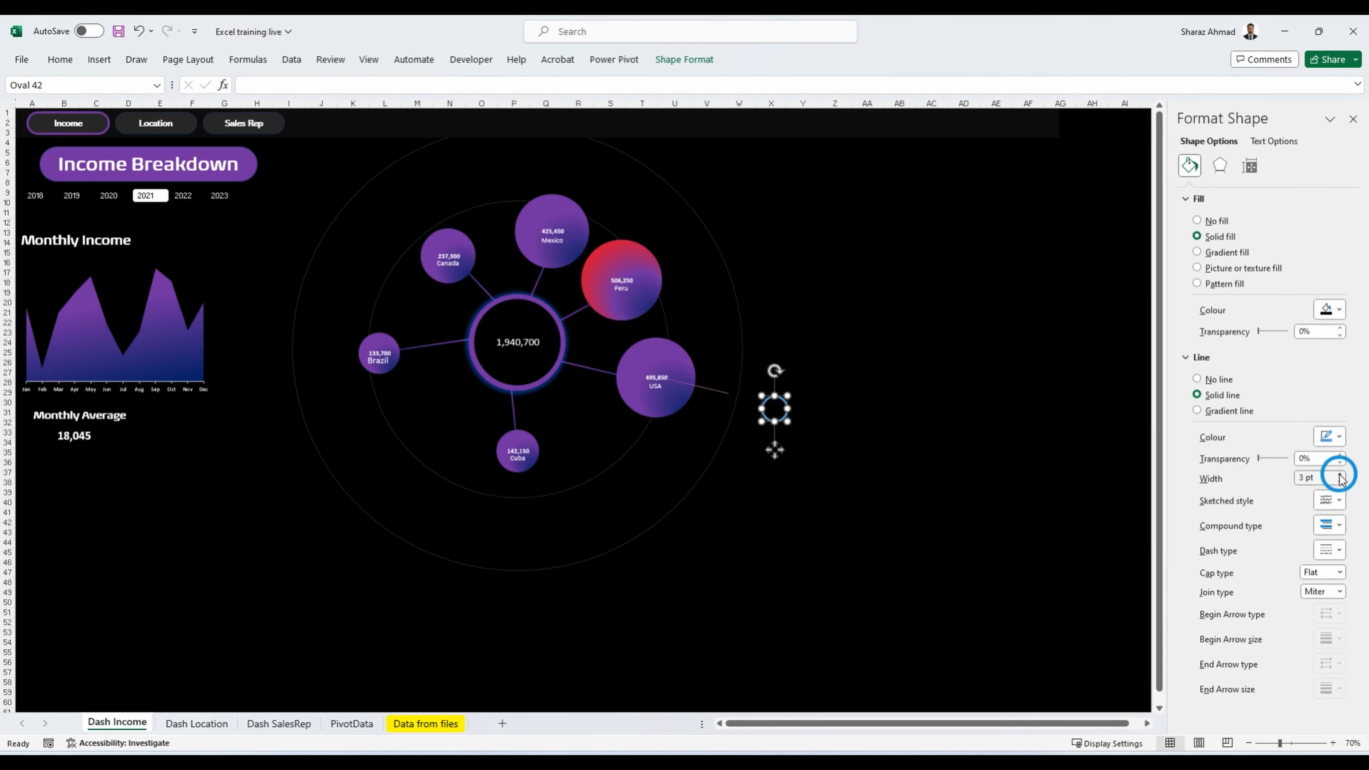
Step: Thicken the small circle's outline to 3.75 pt and link its text to cell L9 on the PivotData sheet
left_click(1340, 475)
left_click(1340, 475)
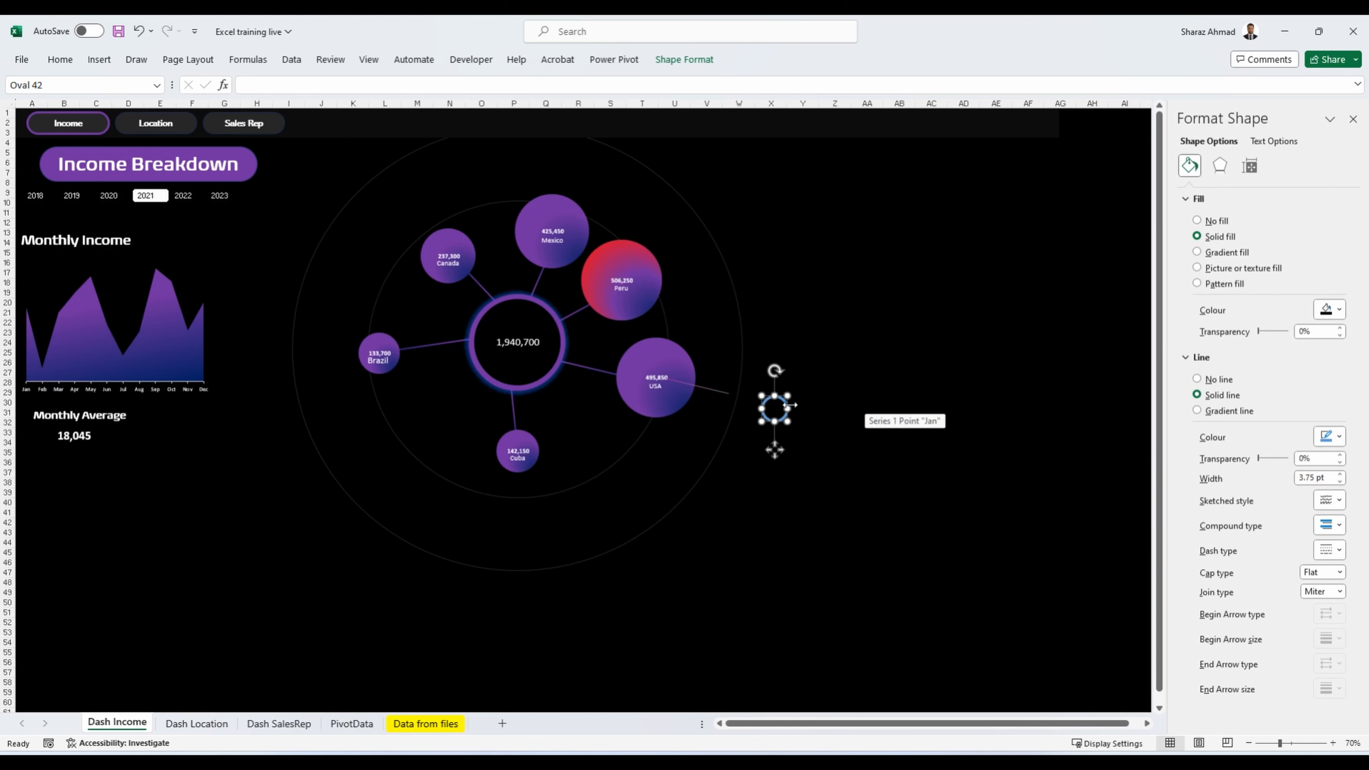
left_click(293, 86)
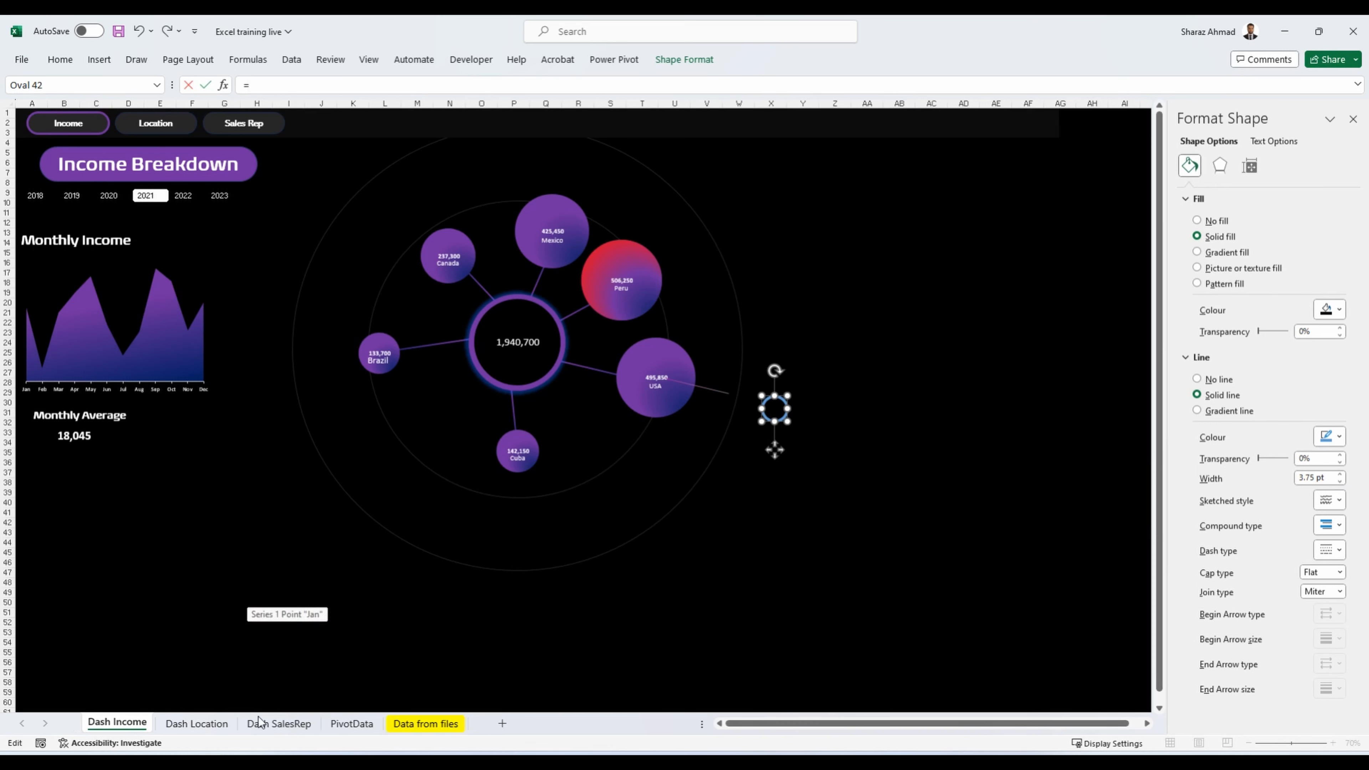
left_click(351, 723)
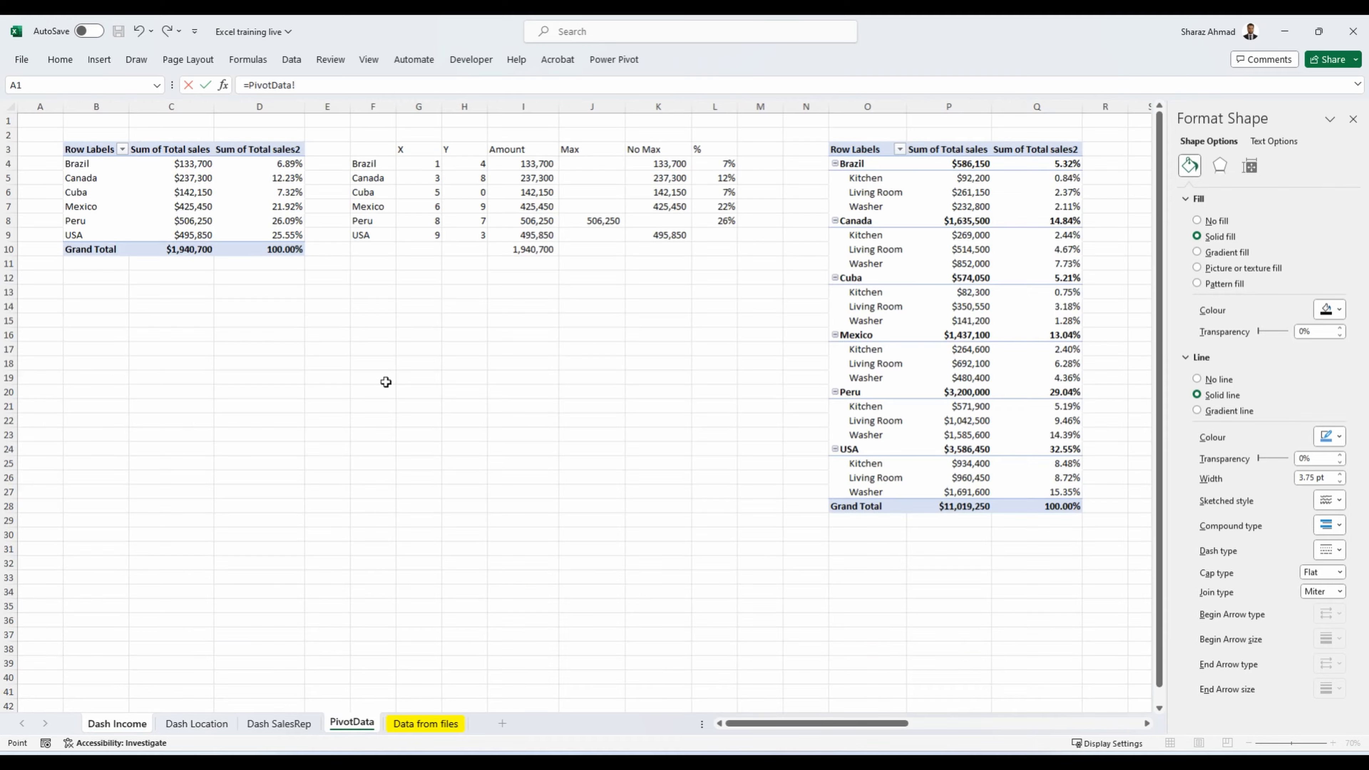
left_click(714, 231)
key("Return")
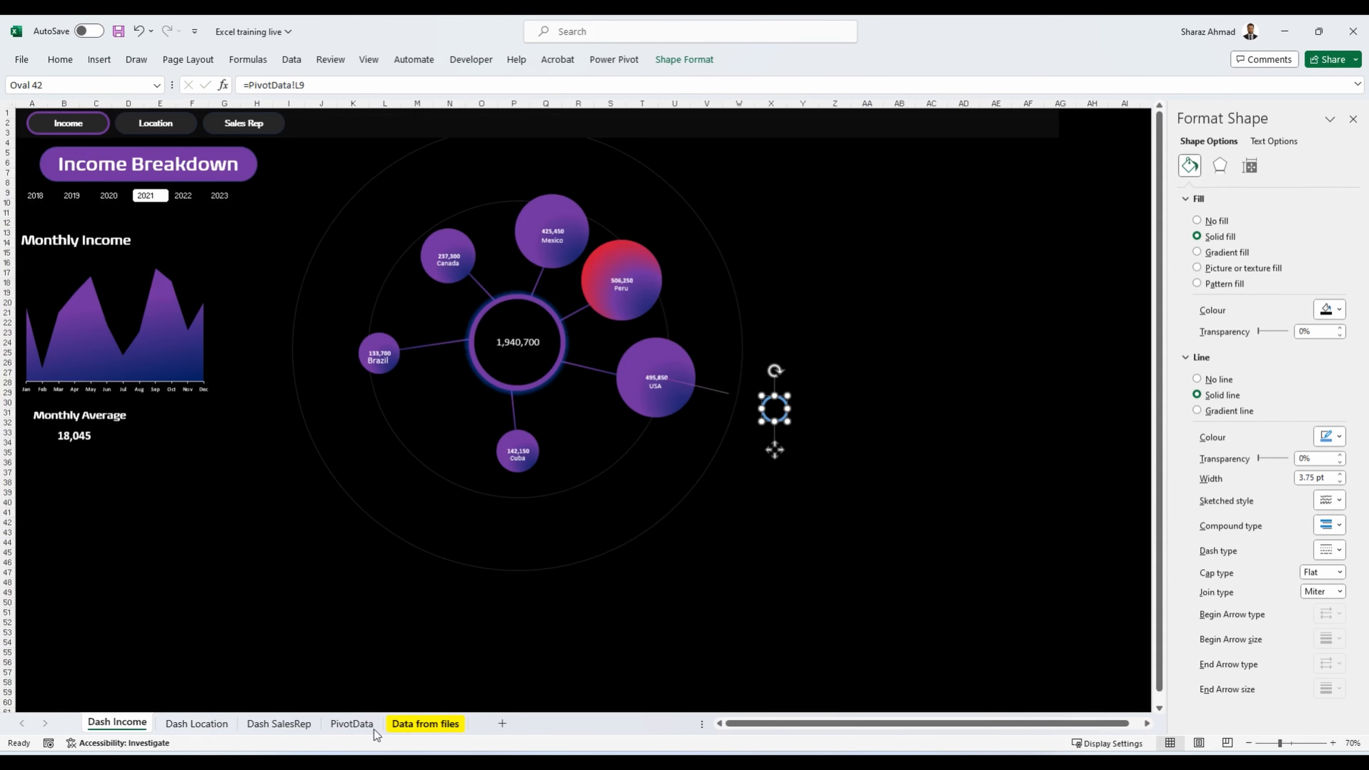
Step: Centre the percentage inside the small circle and fit the circle onto the end of the outer USA line
left_click(353, 723)
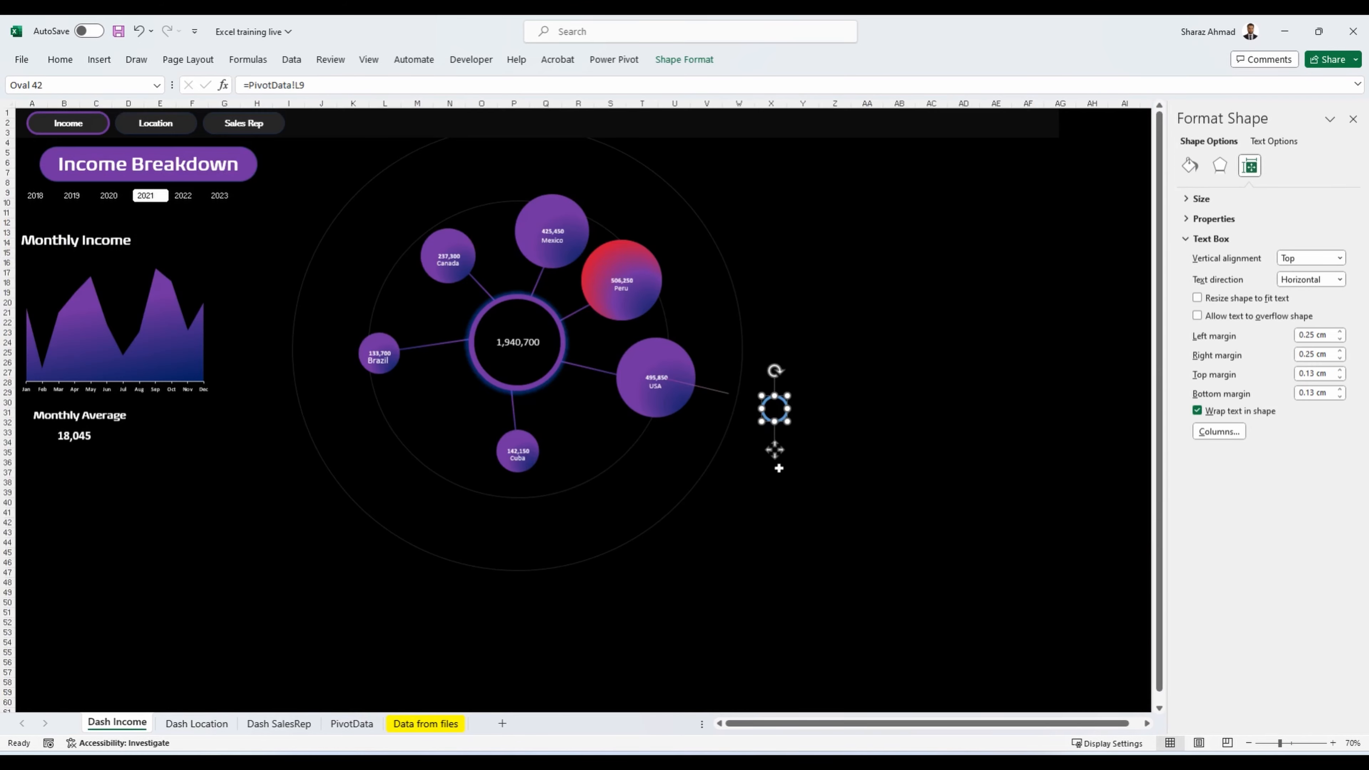
left_click(60, 59)
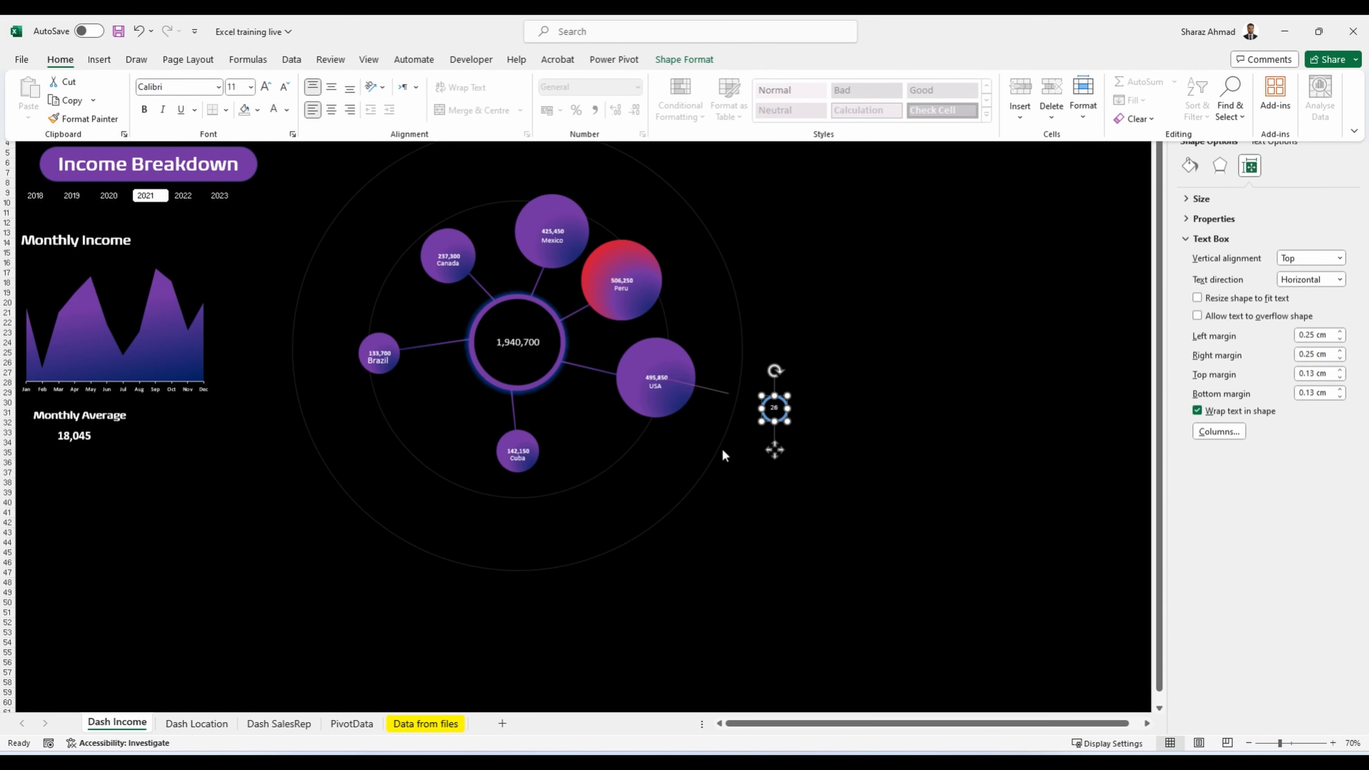
mouse_move(788, 421)
left_mouse_down()
mouse_move(803, 443)
mouse_move(797, 429)
left_mouse_up()
left_click(60, 61)
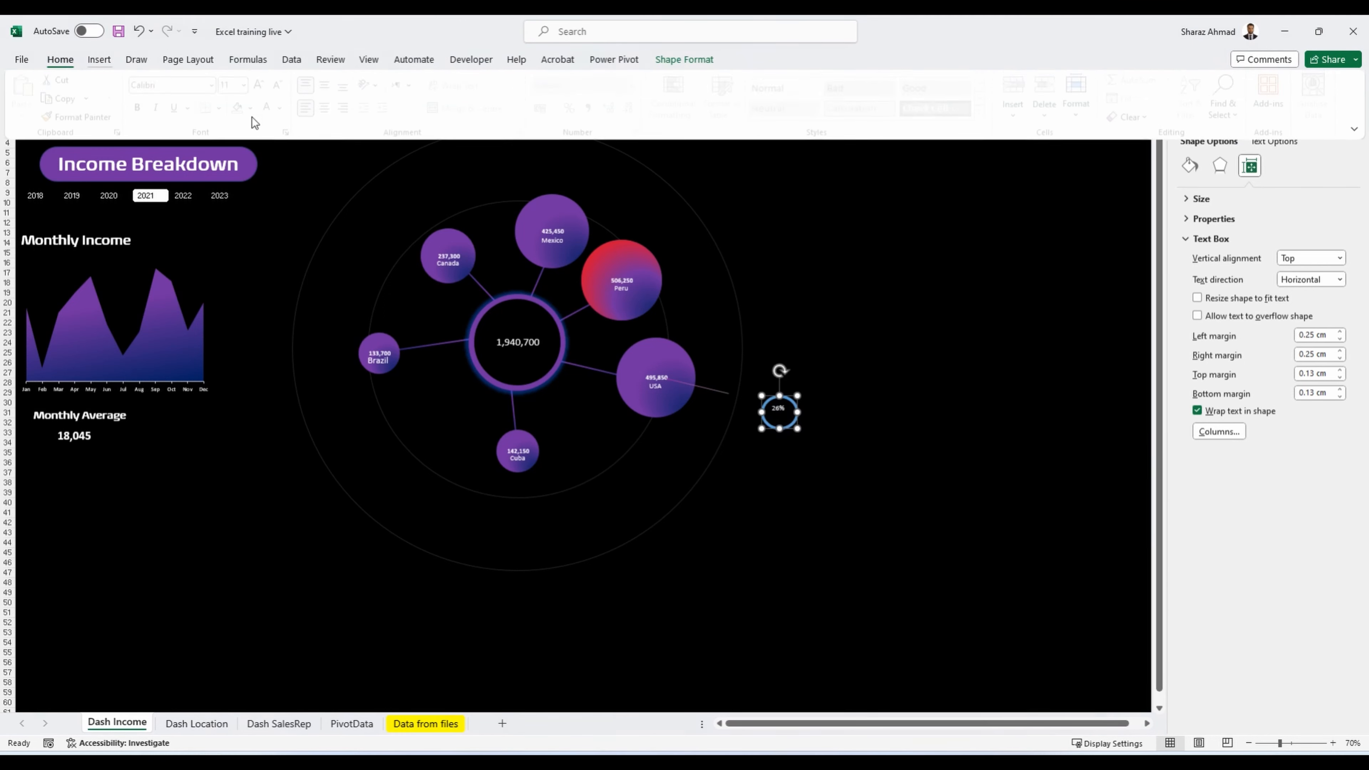
left_click(324, 85)
left_click(796, 429)
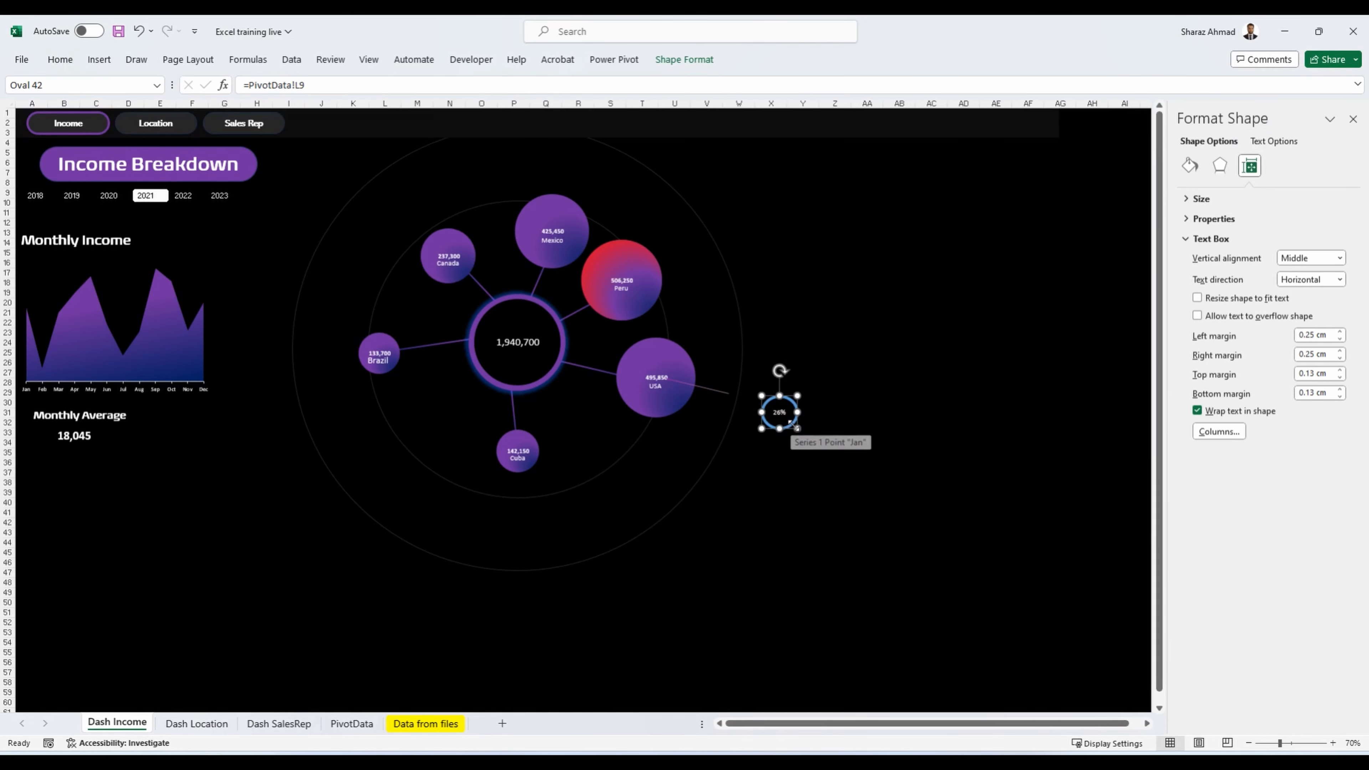
left_click_drag(794, 425, 739, 396)
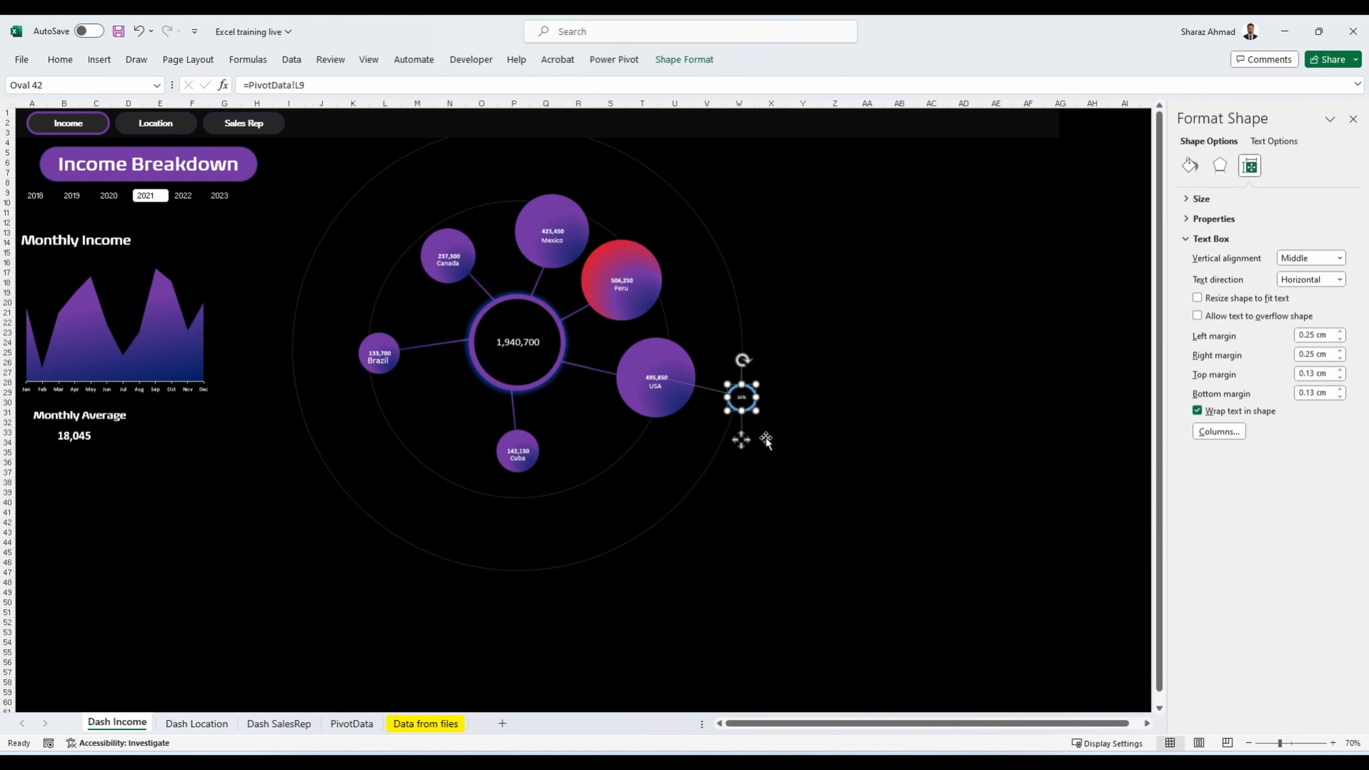
Step: Duplicate the outer USA line and circle for the Peru bubble, and attach the USA line's end to its circle
left_click(715, 393, "shift")
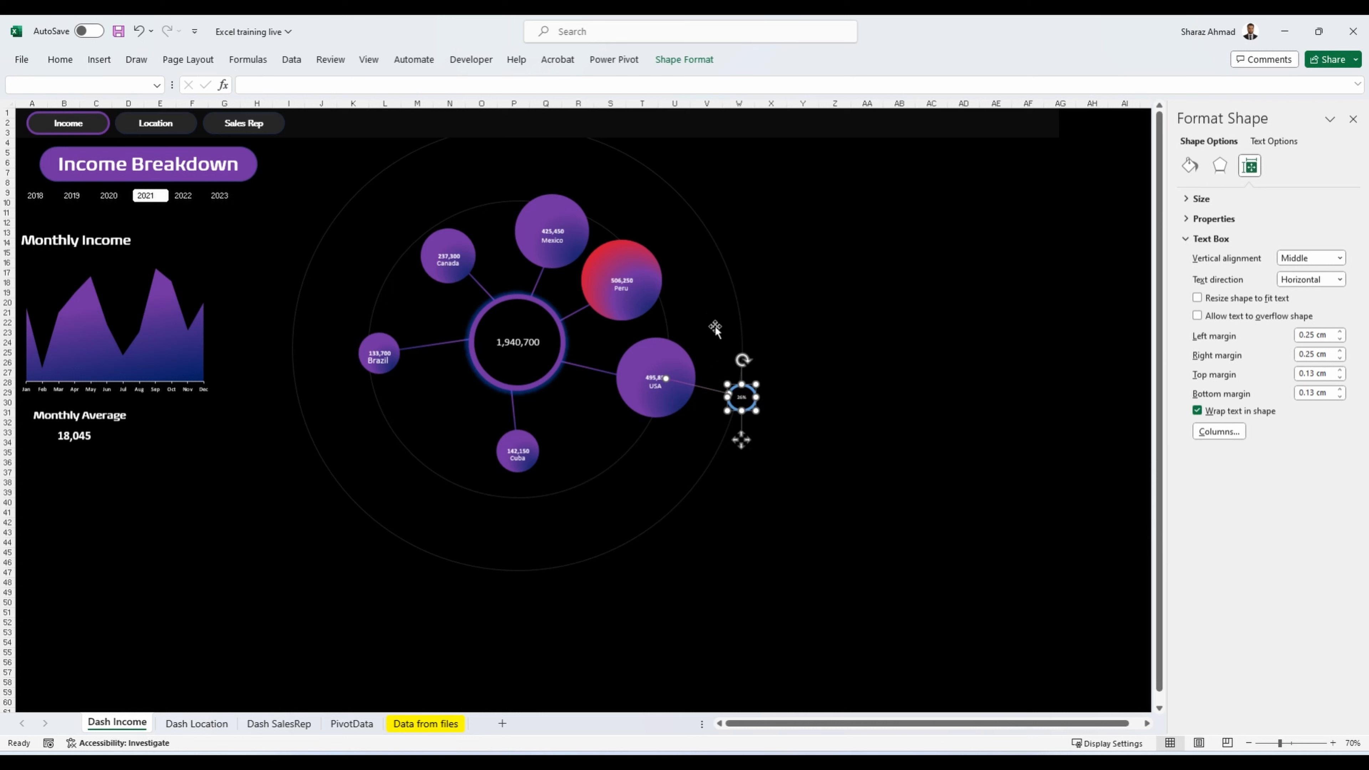
key("ctrl+d")
left_click_drag(719, 396, 625, 287)
mouse_move(740, 227)
left_mouse_down()
mouse_move(717, 229)
mouse_move(721, 244)
left_mouse_up()
left_click(815, 281)
left_click(709, 238)
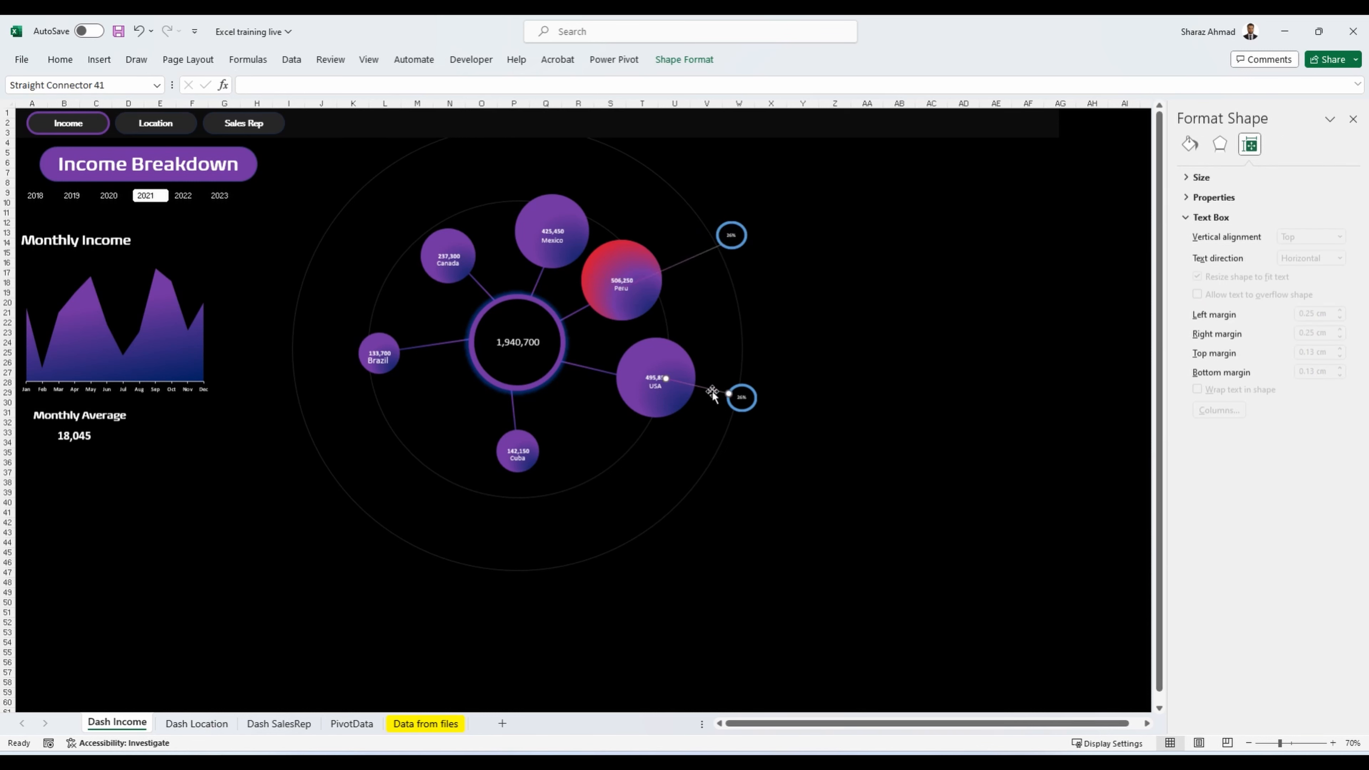
mouse_move(728, 394)
left_mouse_down()
mouse_move(743, 394)
mouse_move(727, 398)
left_mouse_up()
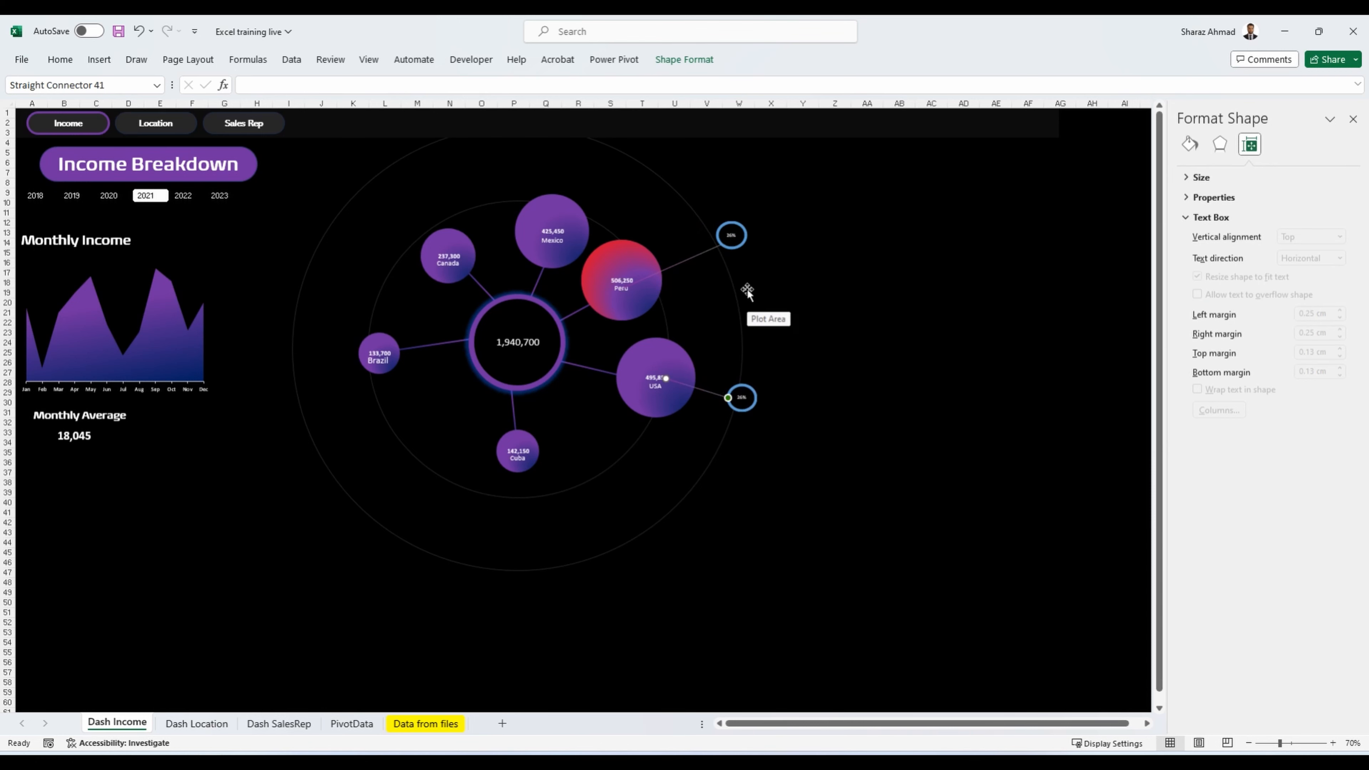
Step: Link the Peru circle's text to PivotData!L8 and reapply its white font formatting
left_click(731, 244)
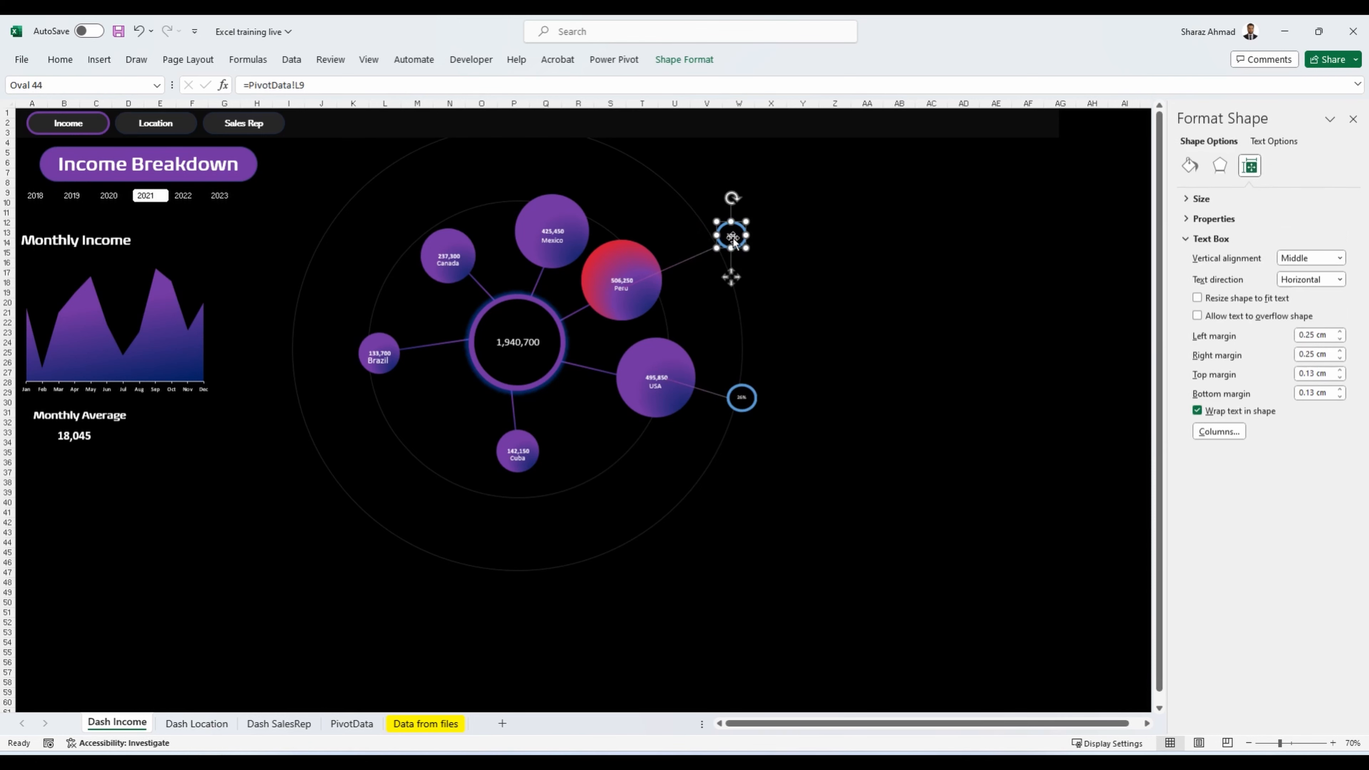
left_click(372, 728)
left_click(714, 222)
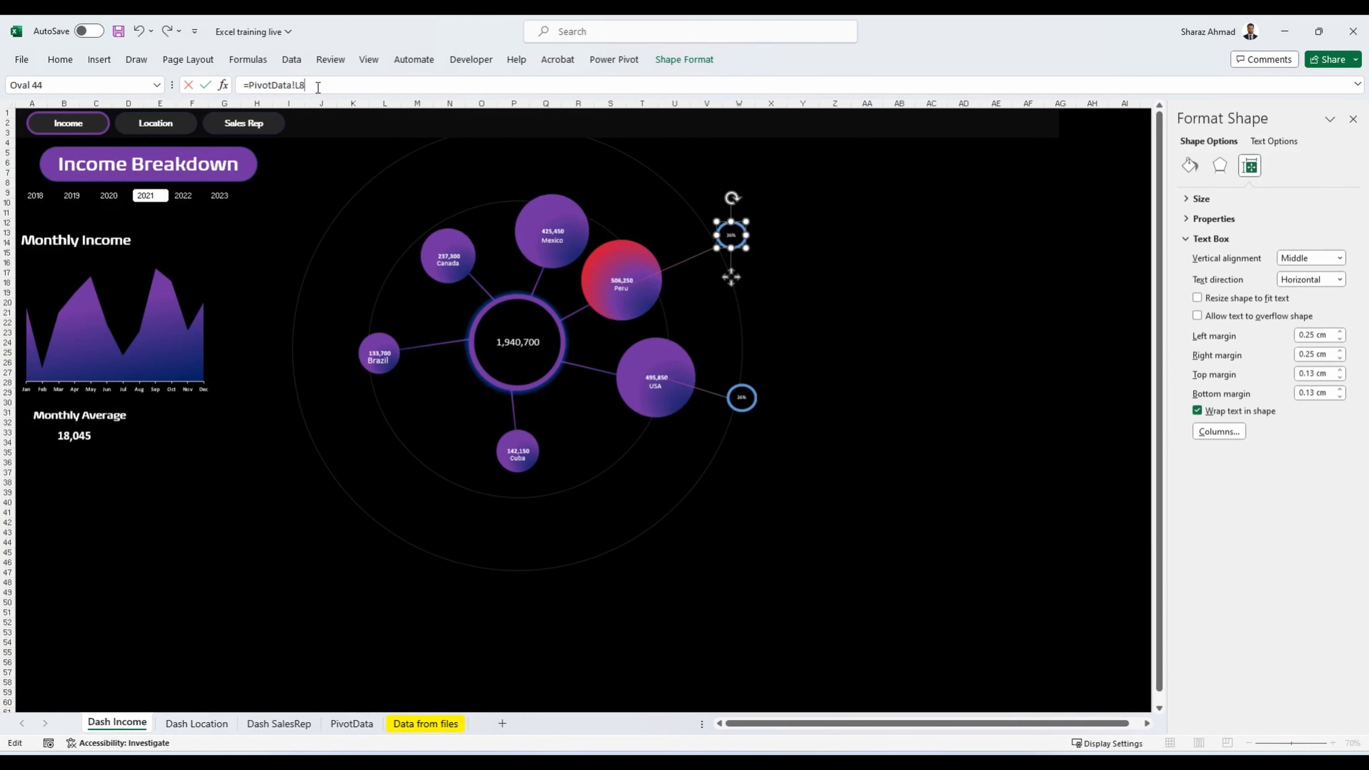
key("Return")
left_click(60, 59)
left_click(274, 110)
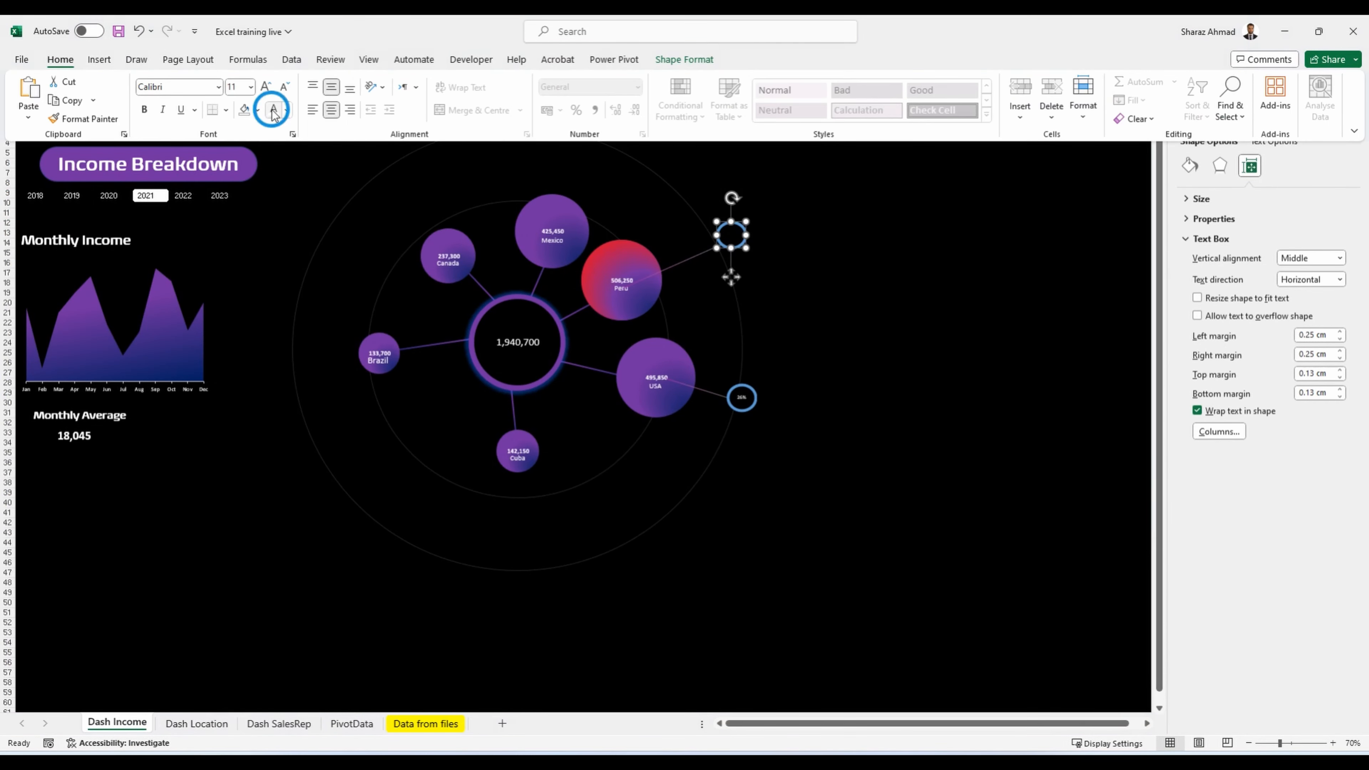
left_click(272, 88)
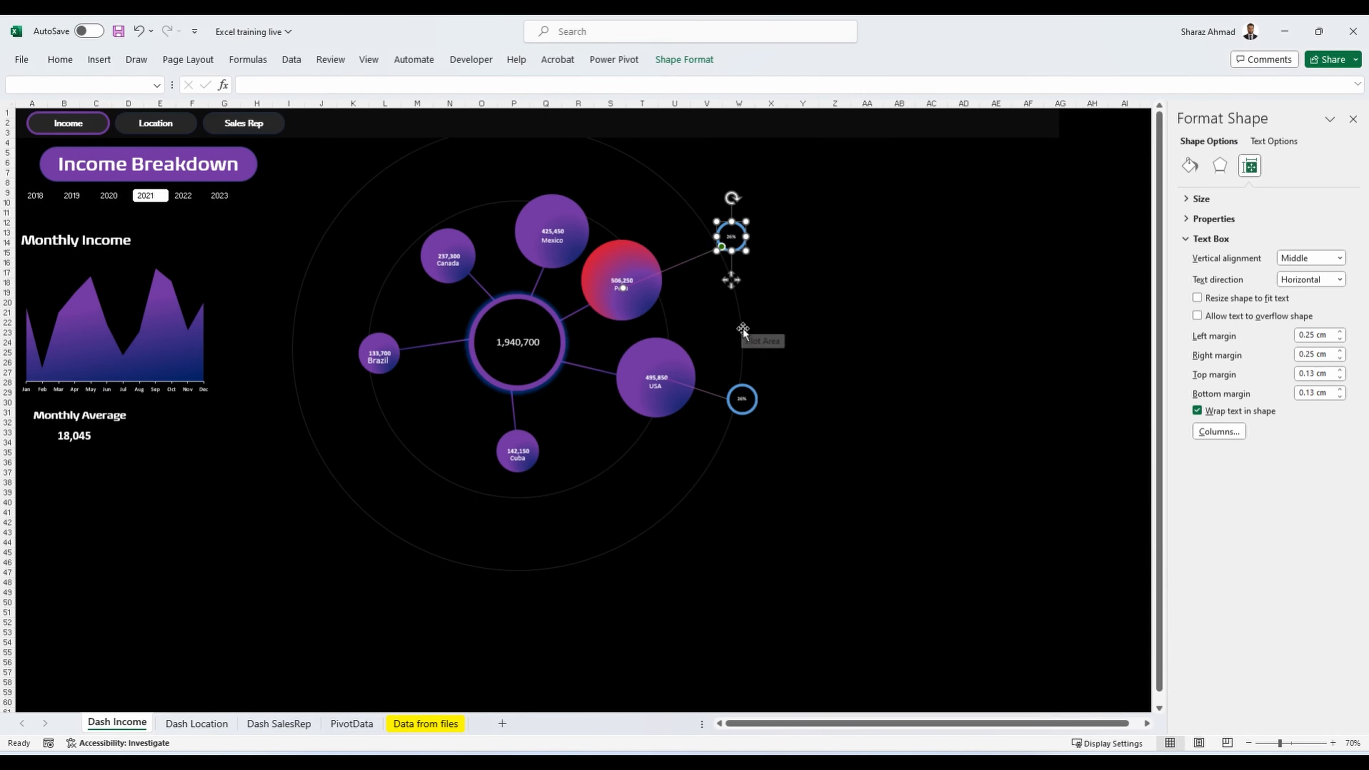
Step: Duplicate the Peru line and circle, placing the circle above and right of Mexico with the line starting inside the Mexico bubble
key("ctrl+d")
left_click_drag(750, 257, 687, 169)
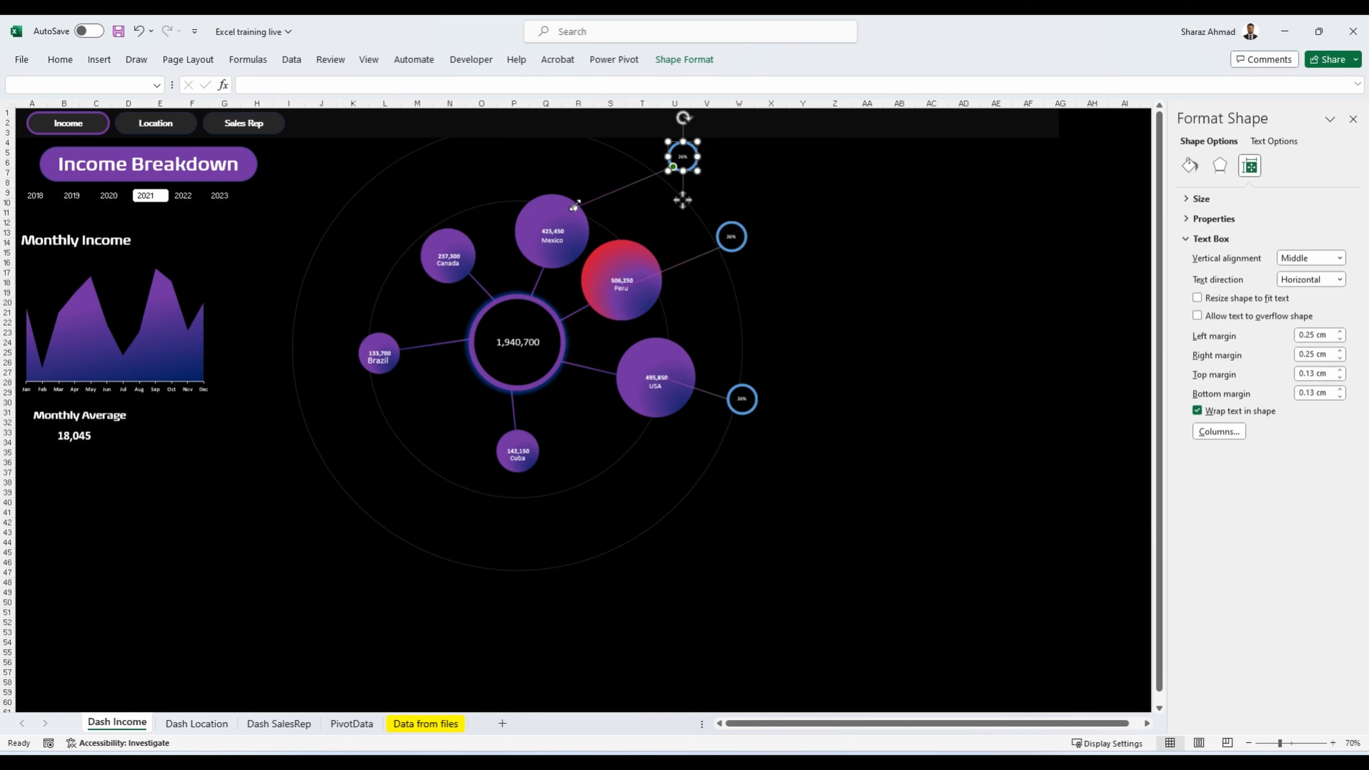
left_click_drag(575, 205, 562, 235)
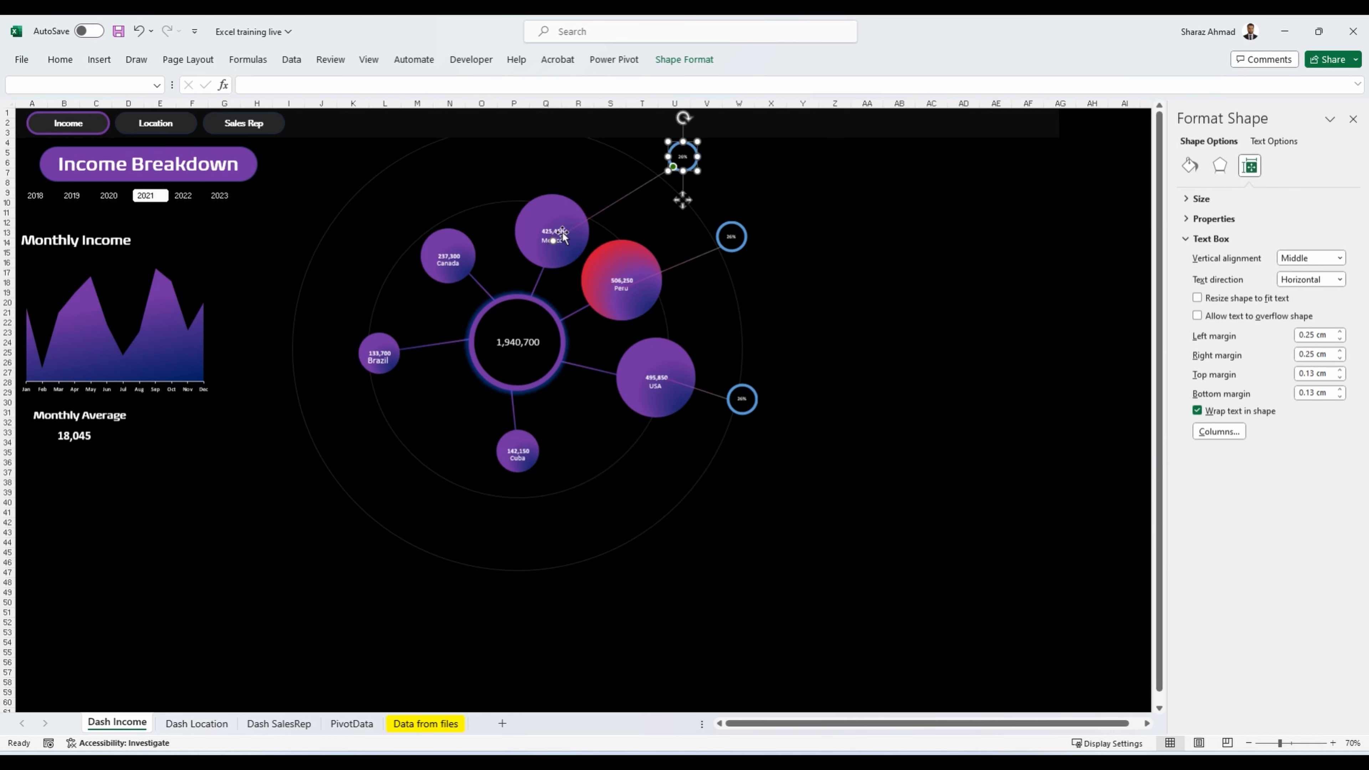
left_click(655, 179, "shift")
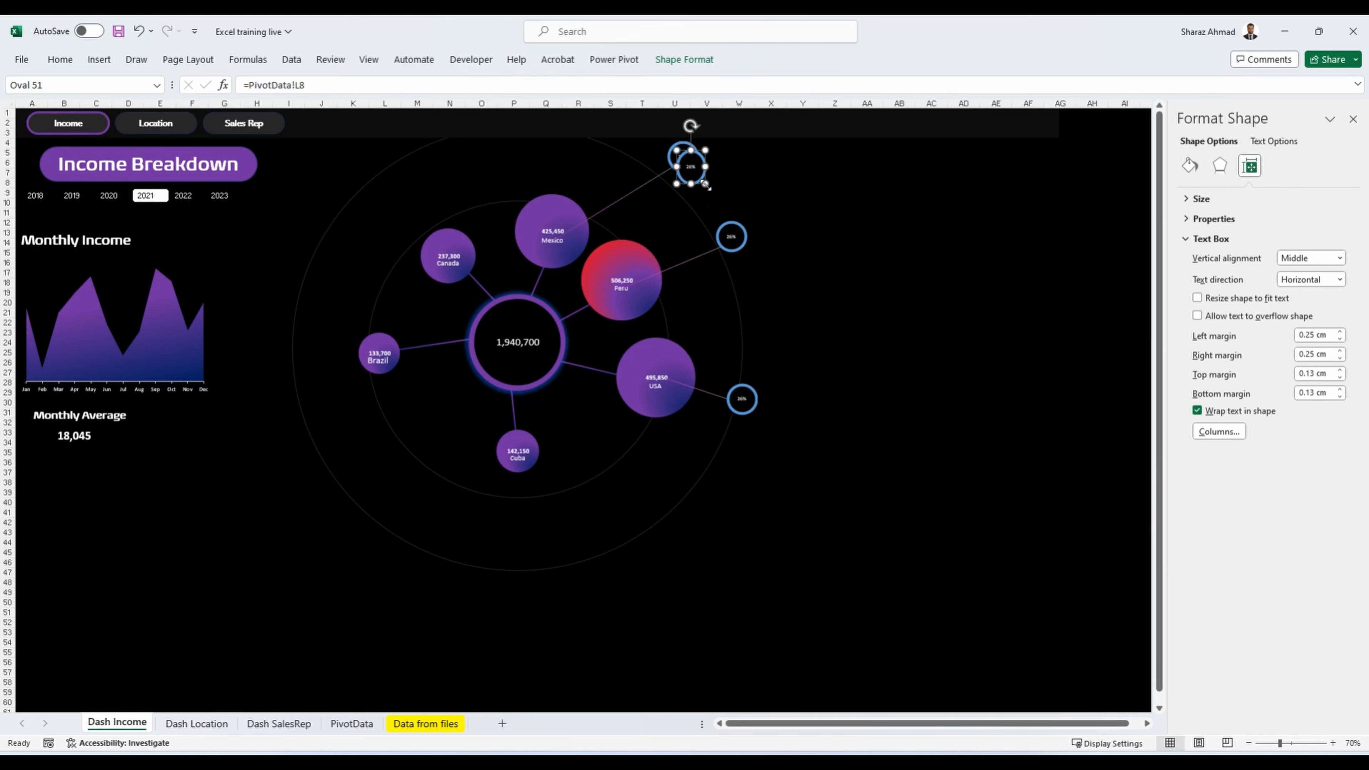
key("ctrl+z")
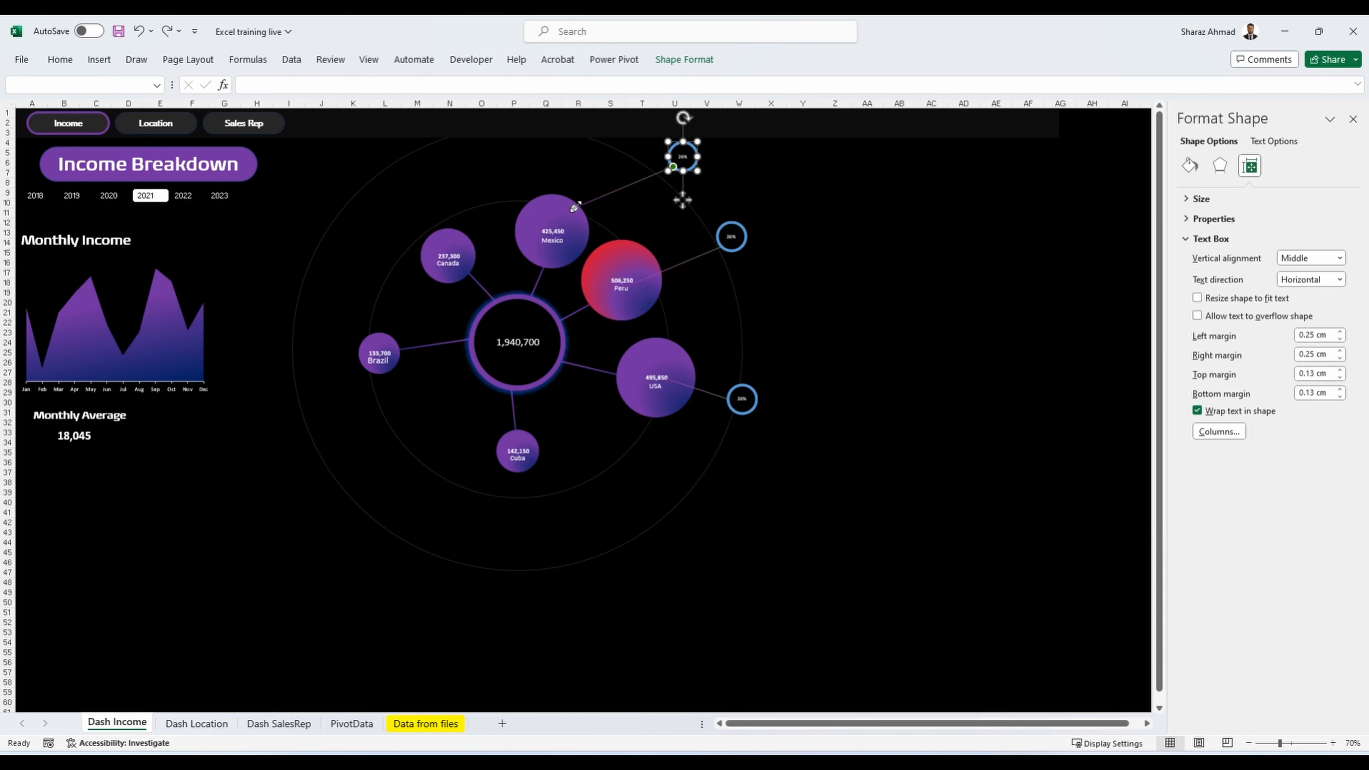
left_click_drag(575, 211, 555, 237)
Step: Duplicate the Mexico line and circle to below the Cuba bubble, joining the bubble to the top of the new circle
key("ctrl+d")
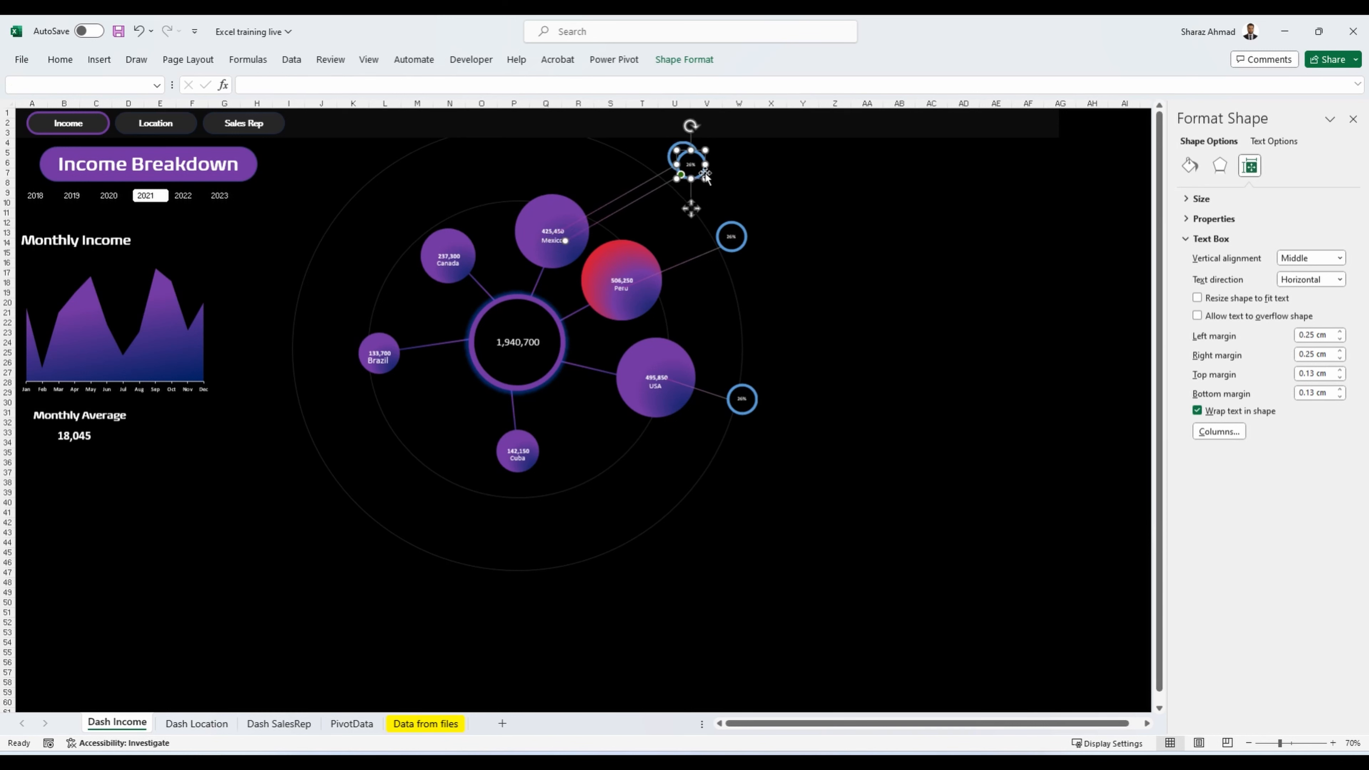
left_click_drag(705, 176, 541, 566)
left_click_drag(384, 624, 526, 451)
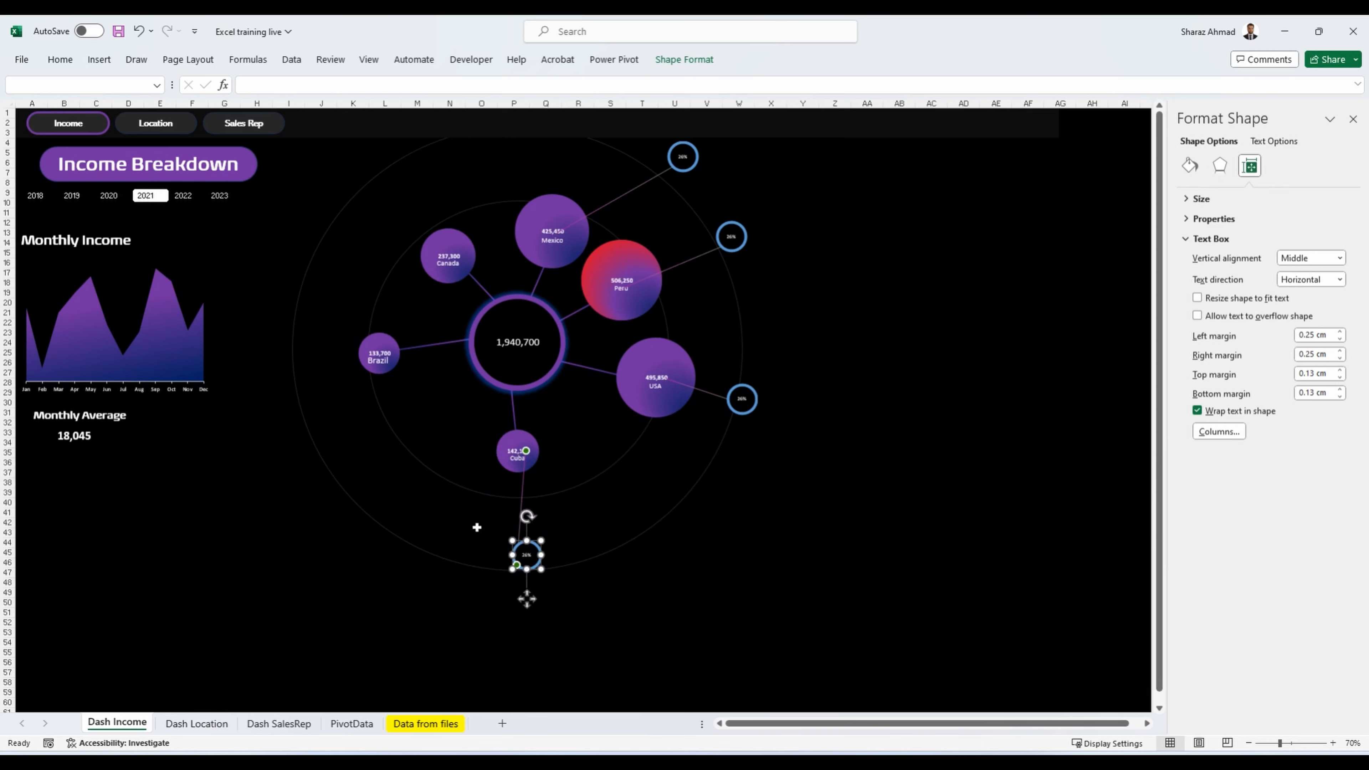
left_click(523, 519)
left_click_drag(516, 565, 526, 541)
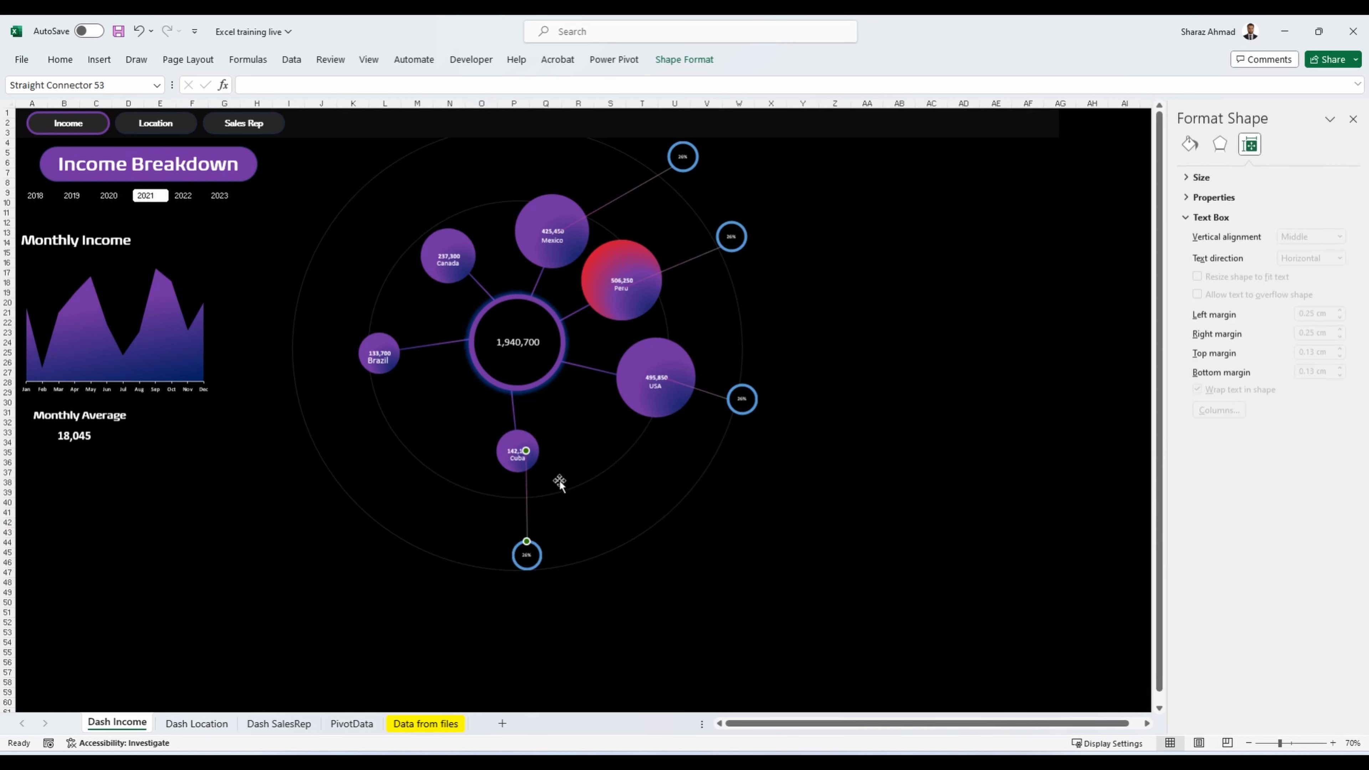
Step: Duplicate the Cuba line and circle to the lower left of the Brazil bubble, with the line starting inside that bubble
left_click(534, 549, "ctrl")
key("ctrl+d")
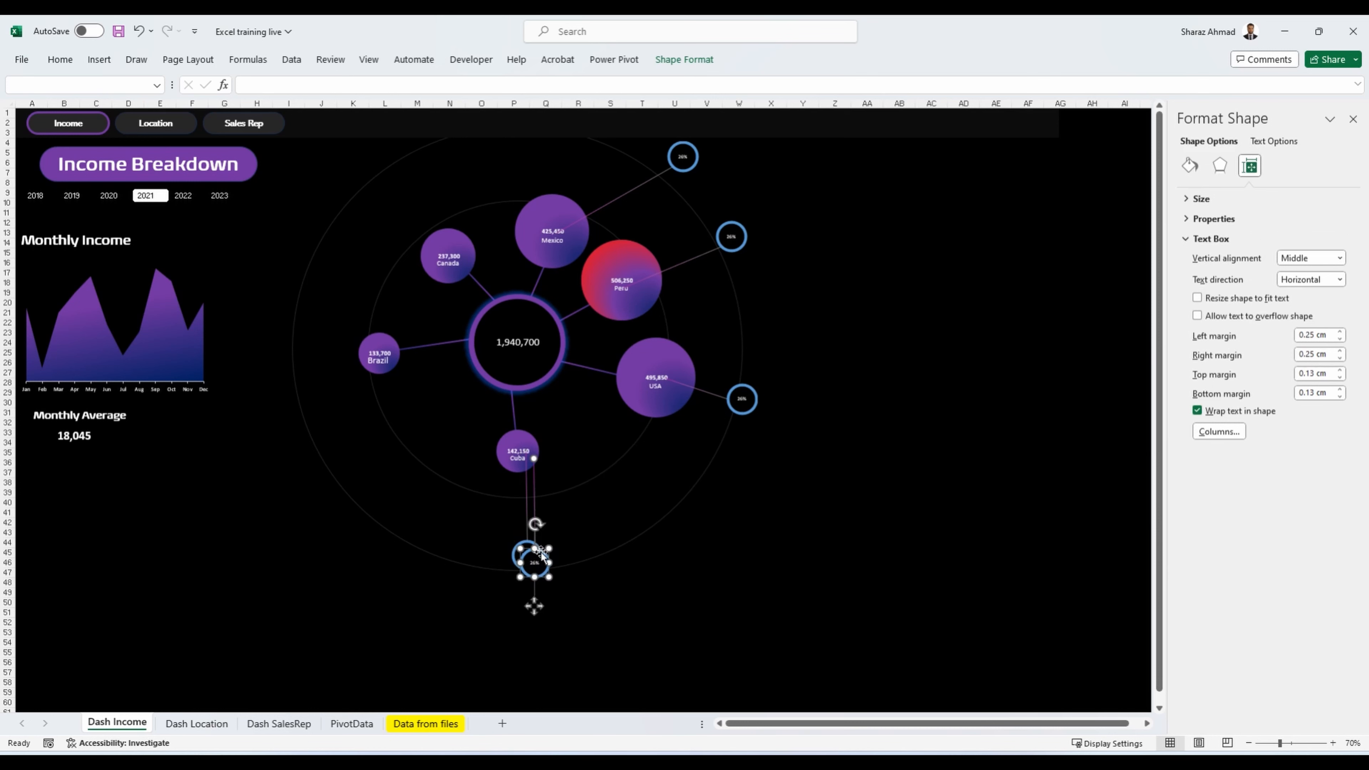
left_click_drag(541, 552, 335, 457)
left_click_drag(329, 362, 377, 367)
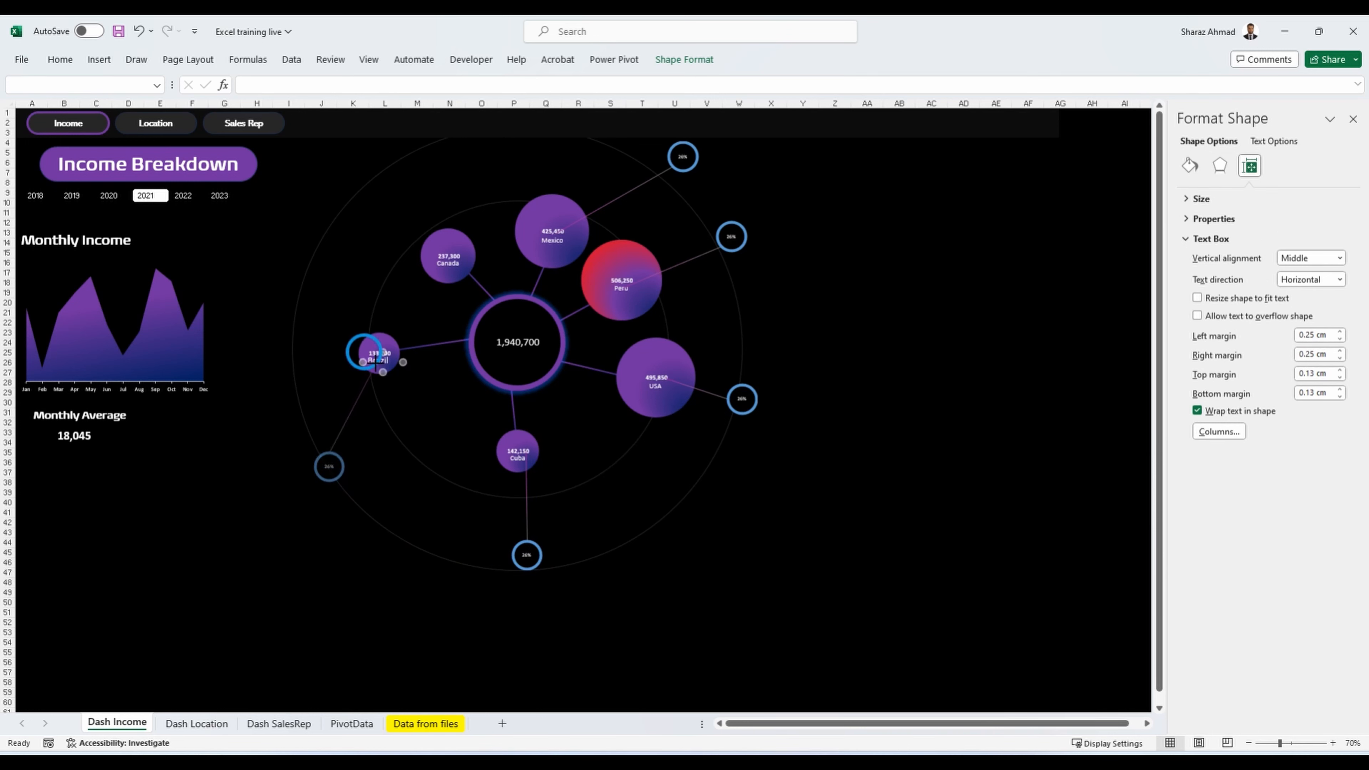
Step: Duplicate the Brazil line and circle to the upper left of the Canada bubble, with the line starting inside that bubble
left_click(339, 457, "ctrl")
key("ctrl+d")
left_click_drag(343, 461, 348, 213)
left_click_drag(385, 128, 442, 261)
Step: Attach the outer end of the Canada line to the lower-right edge of its circle
left_click(363, 232)
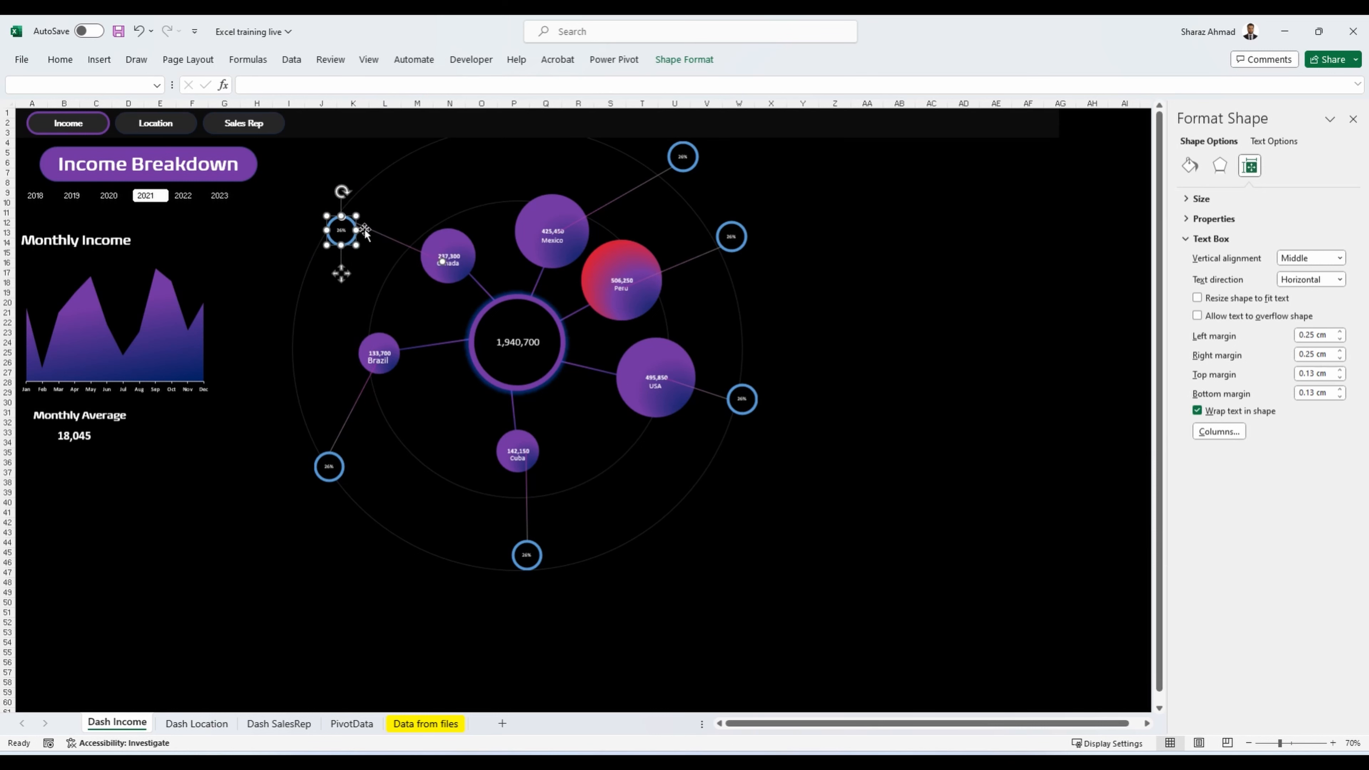
left_click(377, 200)
left_click(372, 229)
left_click_drag(352, 220, 351, 241)
left_click_drag(330, 457, 327, 509)
key("ctrl+z")
Step: Send all six outer connector lines to the back, behind the country bubbles
left_click(376, 247)
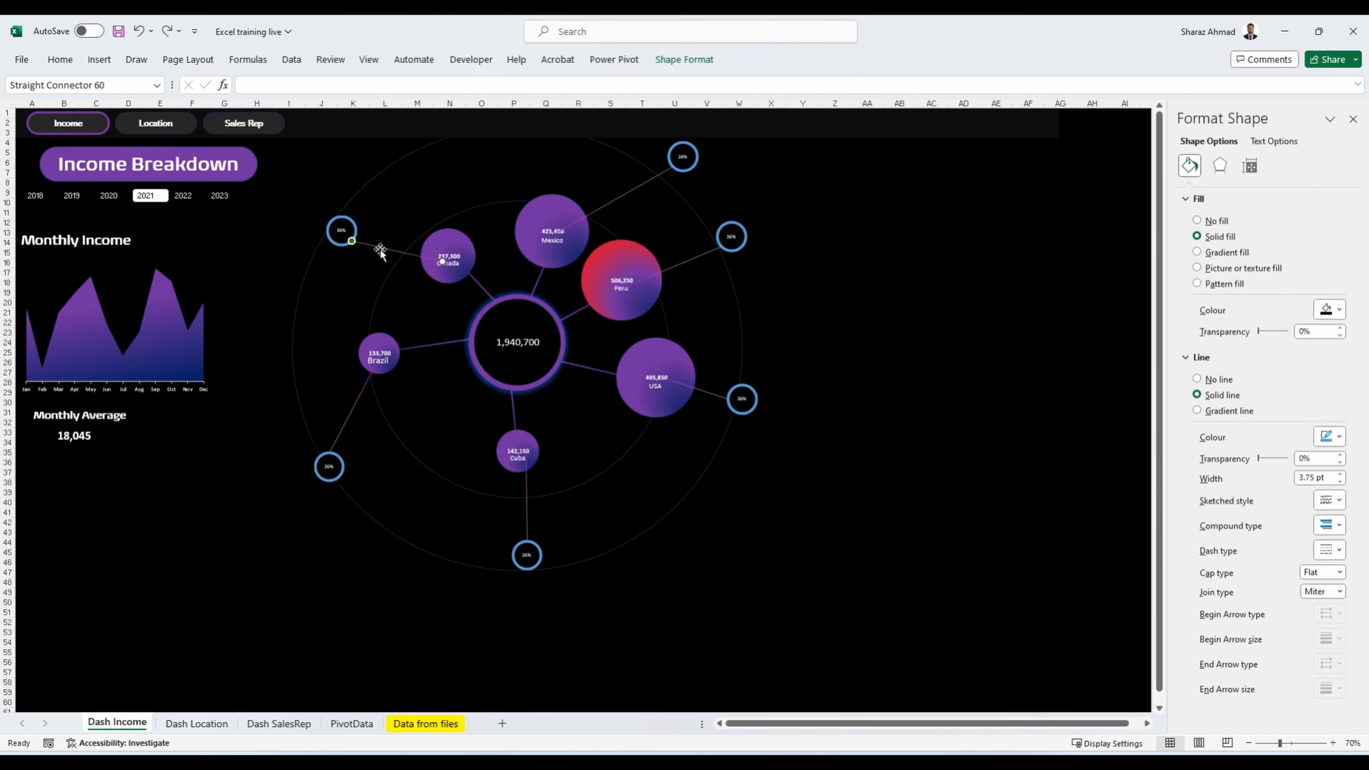
left_click(358, 396, "shift")
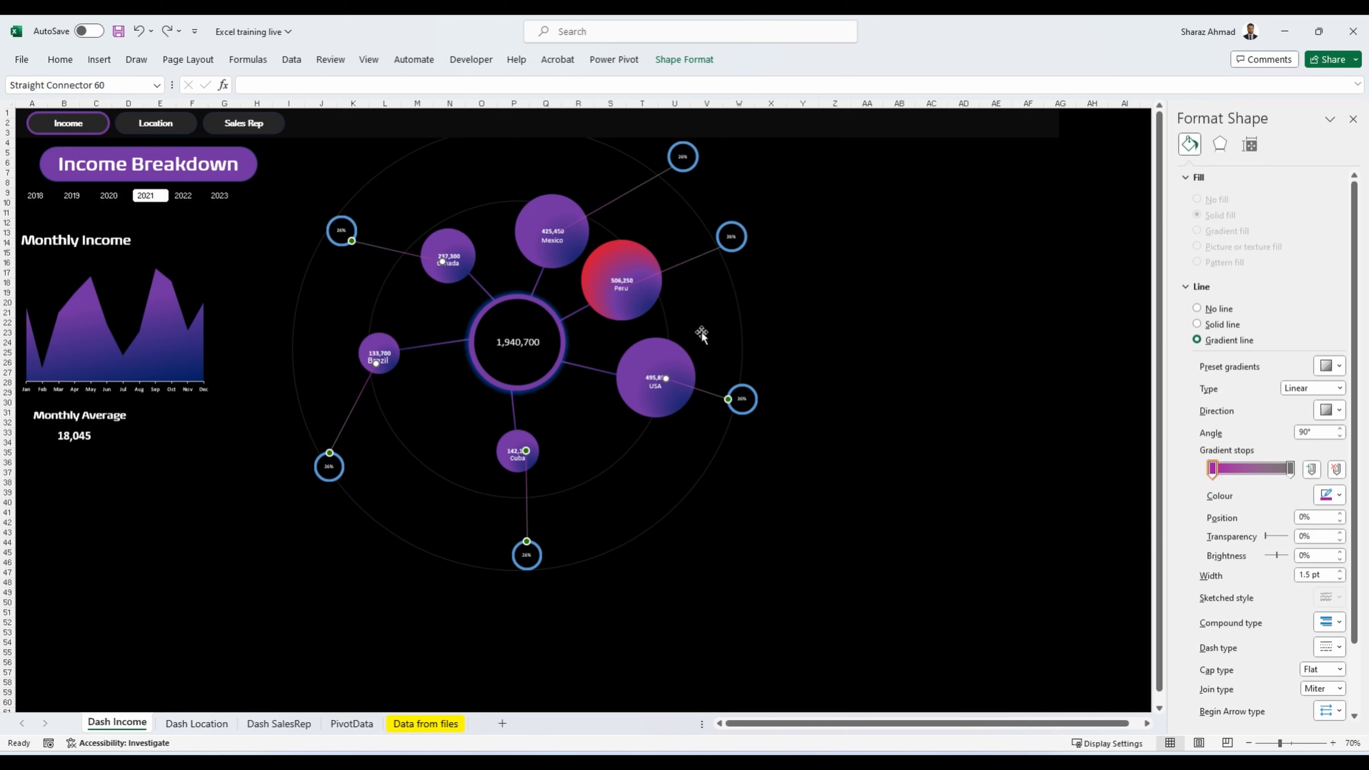
right_click(632, 184)
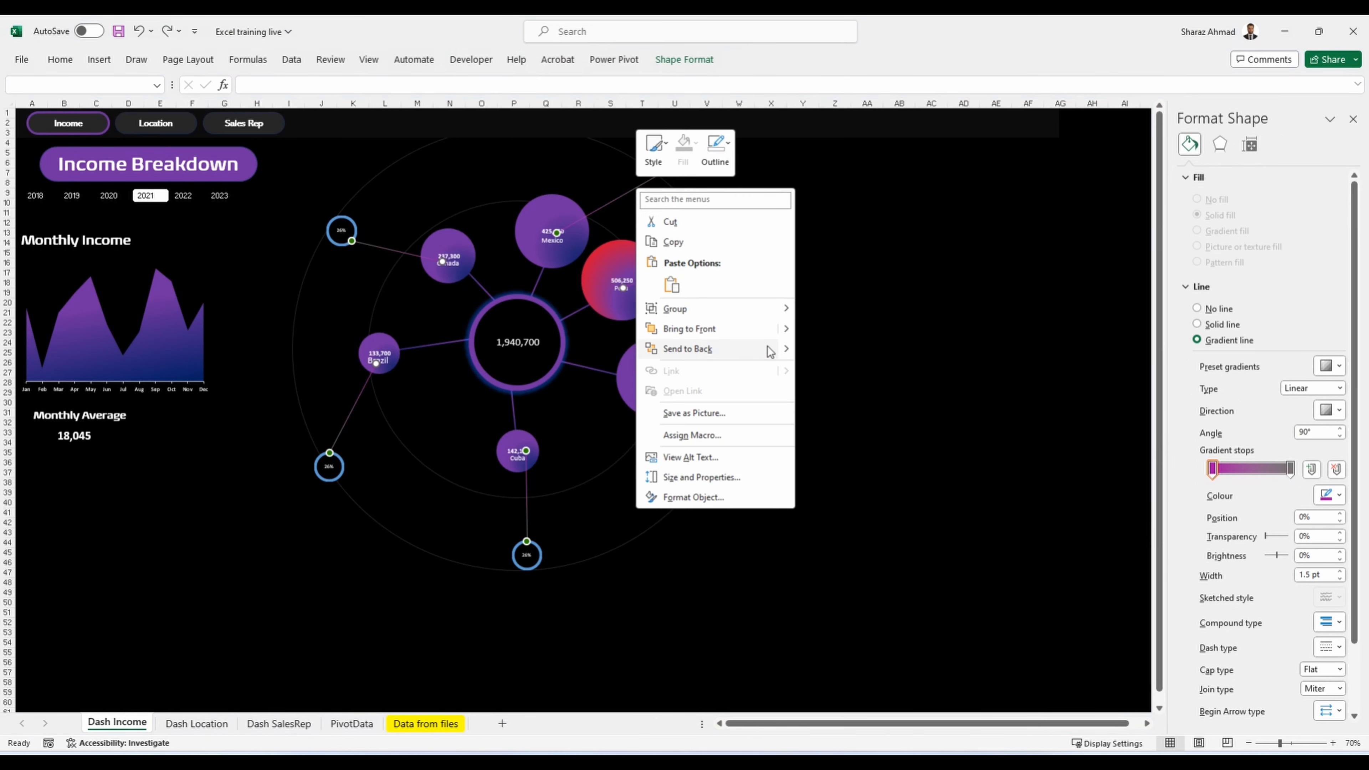
left_click(811, 352)
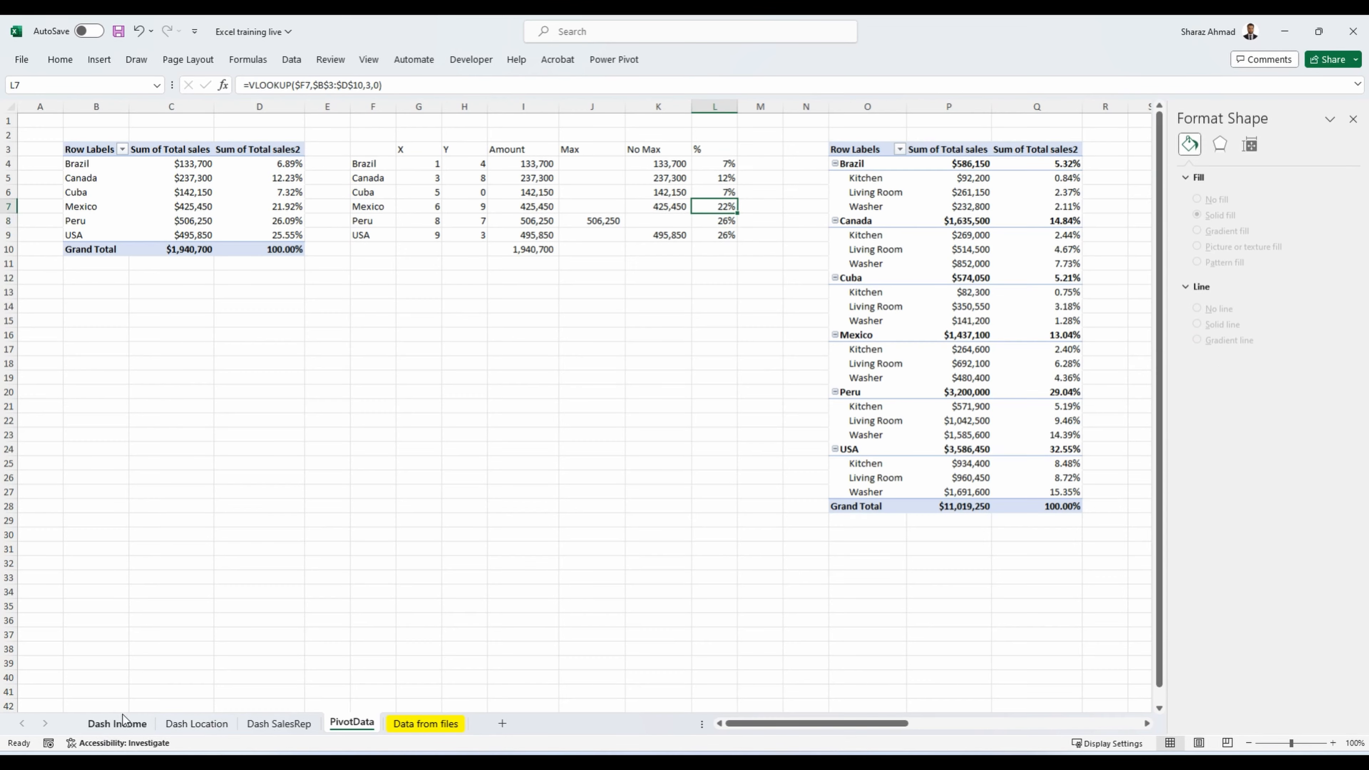
Step: Link the Mexico circle's text to PivotData!L7
key("Return")
left_click(684, 158)
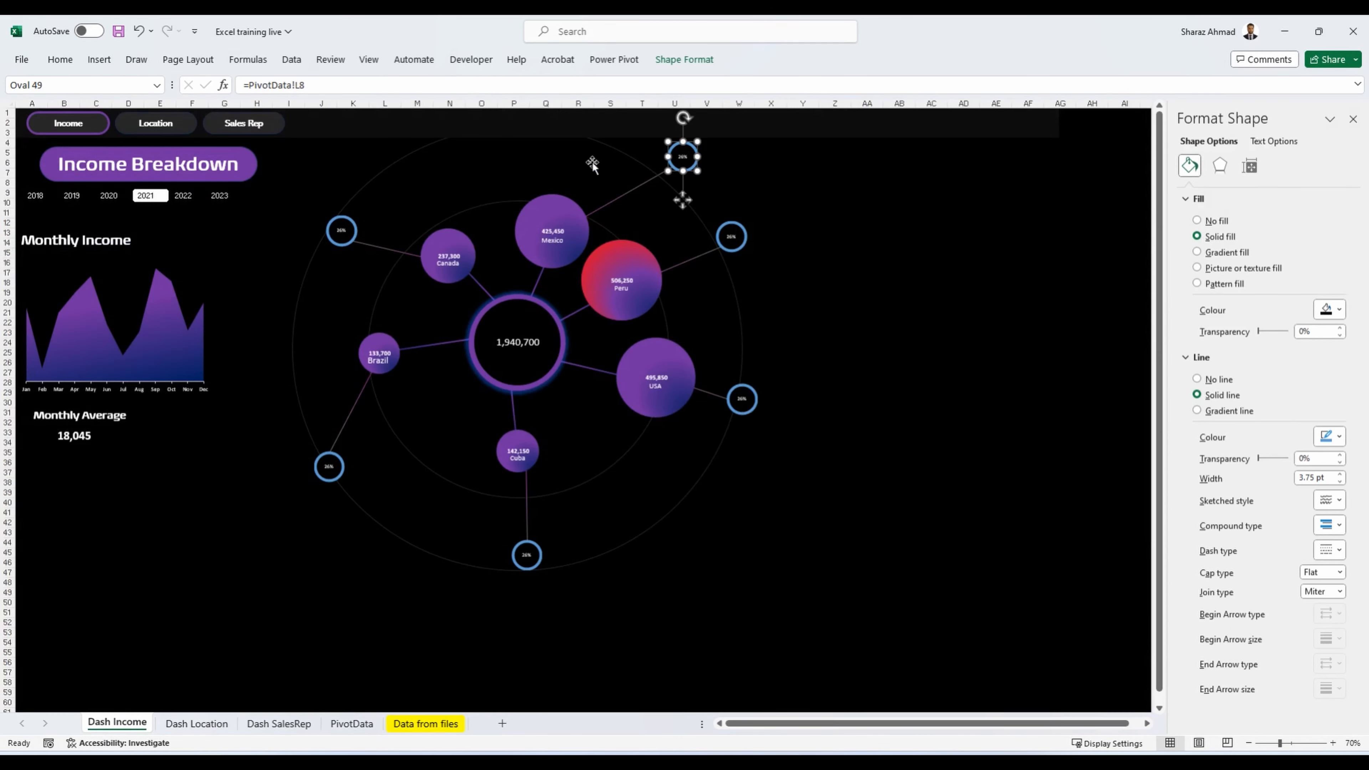
left_click(376, 82)
type("7")
key("Return")
Step: Link the Cuba circle's text to PivotData!L6
left_click(355, 723)
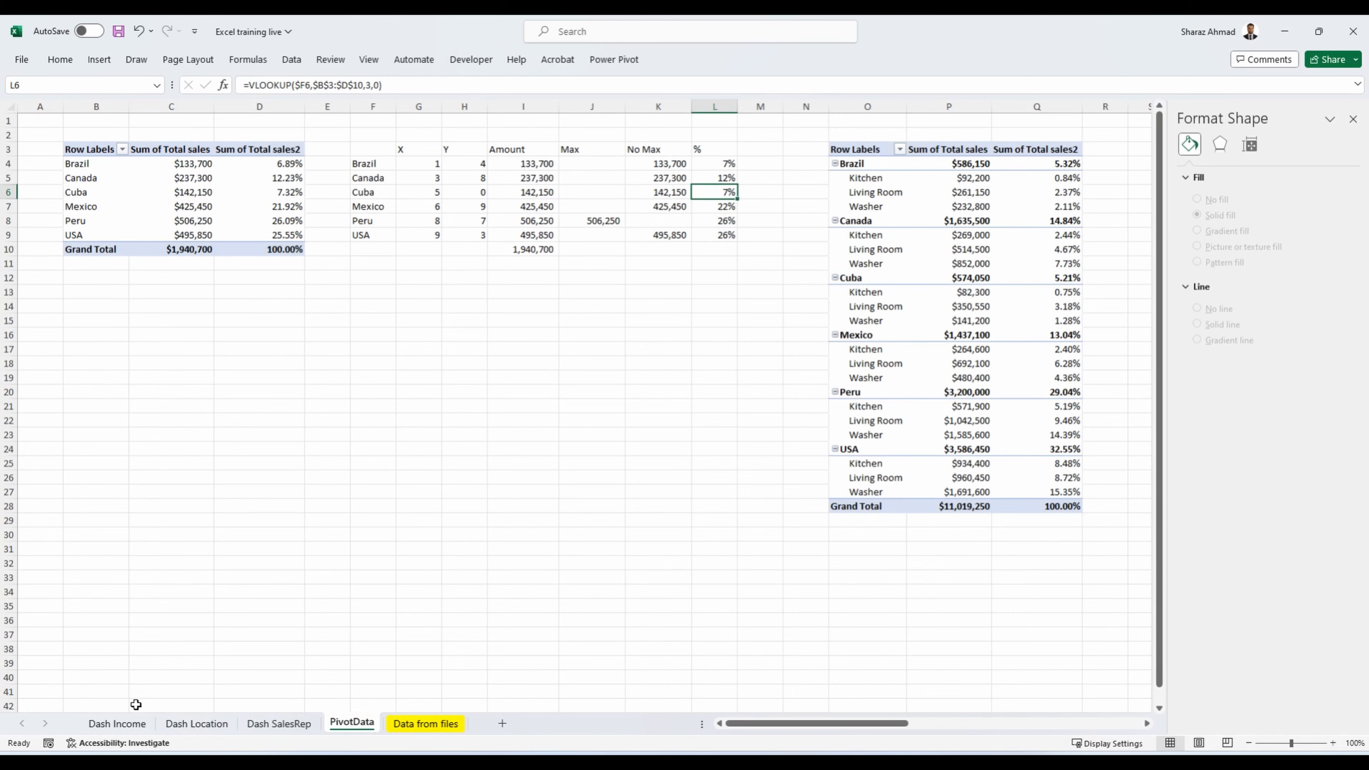
left_click(117, 723)
left_click(526, 554)
left_click(329, 84)
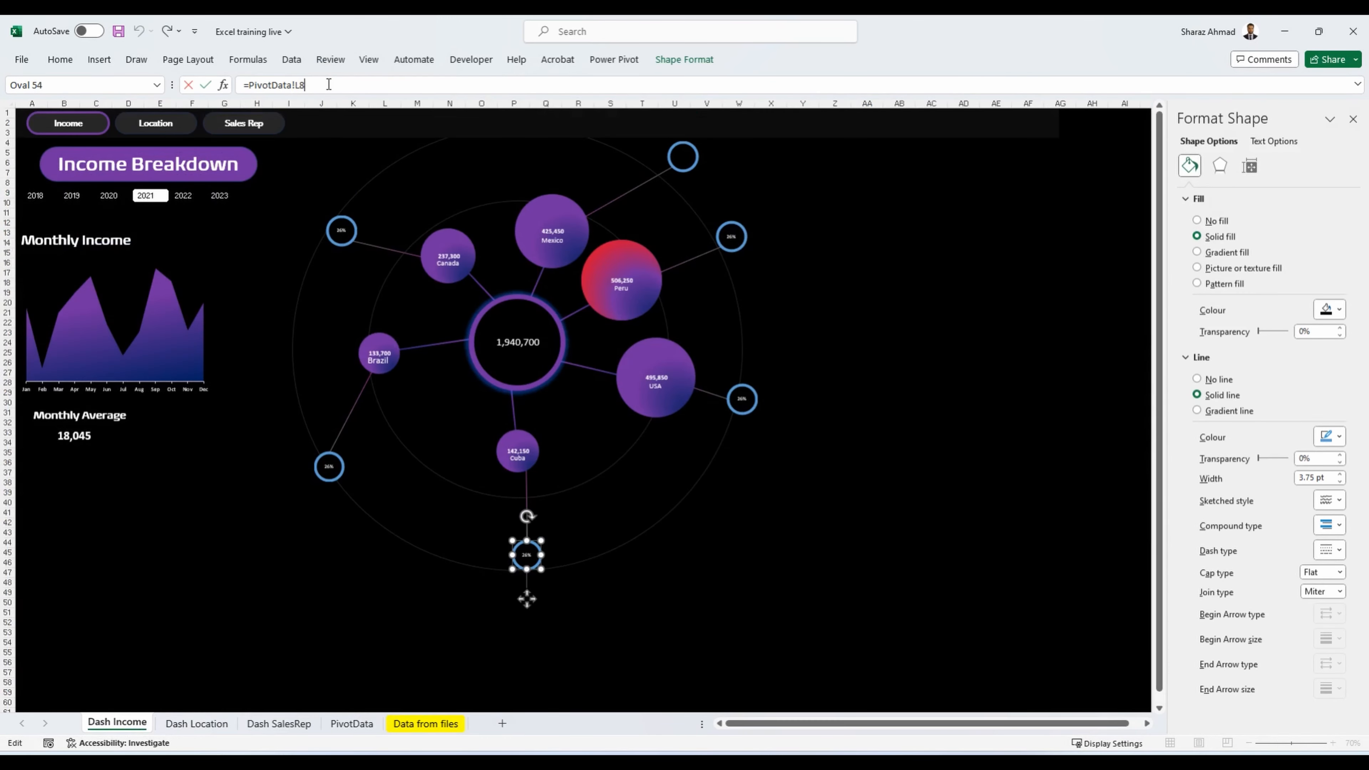
type("6")
key("Return")
Step: Link the Canada circle's text to PivotData!L5 and the Brazil circle's text to PivotData!L4
left_click(356, 723)
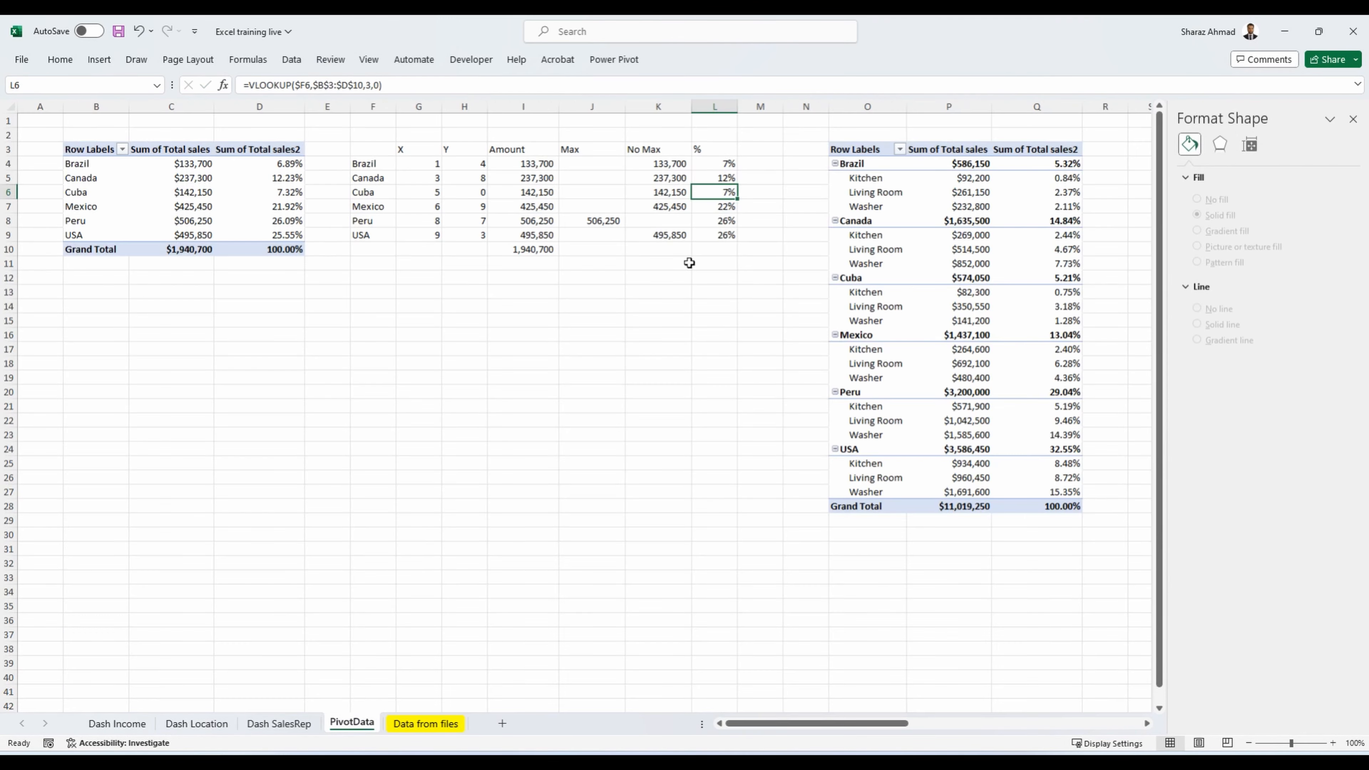
key("Up")
left_click(128, 725)
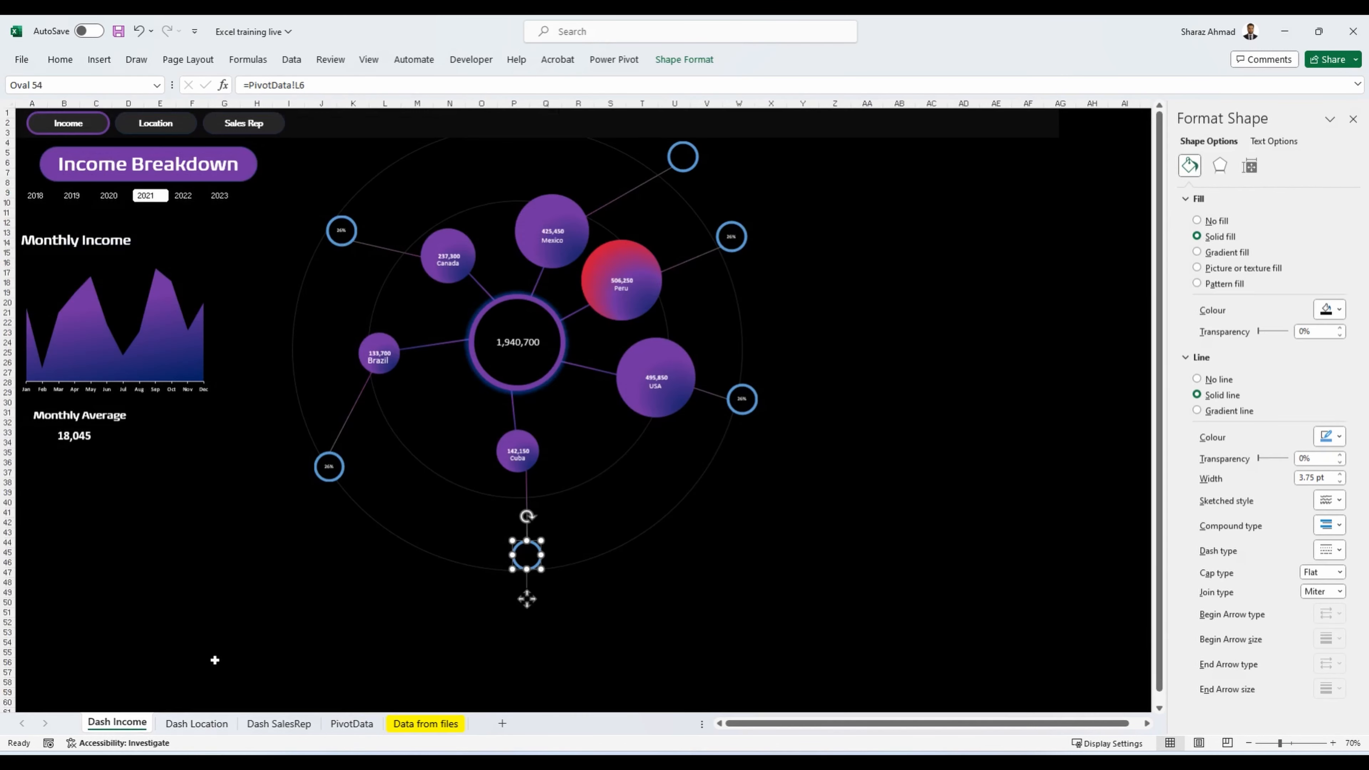
left_click(336, 237)
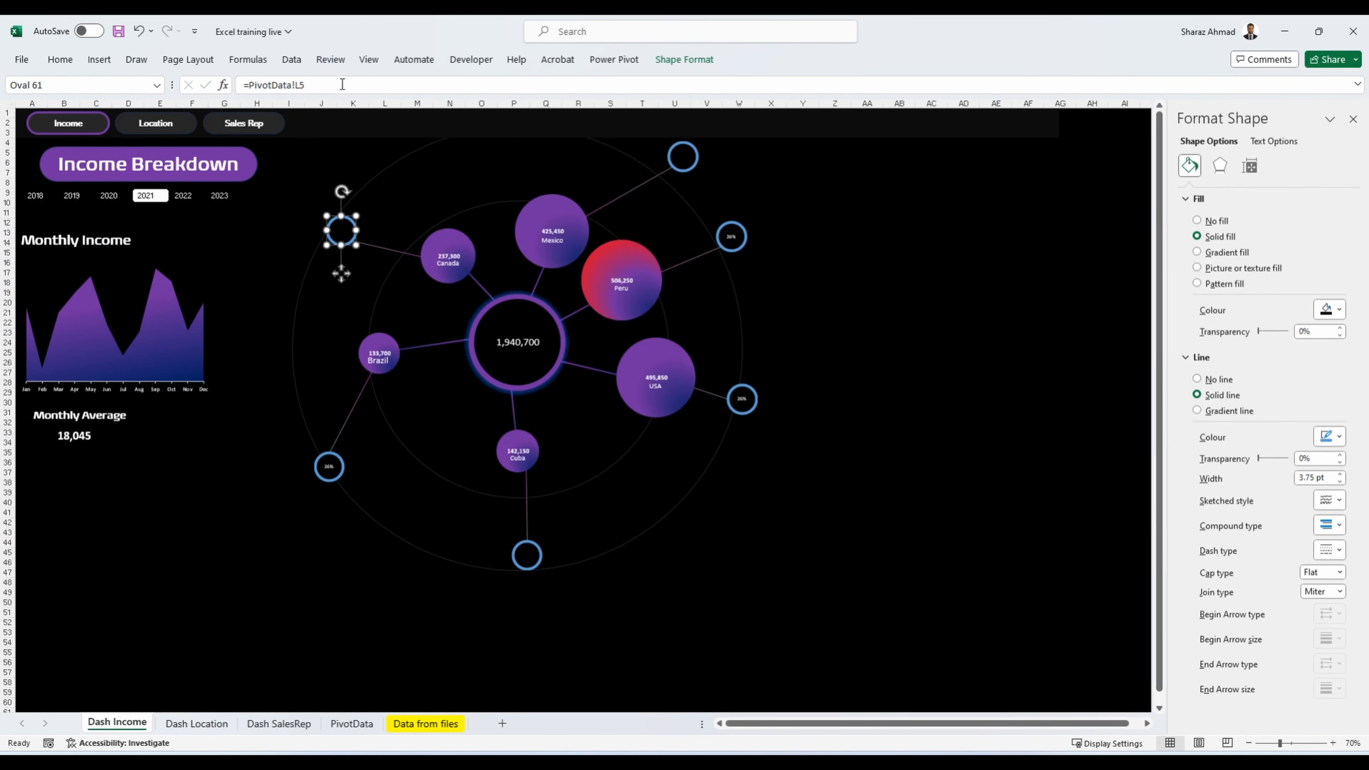
left_click(340, 491)
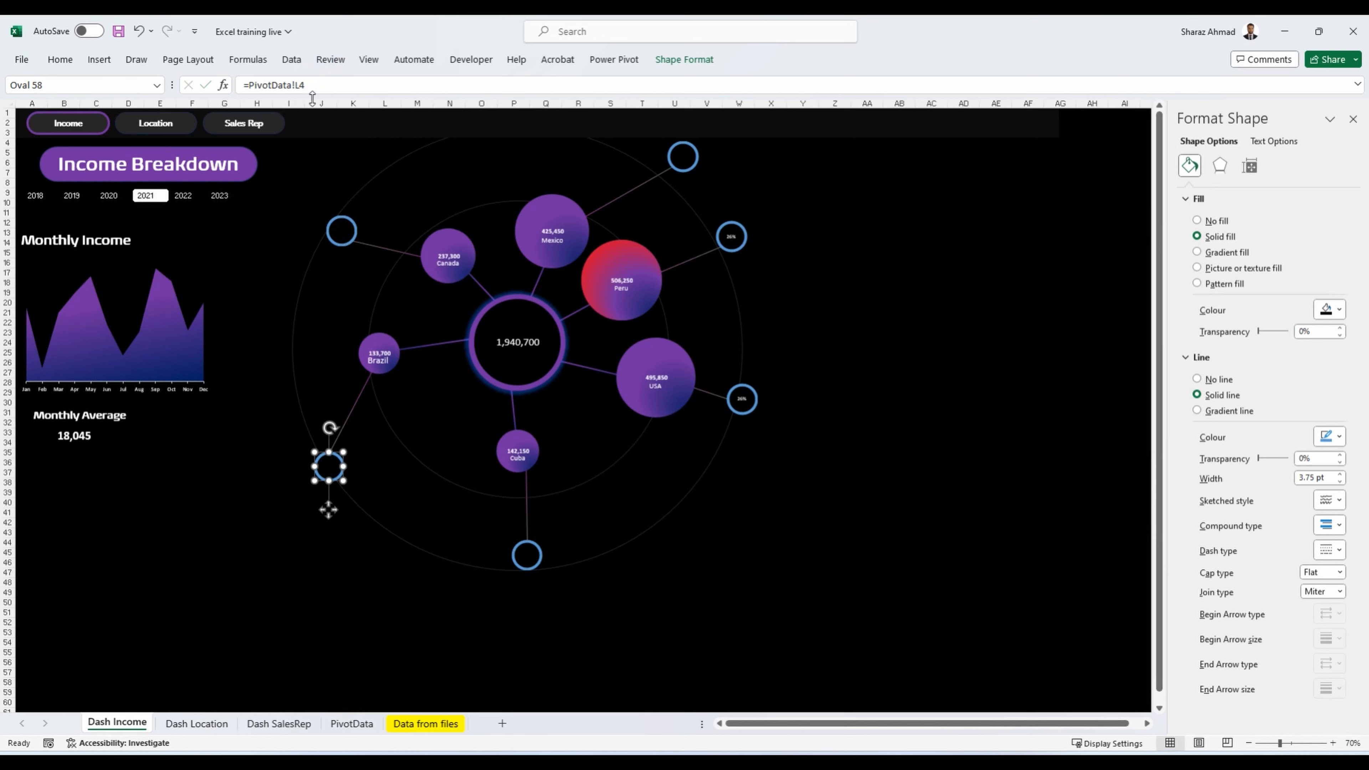
Step: Format the text in the Mexico, Cuba, Brazil and Canada circles as centred, white and size 9
left_click(681, 161)
left_click(526, 556, "ctrl")
left_click(329, 466, "ctrl")
left_click(341, 231, "ctrl")
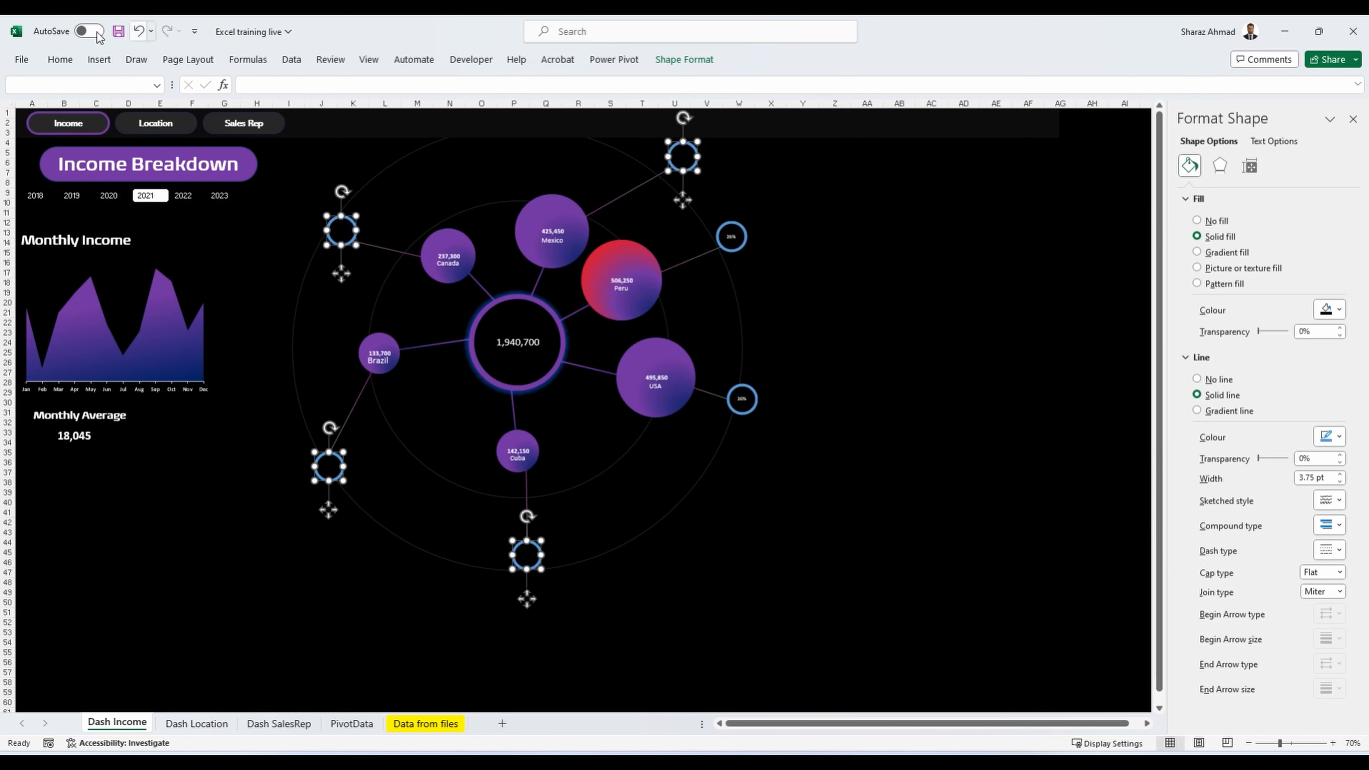
left_click(60, 59)
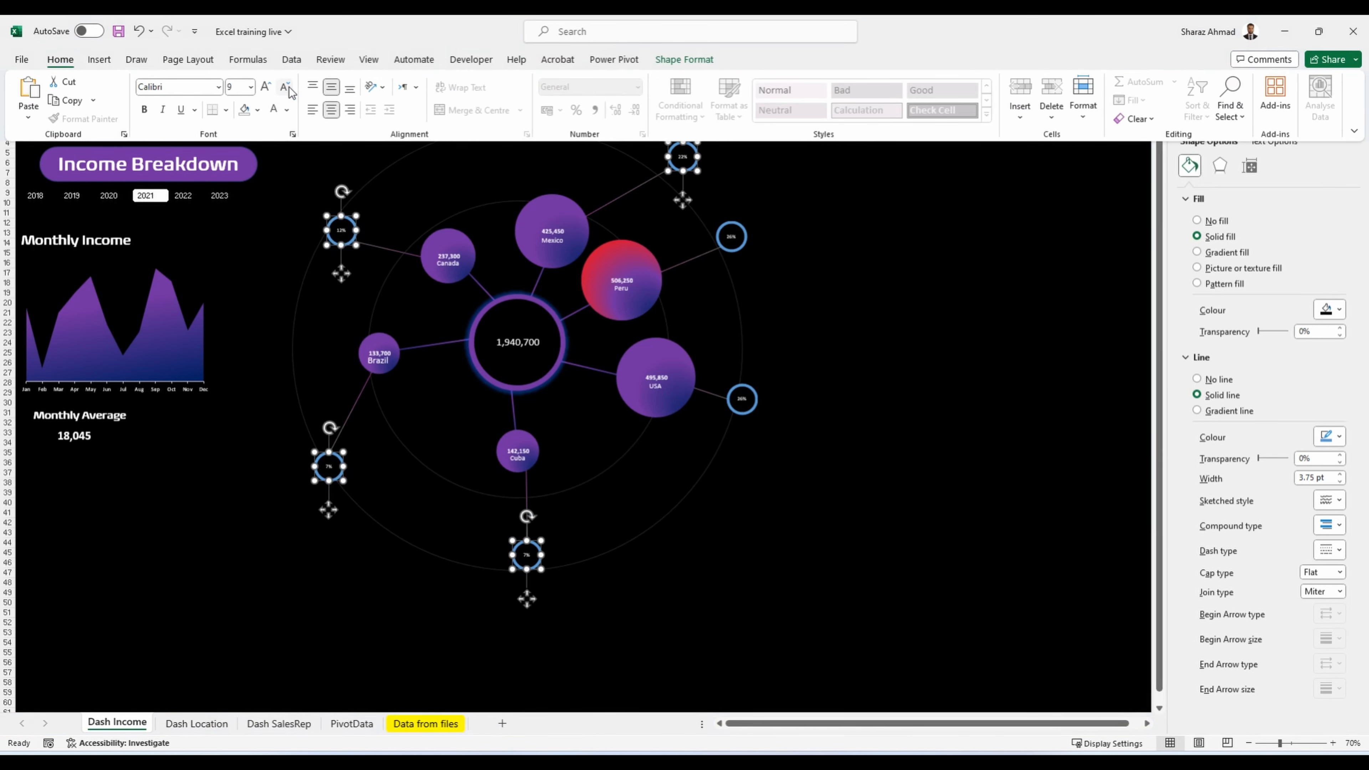
left_click(855, 536)
left_click(828, 442)
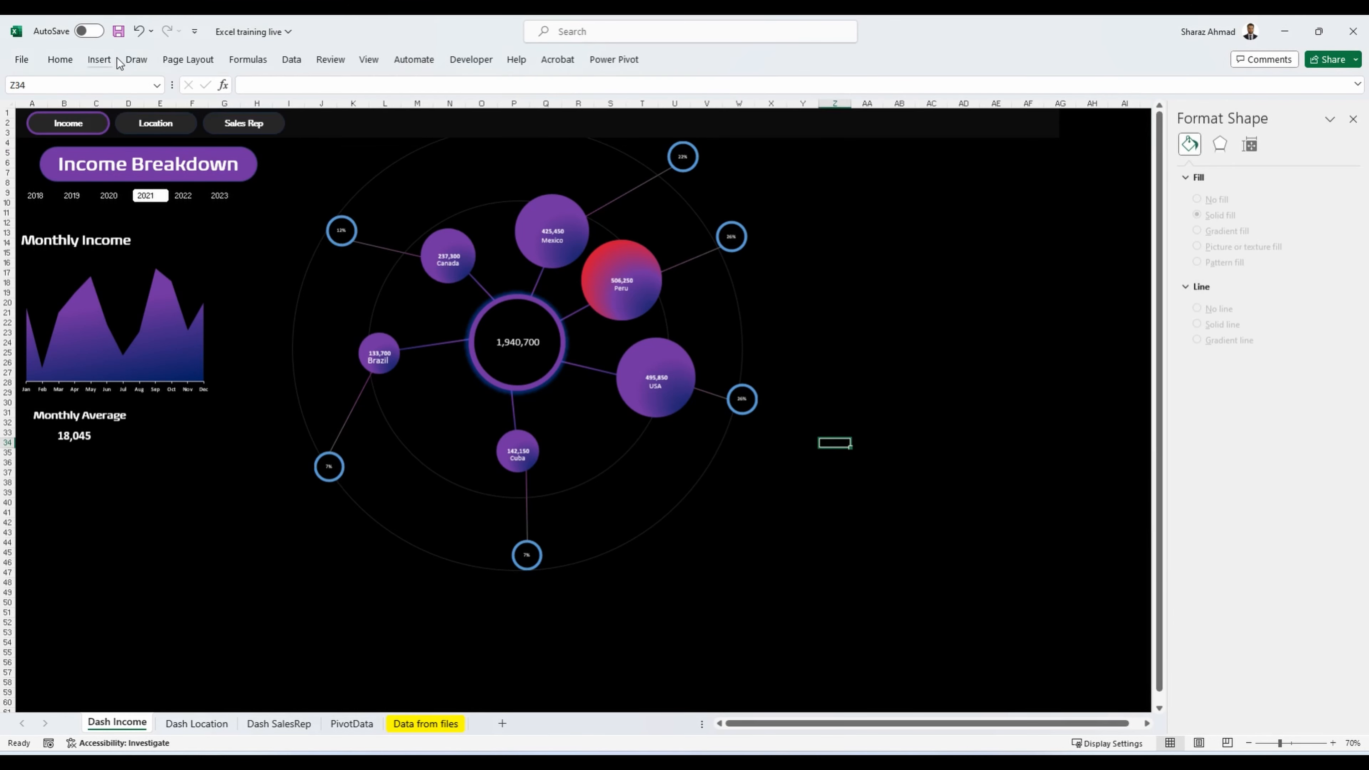
Step: Draw three short straight lines fanning outward from the outer side of the USA percentage circle
left_click(104, 61)
left_click(215, 112)
left_click(214, 210)
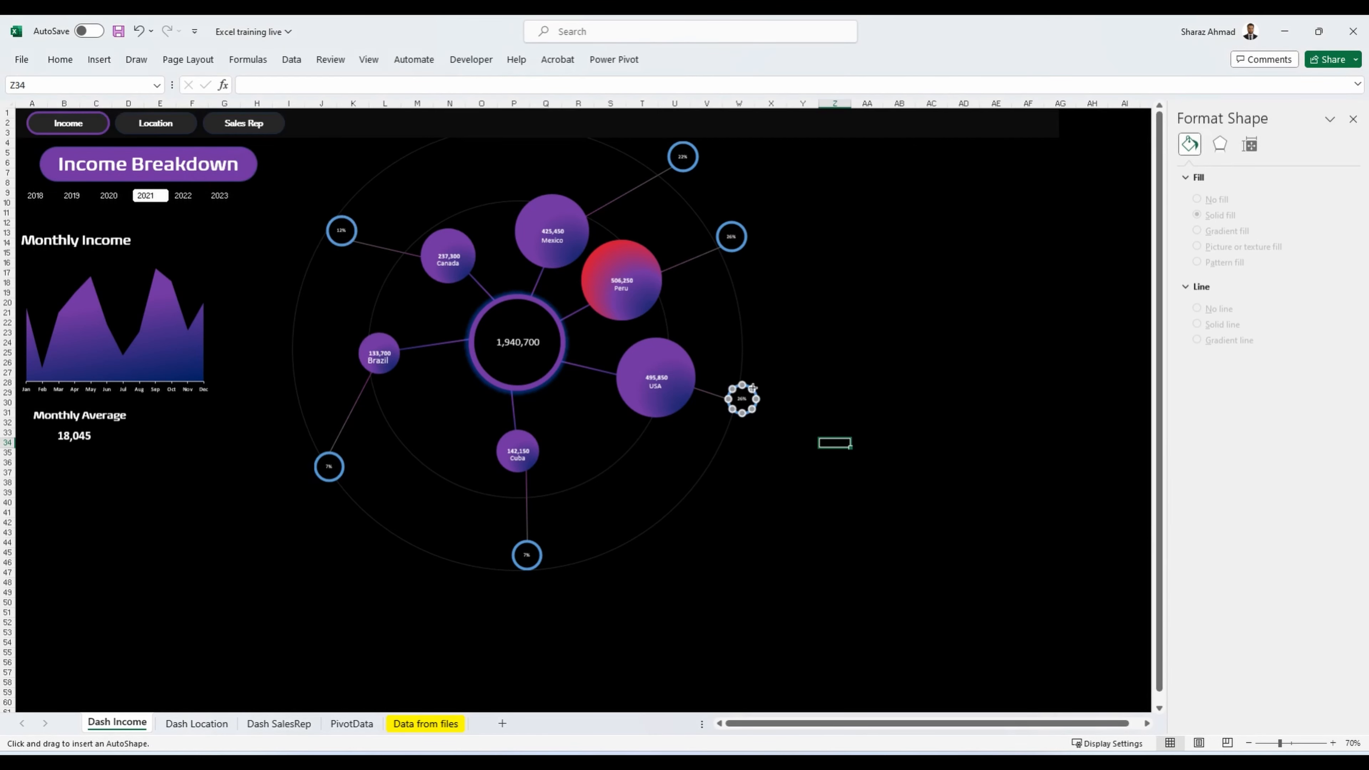
mouse_move(752, 388)
left_mouse_down()
mouse_move(771, 355)
mouse_move(782, 400)
mouse_move(794, 401)
left_mouse_up()
left_click(99, 59)
left_click(215, 113)
left_click(219, 156)
left_click(99, 59)
left_click(211, 109)
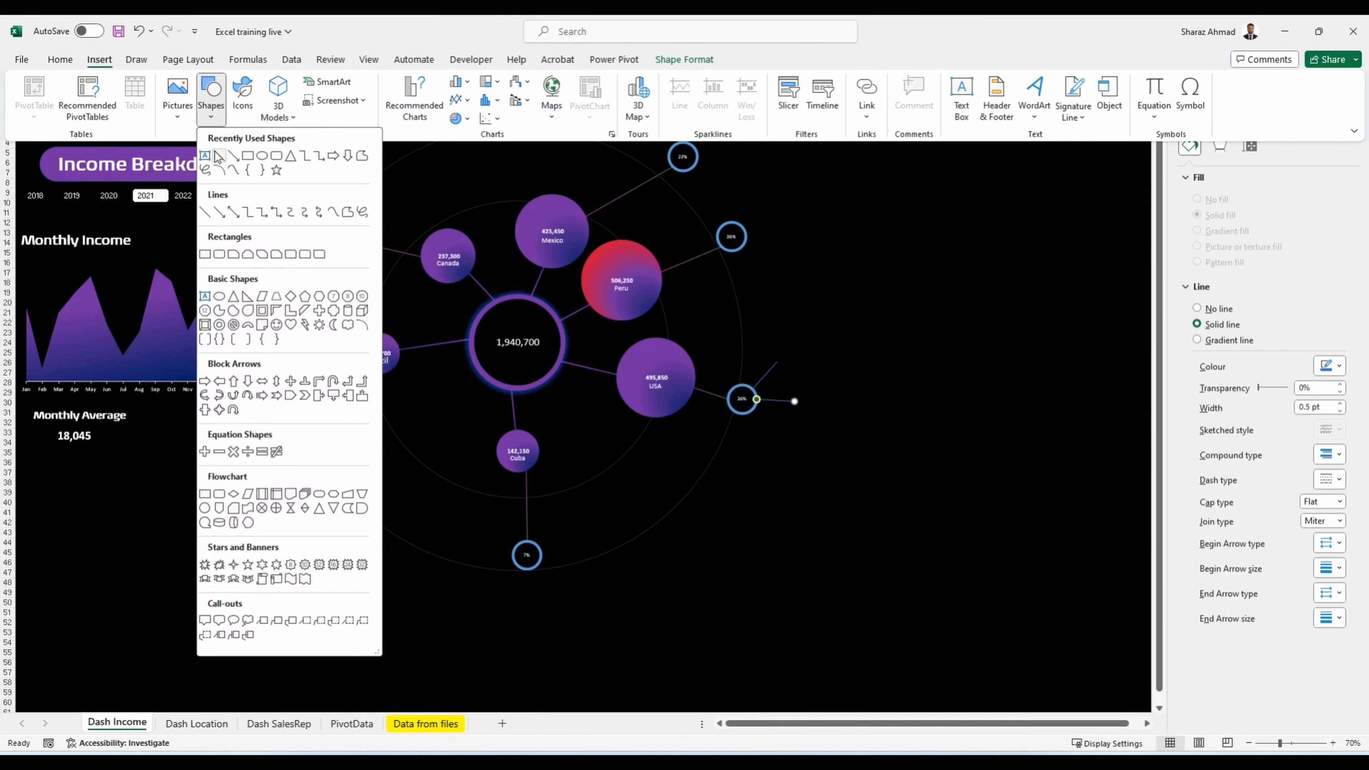
left_click(219, 156)
left_click_drag(754, 411, 787, 438)
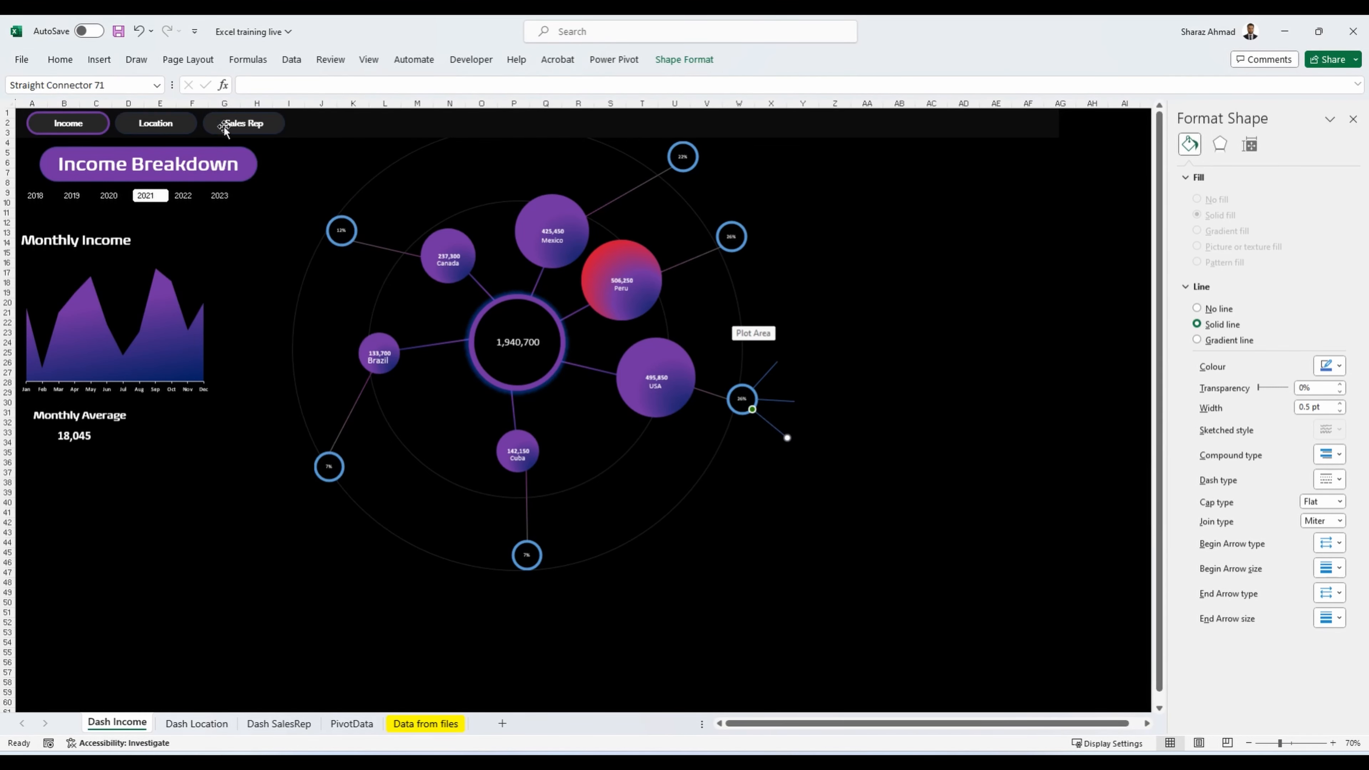
Step: Draw three short straight lines fanning outward from the outer side of the Peru percentage circle
left_click(99, 59)
left_click(211, 100)
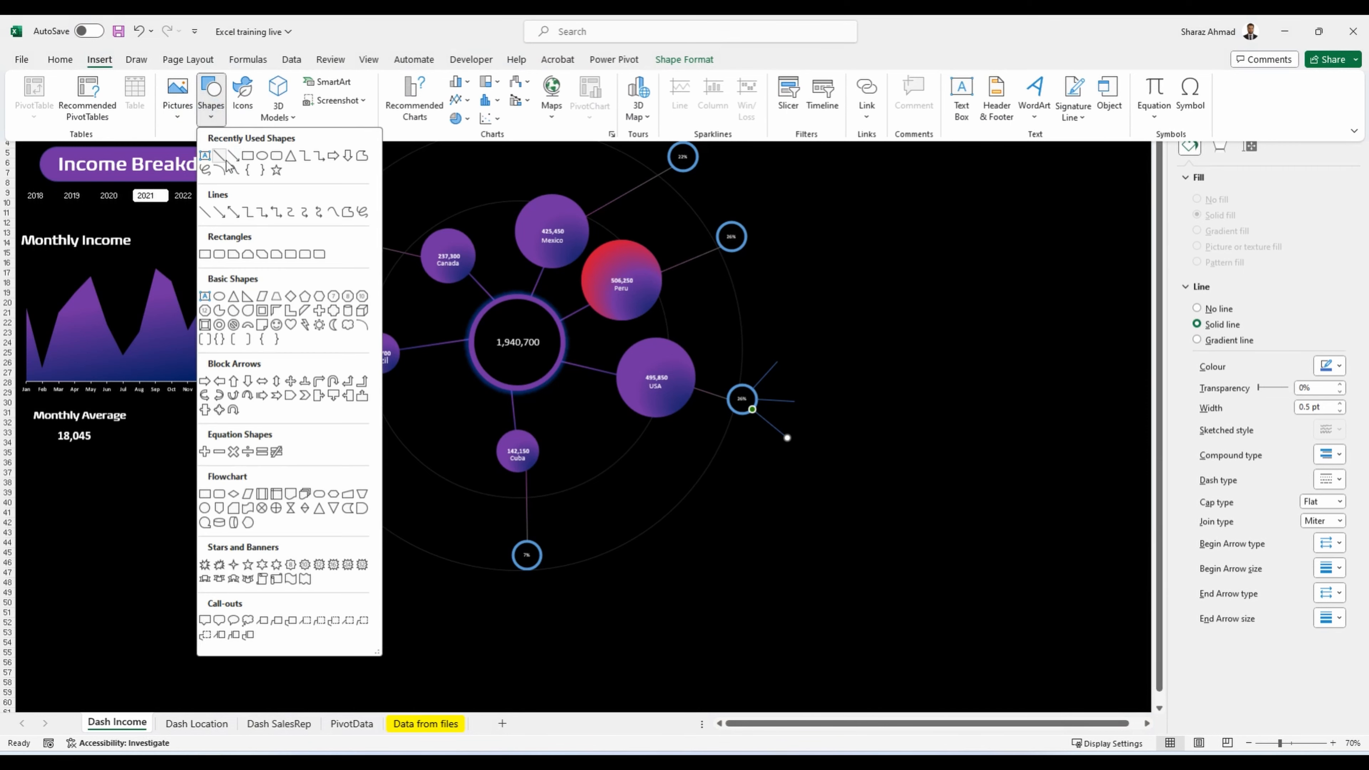
left_click(227, 156)
mouse_move(765, 240)
left_mouse_down()
mouse_move(795, 270)
mouse_move(778, 269)
mouse_move(797, 232)
mouse_move(776, 198)
left_mouse_up()
left_click(99, 59)
left_click(211, 100)
left_click(226, 157)
left_click(99, 59)
left_click(214, 108)
left_click(227, 156)
Step: Draw three short straight lines fanning outward from the outer side of the Mexico percentage circle
left_click(99, 59)
left_click(210, 100)
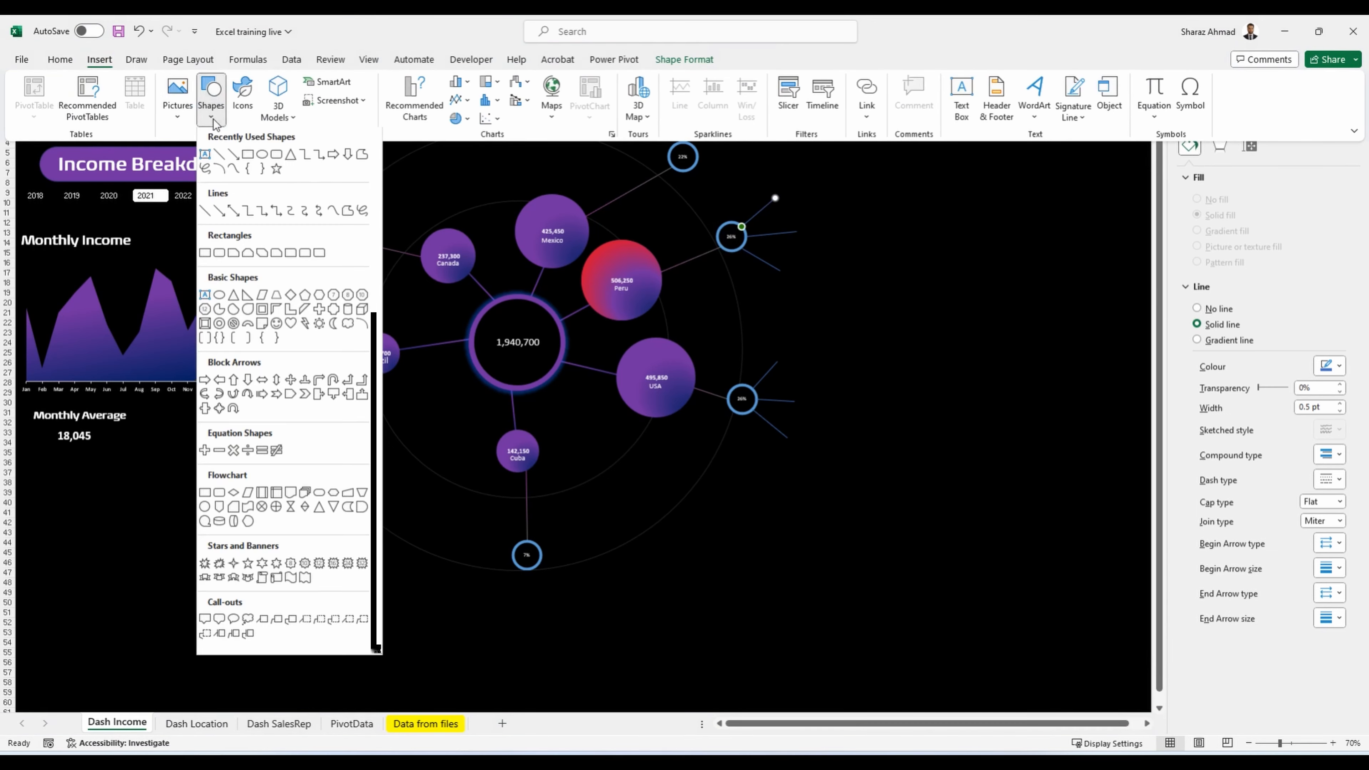
left_click(227, 157)
mouse_move(695, 145)
left_mouse_down()
mouse_move(736, 144)
mouse_move(705, 191)
left_mouse_up()
left_click(99, 59)
left_click(211, 100)
left_click(226, 157)
left_click(99, 59)
left_click(211, 100)
left_click(227, 157)
Step: Draw three short straight lines fanning downward from the lower edge of the Cuba percentage circle
left_click(99, 59)
left_click(204, 111)
left_click(226, 157)
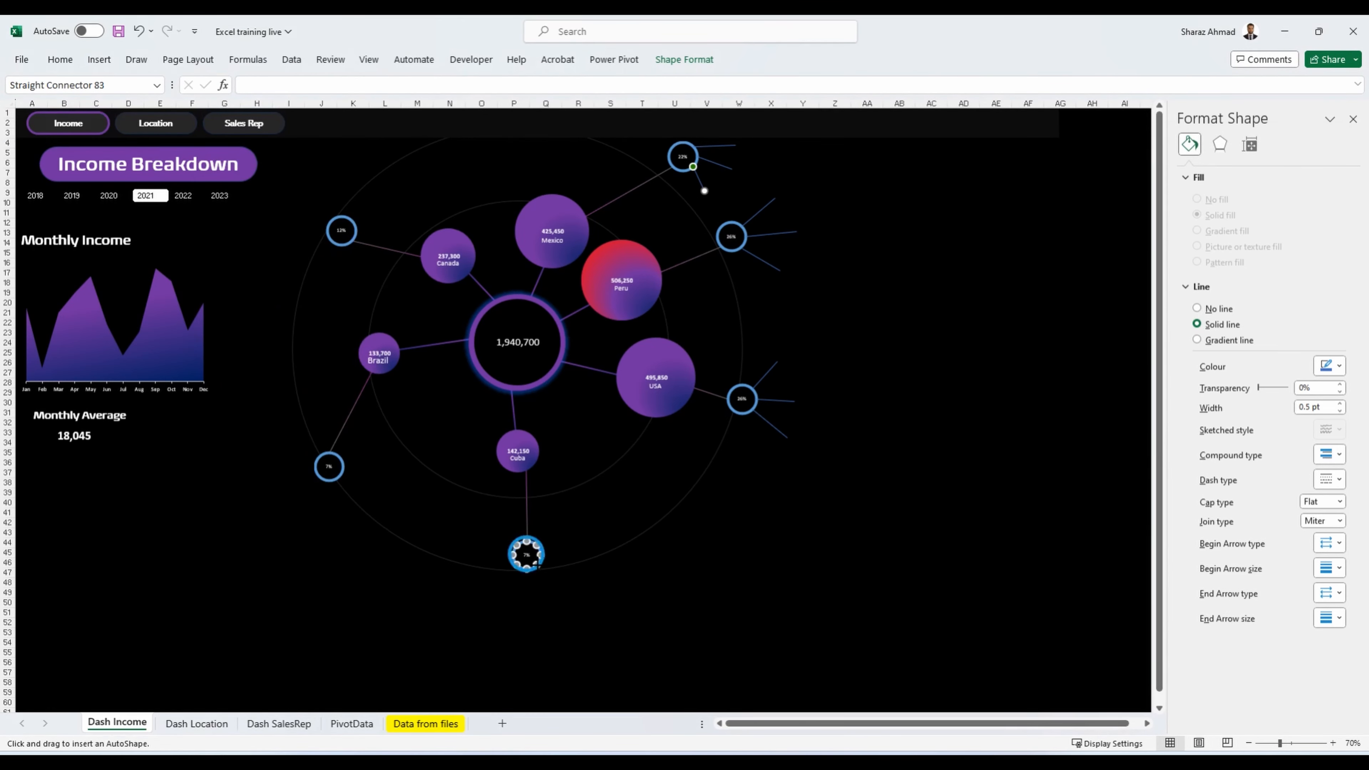
mouse_move(537, 564)
left_mouse_down()
mouse_move(563, 597)
mouse_move(488, 596)
left_mouse_up()
left_click(99, 59)
left_click(204, 111)
left_click(226, 157)
left_click(99, 59)
left_click(204, 111)
left_click(227, 157)
Step: Draw three short straight lines fanning outward from the lower-left side of the Brazil percentage circle
left_click(118, 60)
left_click(209, 109)
left_click(226, 156)
mouse_move(326, 482)
left_mouse_down()
mouse_move(312, 492)
mouse_move(323, 512)
mouse_move(271, 467)
mouse_move(287, 468)
left_mouse_up()
left_click(99, 59)
left_click(209, 108)
left_click(226, 156)
left_click(106, 61)
left_click(209, 105)
left_click(226, 156)
Step: Draw three short straight lines fanning outward from the upper-left side of the Canada percentage circle
left_click(99, 59)
left_click(210, 105)
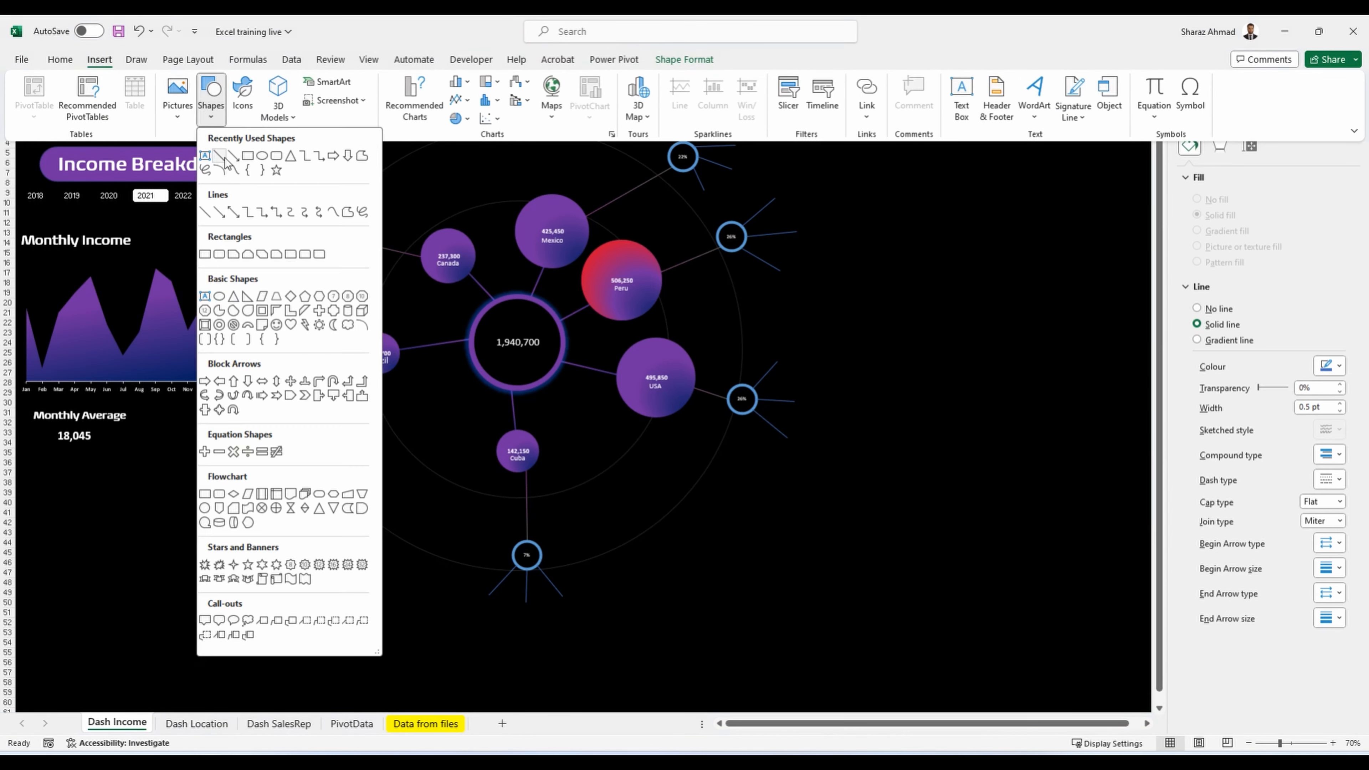
left_click(227, 157)
left_click(99, 59)
left_click_drag(319, 179, 301, 248)
left_click(209, 108)
left_click(221, 156)
left_click(99, 59)
left_click(209, 120)
left_click(220, 150)
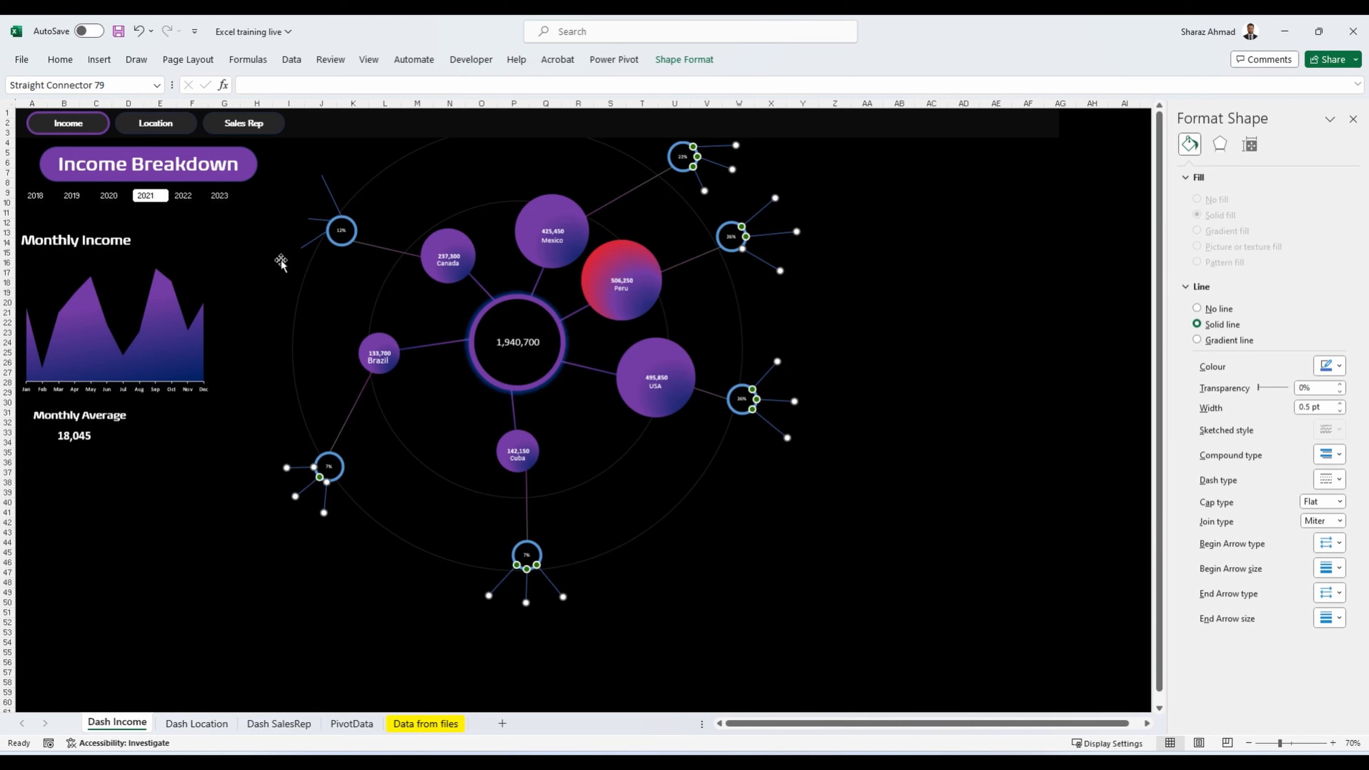
Step: Recolour all the fan lines around the six percentage circles light grey
left_click_drag(331, 195, 341, 216)
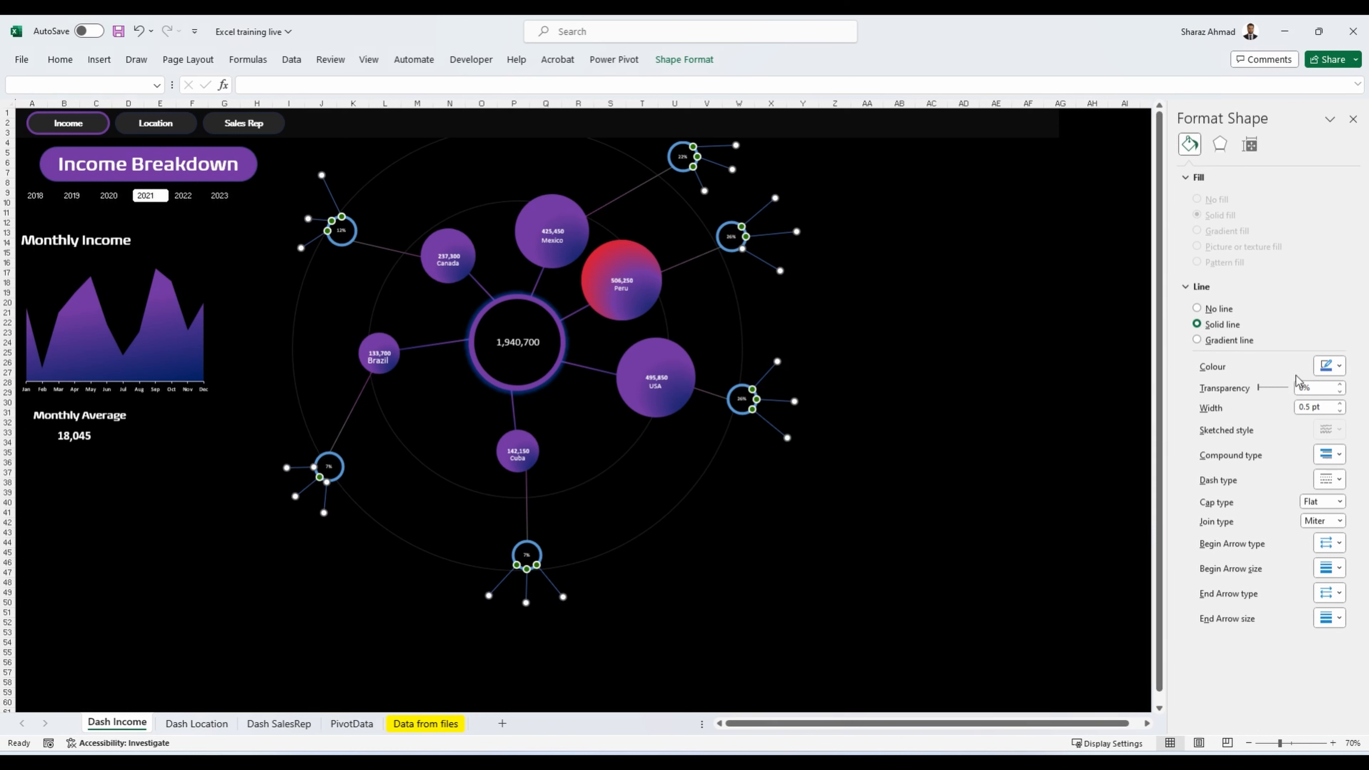
left_click(1340, 366)
left_click(1326, 415)
Step: Draw a rectangle about 2.34 cm by 1.13 cm at the end of Mexico's uppermost fan line and label it Kitchen
left_click(99, 59)
left_click(214, 101)
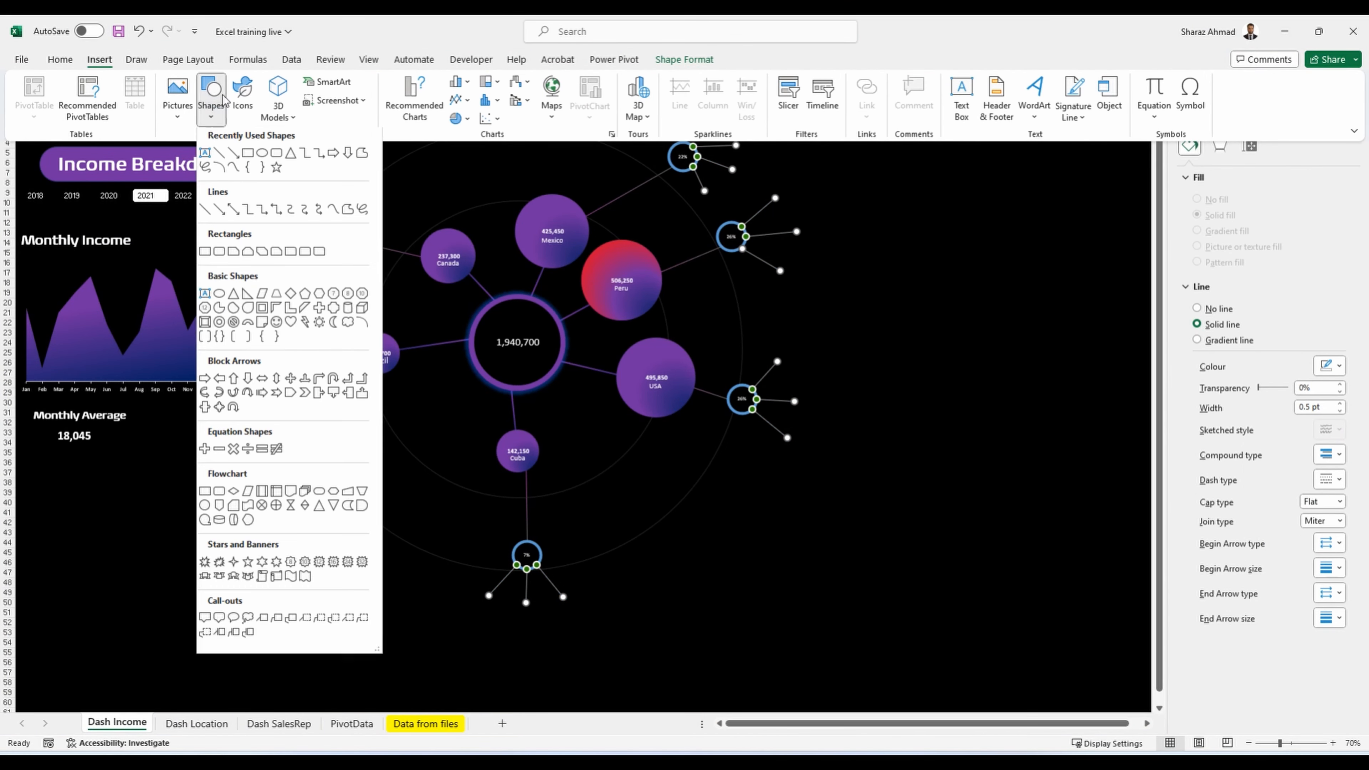
left_click(219, 158)
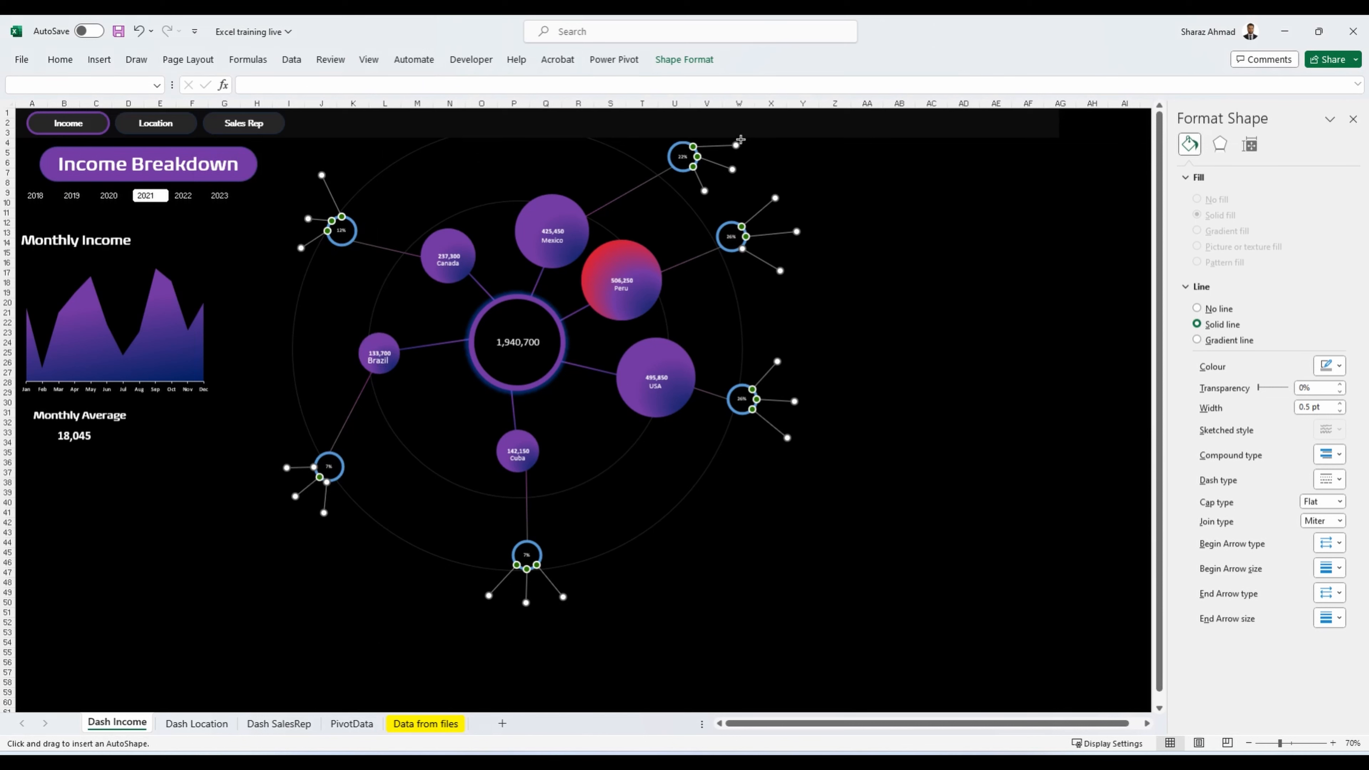
left_click_drag(737, 134, 782, 157)
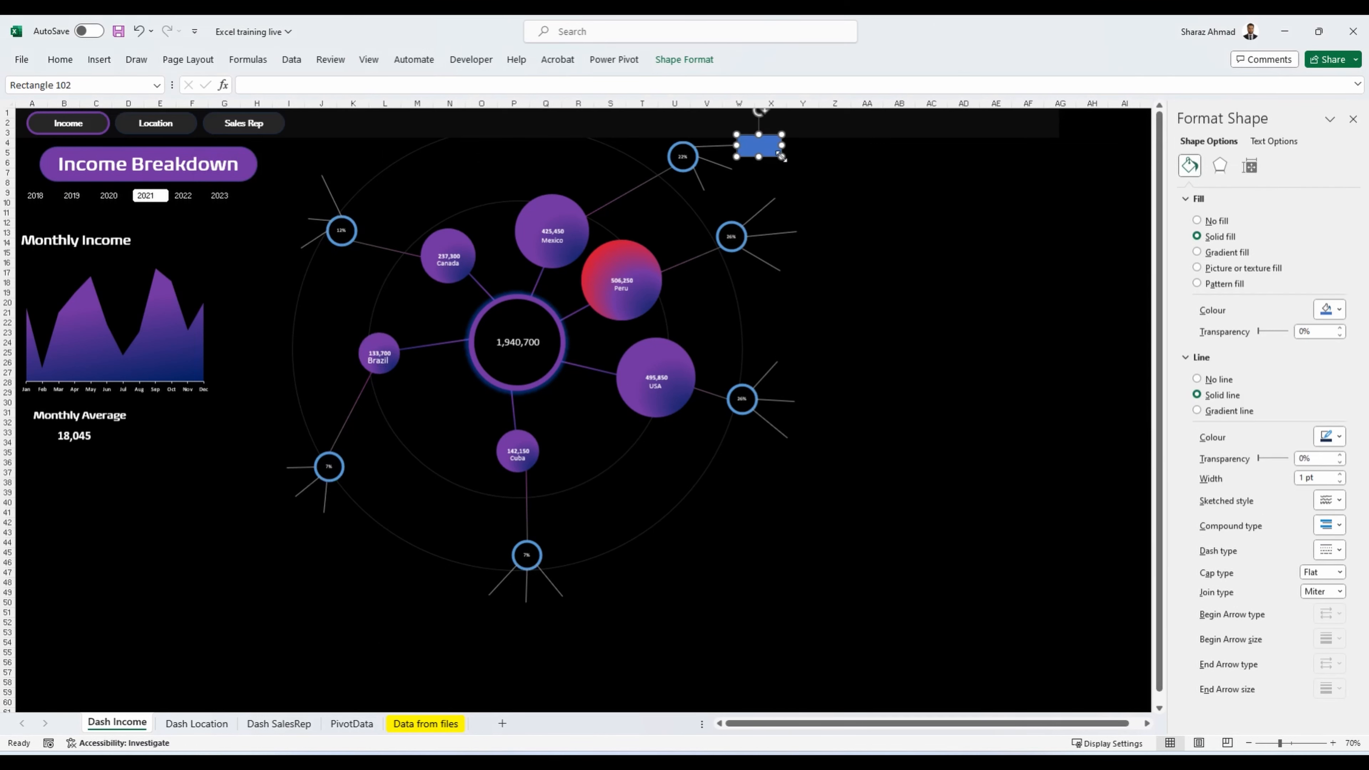
left_click(667, 58)
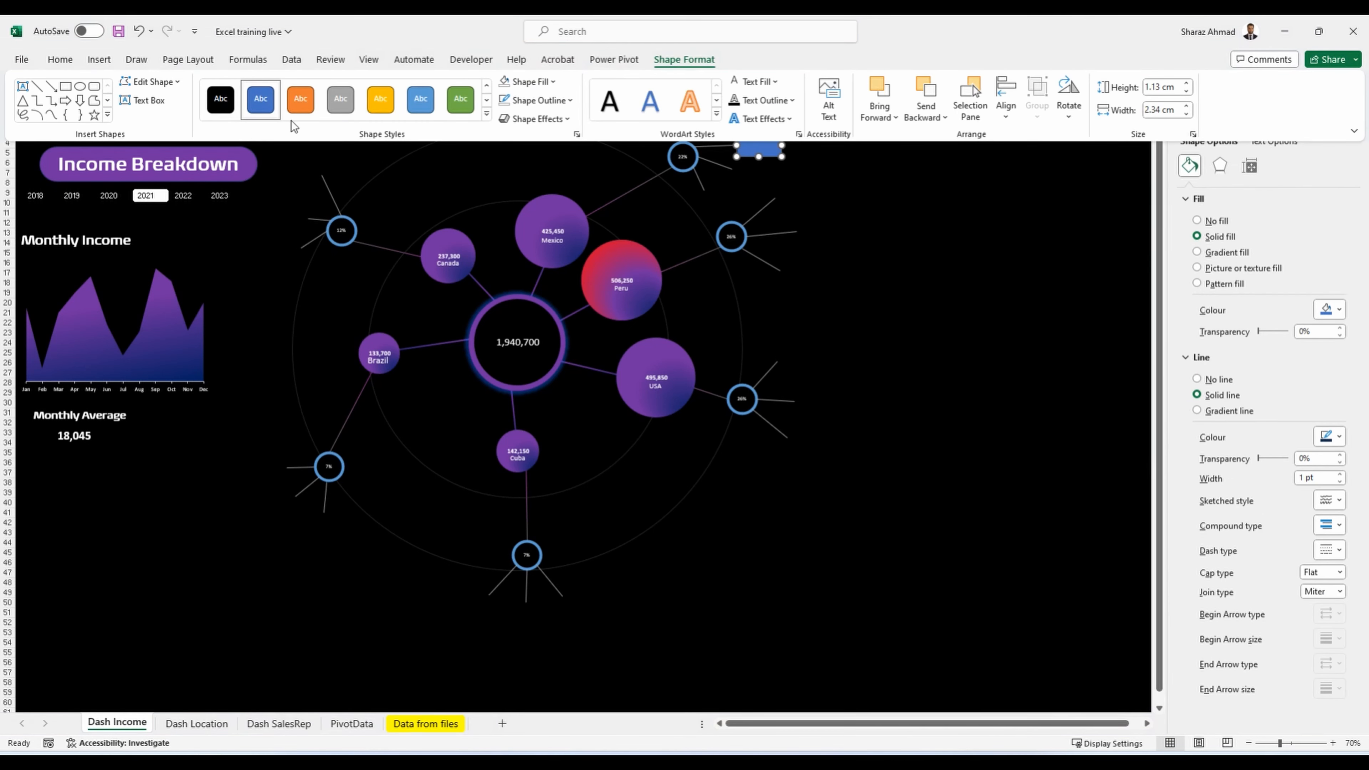
left_click(749, 154)
type("Kitch")
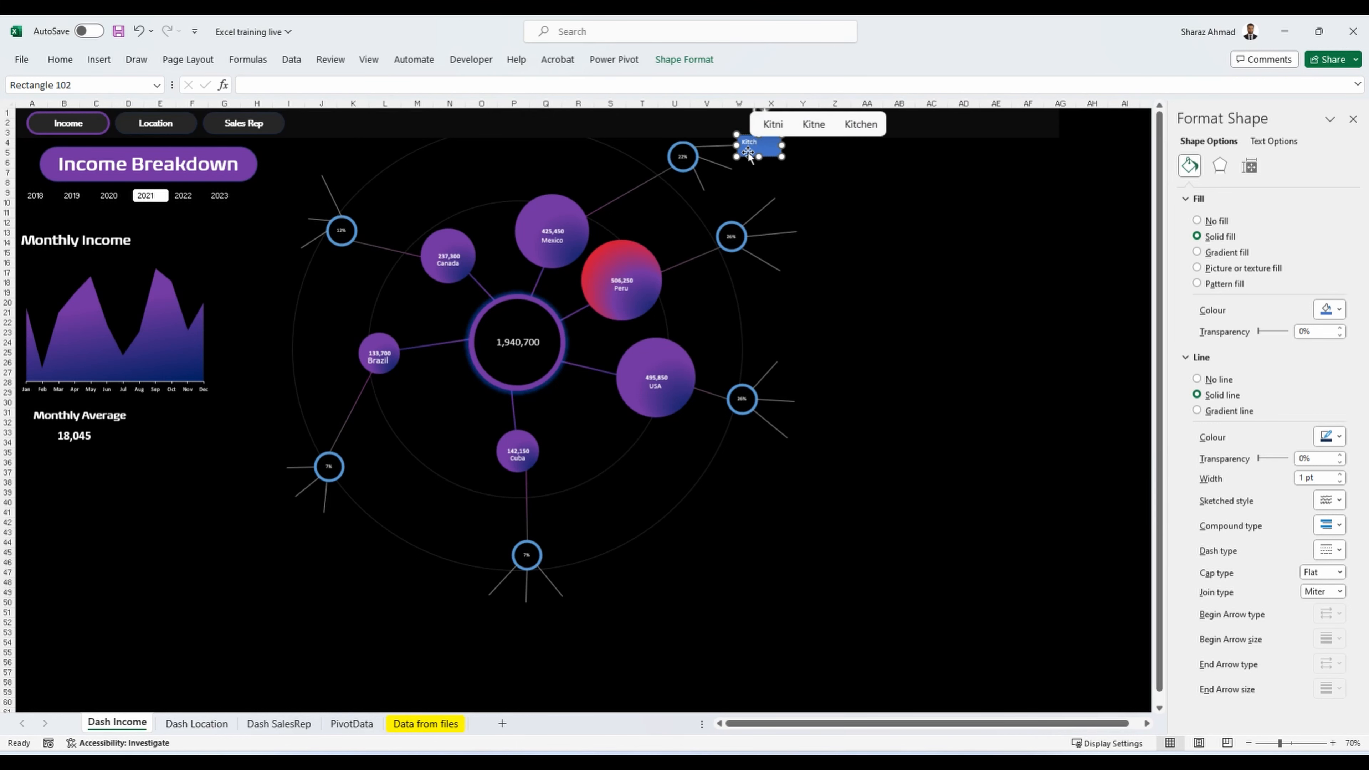
type("en")
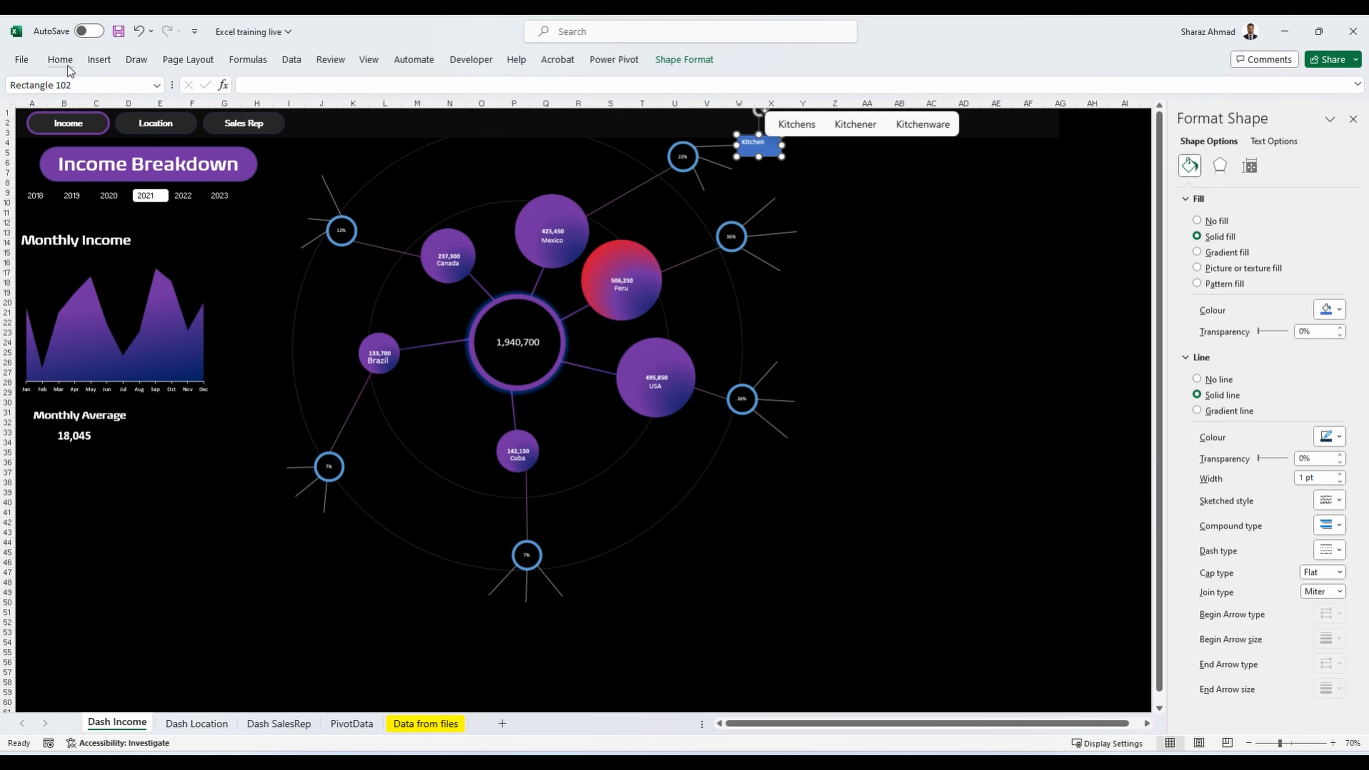
Step: Centre the Kitchen label's text horizontally and vertically, and remove the rectangle's fill and outline
left_click(60, 59)
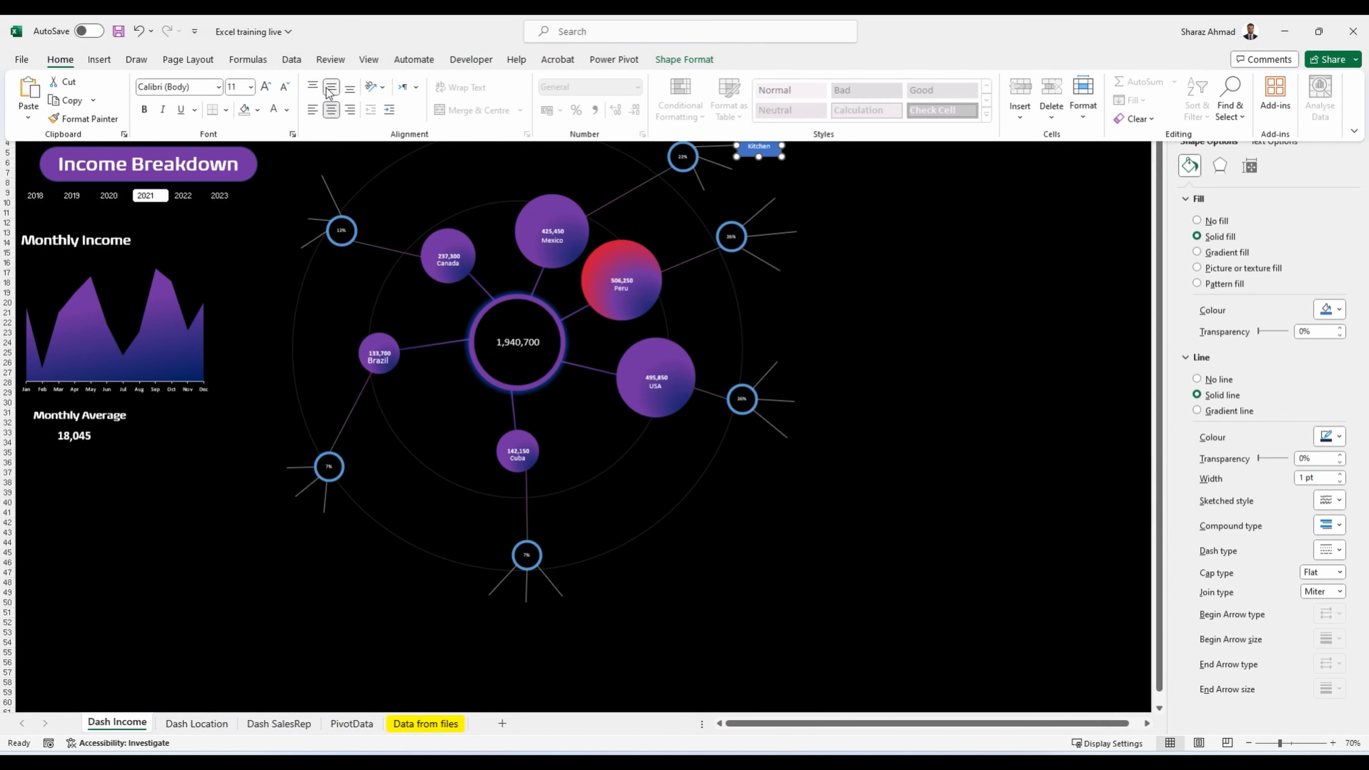
left_click(690, 60)
left_click(526, 81)
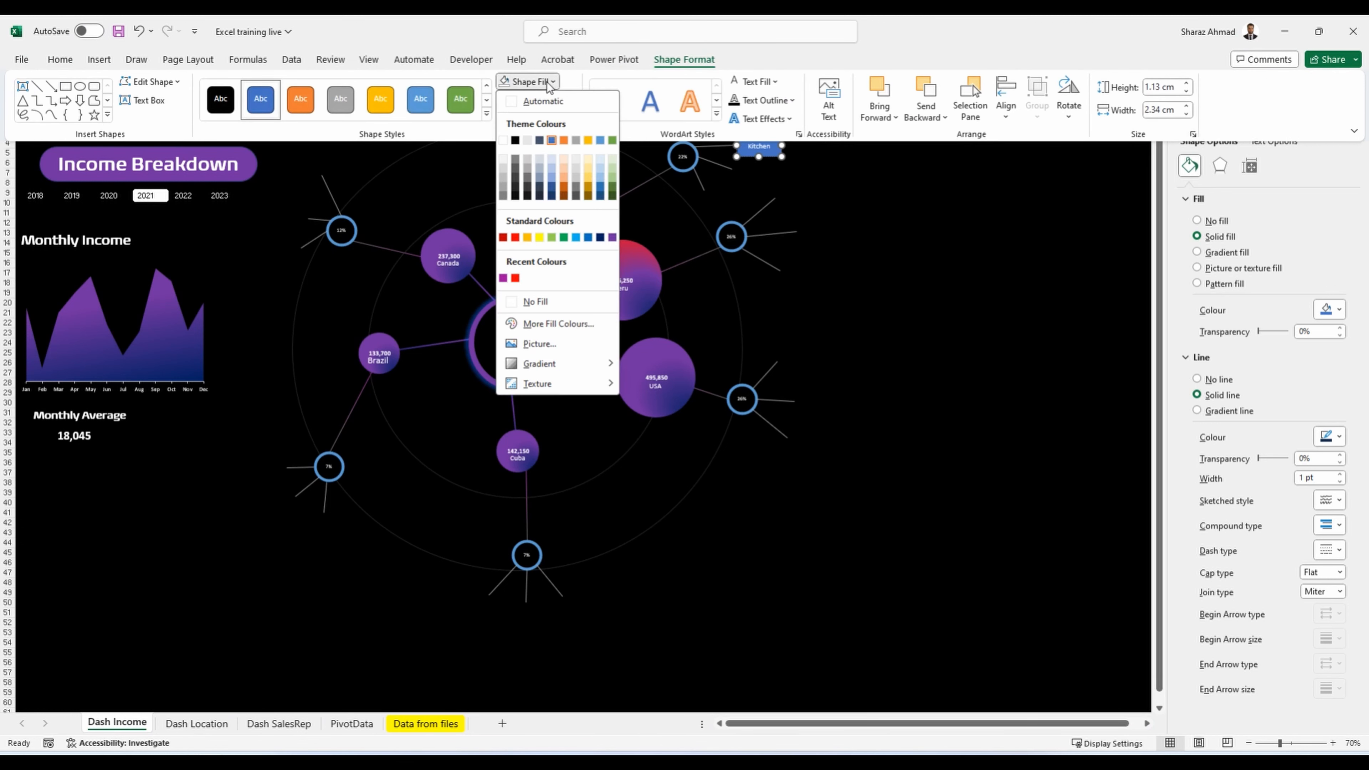
left_click(530, 300)
left_click(535, 100)
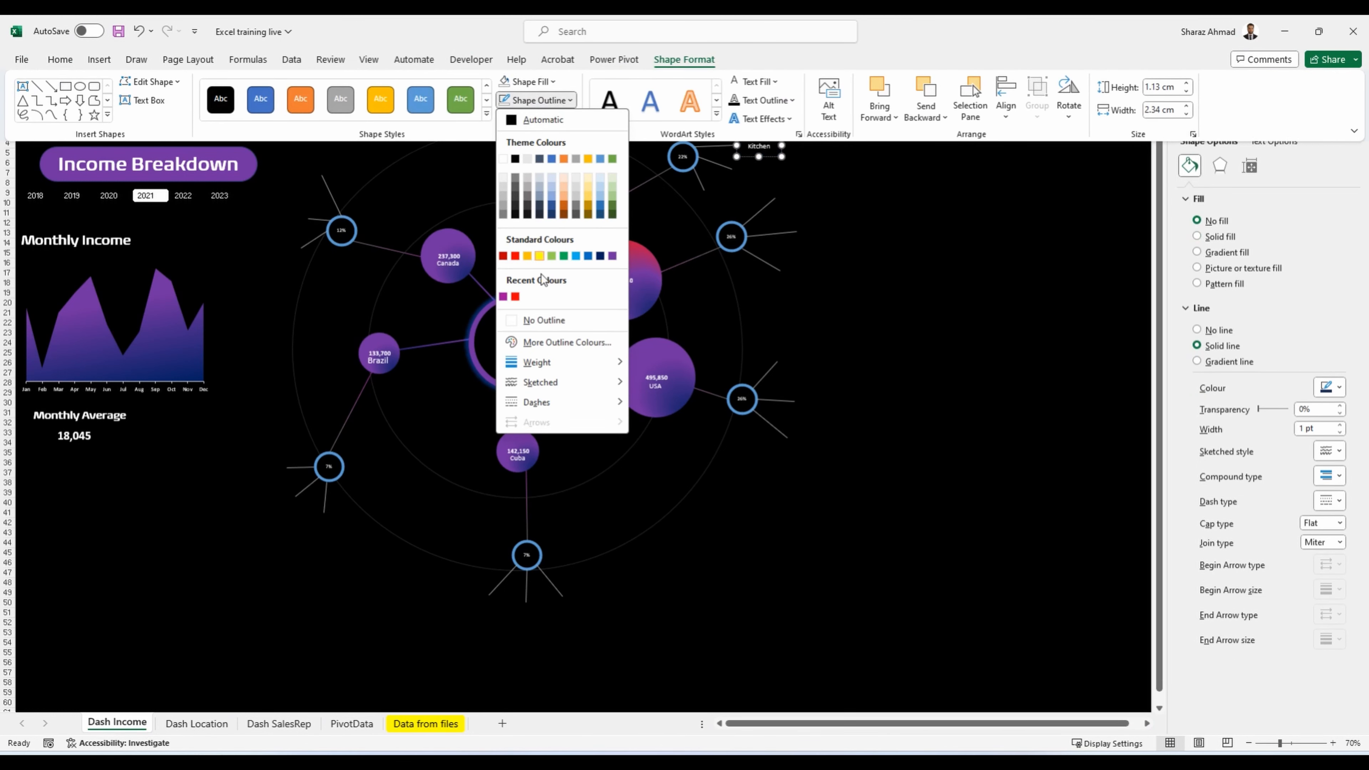
left_click(539, 322)
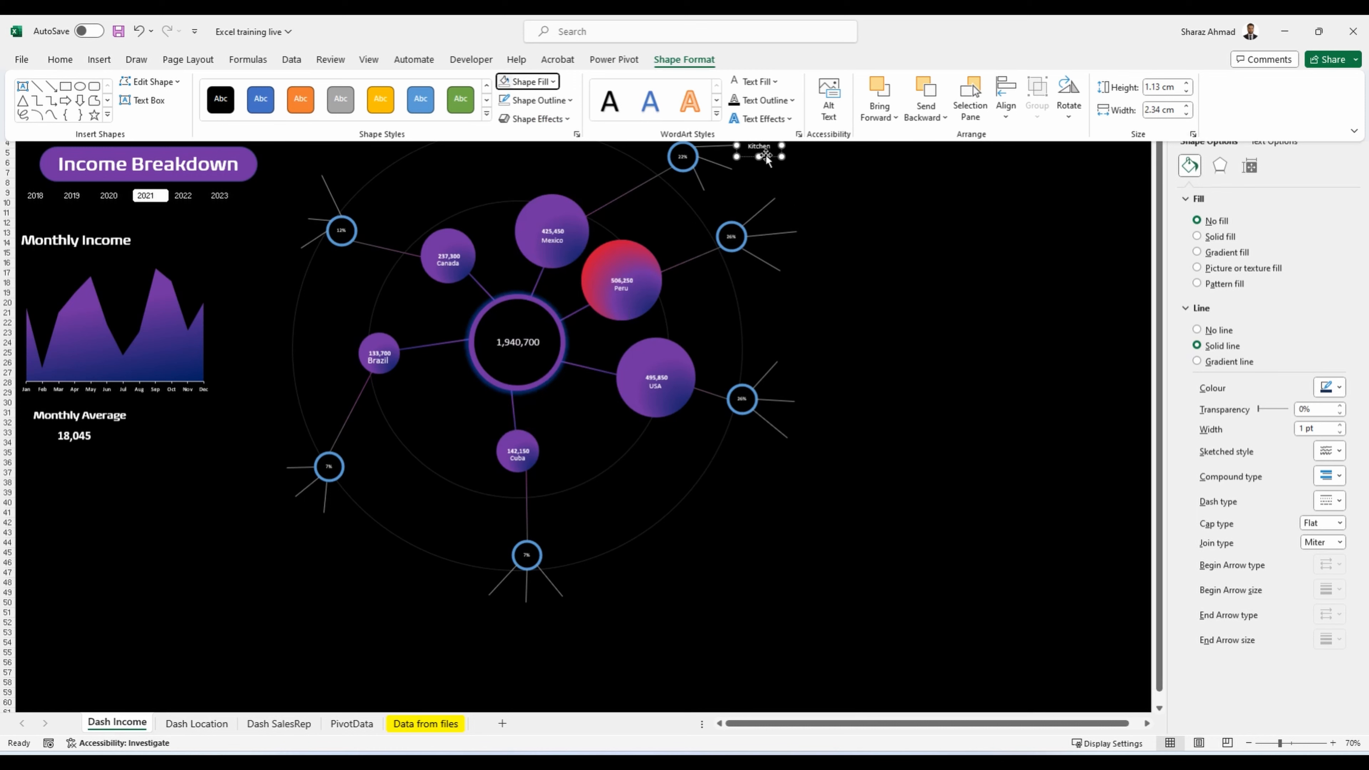
Step: Shrink the Kitchen label and place two duplicates at the ends of Mexico's other two fan lines
left_click(766, 156)
left_click_drag(781, 156, 727, 203)
key("ctrl+d")
key("ctrl+d")
Step: Retitle Mexico's duplicated labels as Living Room and Washer, widening the Living Room label to fit on one line
double_click(747, 170)
type("Living Room")
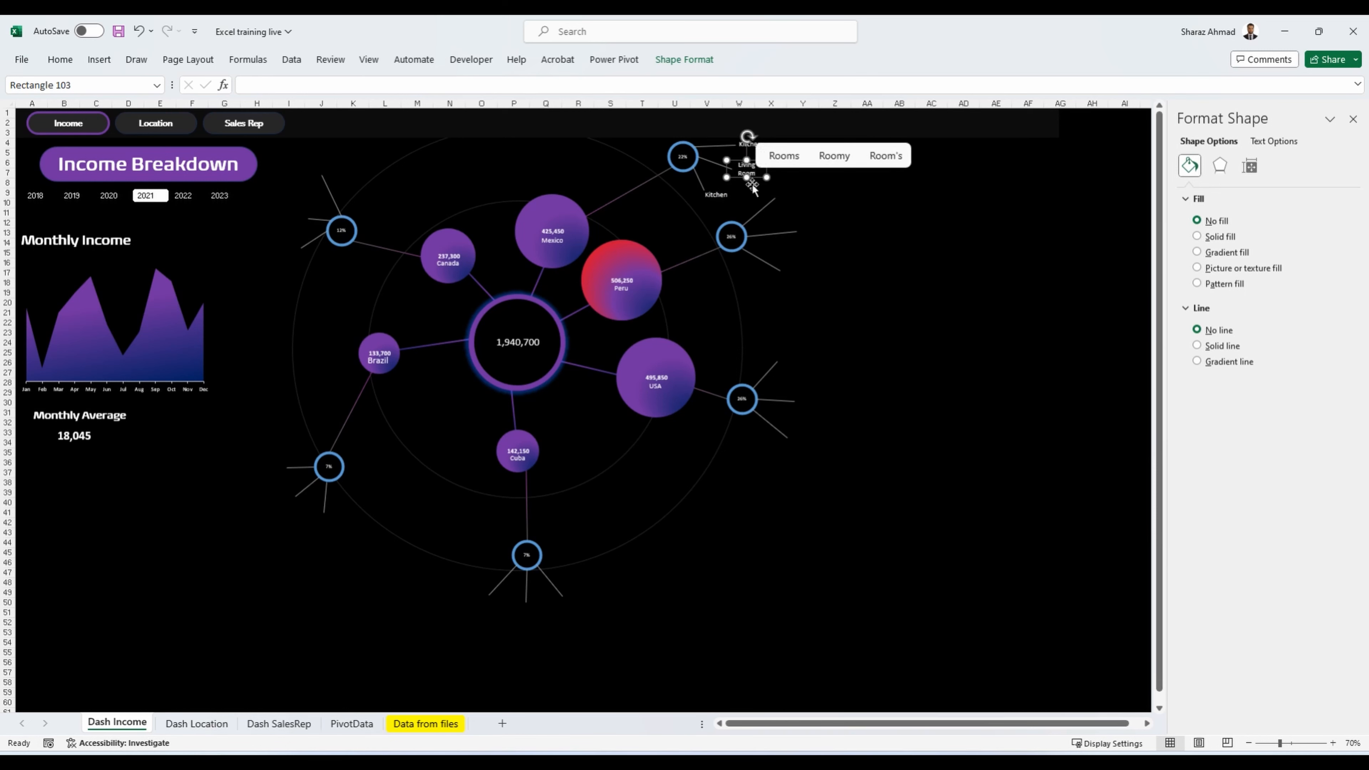
key("Escape")
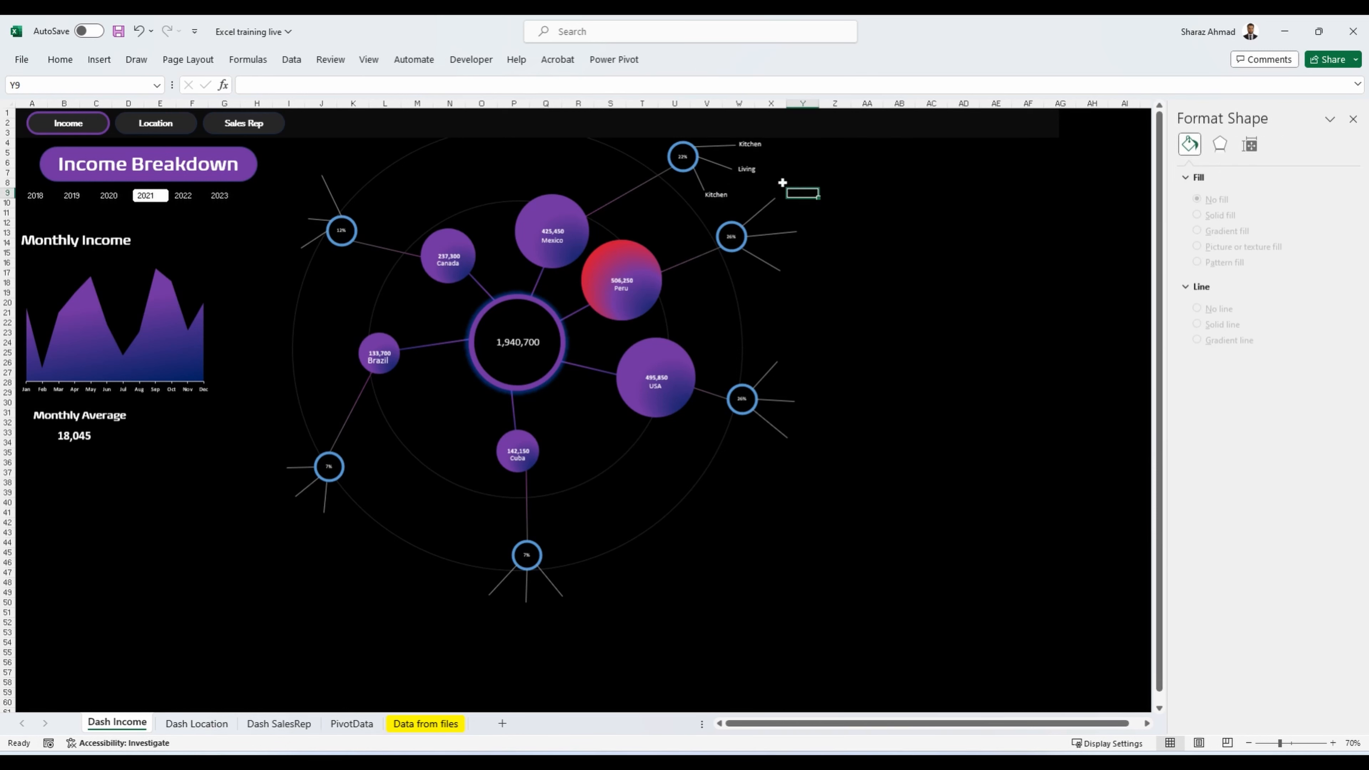
left_click_drag(765, 175, 780, 176)
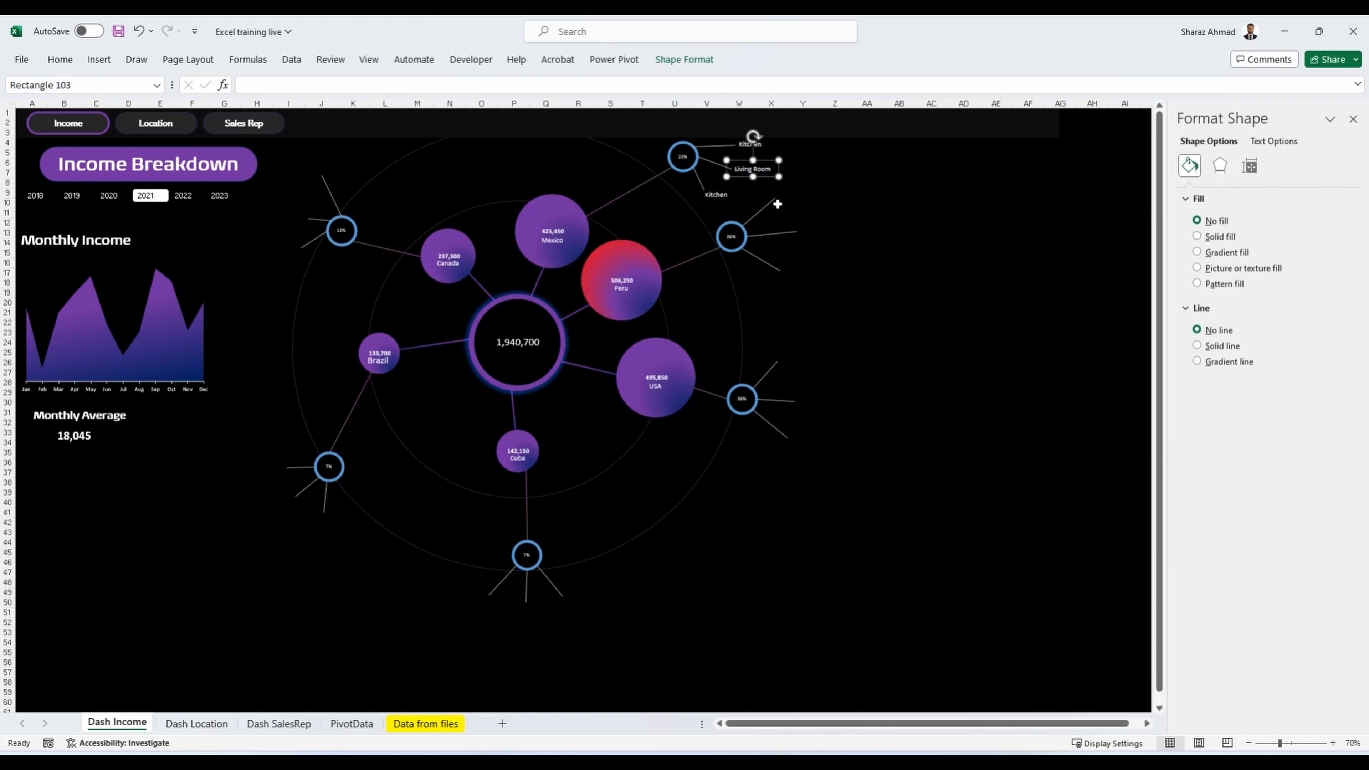
double_click(716, 194)
type("Washer")
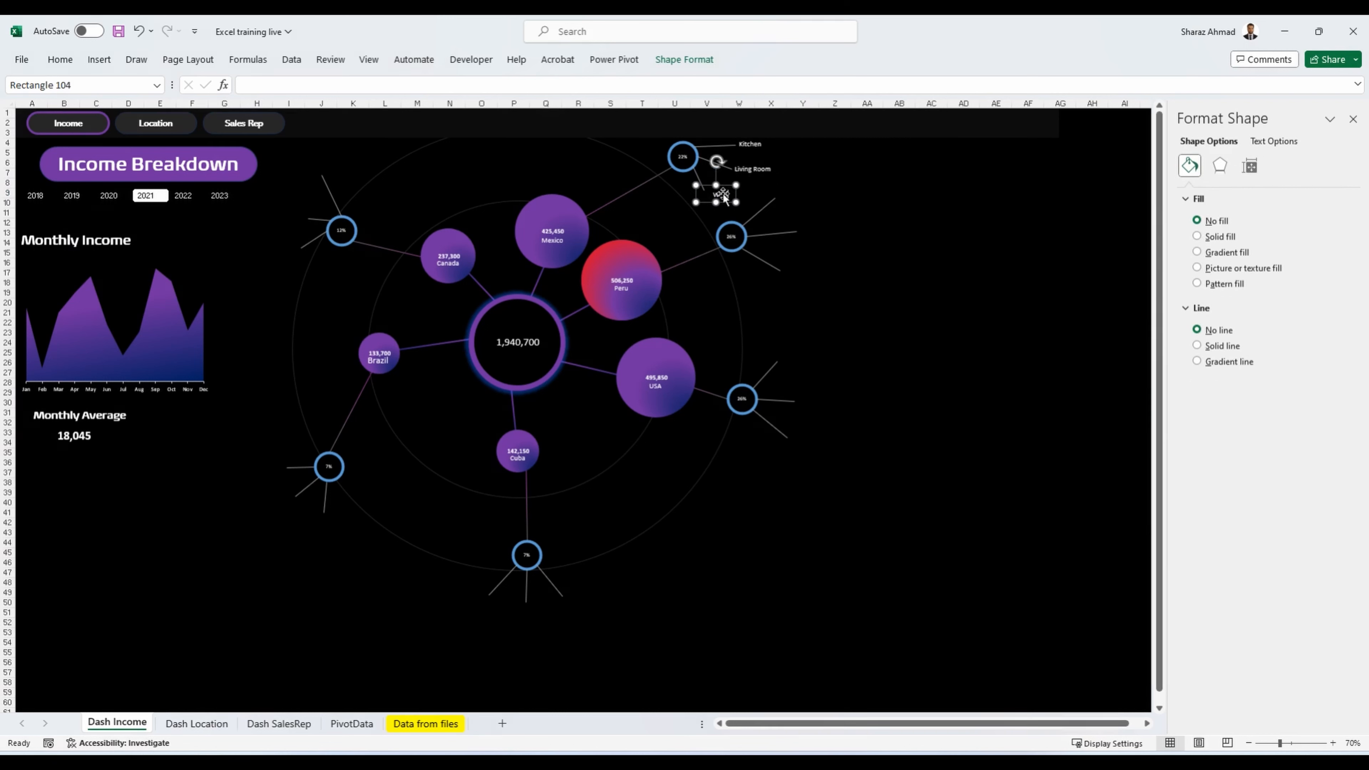
left_click(825, 212)
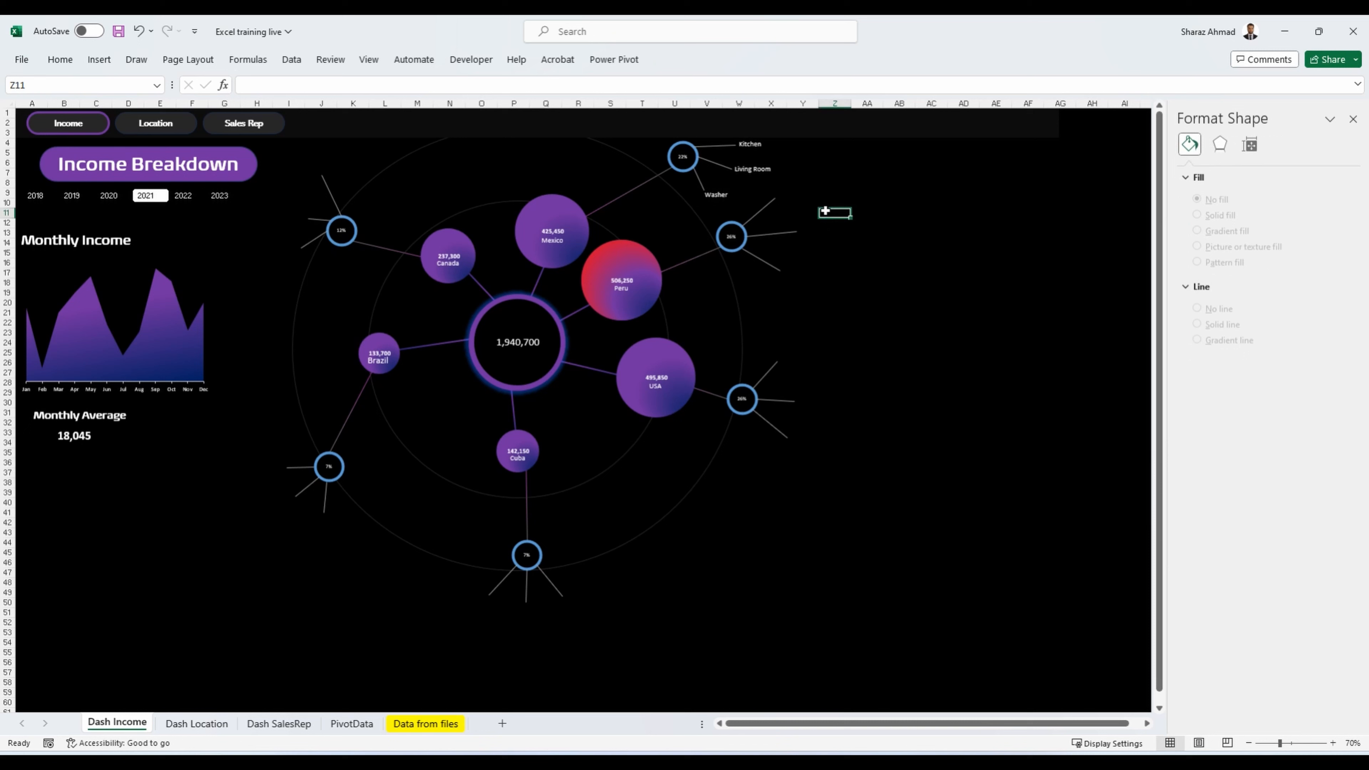
Step: Duplicate the Kitchen label to one fan line end at each of the Peru, USA, Cuba, Brazil and Canada circles
left_click(737, 145)
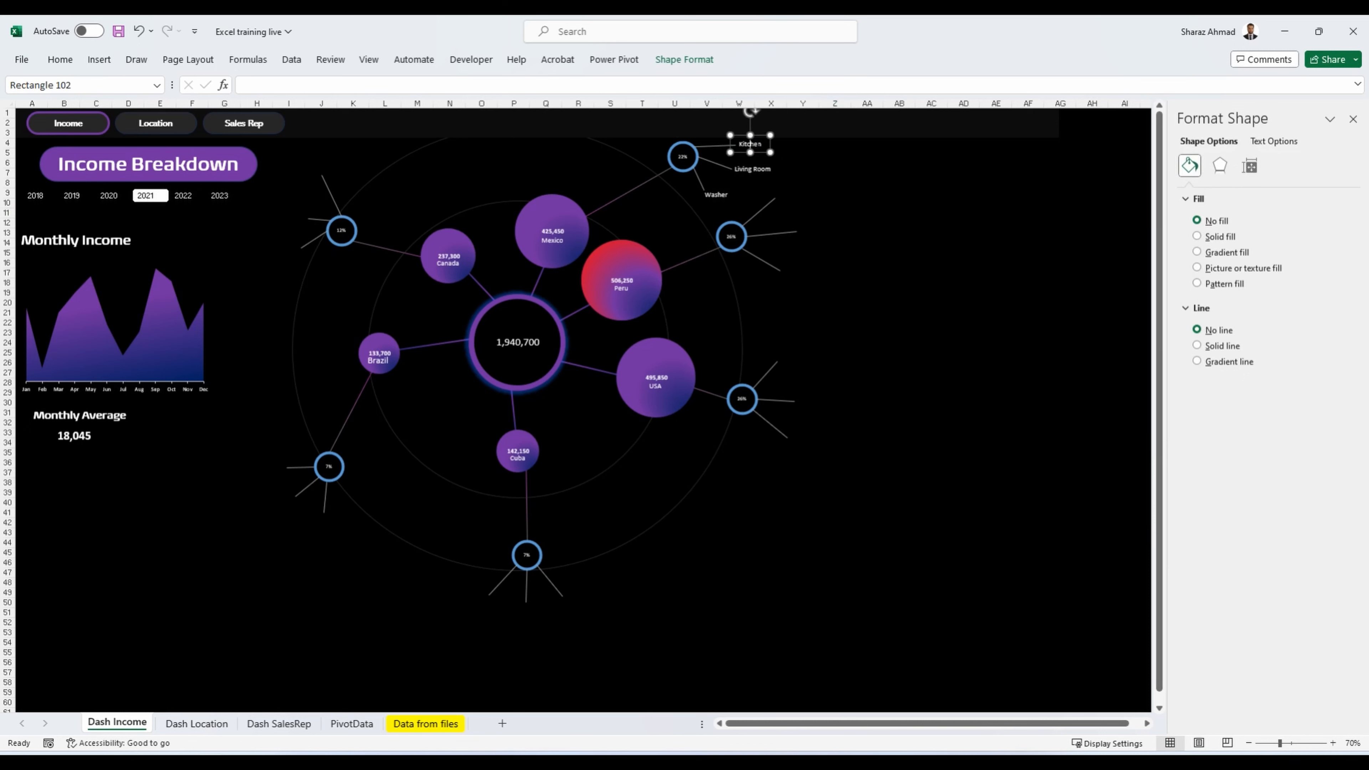
left_click_drag(755, 135, 296, 259)
key("ctrl+d")
key("ctrl+d")
key("ctrl+d")
key("ctrl+d")
Step: Duplicate the Living Room label to the middle fan line end at each of the other five circles
left_click(765, 168)
key("ctrl+d")
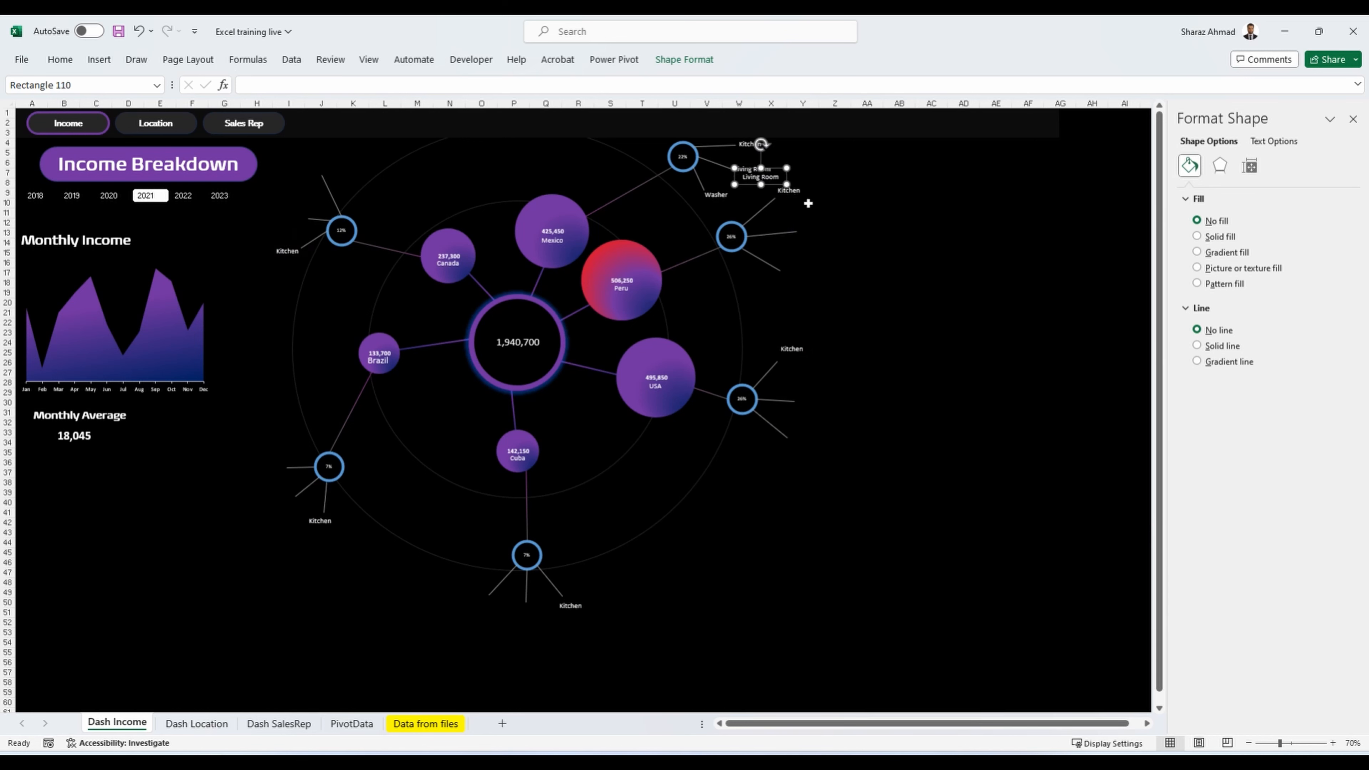
left_click_drag(771, 183, 285, 218)
key("ctrl+d")
key("ctrl+d")
key("ctrl+d")
key("ctrl+d")
Step: Duplicate the Washer label to the remaining fan line end at each of the other five circles
left_click(731, 200)
left_click(716, 194)
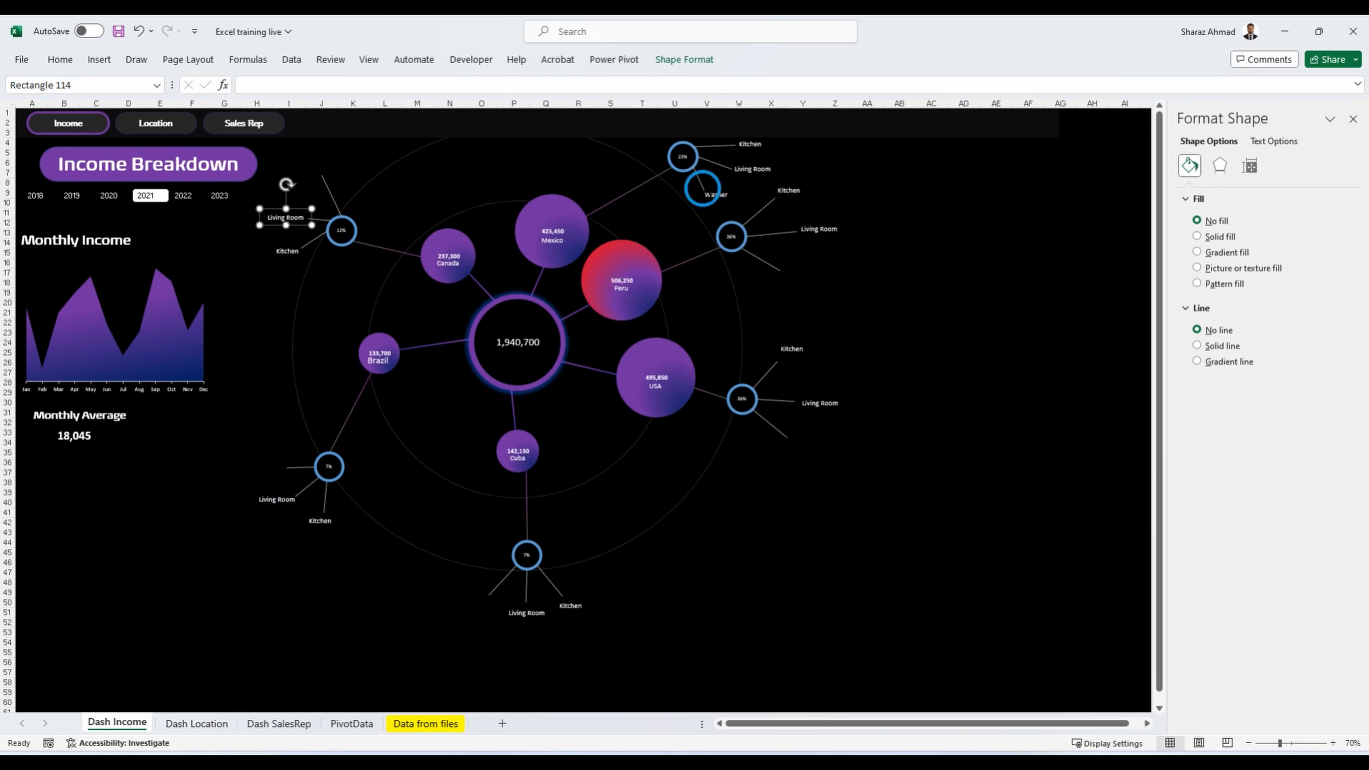
key("ctrl+d")
left_click_drag(722, 200, 314, 181)
key("ctrl+d")
key("ctrl+d")
key("ctrl+d")
key("ctrl+d")
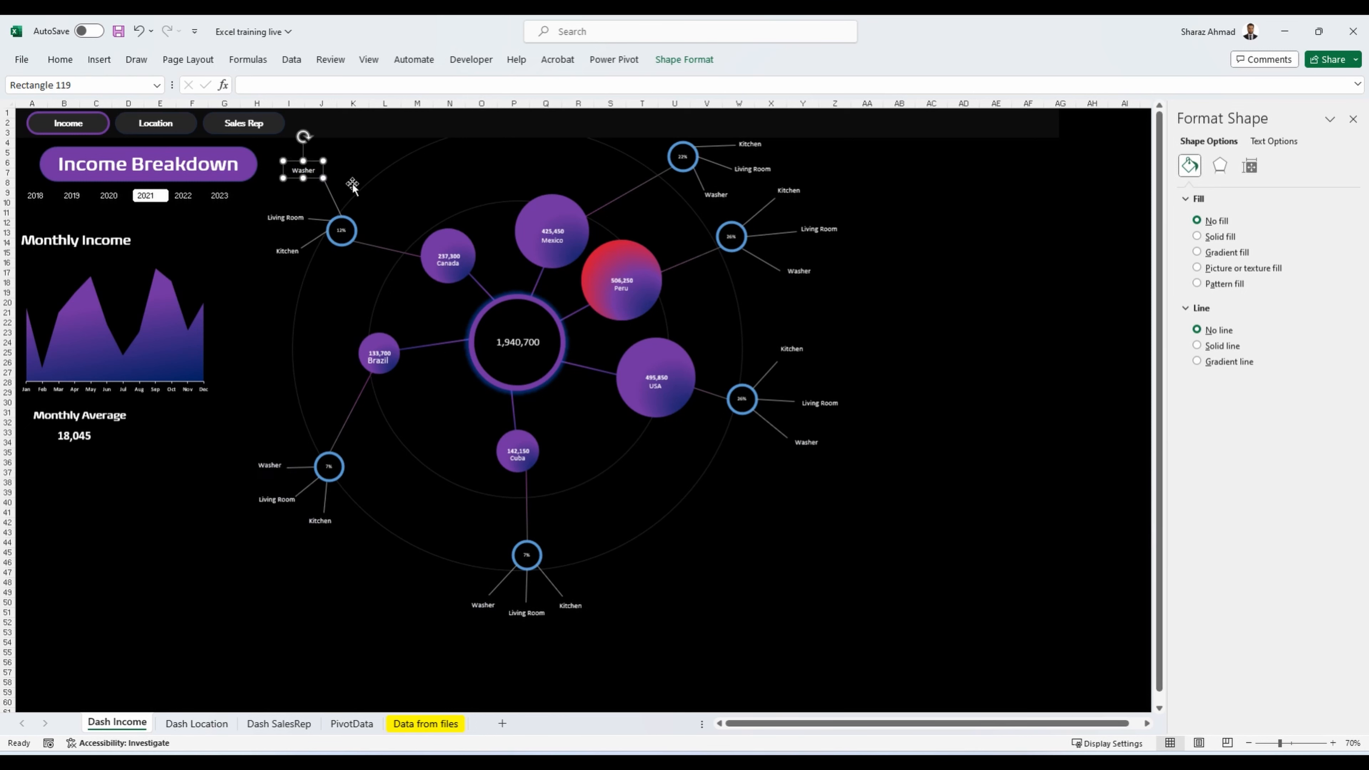
Step: Duplicate Canada's Washer label and place the copy directly beneath Mexico's Kitchen label
key("ctrl+d")
left_click_drag(320, 184, 760, 161)
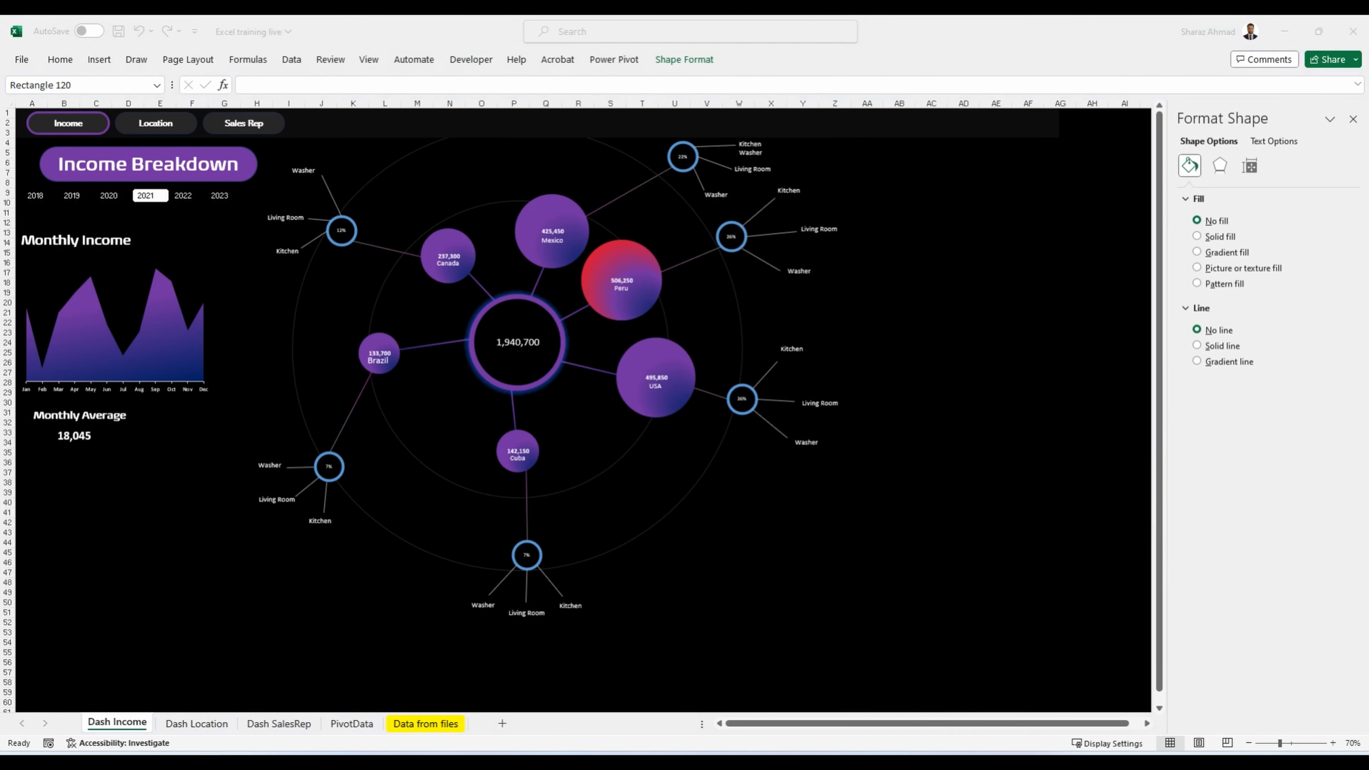
left_click(759, 155)
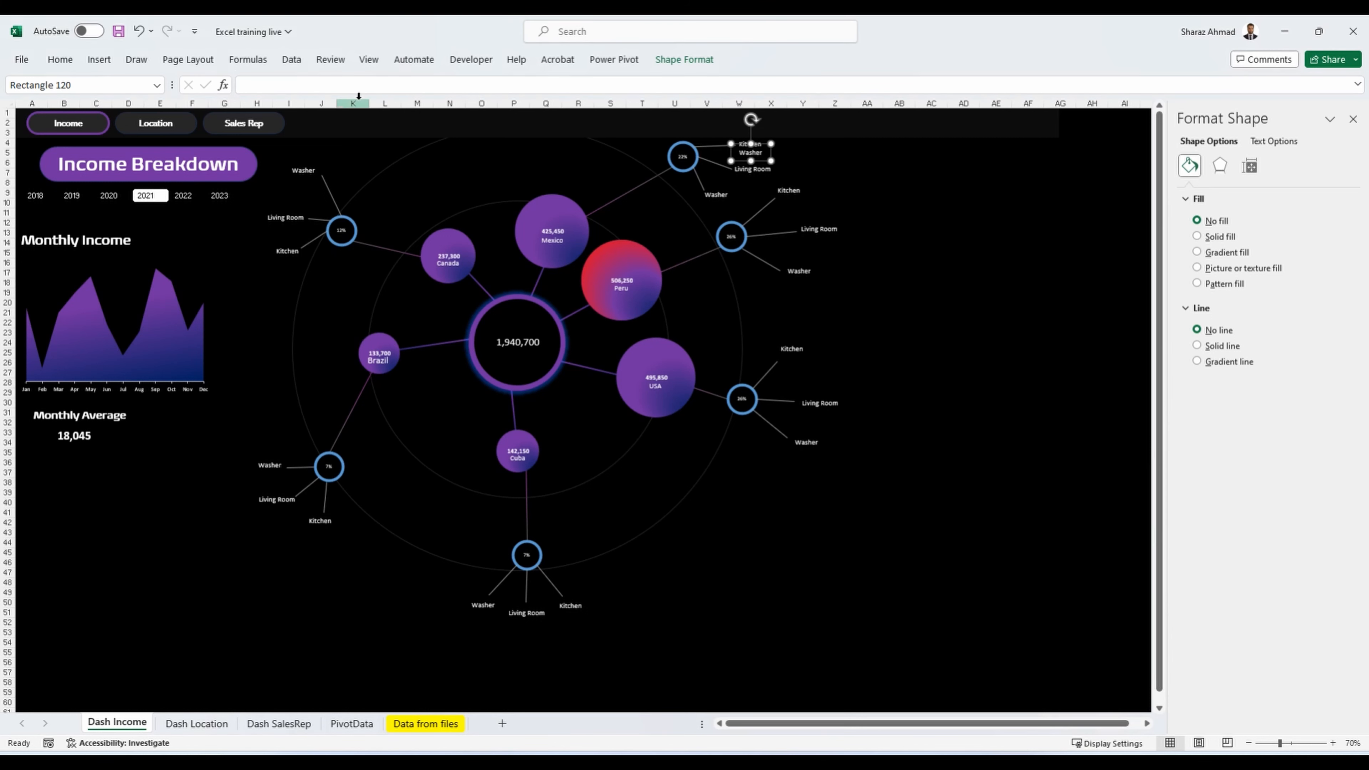
left_click(350, 88)
double_click(752, 154)
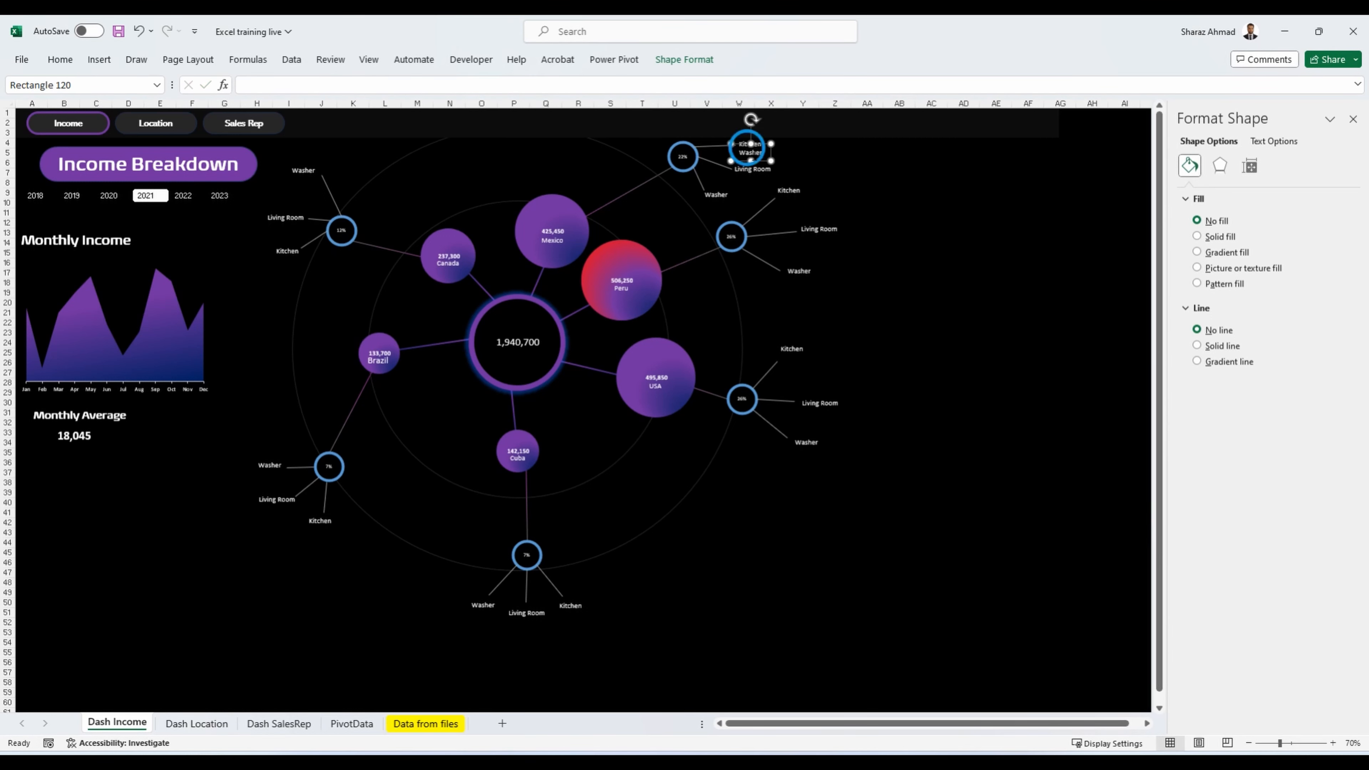
Step: Link the copied label beneath Mexico's Kitchen label to PivotData!P17
left_click(483, 84)
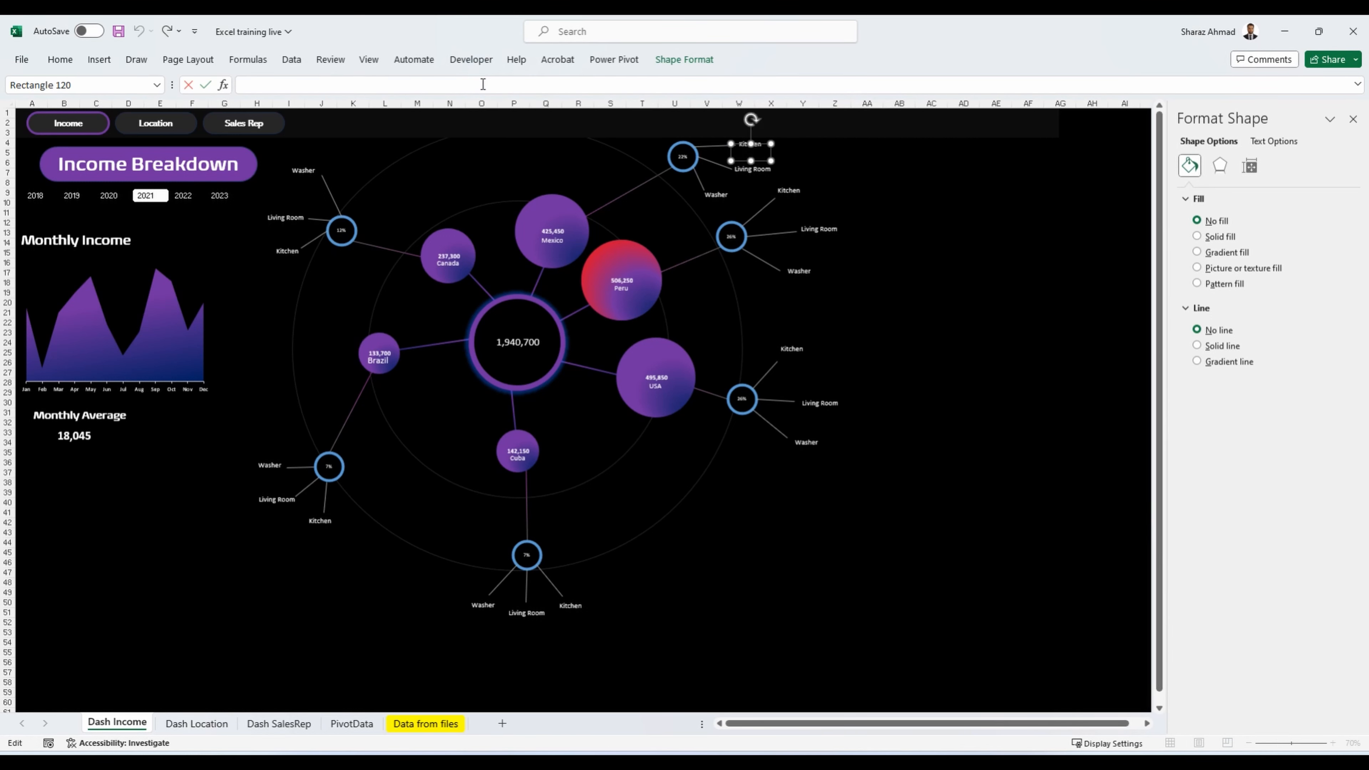
left_click(331, 729)
left_click_drag(892, 724, 952, 710)
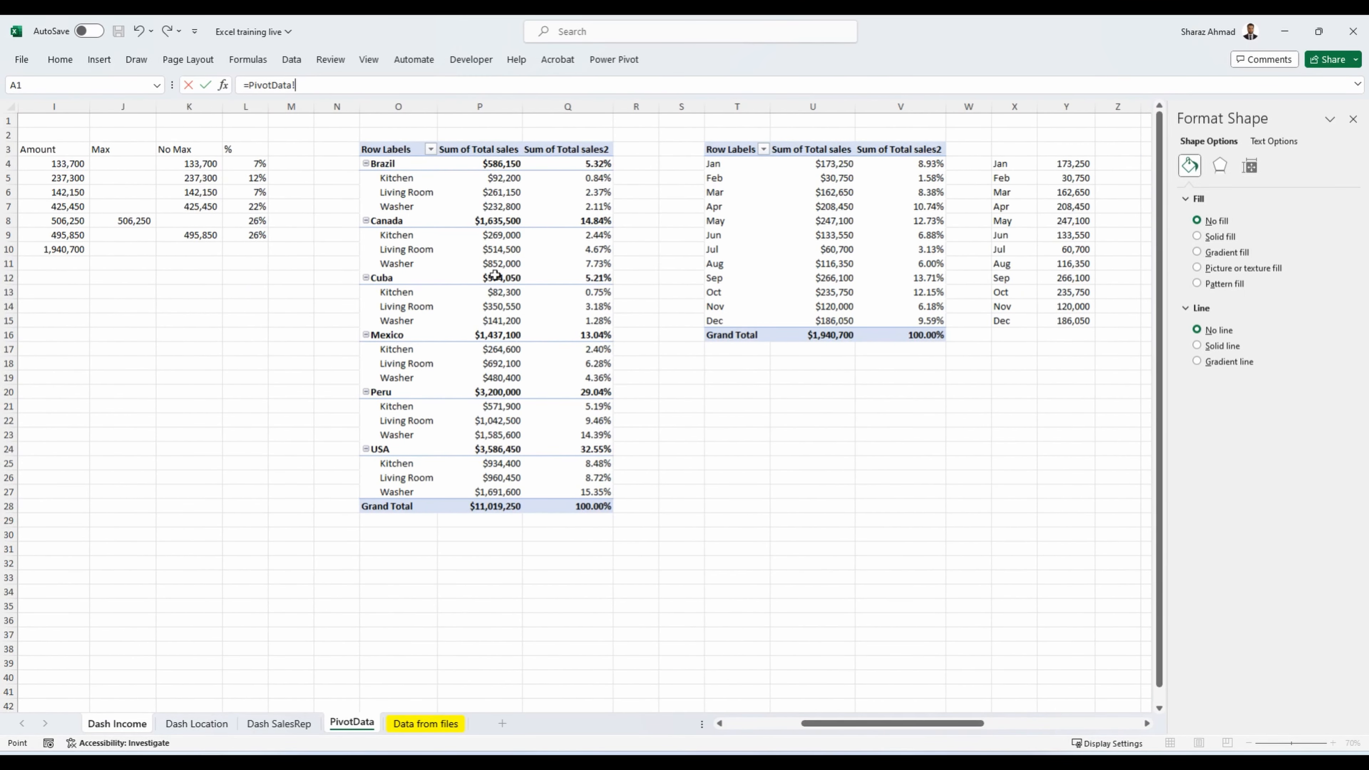
left_click(495, 346)
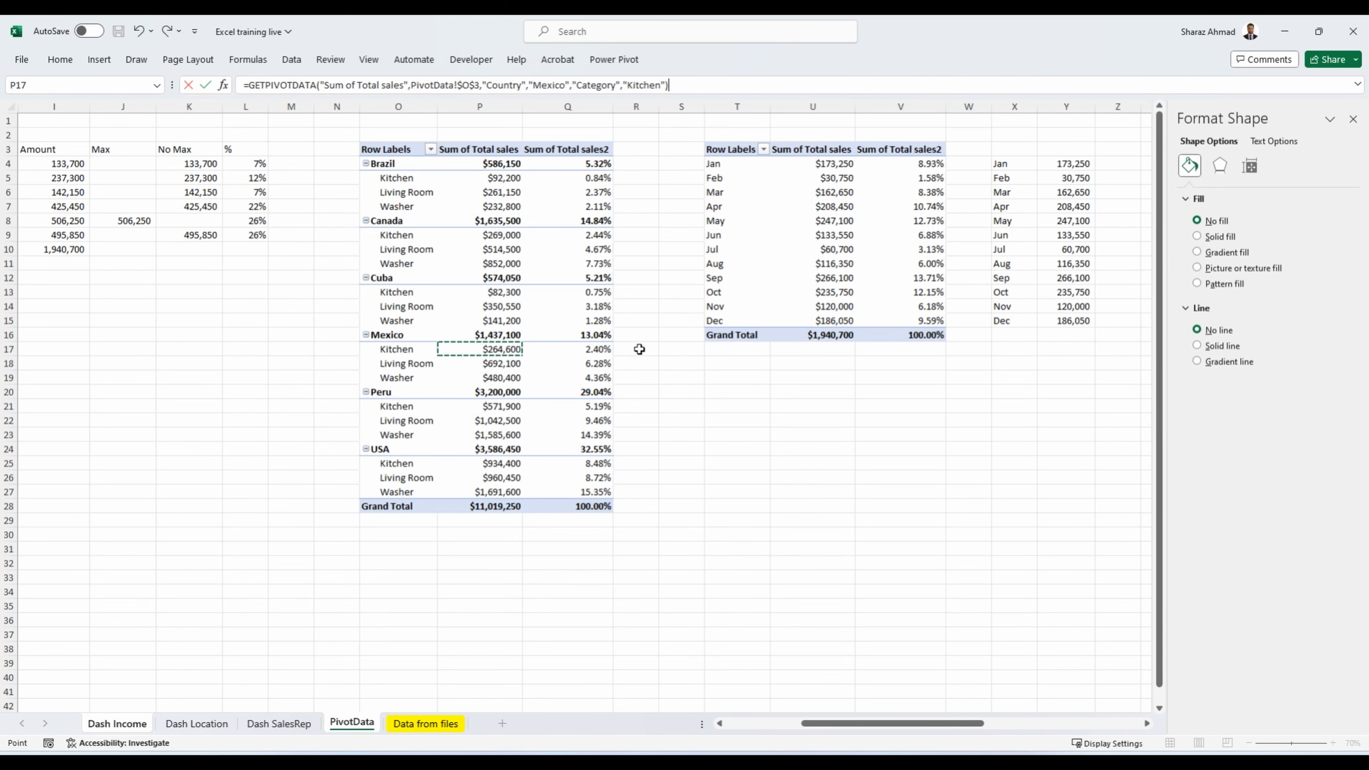
left_click(346, 350)
key("Return")
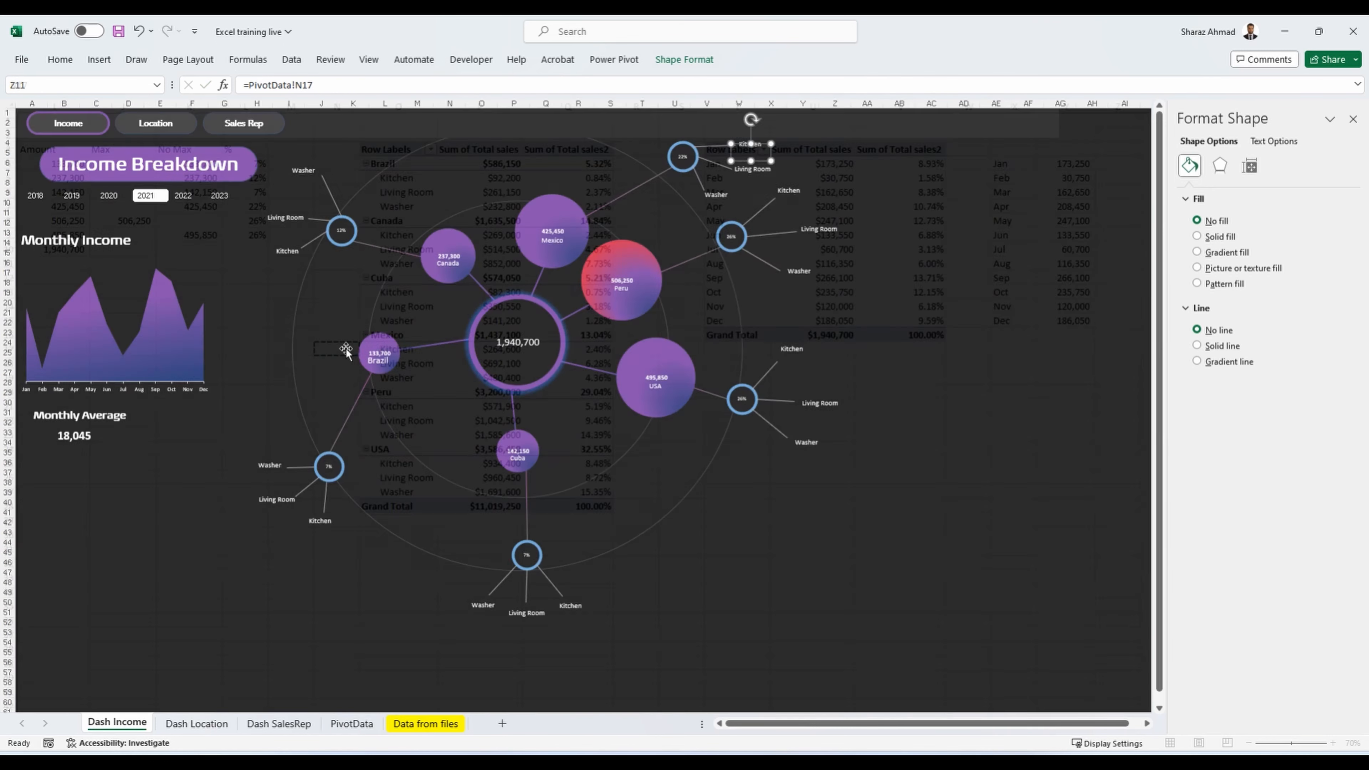
left_click(303, 87)
key("BackSpace")
type("P")
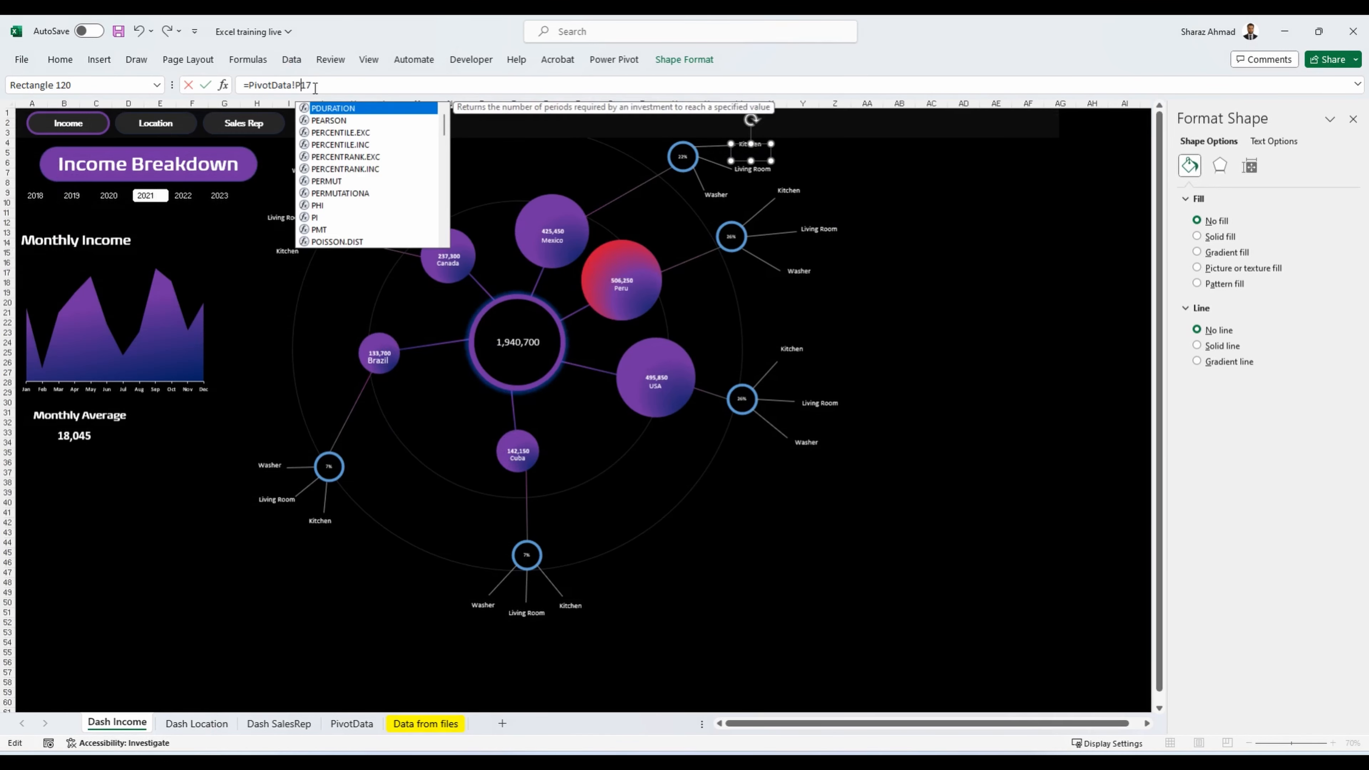
key("Return")
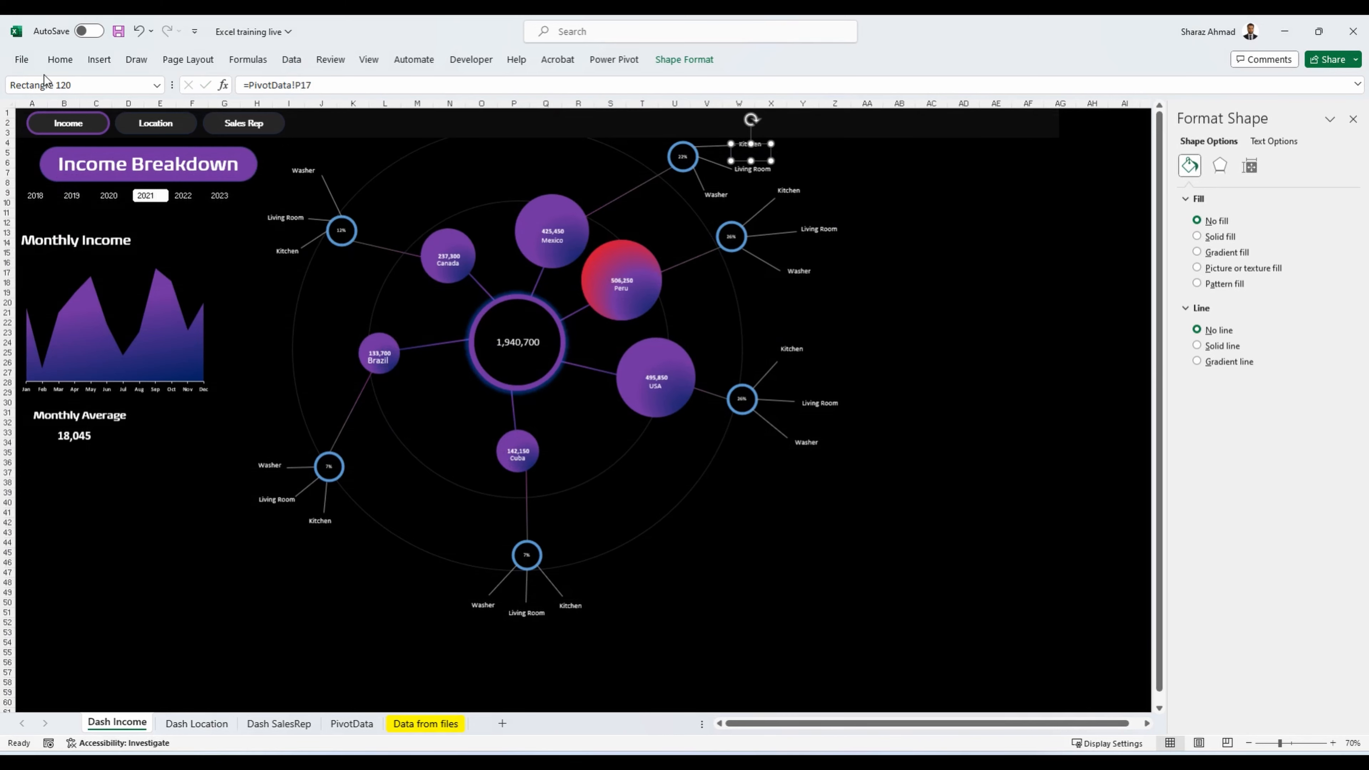
Step: Check the column and row of Mexico's Kitchen sales on the PivotData sheet, then return to Dash Income
left_click(60, 59)
left_click(410, 722)
left_click(352, 723)
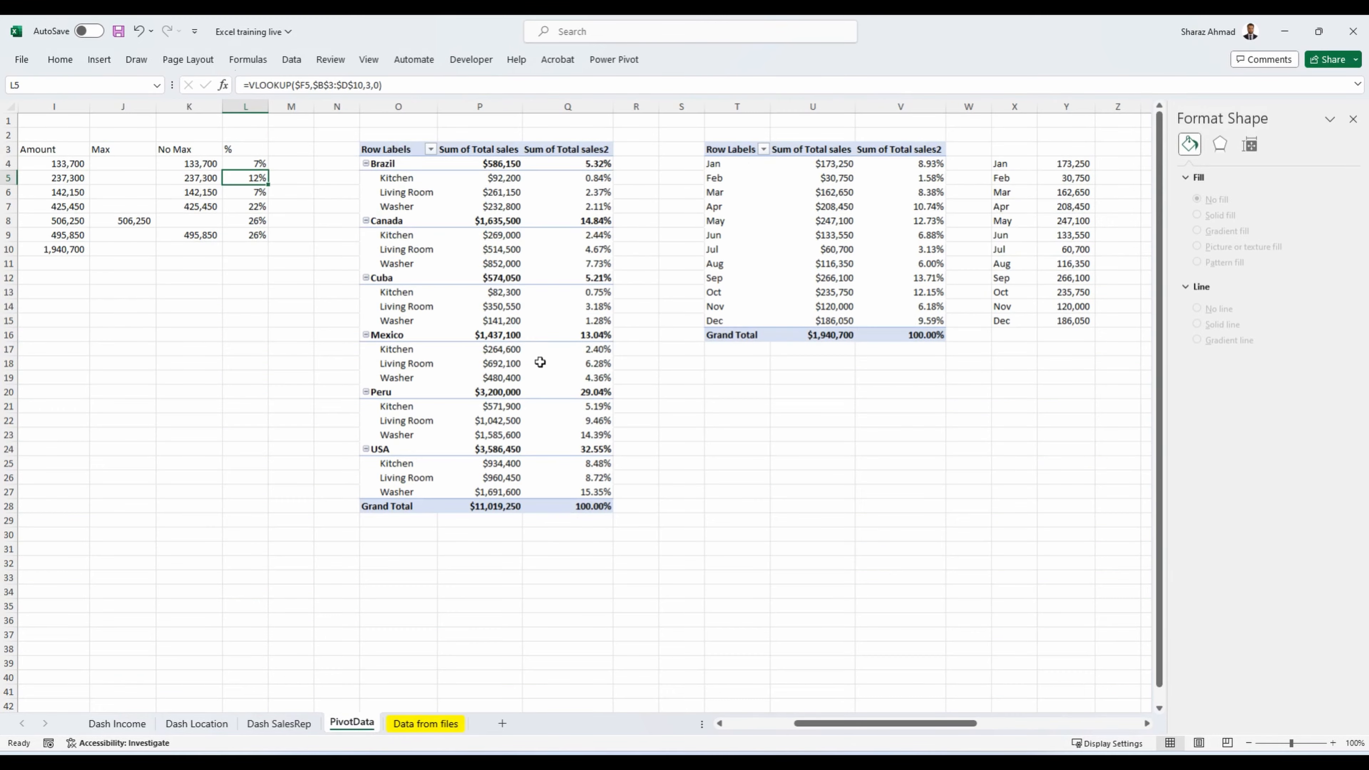
left_click(509, 110)
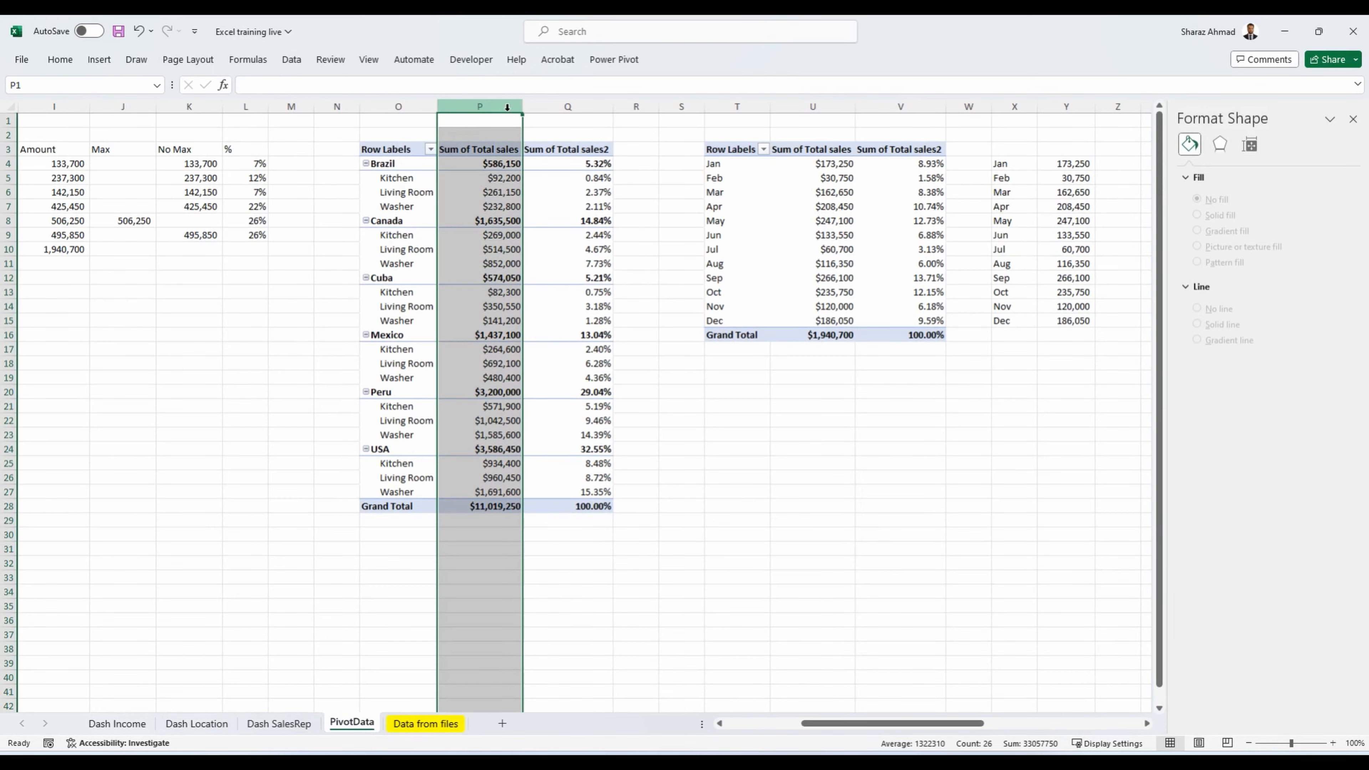
left_click(3, 349)
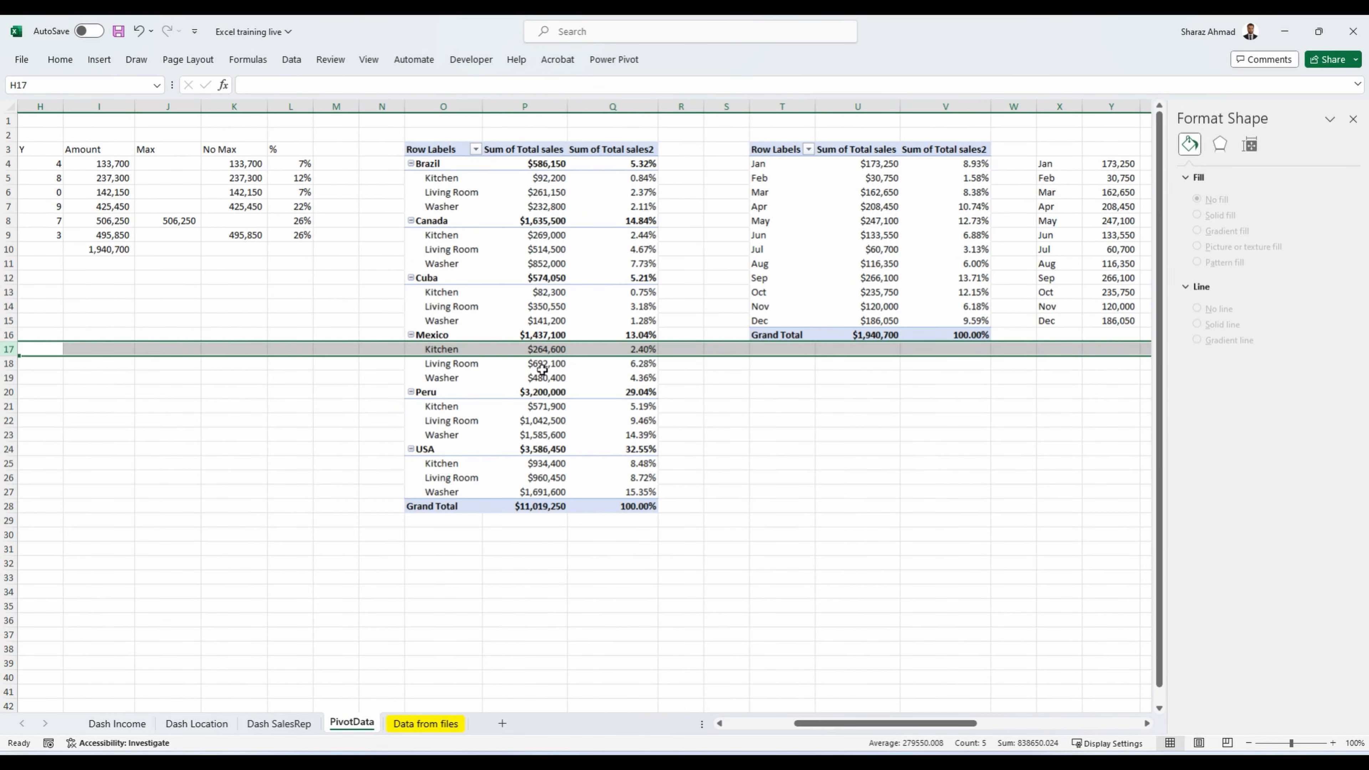
left_click(117, 723)
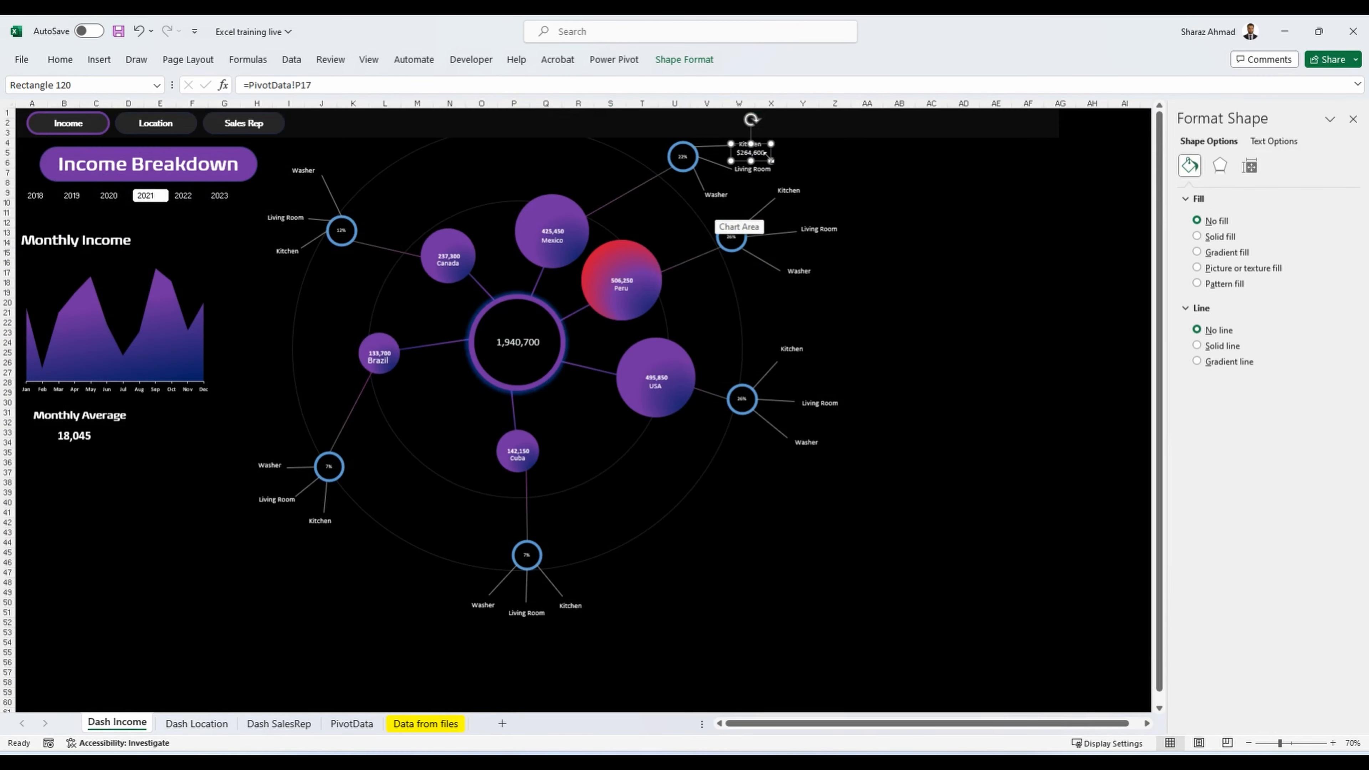
Step: Copy the linked value label beneath Mexico's Living Room label and link the copy to PivotData!P18
key("ctrl+c")
key("ctrl+v")
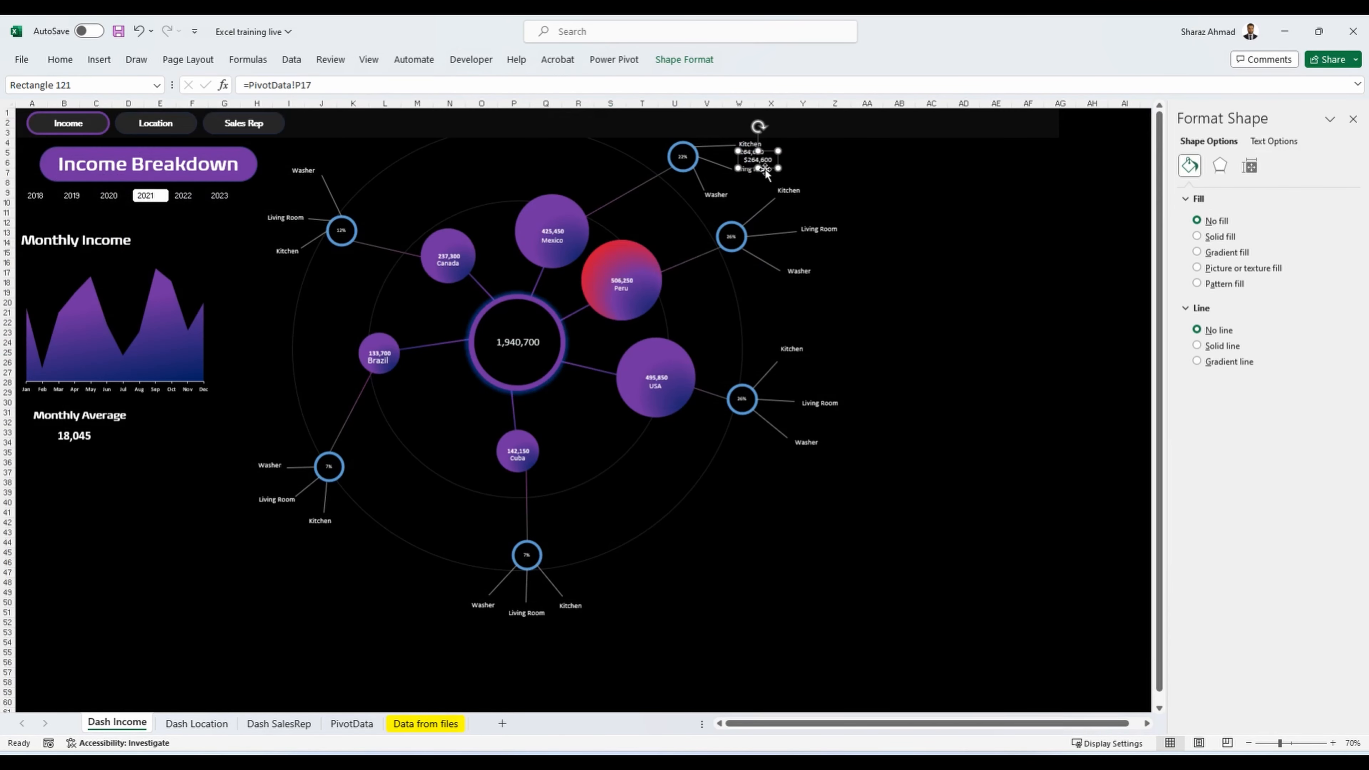
left_click_drag(766, 172, 760, 190)
left_click(362, 91)
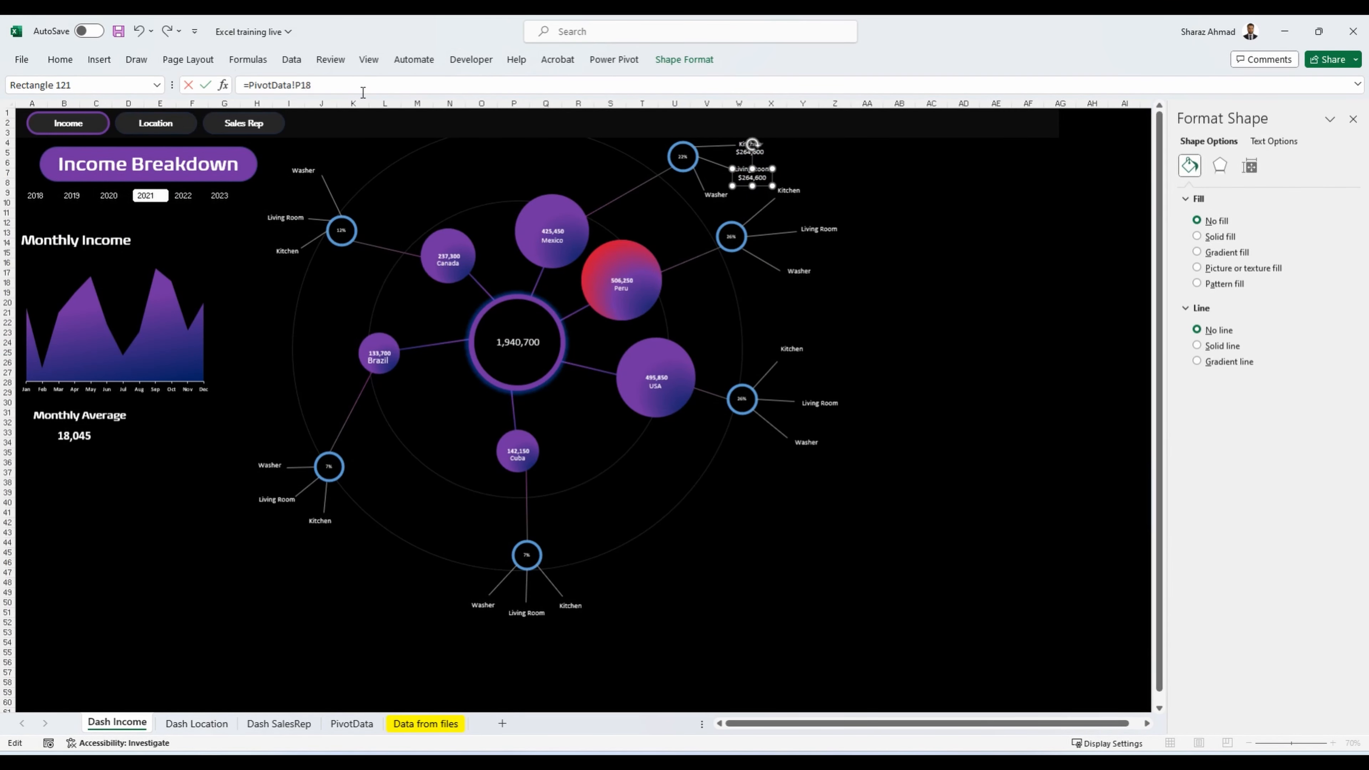
key("Return")
left_click(60, 59)
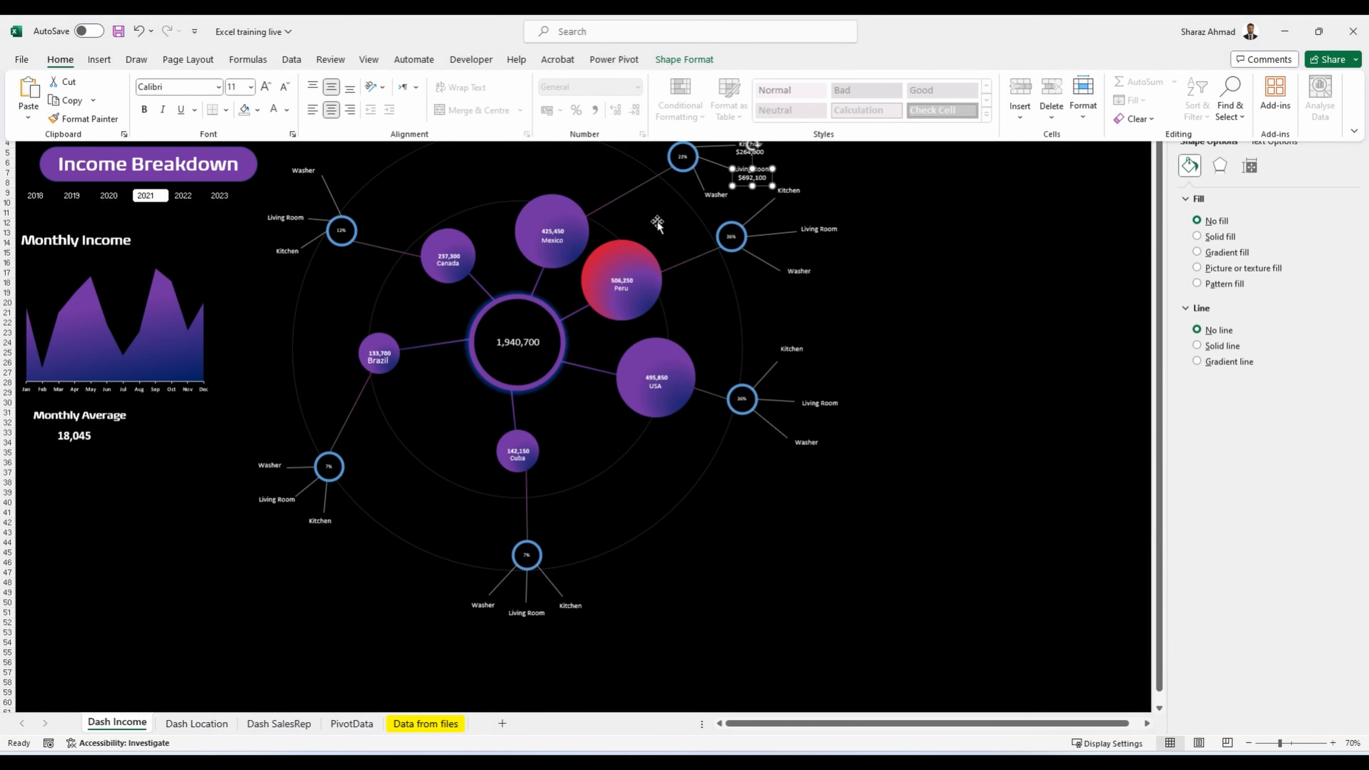
Step: Copy the Living Room value label and place the copy beneath Mexico's Washer label
key("ctrl+c")
key("ctrl+v")
left_click(769, 194)
left_click_drag(769, 194, 728, 210)
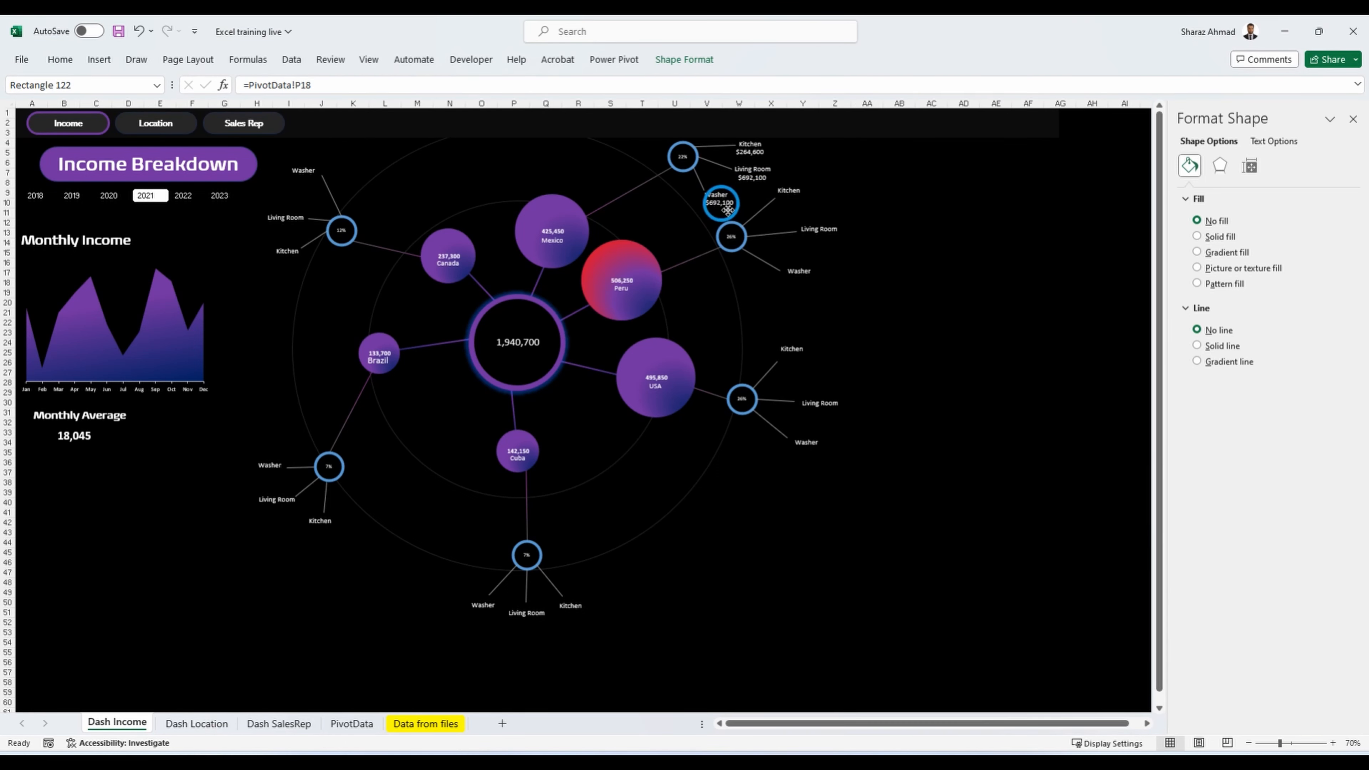
Step: Keep the ribbon expanded and link the value label beneath Mexico's Washer label to PivotData!P19
left_click(59, 59)
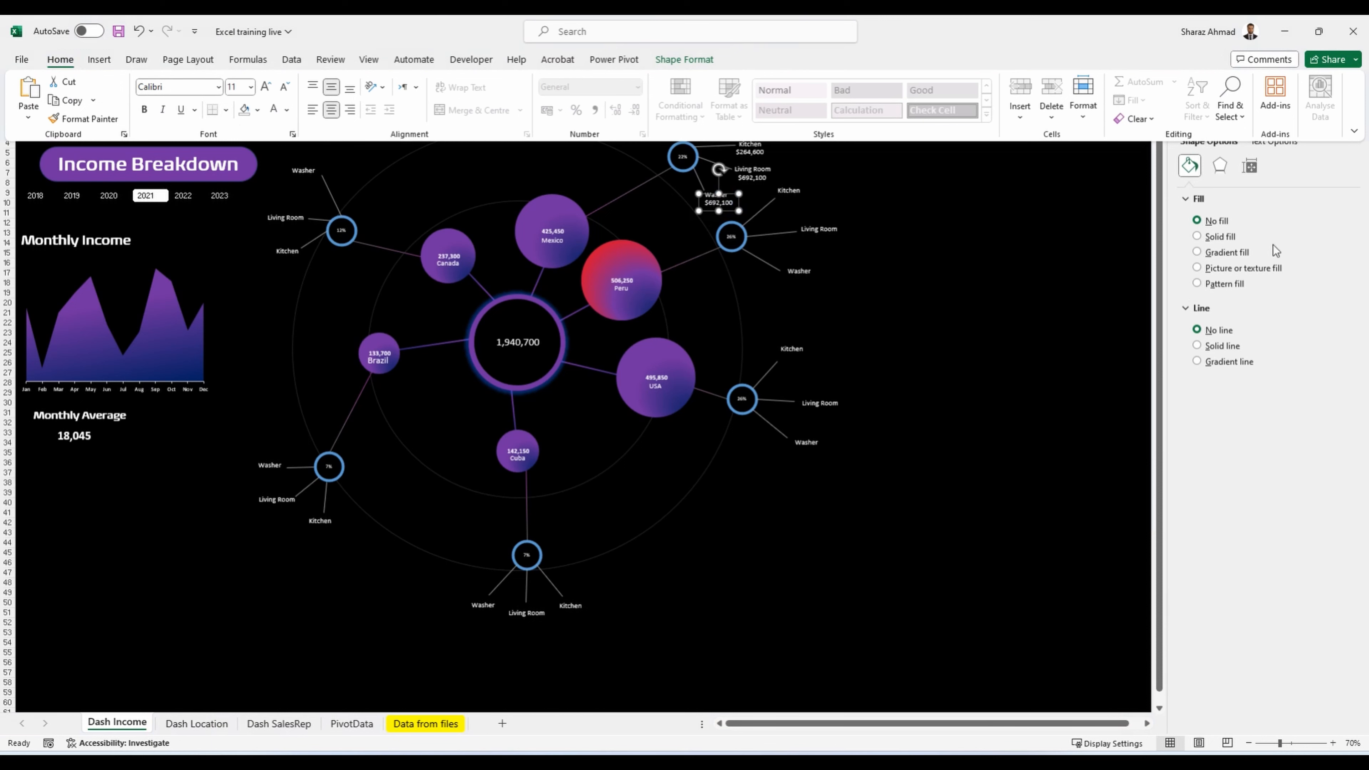
left_click(1353, 133)
left_click(1310, 208)
left_click(421, 157)
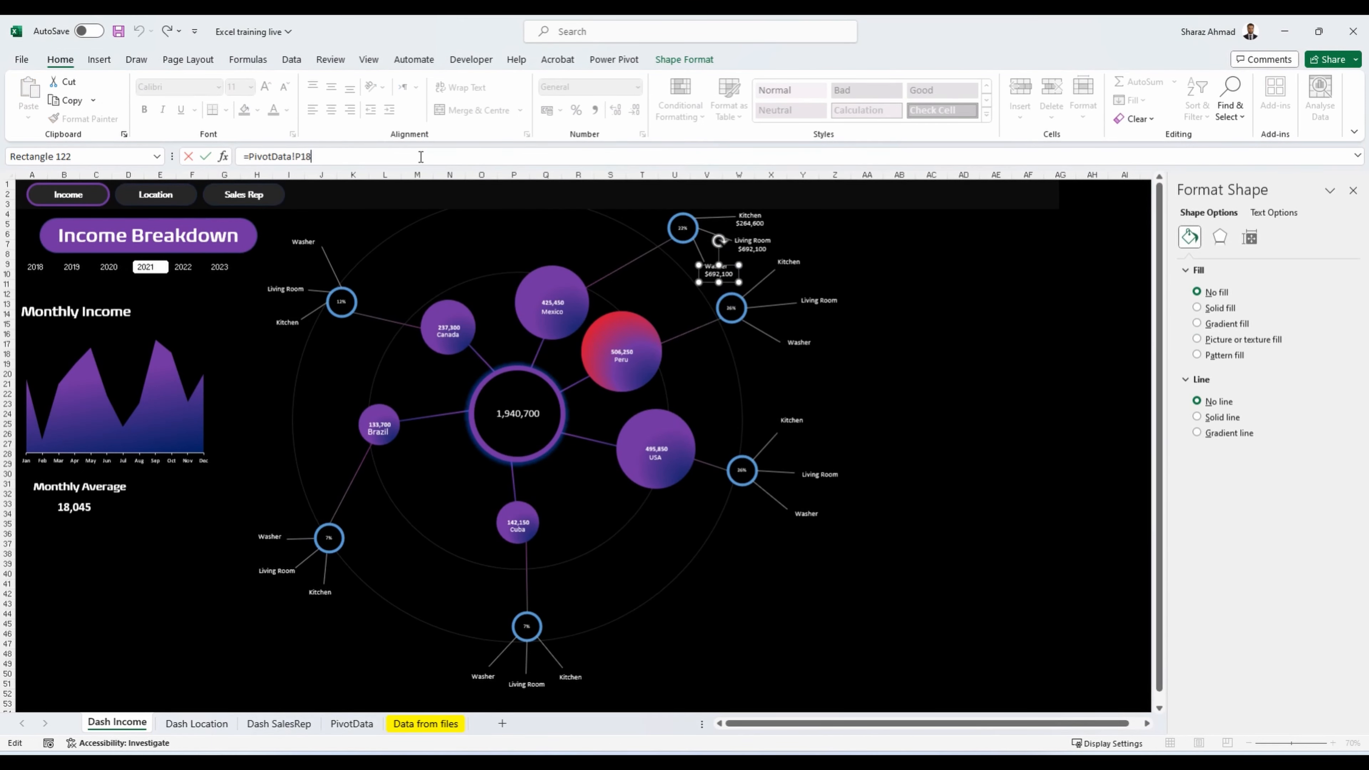
type("9")
key("Return")
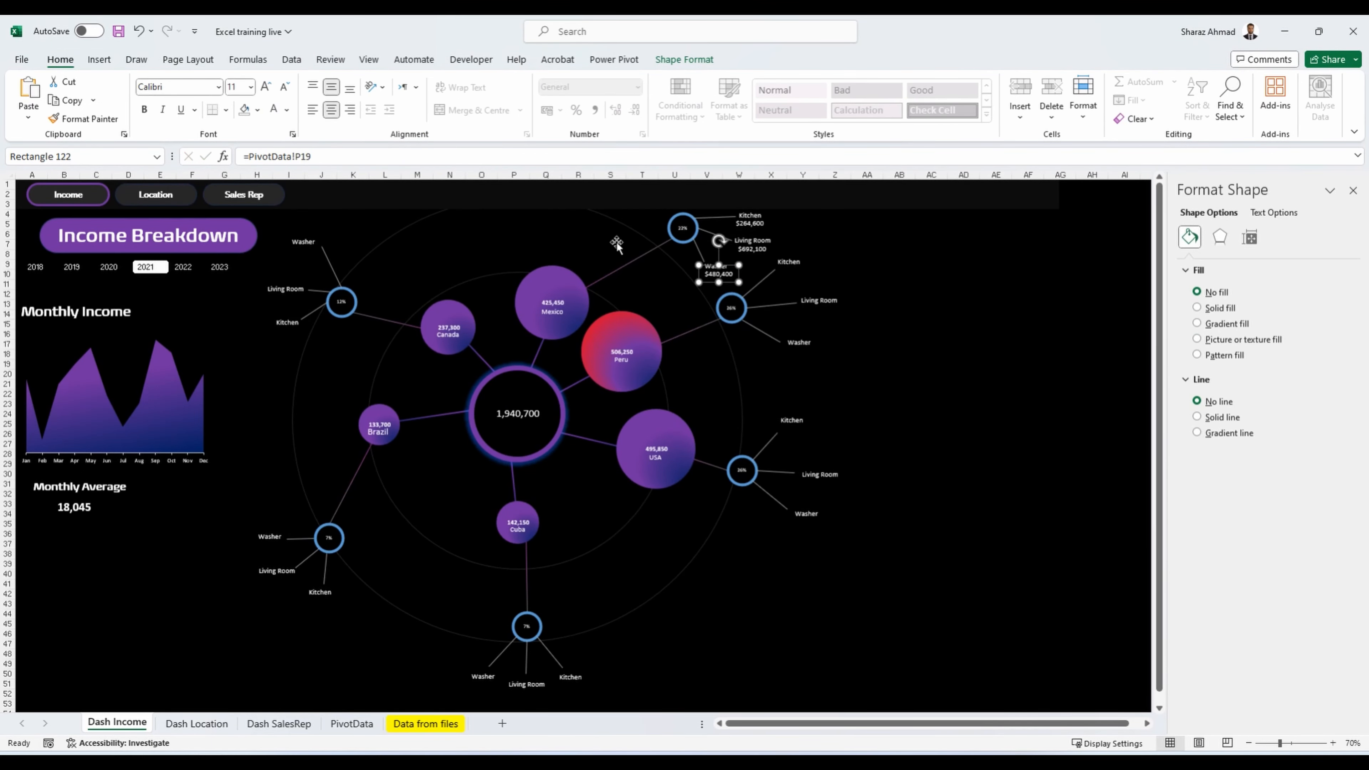
Step: Duplicate the value label beneath Peru's Kitchen label and link the copy to PivotData!O21
key("ctrl+d")
left_click_drag(728, 281, 794, 269)
left_click(353, 727)
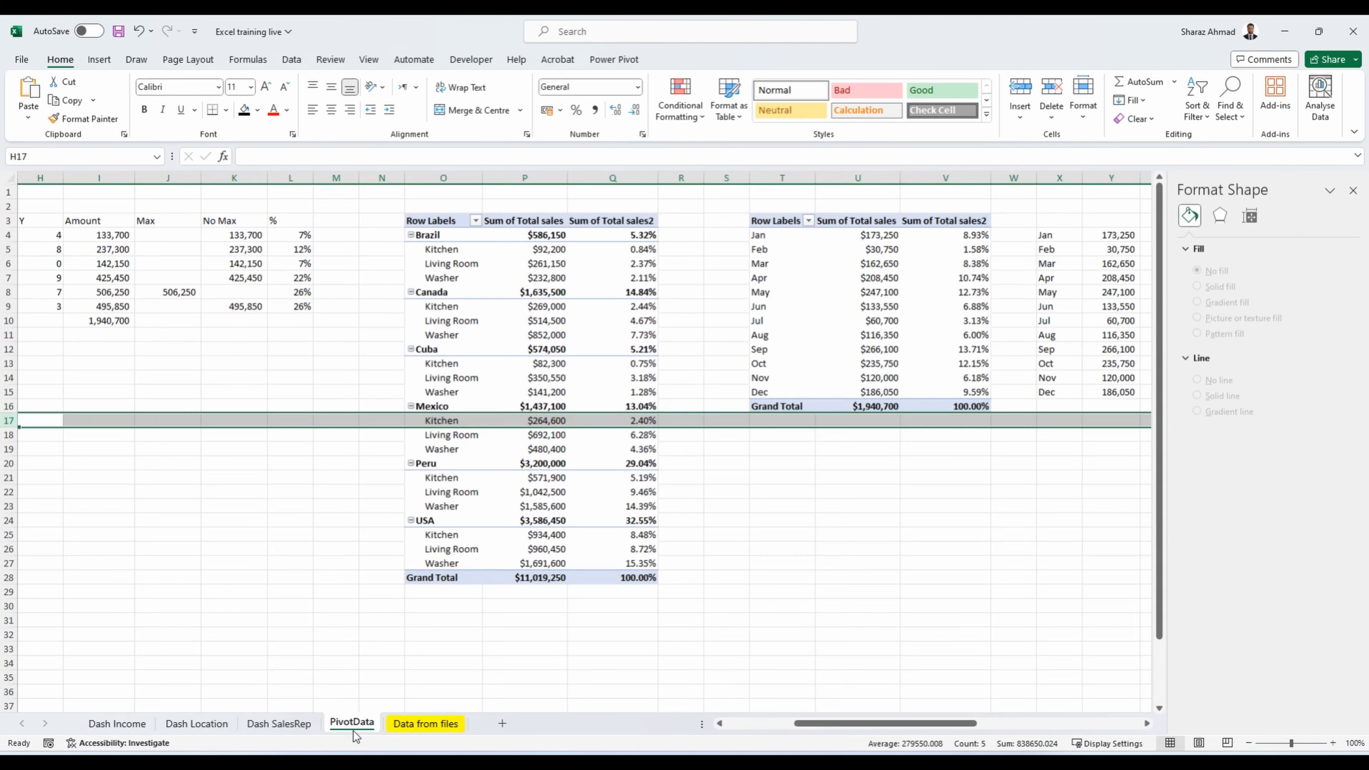
left_click(441, 479)
left_click(120, 726)
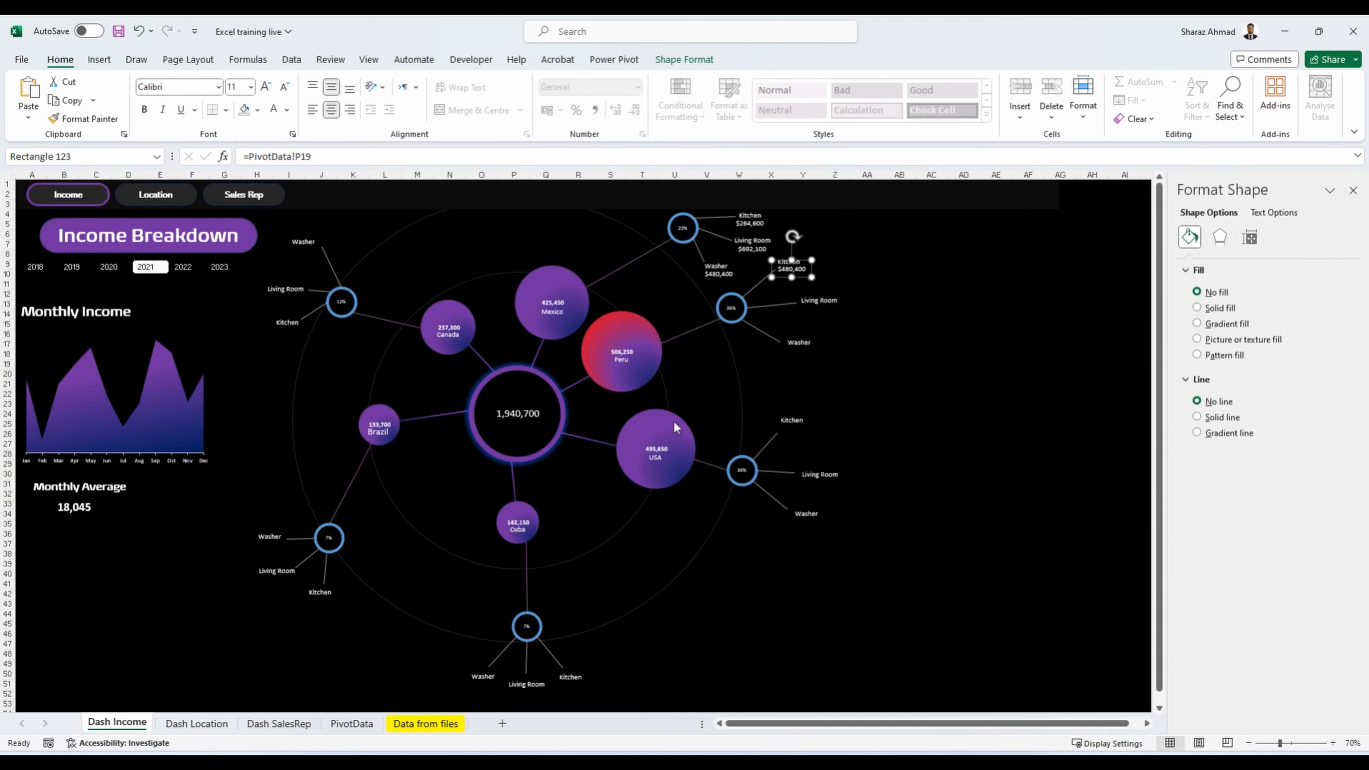
left_click_drag(296, 161, 373, 158)
type("O21")
key("Return")
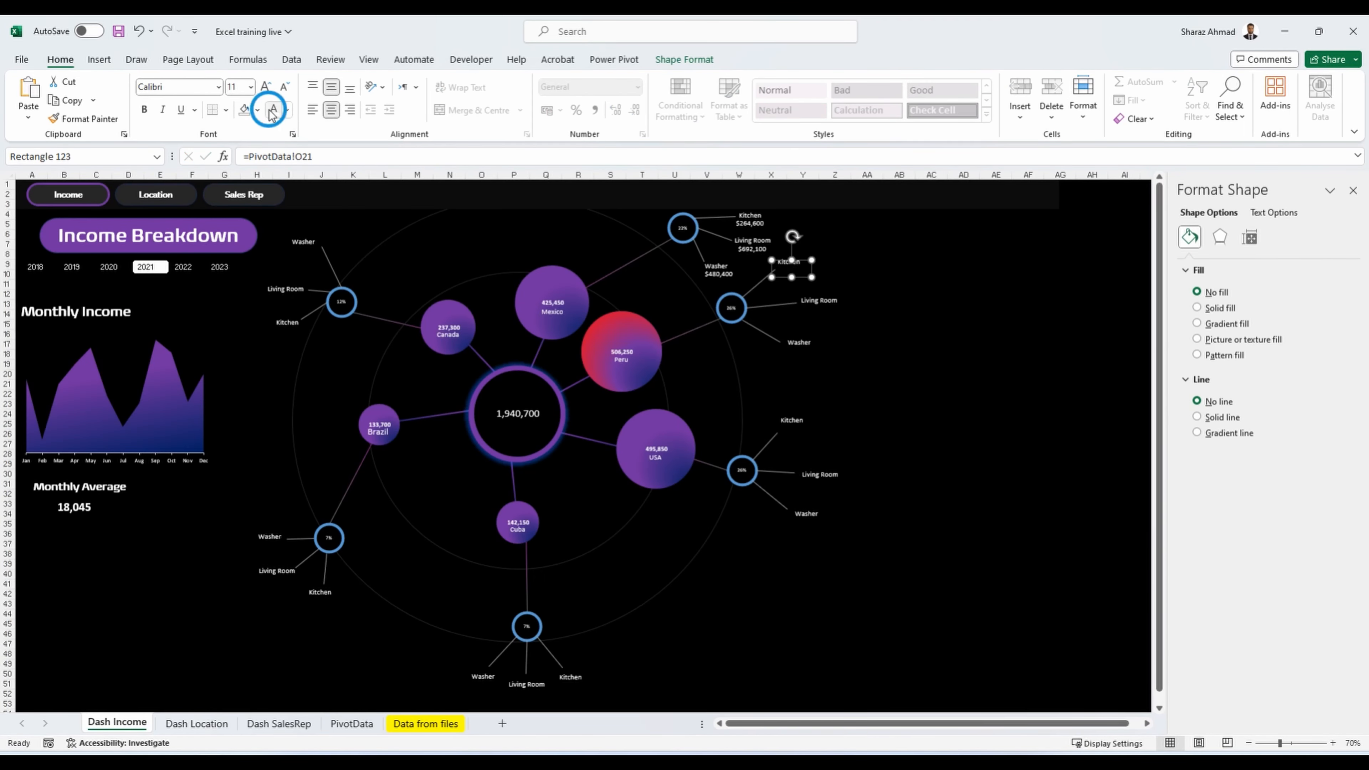
Step: Duplicate Peru's Kitchen value label beneath its Living Room label, and relink the Kitchen one to PivotData!P21
key("ctrl+d")
left_click_drag(804, 285, 821, 315)
left_click(792, 274)
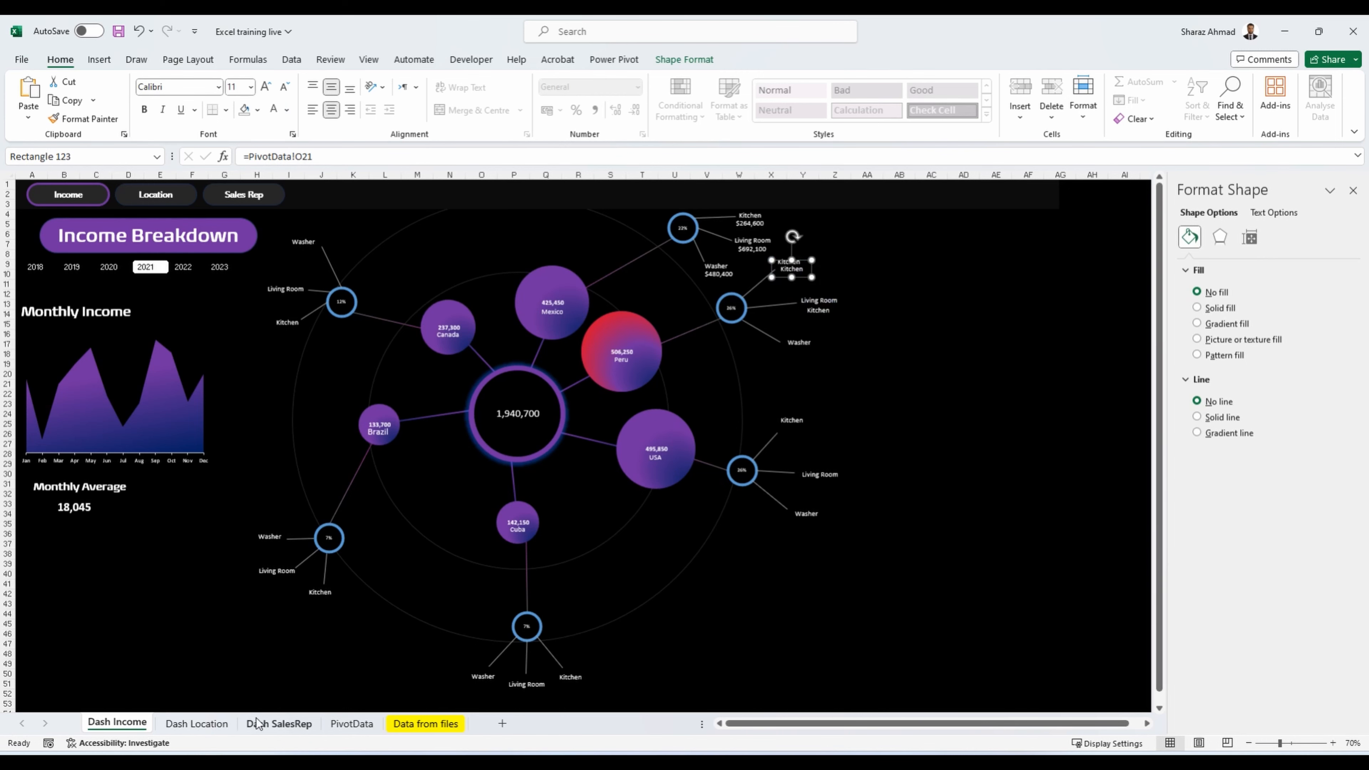
left_click(340, 726)
left_click(129, 728)
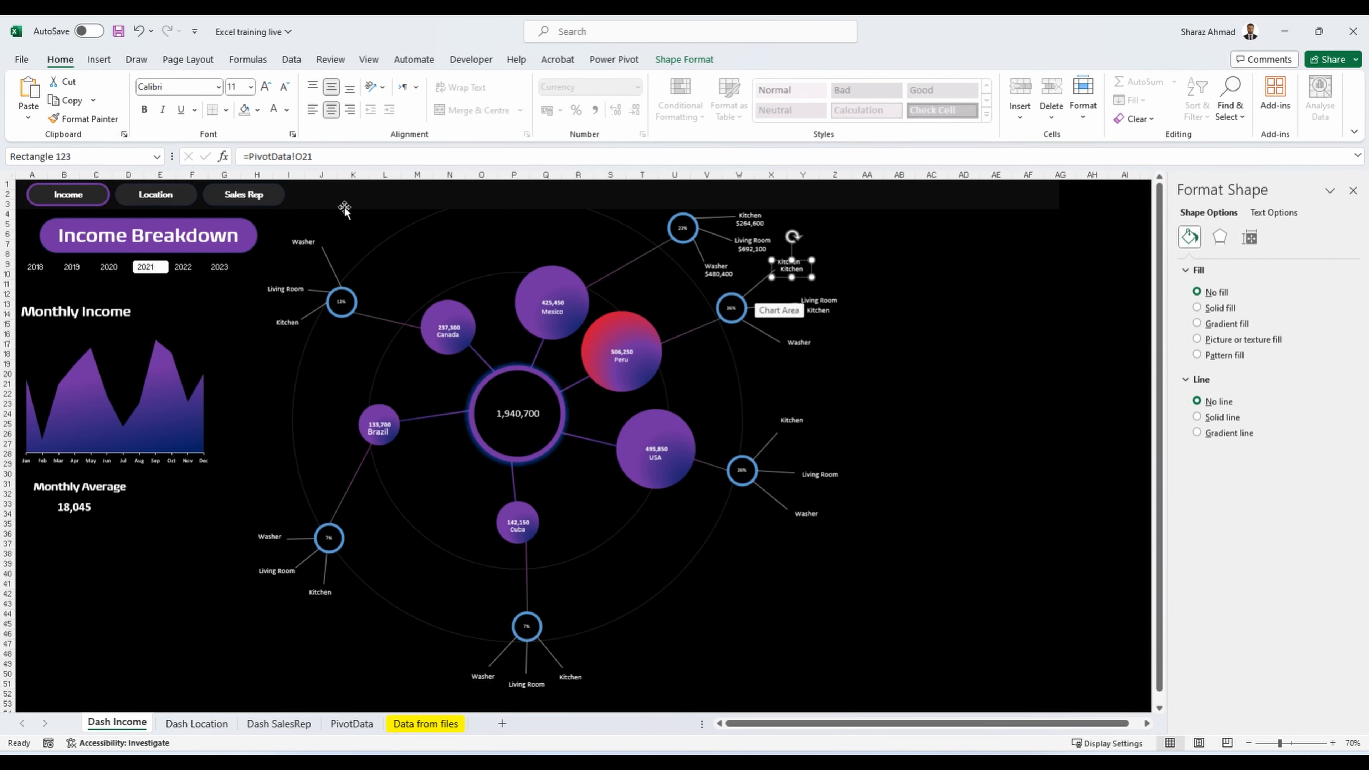
left_click(301, 156)
key("BackSpace")
type("P")
key("Return")
Step: Link the value label beneath Peru's Living Room label to PivotData!P22
left_click(822, 313)
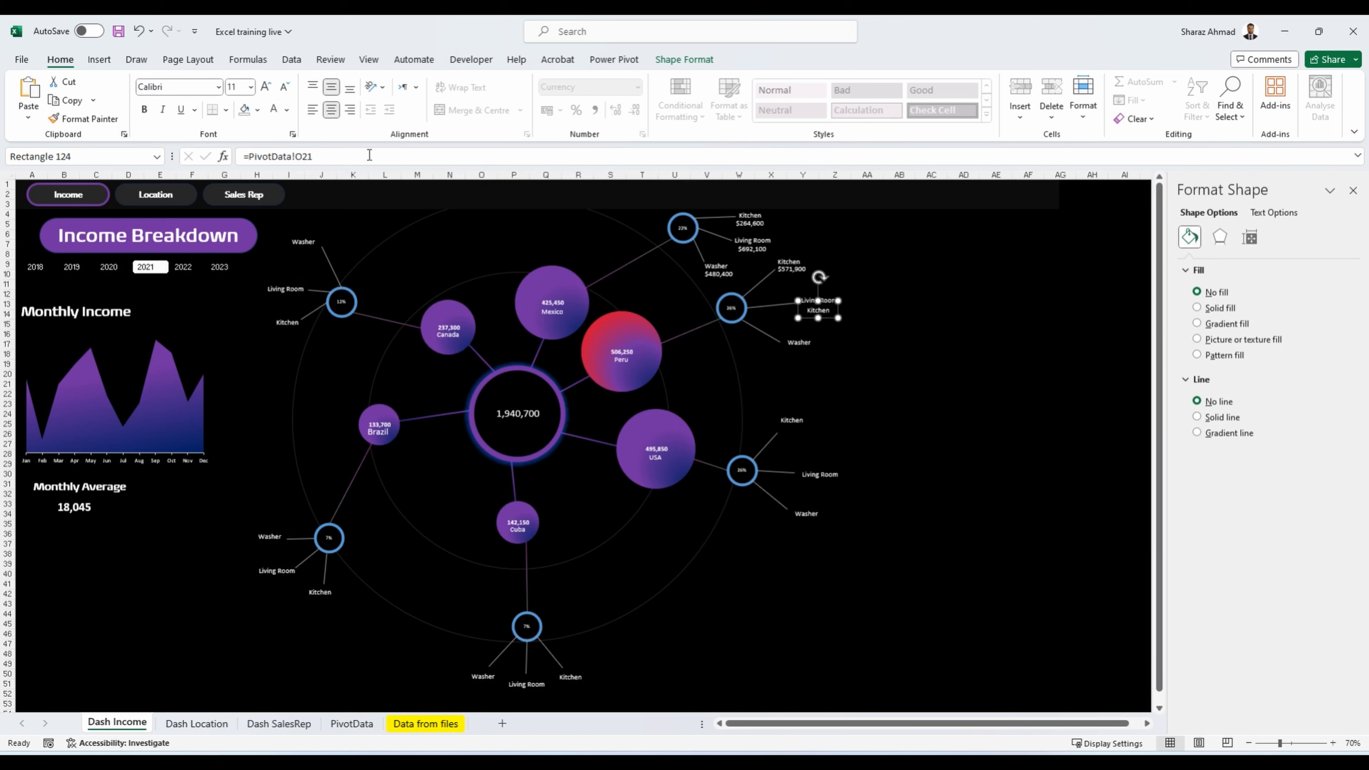
left_click(302, 156)
key("BackSpace")
type("P")
key("Right")
key("Right")
key("BackSpace")
type("2")
key("Return")
Step: Duplicate the value label beneath Peru's Washer label and link the copy to PivotData!P23
key("ctrl+d")
left_click_drag(829, 322, 805, 354)
left_click(796, 271)
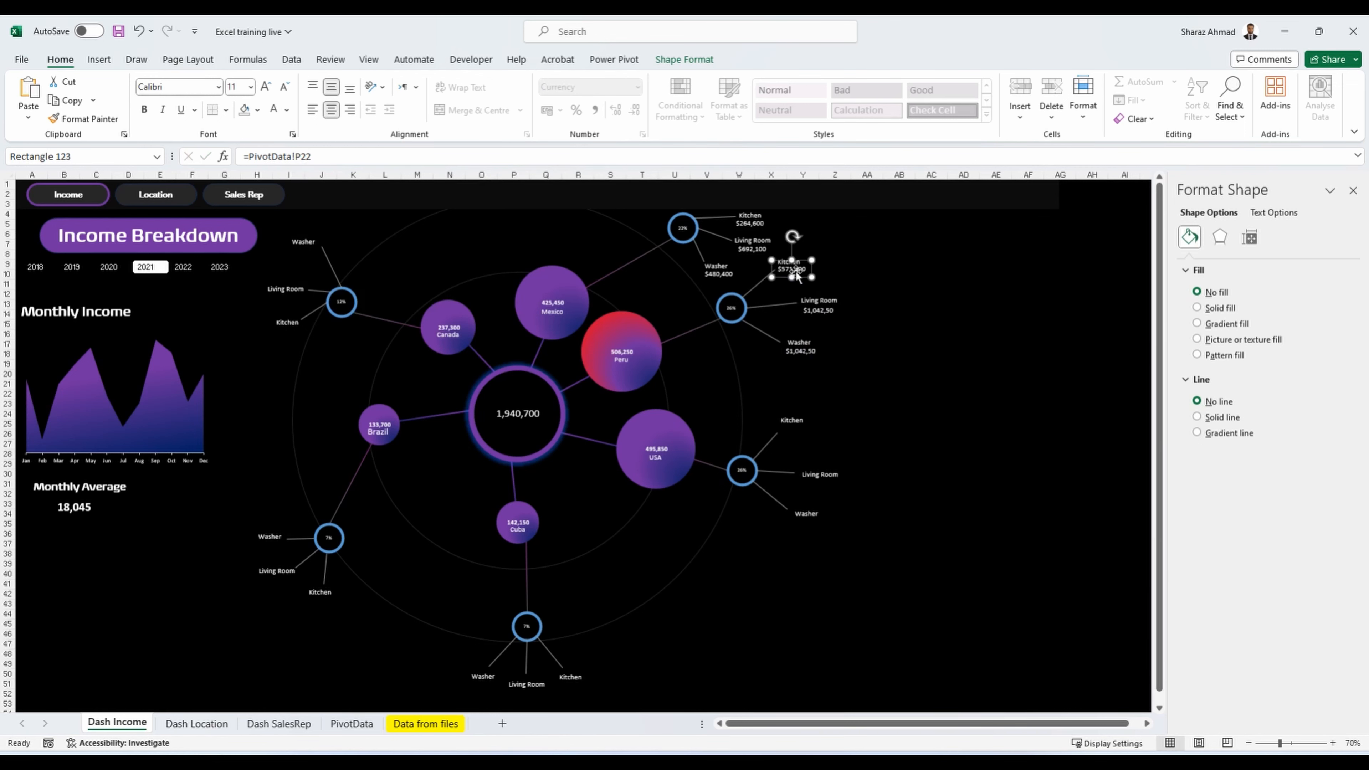
left_click(367, 728)
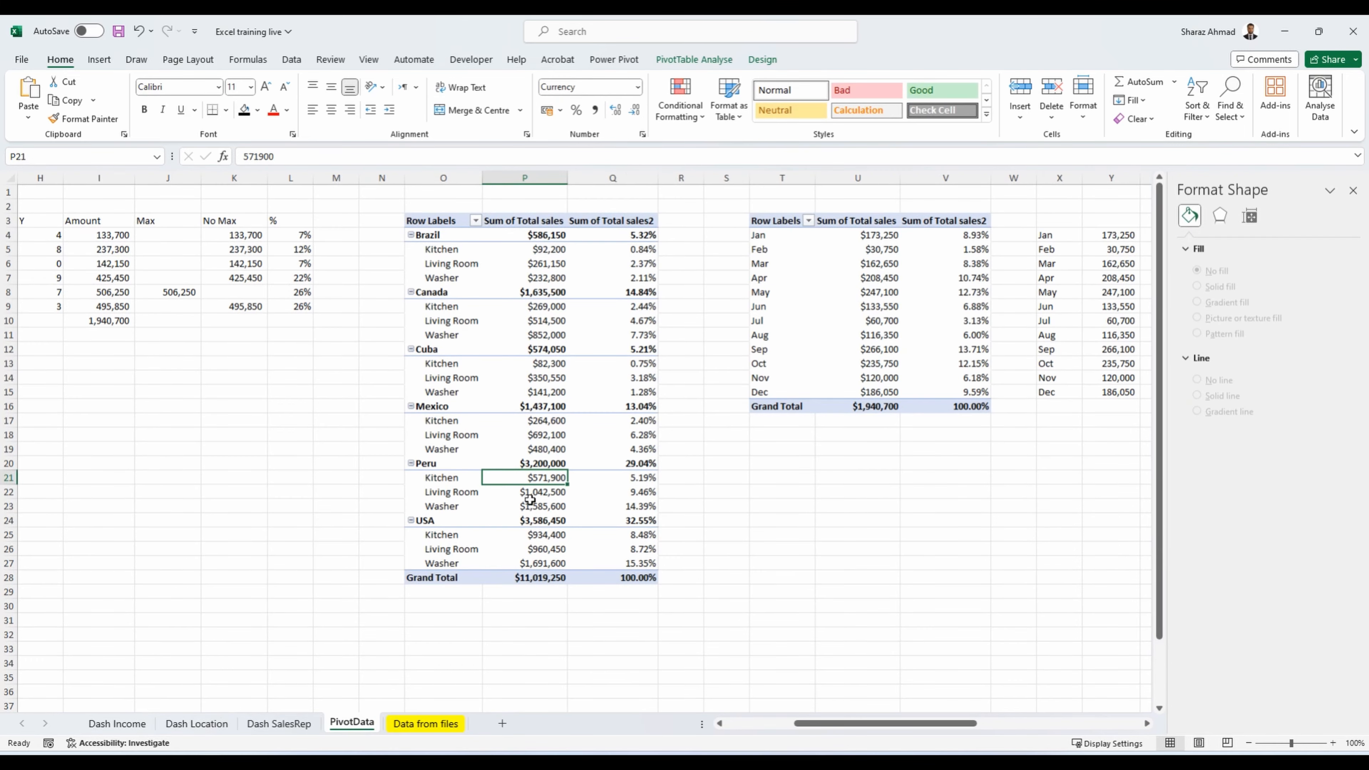
left_click(117, 723)
key("Tab")
key("Tab")
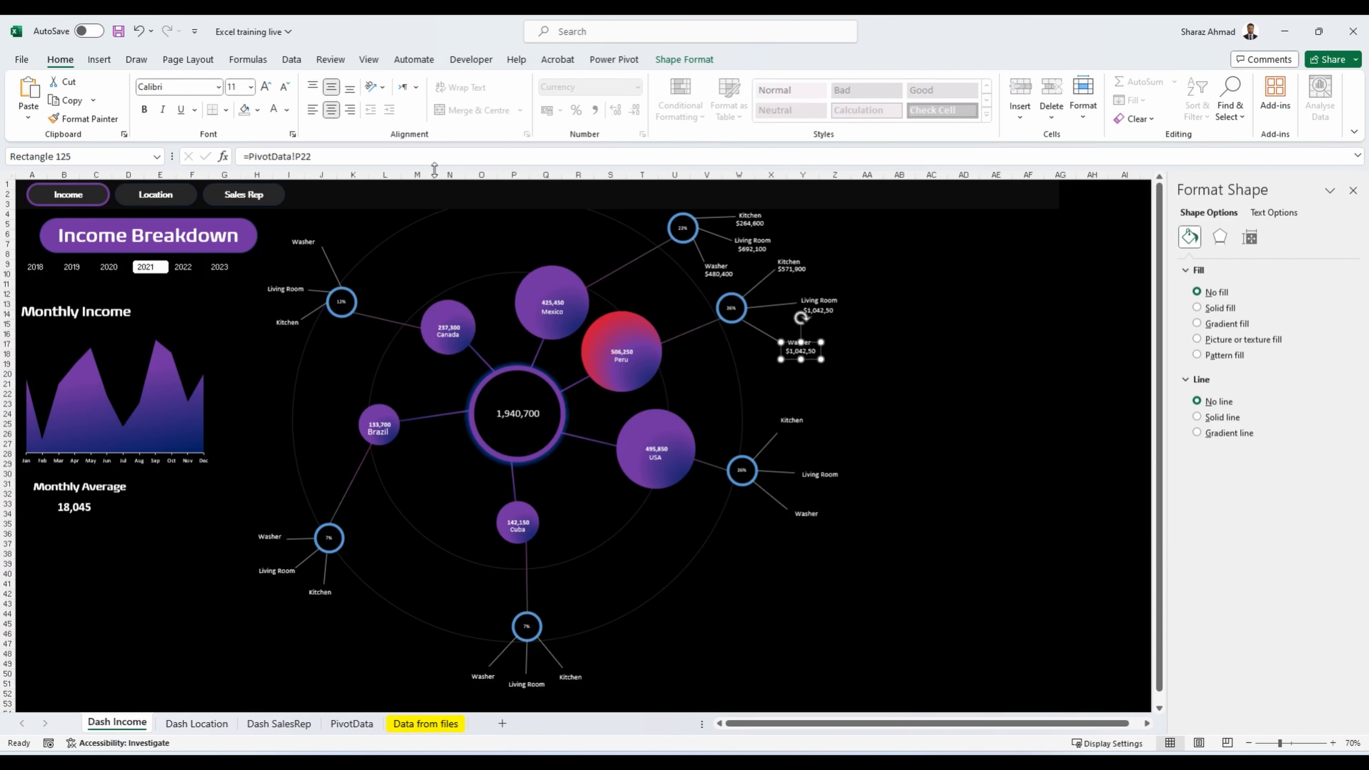
left_click(435, 157)
key("BackSpace")
type("3")
key("Return")
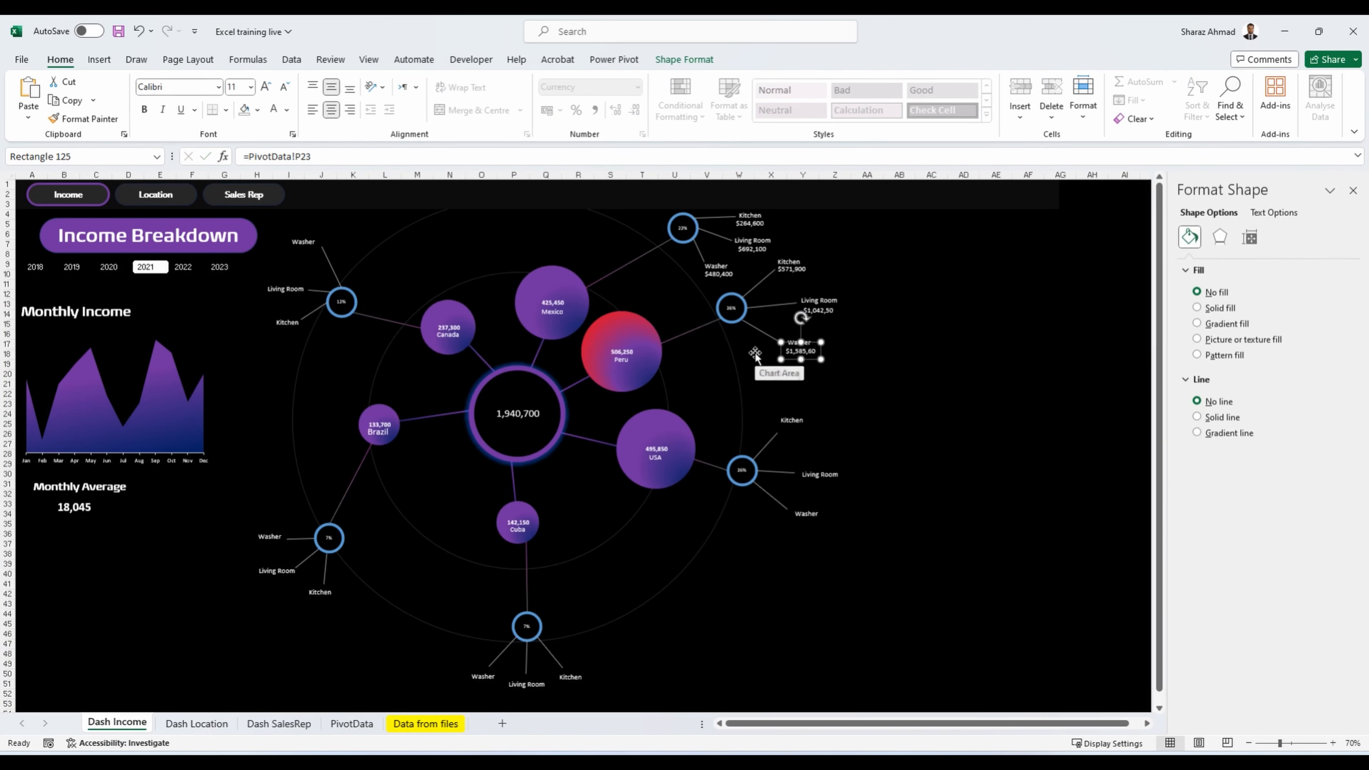
Step: Place a copy of the value label beneath USA's Kitchen label and link it to PivotData!P25
key("Tab")
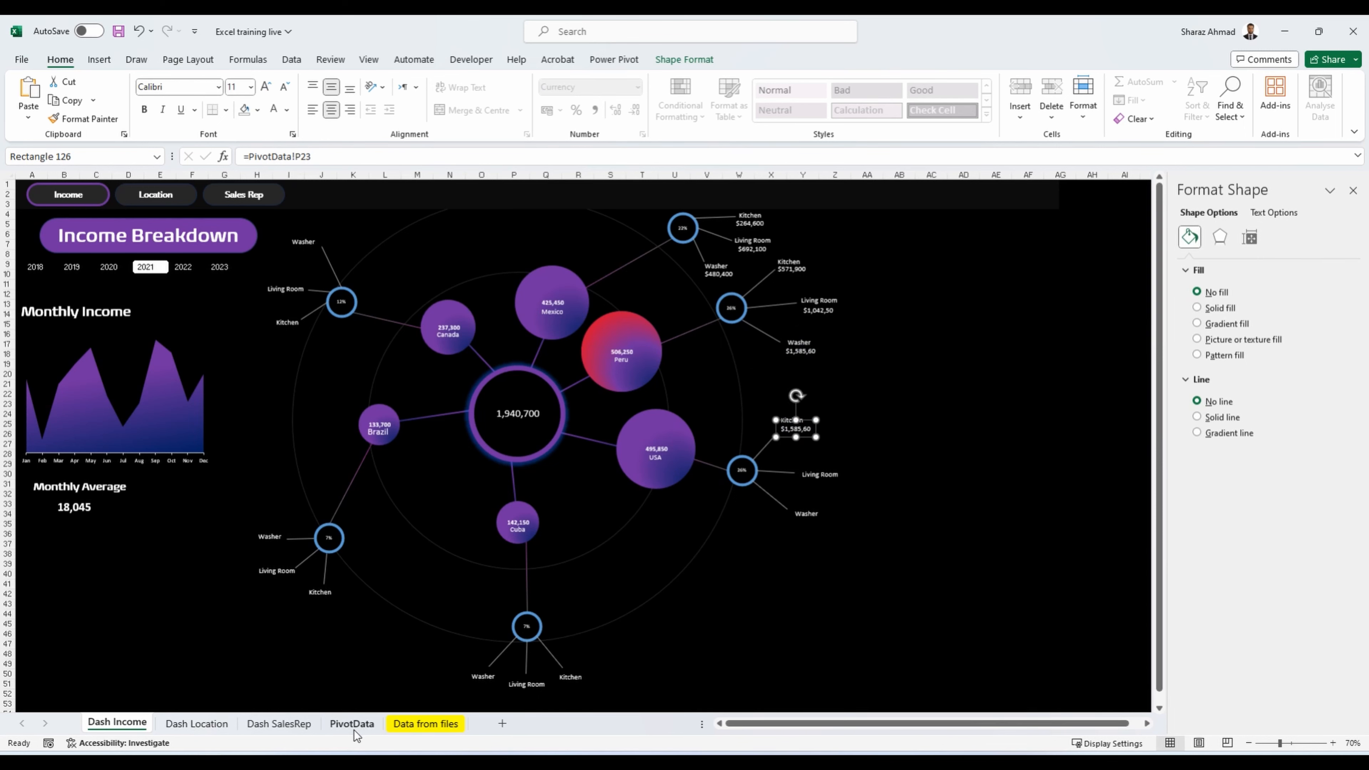
left_click(353, 724)
left_click(536, 532)
left_click(117, 723)
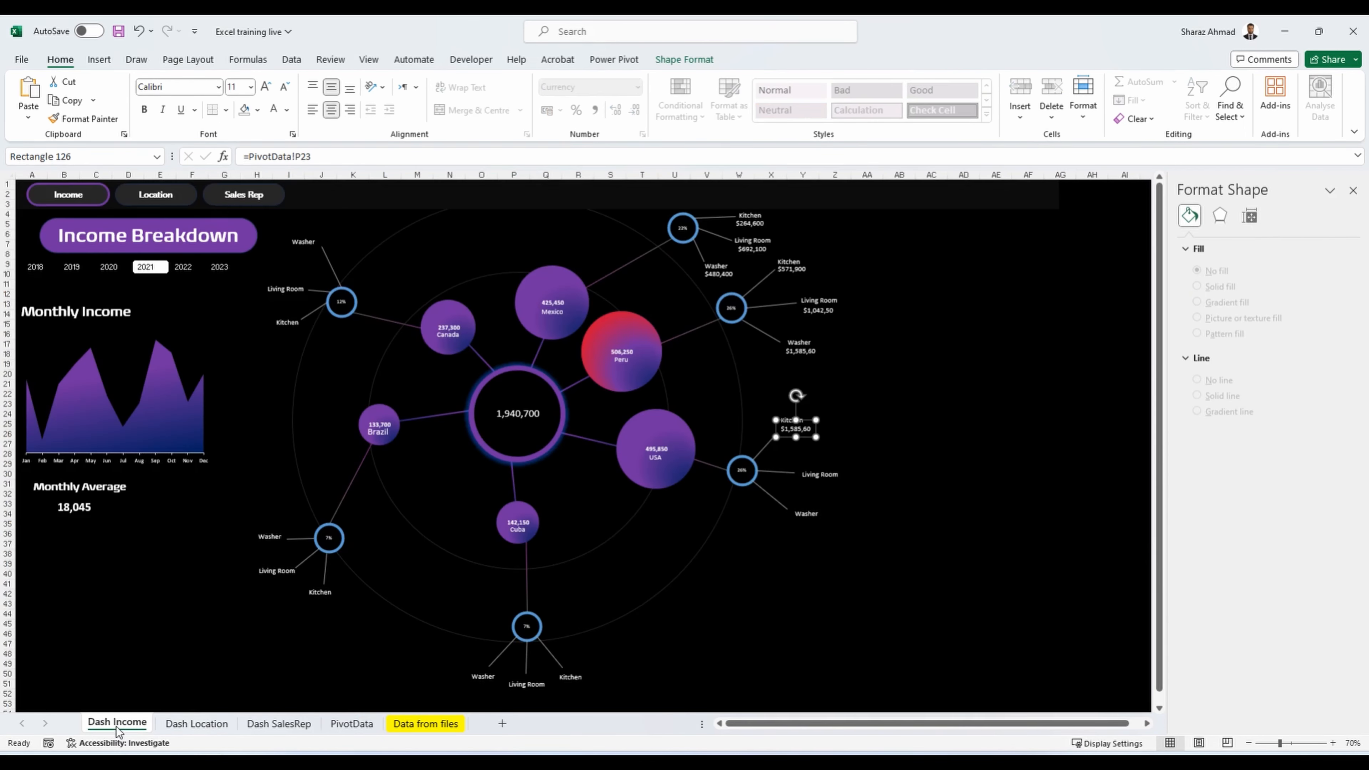
left_click(325, 150)
key("BackSpace")
type("5")
key("Return")
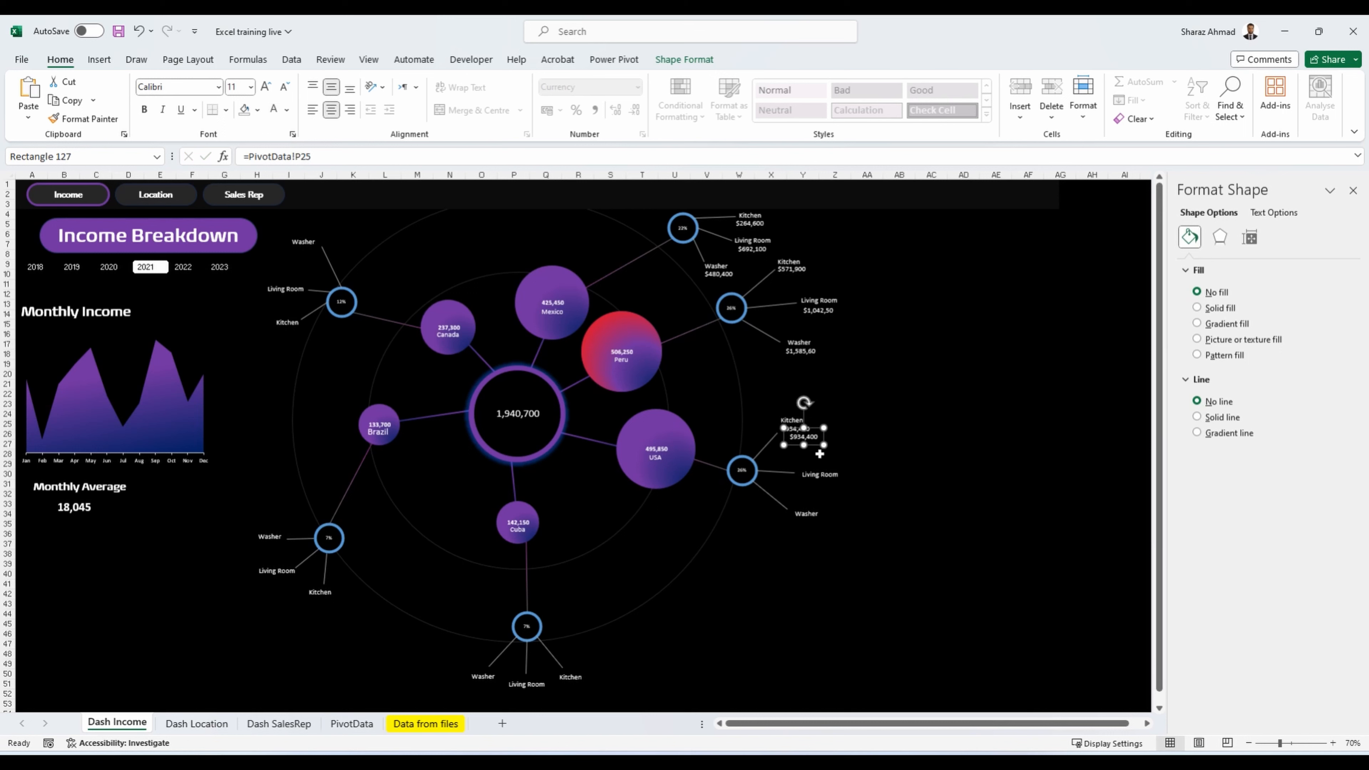
Step: Link USA's Living Room value label to PivotData!P26 and place a copy linked to PivotData!P27 beneath its Washer label
key("Tab")
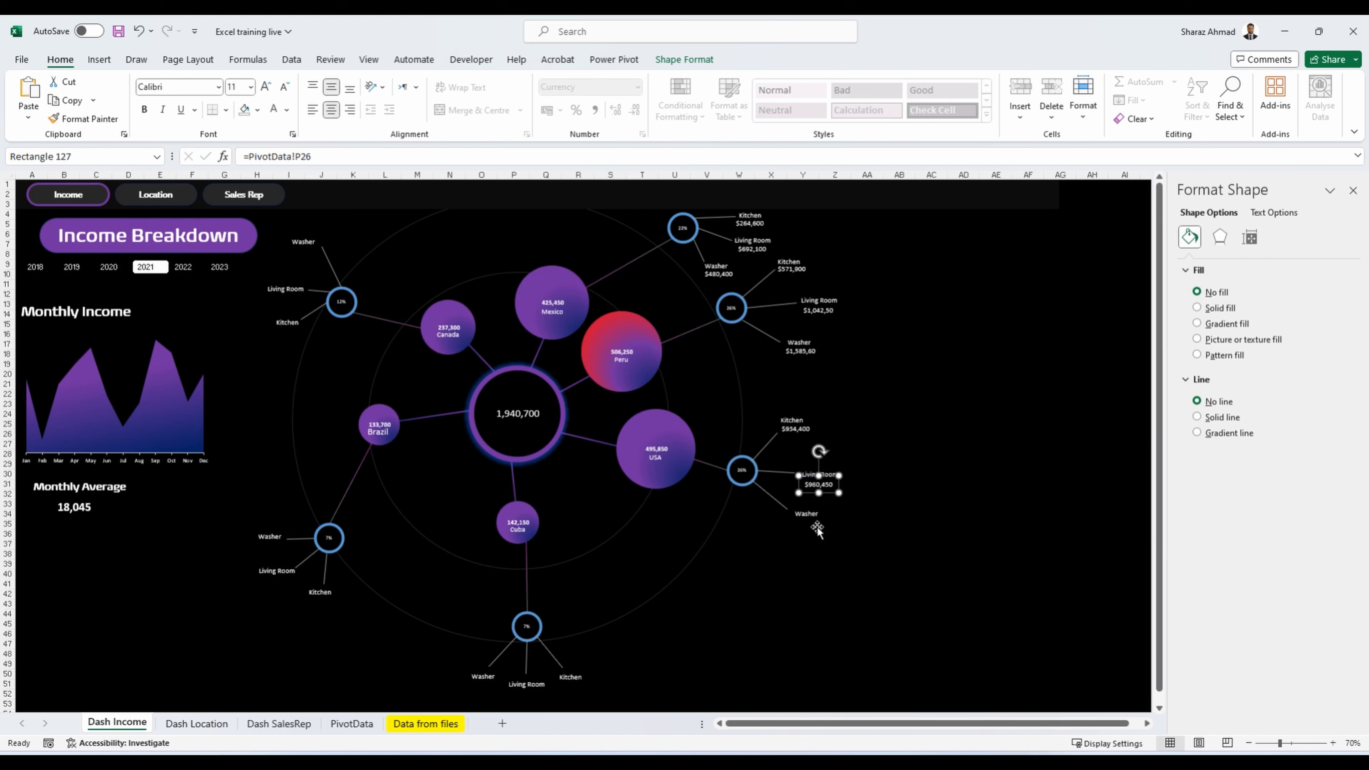
left_click(816, 526)
left_click(326, 156)
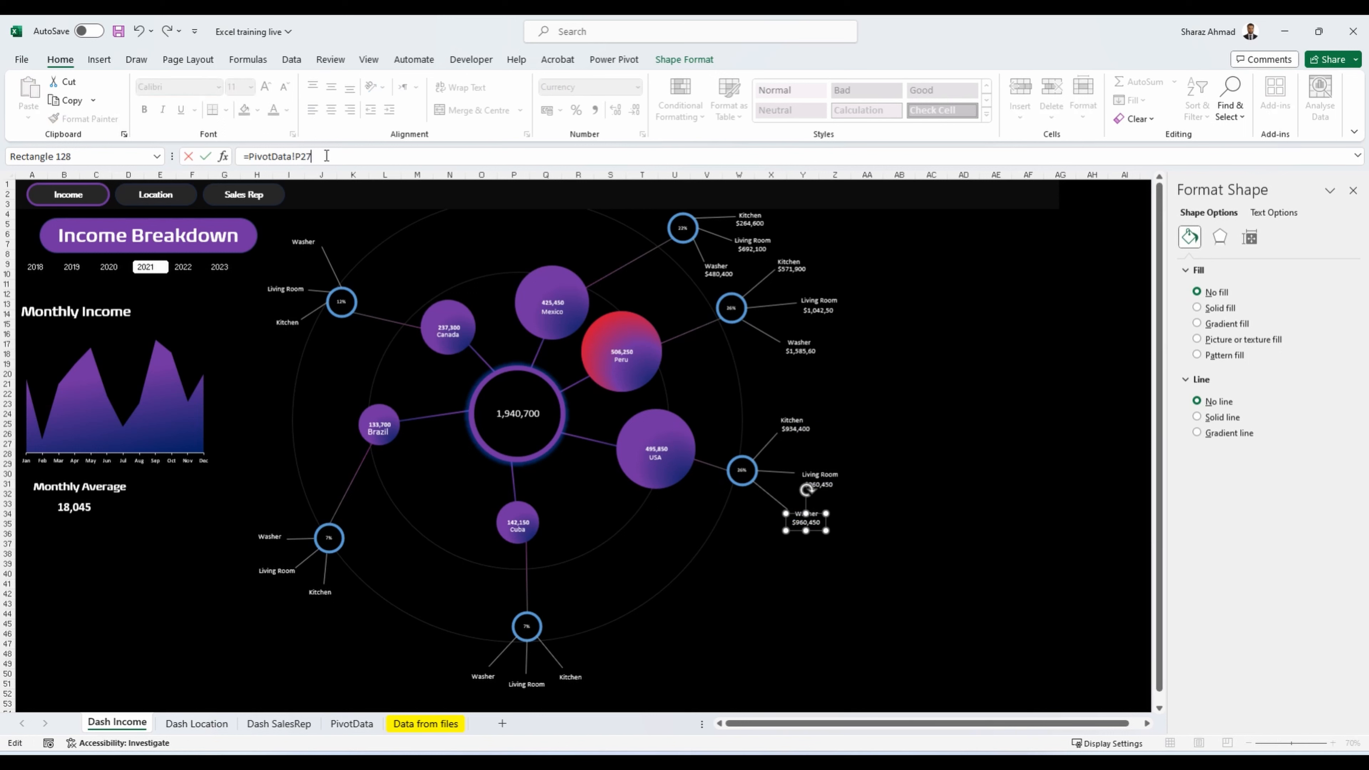
key("Return")
left_click_drag(818, 531, 583, 701)
key("ctrl+z")
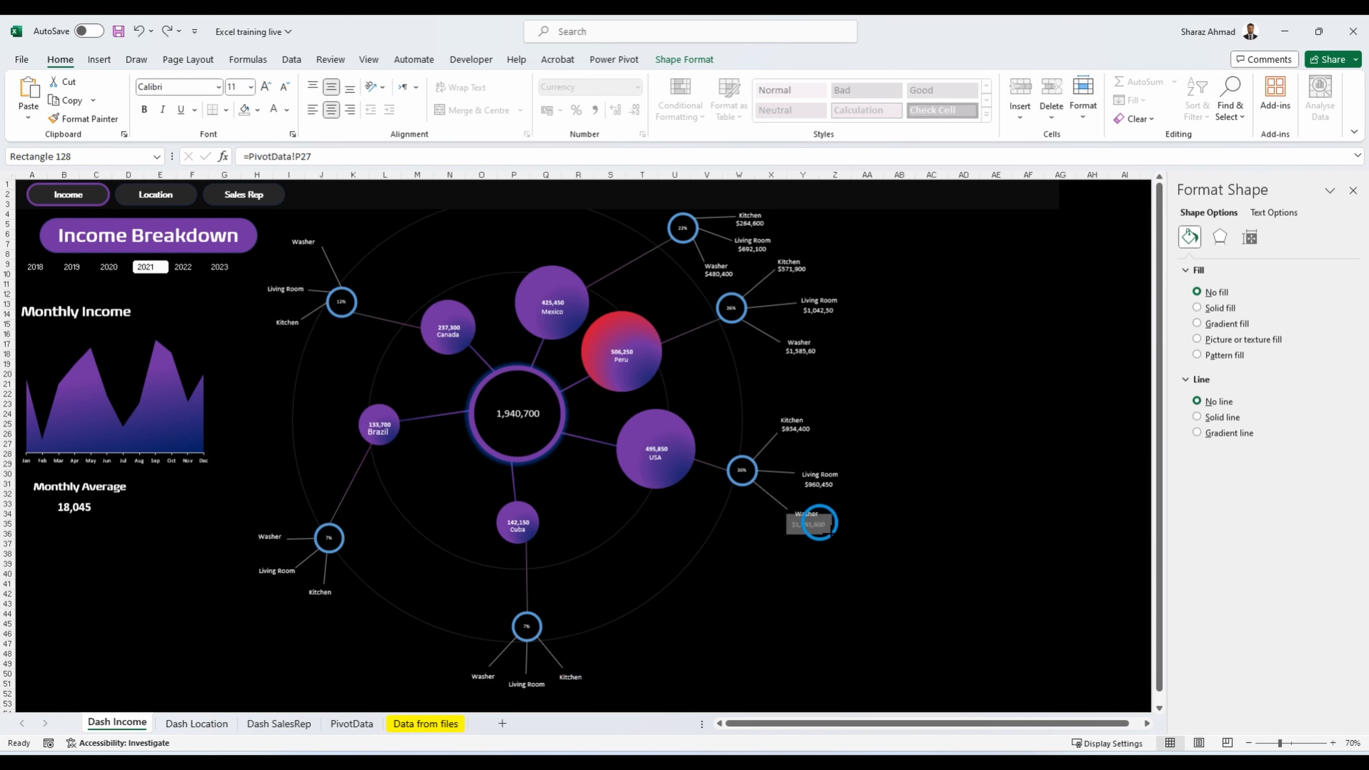
Step: Widen the value labels of USA's Washer and Peru's Living Room so their full amounts fit
left_click_drag(826, 530, 832, 534)
left_click(814, 310)
left_click_drag(838, 319, 844, 318)
Step: Set the width of all nine value labels of Mexico, Peru and USA to 2.38 cm
left_click(819, 525)
left_click(684, 59)
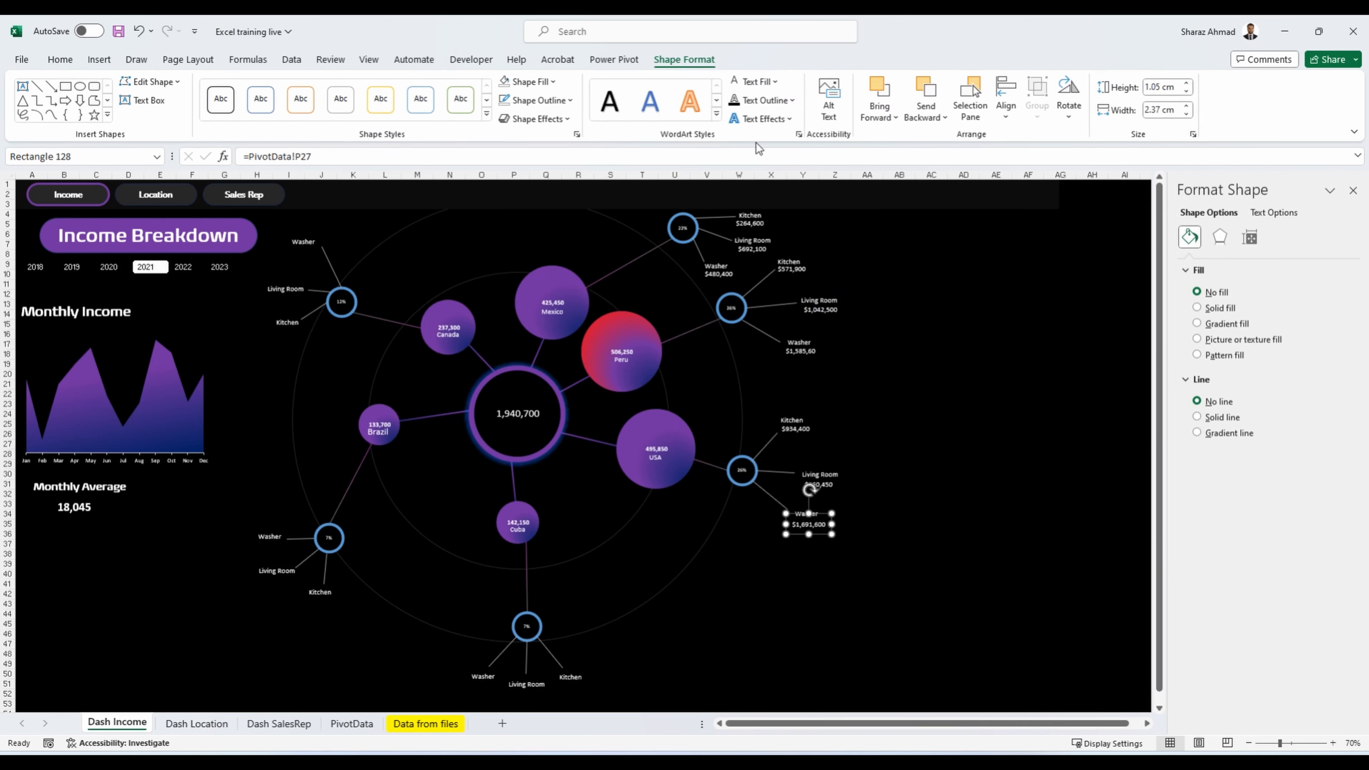
left_click(819, 479, "ctrl")
left_click(795, 427, "ctrl")
left_click(801, 350, "ctrl")
left_click(820, 310, "ctrl")
left_click(791, 268, "ctrl")
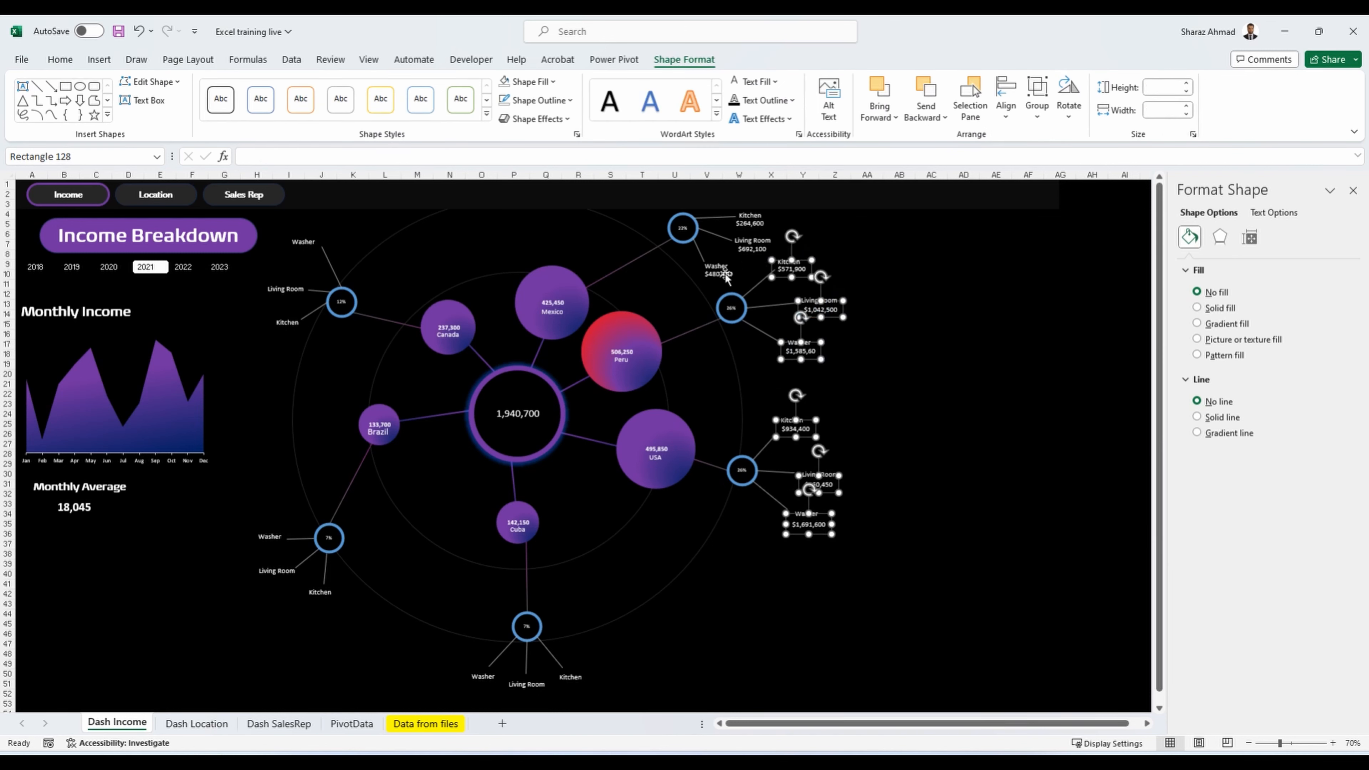
left_click(719, 271, "ctrl")
left_click(752, 246, "ctrl")
left_click(750, 219, "ctrl")
left_click(1159, 108)
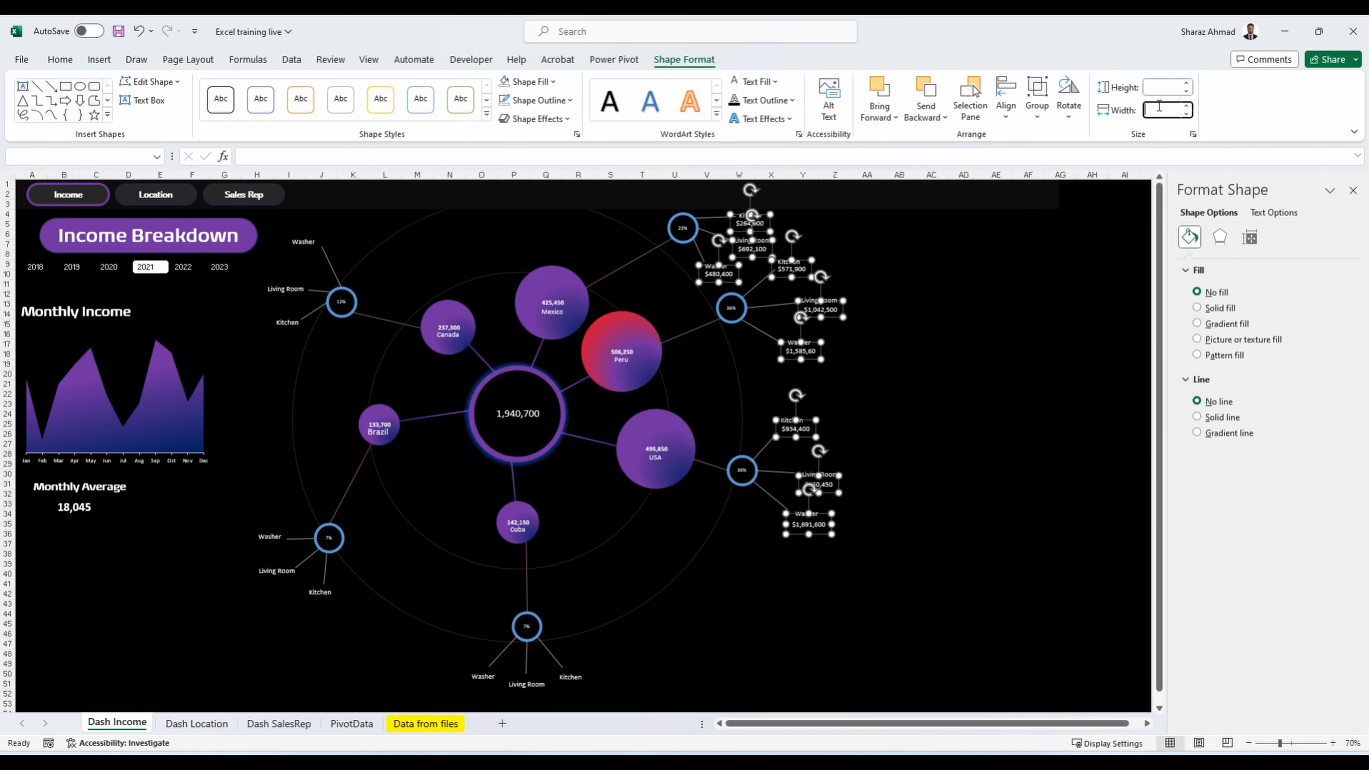
left_click(865, 586)
Step: Place a copy of USA's Washer value label beneath Cuba's Kitchen label and link it to PivotData!P13
left_click(821, 532)
key("ctrl+d")
left_click_drag(829, 541, 583, 677)
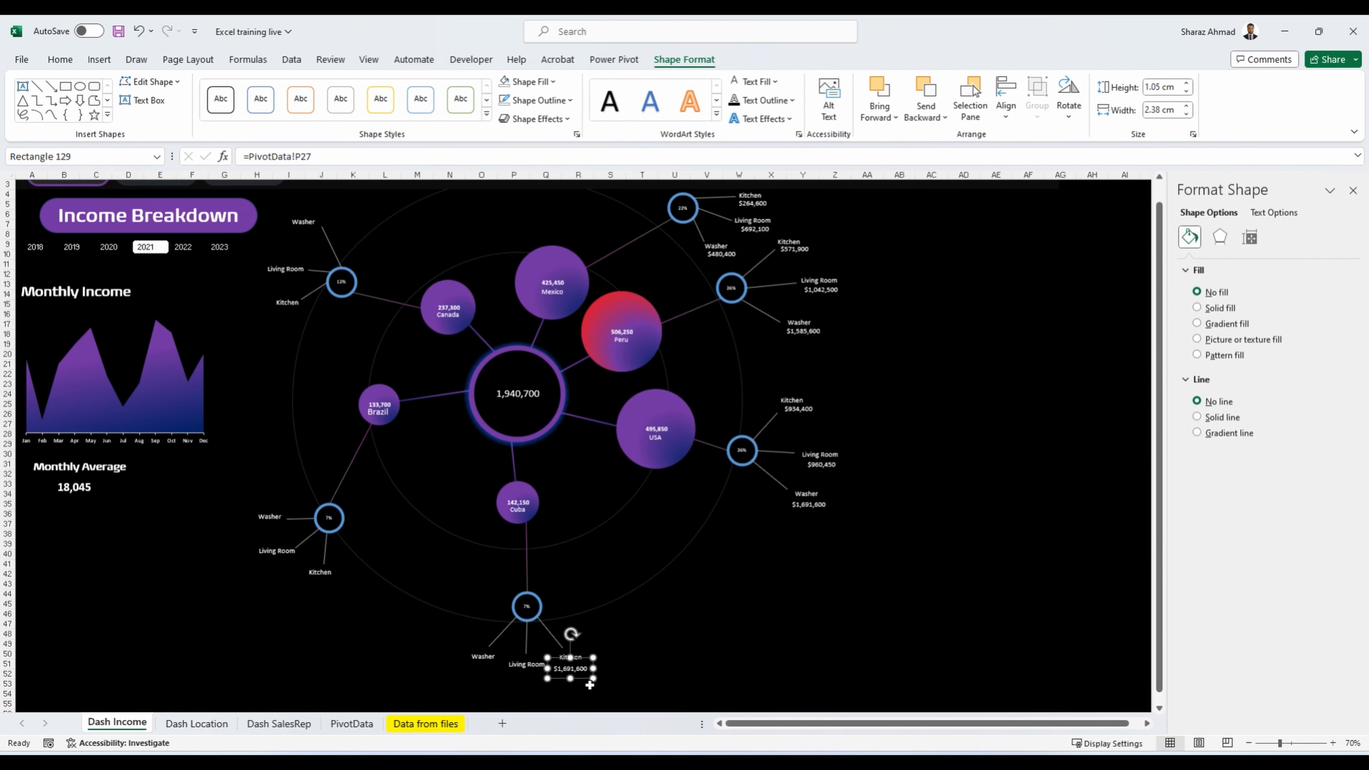
left_click(352, 724)
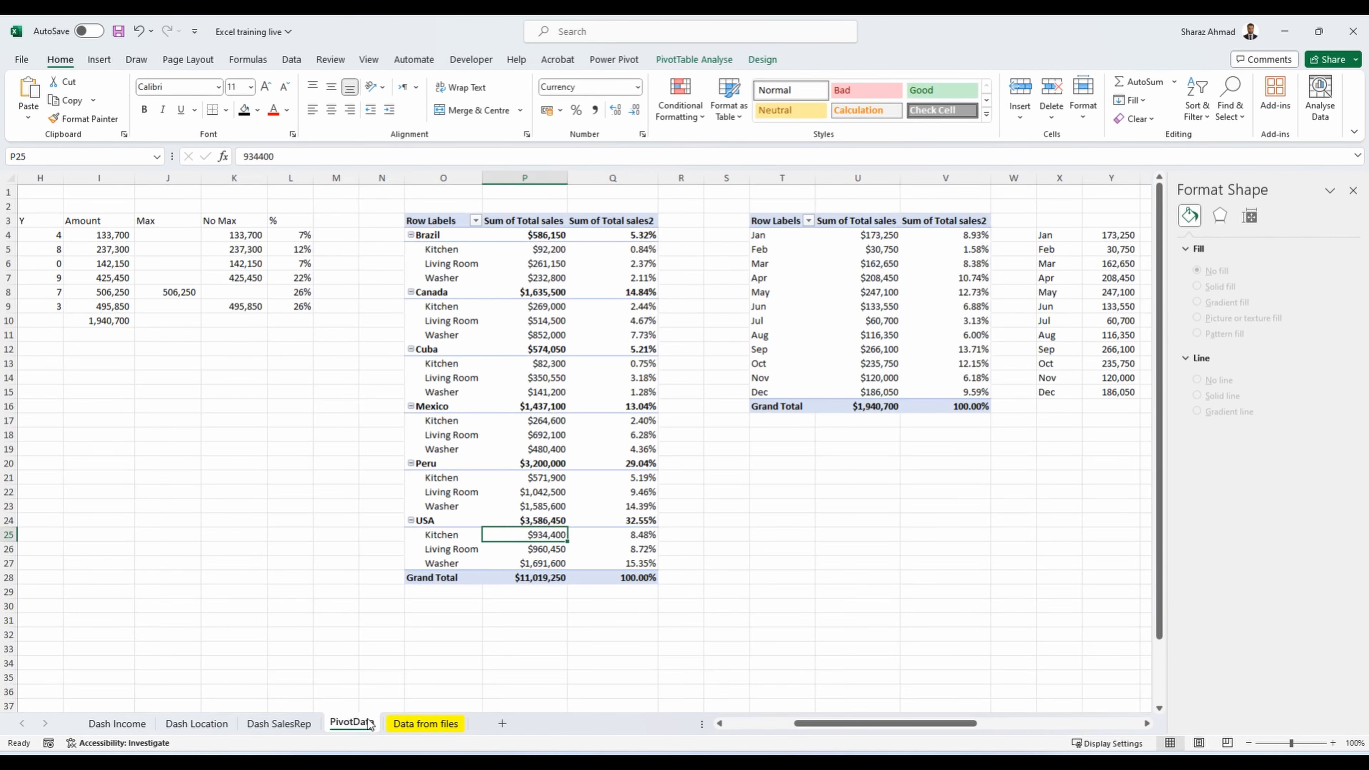
left_click(541, 369)
key("Return")
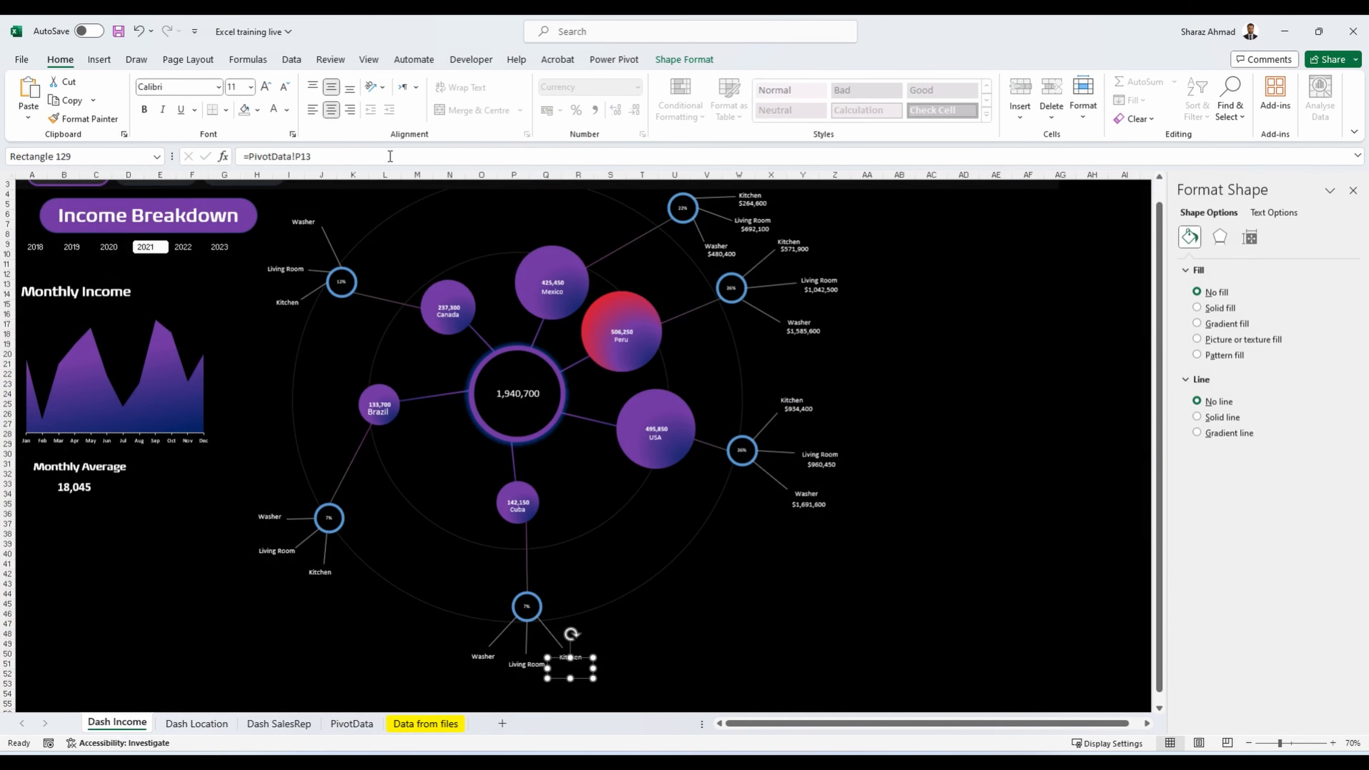
Step: Place a copy of the value label beneath Cuba's Living Room label, link it to PivotData!P14 and make its text white
key("ctrl+d")
left_click_drag(580, 665, 499, 655)
left_click(357, 160)
key("BackSpace")
type("4")
key("Return")
left_click(274, 111)
Step: Place another copy beneath Cuba's Washer label, link it to PivotData!P15 and make its text white
key("ctrl+d")
left_click(360, 157)
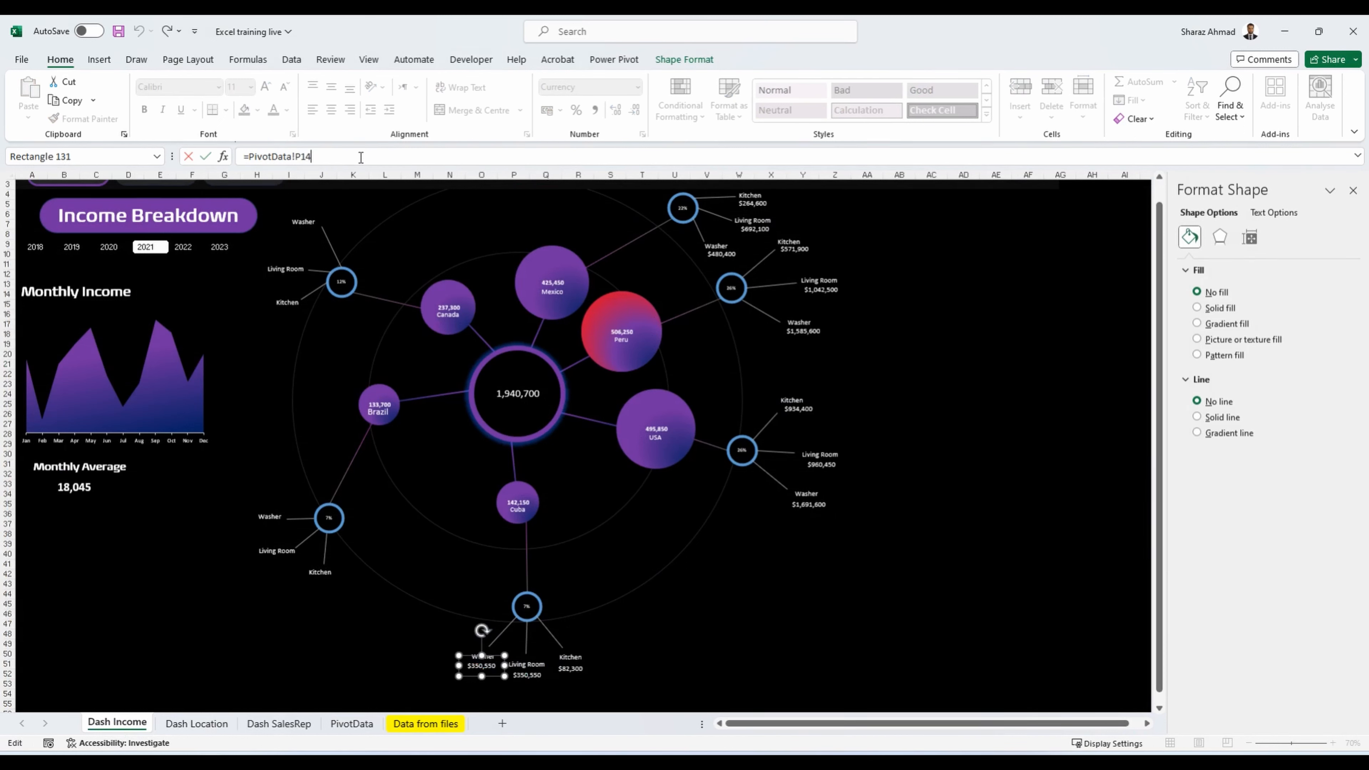
key("Return")
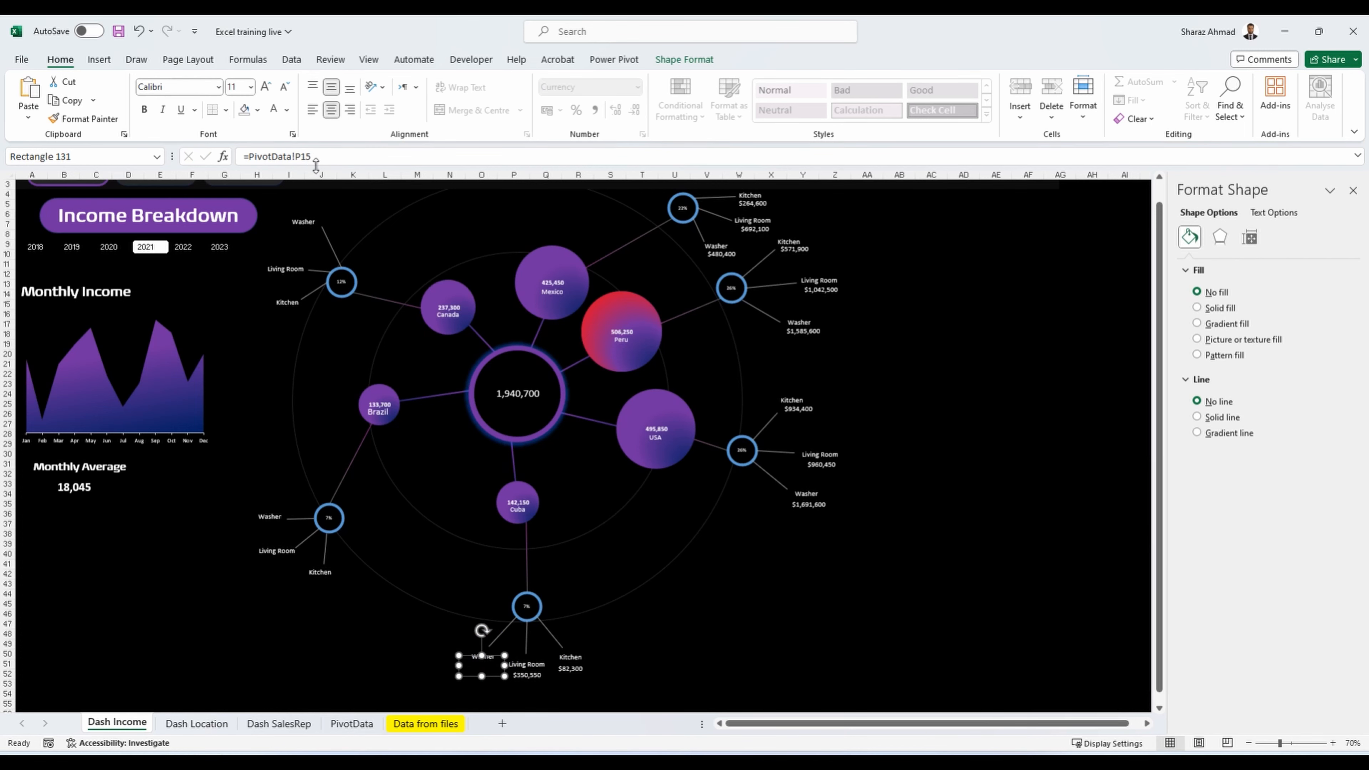
left_click(273, 111)
Step: Place a copy of Cuba's Washer value label beneath Brazil's Kitchen label, link it to PivotData!P5 and make its text white
key("ctrl+d")
left_click_drag(491, 675, 326, 575)
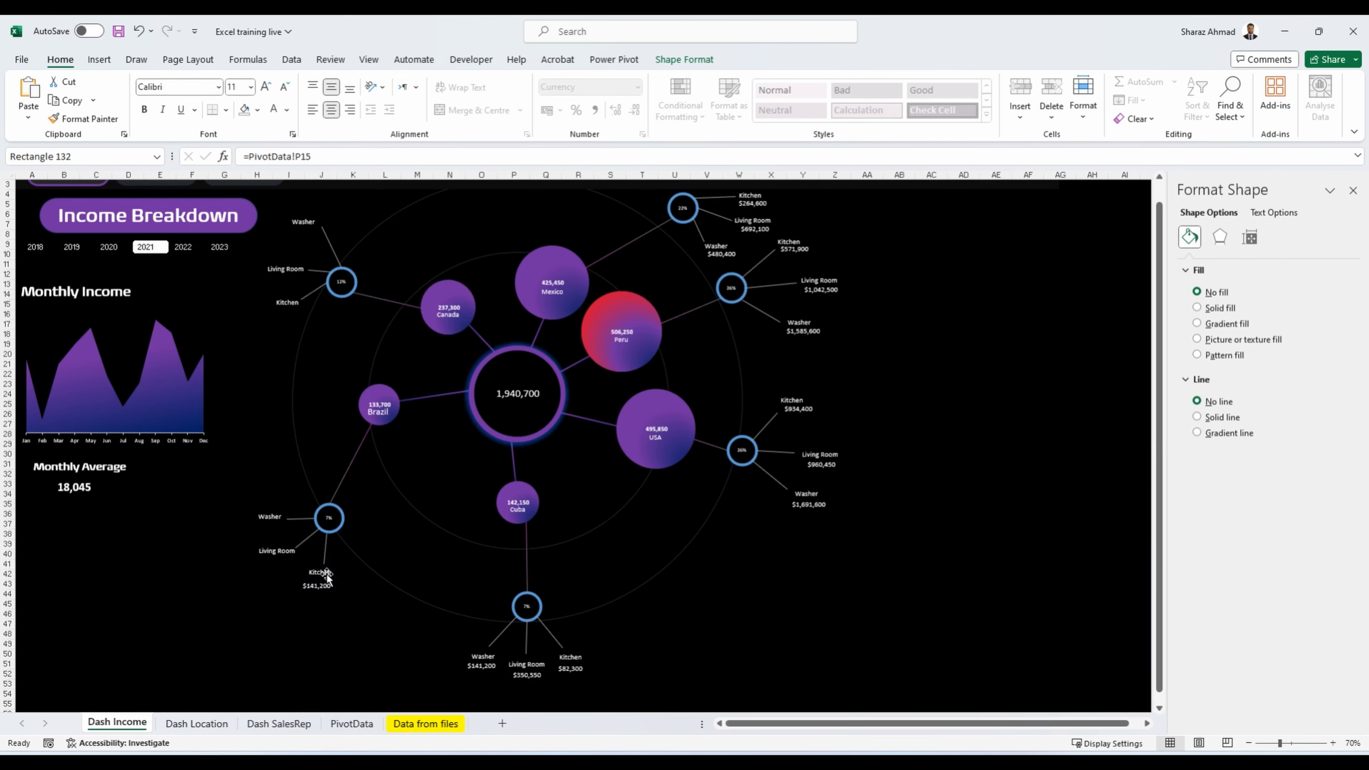
left_click(352, 724)
left_click(117, 723)
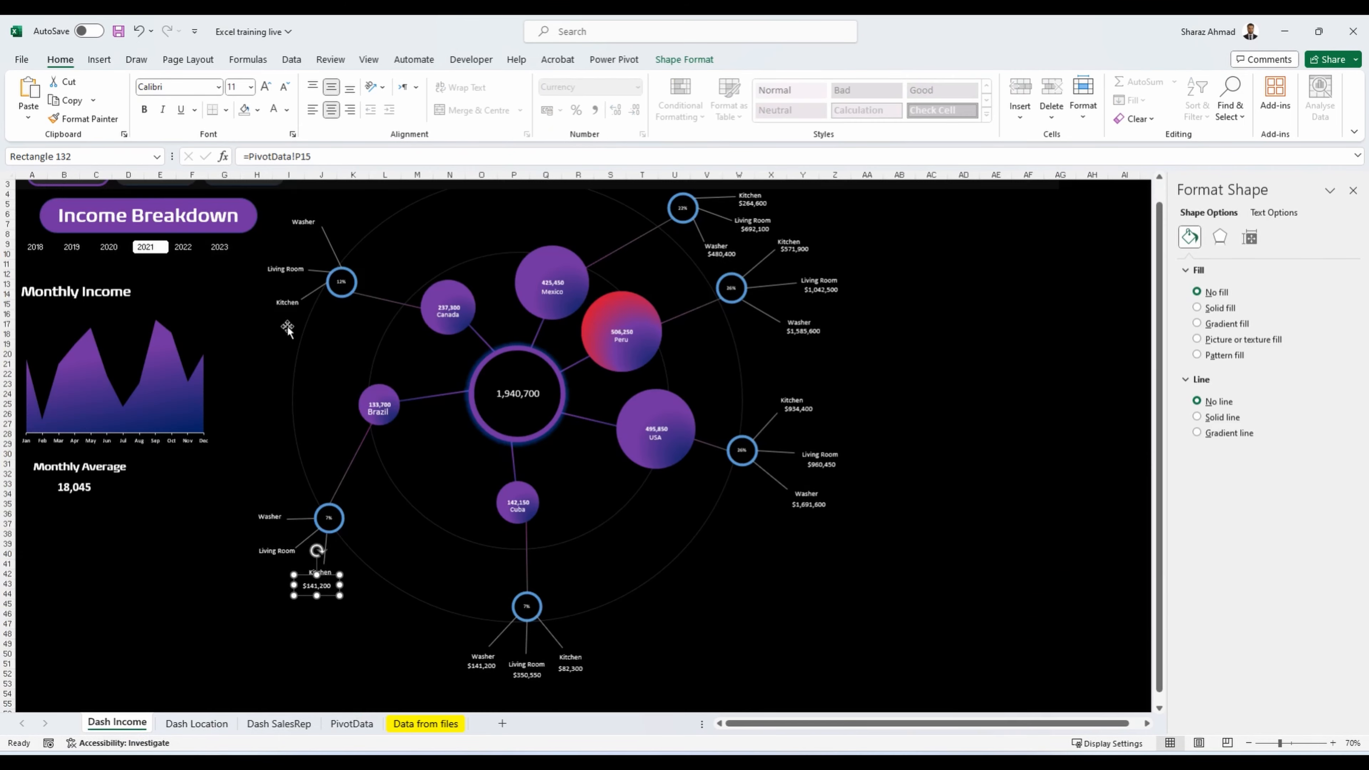
left_click(322, 156)
key("BackSpace")
key("BackSpace")
type("5")
key("Return")
left_click(274, 111)
Step: Duplicate Brazil's Kitchen value label for its Living Room category and link the copy to PivotData!P6
key("ctrl+d")
left_click_drag(338, 585, 289, 306)
left_click(354, 156)
key("BackSpace")
type("6")
Step: Place a copy of the value label beneath Brazil's Washer label and link it to PivotData!P7
key("ctrl+d")
left_click(323, 156)
key("BackSpace")
type("7")
key("Return")
Step: Place a copy of the value label beneath Canada's Kitchen label and link it to PivotData!P9
key("ctrl+d")
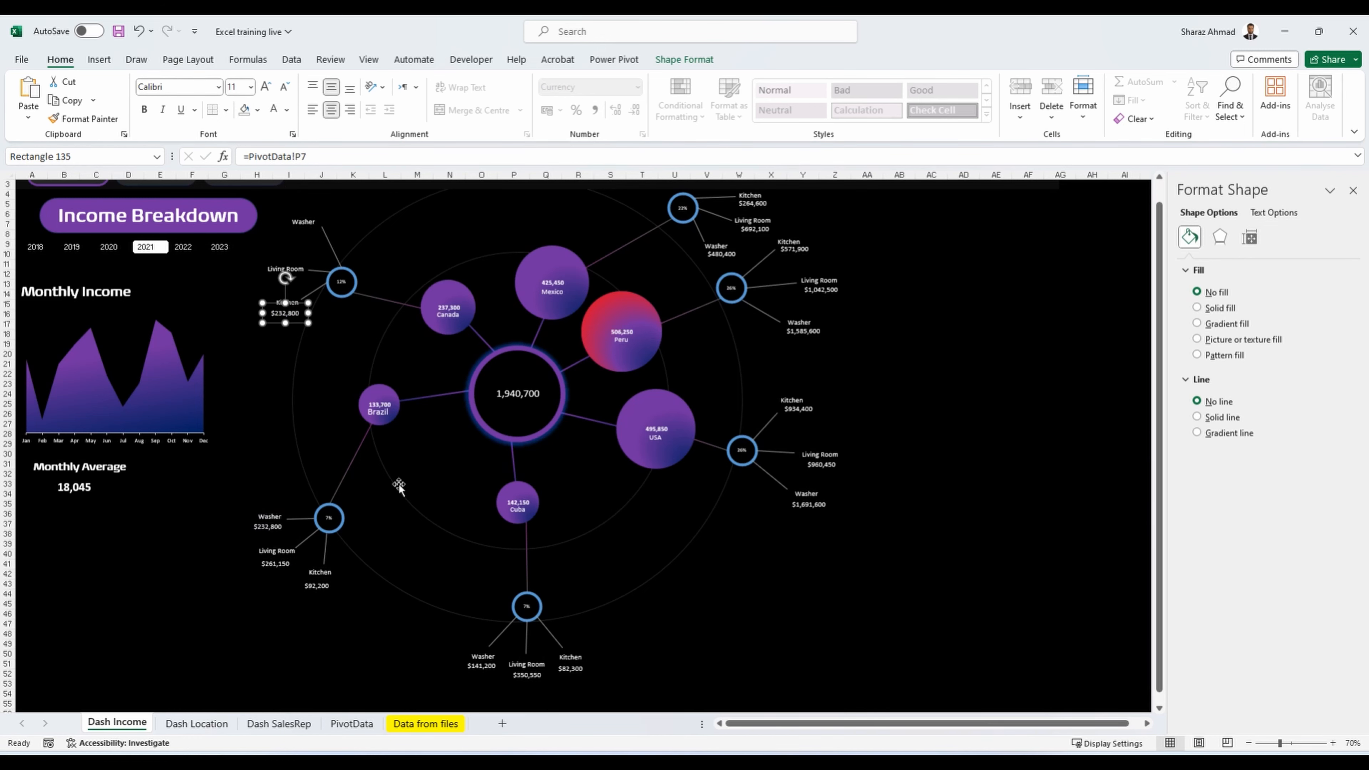
left_click(352, 724)
left_click(539, 306)
key("Return")
Step: Place a copy of the value label beneath Canada's Living Room label and link it to PivotData!P8
key("ctrl+d")
left_click_drag(296, 313, 299, 230)
left_click(316, 157)
key("BackSpace")
type("8")
key("Return")
Step: Place a copy of the value label beneath Canada's Washer label and link it to PivotData!P9
key("ctrl+d")
left_click(316, 157)
key("BackSpace")
type("9")
key("Return")
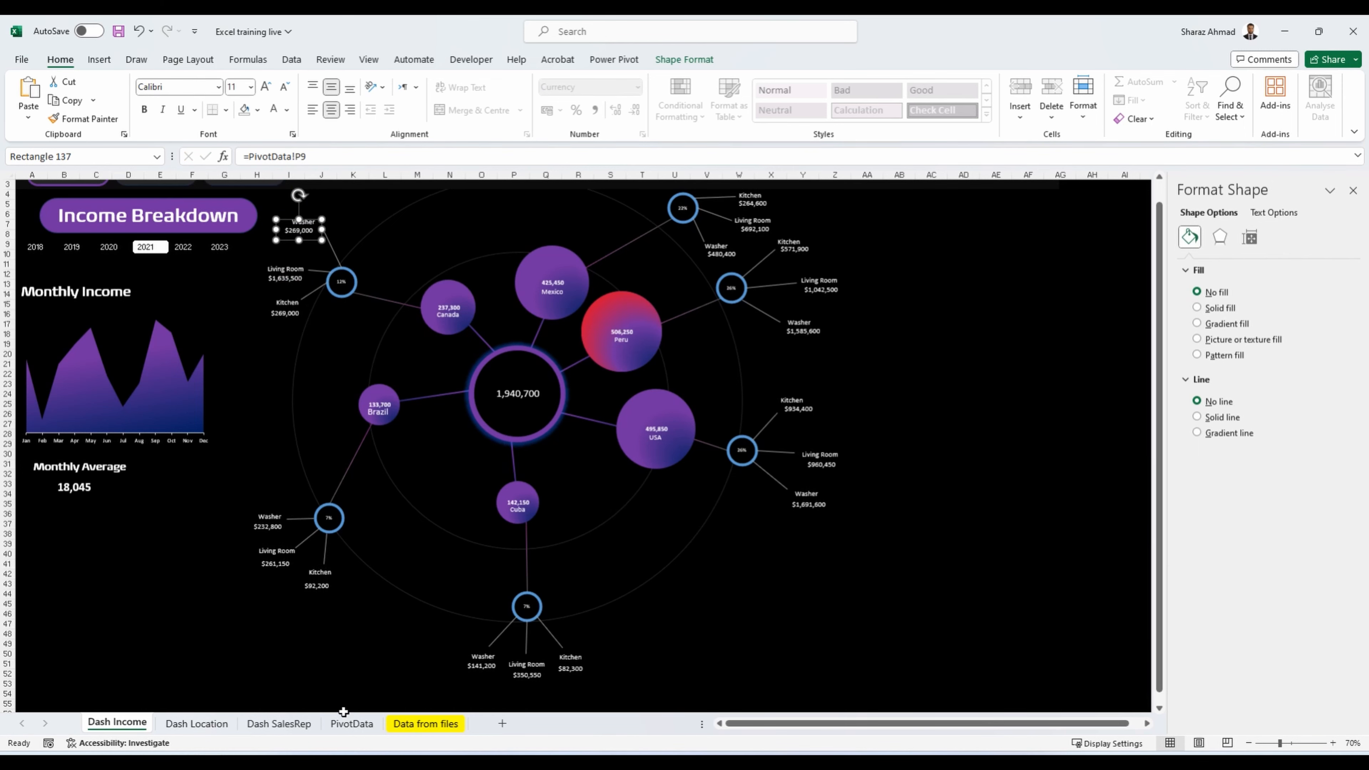
Step: Check the category pivot table on PivotData and connect the dashboard's year slicer to PivotTable2
left_click(349, 722)
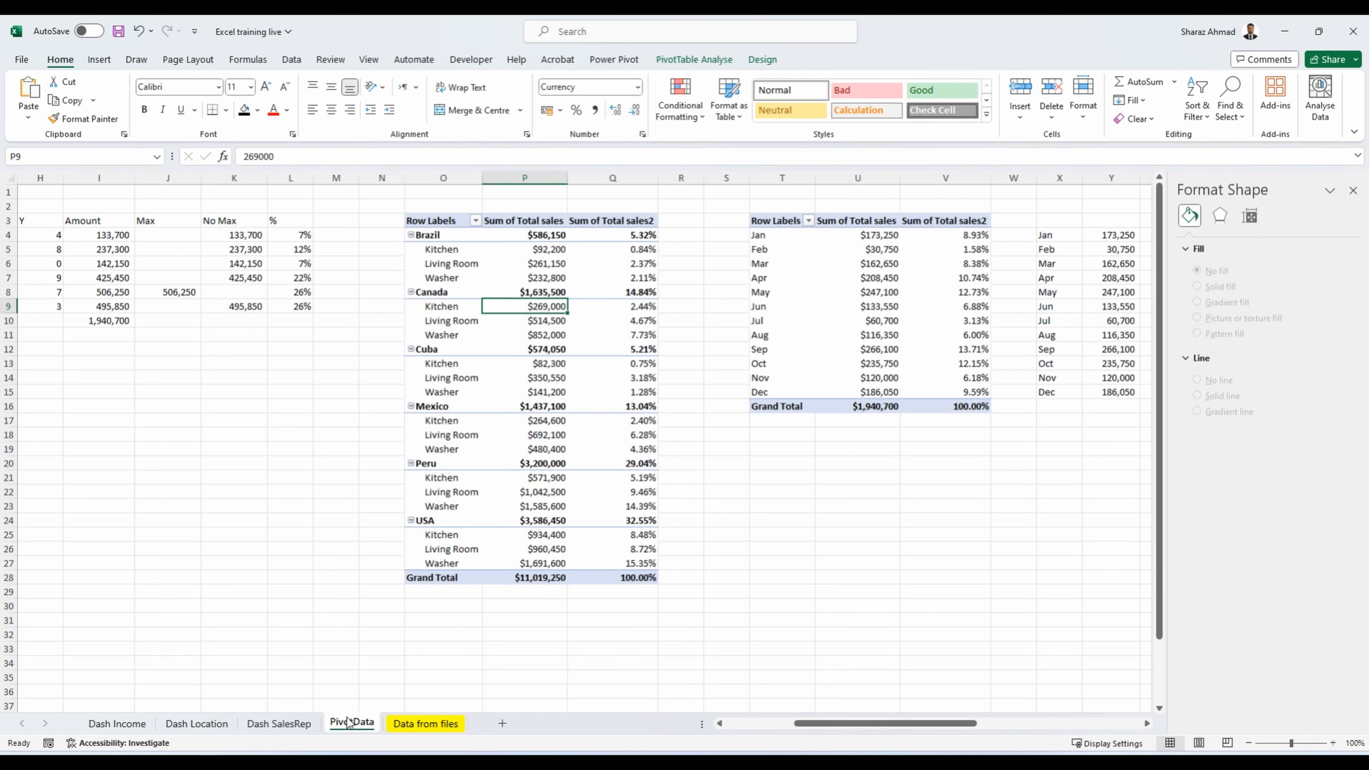
left_click(695, 60)
left_click(116, 723)
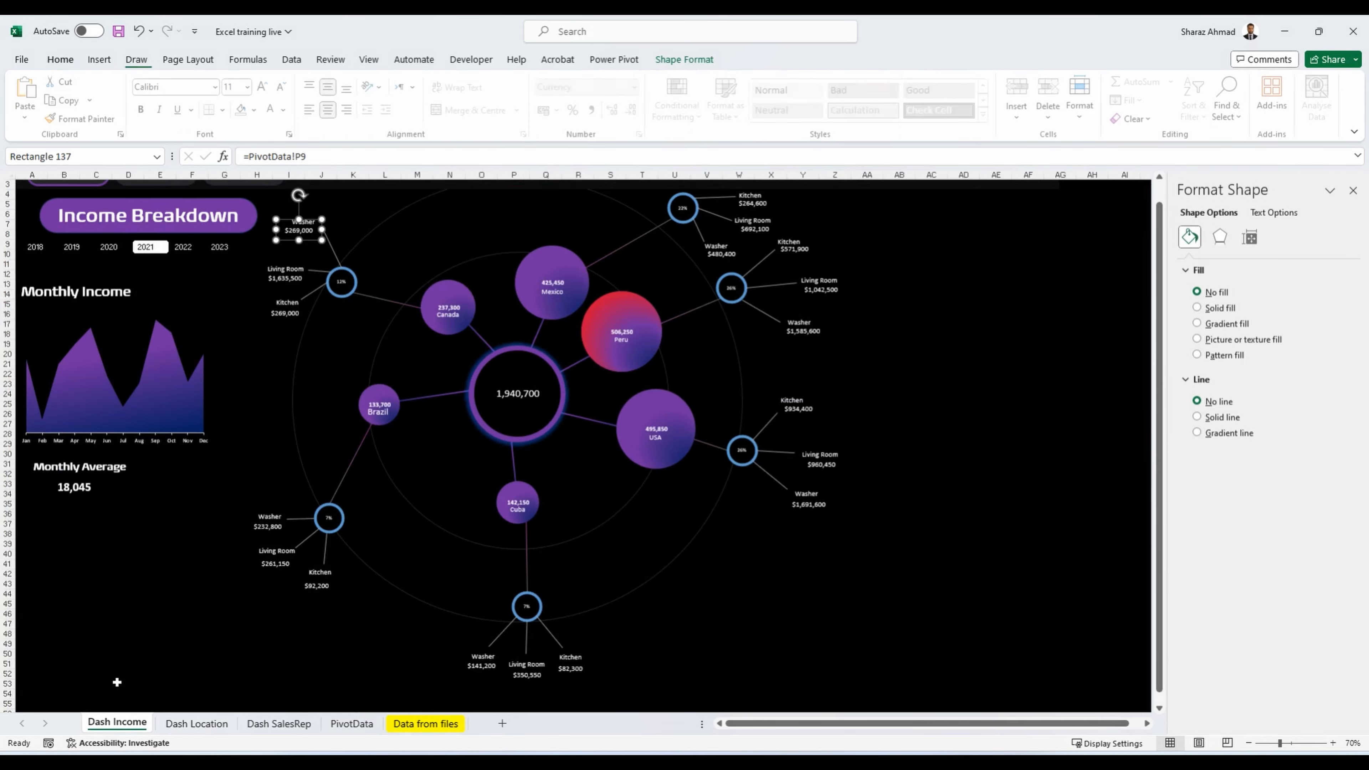
right_click(207, 251)
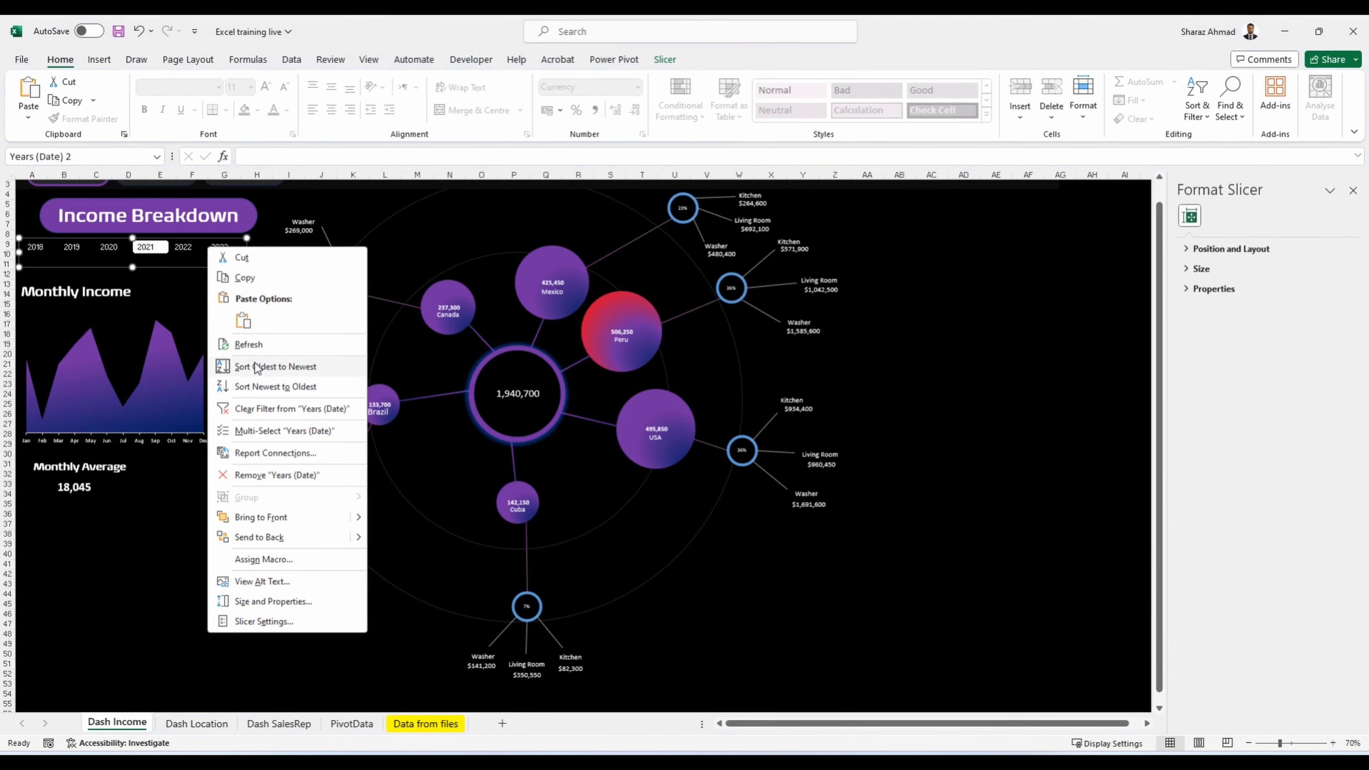
left_click(275, 453)
left_click(237, 483)
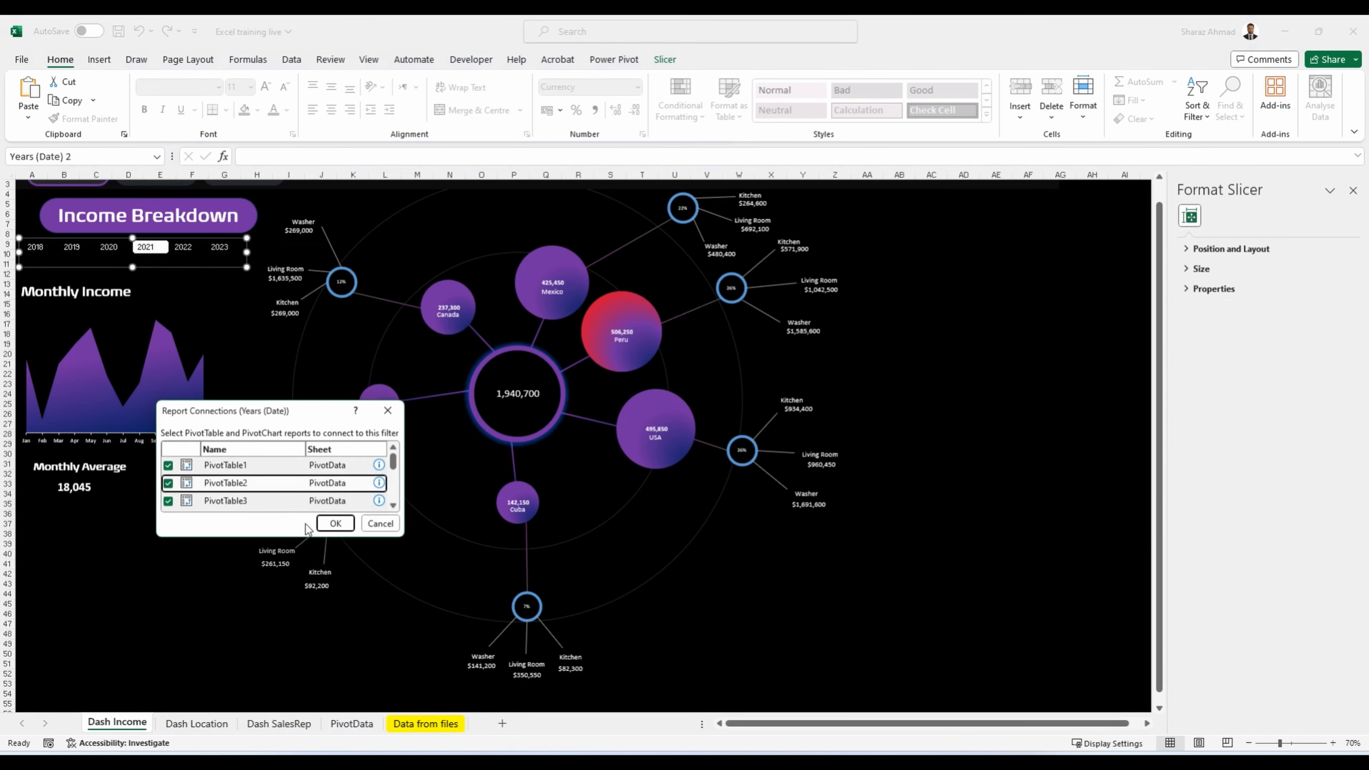
left_click(335, 523)
left_click(191, 534)
Step: Test the year slicer with 2020, 2021 and 2022, finishing on 2021
left_click(113, 246)
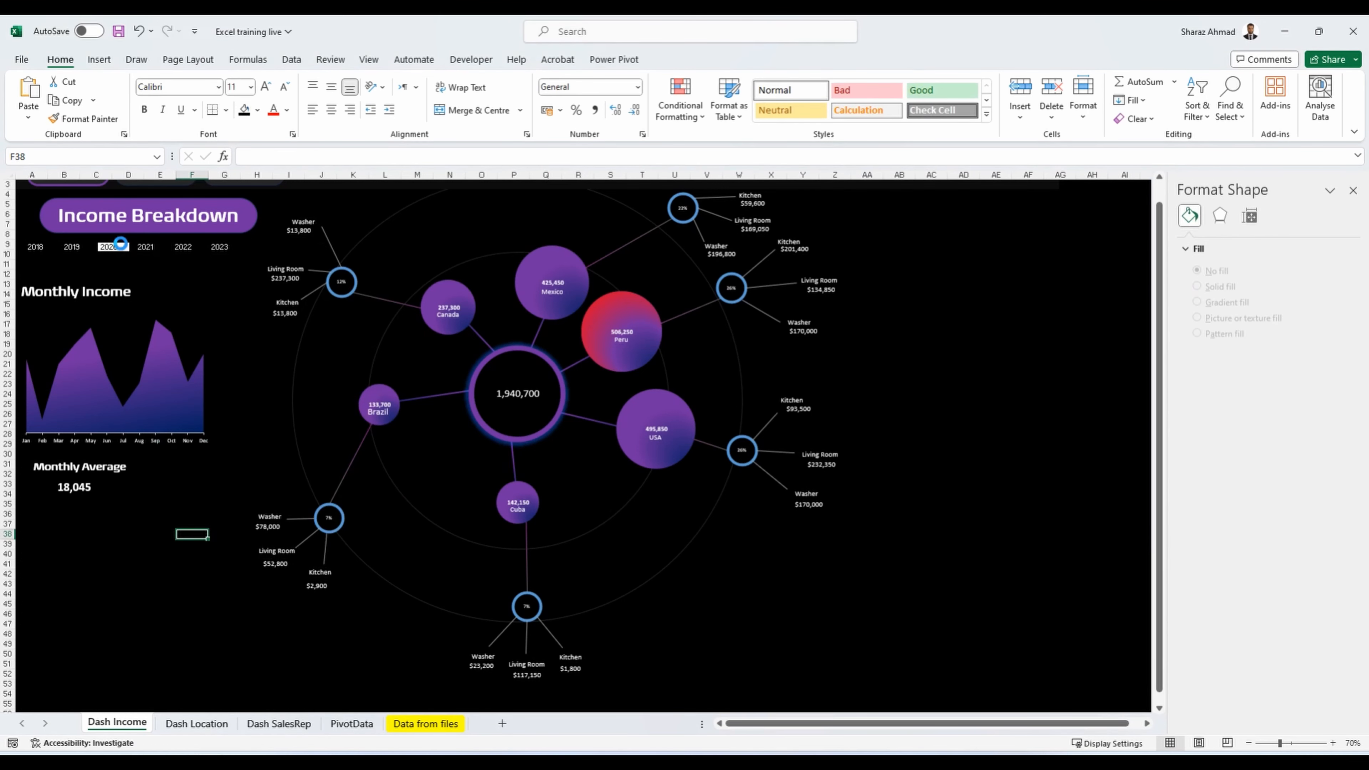
left_click(147, 248)
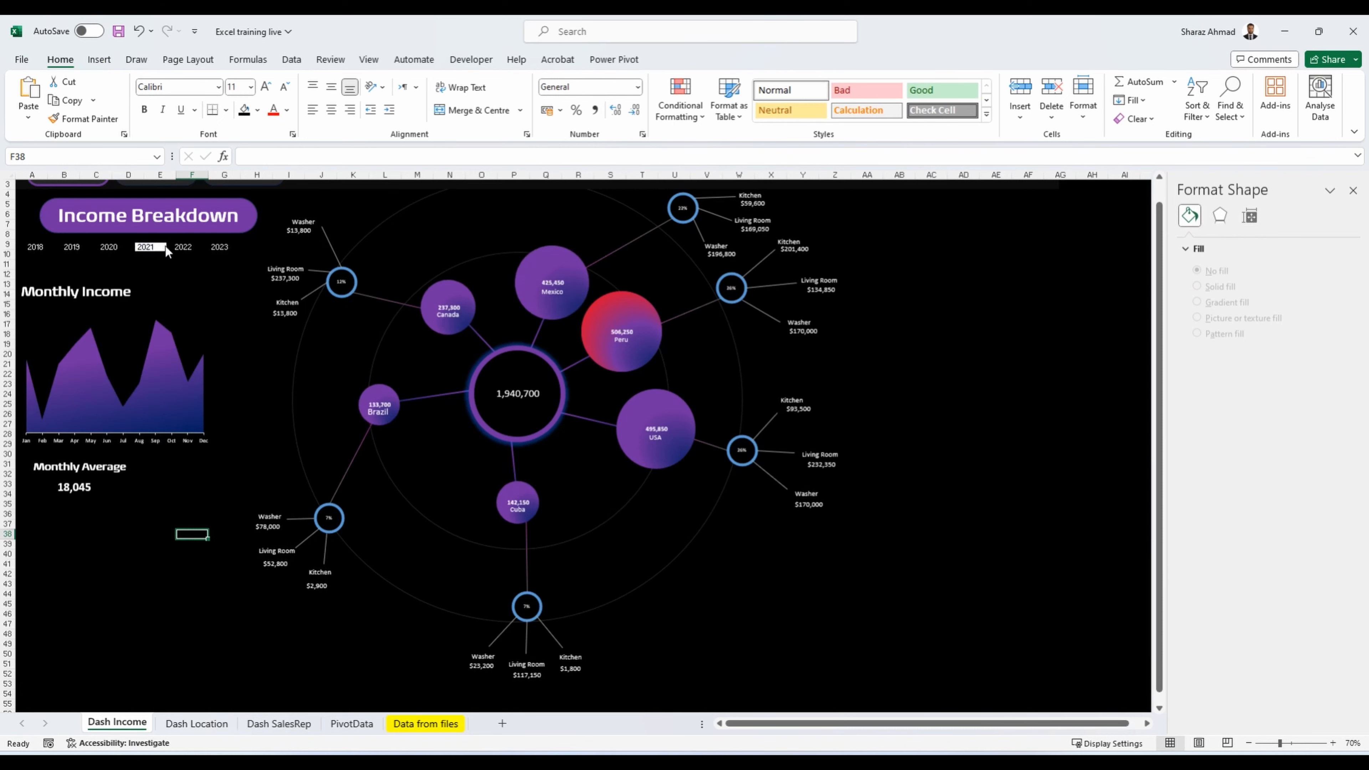
left_click(189, 247)
left_click(146, 247)
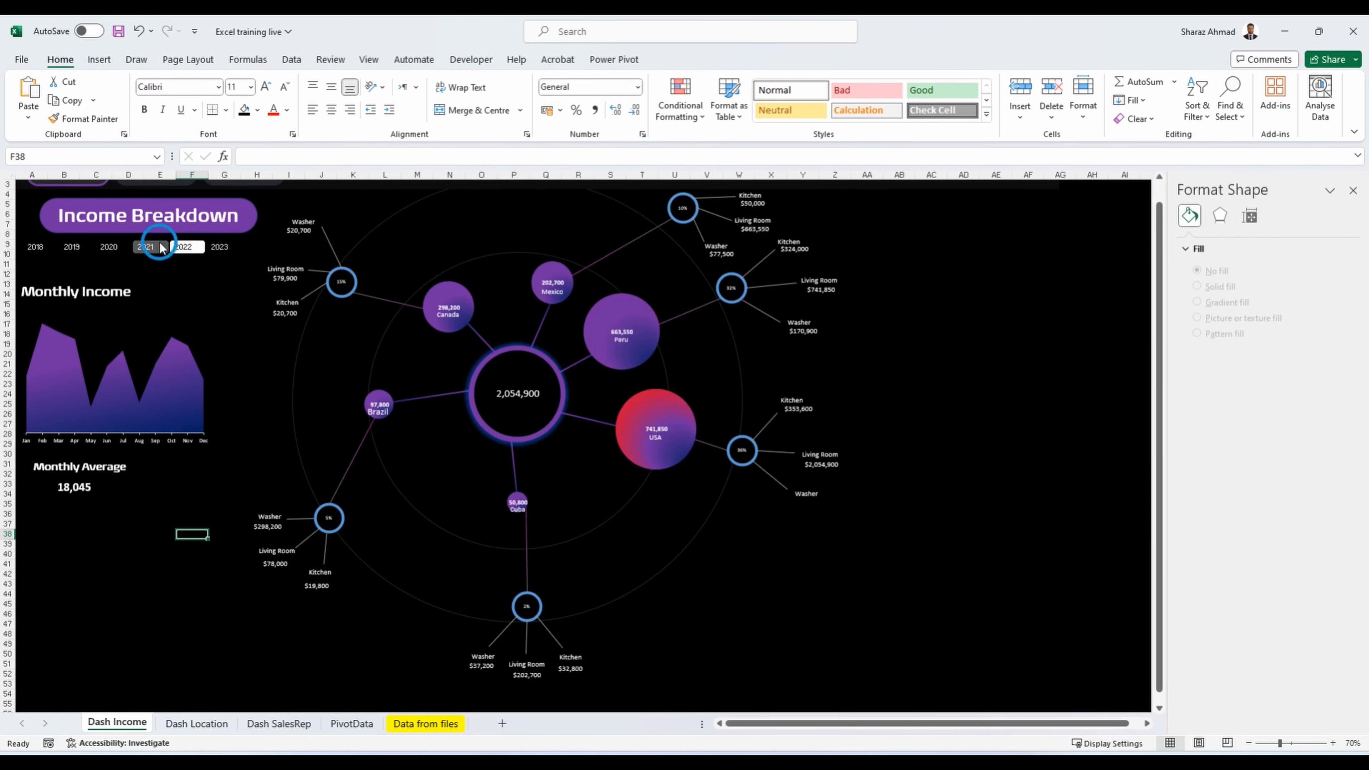
Step: Collapse the ribbon to show tabs only and close the Format Shape pane
left_click(1354, 132)
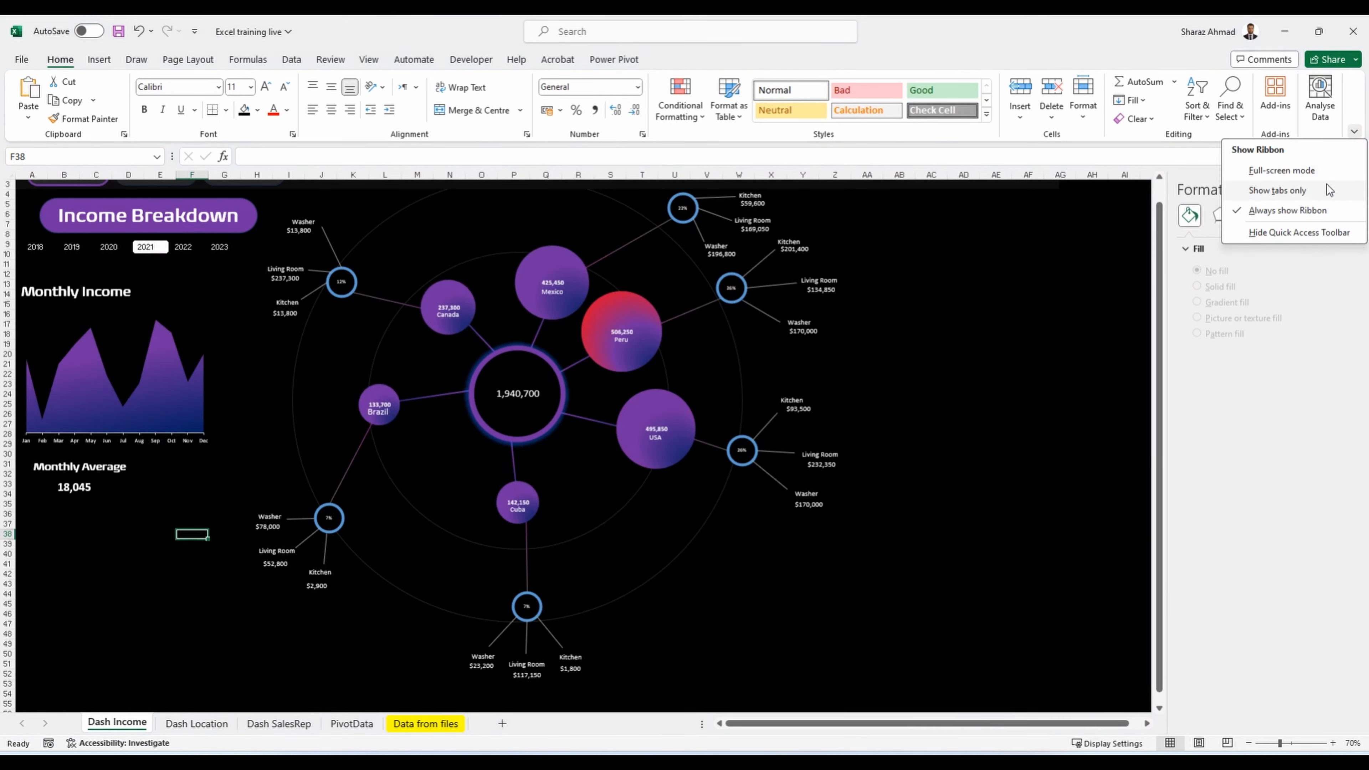
left_click(1289, 190)
left_click(1353, 119)
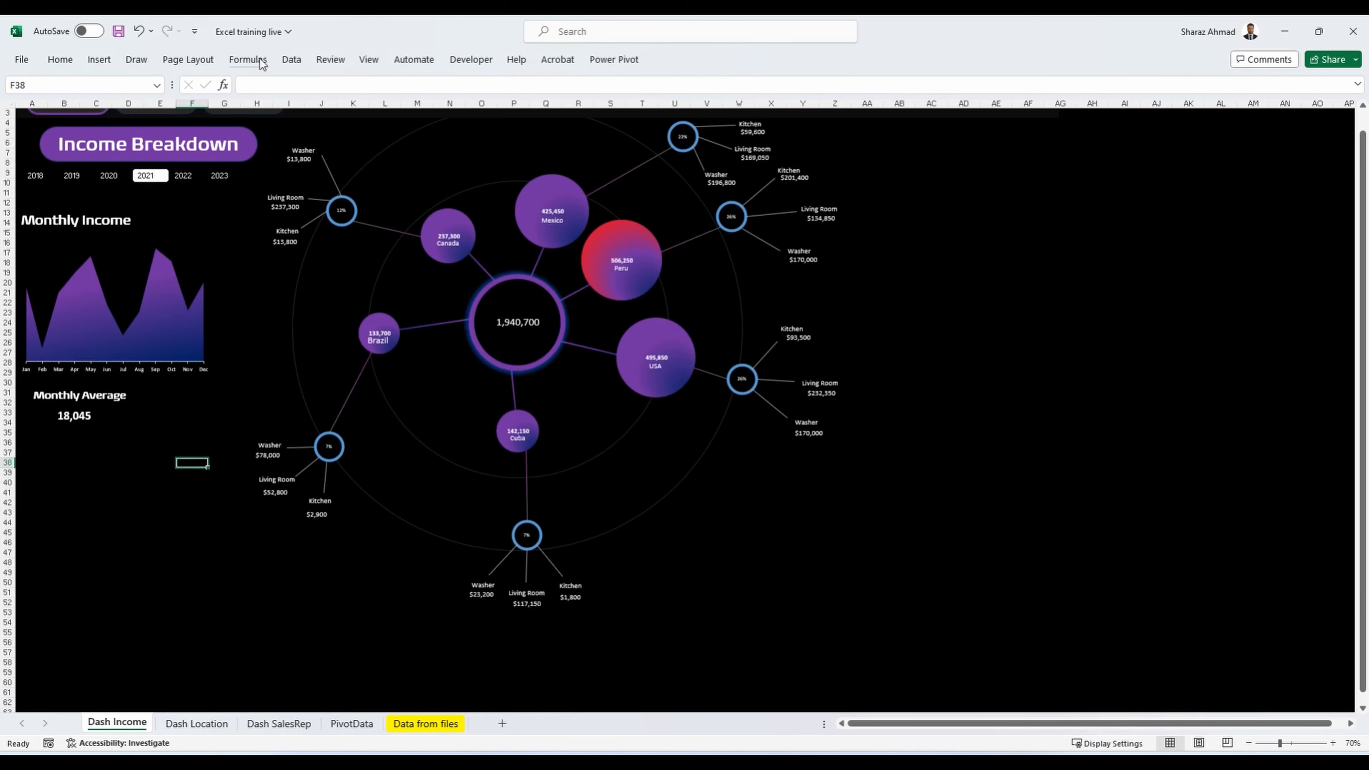
Step: Hide the formula bar and the row and column headings on the dashboard
left_click(368, 59)
left_click(436, 122)
left_click(491, 87)
left_click(677, 511)
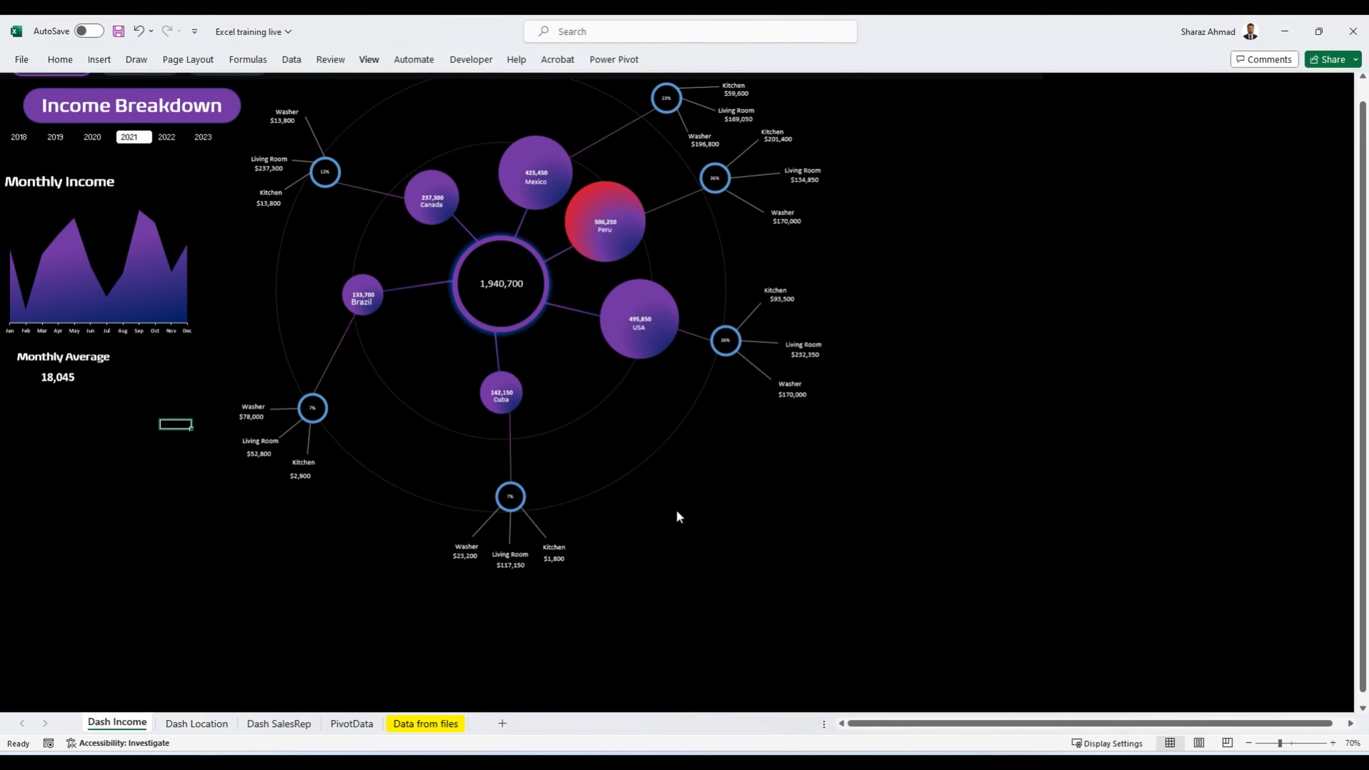
Step: Move Cuba's percentage circle upward and to the right, closer to the Cuba bubble
scroll(614, 450, "up", 2)
scroll(615, 449, "up", 3)
scroll(615, 449, "down", 6)
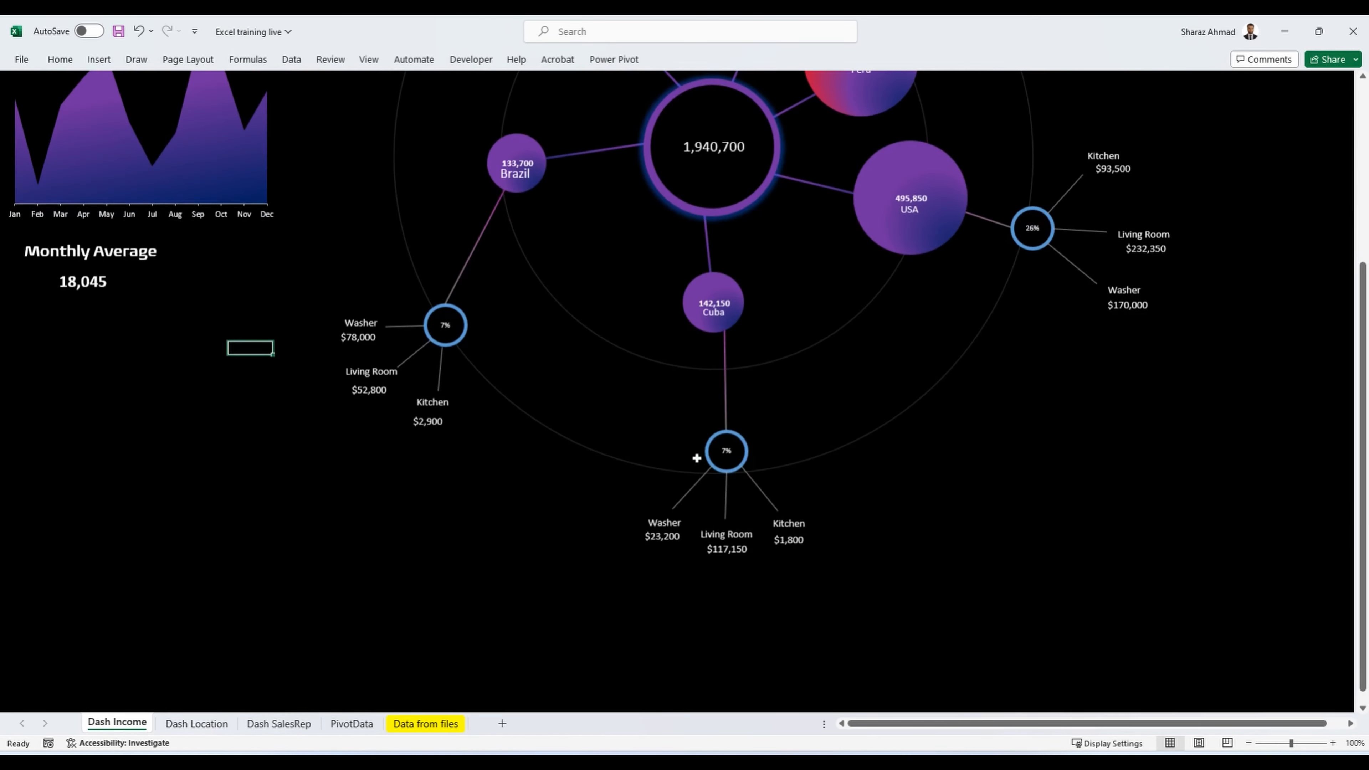
left_click_drag(733, 453, 738, 434)
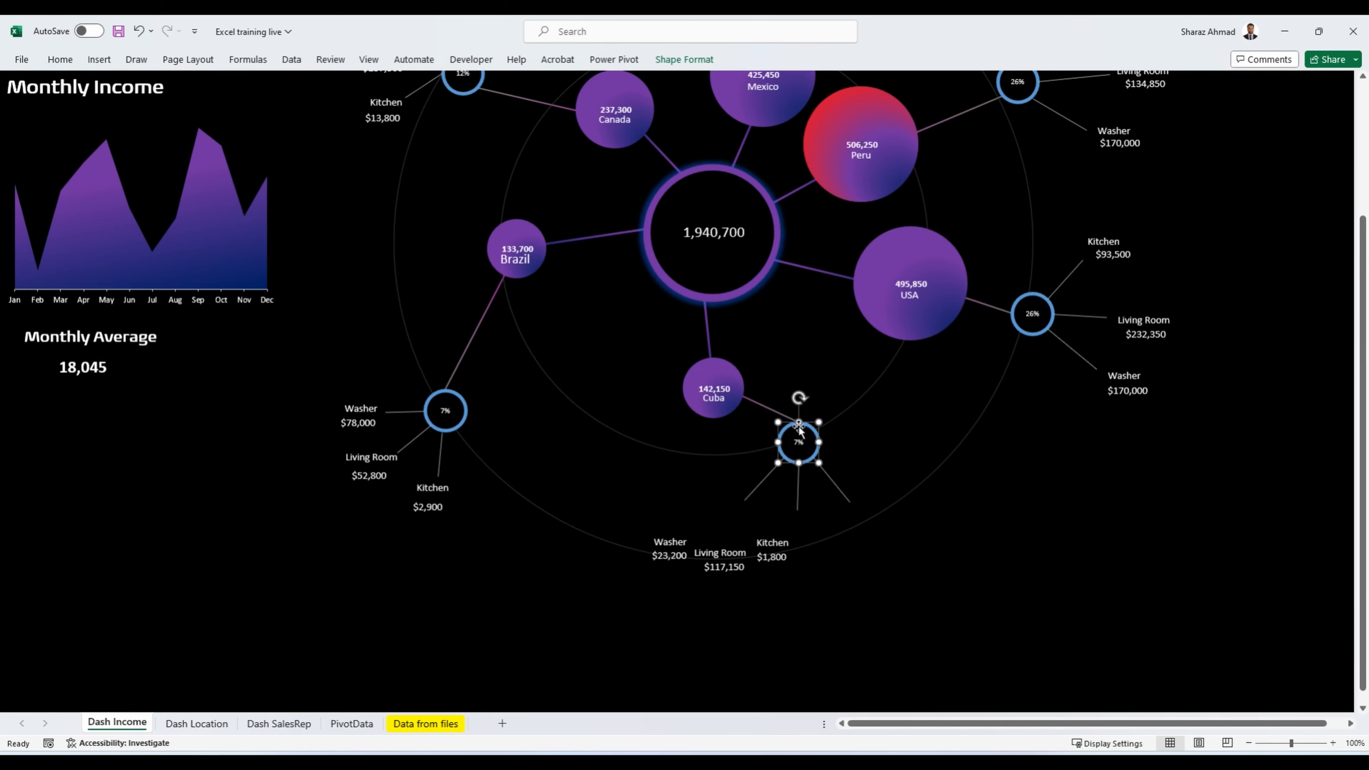
left_click(775, 408)
left_click(752, 488)
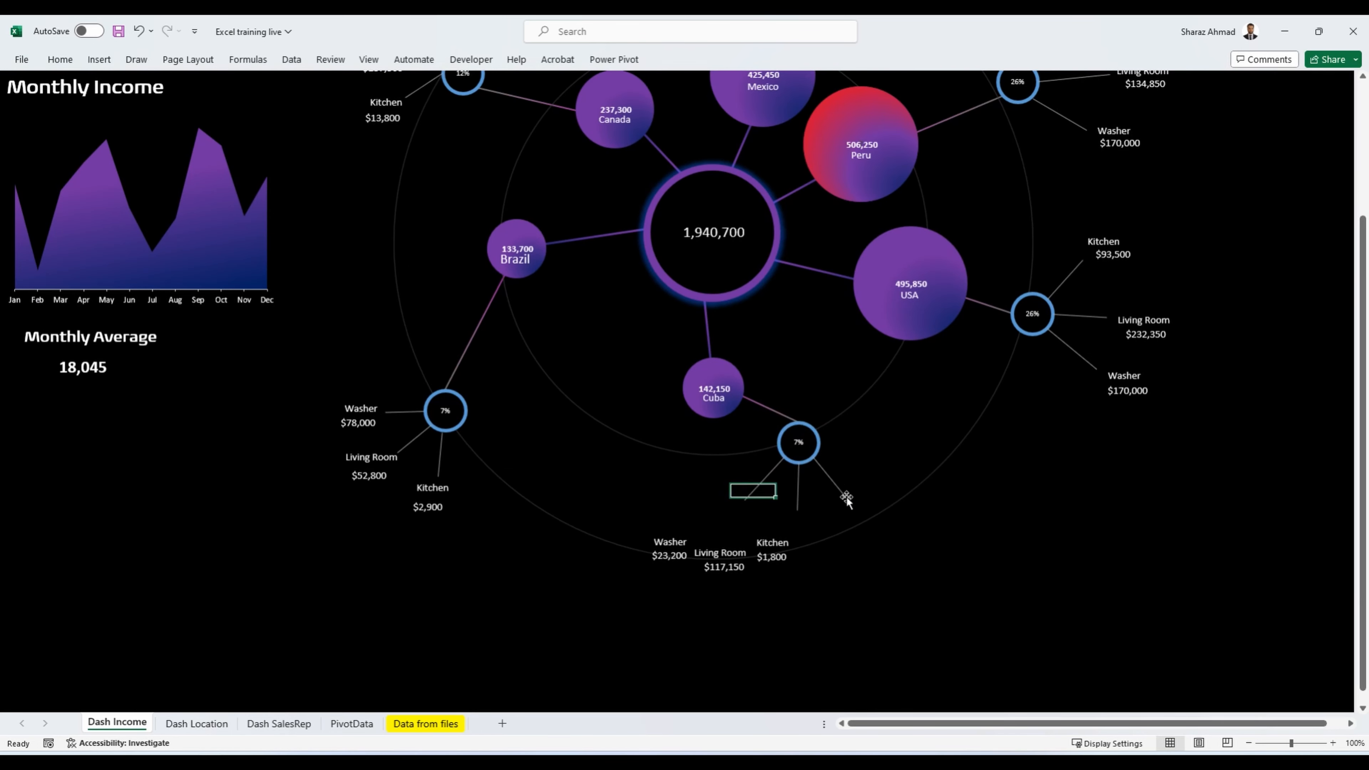
Step: Reposition Cuba's three category connector lines so they fan out to the right of its percentage circle
left_click_drag(850, 502, 872, 464)
left_click(798, 509)
scroll(800, 511, "up", 4)
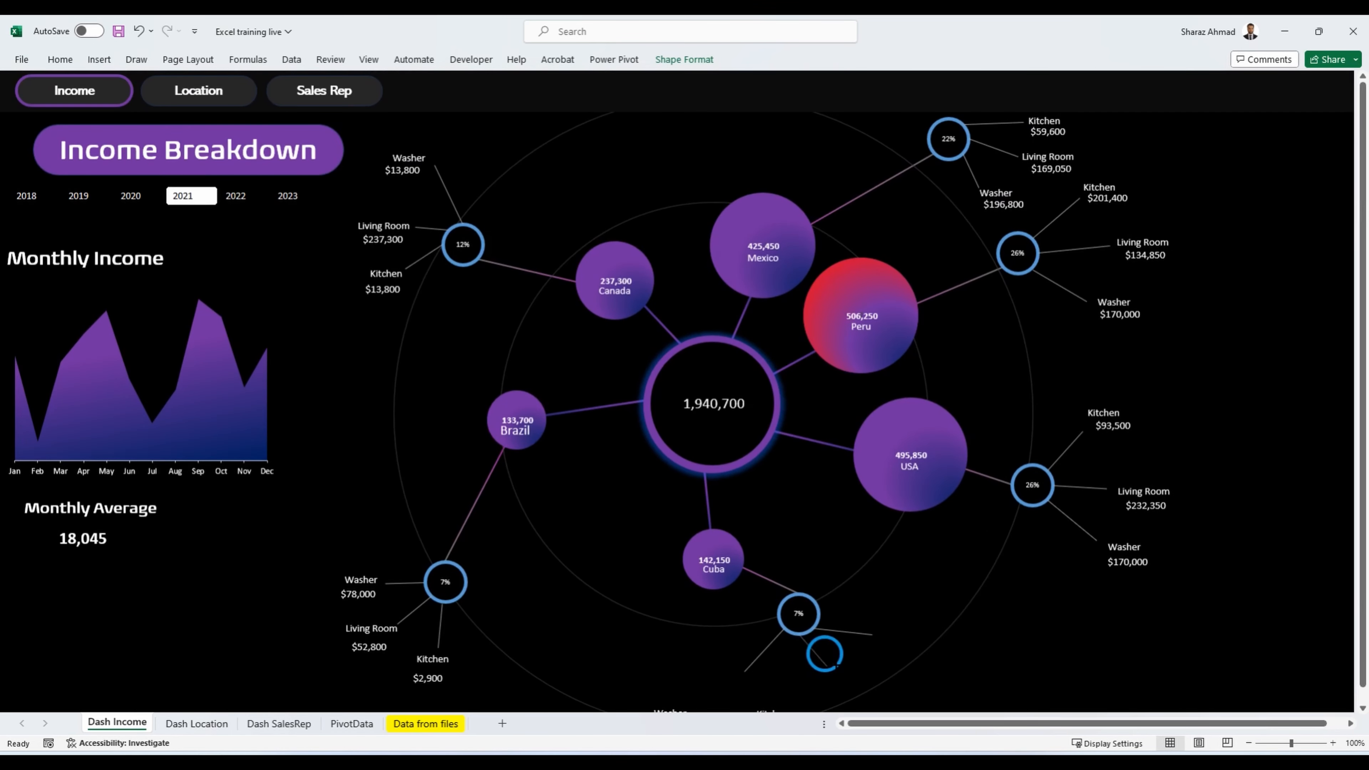
left_click_drag(837, 666, 819, 613)
left_click(822, 631)
left_click_drag(872, 635, 863, 603)
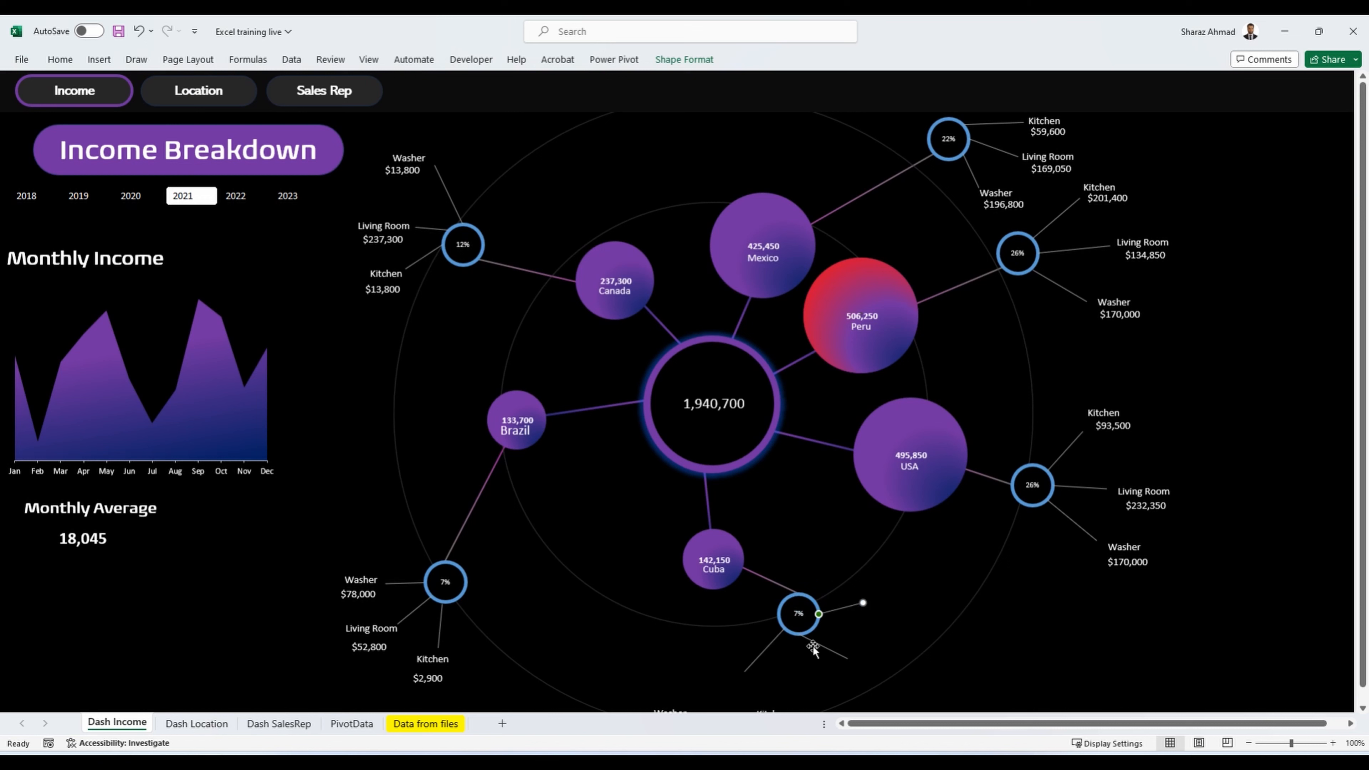
left_click(814, 650)
left_click_drag(783, 631, 830, 650)
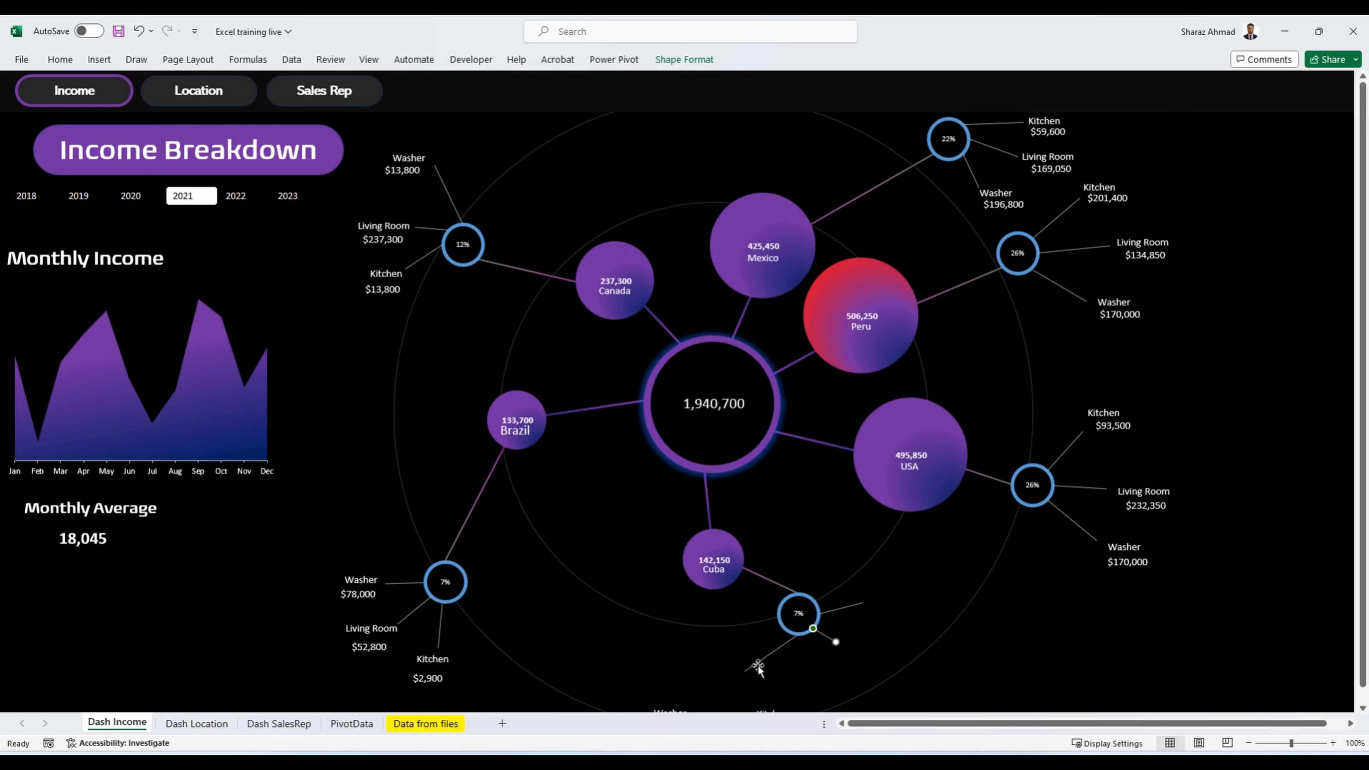
left_click_drag(836, 642, 859, 626)
Step: Move Cuba's Washer, Living Room and Kitchen name labels to the ends of its repositioned connector lines
scroll(841, 636, "down", 2)
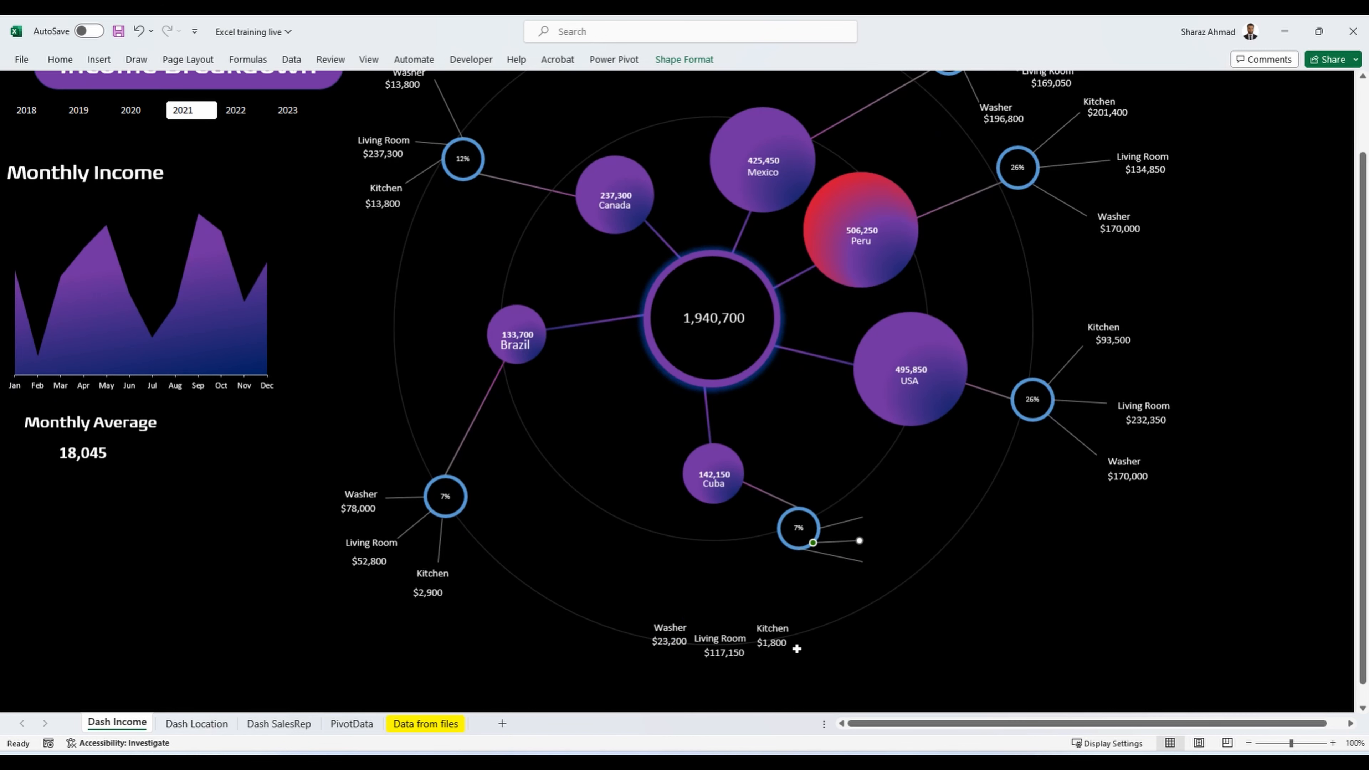
left_click(672, 628)
left_click_drag(686, 616, 899, 499)
left_click(714, 639)
left_click_drag(731, 632, 902, 529)
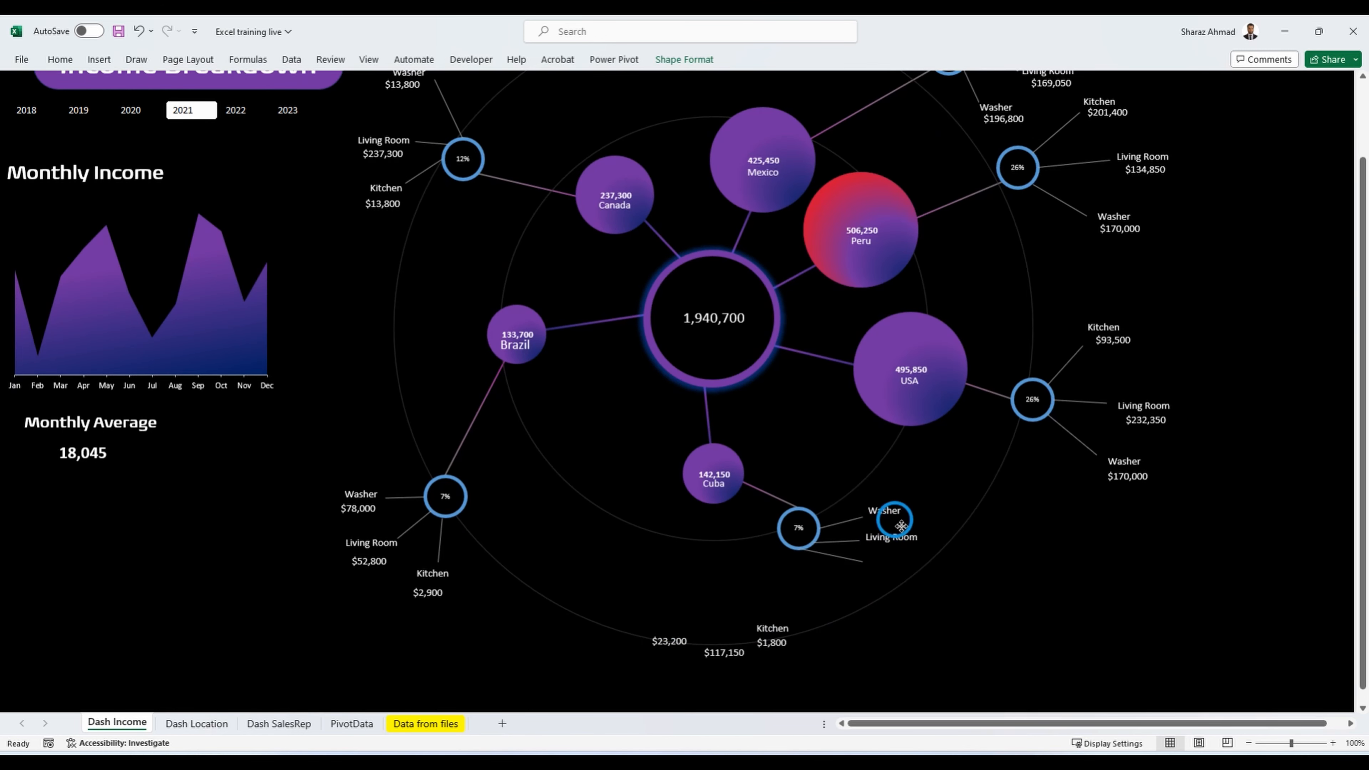
left_click(773, 629)
left_click_drag(772, 628, 885, 563)
Step: Move Cuba's three value labels directly beneath their matching Washer, Living Room and Kitchen names
left_click_drag(669, 641, 886, 524)
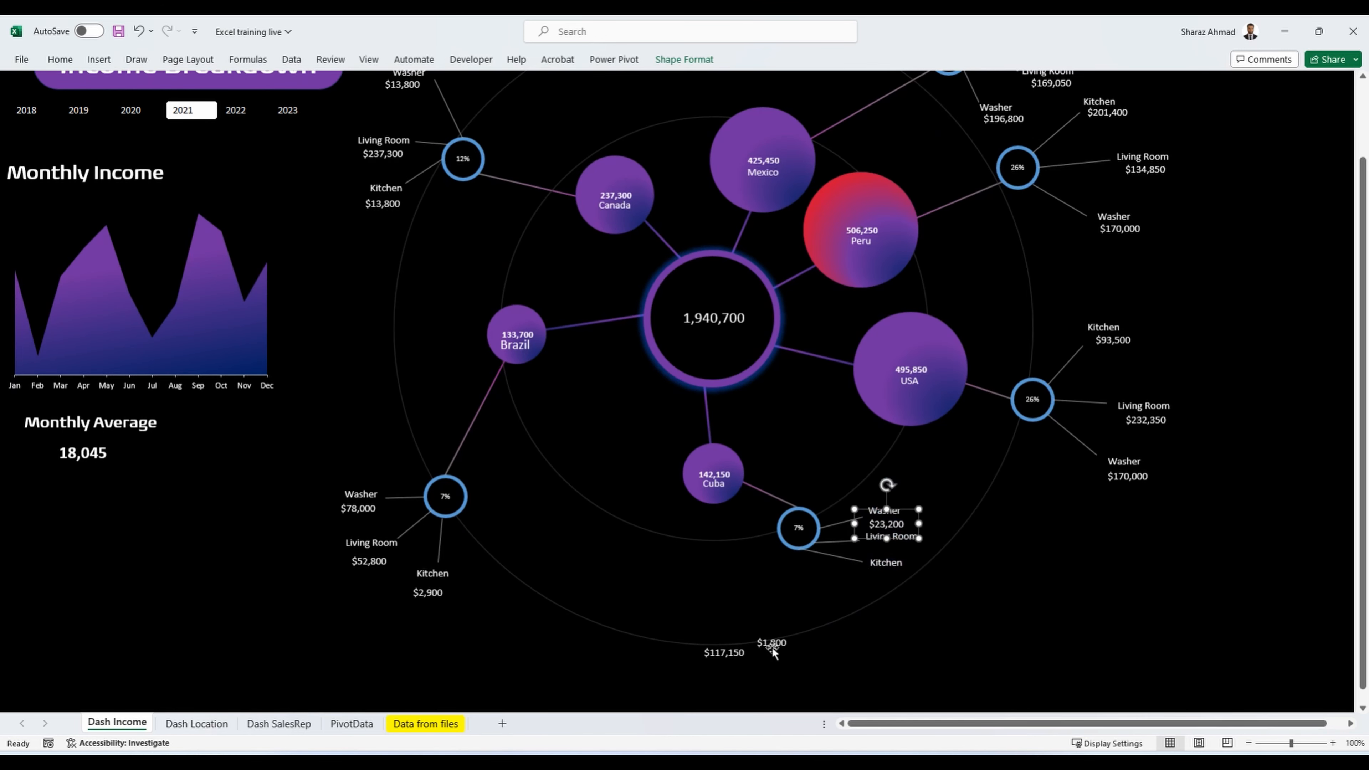
left_click_drag(724, 653, 887, 547)
left_click(771, 643)
left_click_drag(771, 643, 886, 574)
scroll(891, 555, "up", 2)
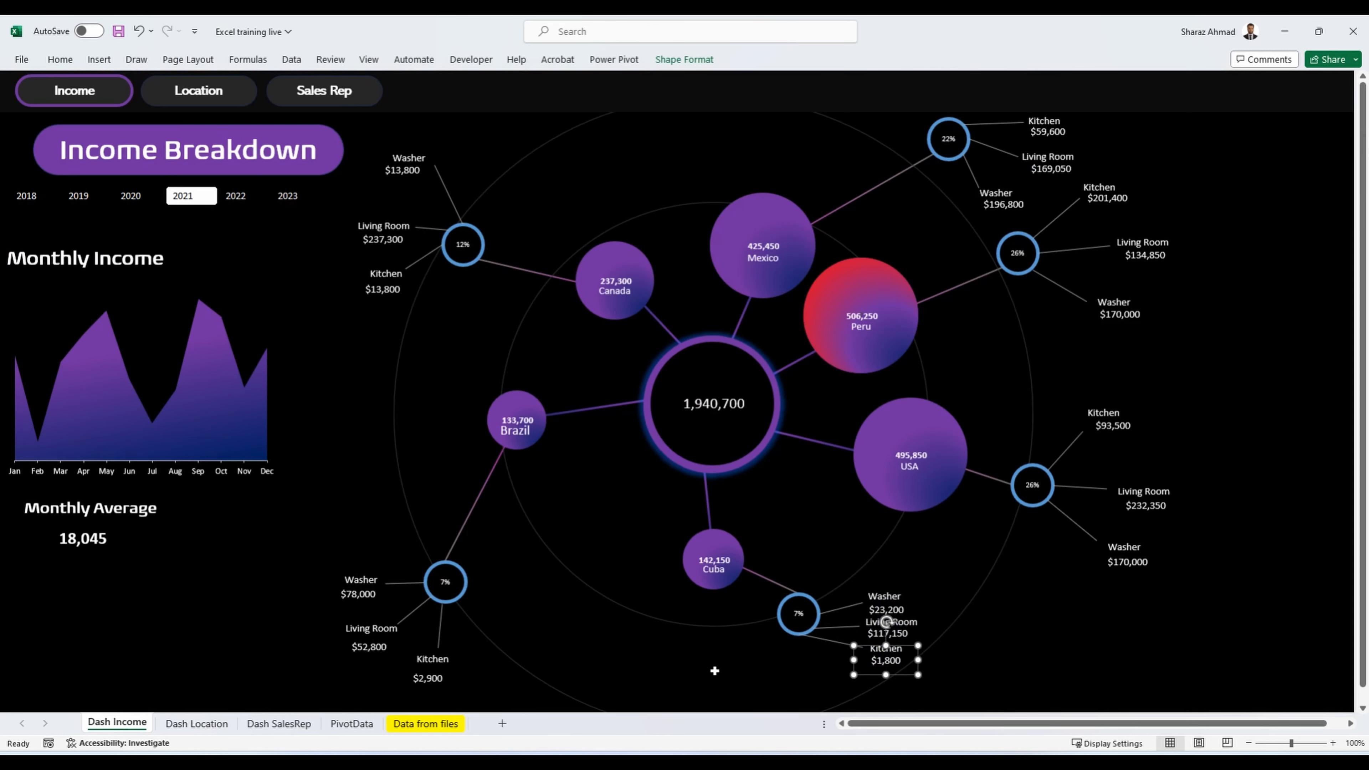
Step: Test the year slicer on the Income dashboard with 2022, 2023 and 2018
left_click(1060, 645)
left_click(256, 201)
left_click(279, 202)
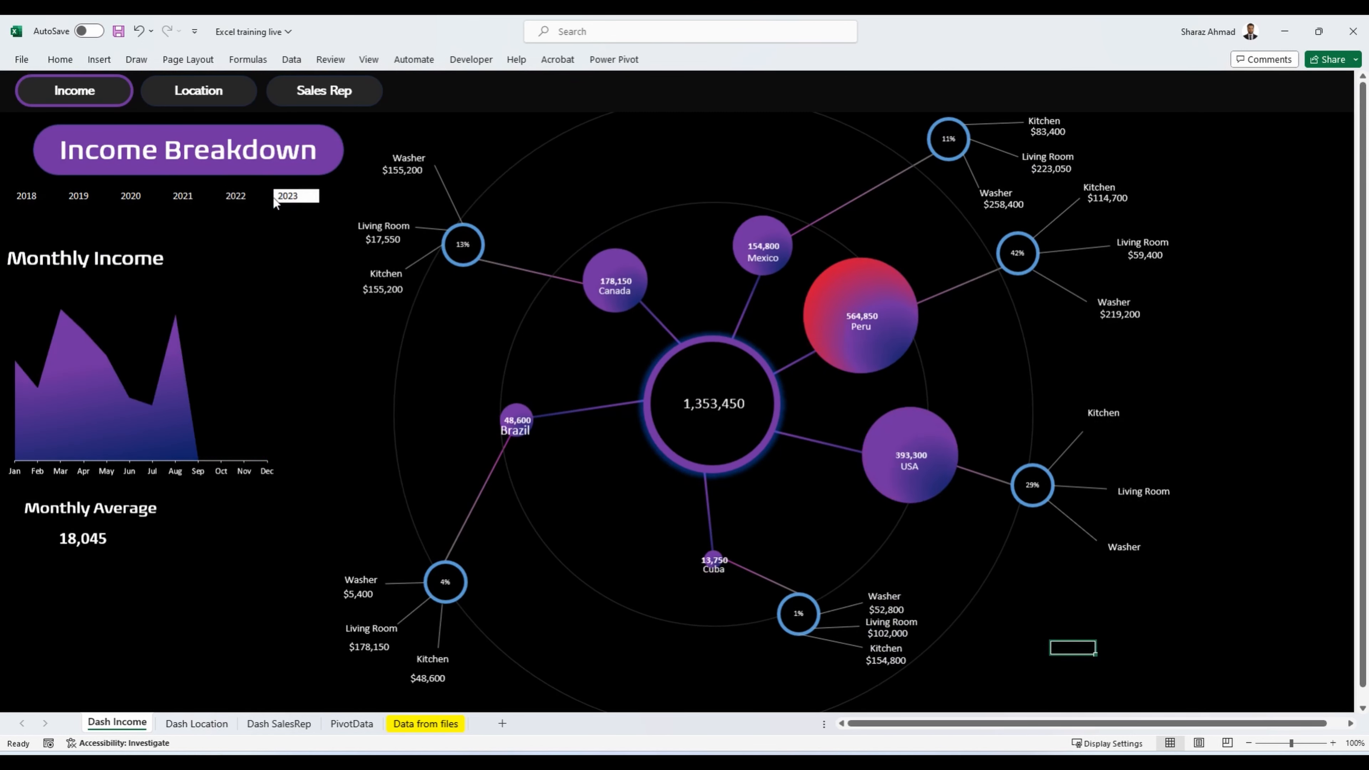
left_click(33, 197)
Step: Open the Location dashboard and hide its row and column headings
left_click(221, 101)
left_click(370, 60)
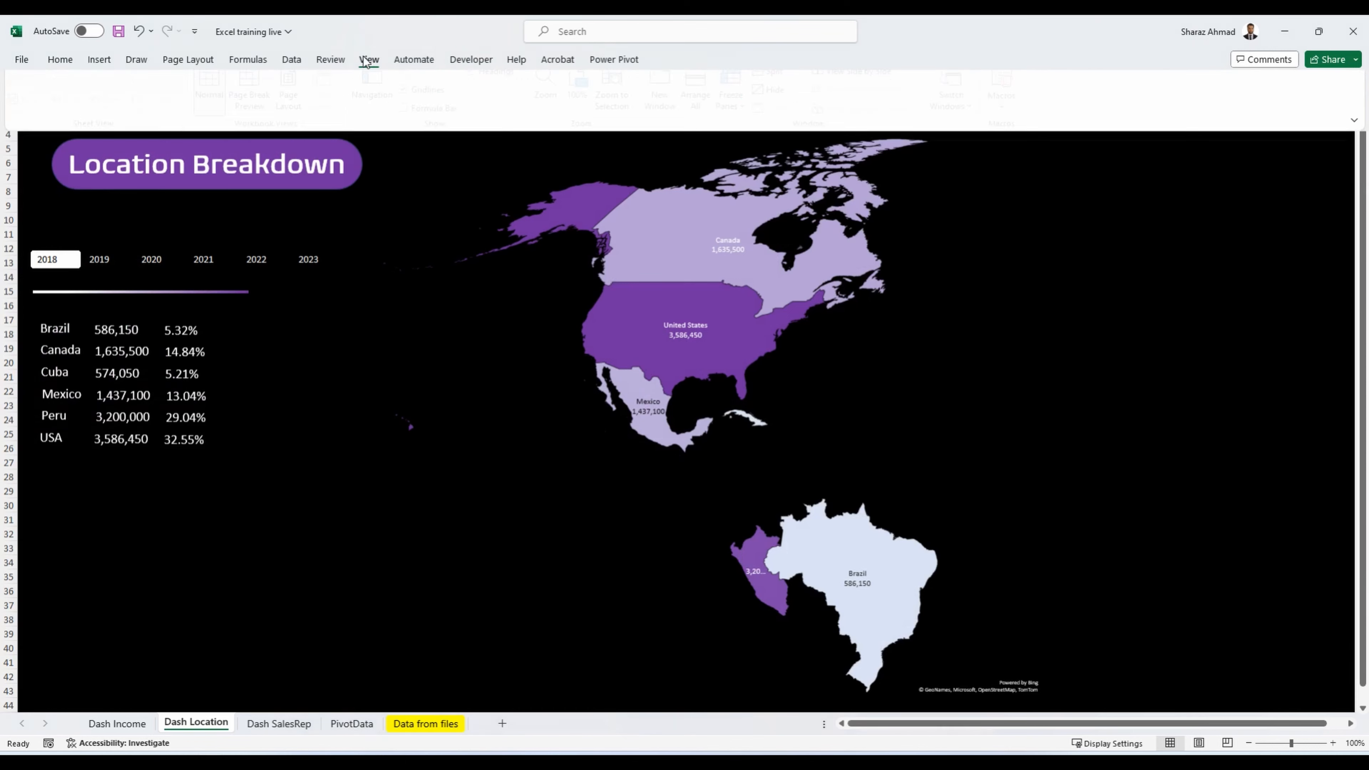
left_click(488, 87)
left_click(316, 437)
Step: Connect the Location dashboard's year slicer to the remaining PivotData pivot tables, including PivotTable5 and PivotTable6
left_click(161, 249)
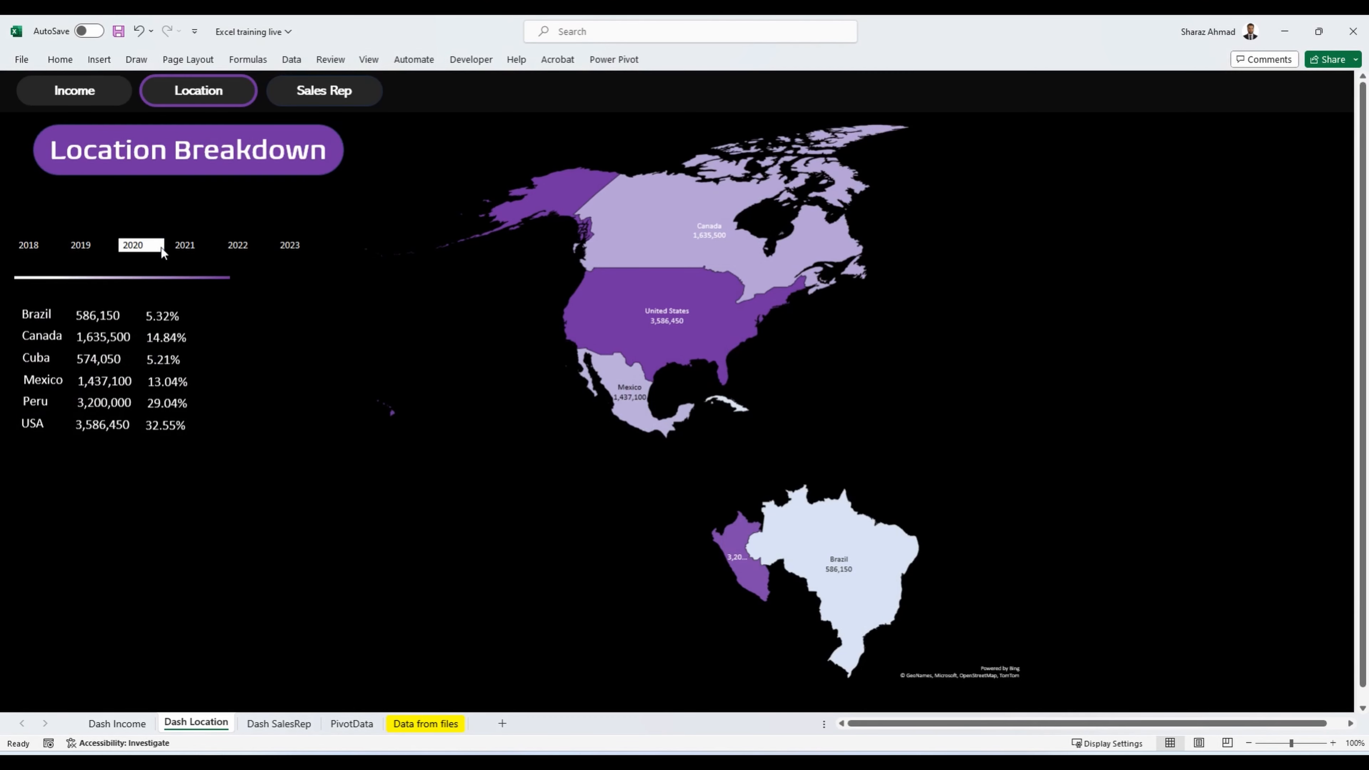
right_click(161, 248)
left_click(222, 456)
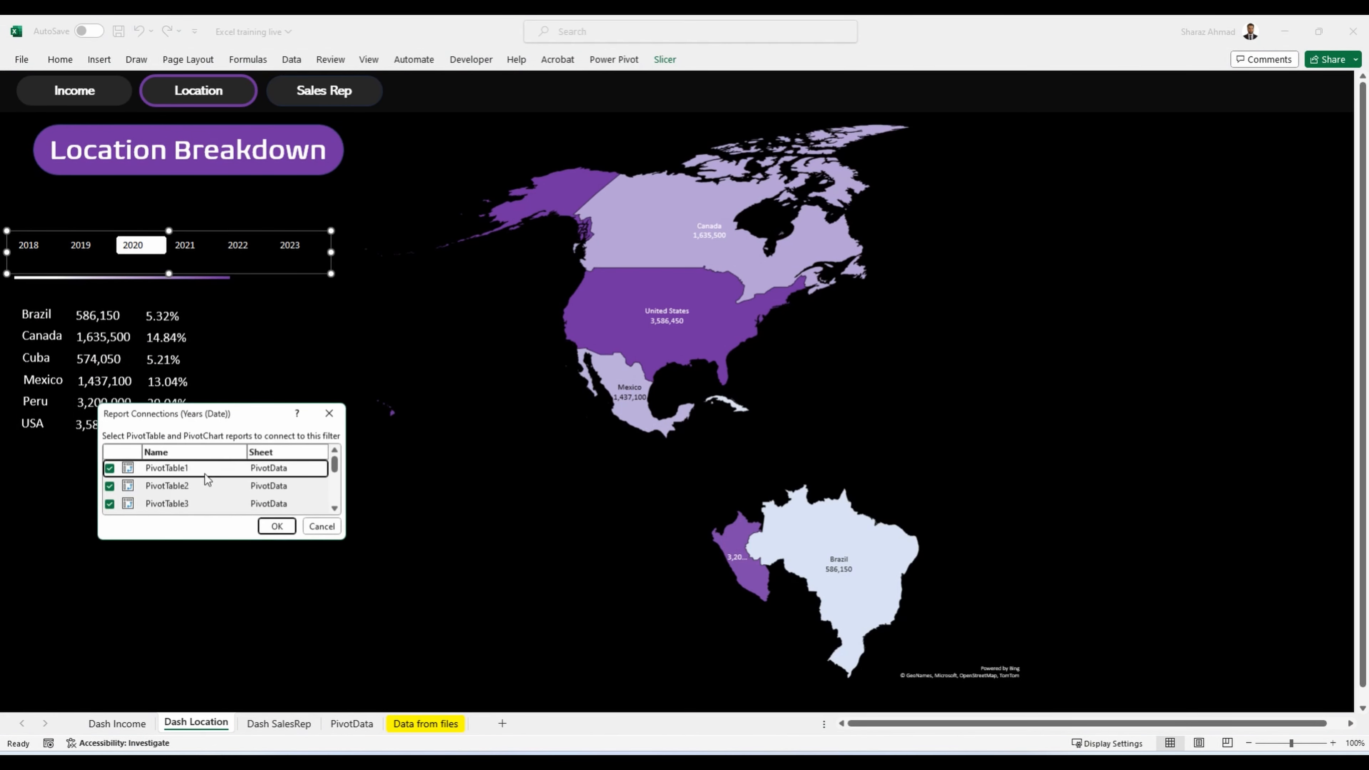
scroll(205, 476, "down", 1)
left_click(110, 488)
left_click(109, 507)
scroll(111, 505, "down", 1)
left_click(109, 489)
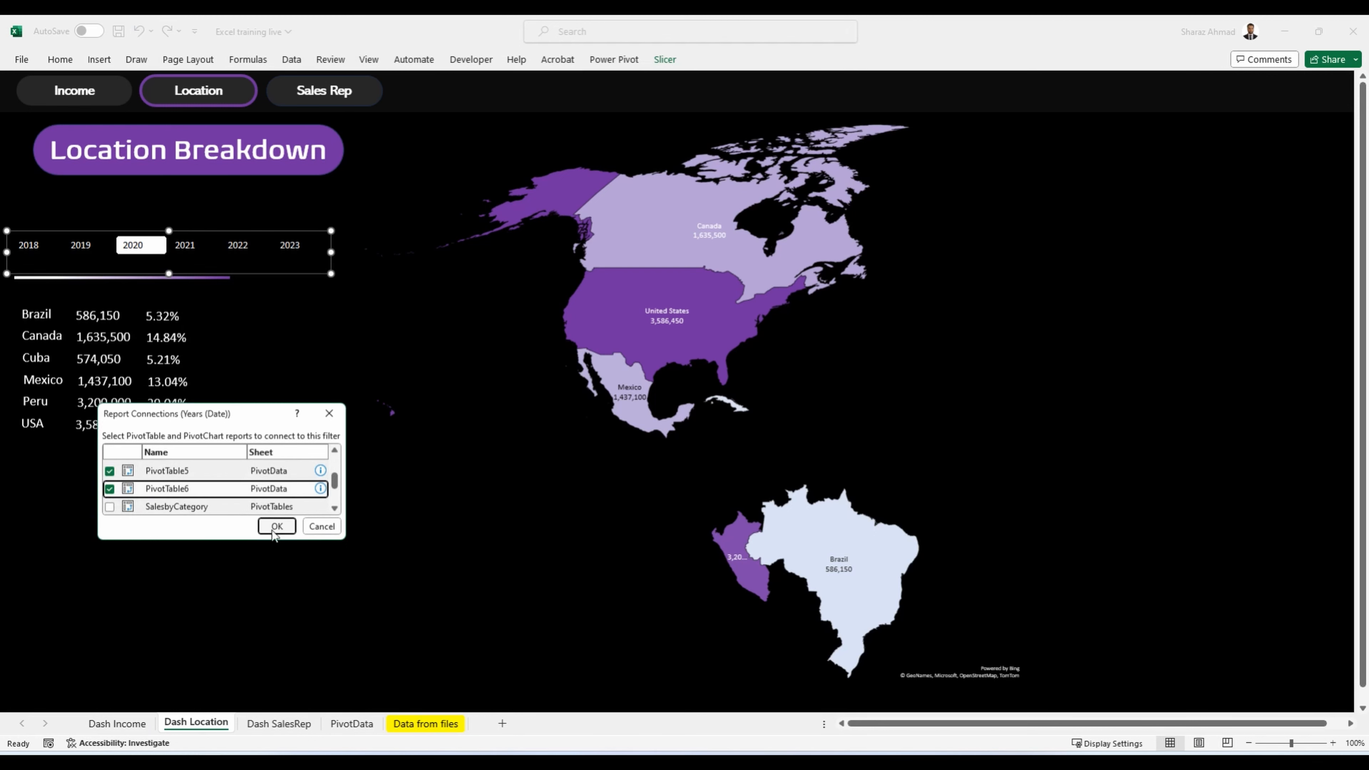
left_click(276, 528)
Step: Test the connected year slicer with 2021 and 2022 on the Location dashboard, and check 2022 on the Income dashboard
left_click(197, 250)
left_click(244, 251)
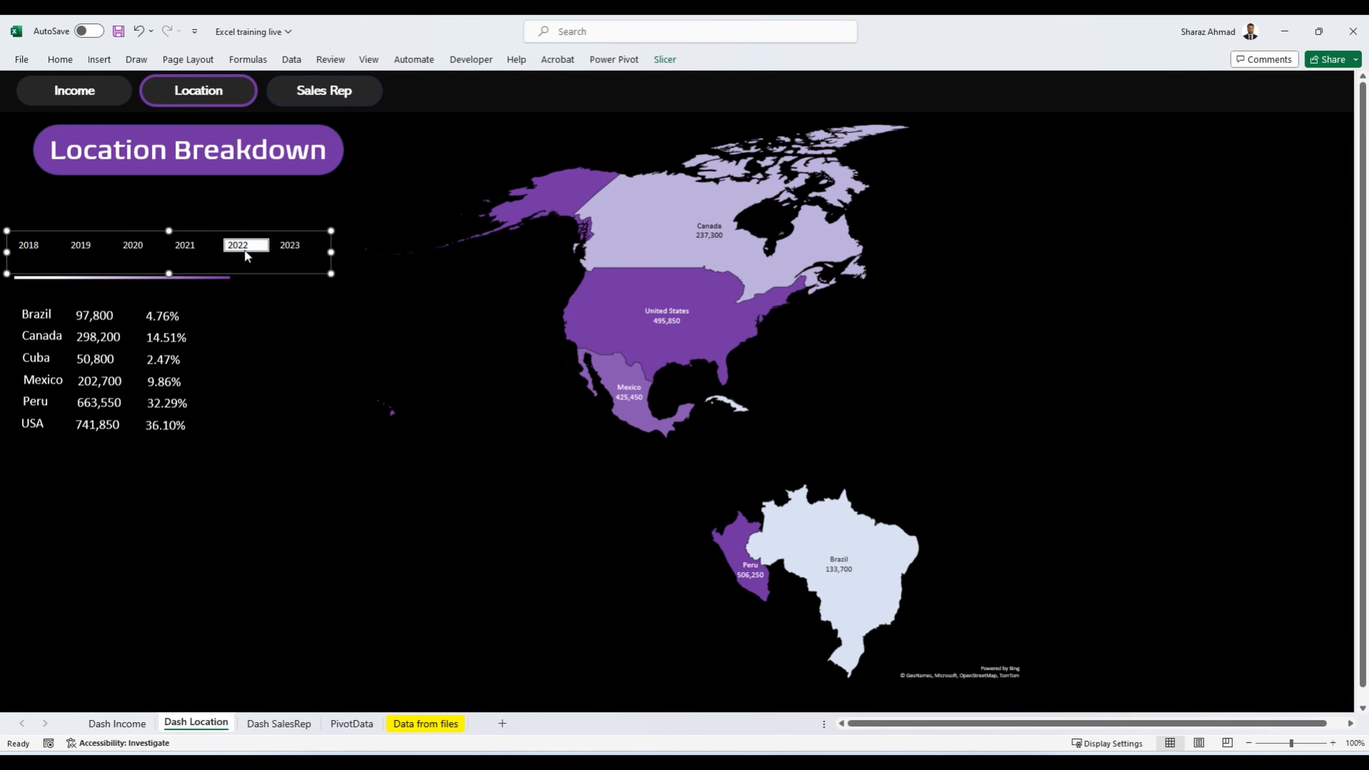
left_click(80, 96)
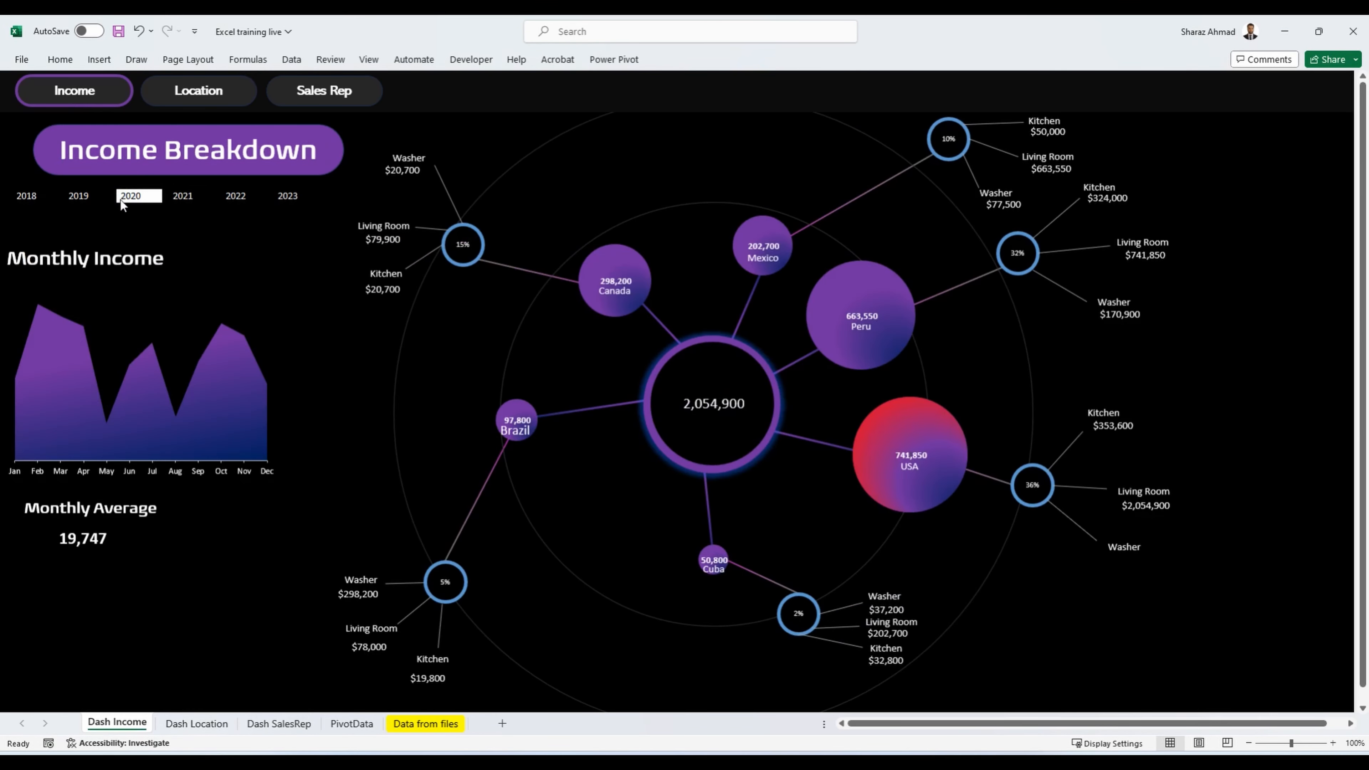
left_click(234, 197)
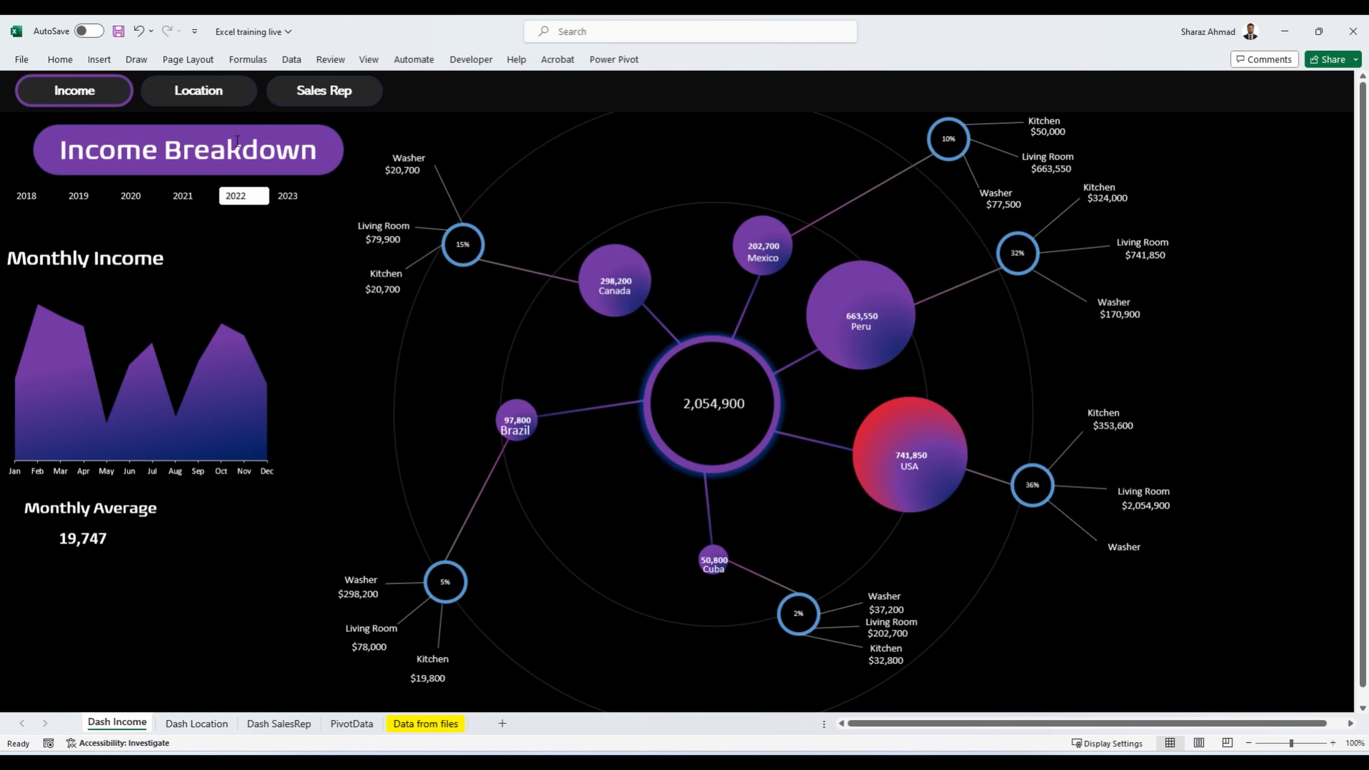
Step: Filter the Sales Rep chart by 2023, 2021 and 2020, and check the 2020 selection on the Location and Income dashboards
left_click(324, 96)
left_click(303, 251)
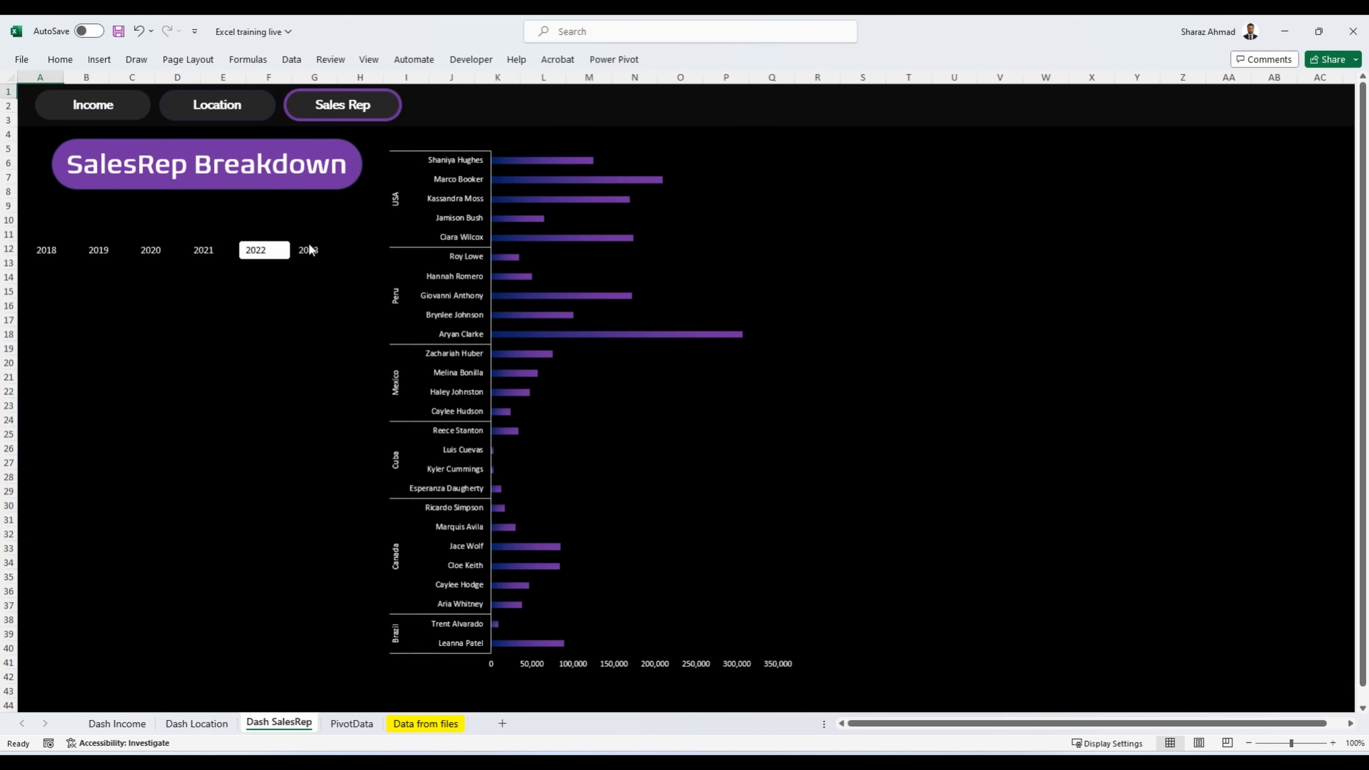
left_click(197, 251)
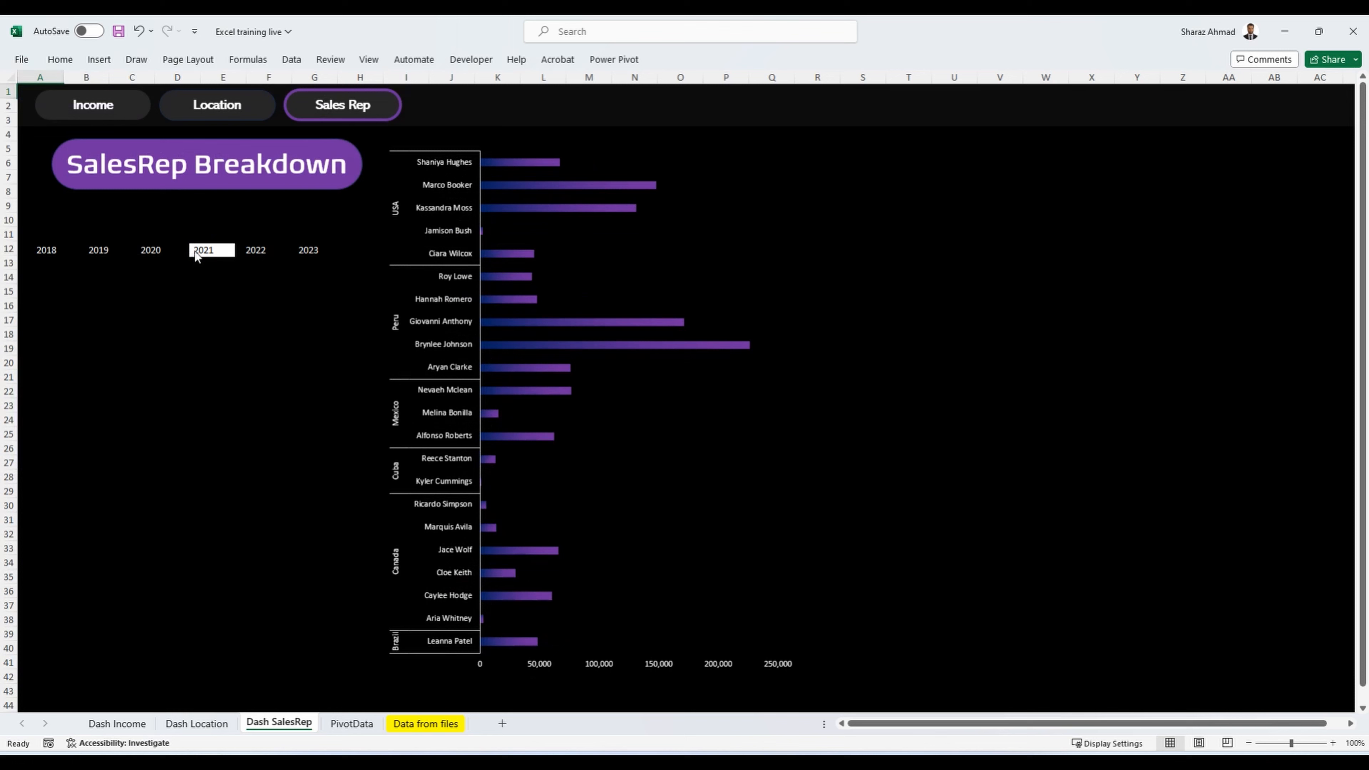
left_click(146, 251)
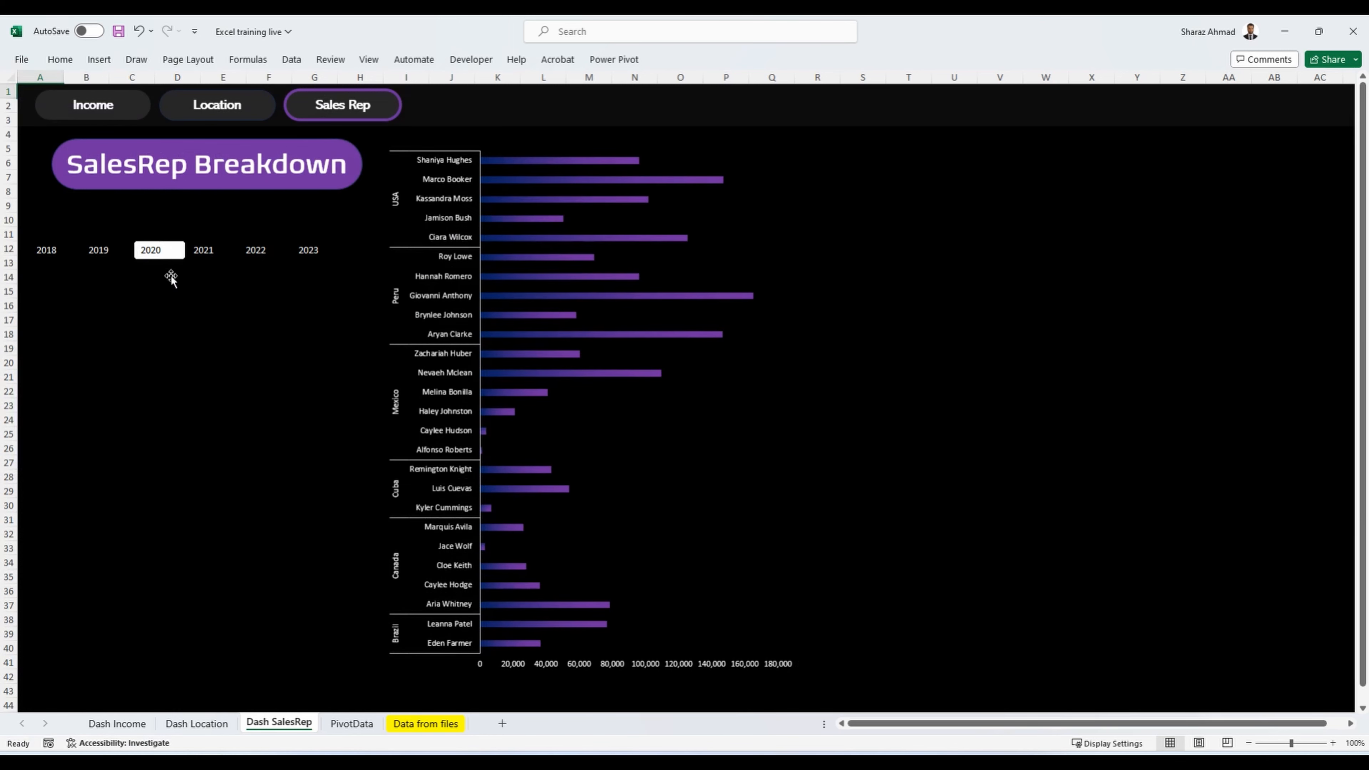
left_click(182, 114)
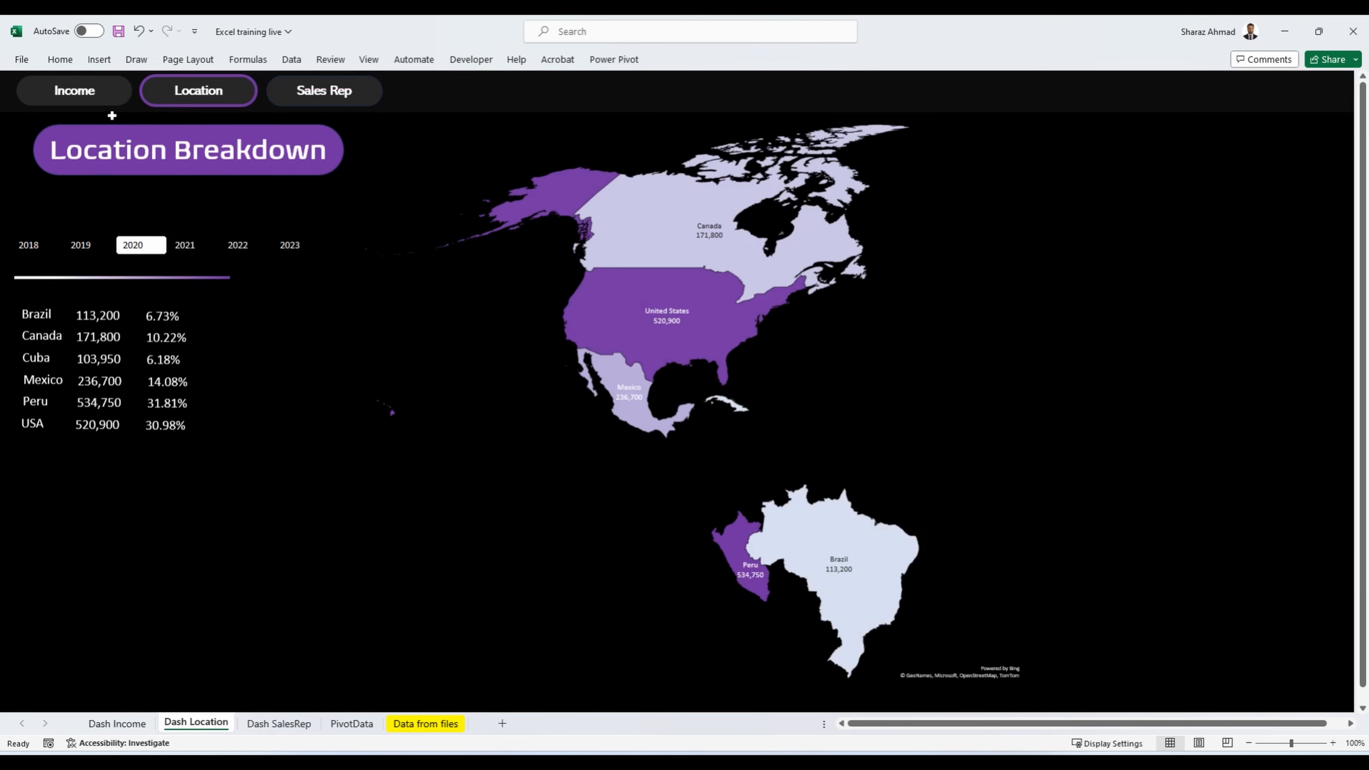
left_click(98, 104)
Step: Hide the PivotData and Data from files sheets together
left_click(350, 724)
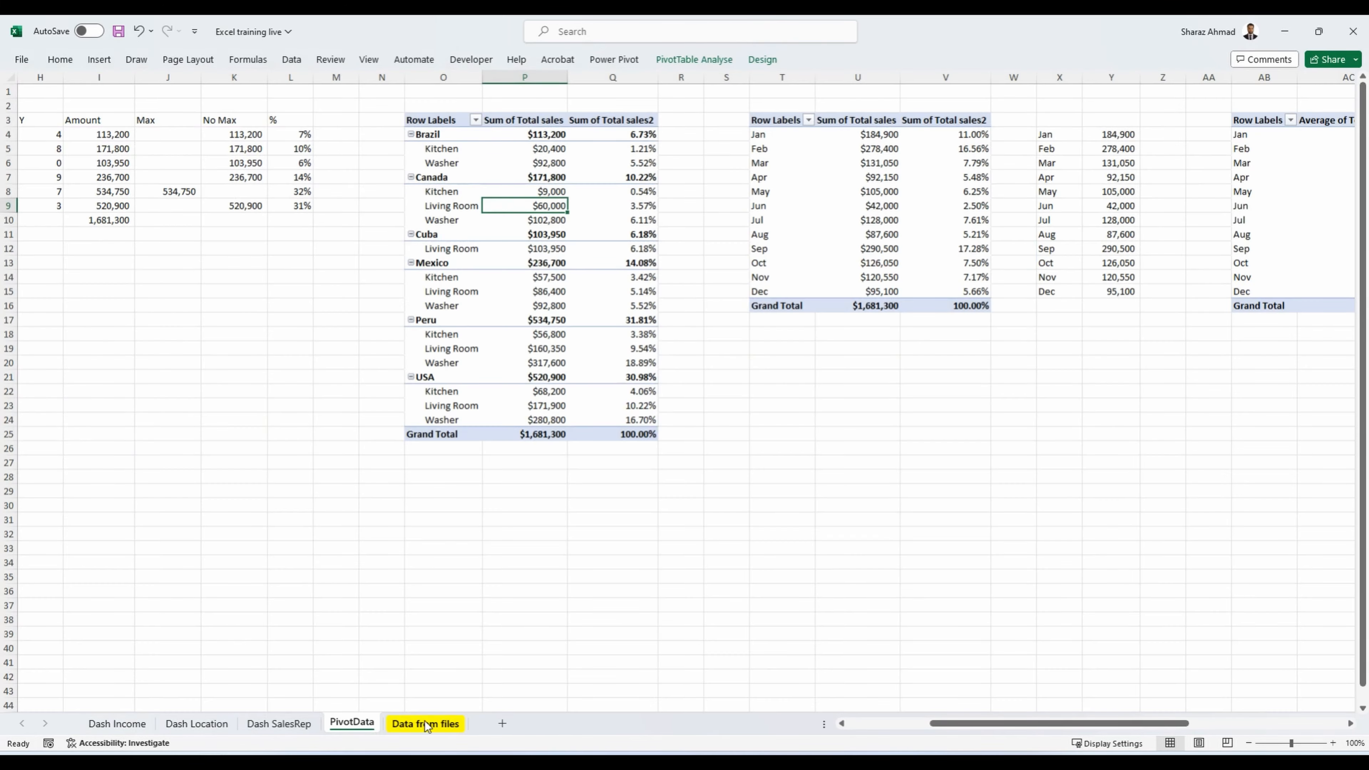
right_click(424, 721)
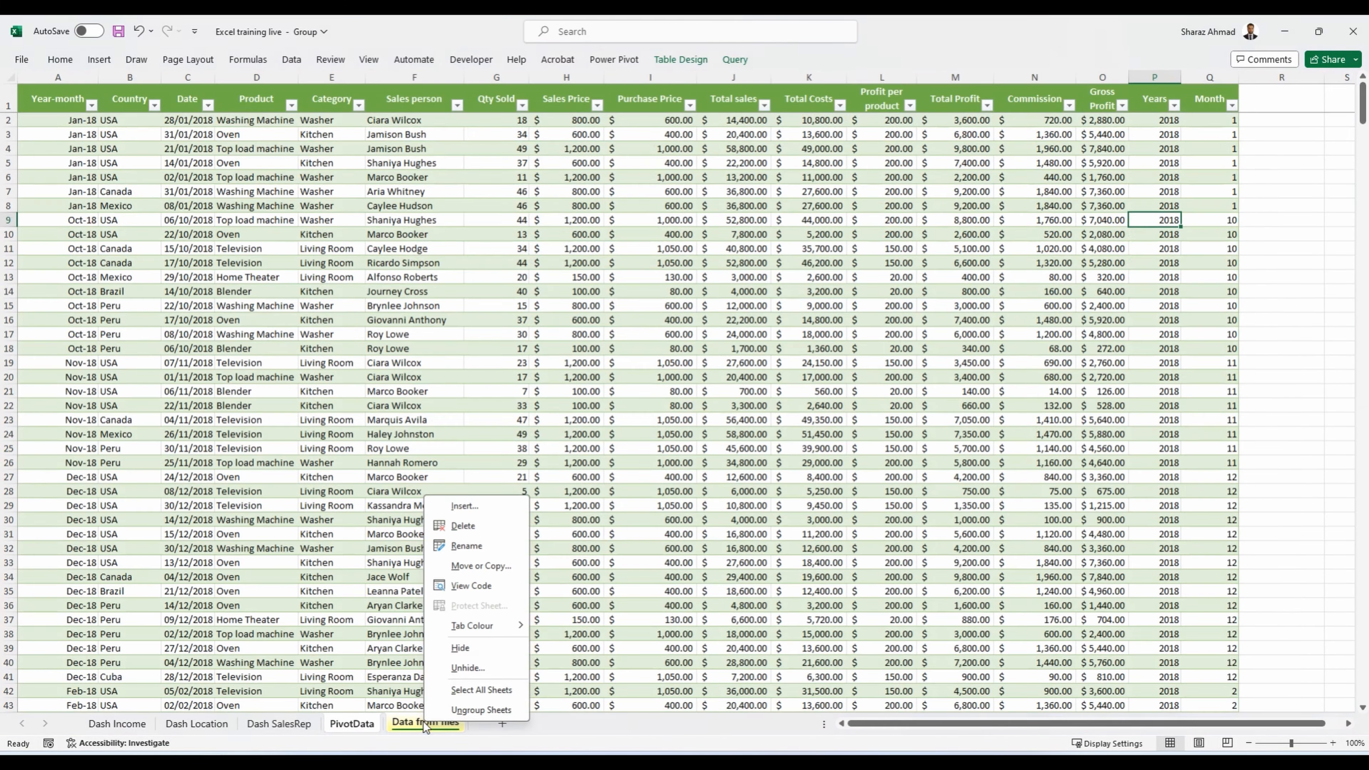
left_click(473, 648)
Step: Hide the row and column headings on the Dash SalesRep sheet
left_click(369, 59)
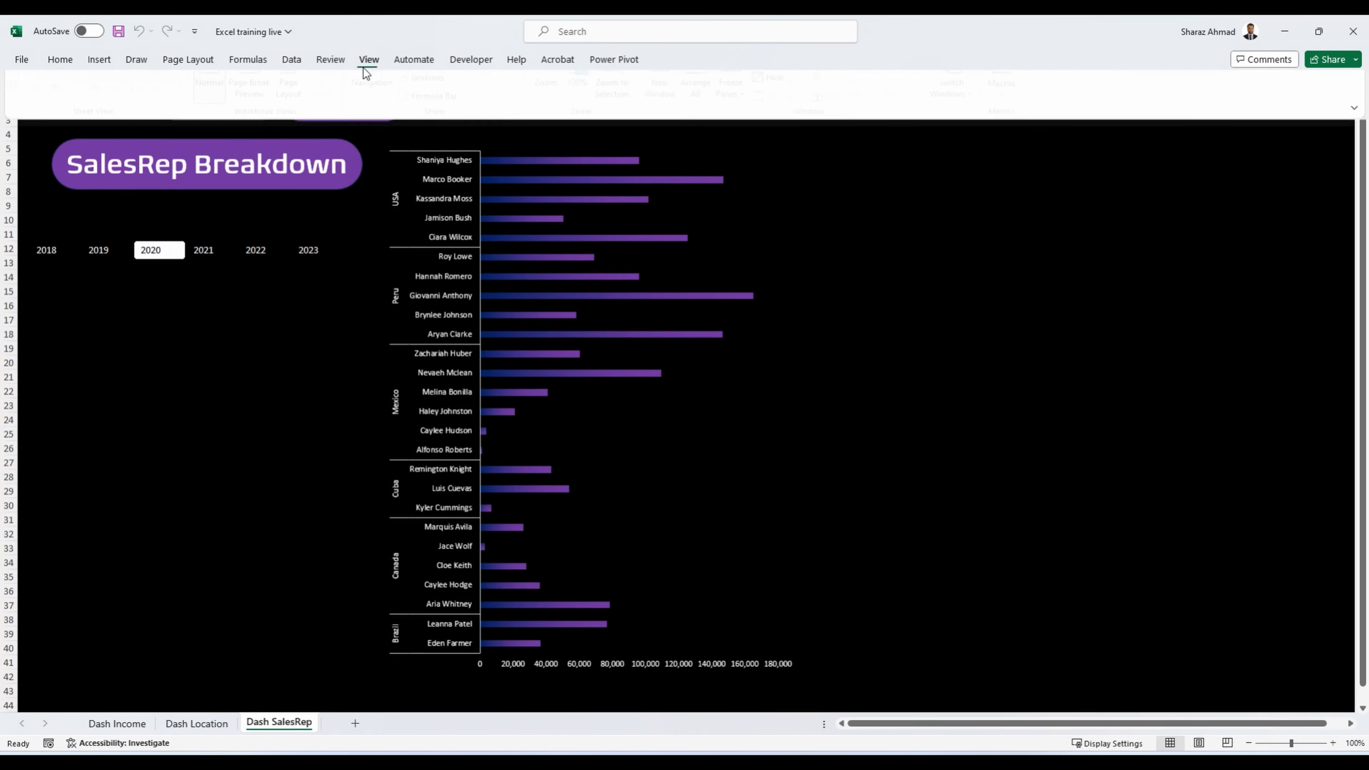
left_click(479, 83)
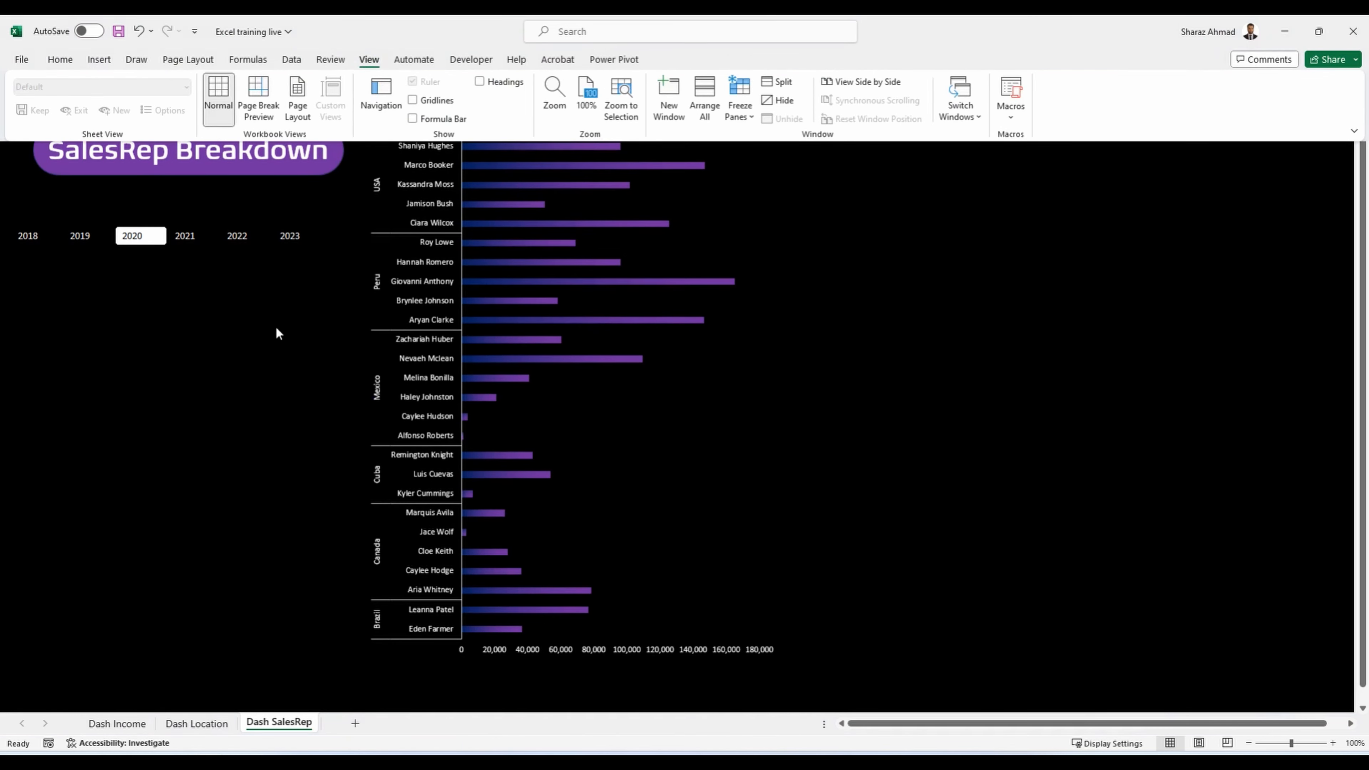
left_click(294, 292)
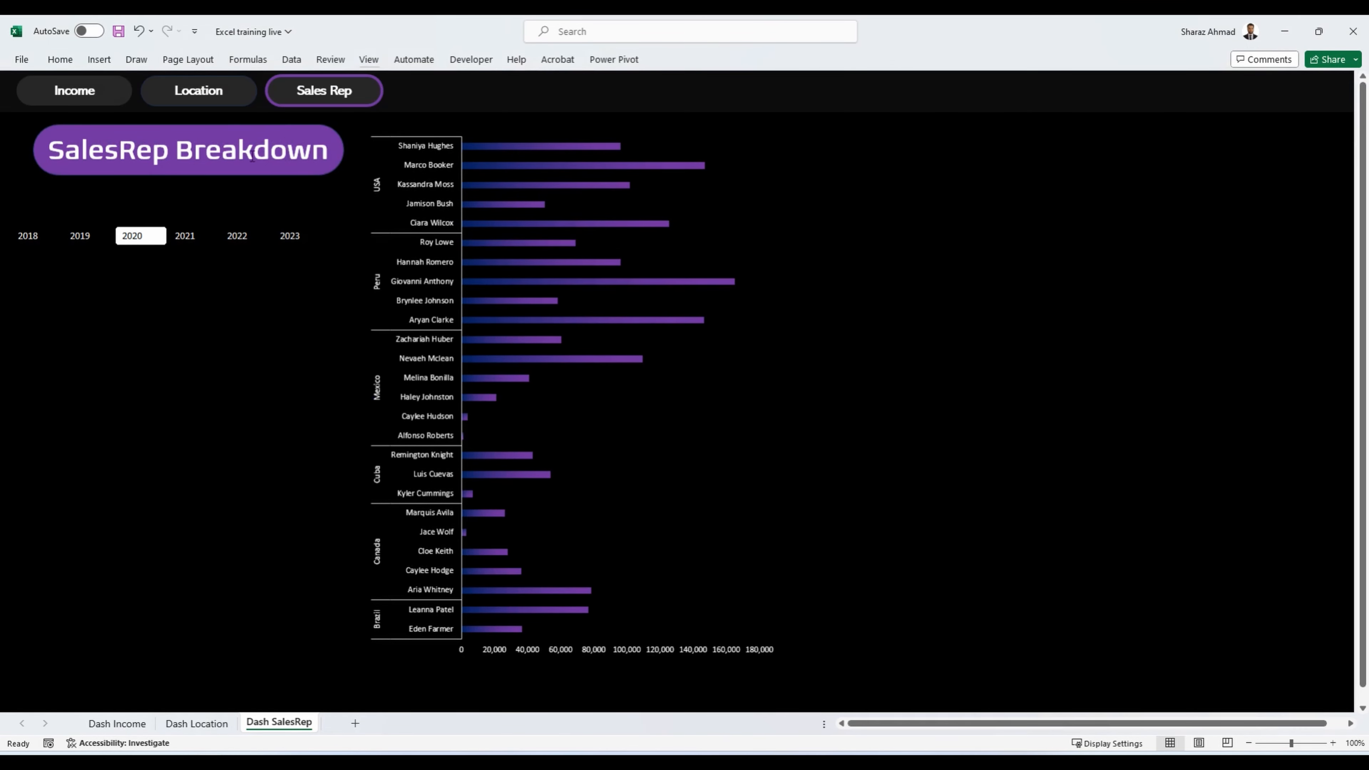
Step: Test the year slicer with 2021 and 2022 on the Sales Rep dashboard, and 2021 and 2020 on the Location dashboard
left_click(193, 235)
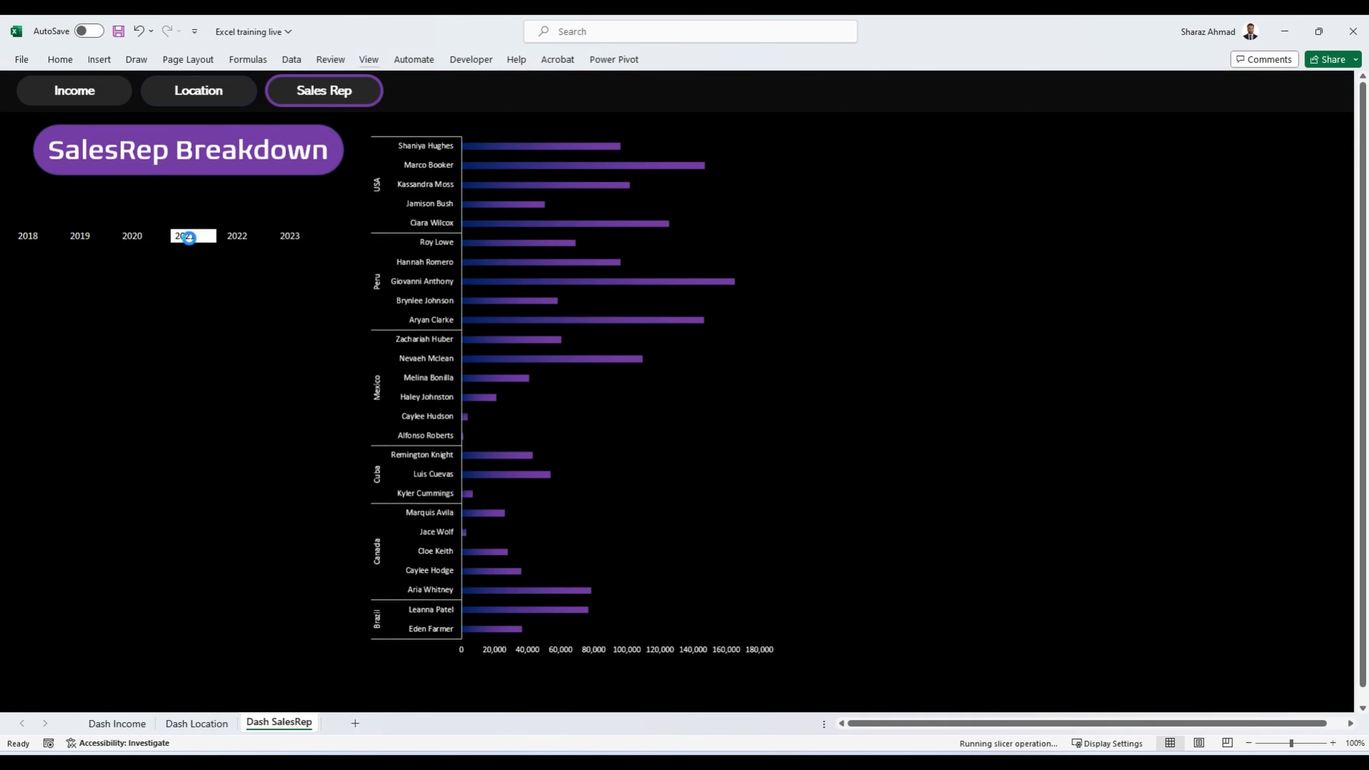
left_click(234, 241)
left_click(229, 101)
left_click(194, 245)
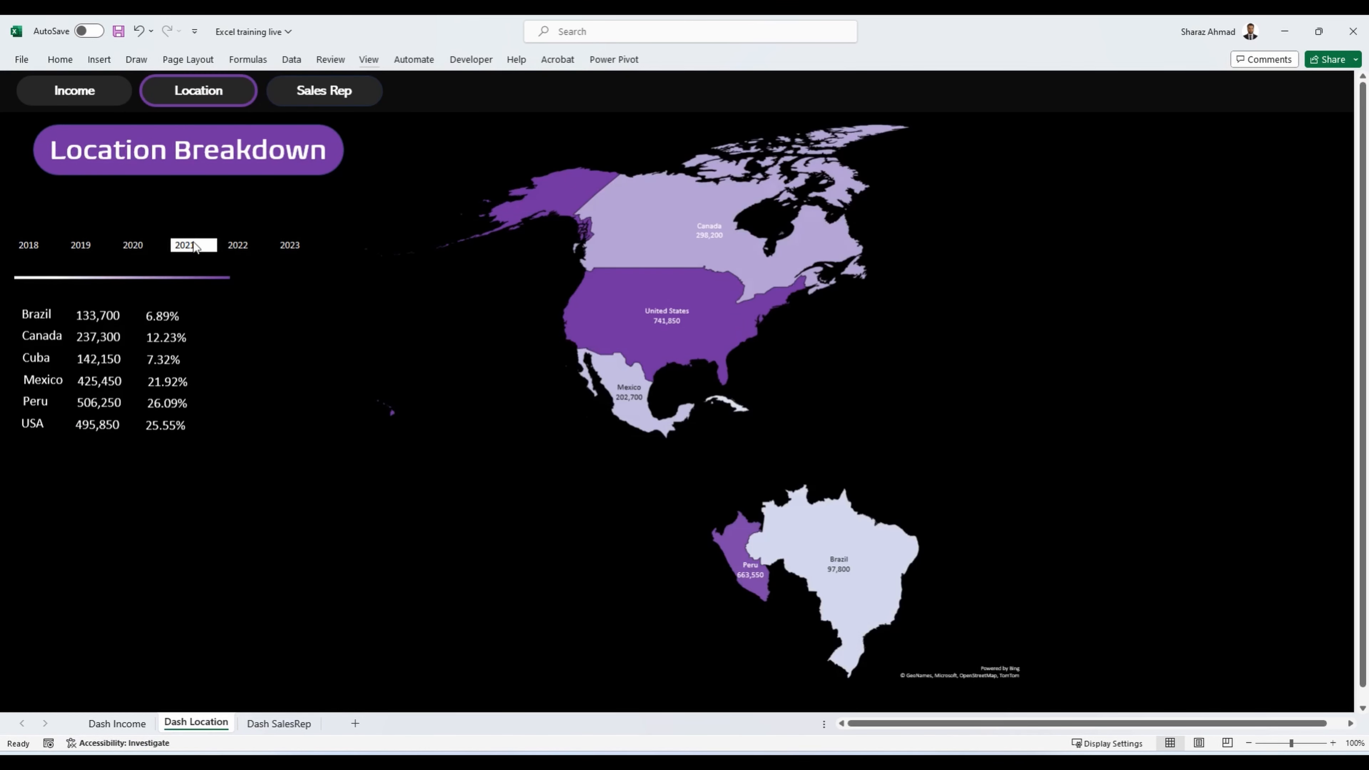
left_click(141, 245)
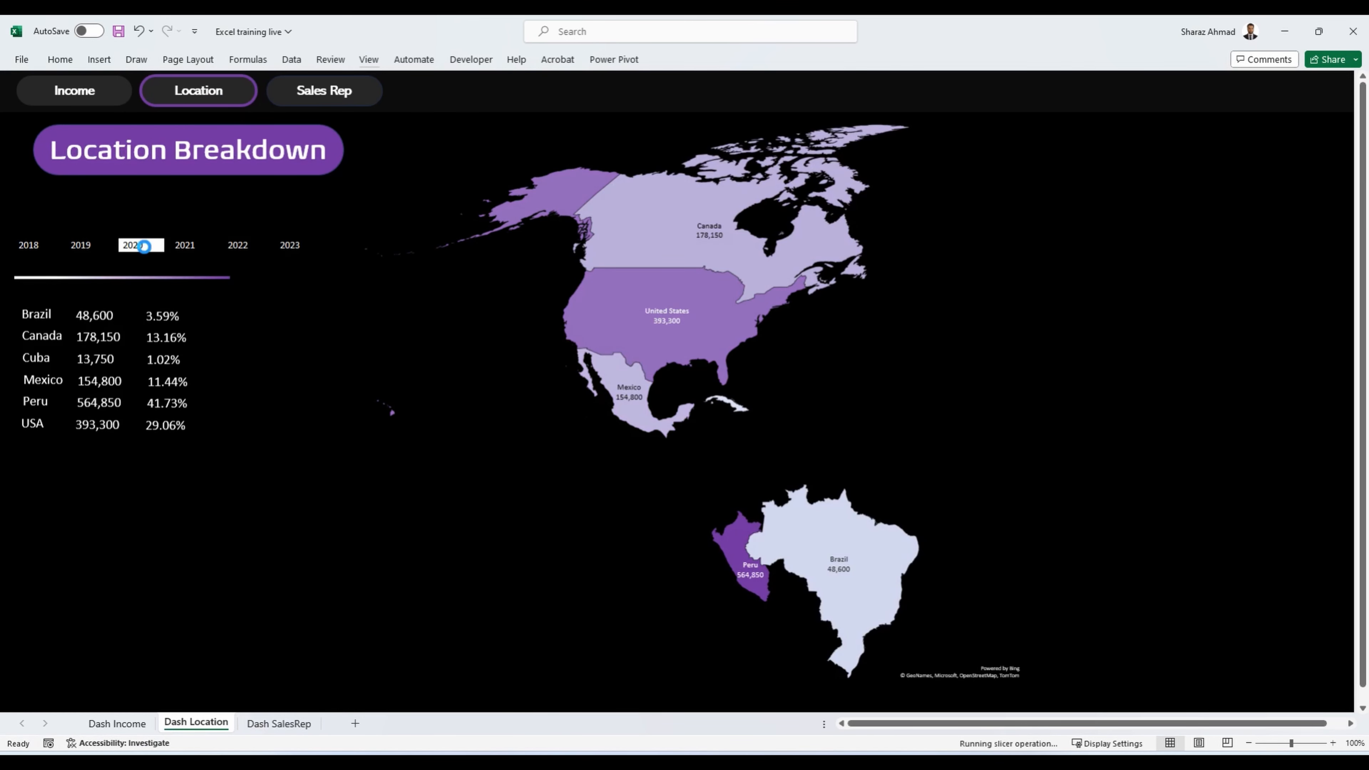
Step: Return to the Income dashboard and filter its bubble chart and monthly income by 2021 and 2022
left_click(105, 95)
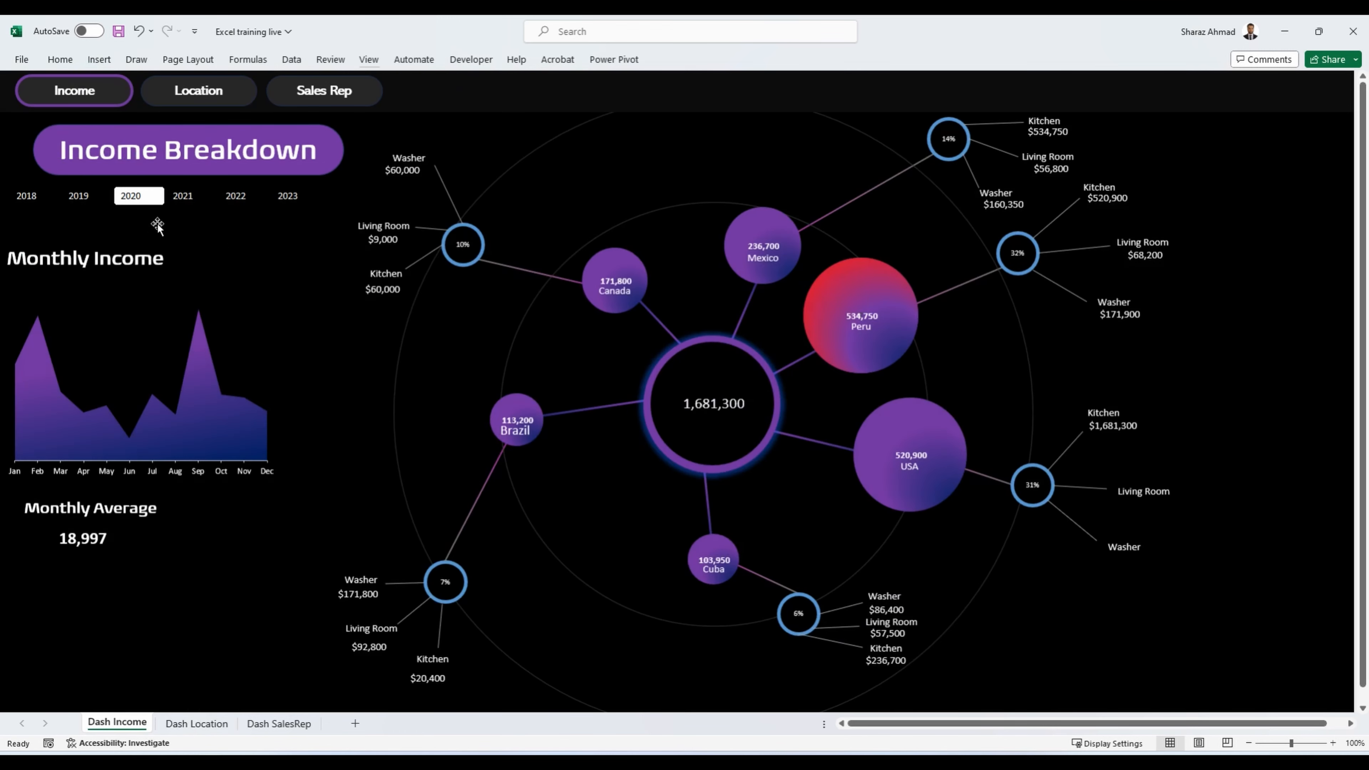
left_click(188, 195)
left_click(264, 245)
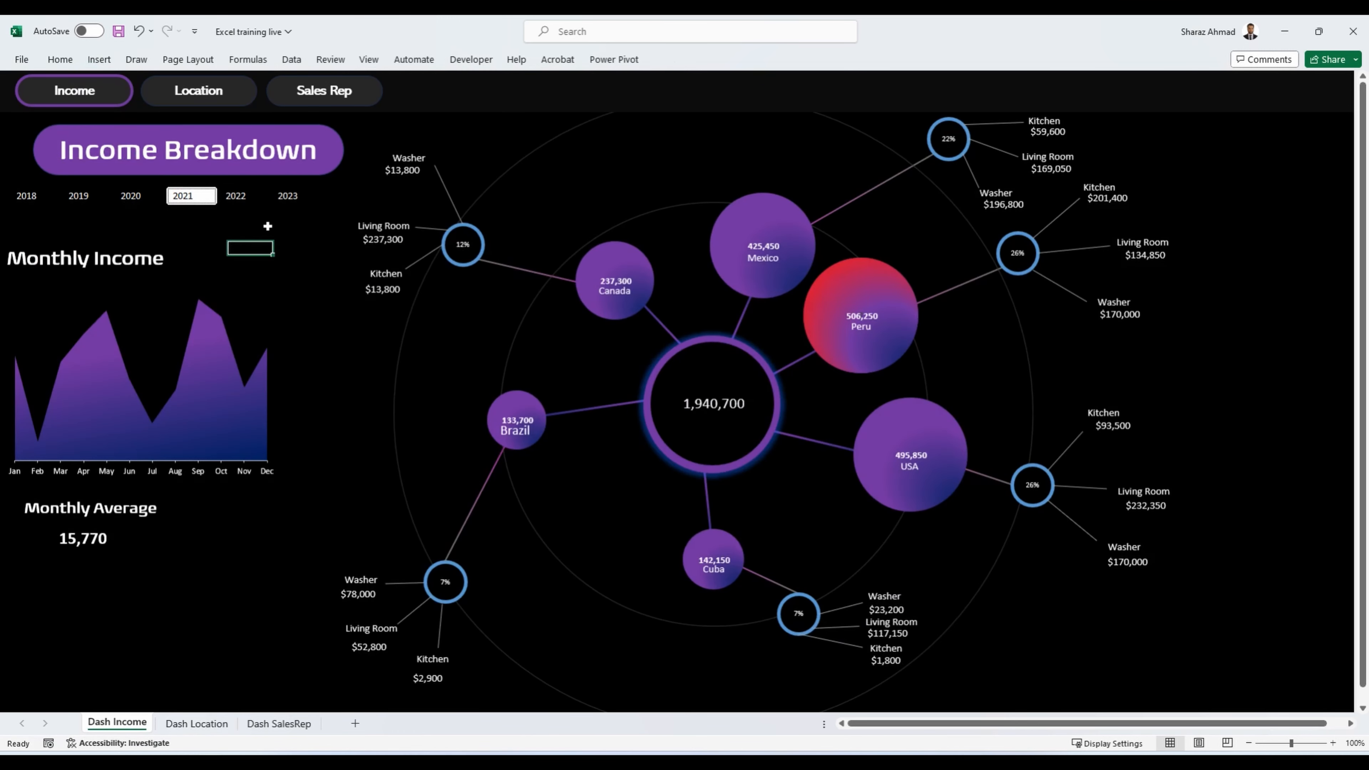
left_click(239, 198)
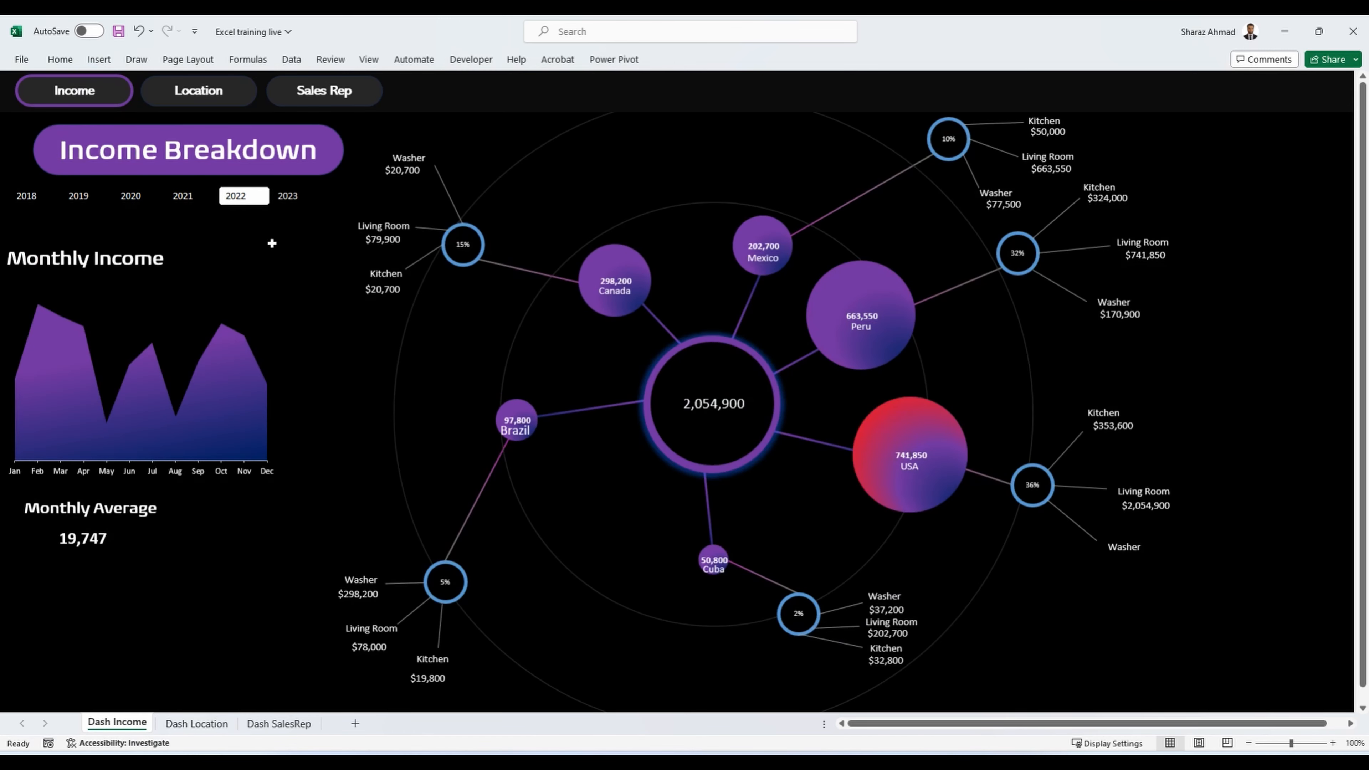